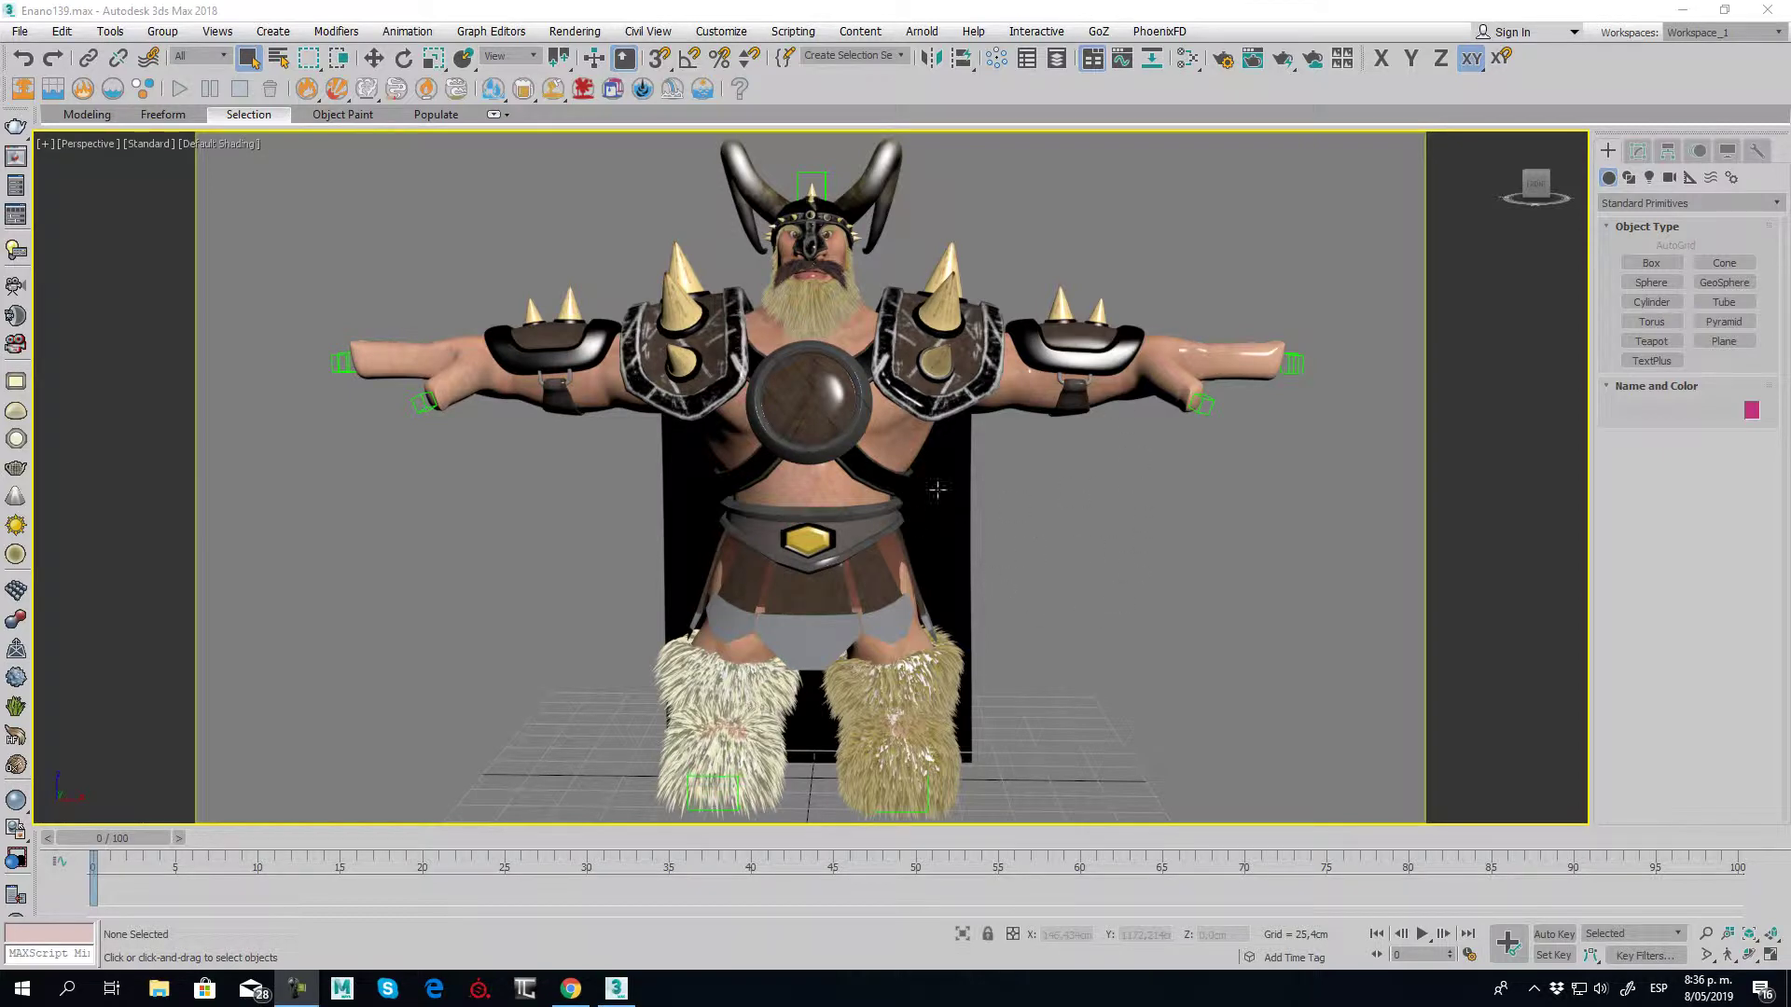
With Select and Move active, scrub through the arm animation and stop at frame 15
click(373, 57)
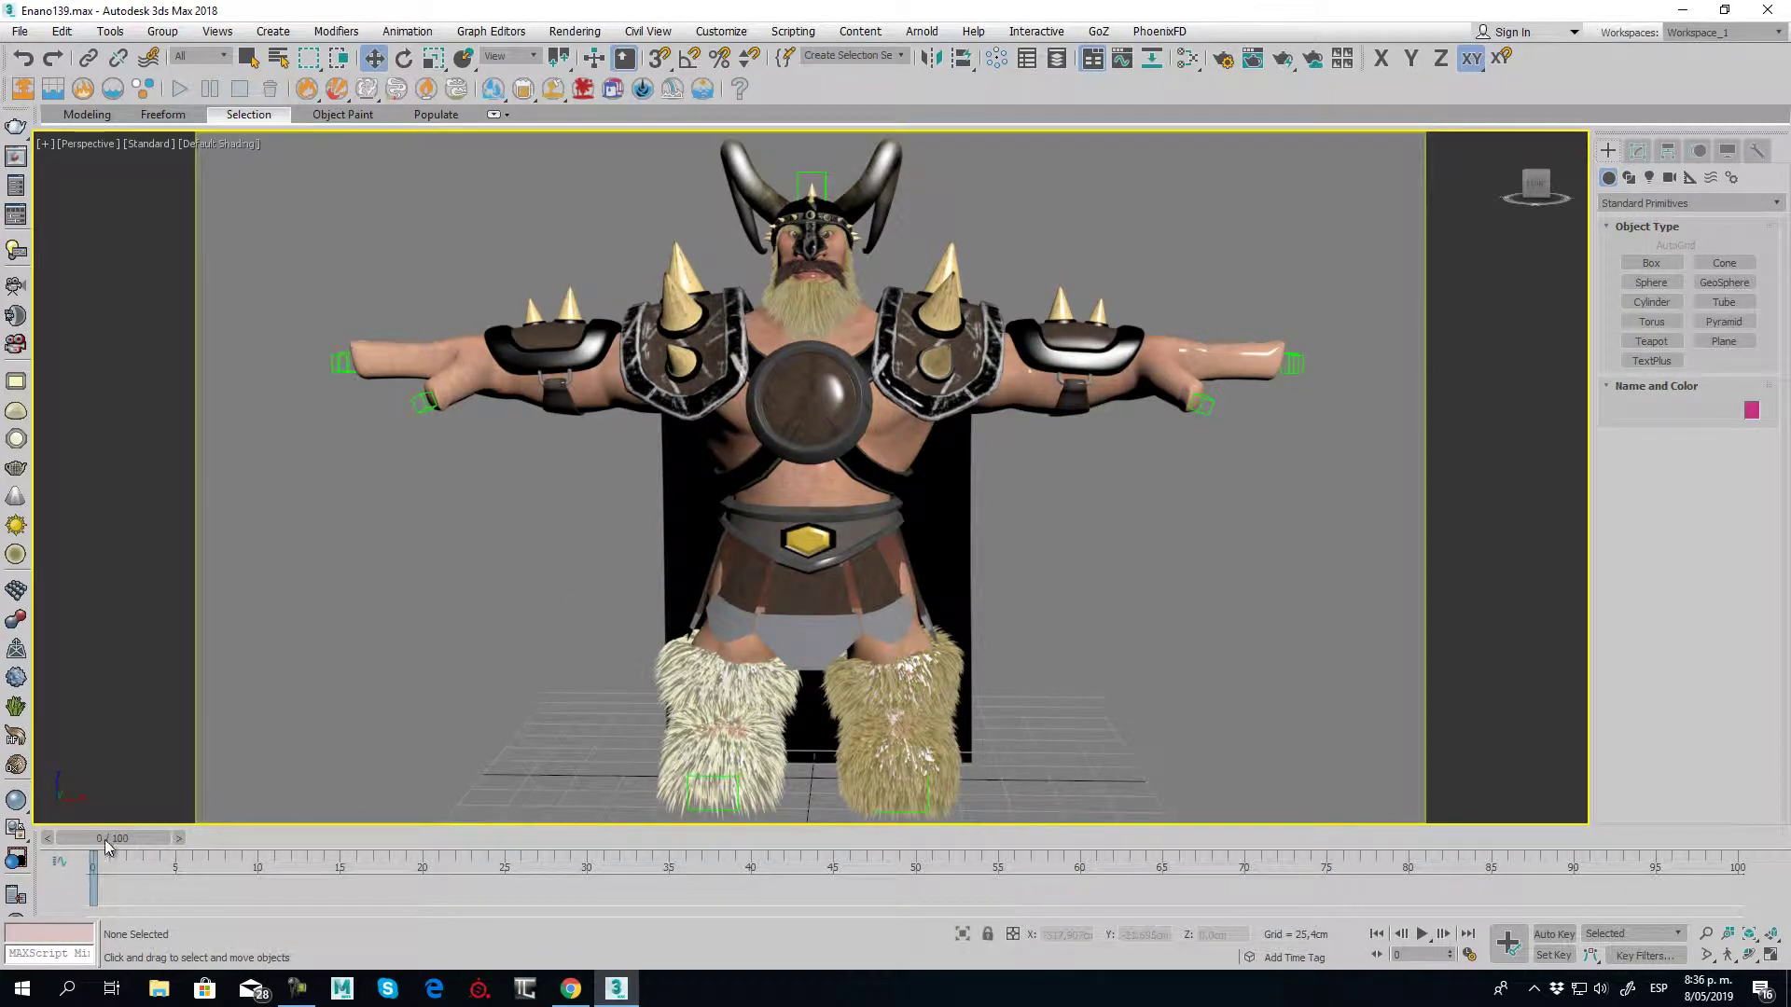
mouse_move(103, 844)
mouse_down()
mouse_move(704, 841)
mouse_move(242, 870)
mouse_up()
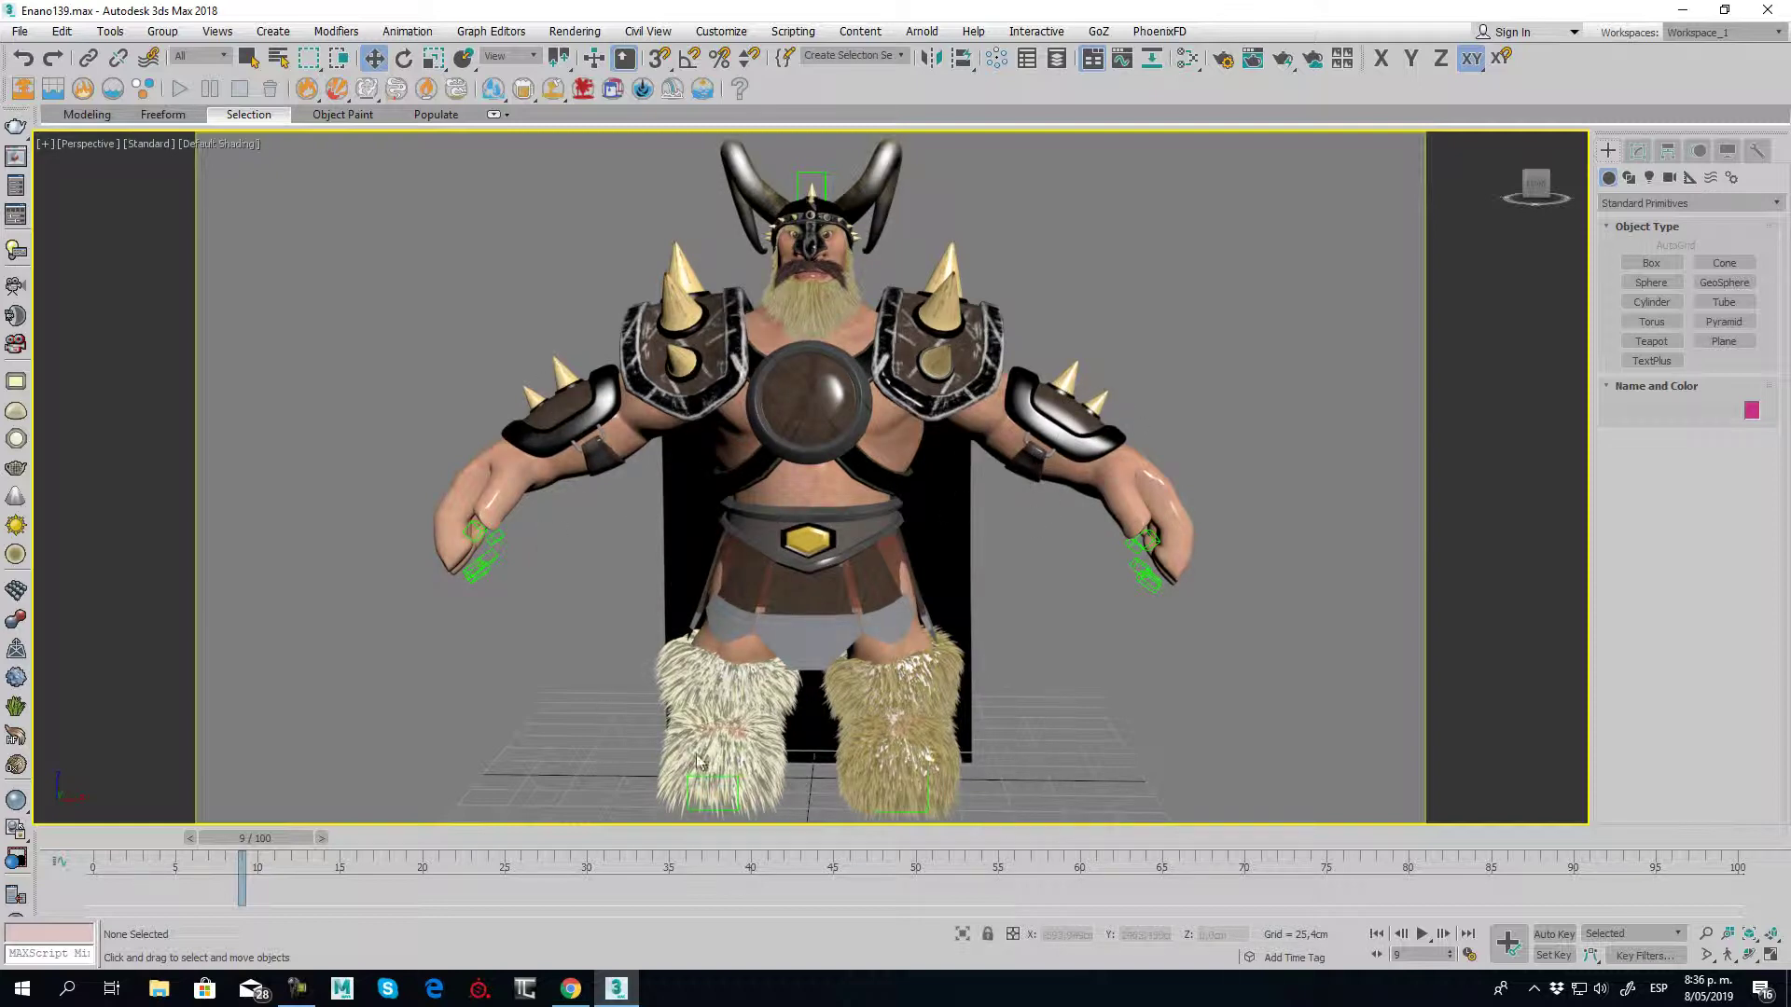
mouse_move(254, 843)
mouse_down()
mouse_move(606, 857)
mouse_move(350, 858)
mouse_up()
key(w)
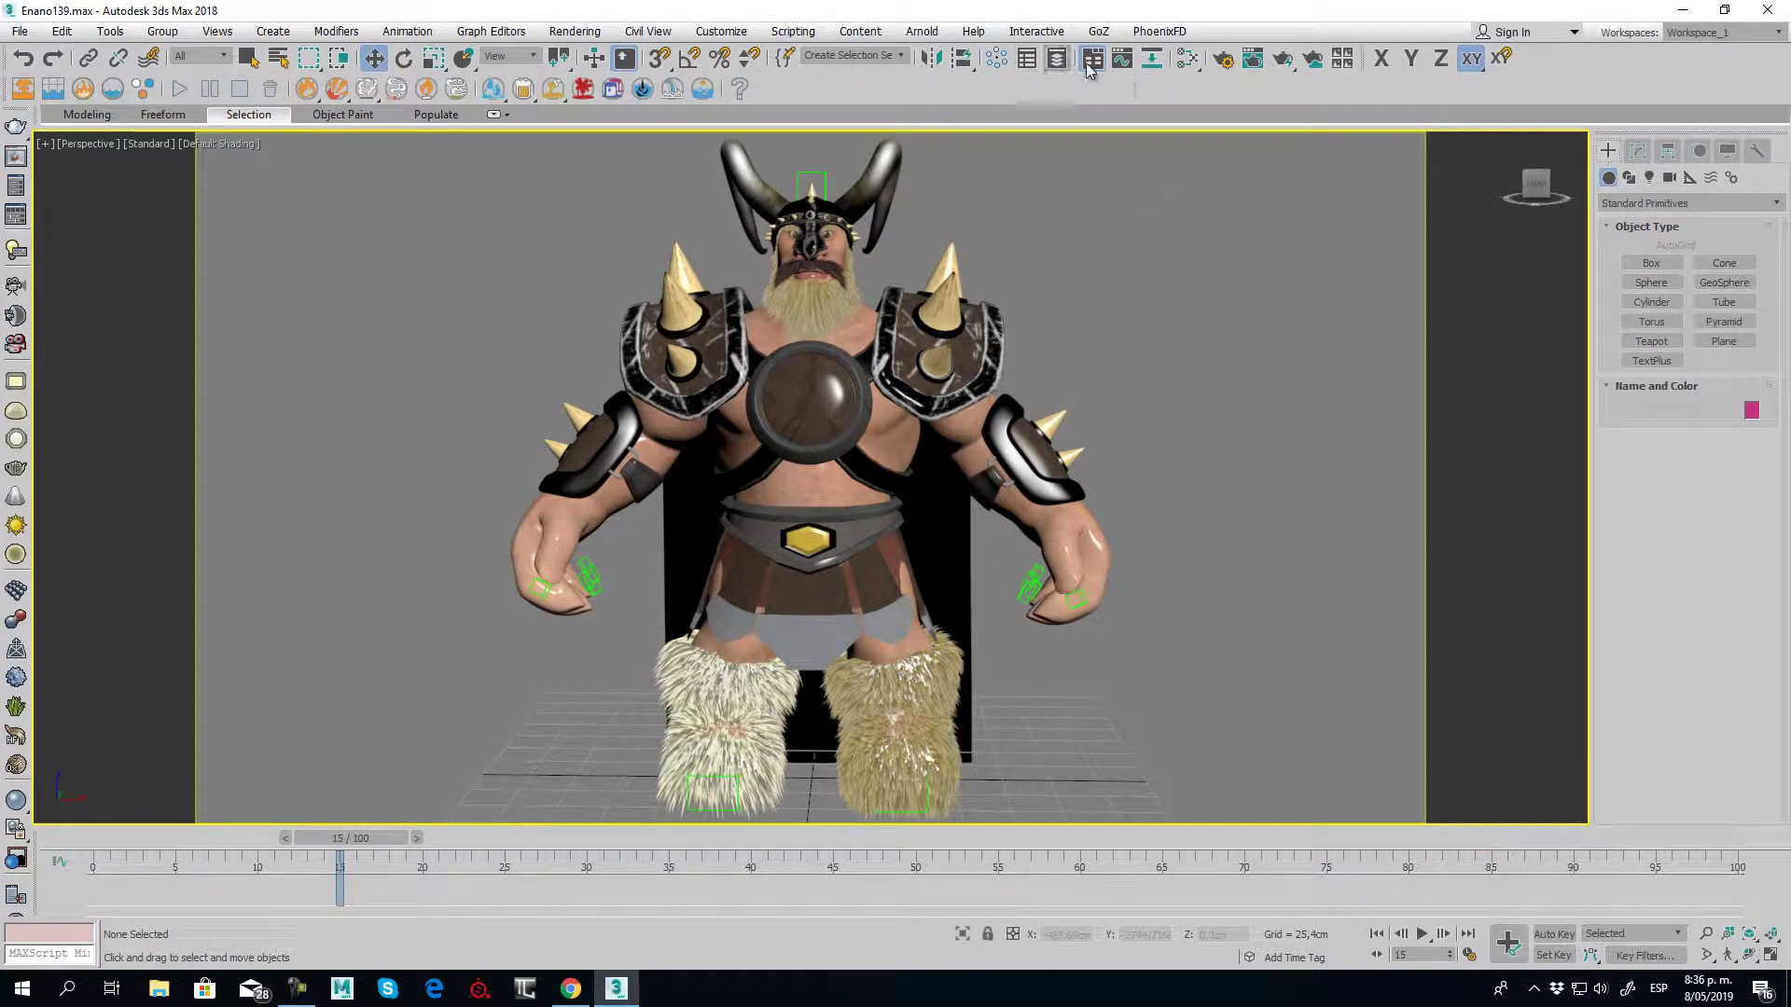
Hide the Pelo layer in the Layer Explorer and scrub the animation without the fur
click(1057, 59)
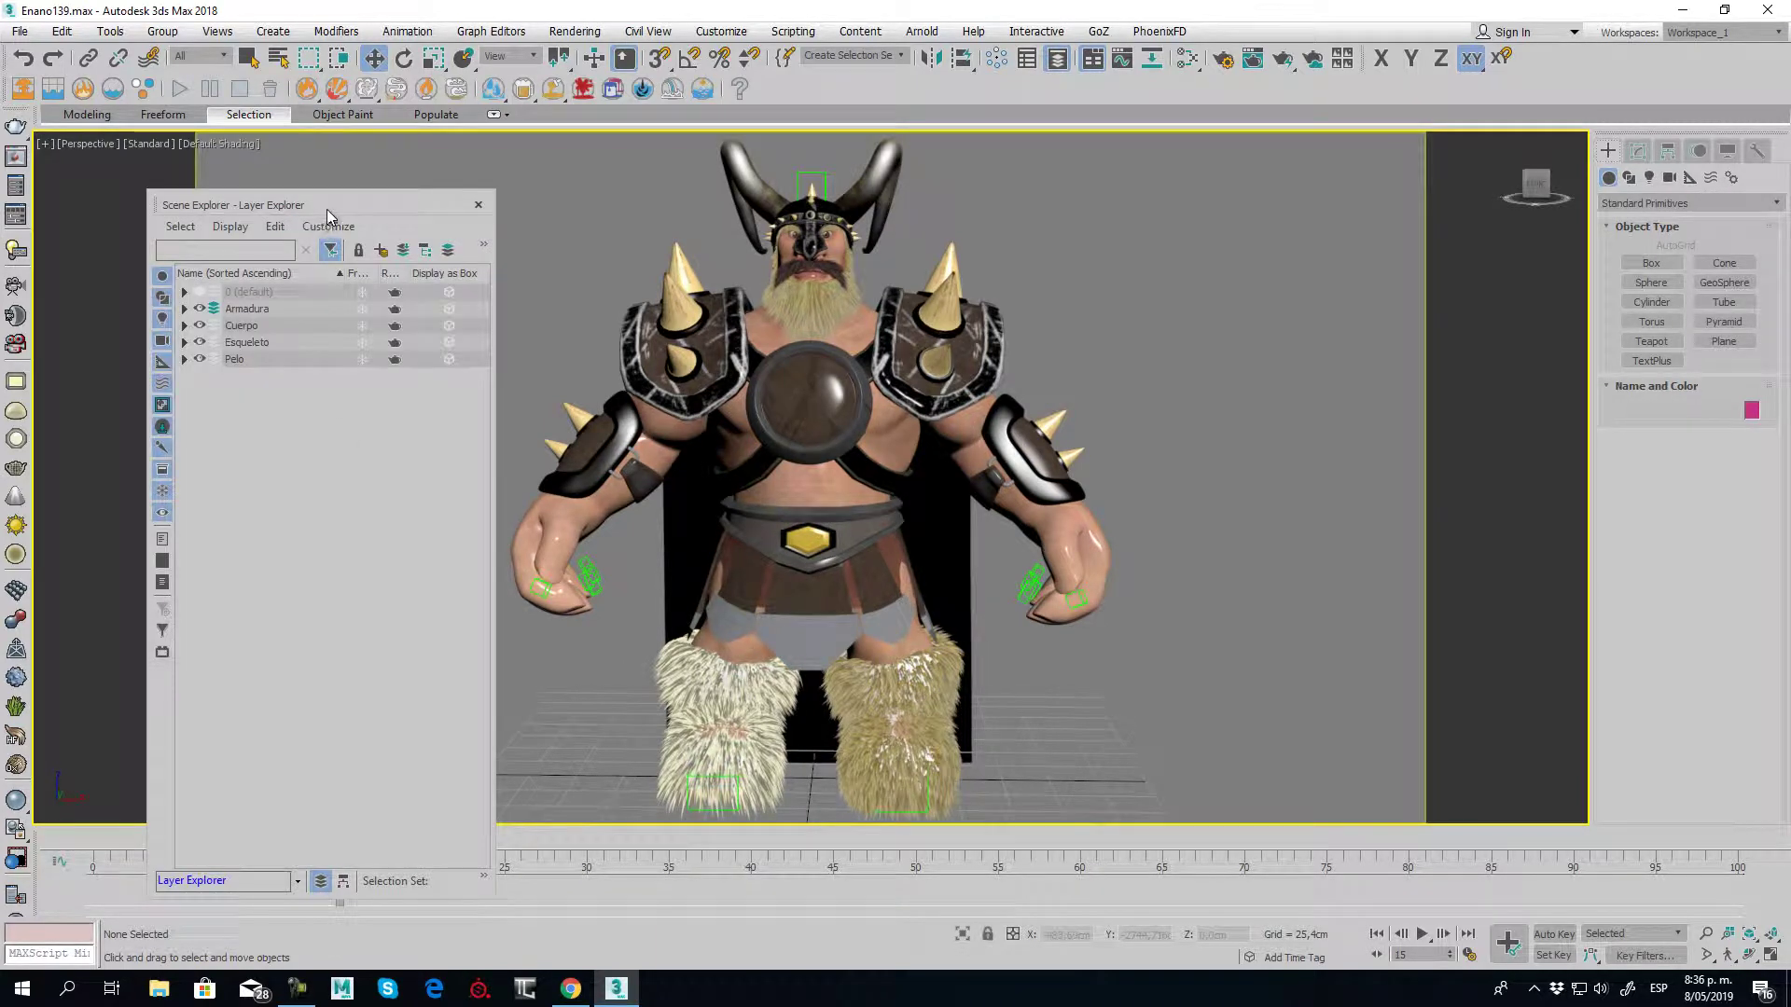
drag(327, 207, 317, 170)
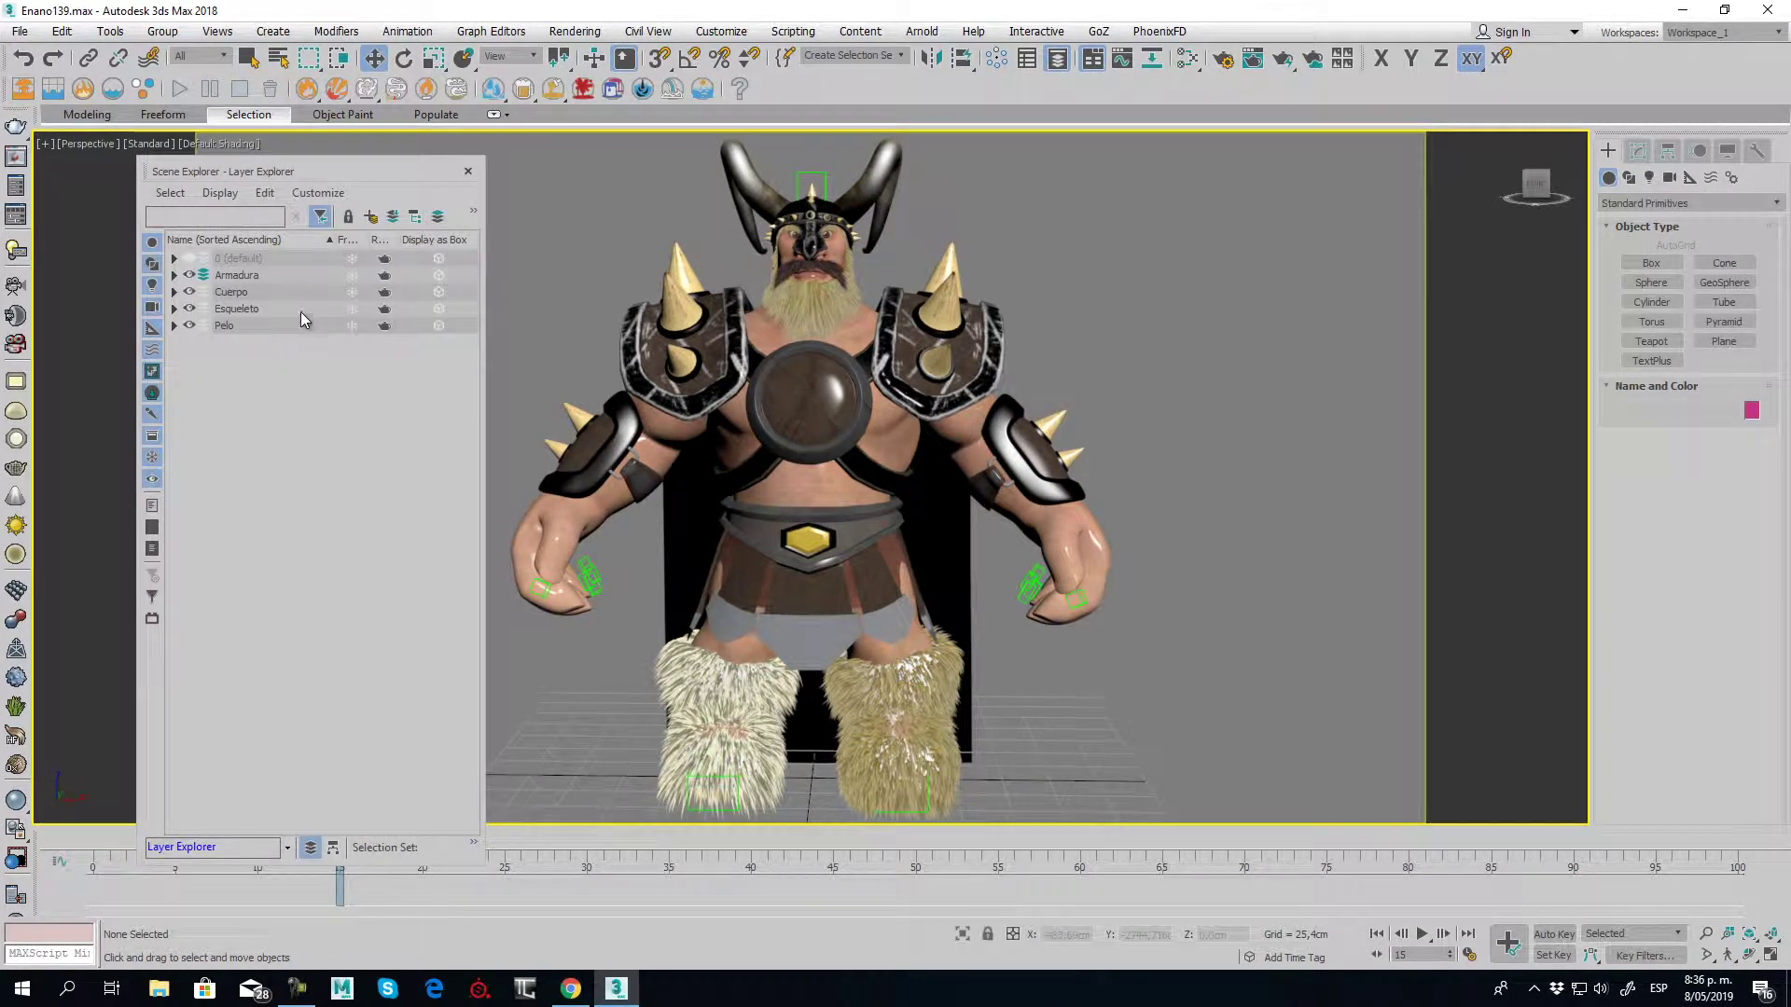
click(188, 326)
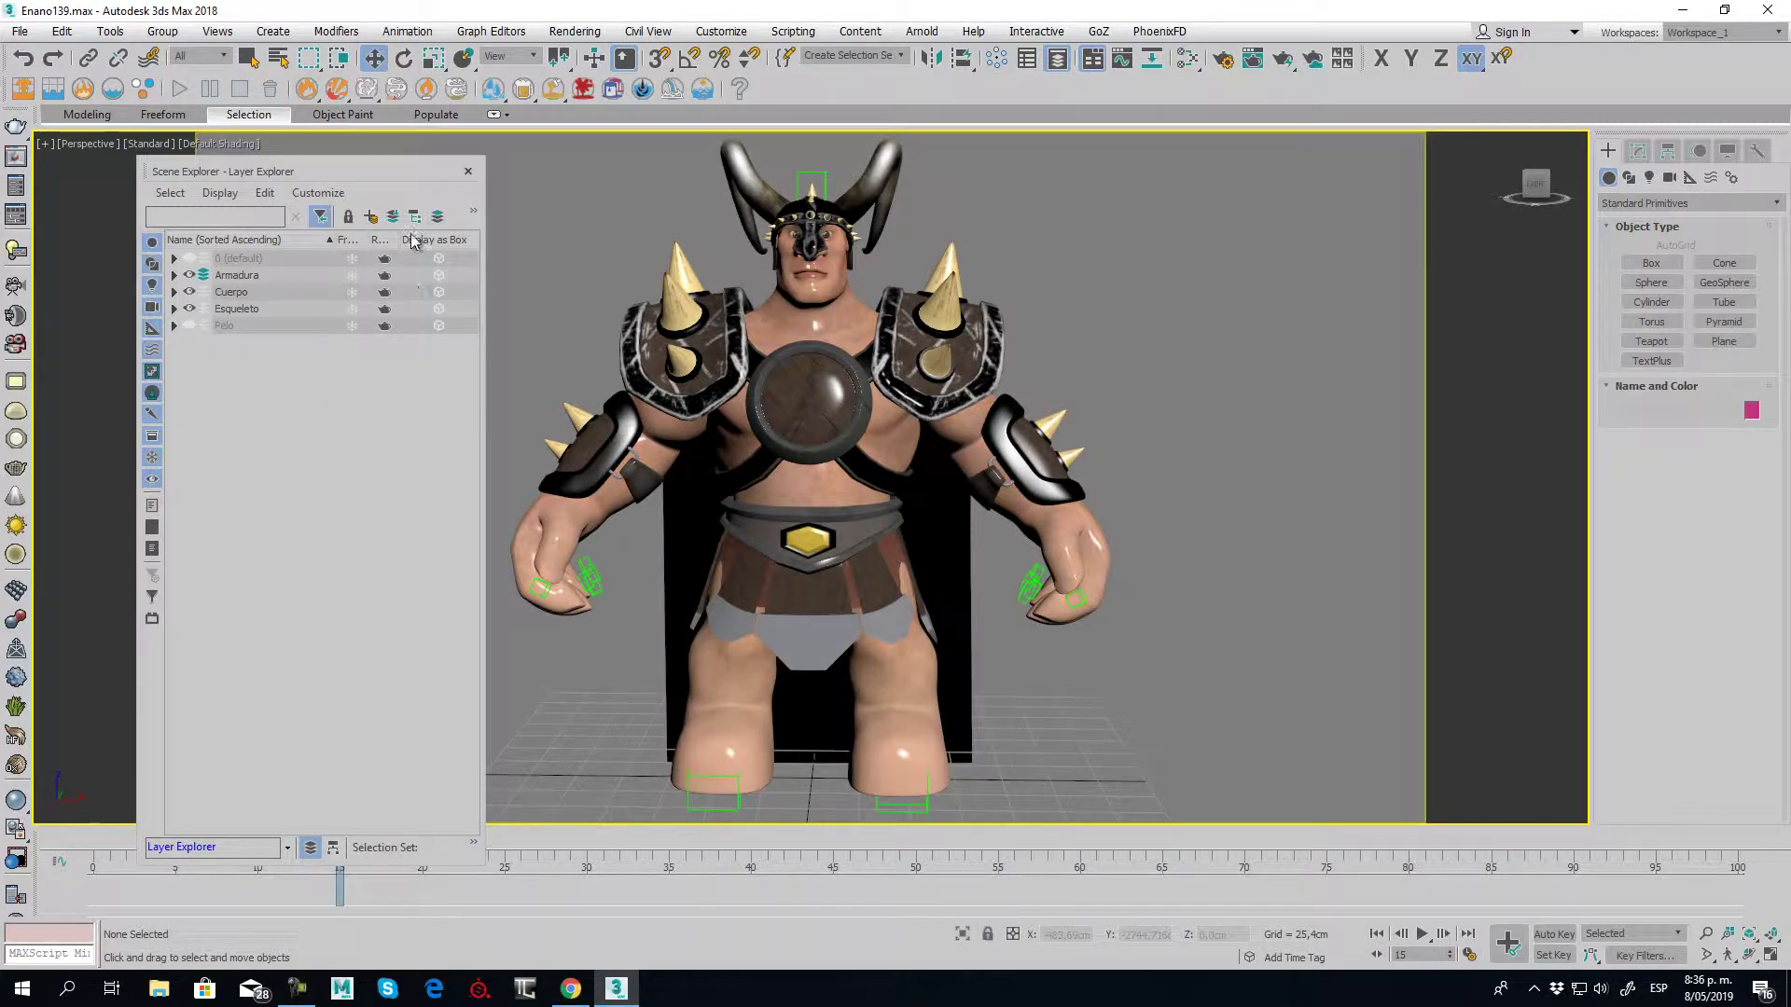
click(468, 173)
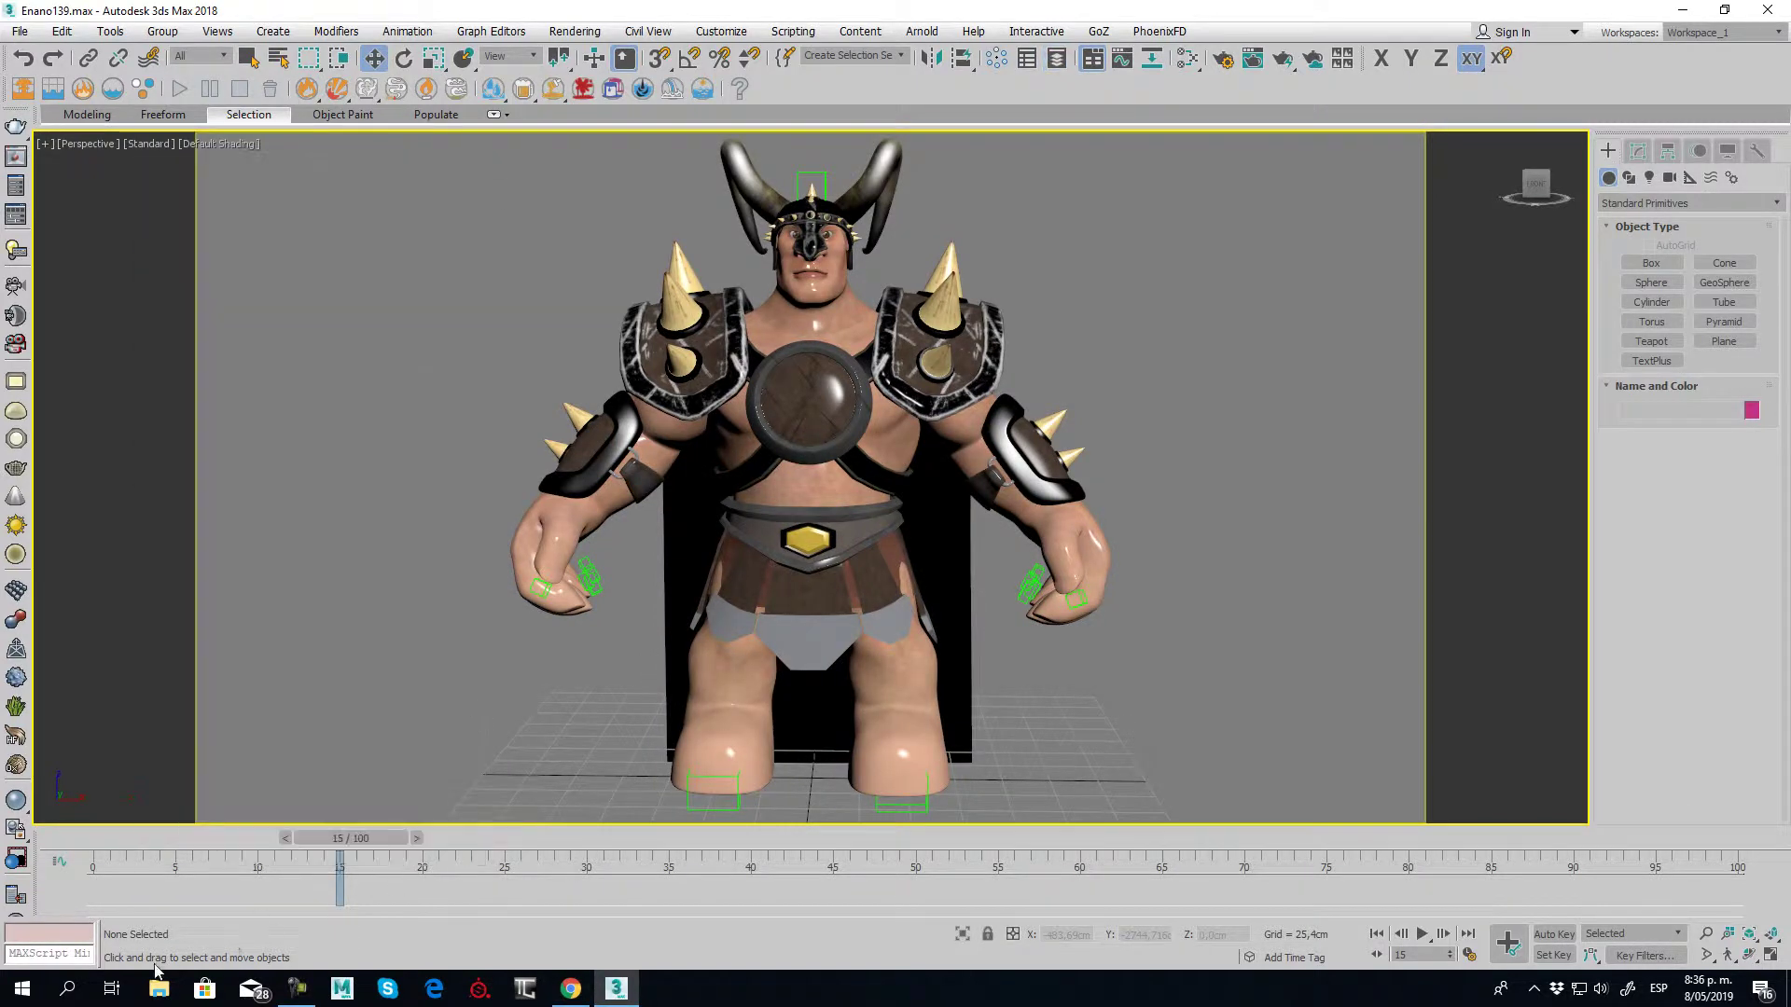
mouse_move(367, 840)
mouse_down()
mouse_move(74, 840)
mouse_move(550, 846)
mouse_move(166, 754)
mouse_move(506, 746)
mouse_move(114, 681)
mouse_move(487, 653)
mouse_move(140, 681)
mouse_up()
At frame 3, select the bracer's spike group, test raising it in Z, then undo
key(w)
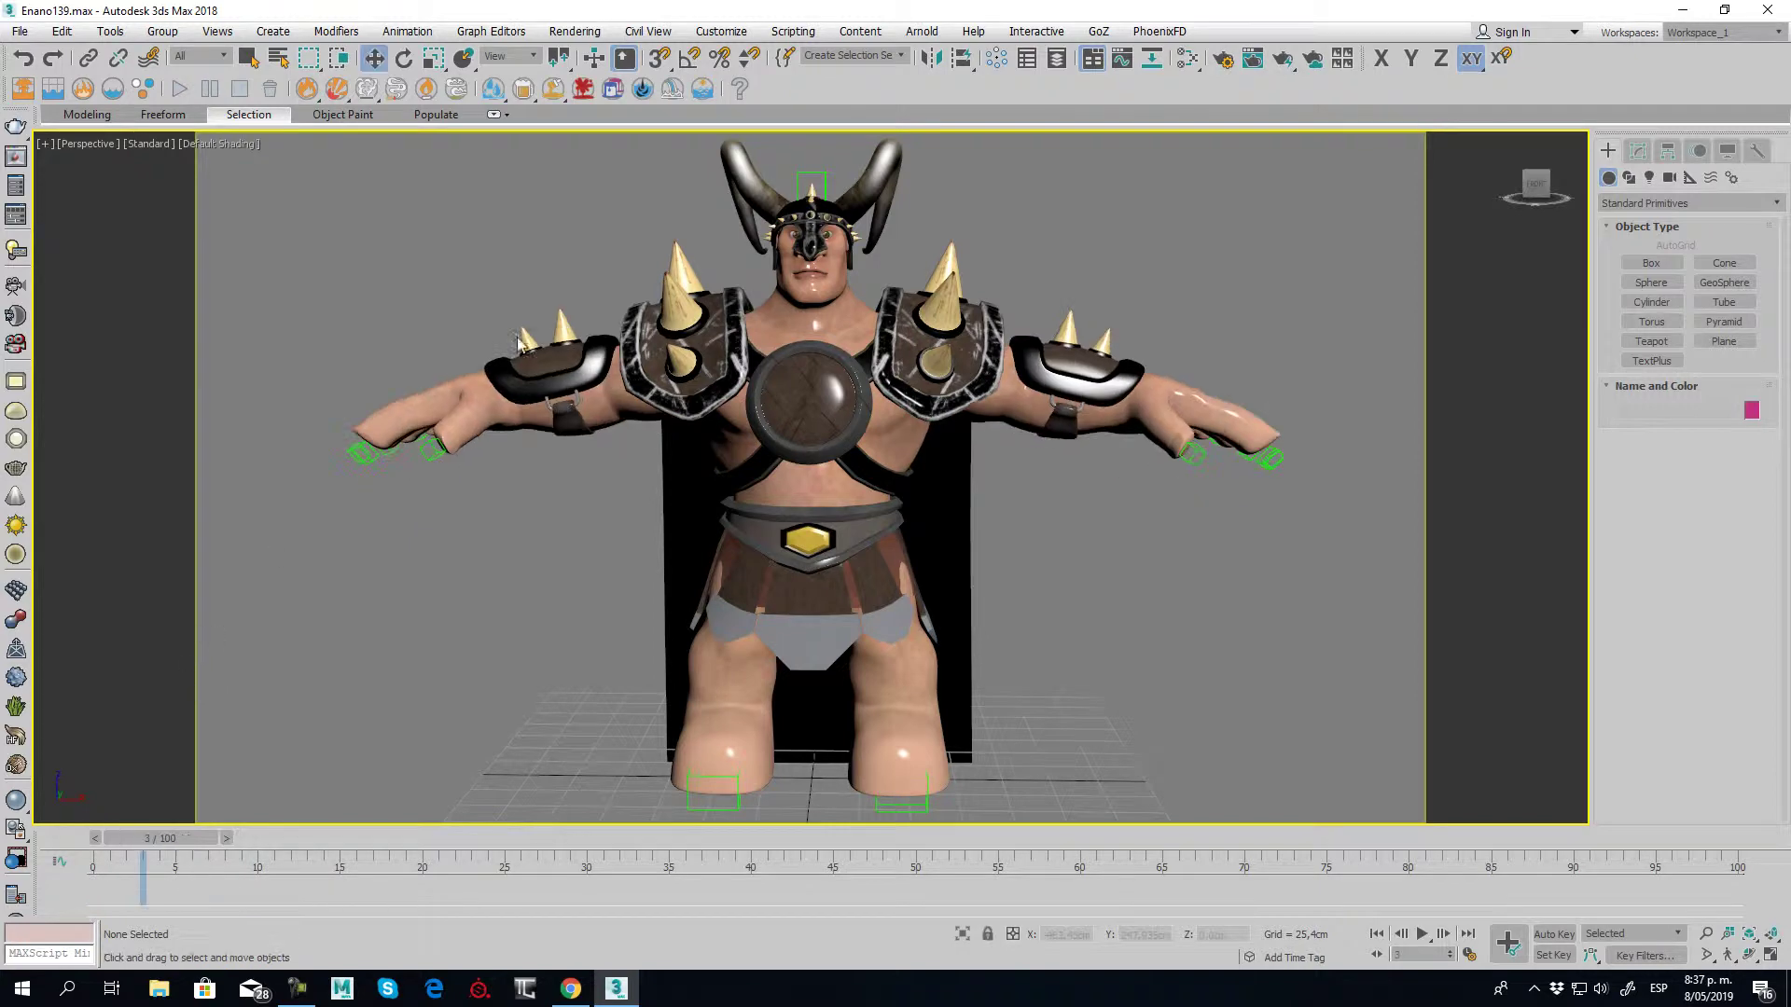
scroll(584, 386, up, 10)
middle_drag(693, 469, 588, 459)
scroll(589, 459, down, 8)
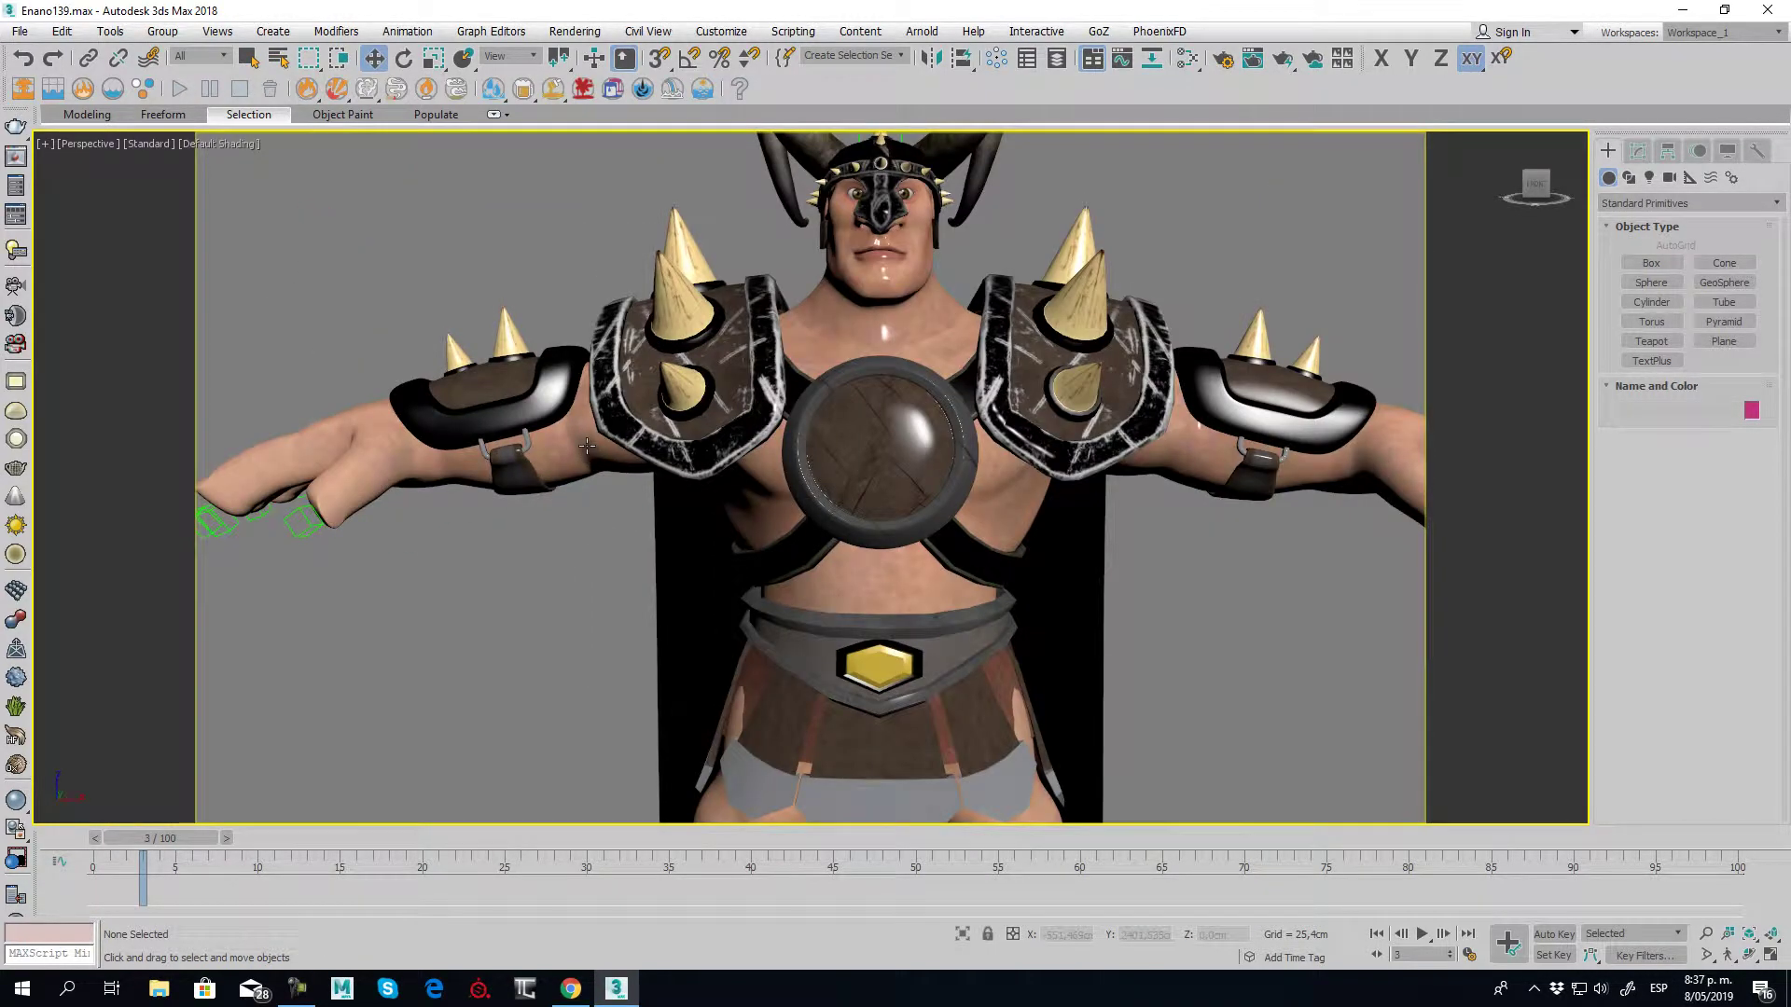
scroll(606, 445, up, 2)
click(467, 385)
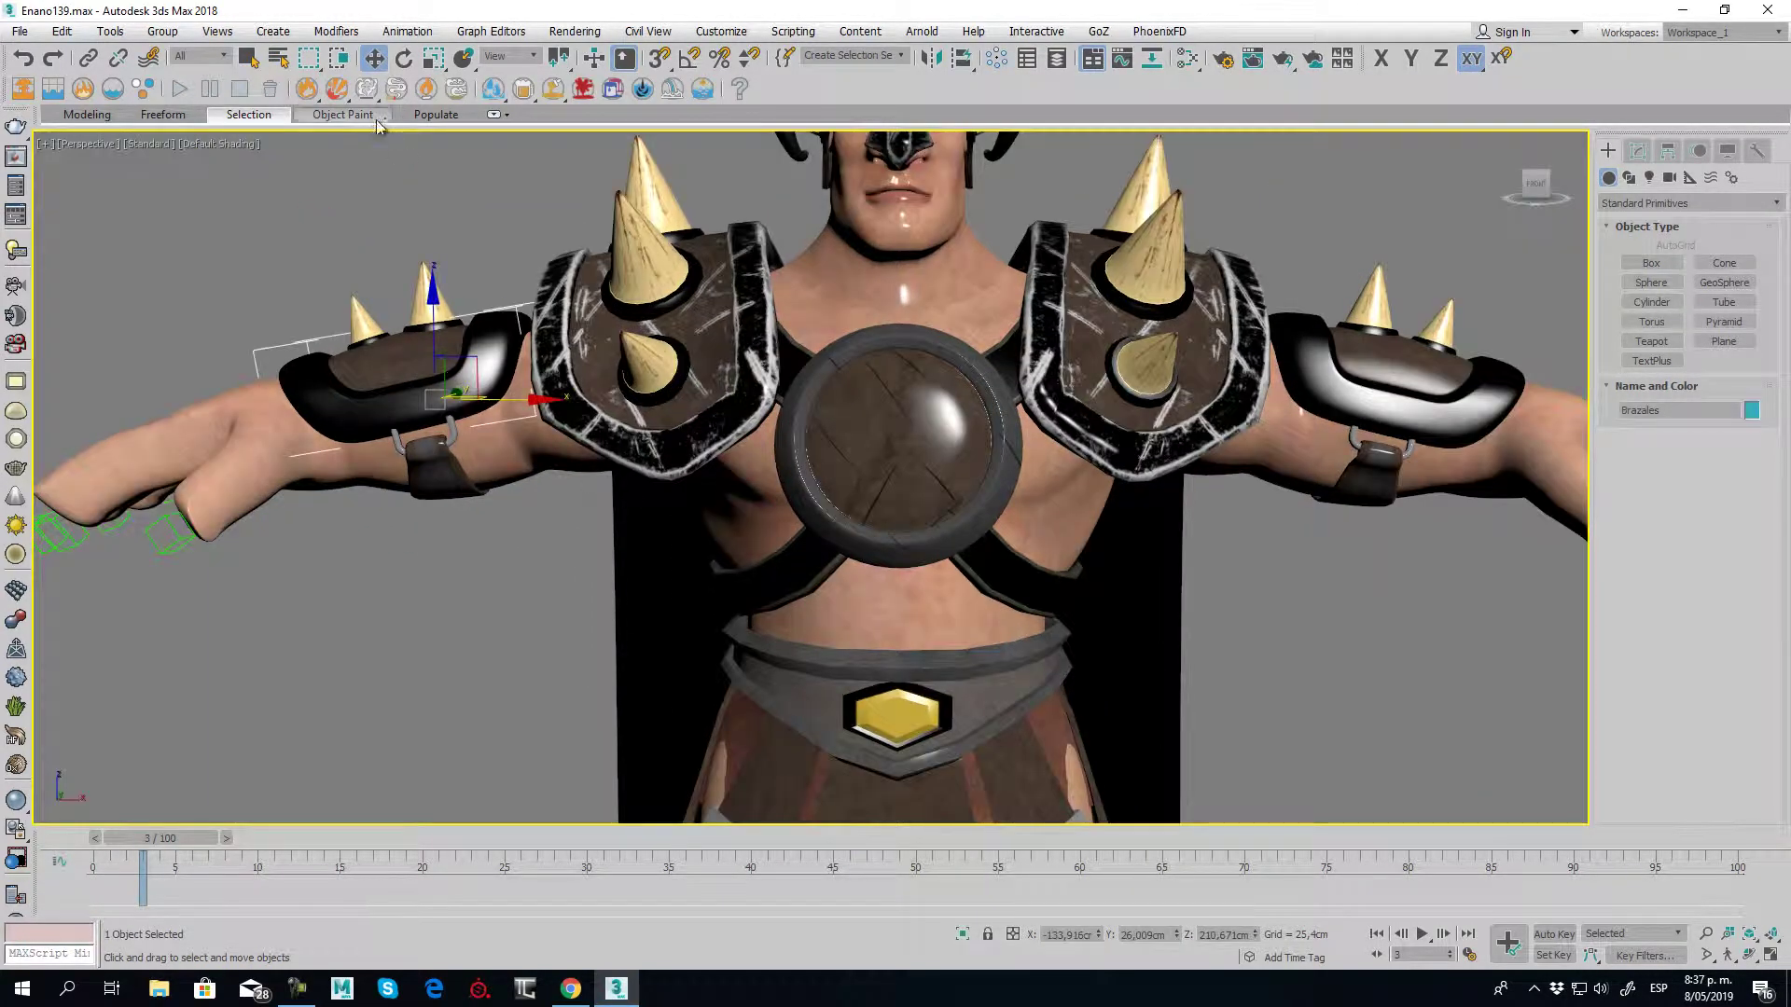
scroll(435, 279, up, 5)
click(435, 279)
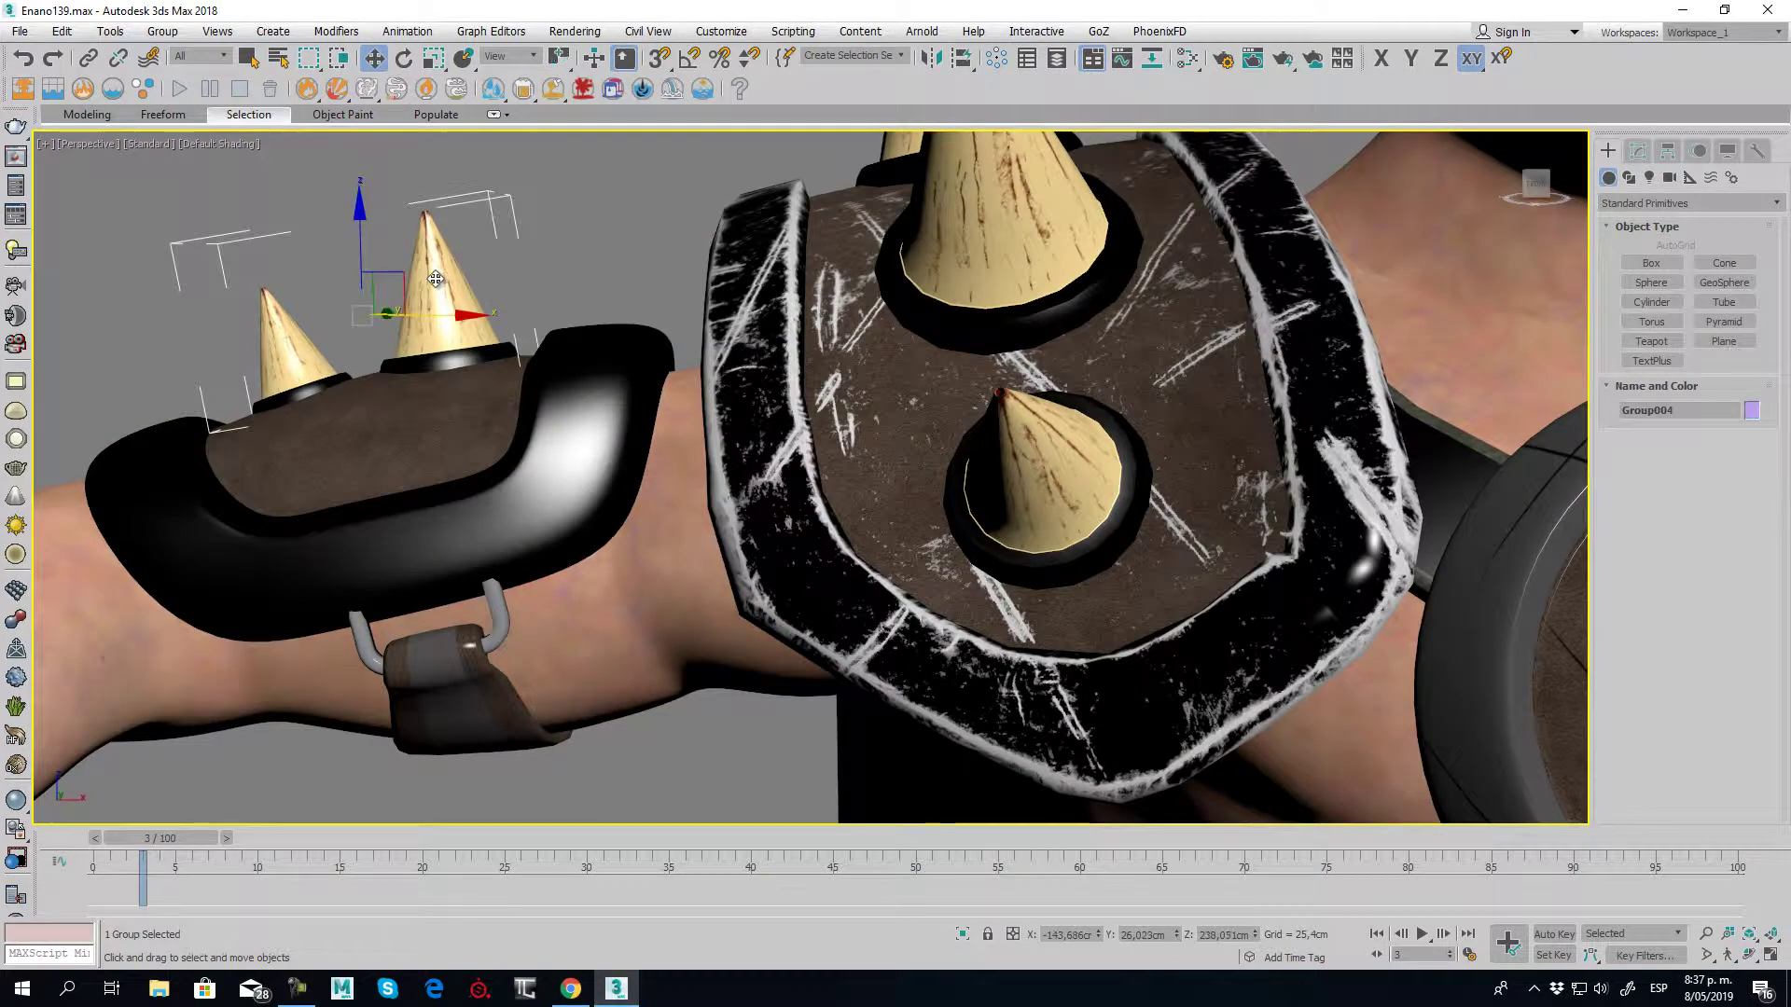
scroll(436, 279, down, 3)
scroll(436, 279, down, 3)
drag(494, 308, 494, 236)
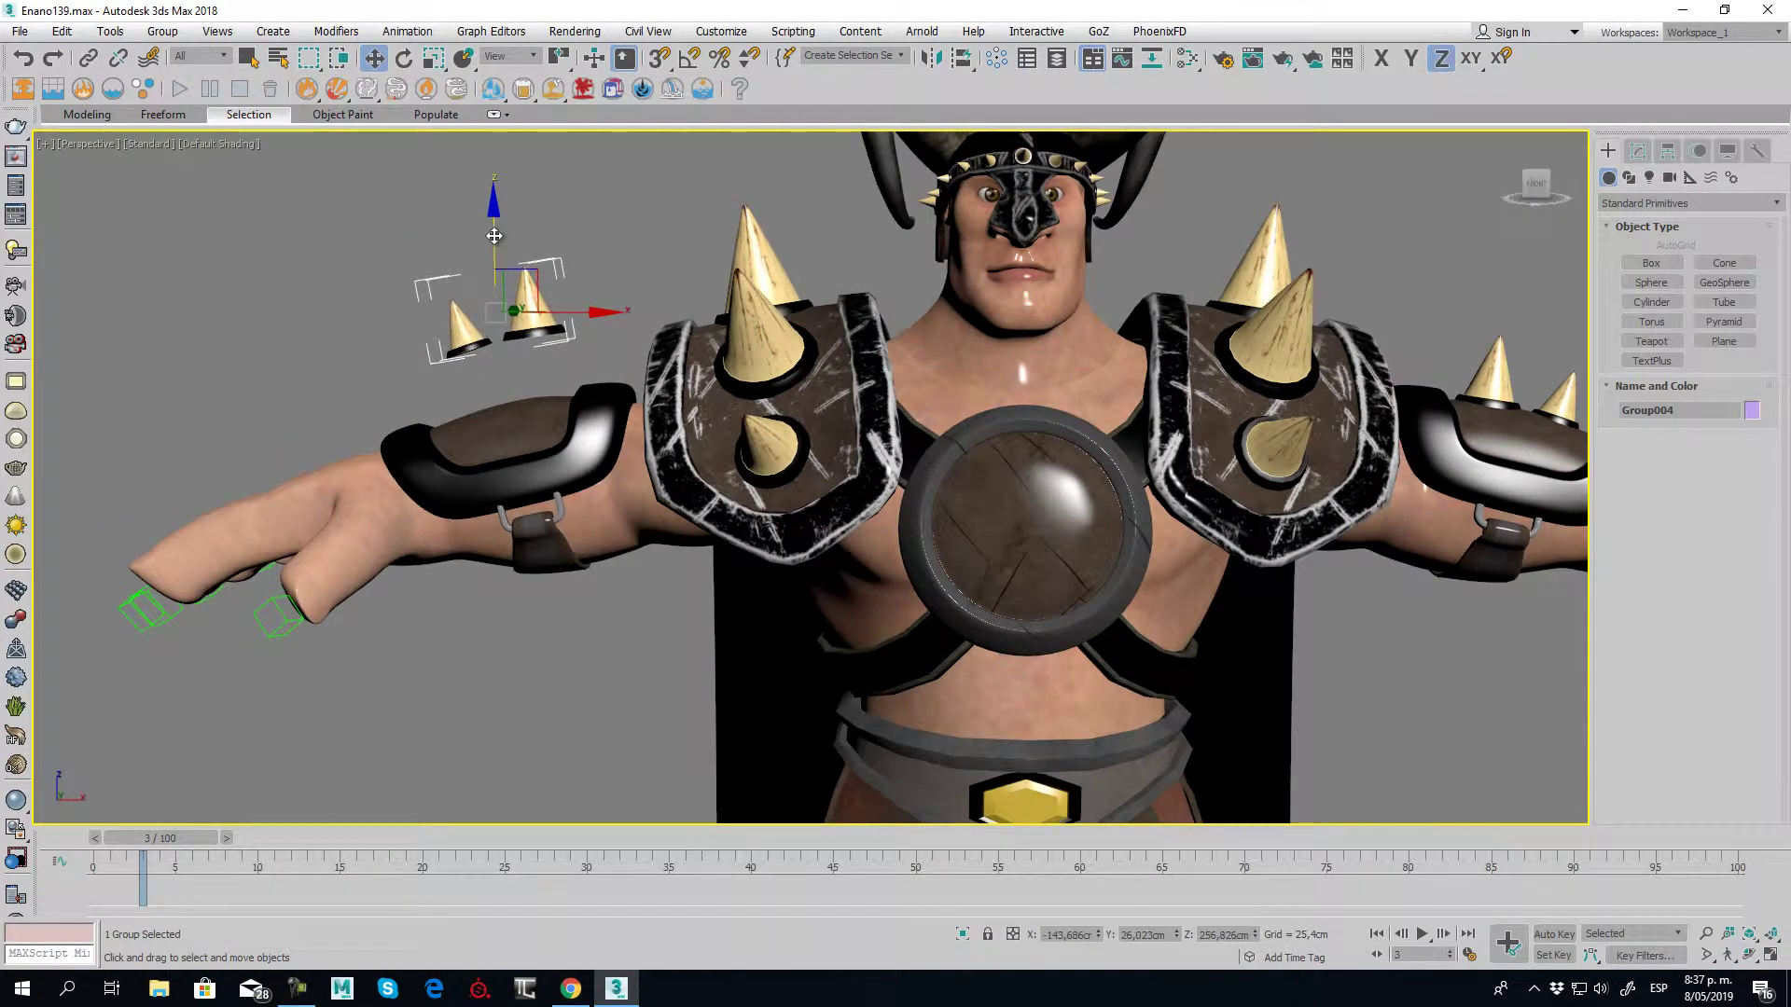
key(ctrl+z)
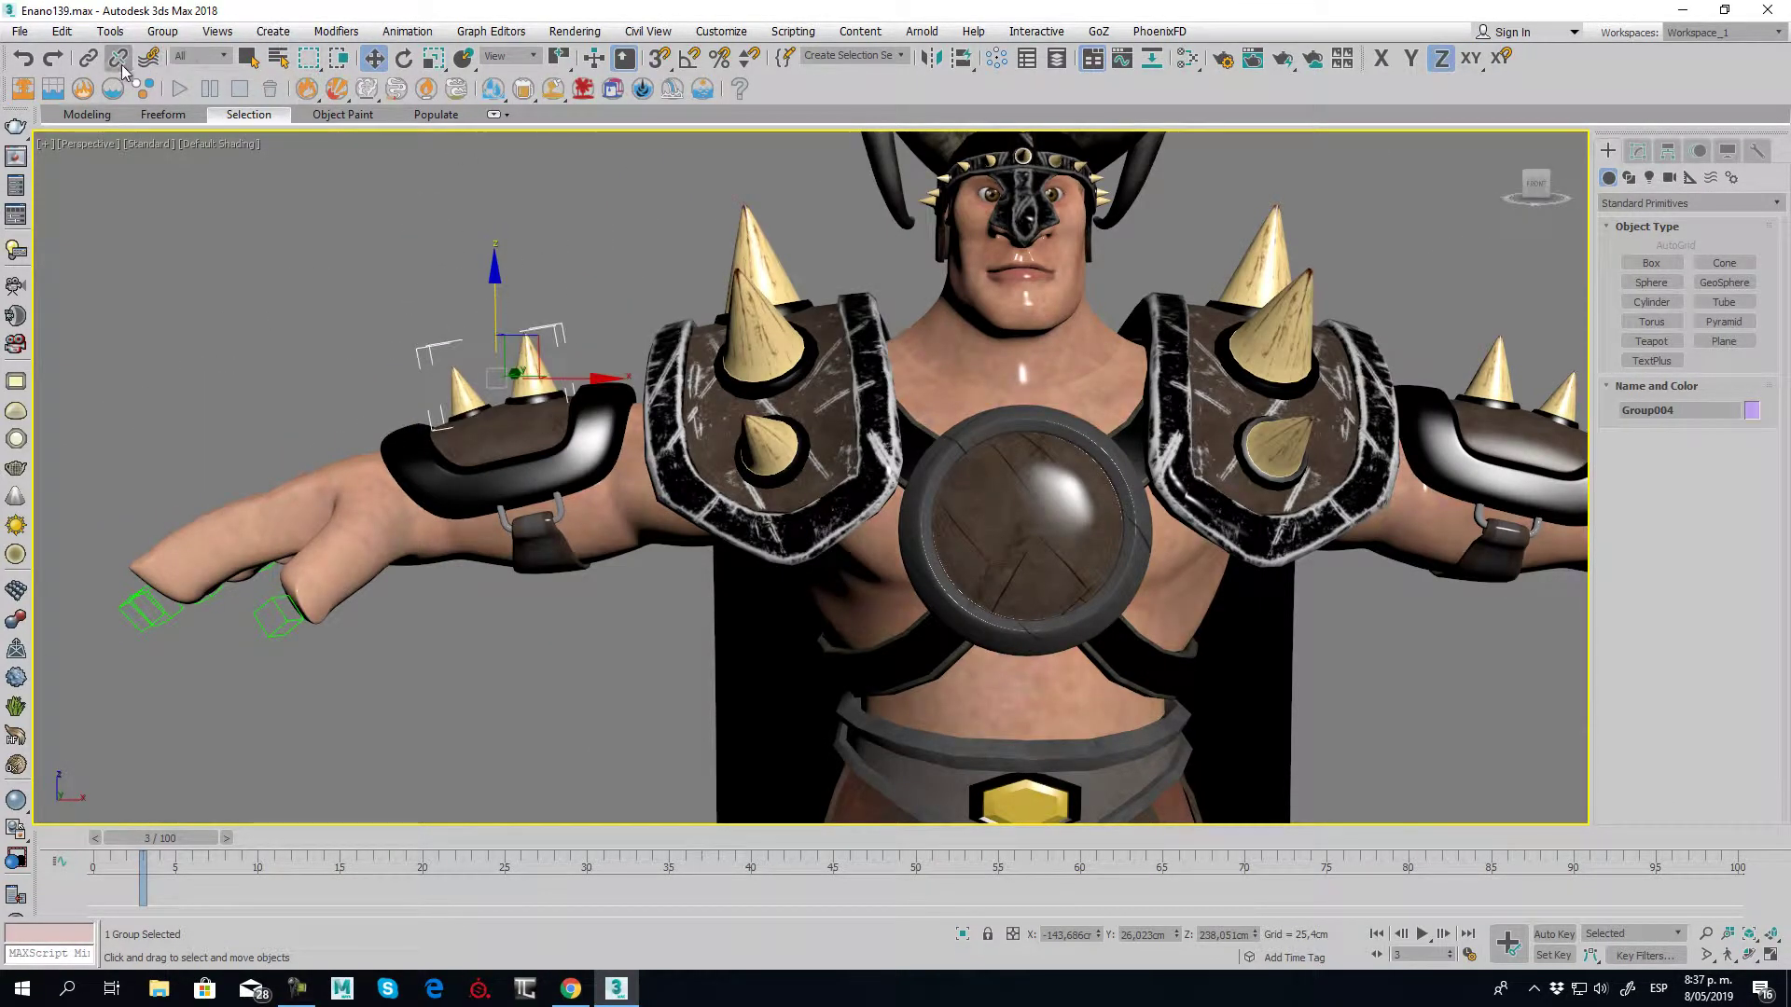
Link the forearm strap's metal hook to the bracer with Select and Link
click(88, 58)
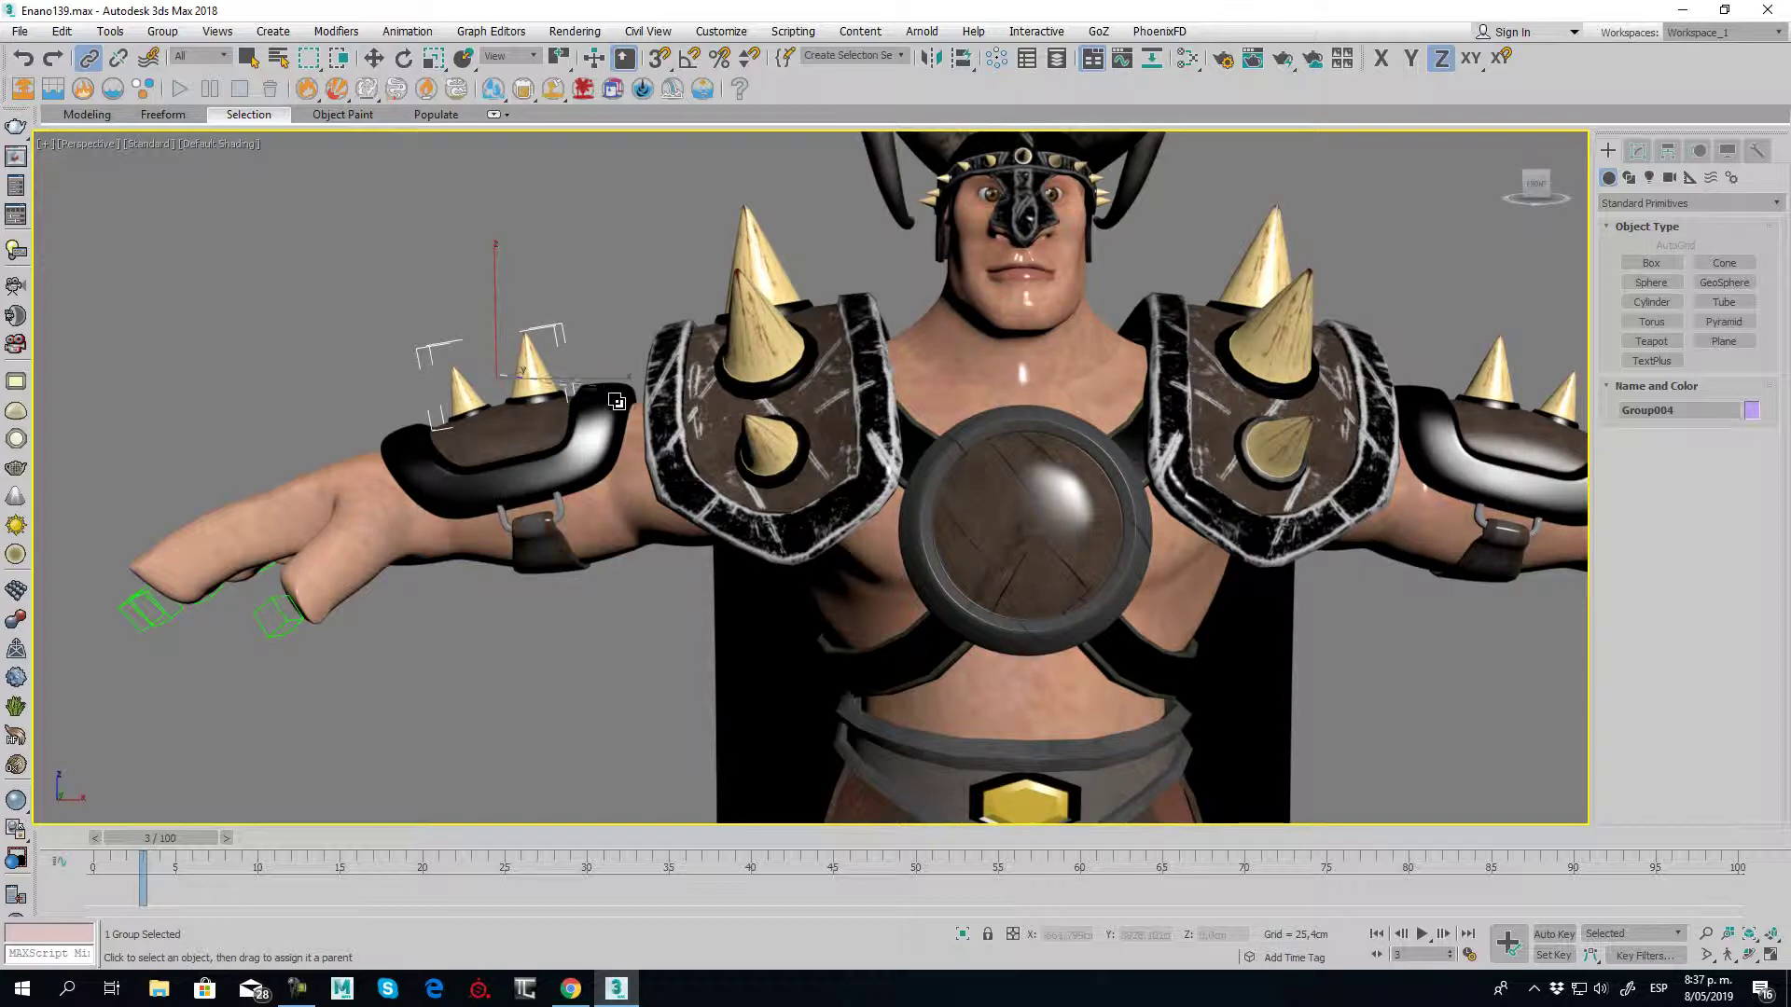
scroll(551, 511, up, 5)
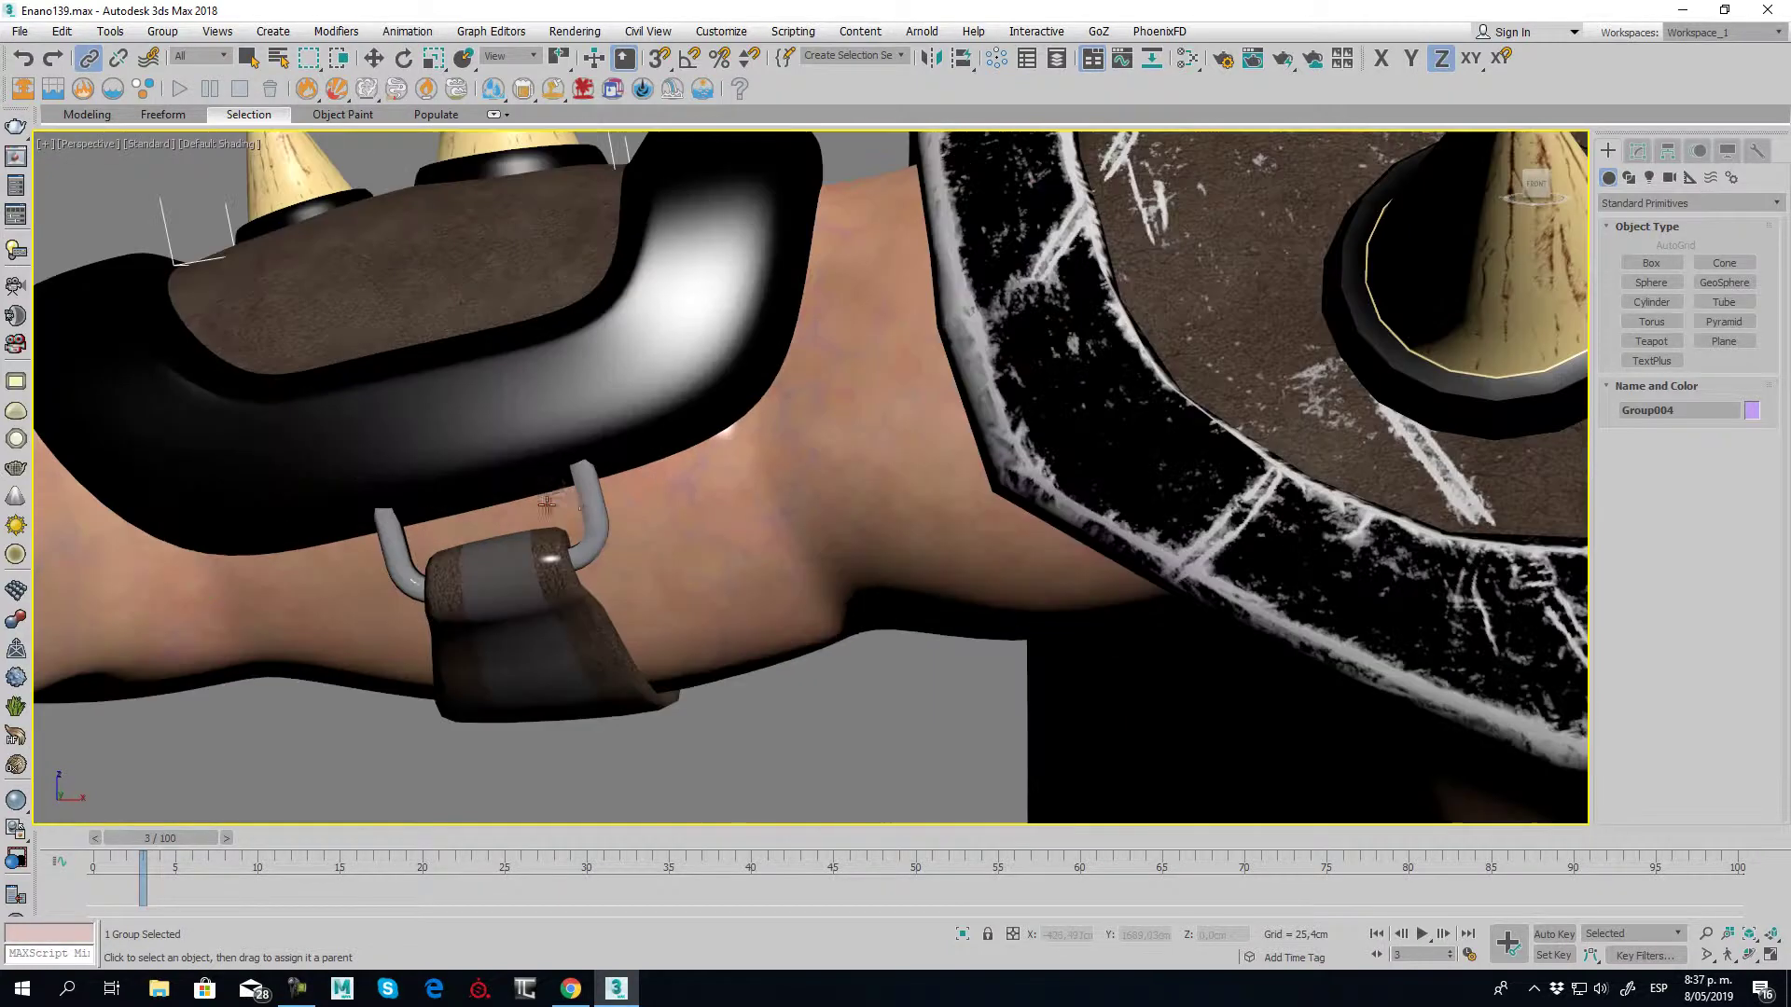
drag(590, 508, 620, 373)
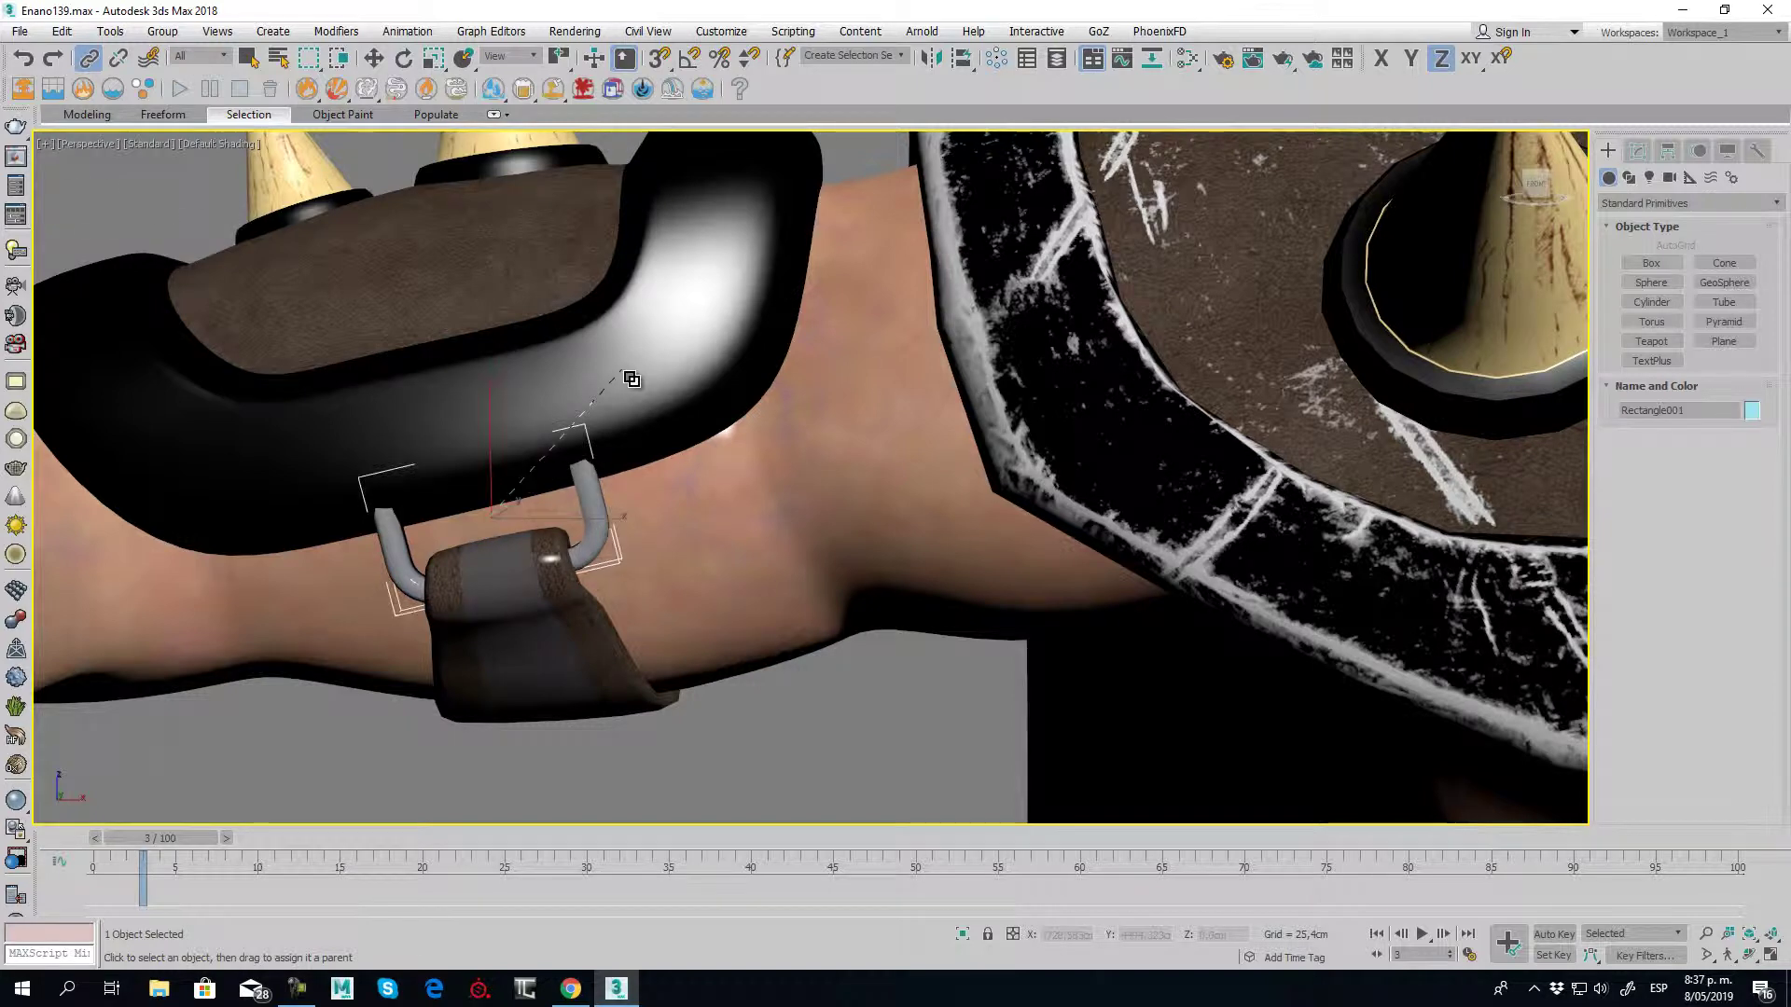
drag(556, 544, 542, 636)
Select the leather strap and the bracer, then bring up the Display panel
click(568, 664)
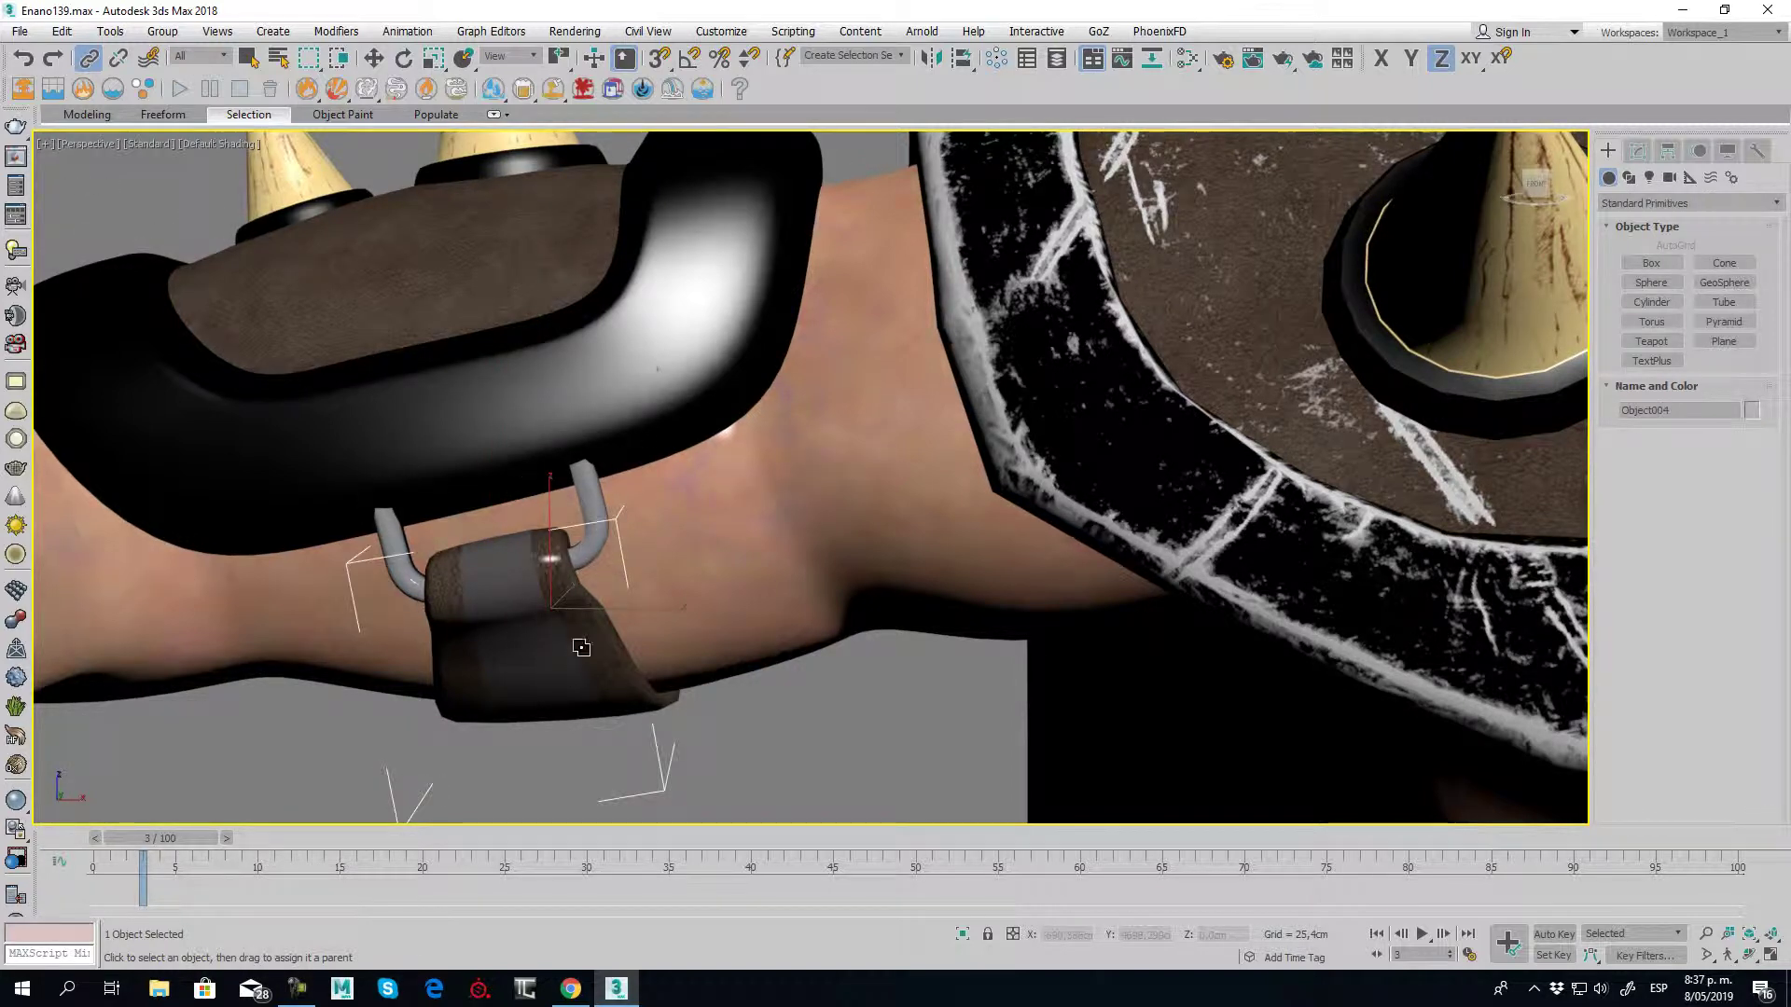
ctrl+click(657, 338)
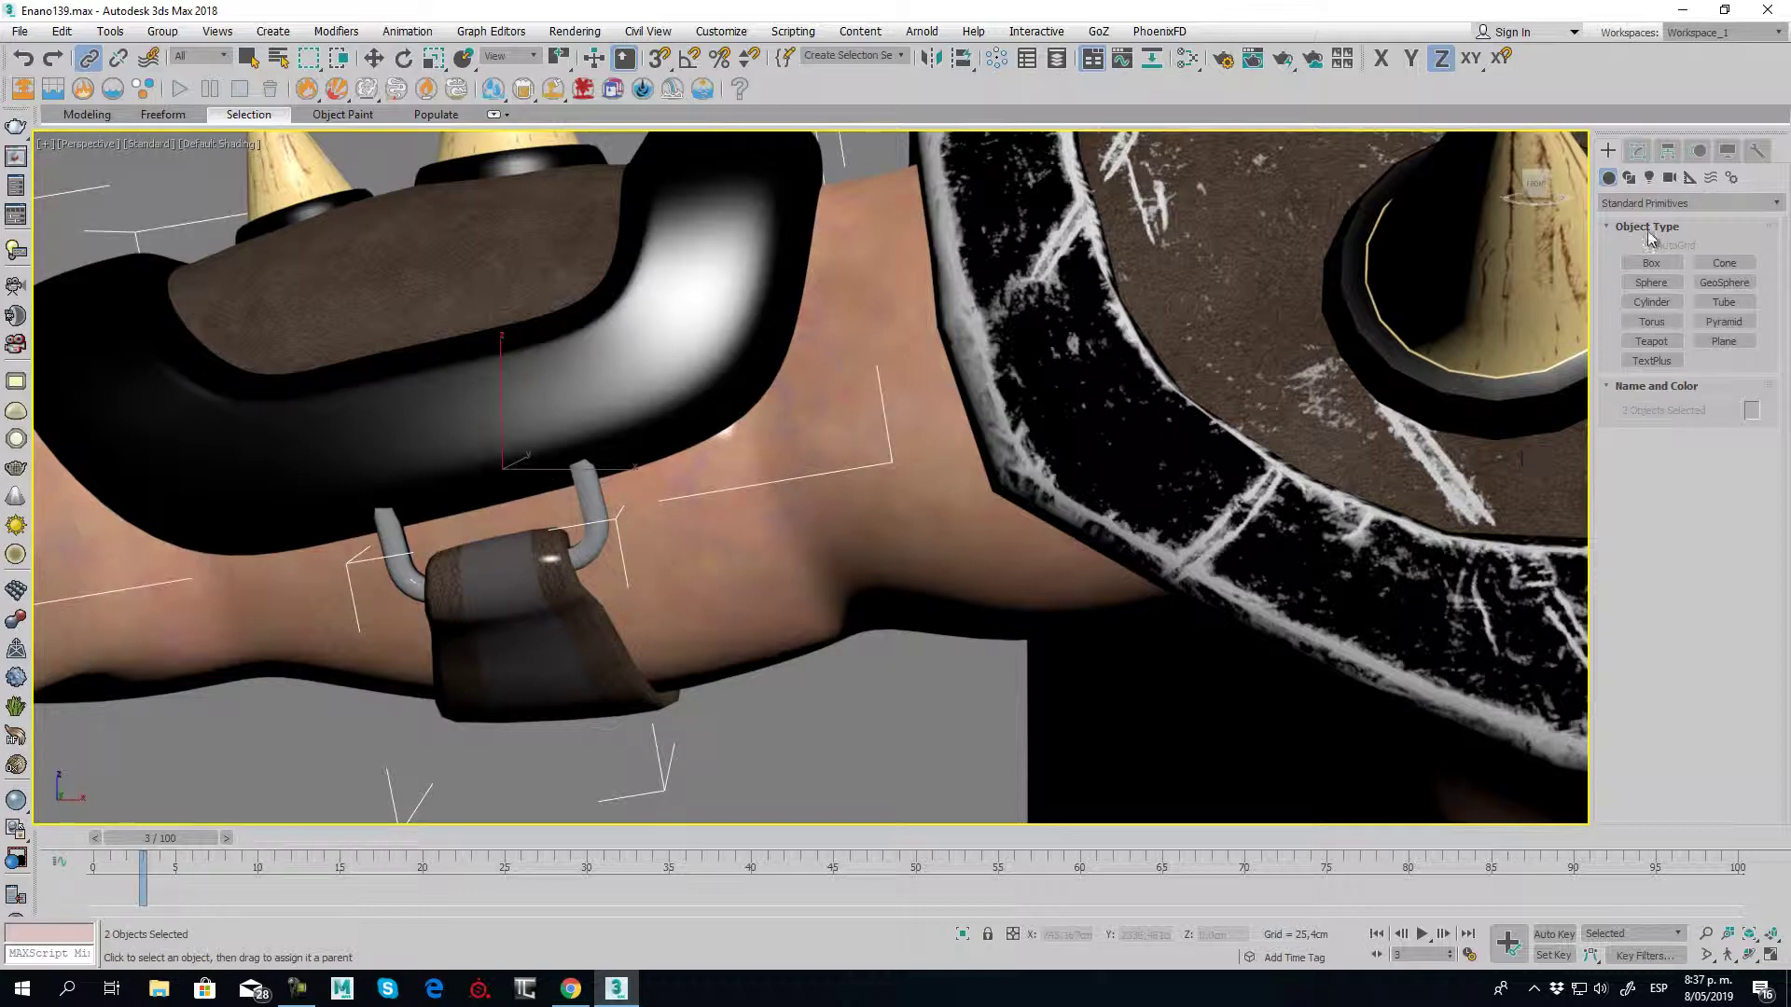
click(1727, 151)
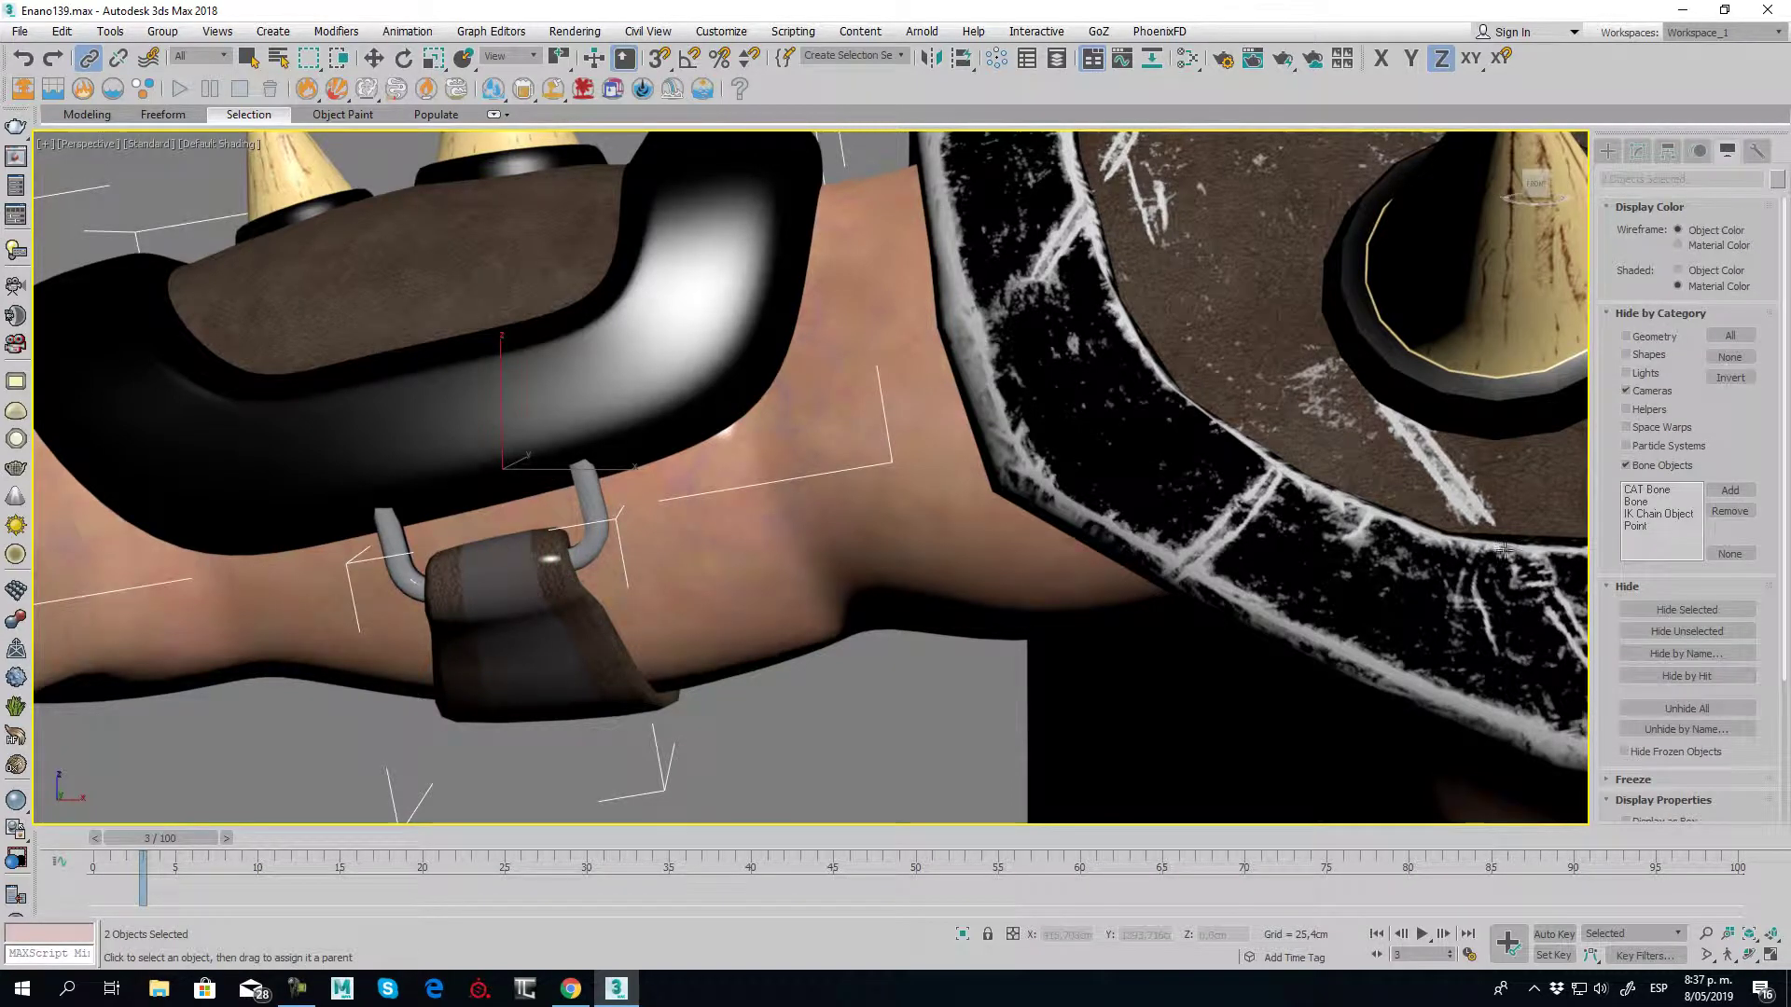
Unhide the bone objects, link the selected arm pieces to the green bone, and preview the animation
click(1637, 466)
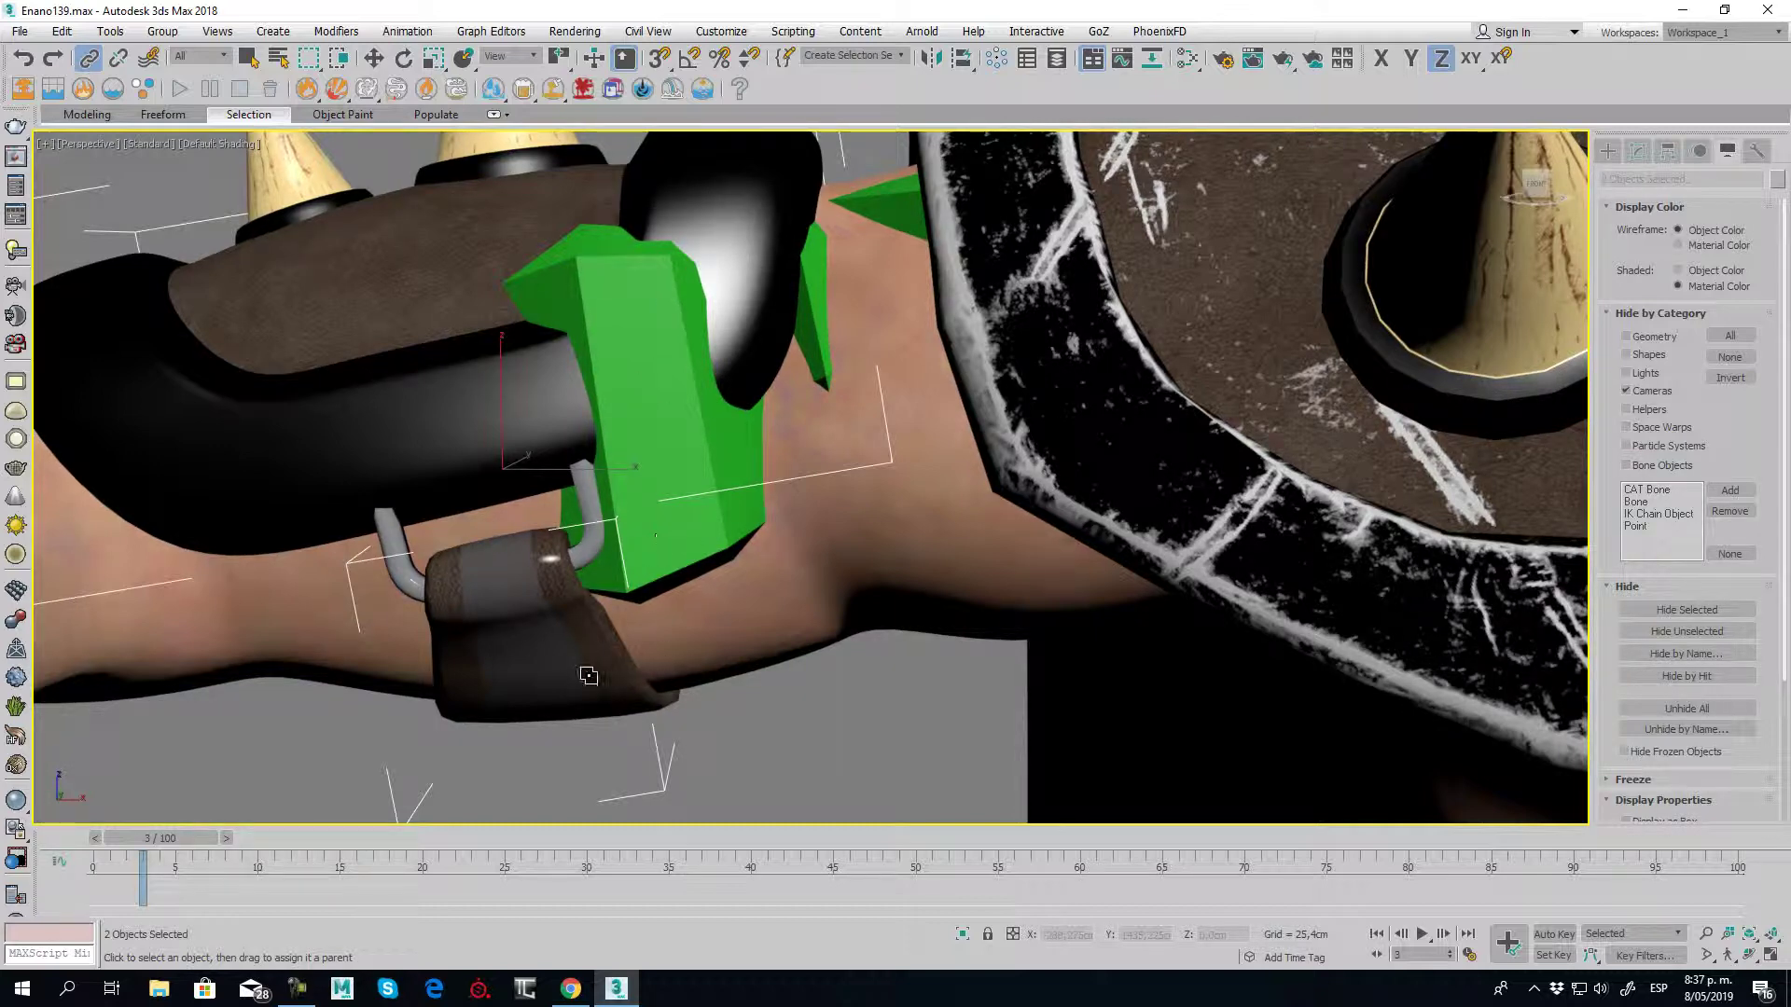
drag(695, 443, 688, 450)
scroll(664, 618, down, 5)
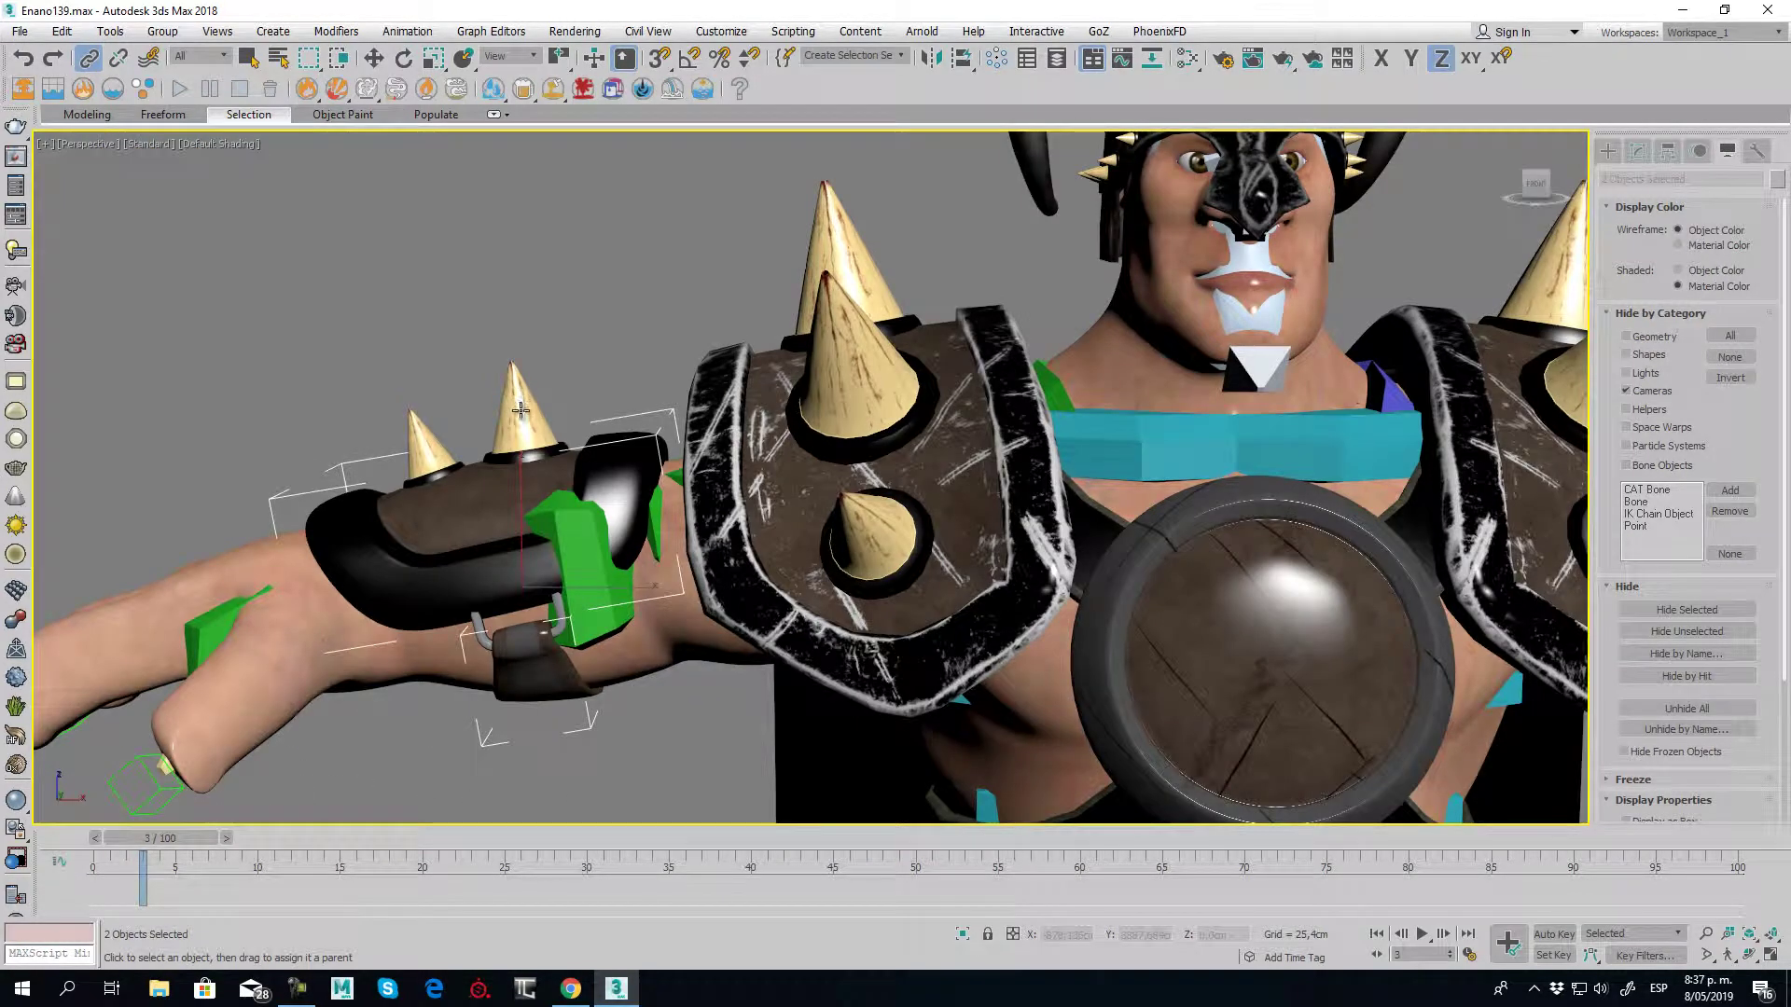
mouse_move(156, 842)
mouse_down()
mouse_move(373, 838)
mouse_move(56, 835)
mouse_up()
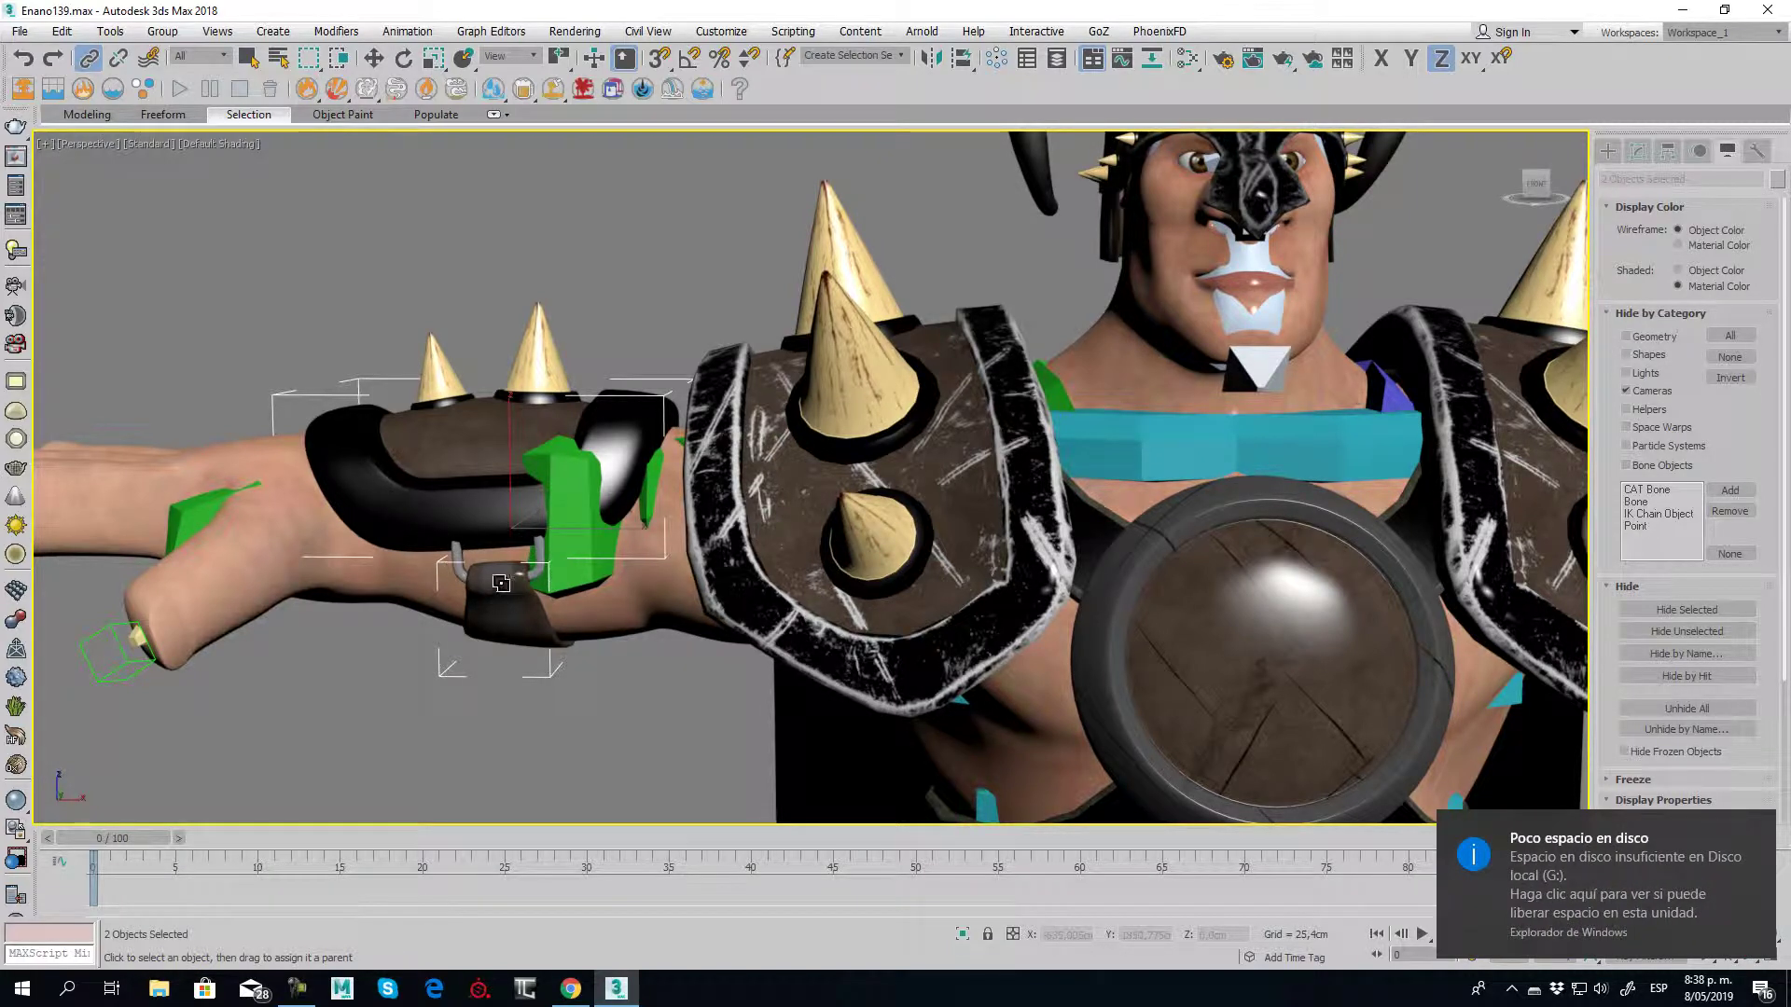
Link the left shoulder pad to the green bone and select the right shoulder pad
scroll(595, 538, down, 2)
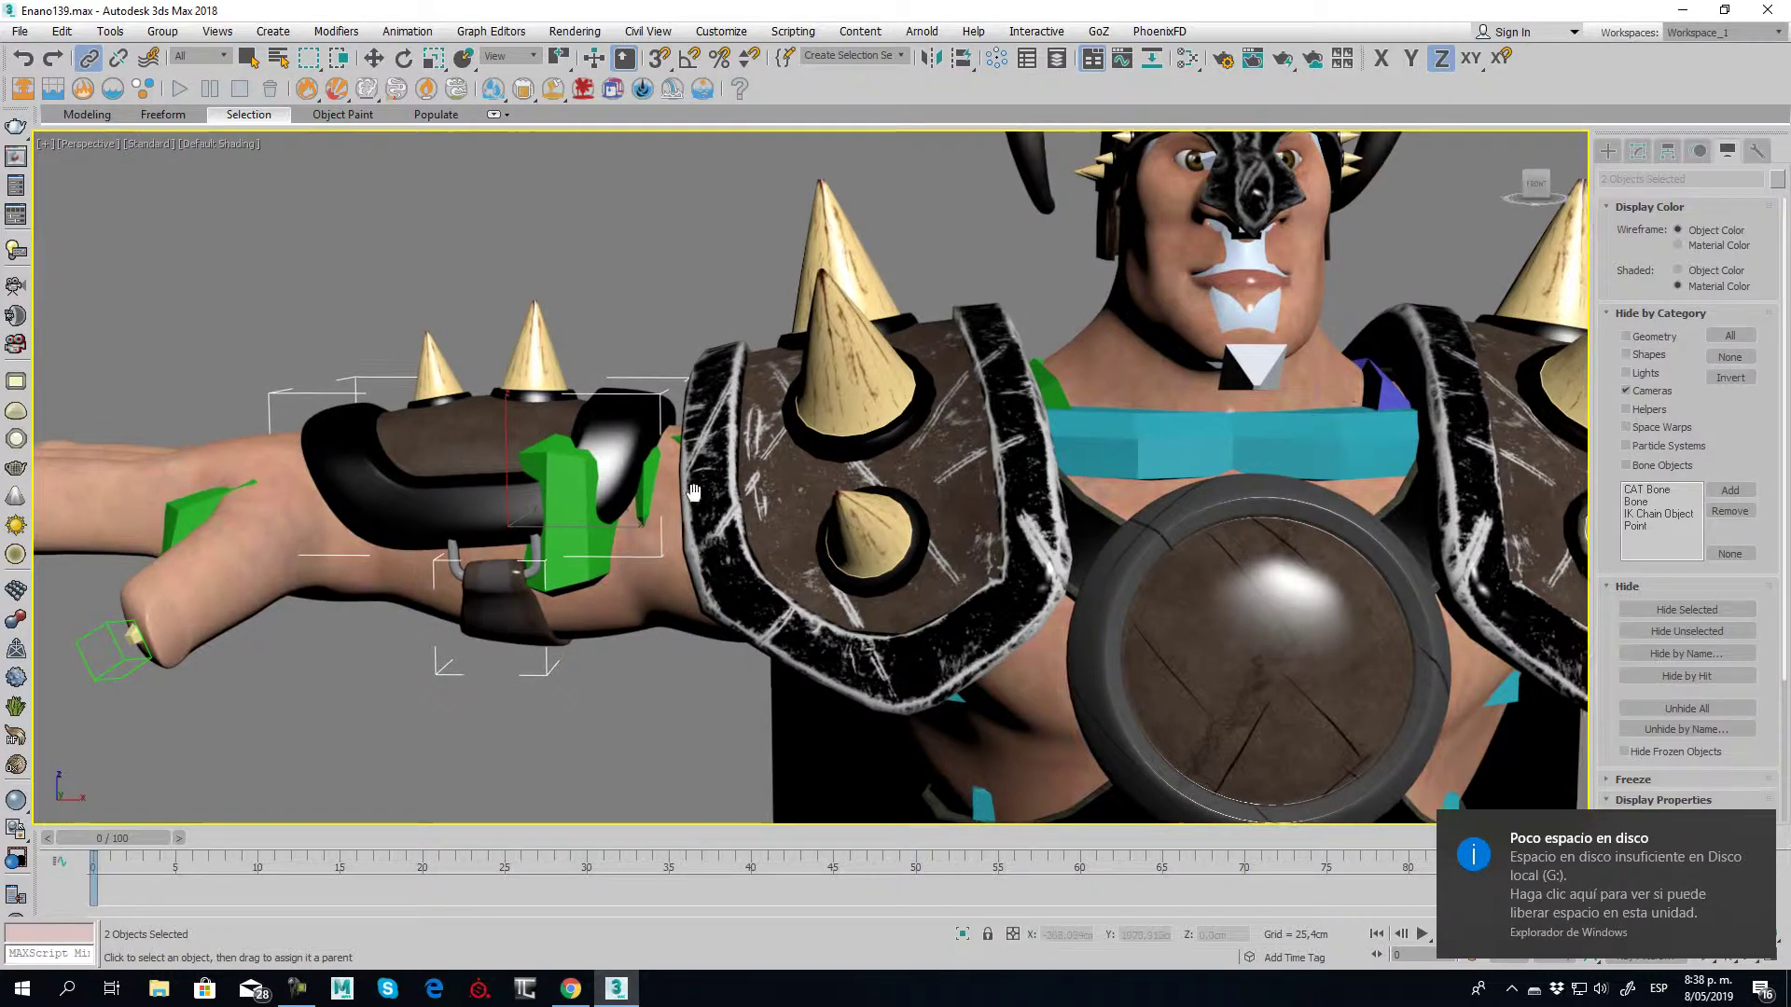
scroll(594, 538, down, 3)
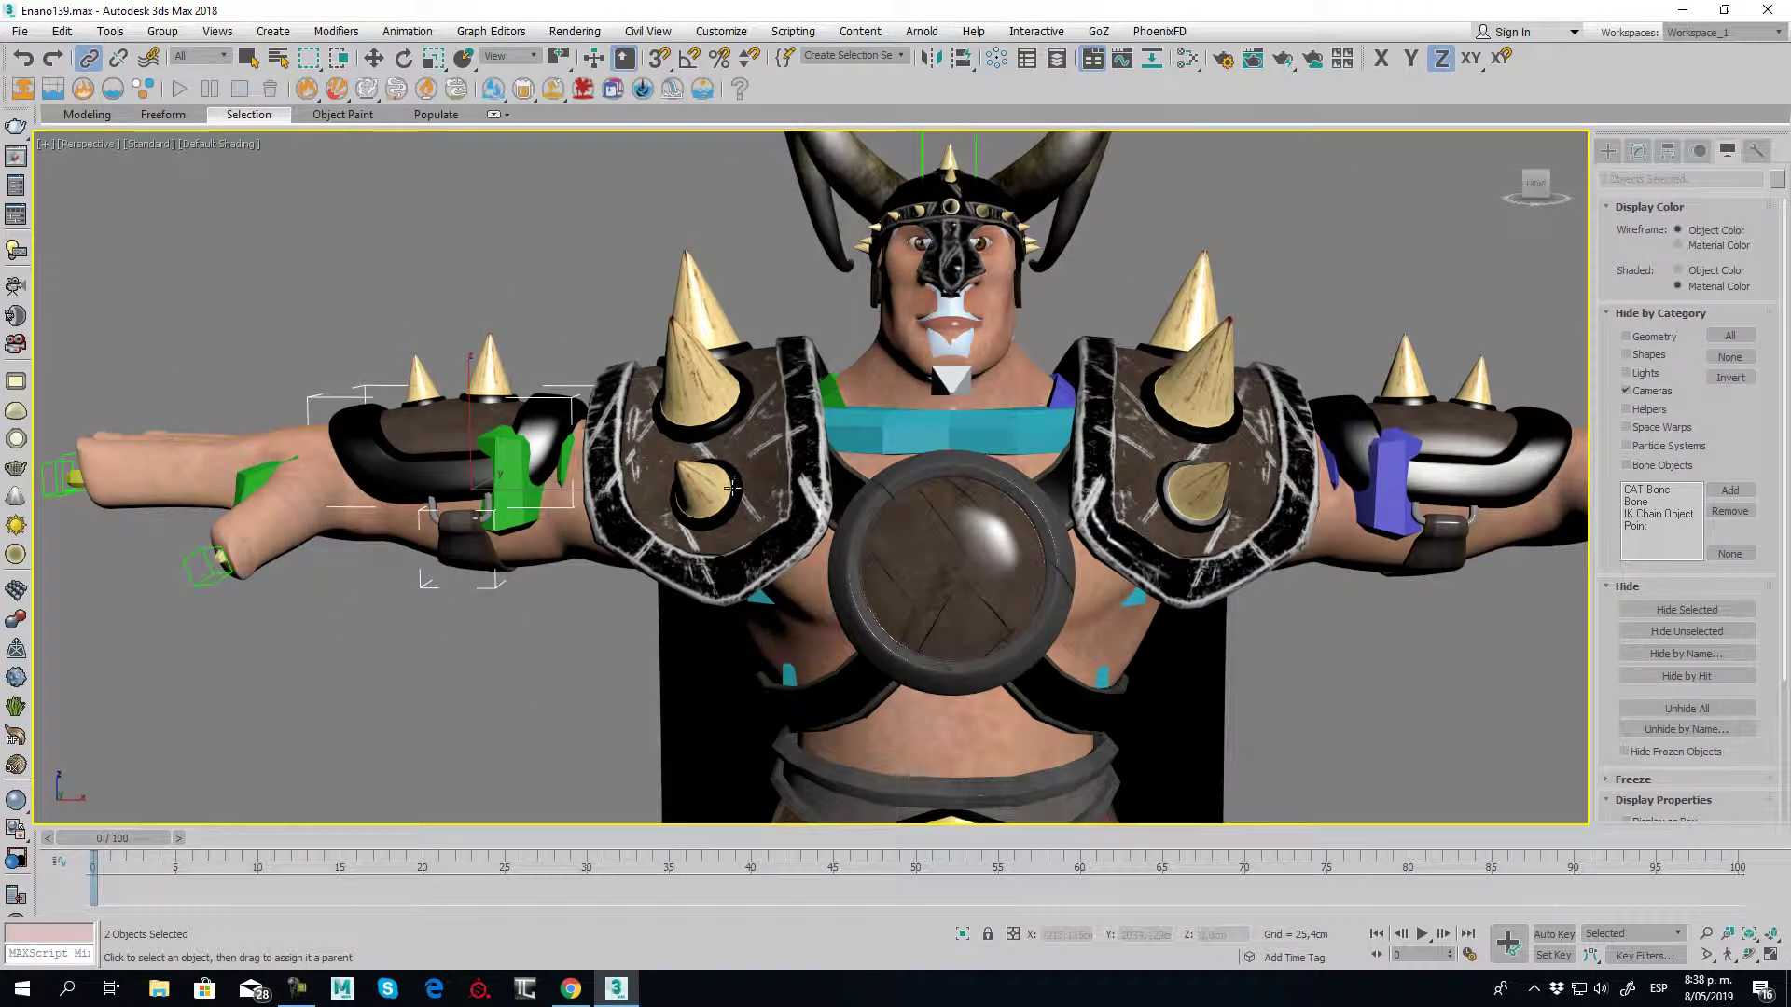
middle_drag(768, 496, 392, 490)
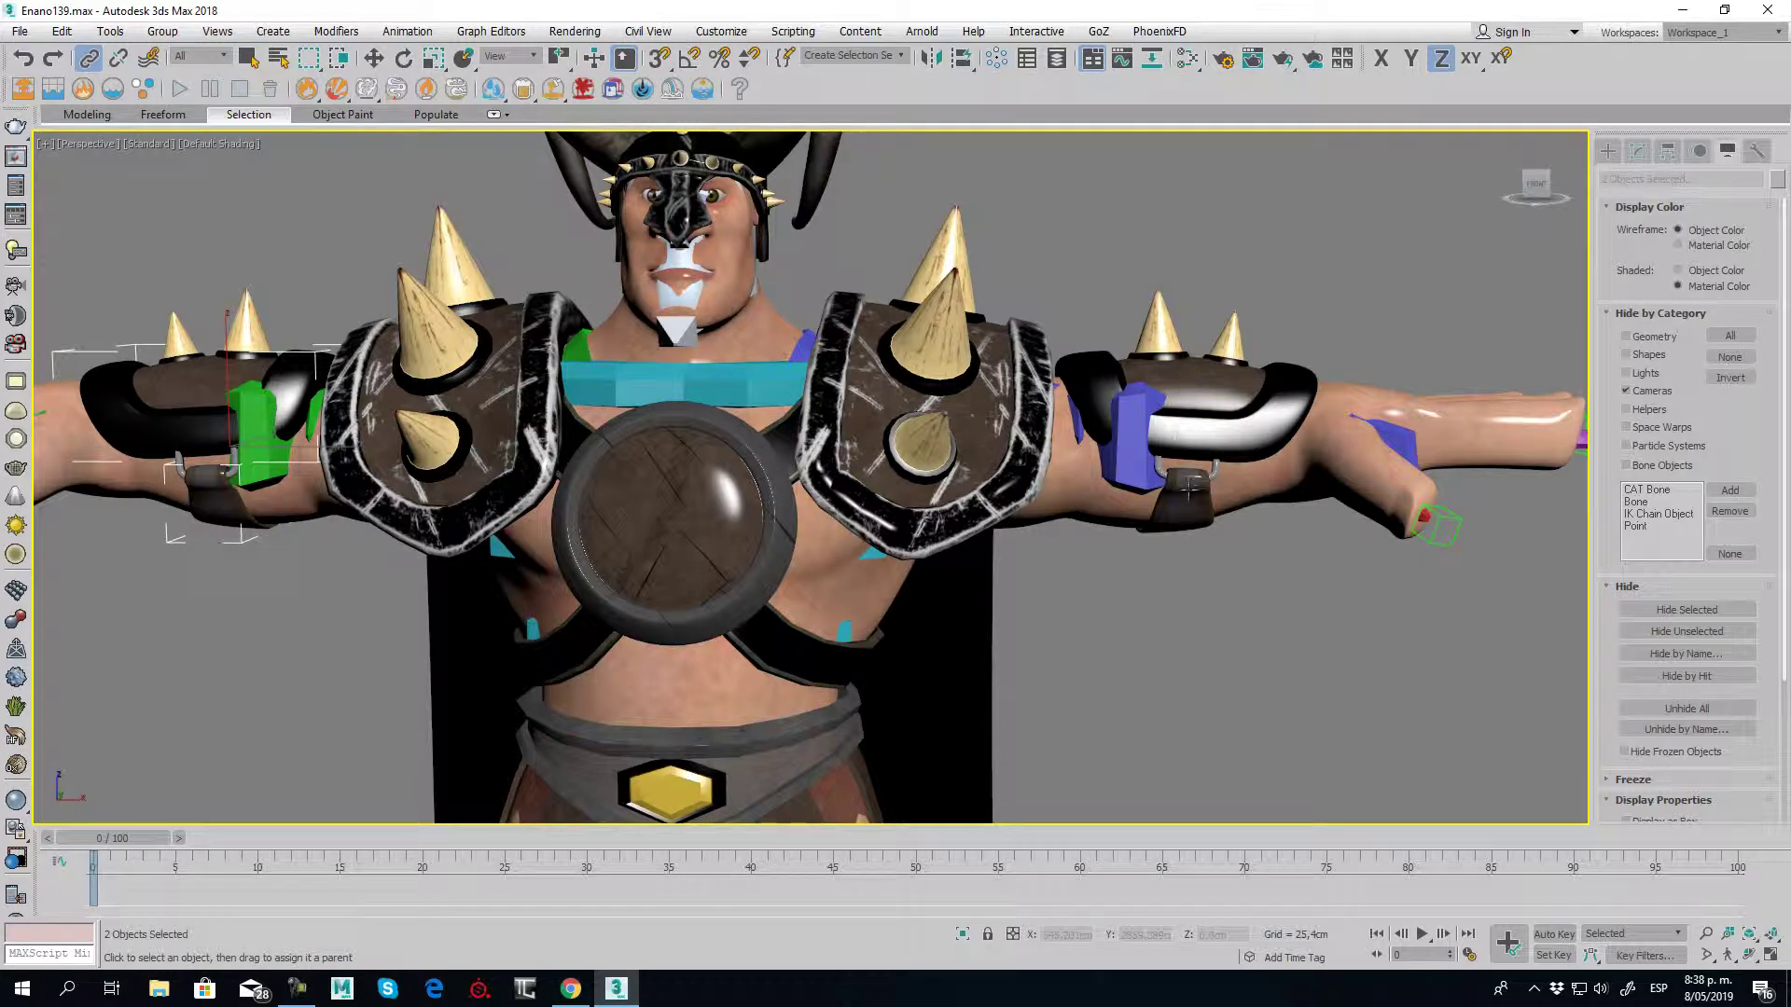
middle_drag(826, 431, 1017, 411)
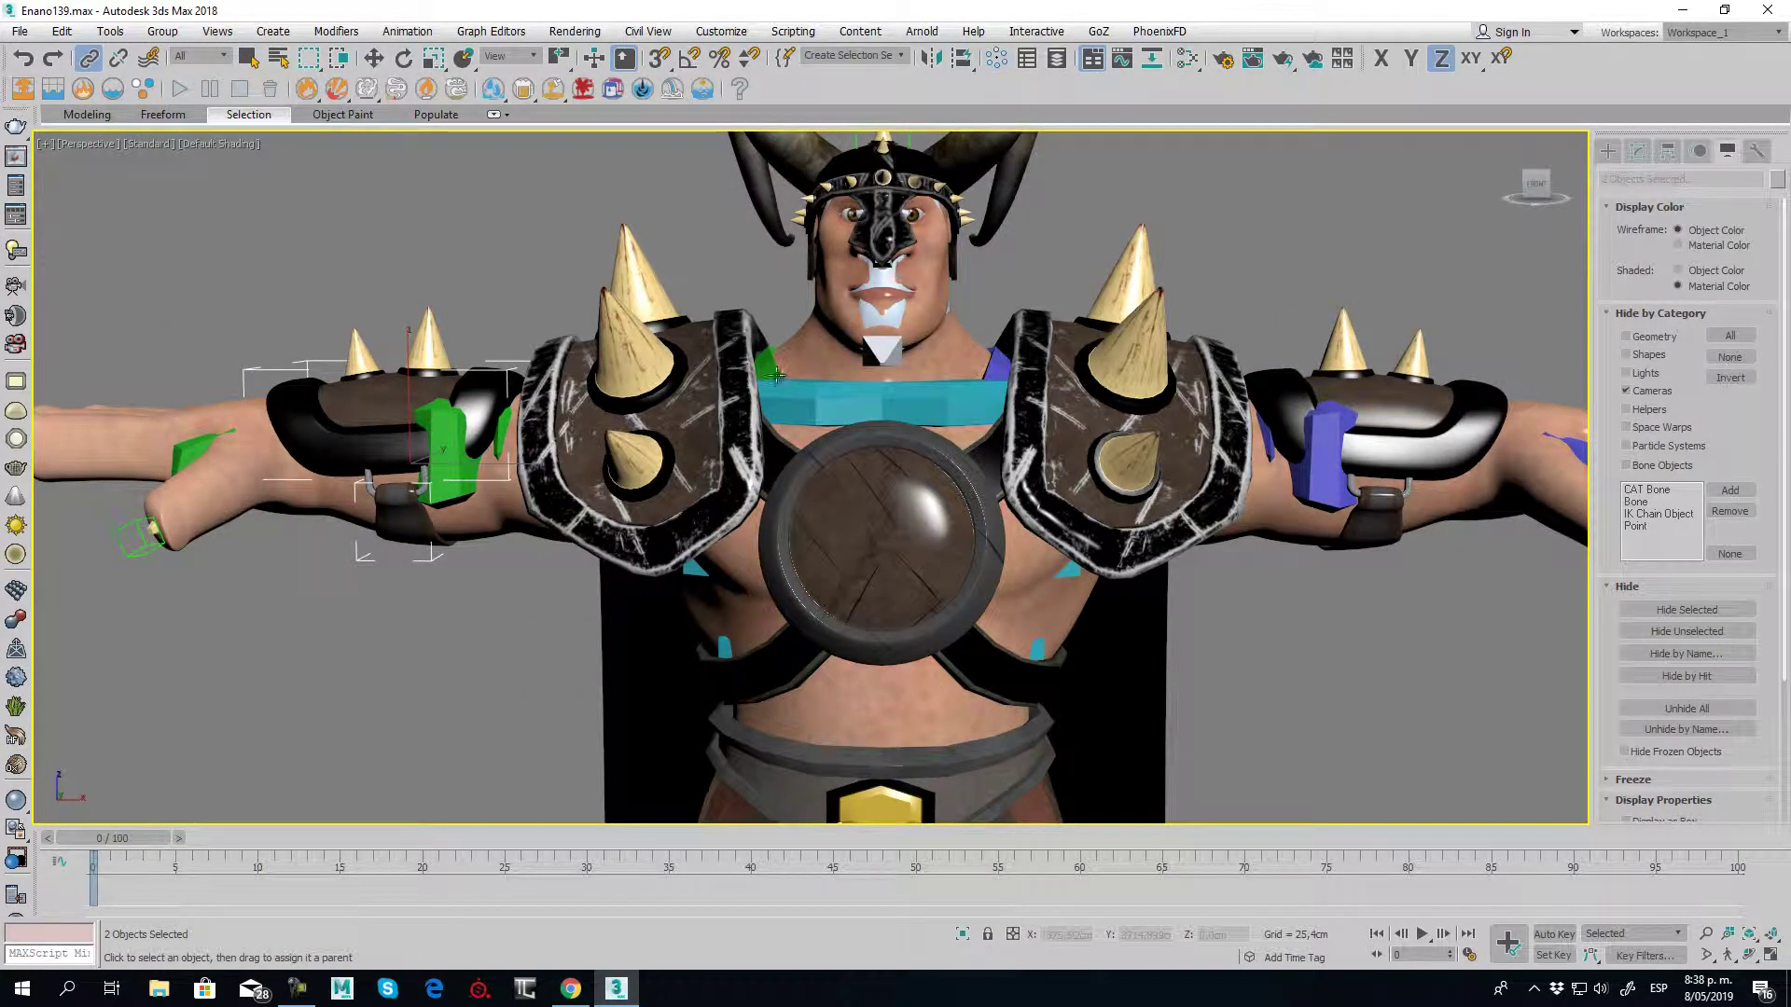
scroll(749, 354, up, 3)
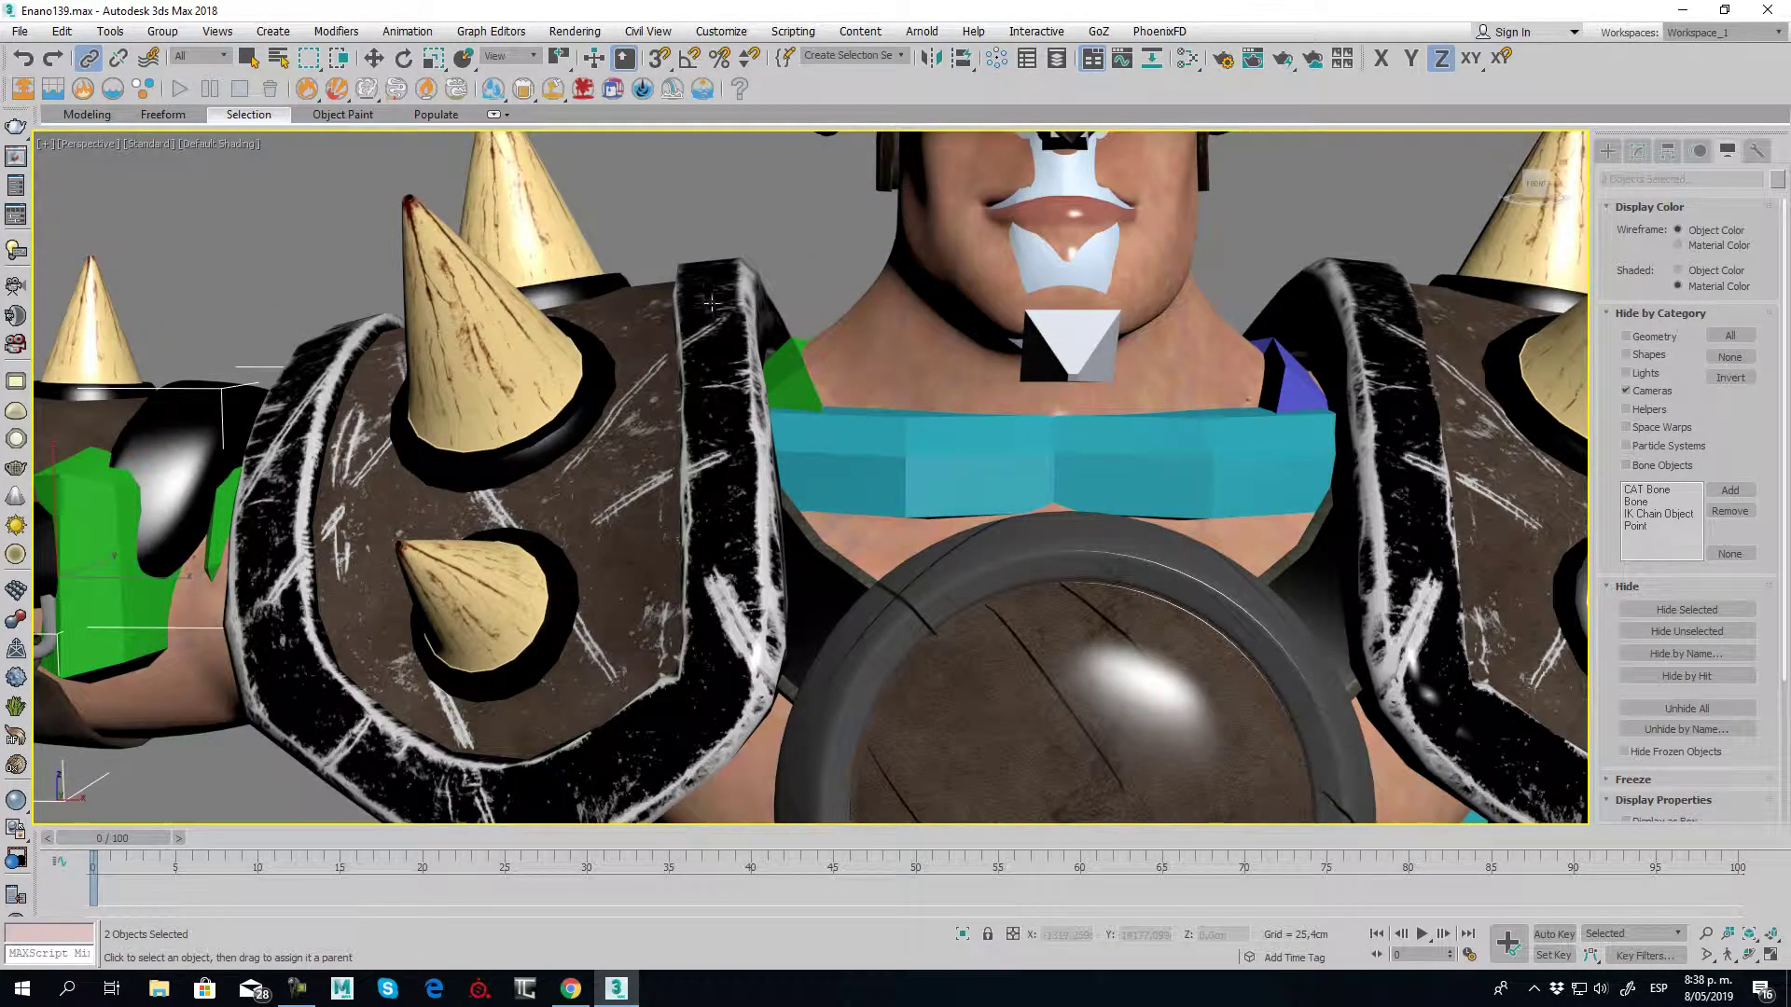
drag(721, 297, 793, 382)
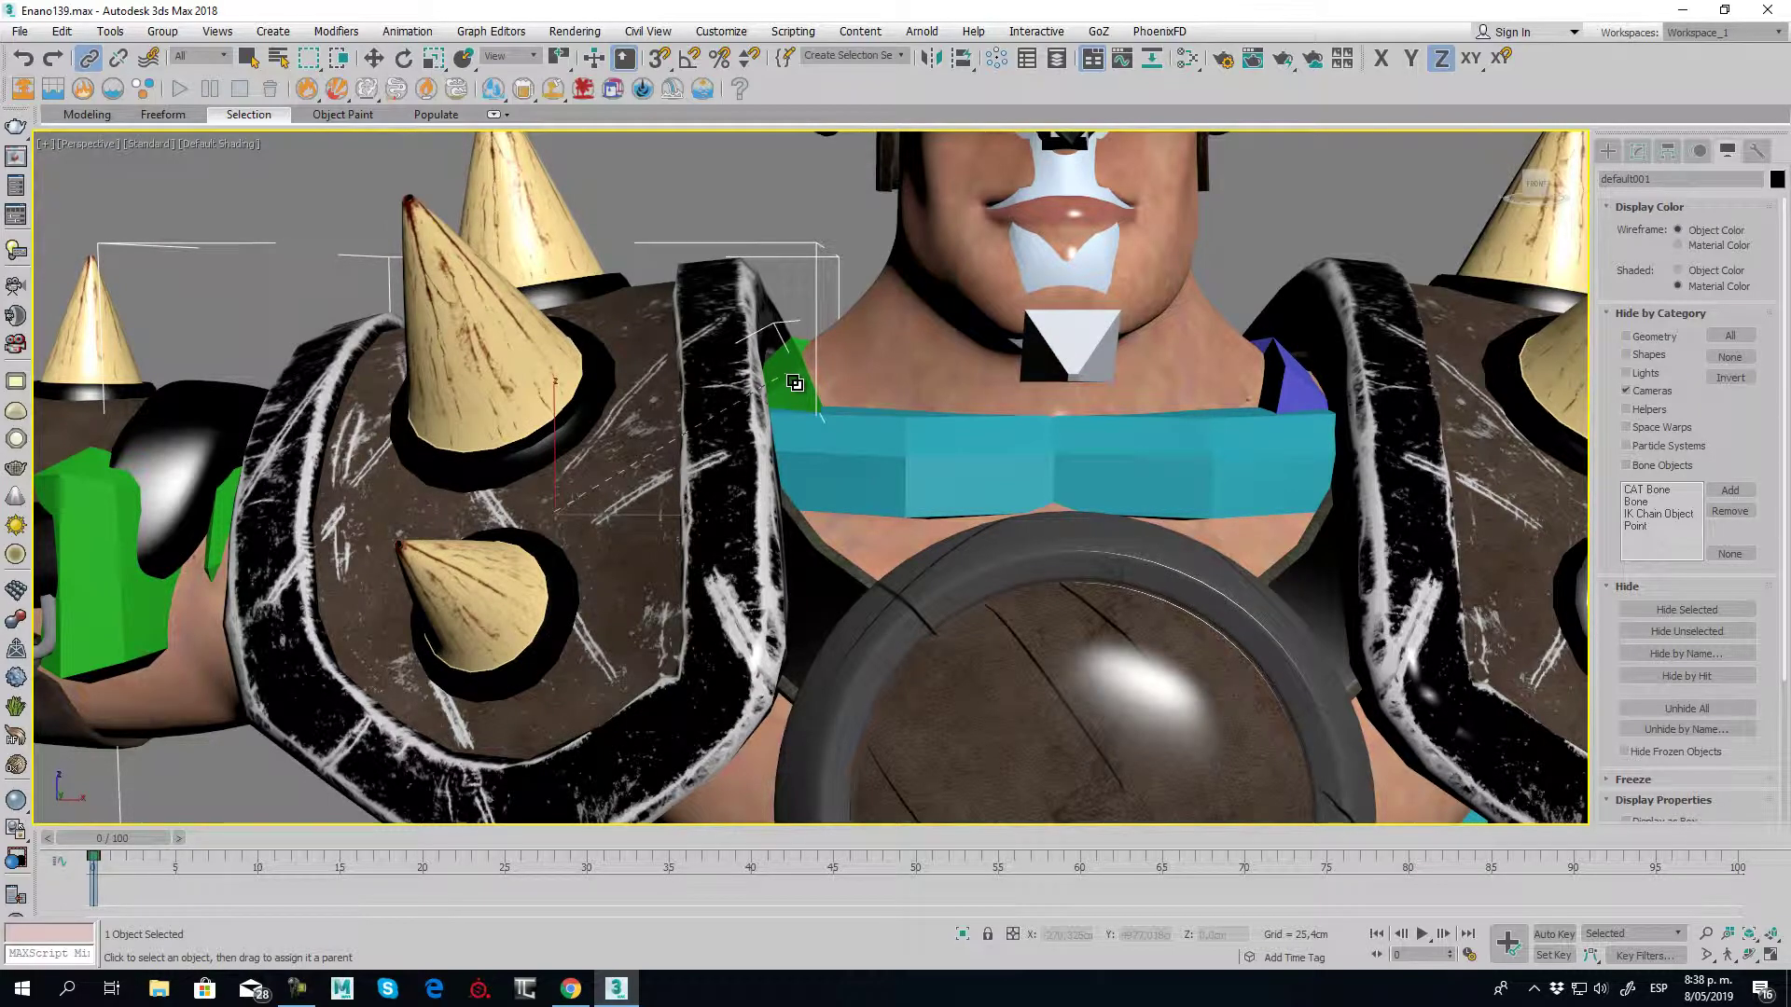
click(1386, 292)
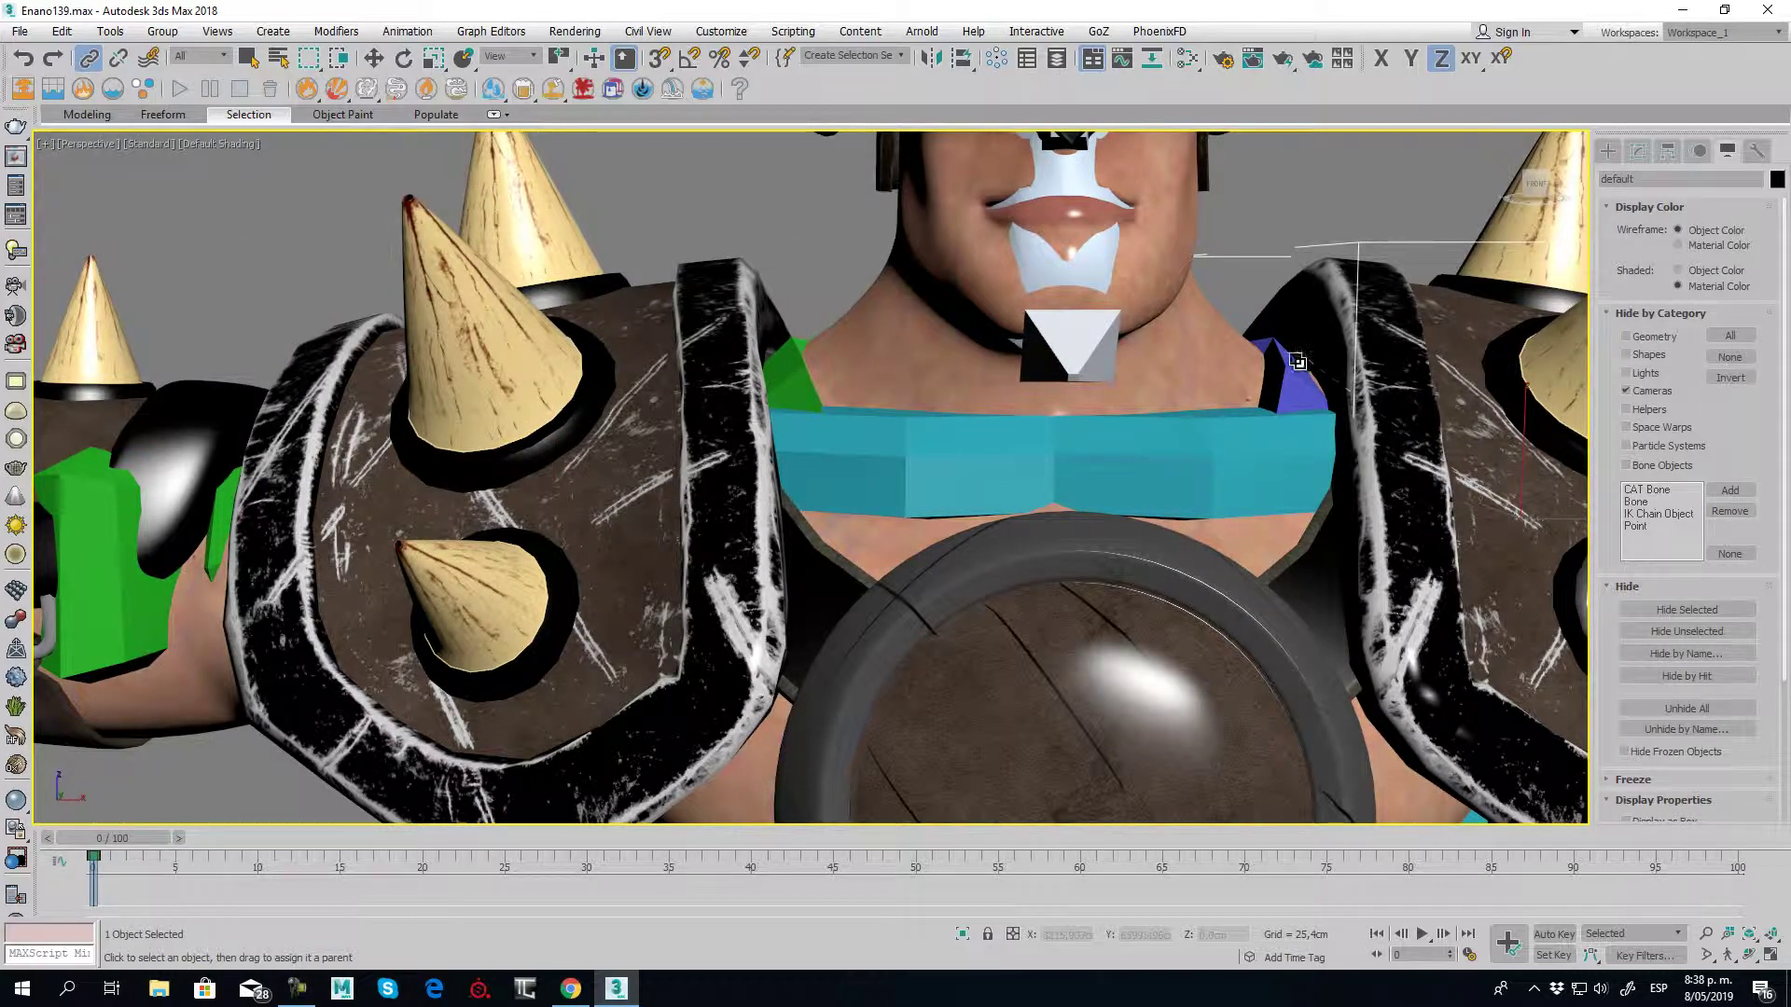
scroll(922, 522, down, 5)
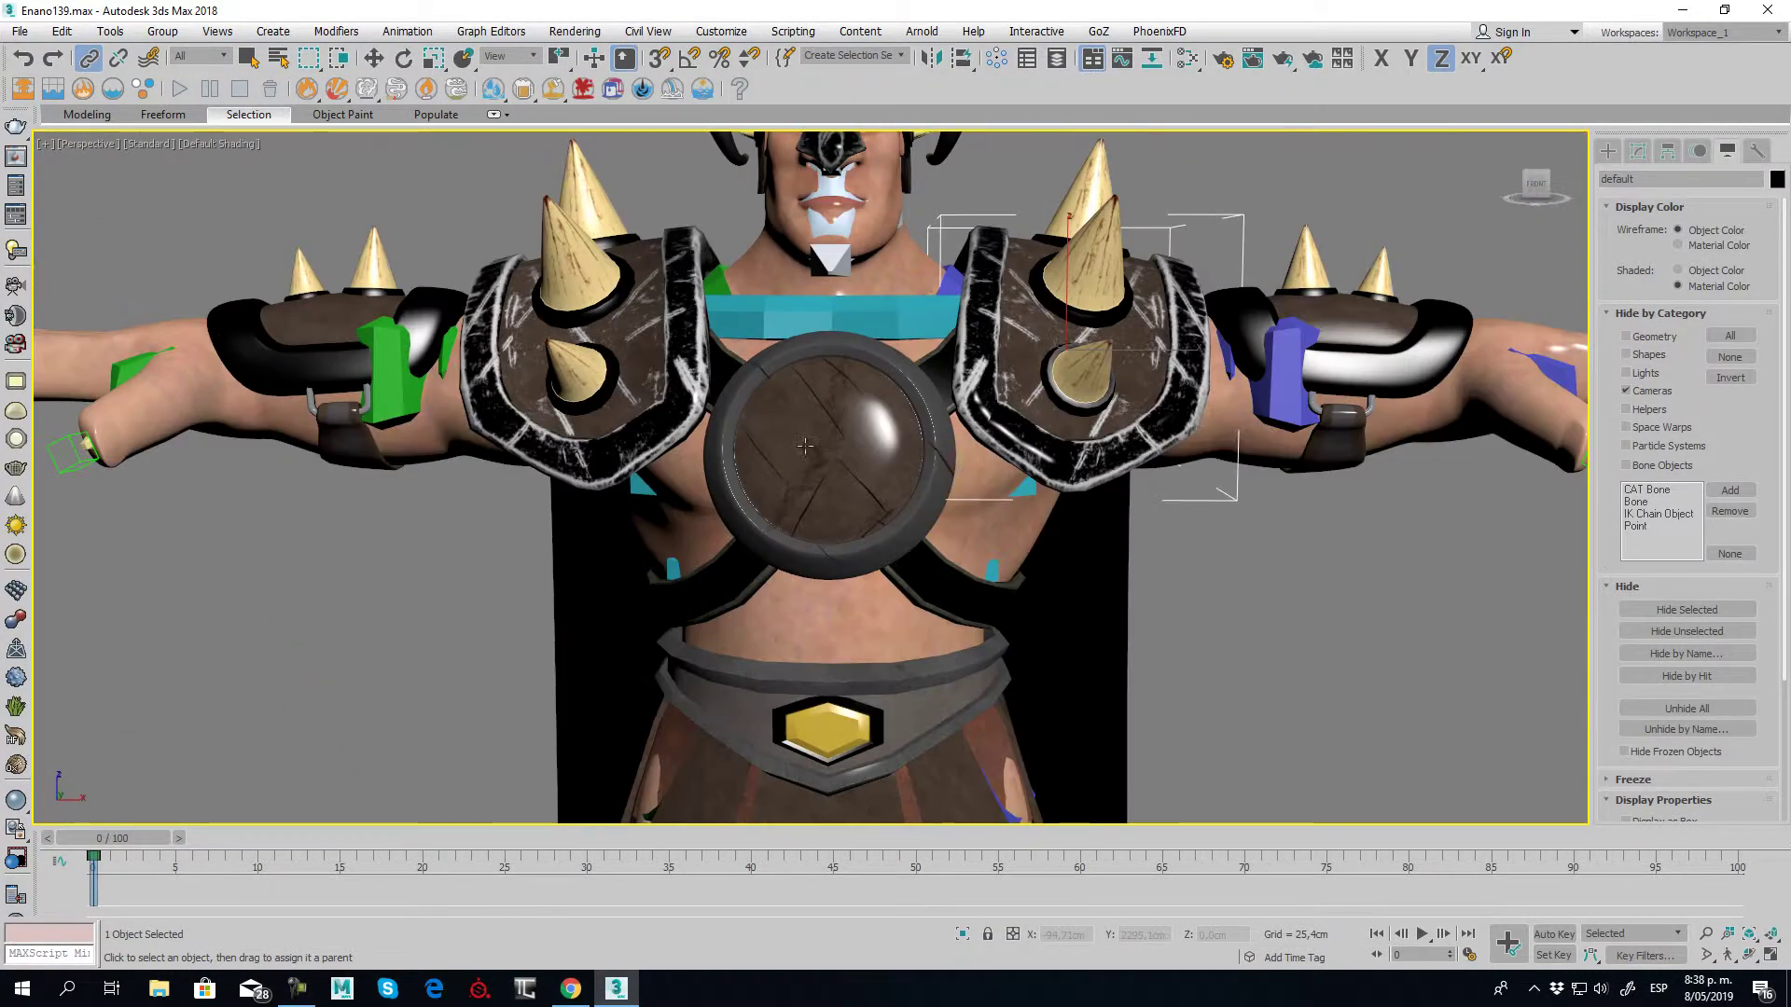
scroll(829, 332, up, 2)
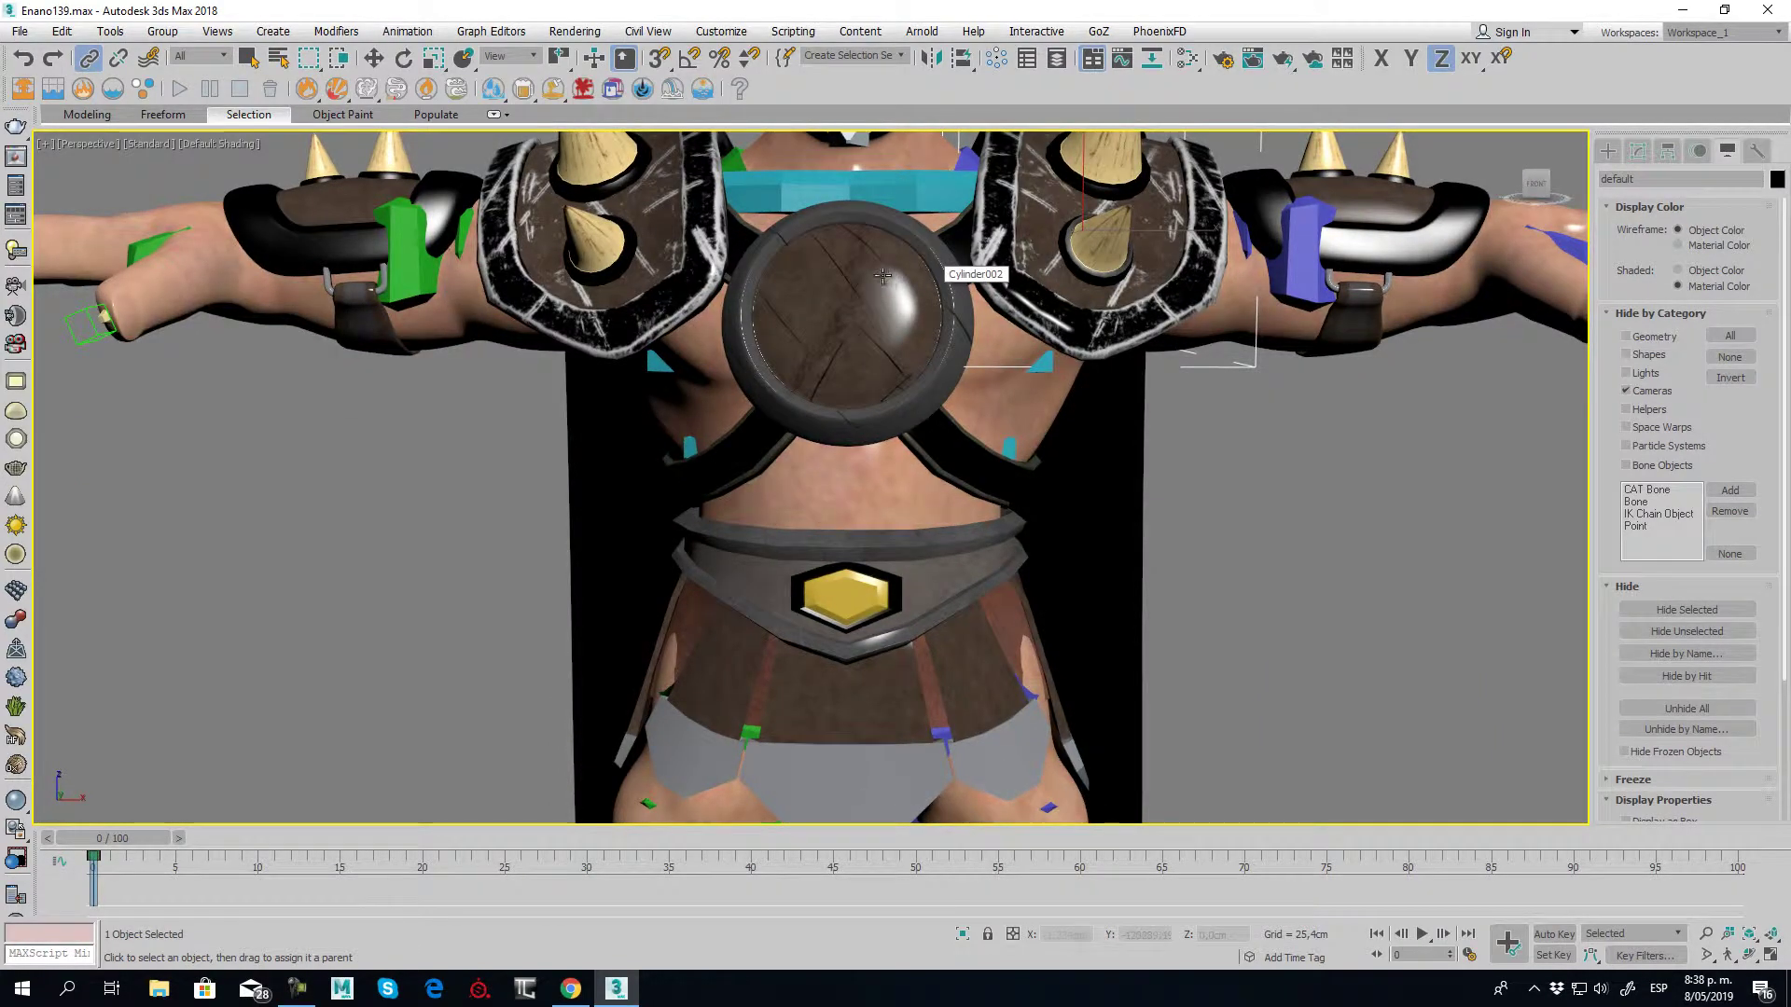
Orbit to the torso and select the round chest shield
scroll(930, 277, up, 5)
scroll(840, 392, down, 4)
mouse_move(839, 391)
alt+middle_down()
mouse_move(726, 499)
mouse_move(587, 361)
alt+middle_up()
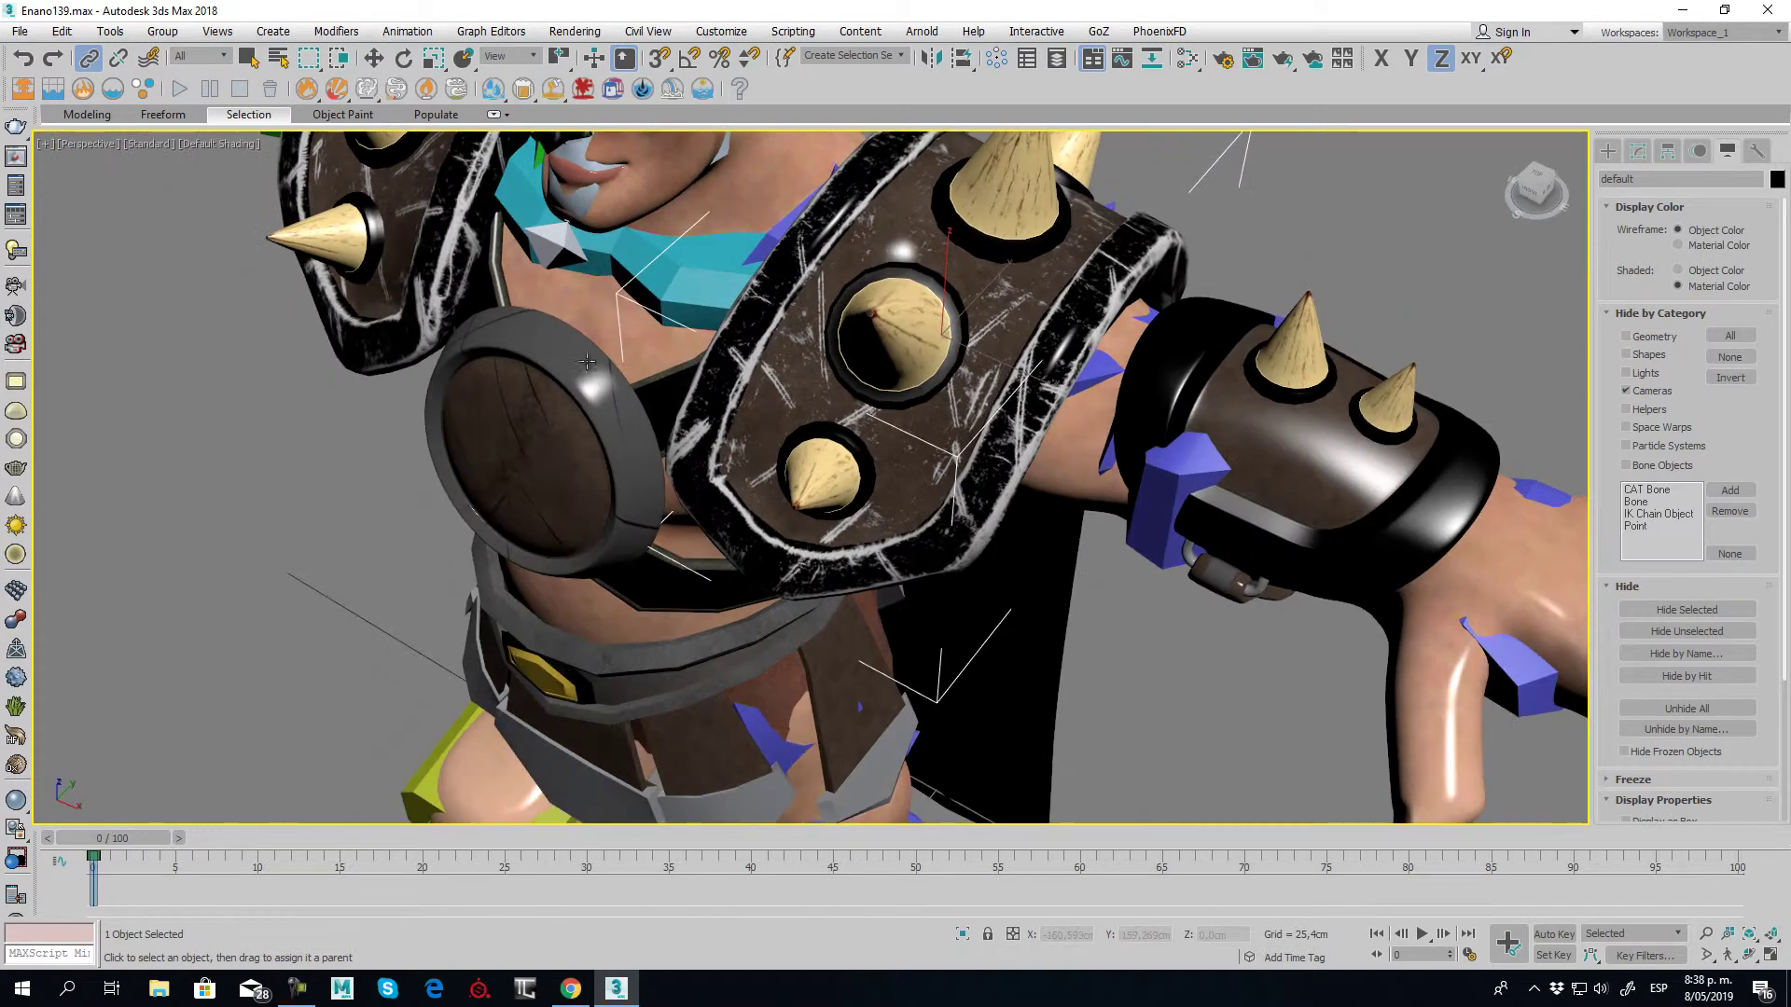
click(373, 58)
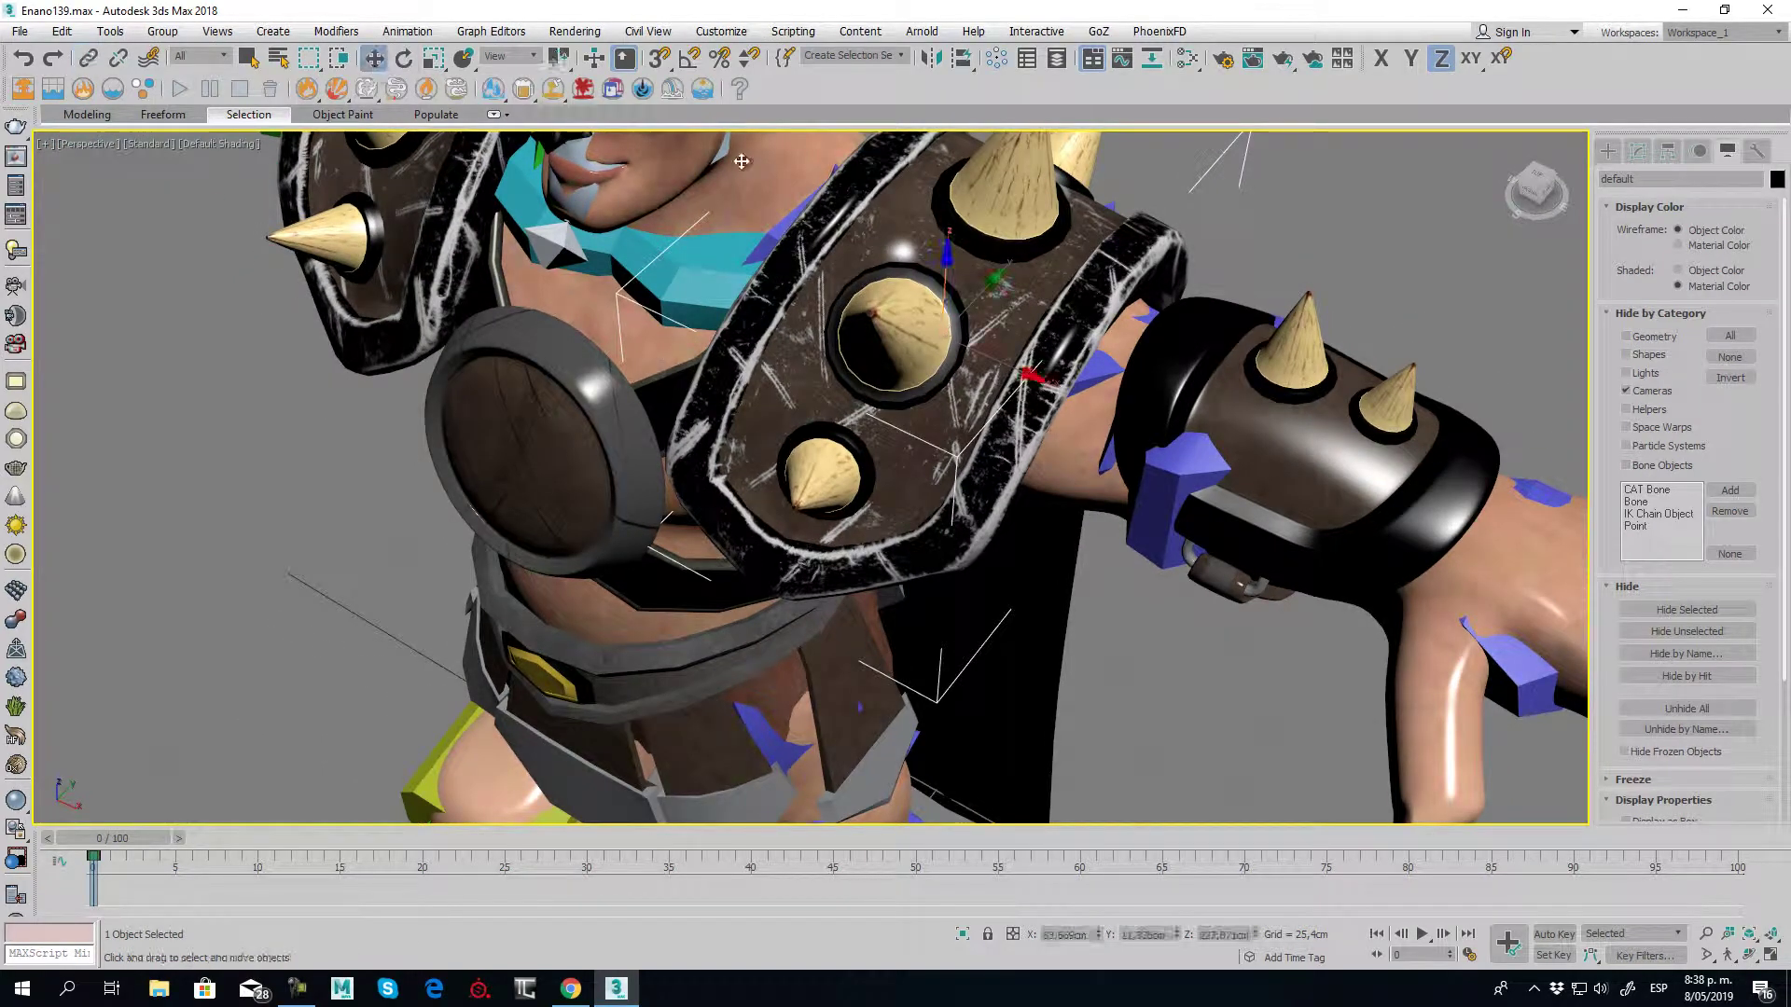
click(1289, 233)
mouse_move(891, 224)
alt+middle_down()
mouse_move(877, 317)
mouse_move(670, 490)
mouse_move(709, 504)
alt+middle_up()
click(877, 322)
right_click(877, 322)
click(670, 490)
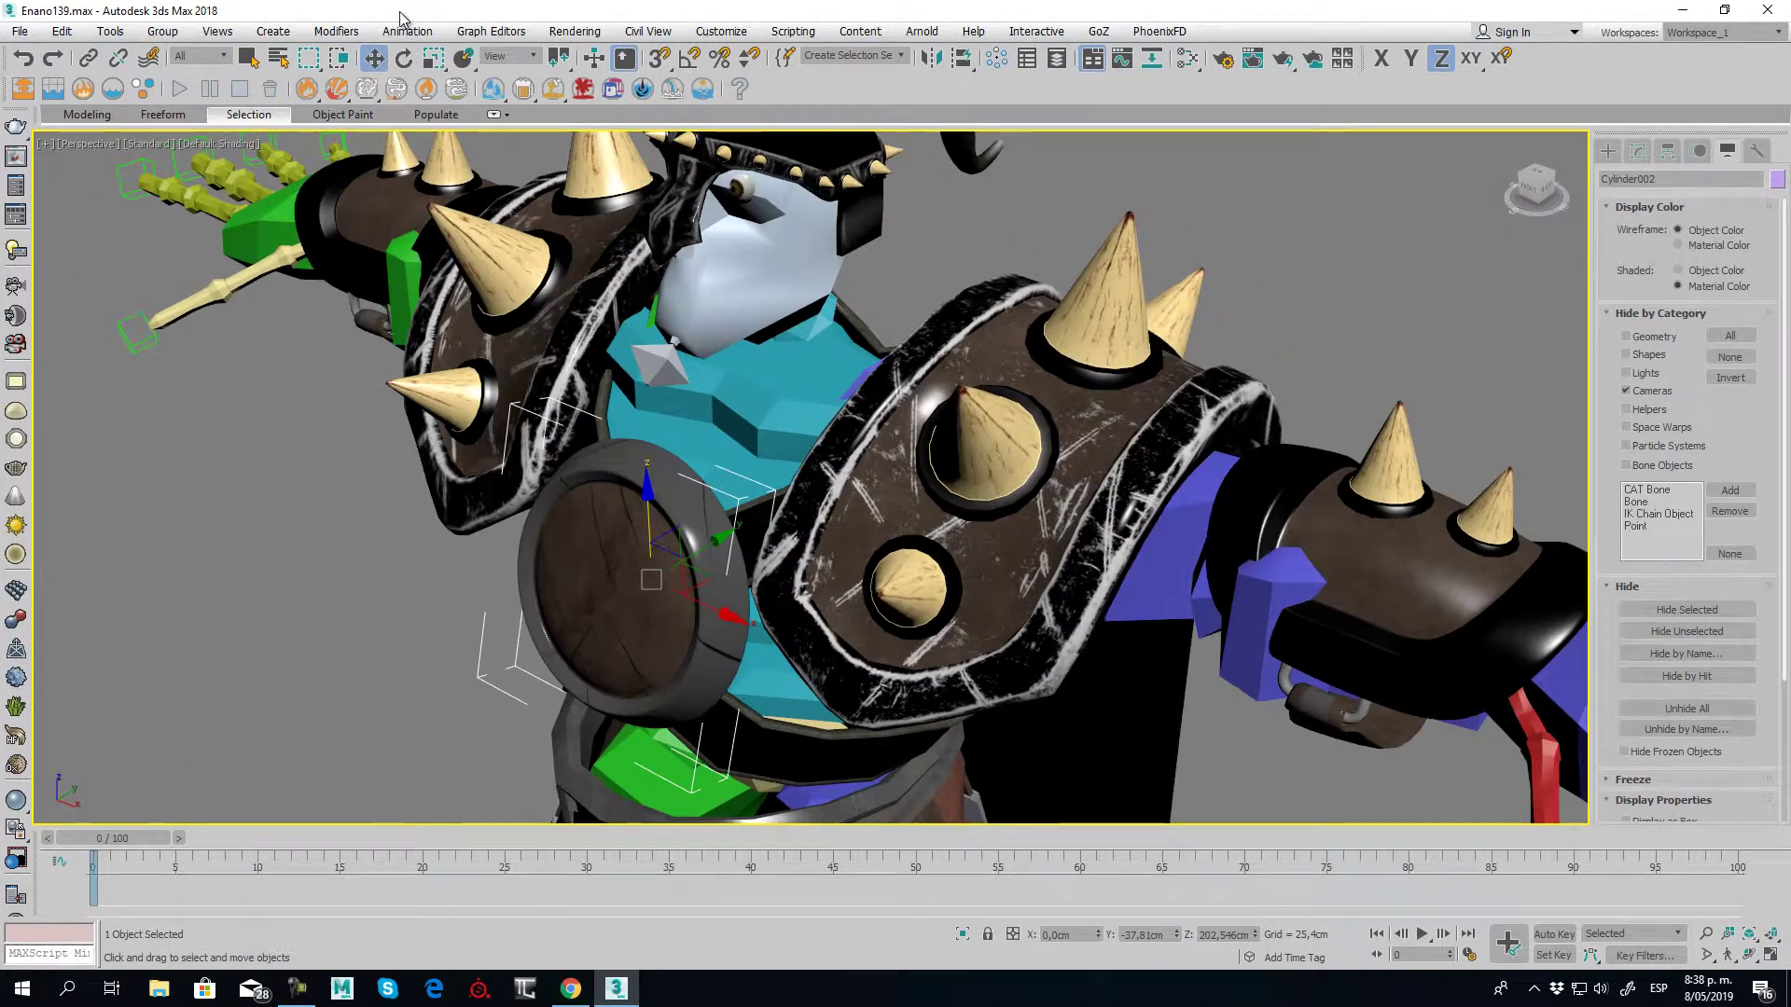
Switch to a frontal view of the belt and select the belt cinturon
click(89, 58)
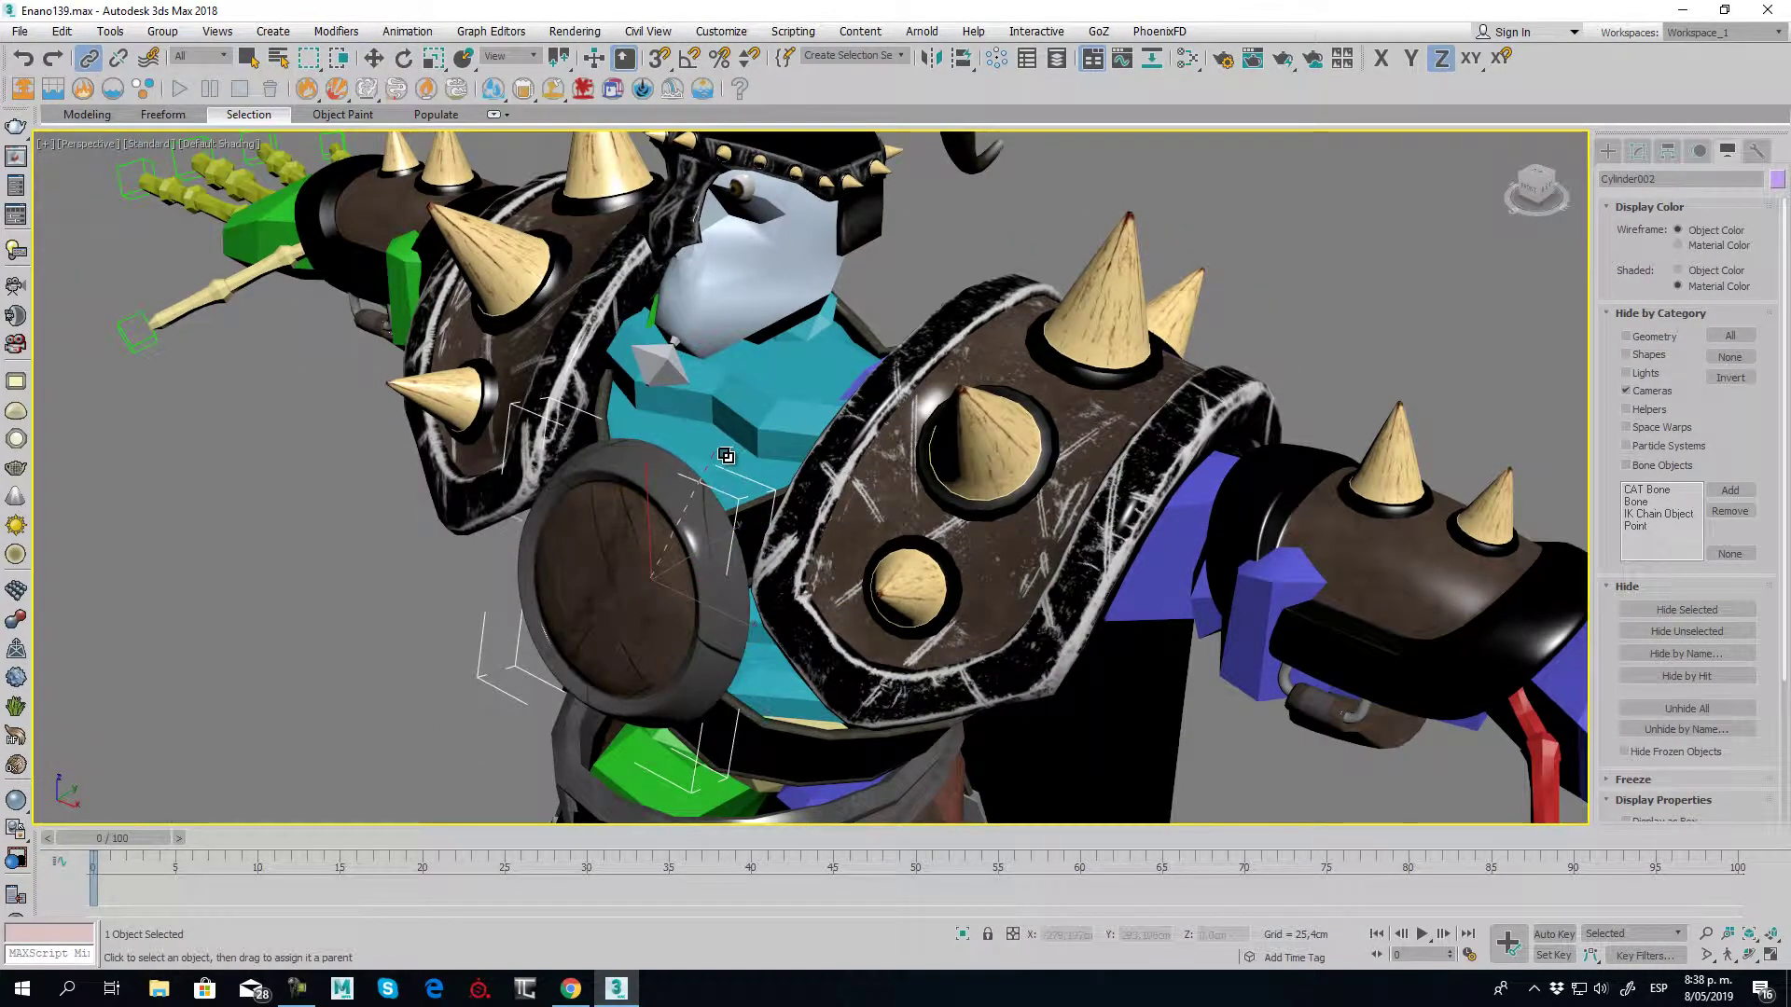
alt+middle_drag(711, 495, 593, 496)
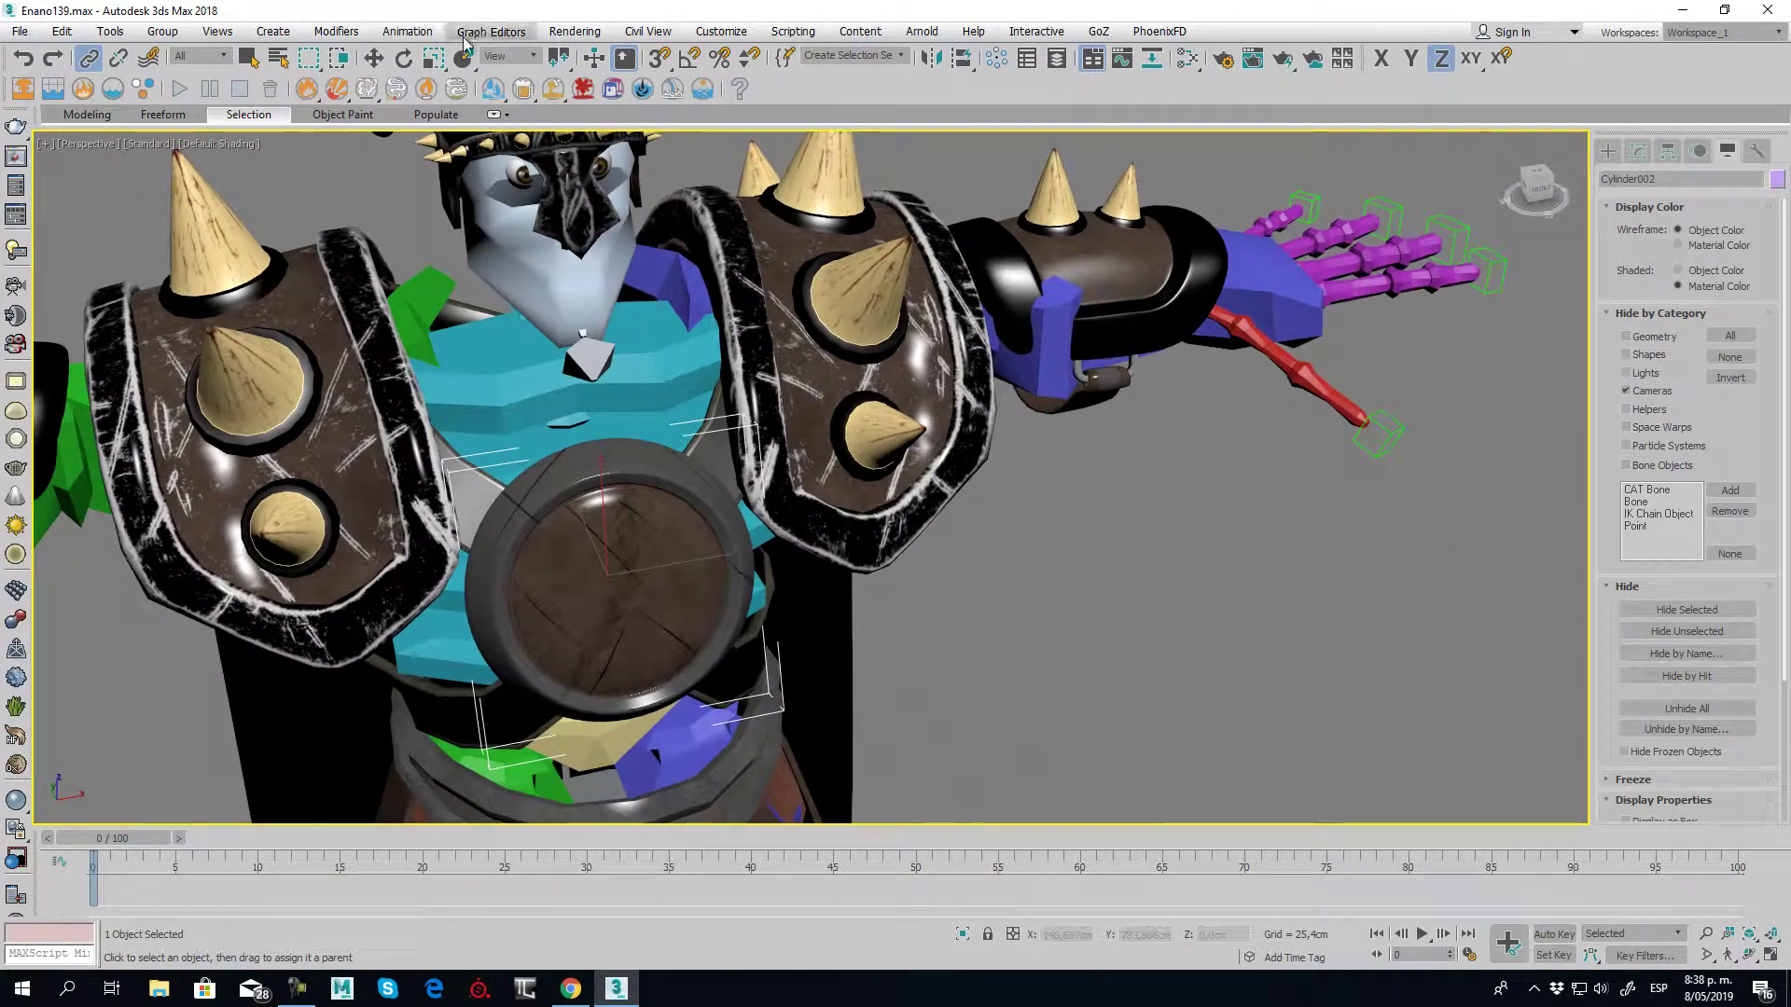
key(w)
scroll(704, 457, down, 5)
alt+middle_drag(703, 438, 703, 457)
scroll(703, 458, up, 8)
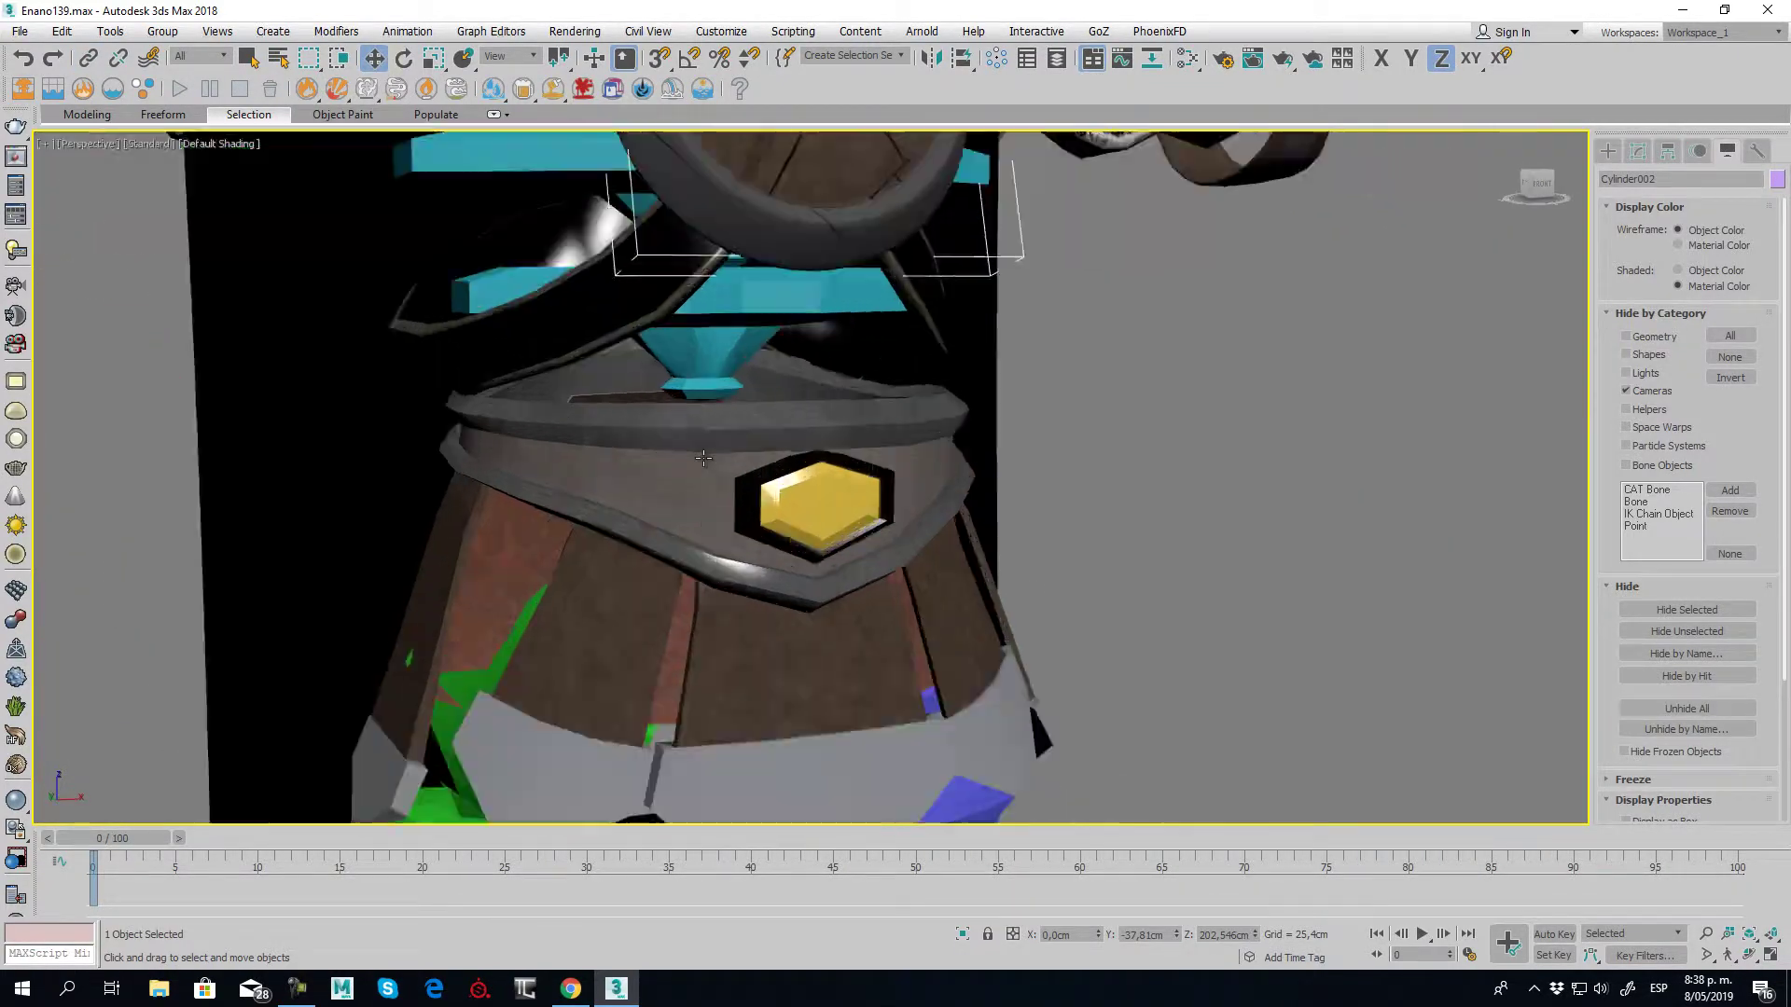
click(703, 457)
Inspect the belt and select the strap Correa 2 below it
scroll(1209, 561, up, 3)
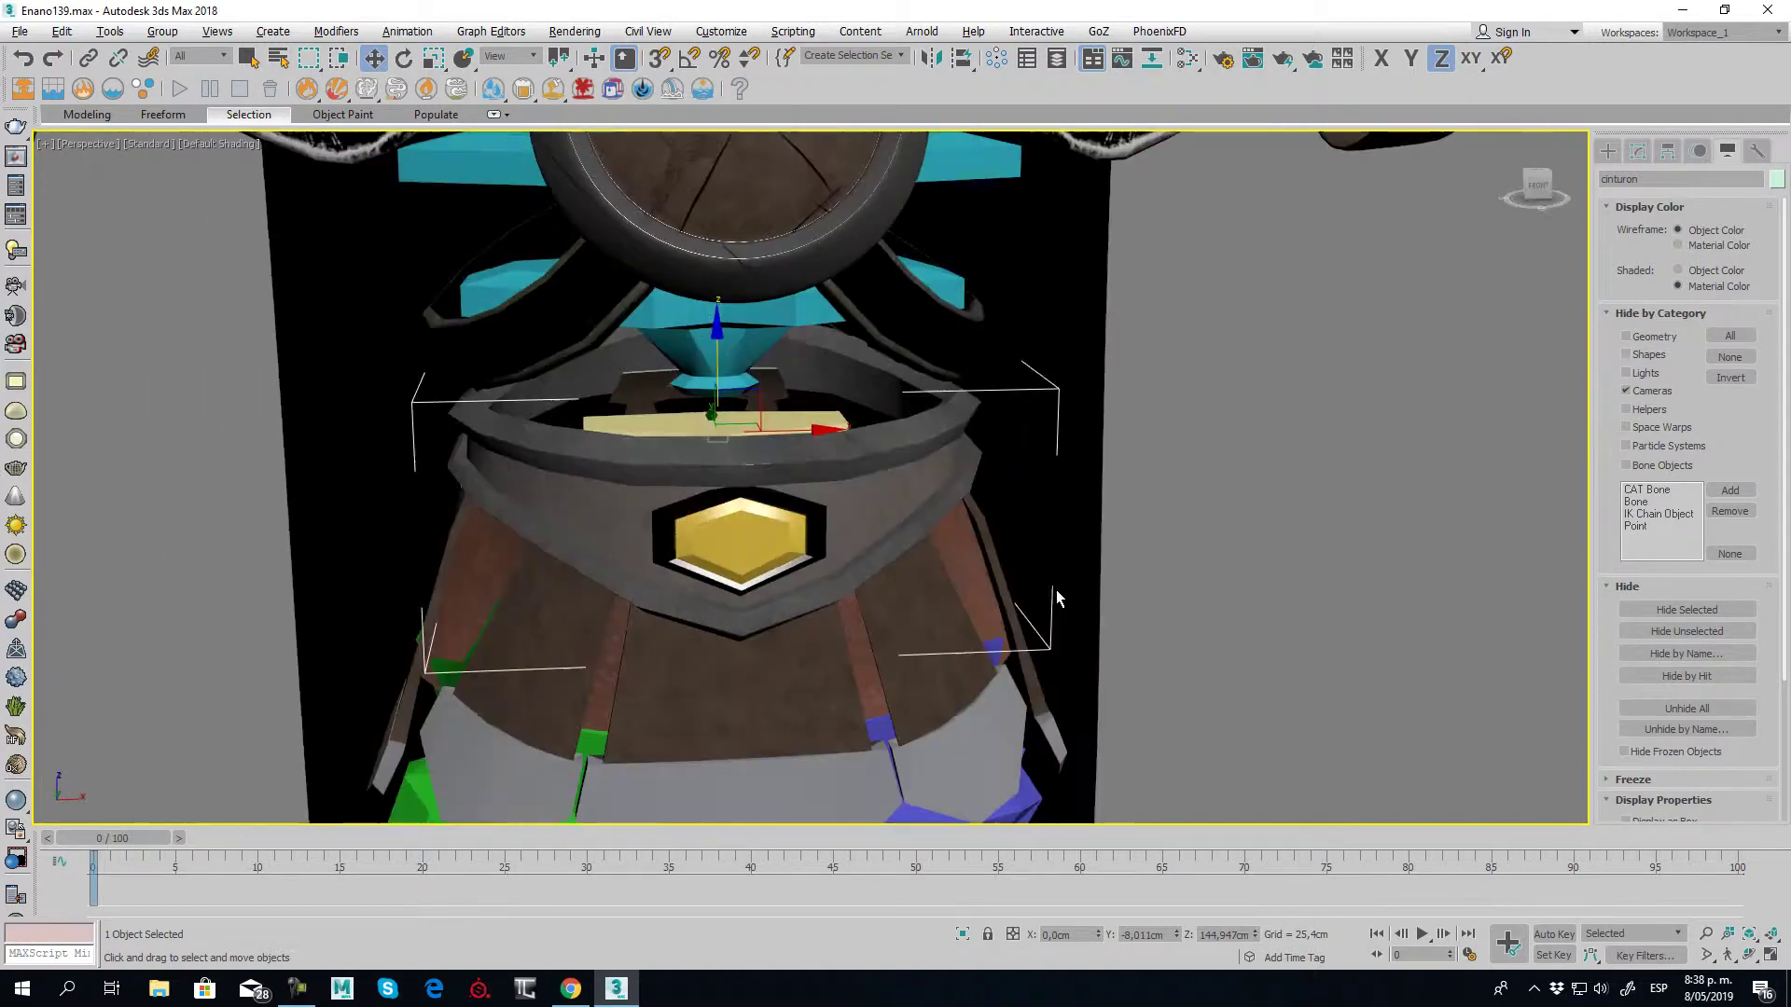
mouse_move(1059, 598)
alt+middle_down()
mouse_move(872, 579)
mouse_move(1071, 607)
alt+middle_up()
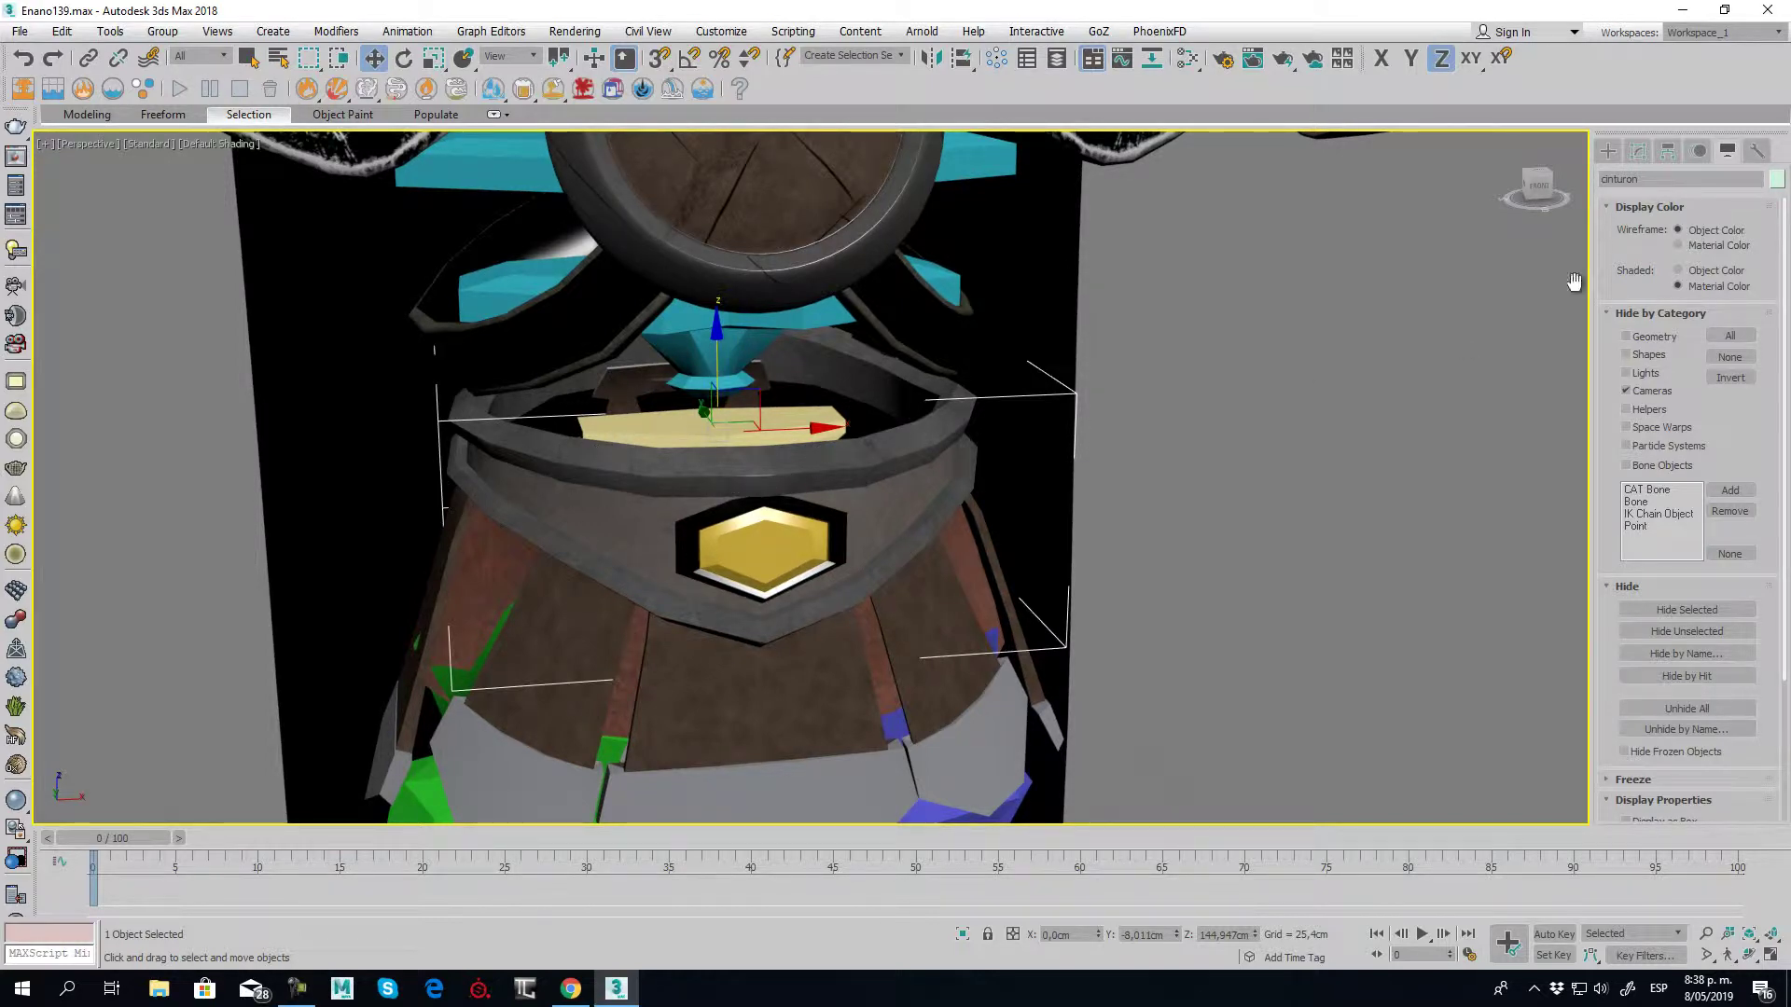
alt+middle_drag(788, 531, 808, 435)
click(808, 434)
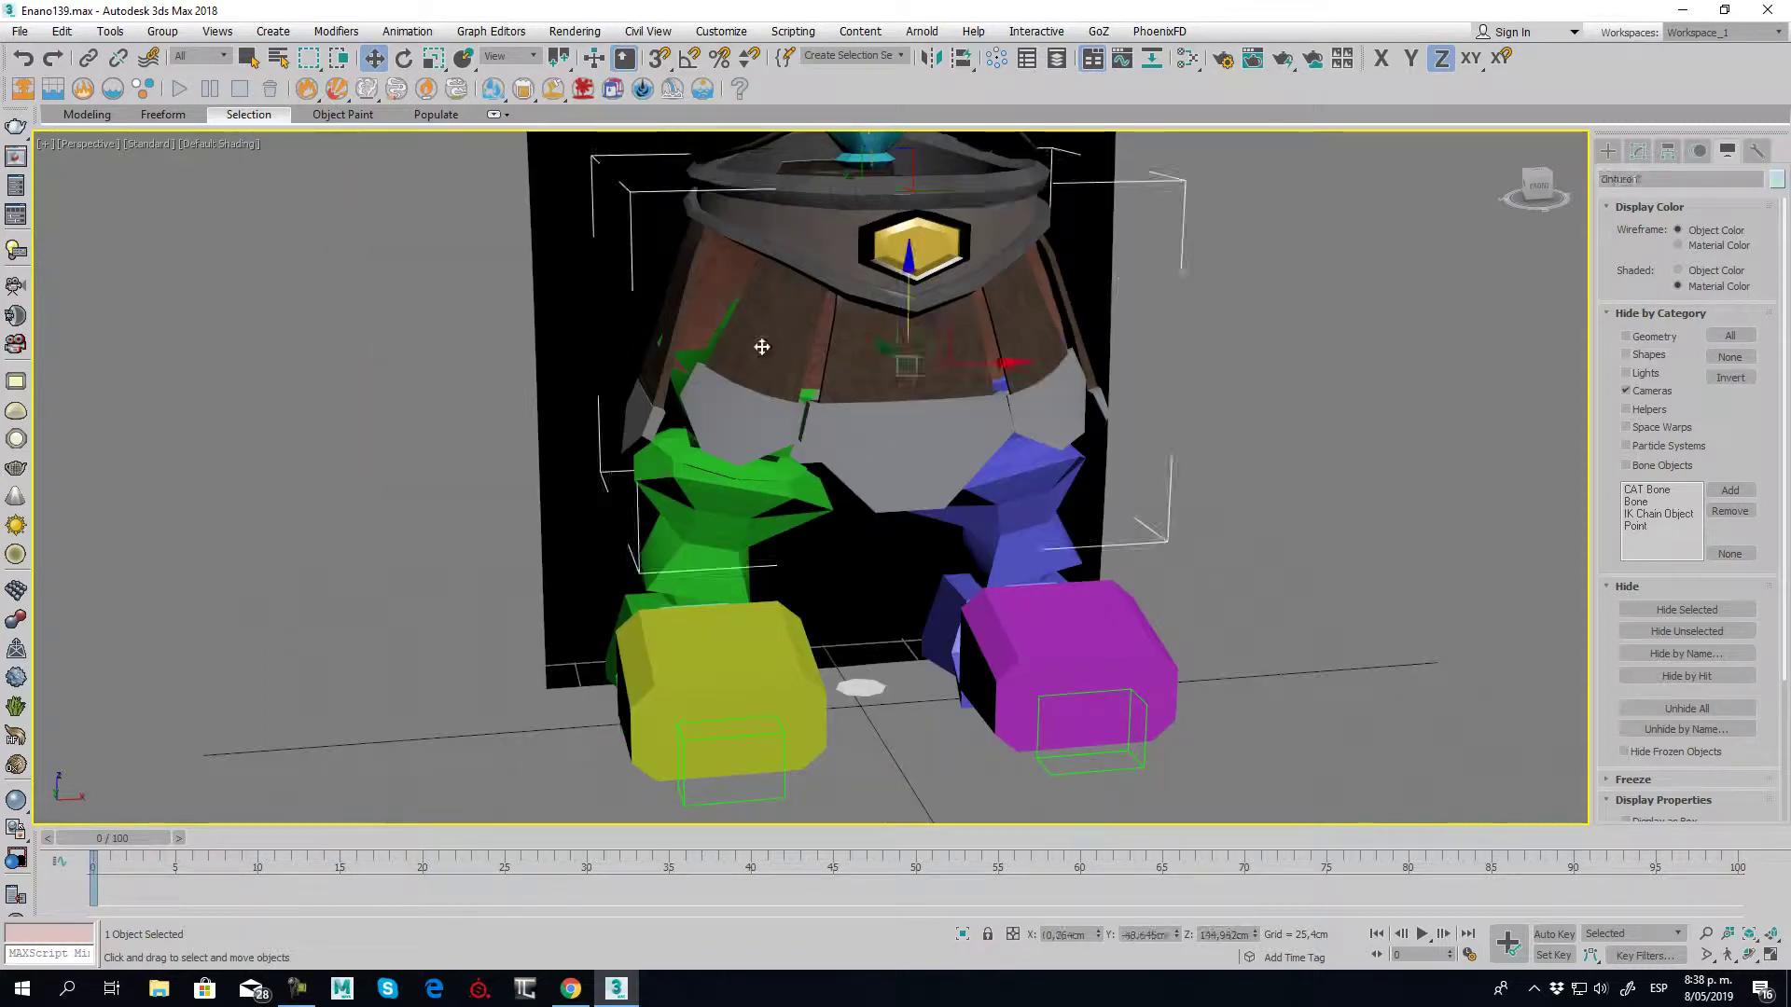
Bring the horned head into view and select the eye, helmet and another head piece
mouse_move(759, 348)
alt+middle_down()
mouse_move(1159, 452)
mouse_move(1080, 446)
mouse_move(943, 476)
mouse_move(996, 468)
alt+middle_up()
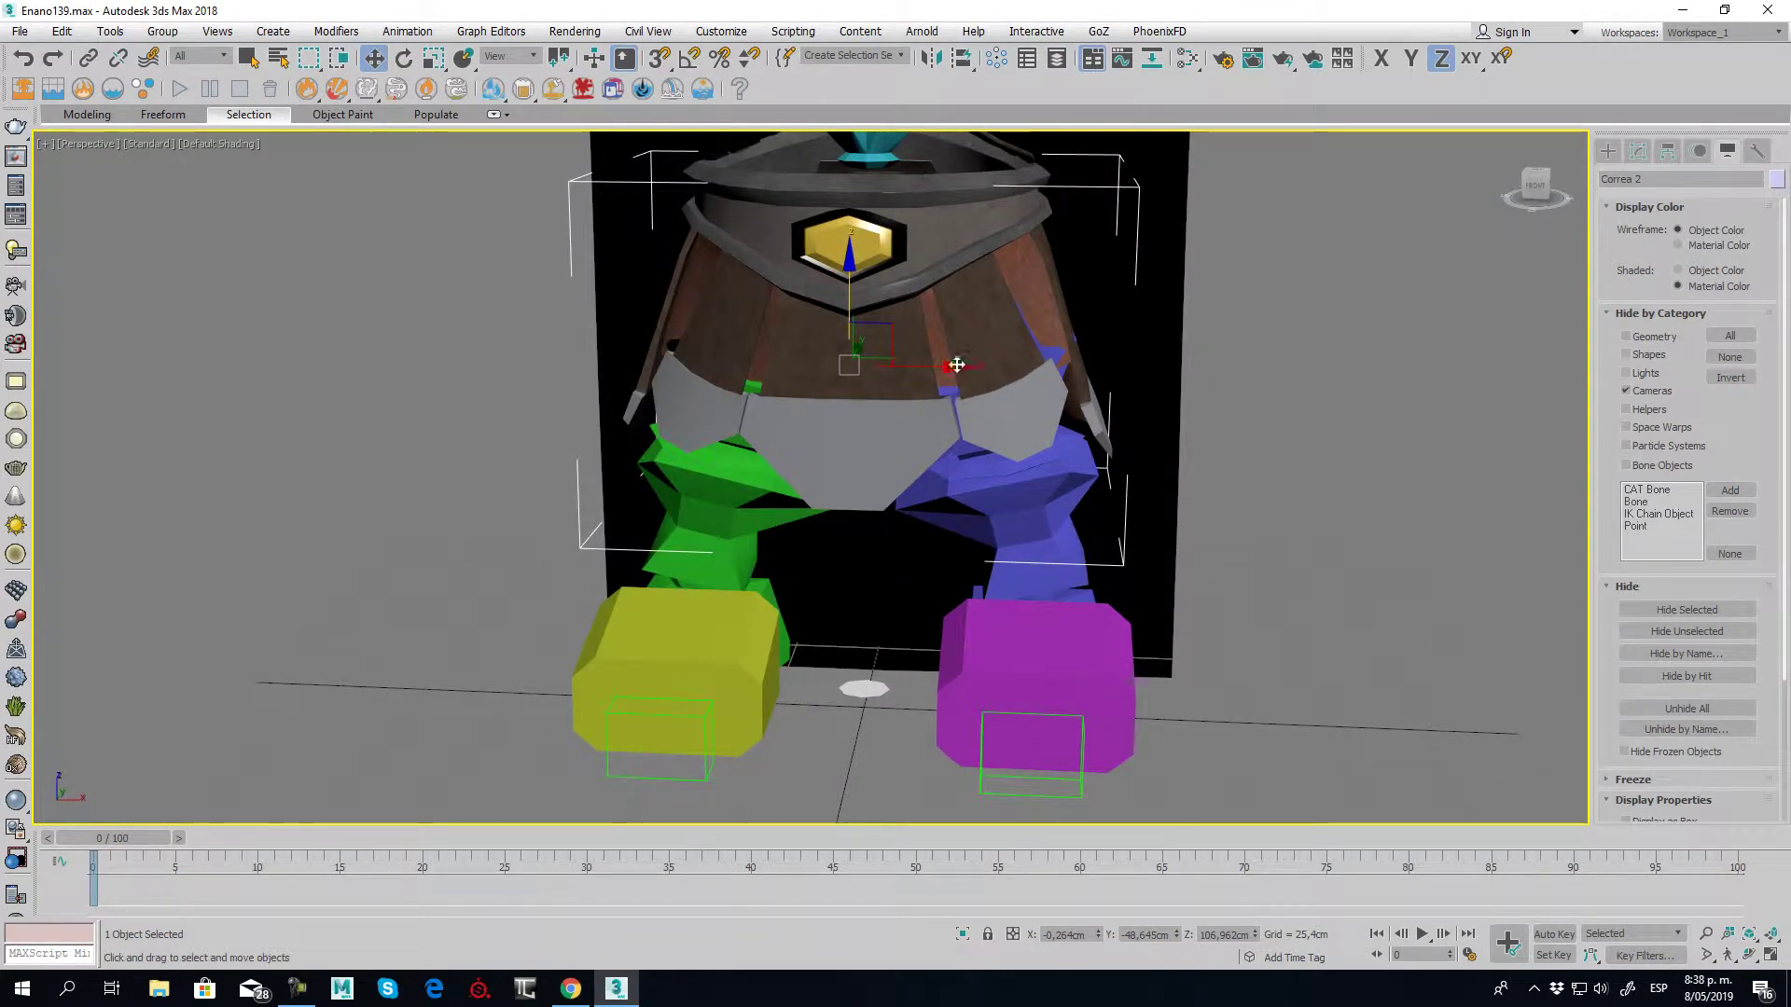
middle_drag(957, 365, 862, 591)
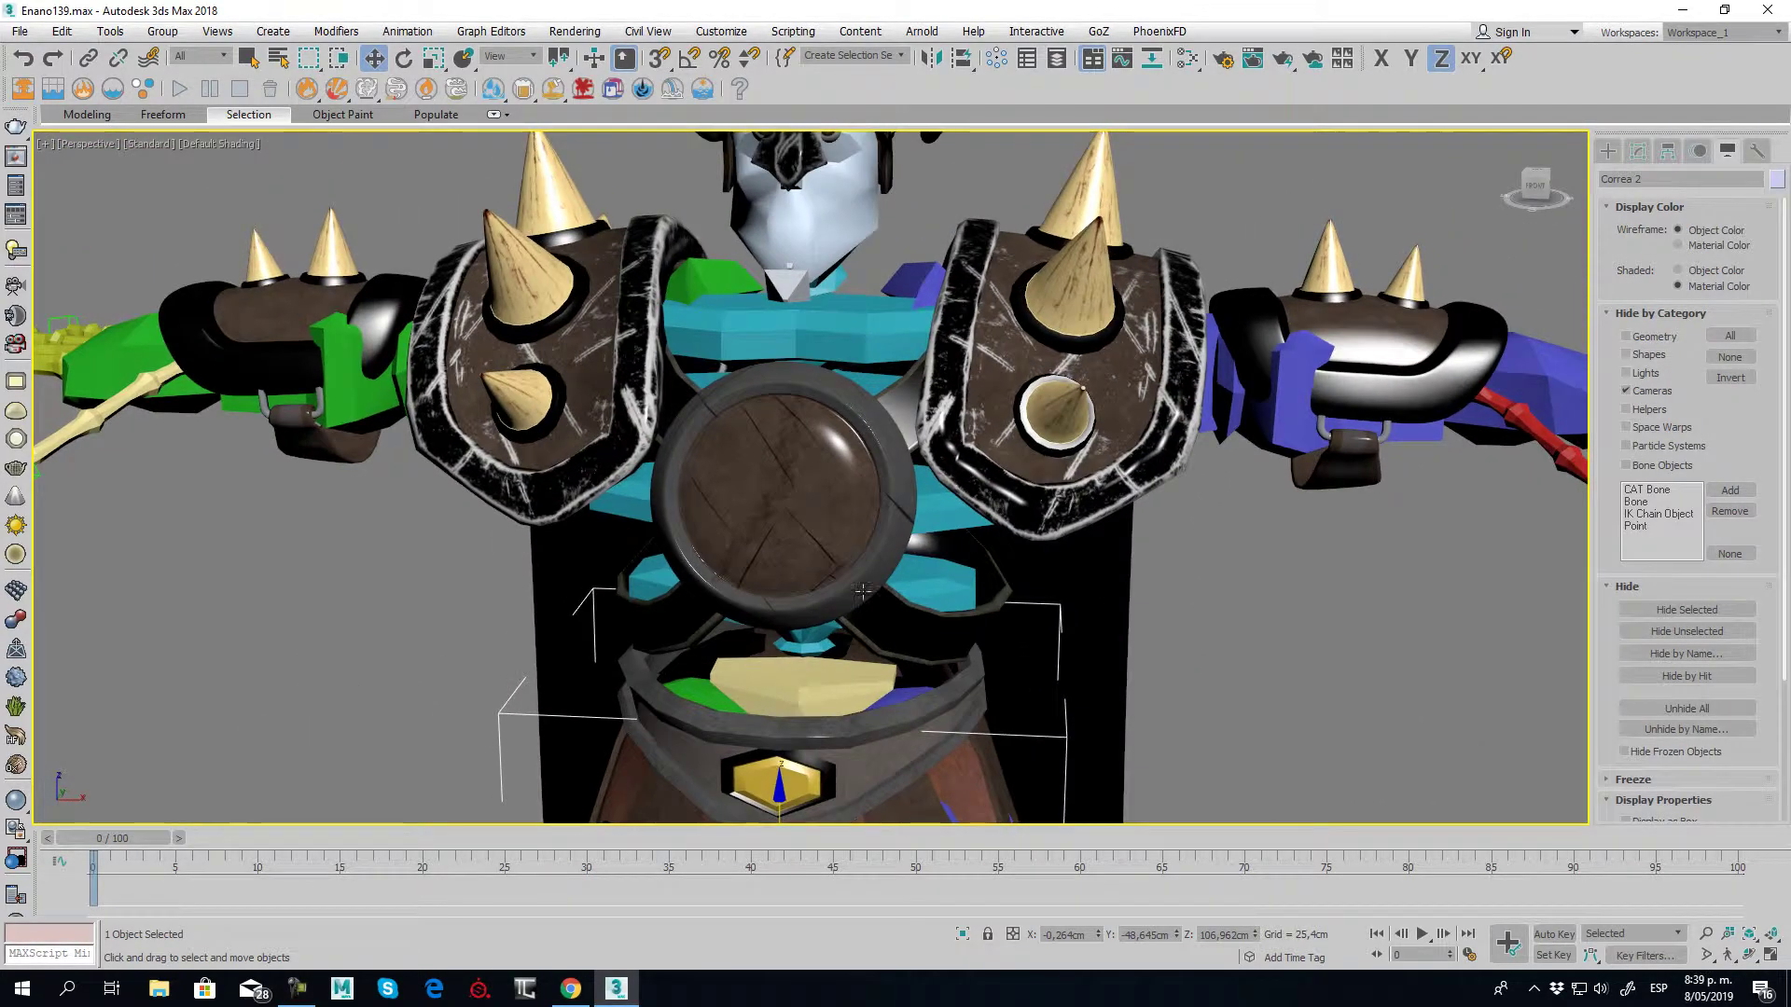
scroll(862, 590, down, 3)
scroll(862, 590, down, 3)
mouse_move(849, 359)
middle_down()
mouse_move(844, 664)
mouse_move(877, 378)
mouse_move(978, 451)
mouse_move(948, 502)
middle_up()
scroll(844, 664, up, 3)
scroll(877, 378, up, 3)
click(877, 378)
ctrl+click(937, 257)
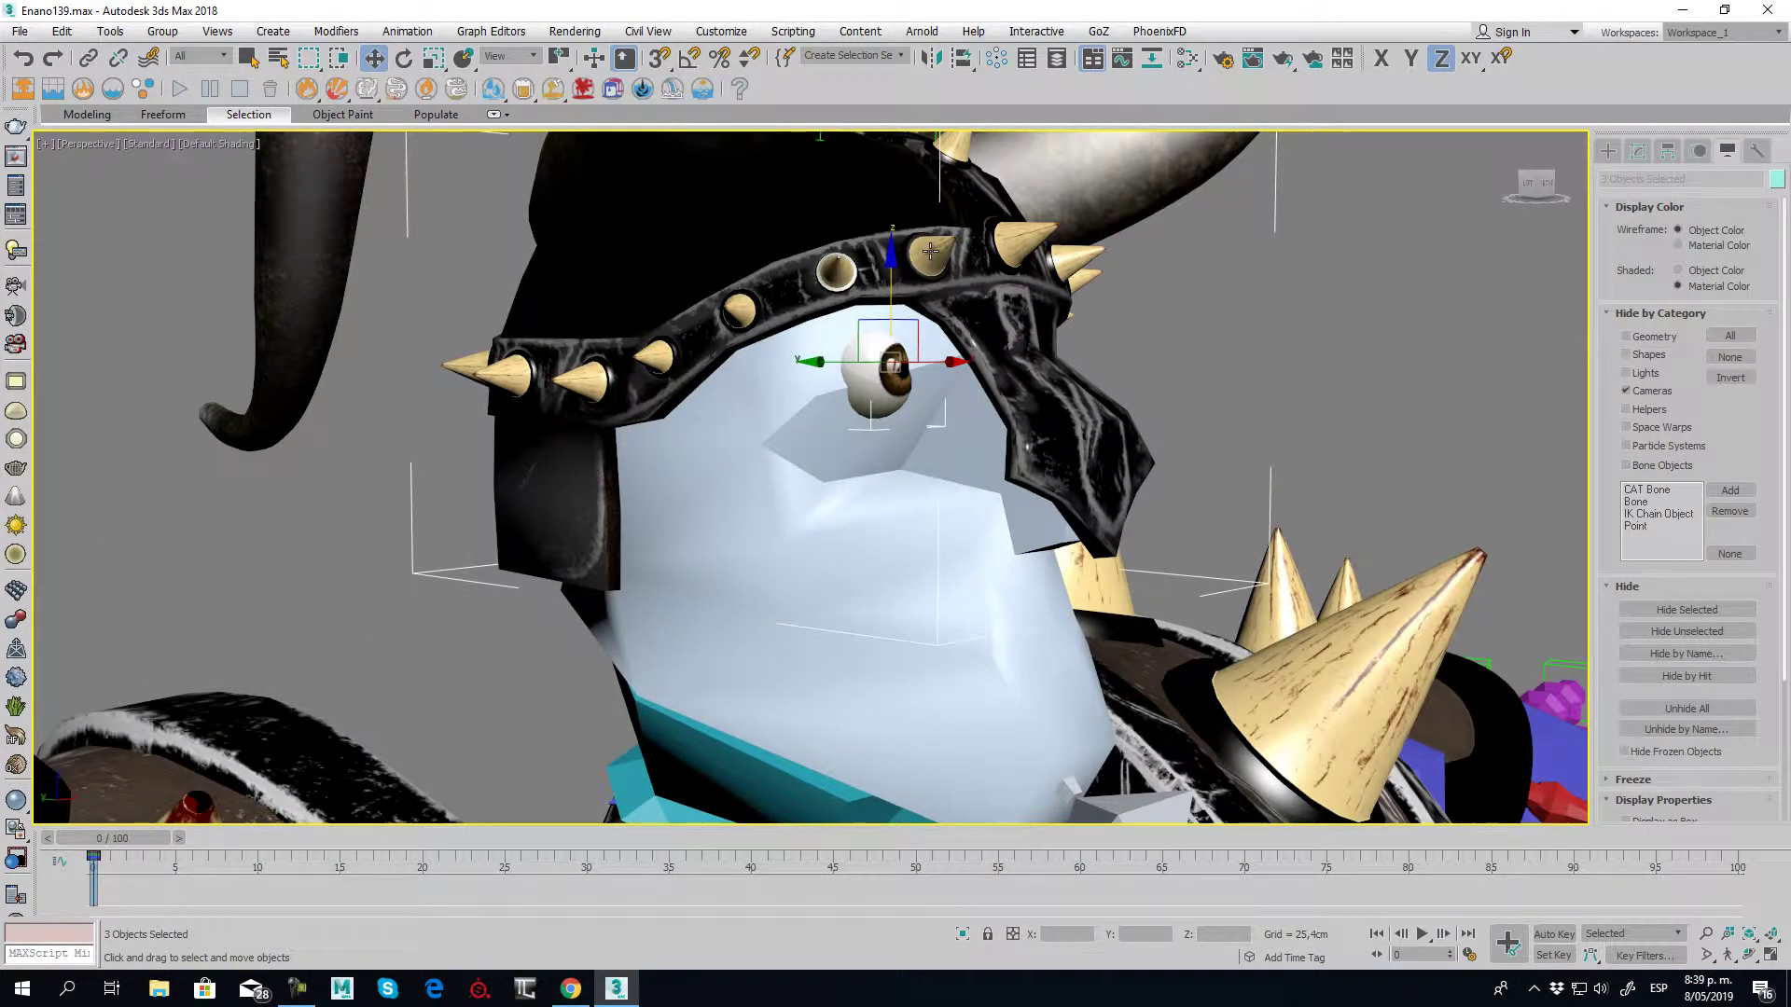
ctrl+click(930, 250)
Add the remaining helmet pieces, top spikes and left horn to the head selection
mouse_move(930, 250)
alt+middle_down()
mouse_move(1007, 280)
mouse_move(1060, 254)
mouse_move(963, 271)
mouse_move(958, 300)
alt+middle_up()
ctrl+click(1061, 255)
ctrl+click(958, 300)
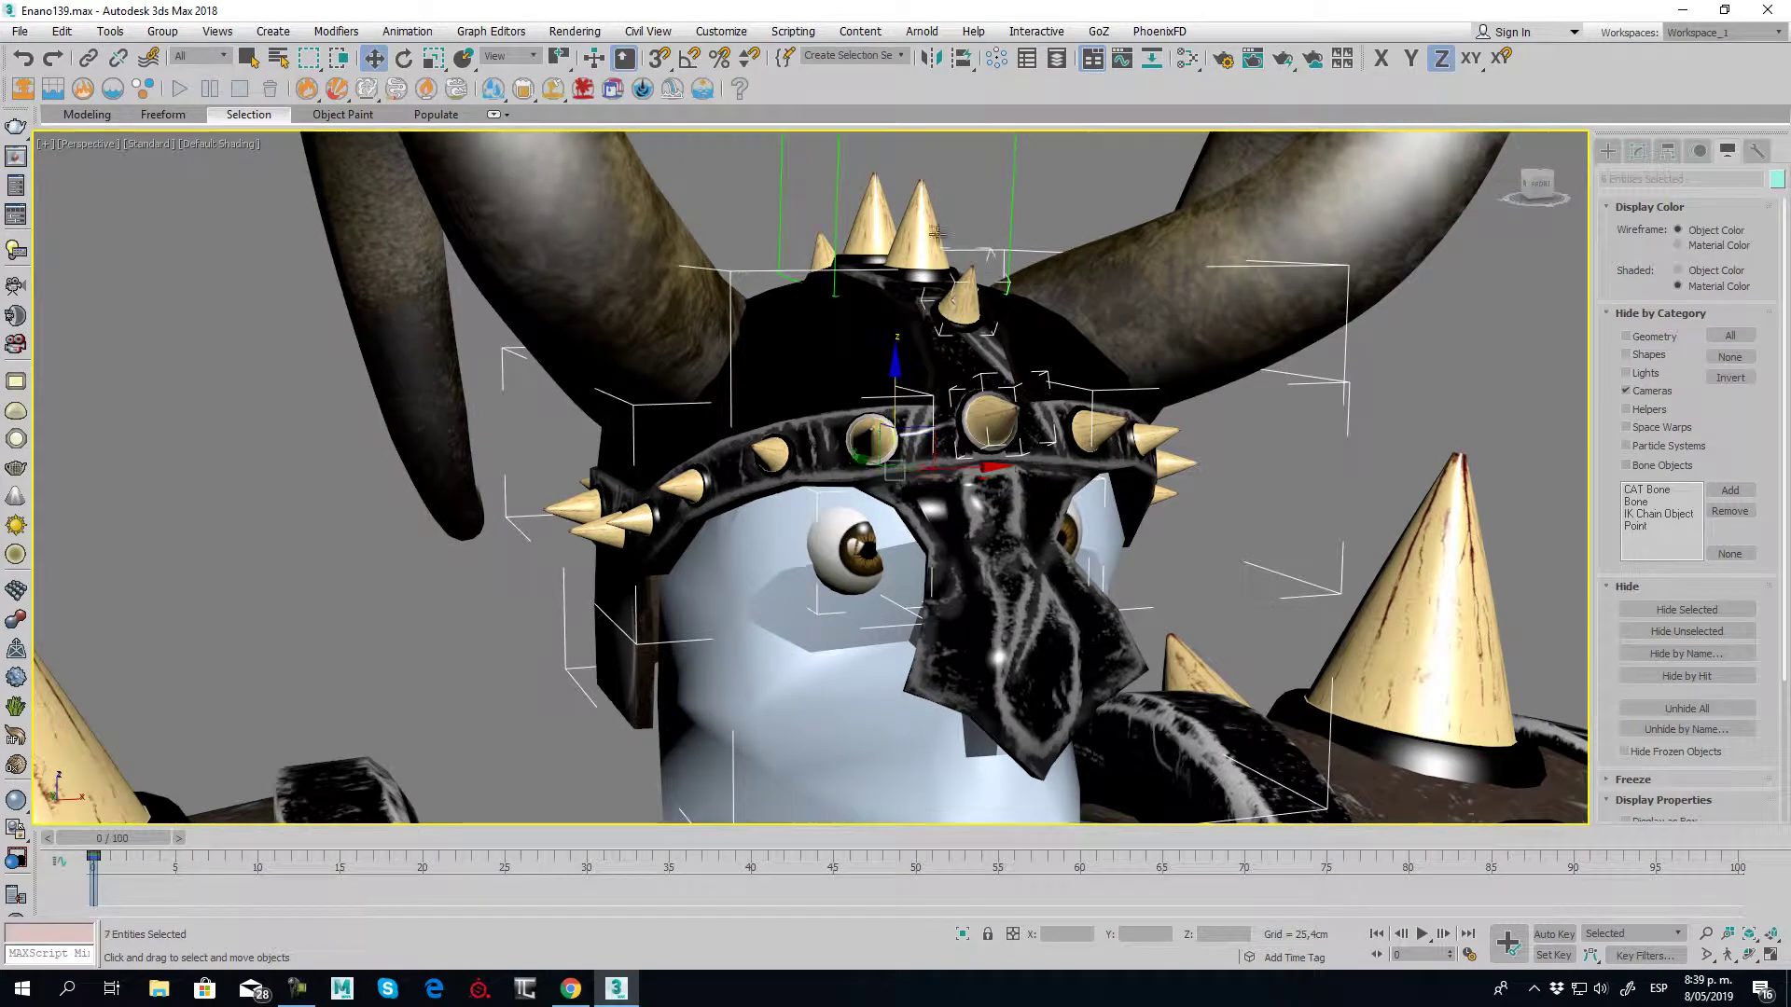
ctrl+click(898, 209)
ctrl+click(817, 245)
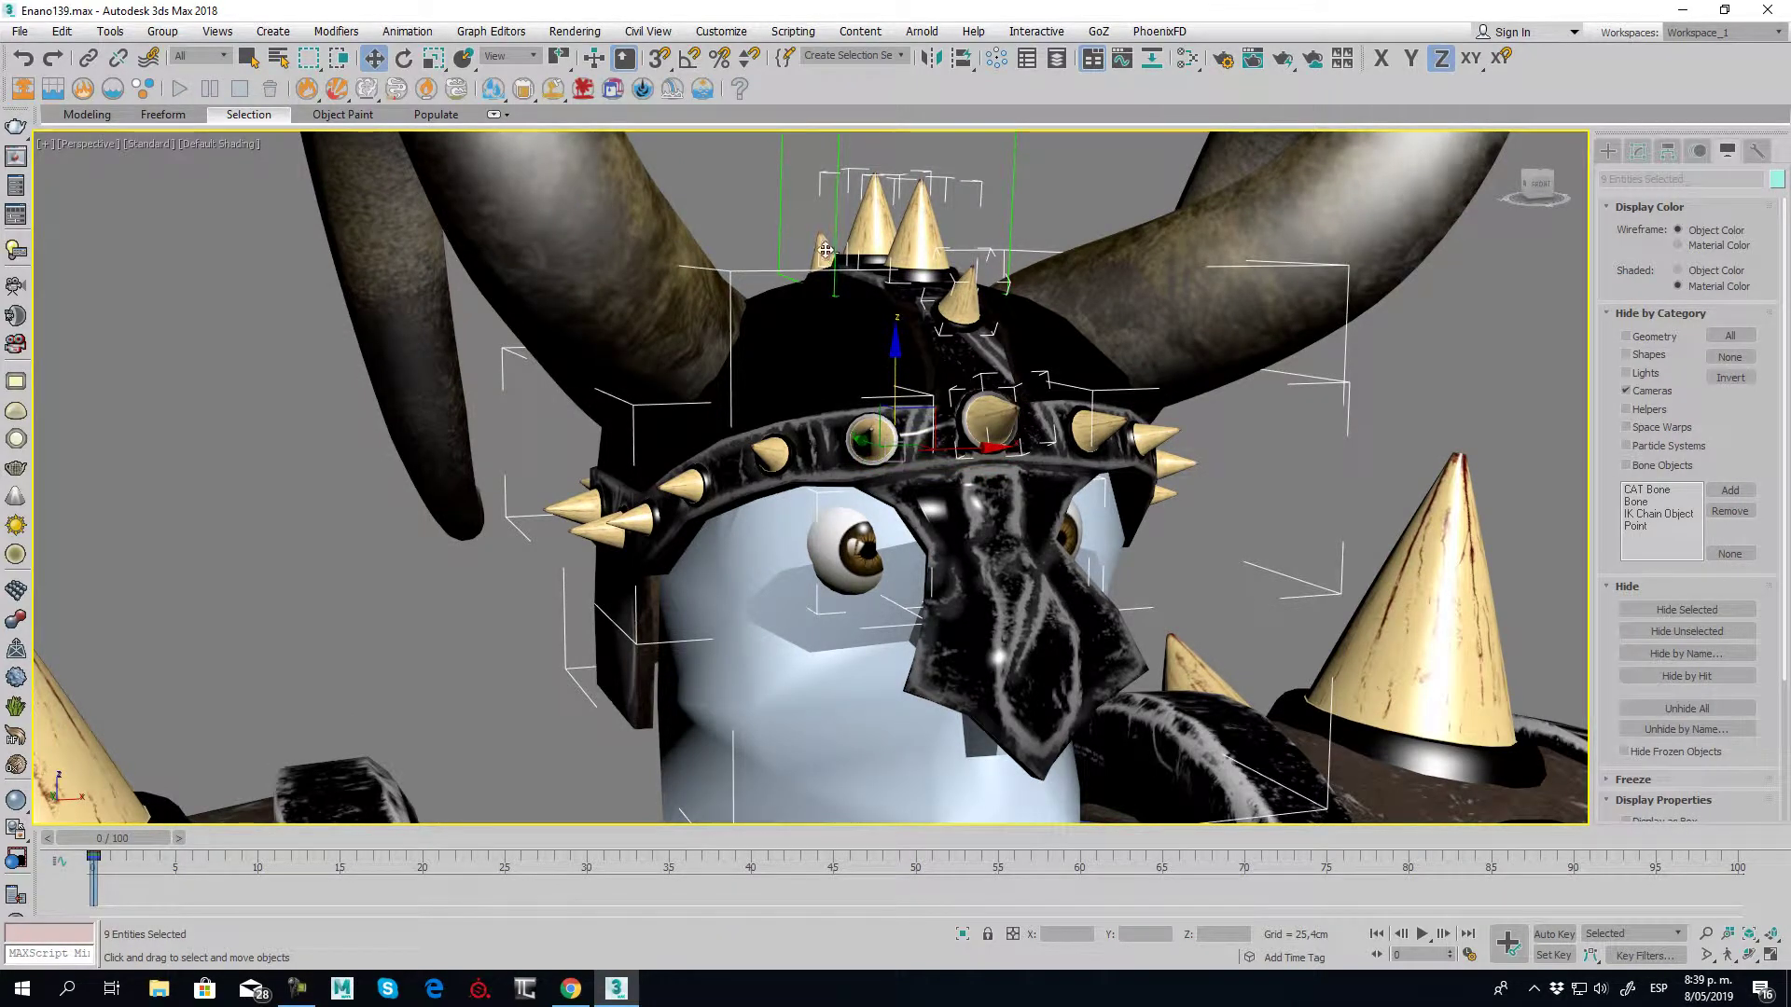
ctrl+click(607, 245)
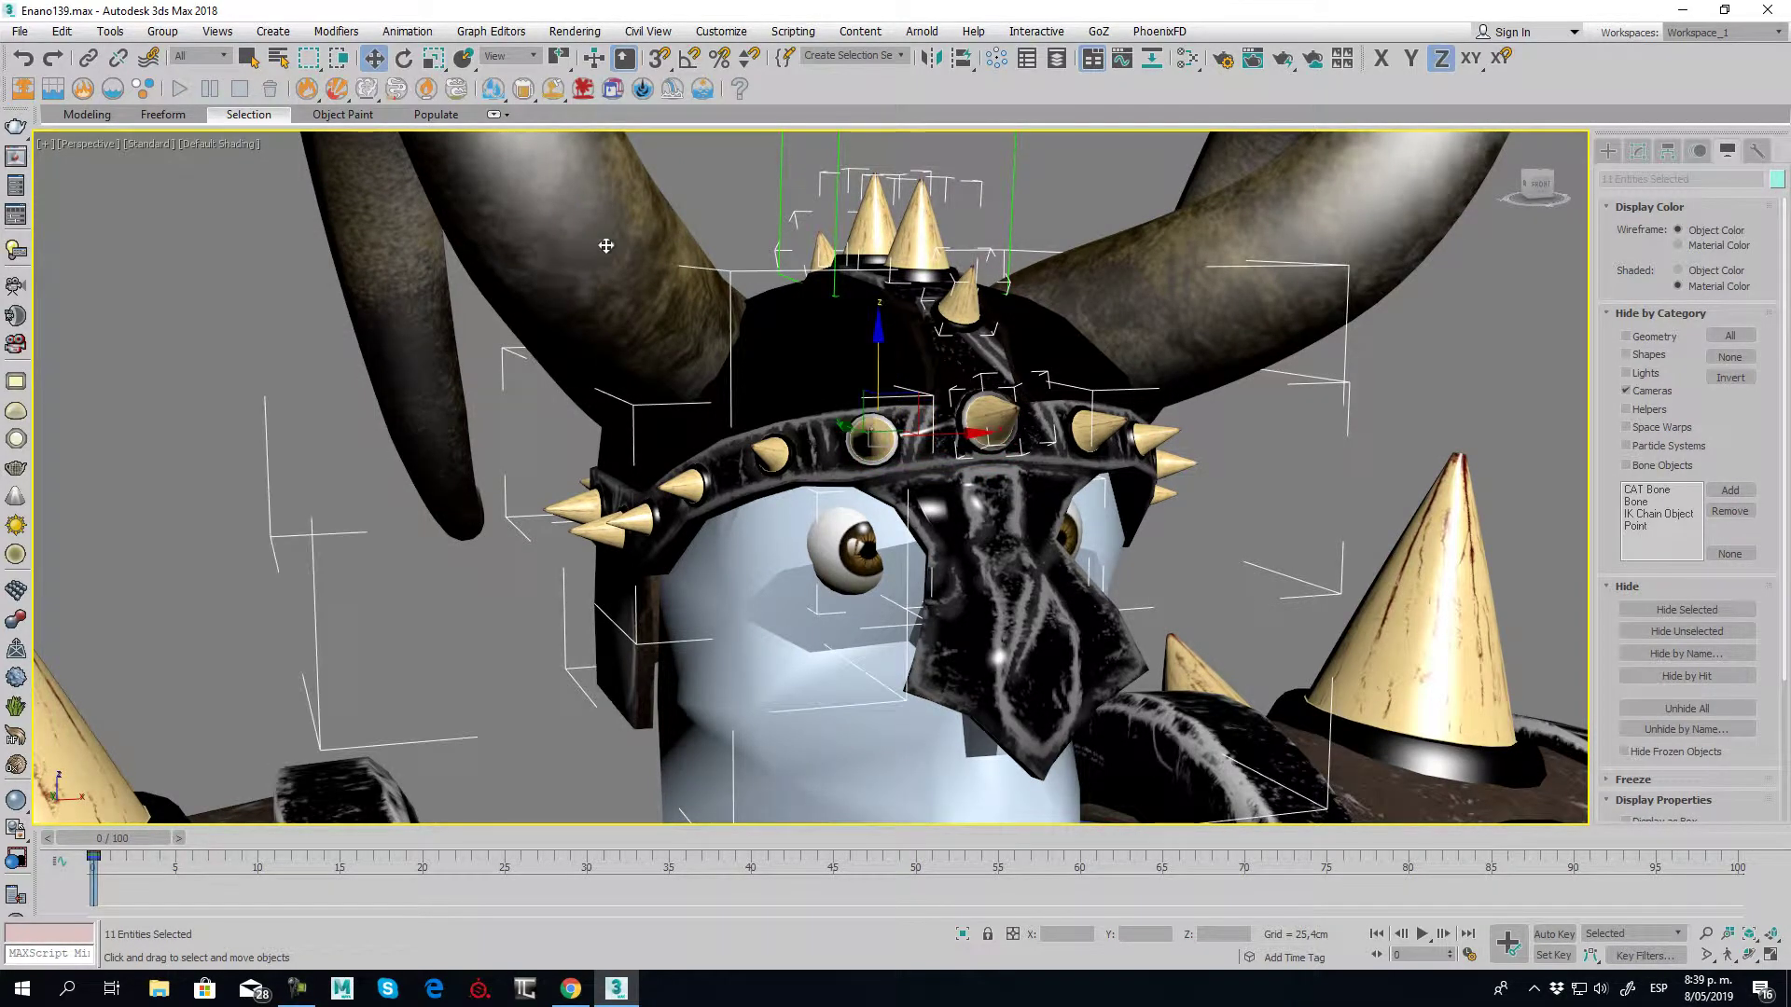
ctrl+click(1233, 261)
mouse_move(1233, 261)
alt+middle_down()
mouse_move(861, 461)
mouse_move(772, 451)
mouse_move(834, 522)
alt+middle_up()
alt+middle_drag(720, 493, 991, 296)
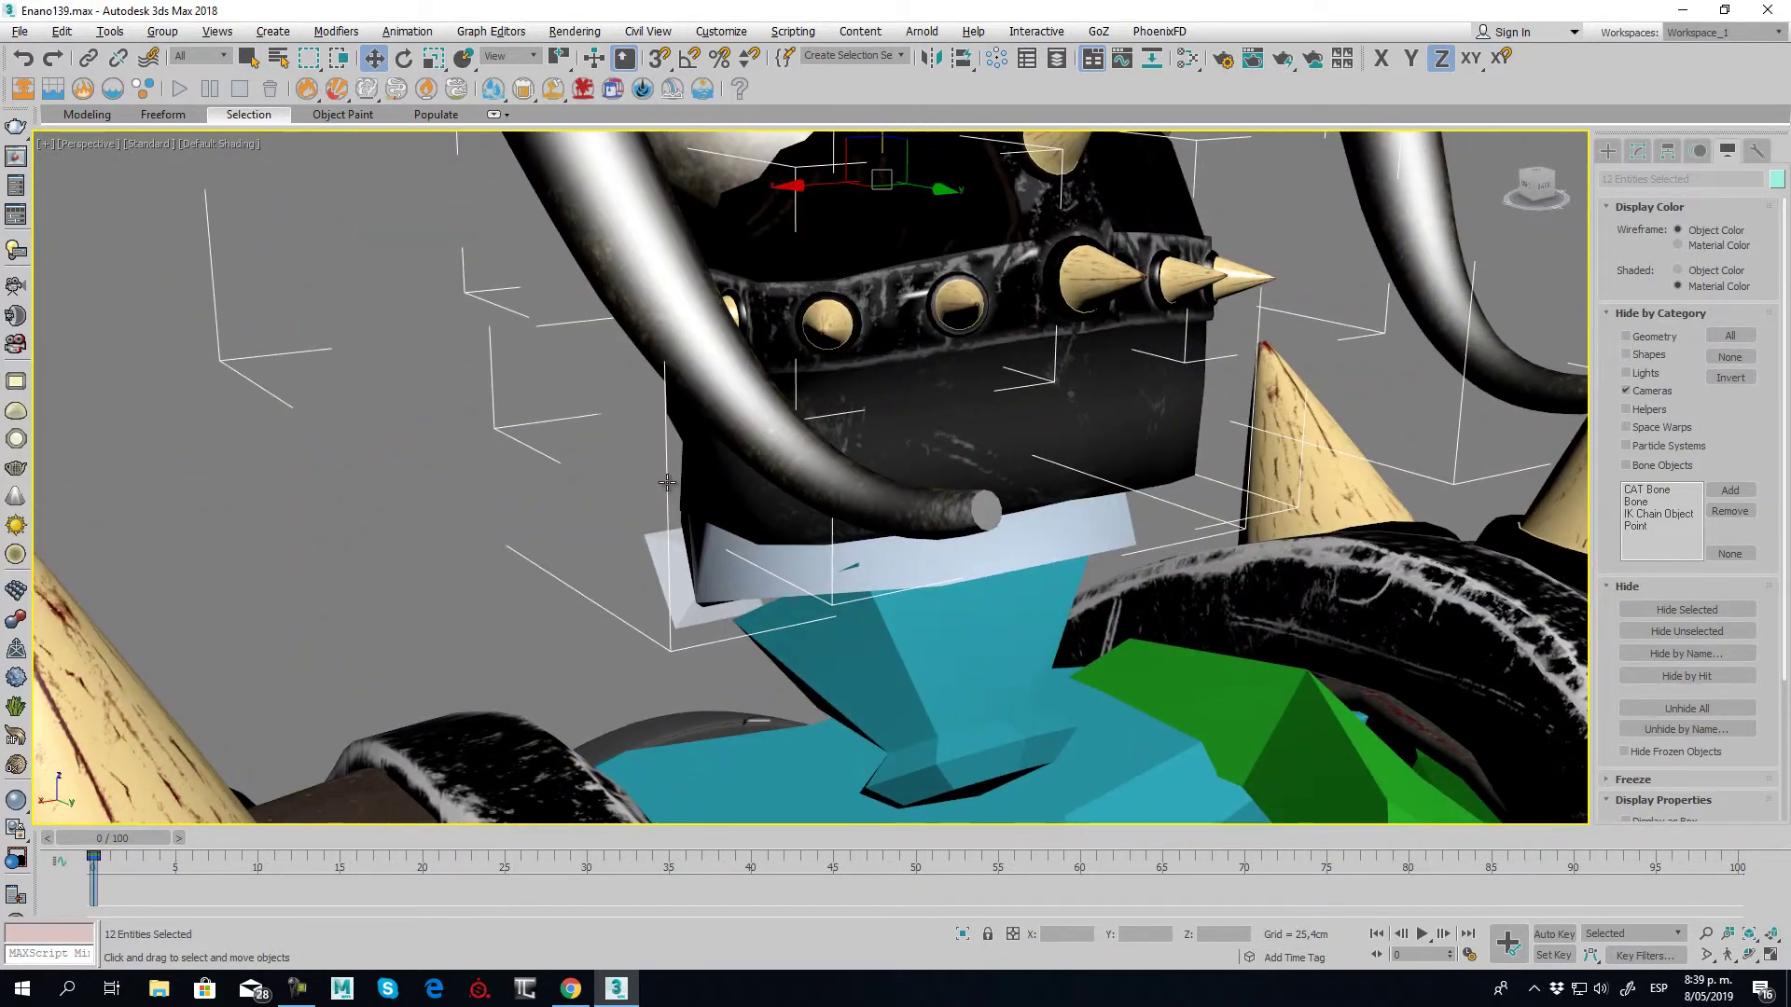
ctrl+click(991, 297)
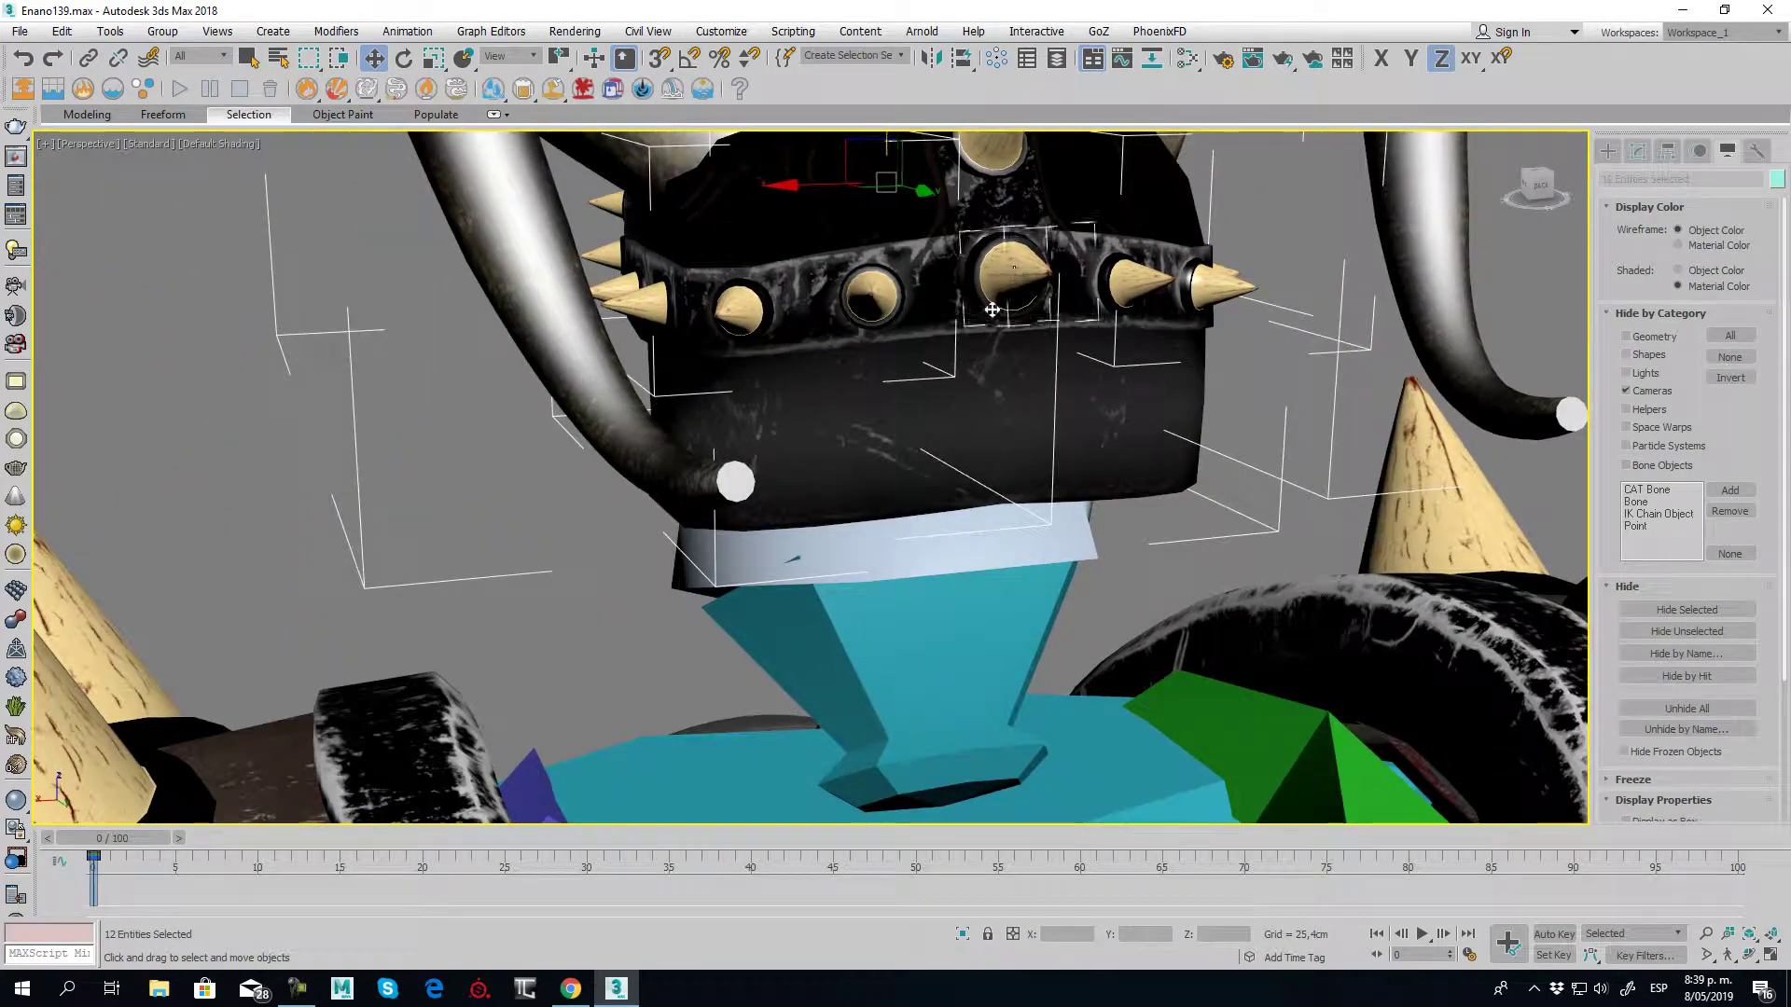
alt+middle_drag(991, 296, 885, 574)
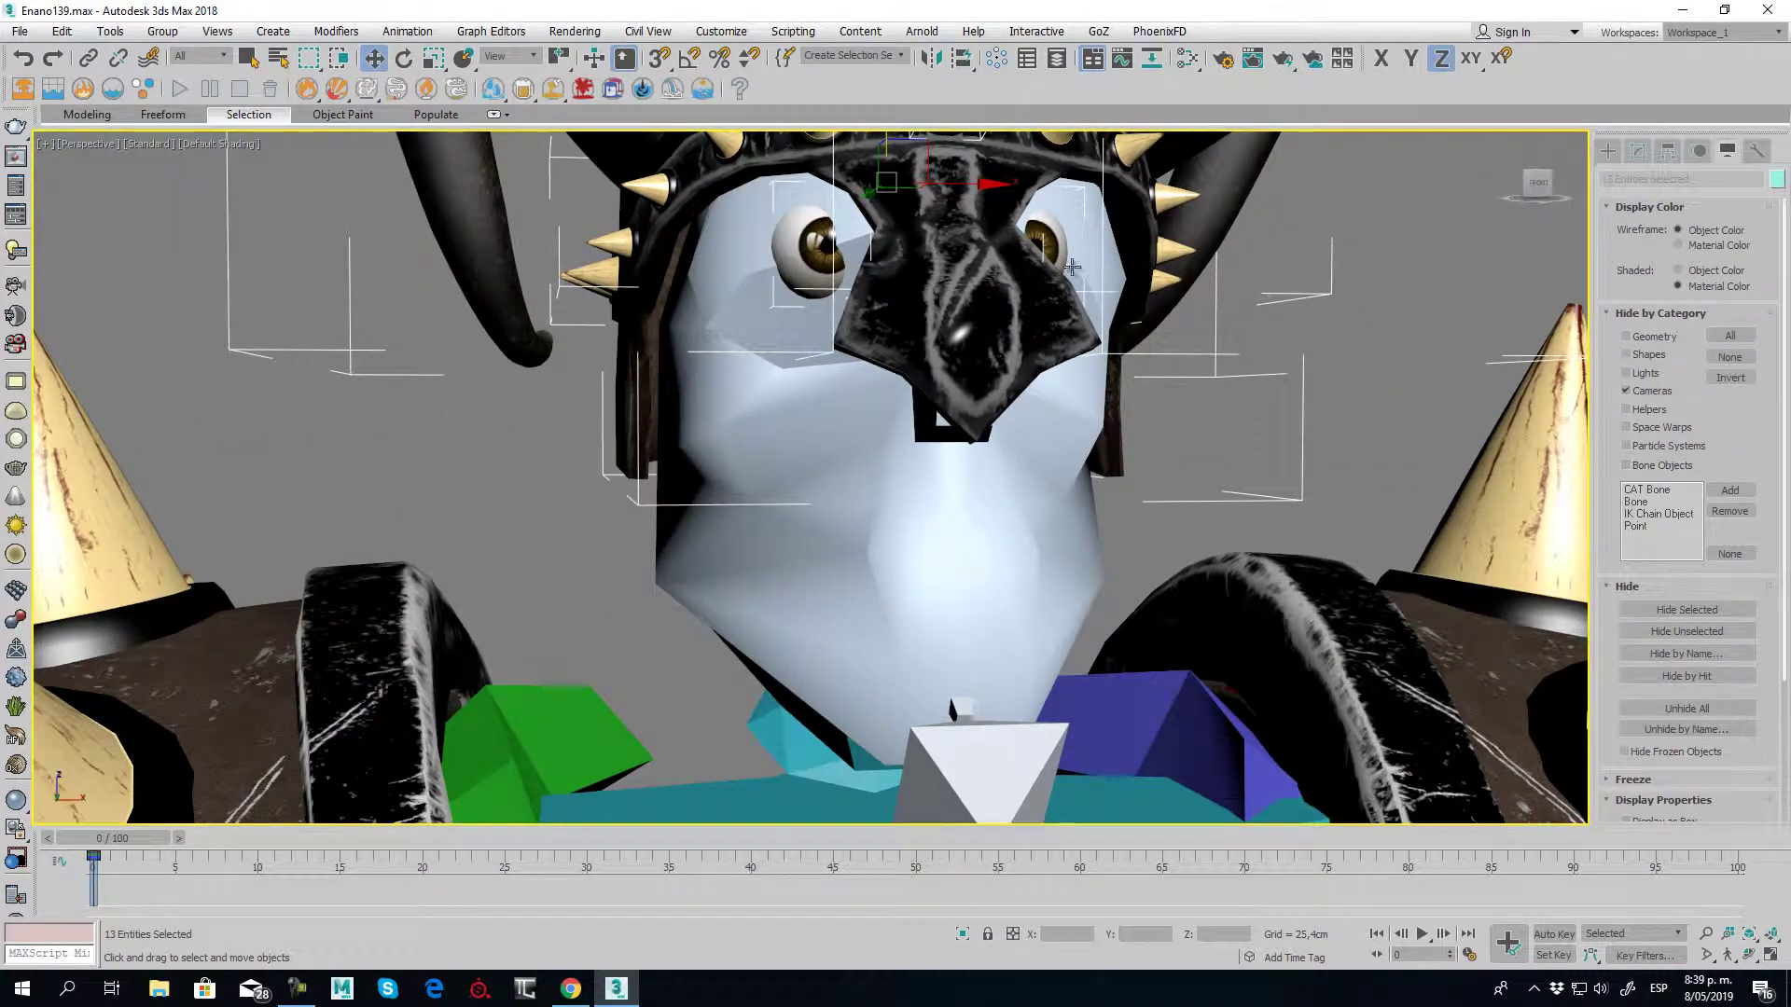
Link the 13 selected head pieces to the Bip001 Head bone with Select and Link
click(88, 58)
mouse_move(546, 261)
alt+middle_down()
mouse_move(1014, 449)
mouse_move(999, 416)
alt+middle_up()
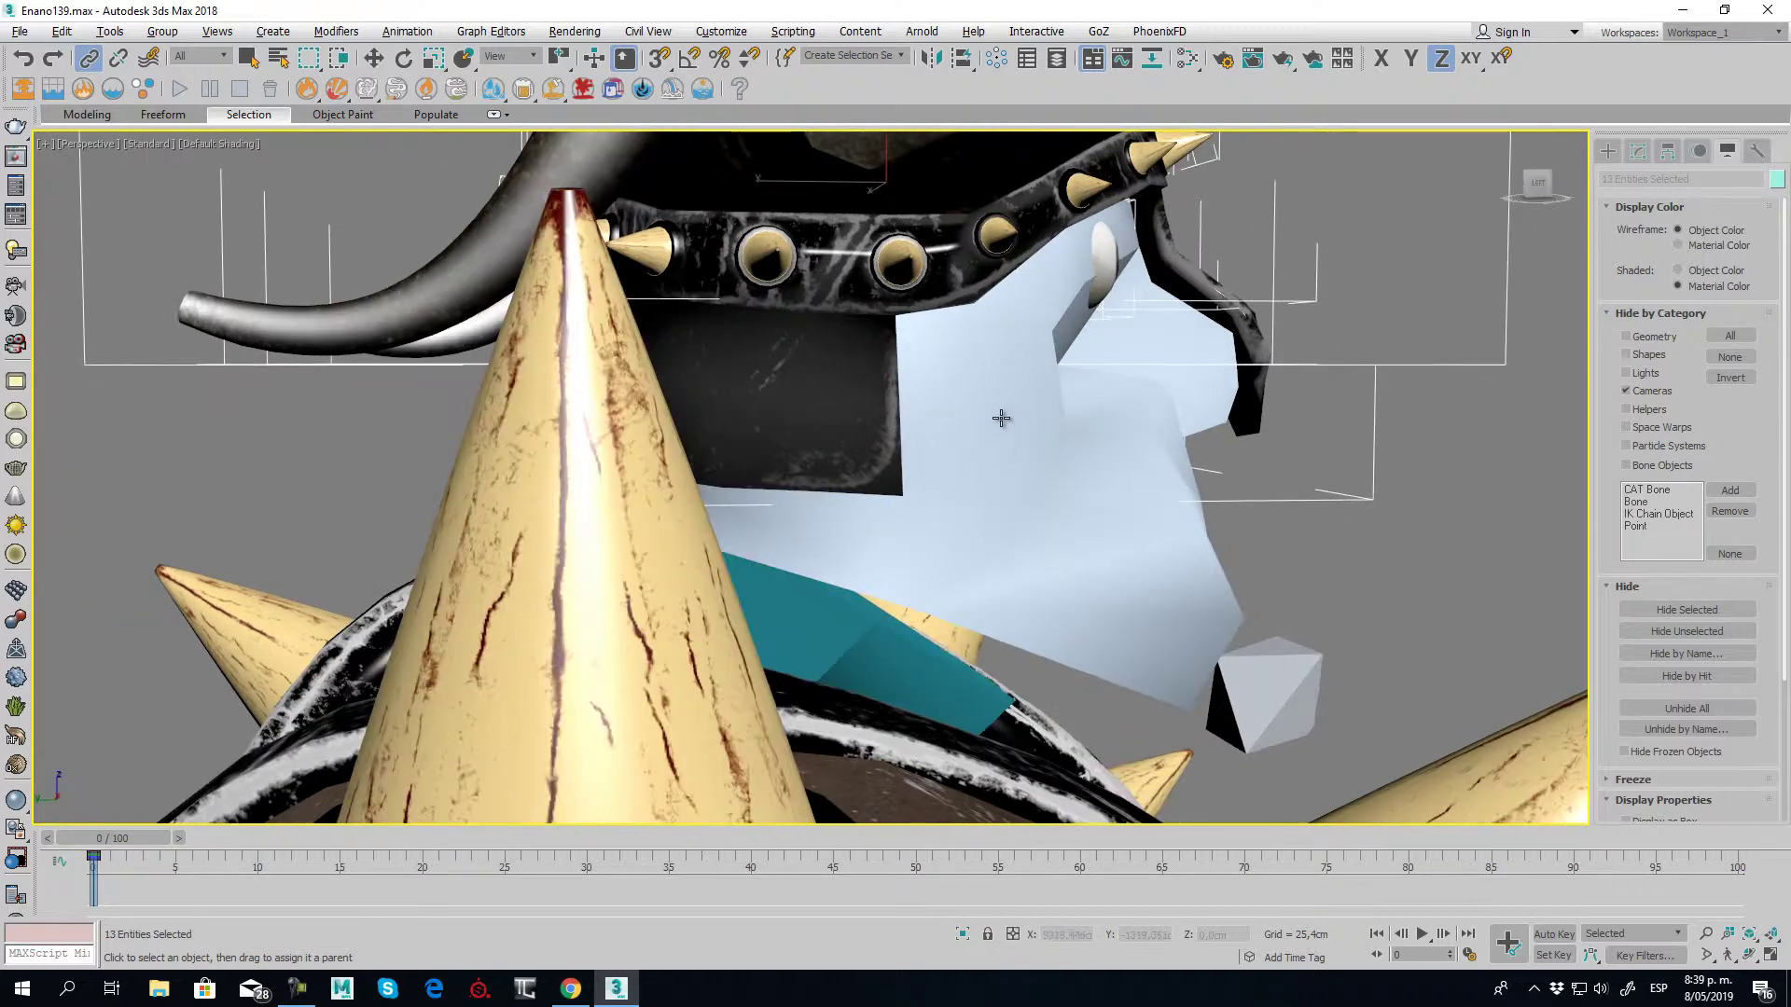
drag(1014, 217, 1212, 583)
click(403, 58)
Rotate Bip001 Head about X with angle snap, tilting it -25°, 55° and 40°
click(1052, 420)
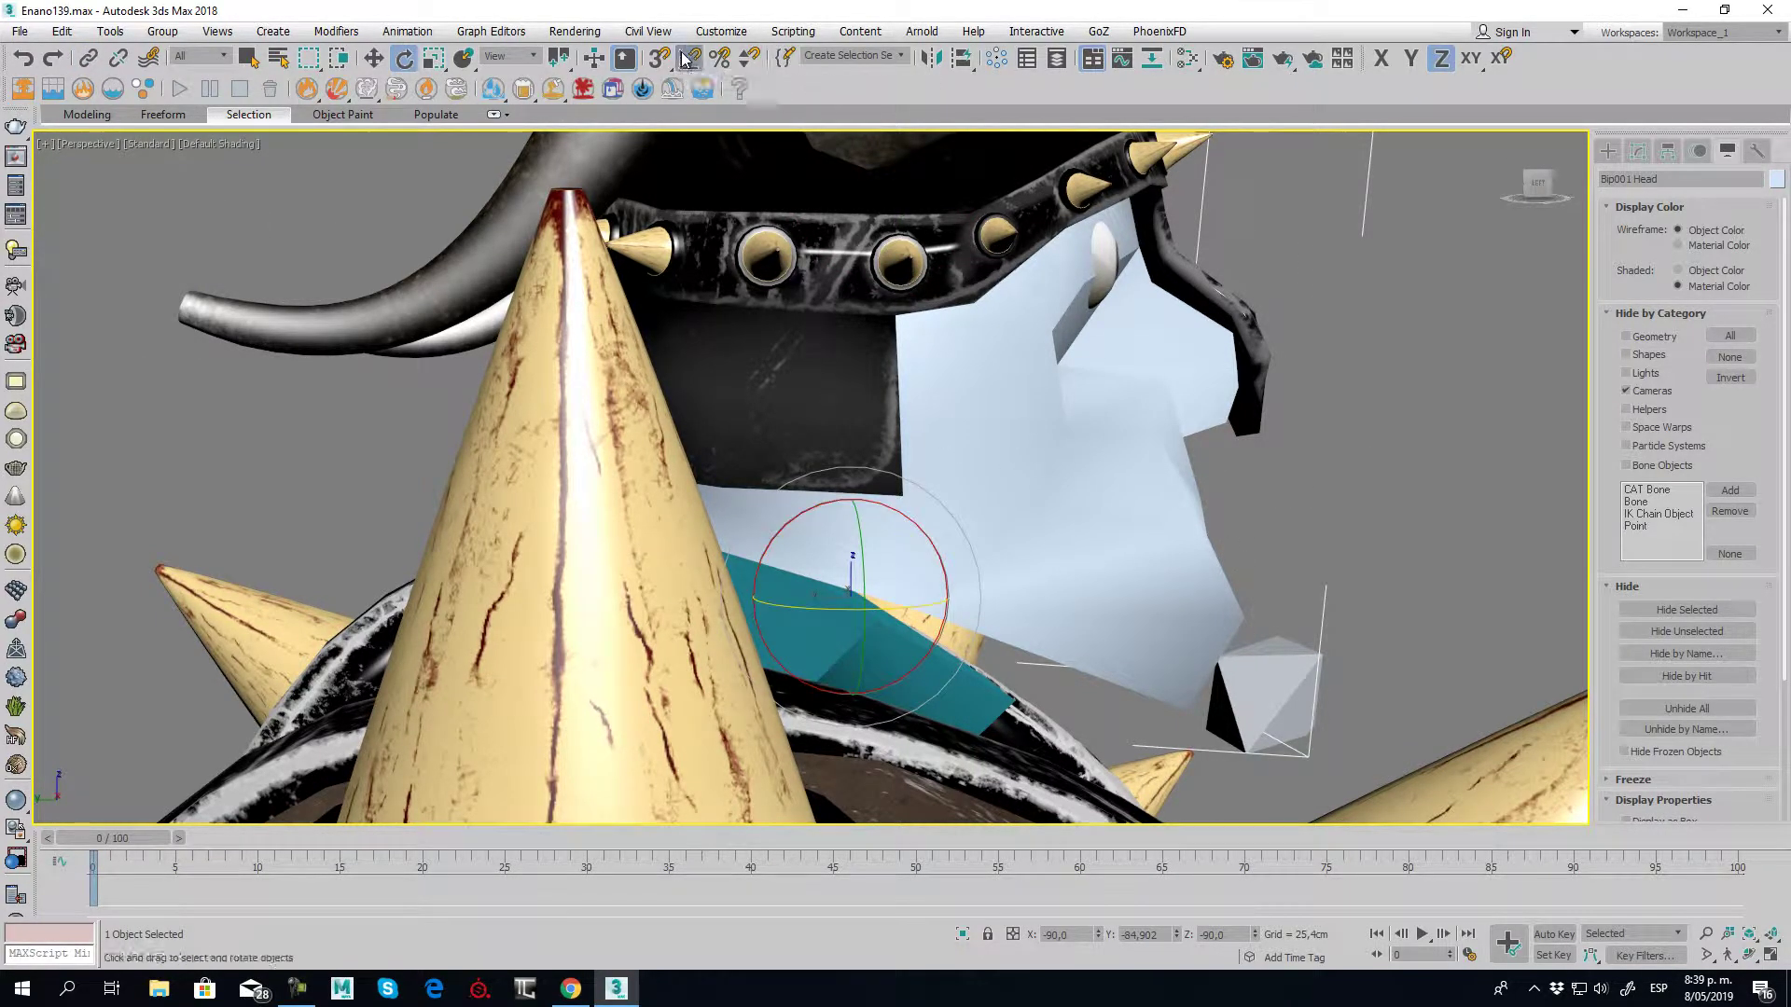
key(a)
key(F5)
drag(919, 529, 912, 505)
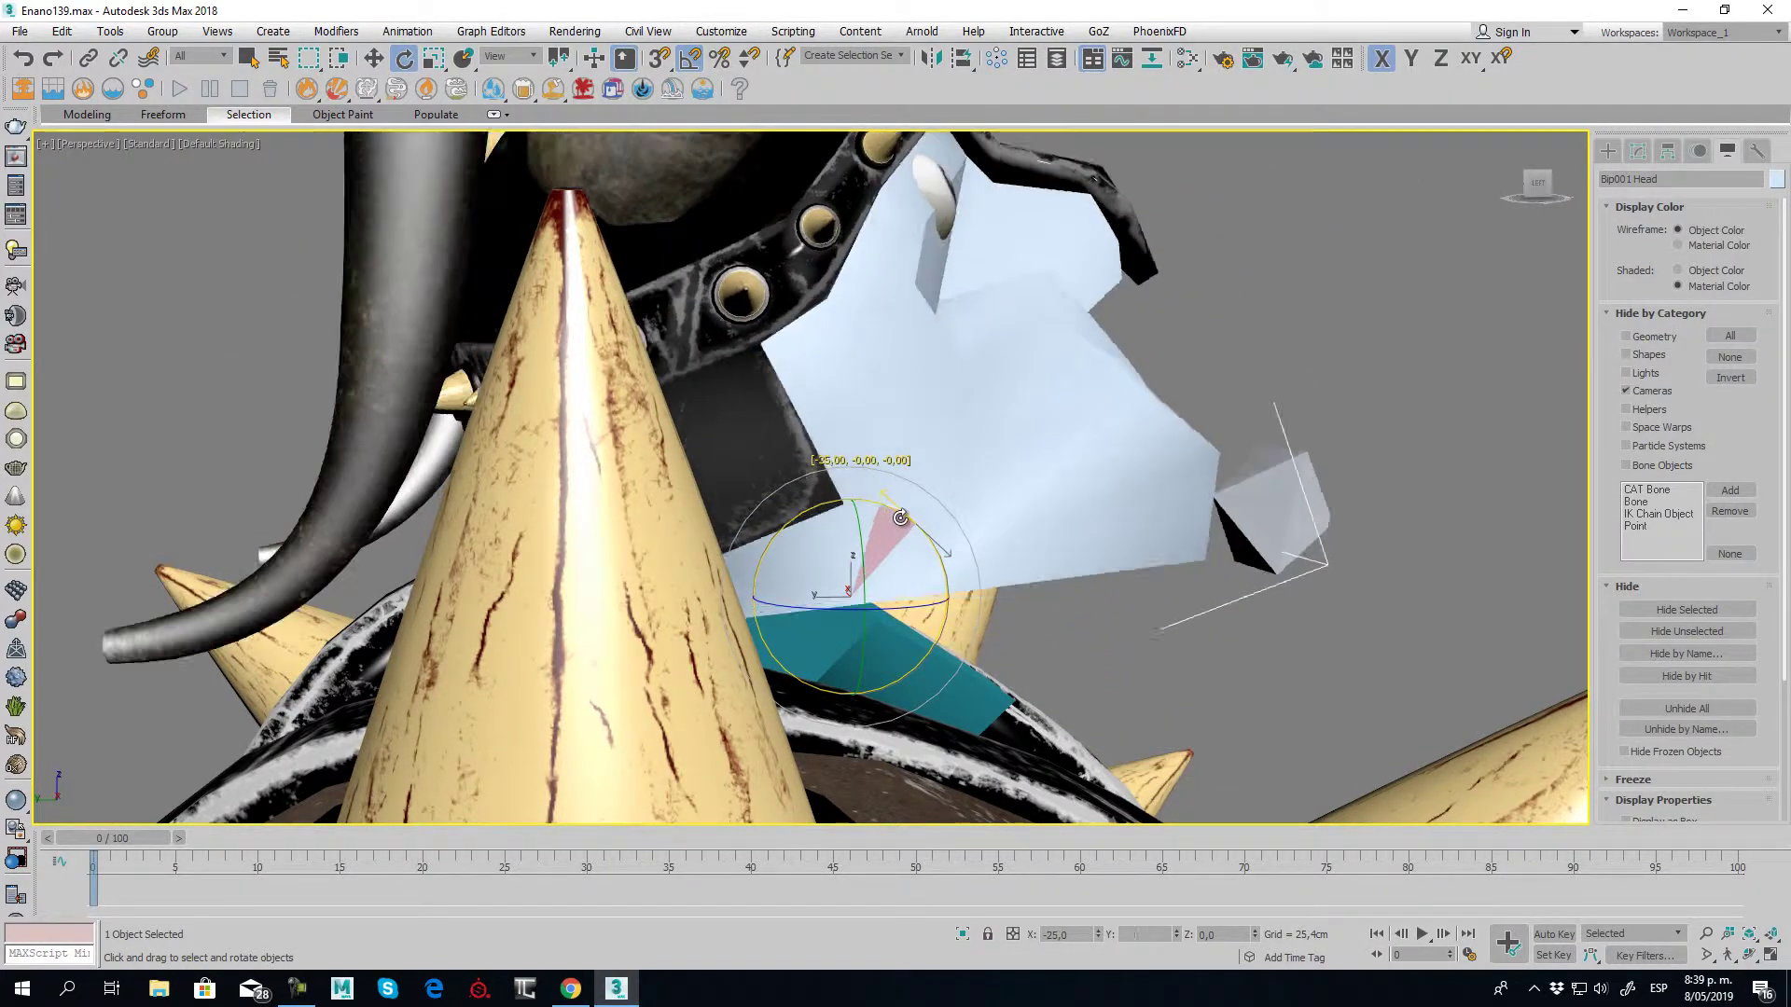
mouse_move(911, 505)
alt+middle_down()
mouse_move(1284, 491)
mouse_move(895, 492)
alt+middle_up()
scroll(1115, 498, down, 5)
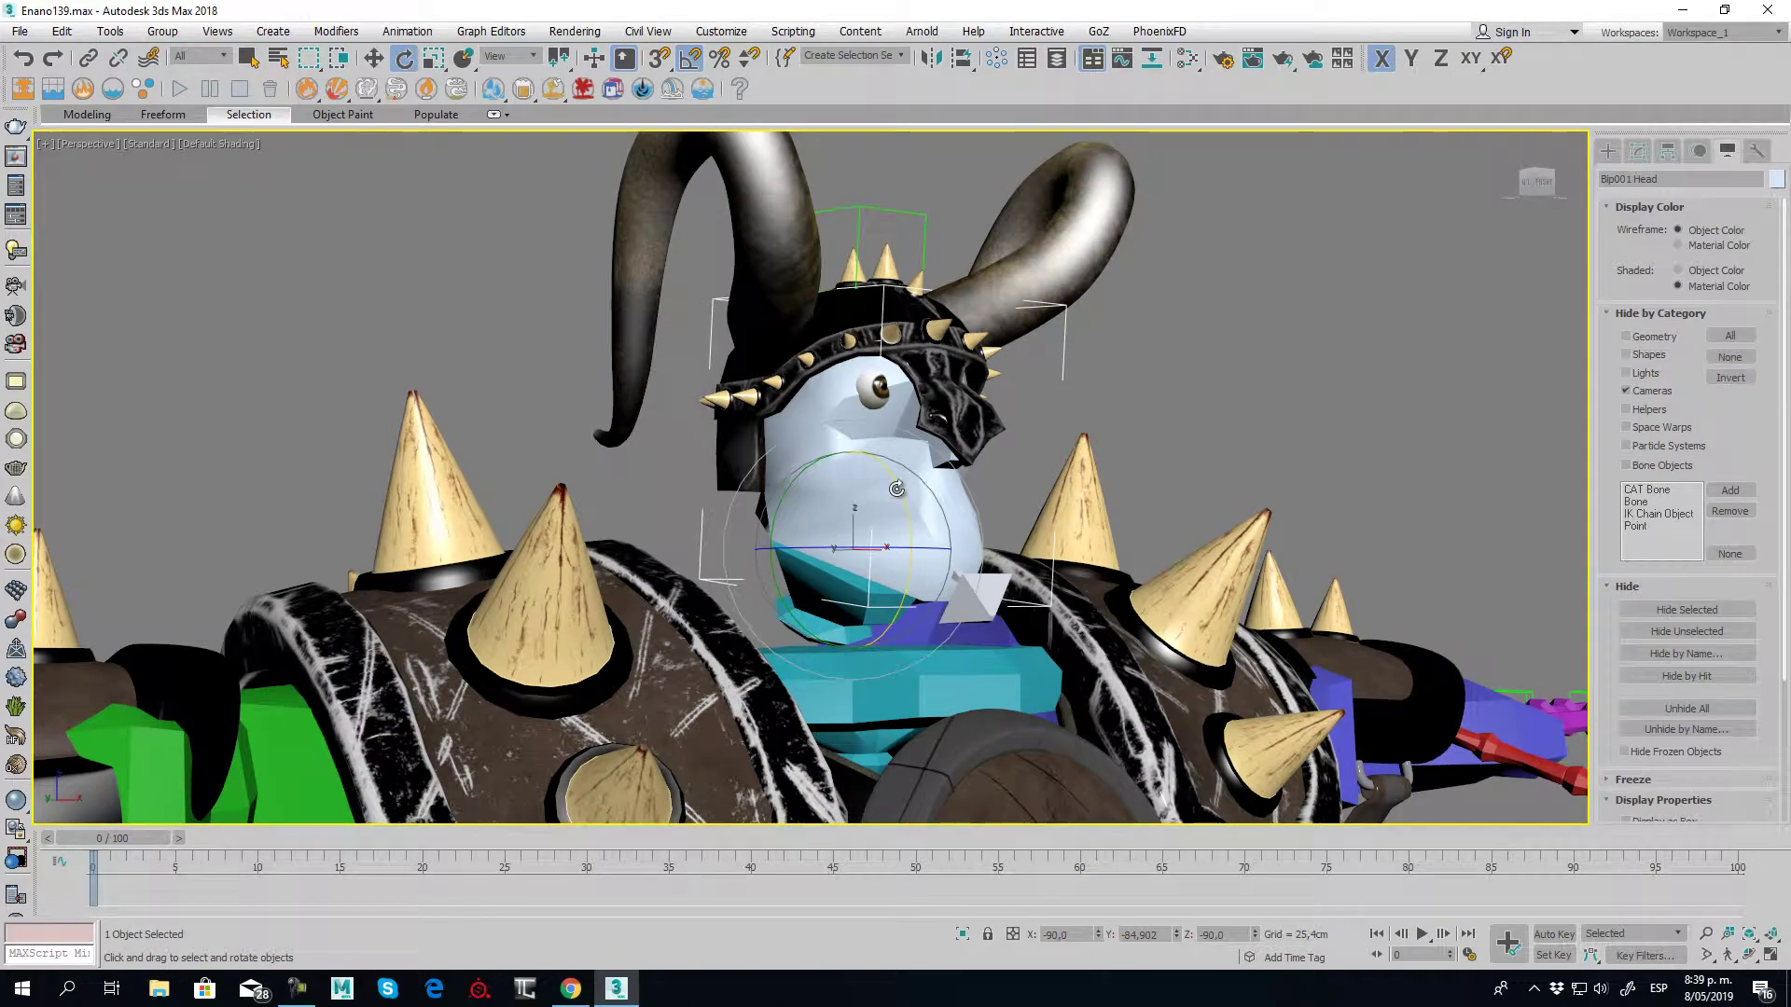
drag(898, 492, 970, 541)
mouse_move(970, 541)
alt+middle_down()
mouse_move(1044, 557)
mouse_move(821, 523)
alt+middle_up()
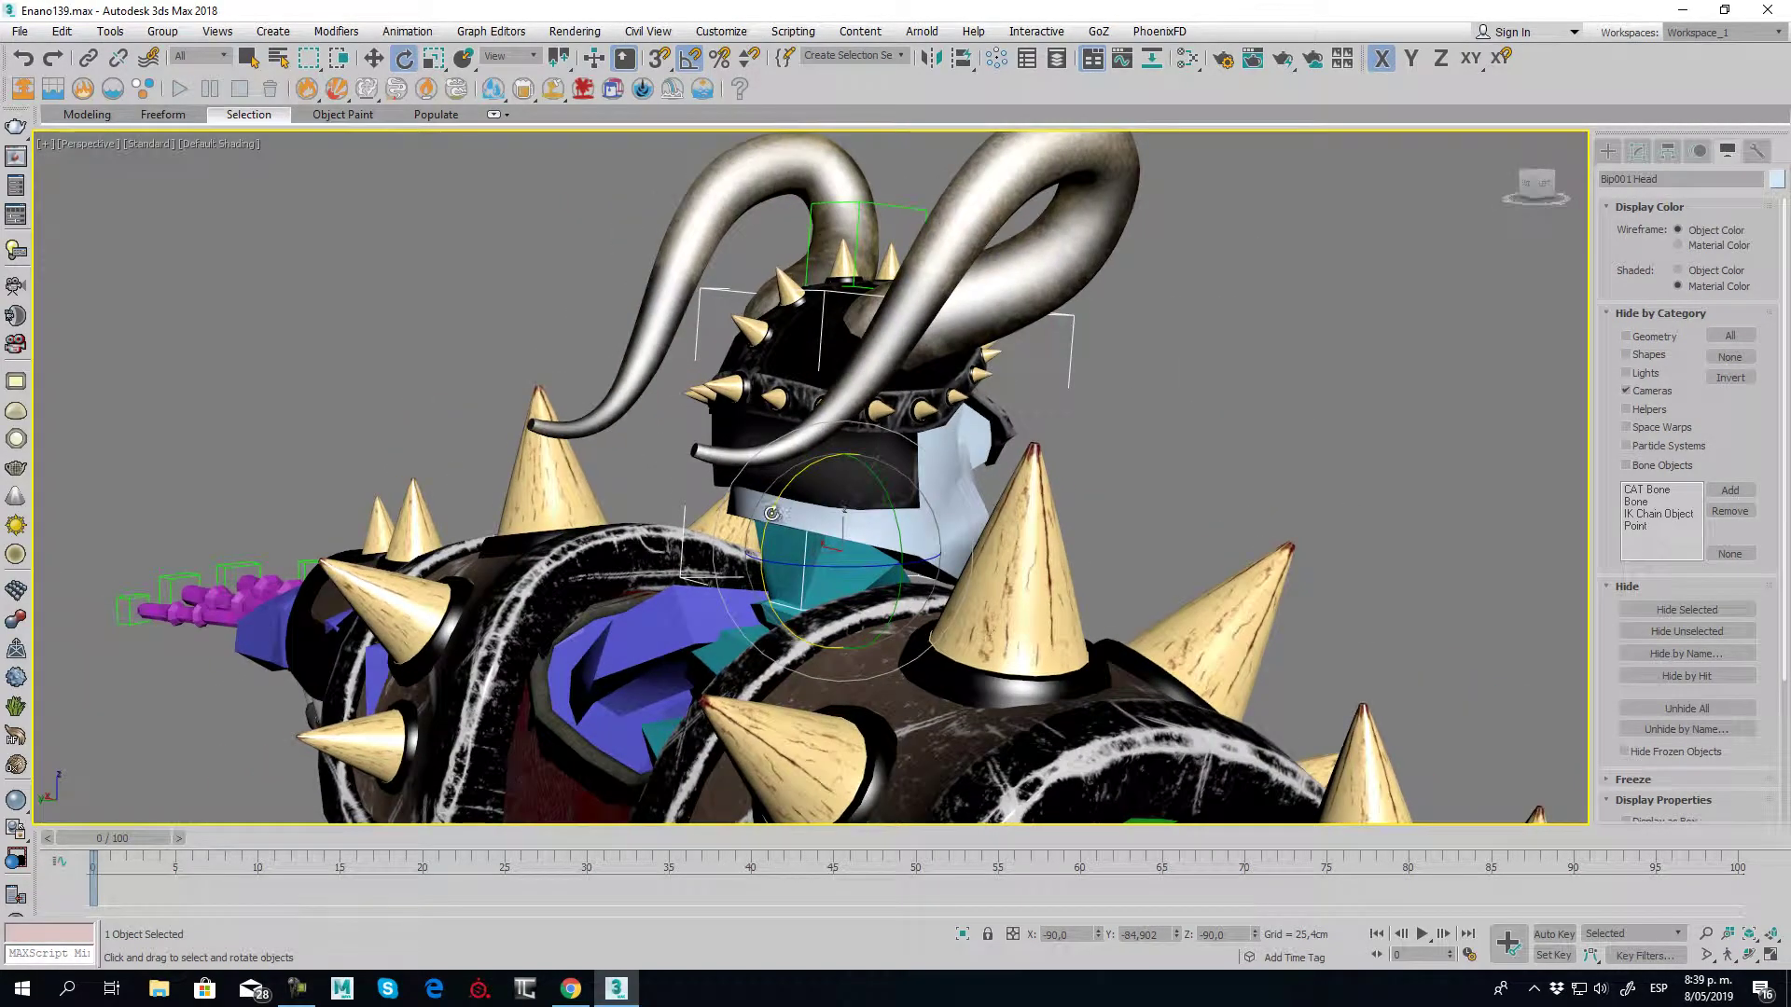
mouse_move(775, 513)
mouse_down()
mouse_move(807, 490)
mouse_move(755, 350)
mouse_up()
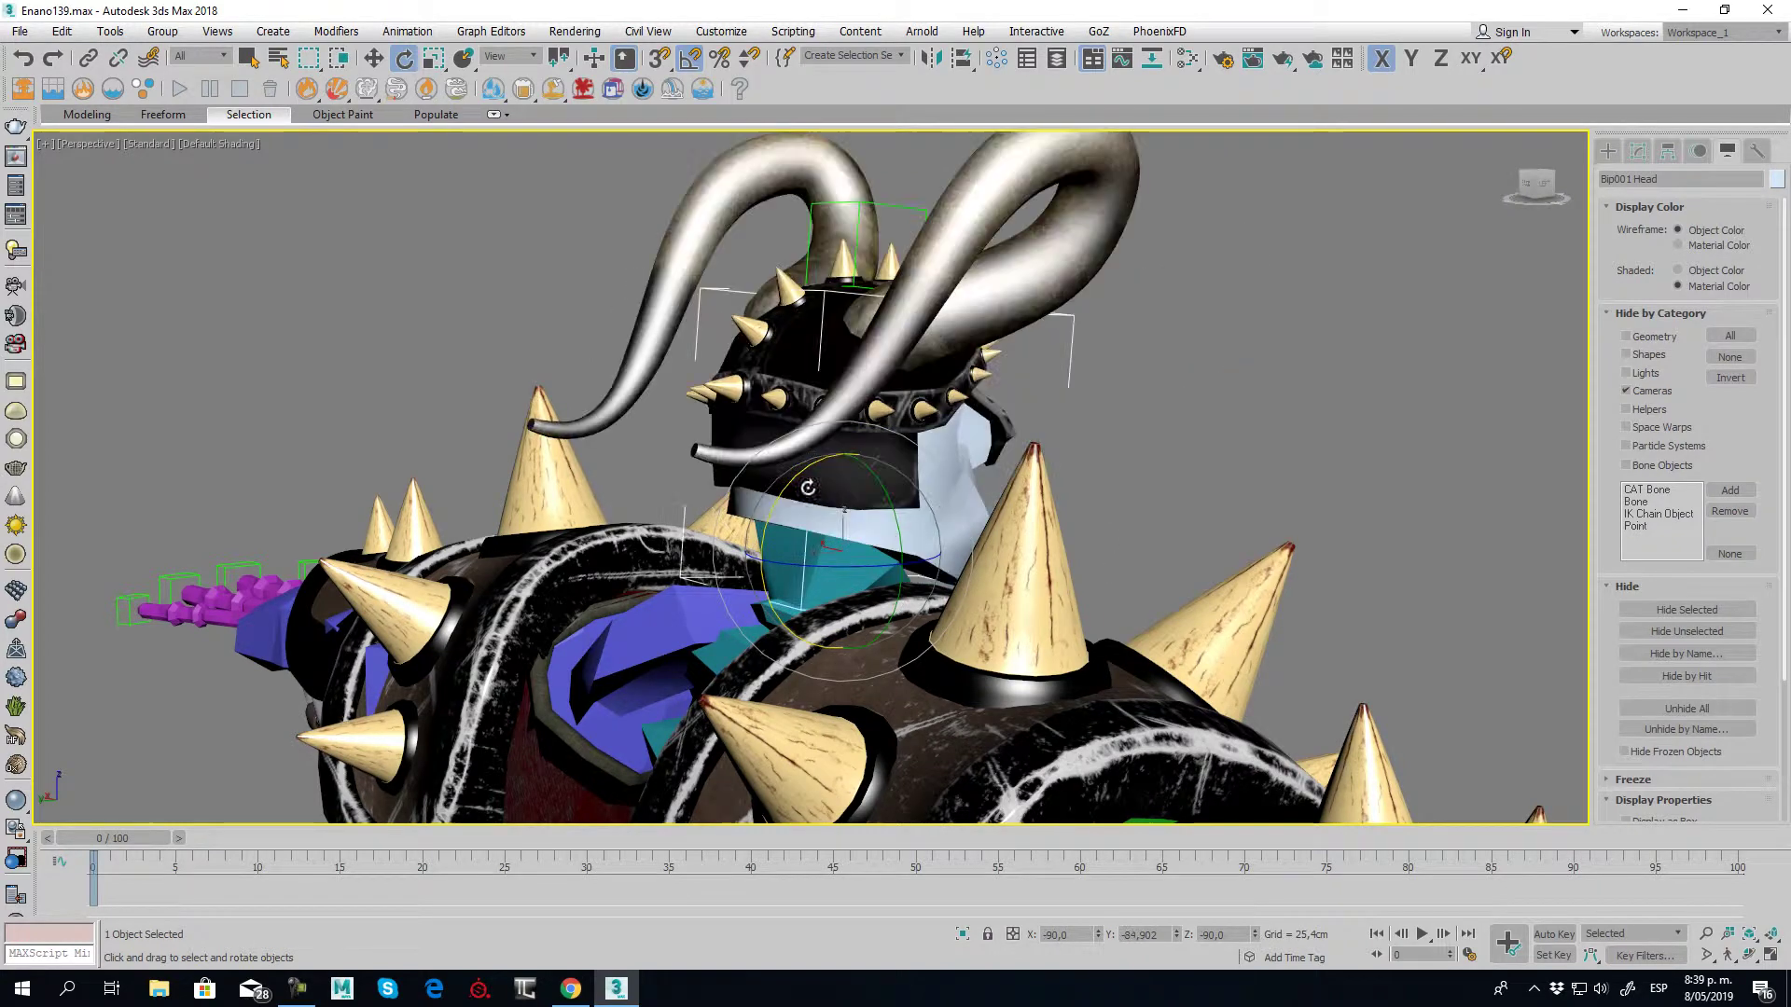
Link the helmet spike to the head, then reselect Bip001 Head and rock it to test
click(756, 328)
click(88, 58)
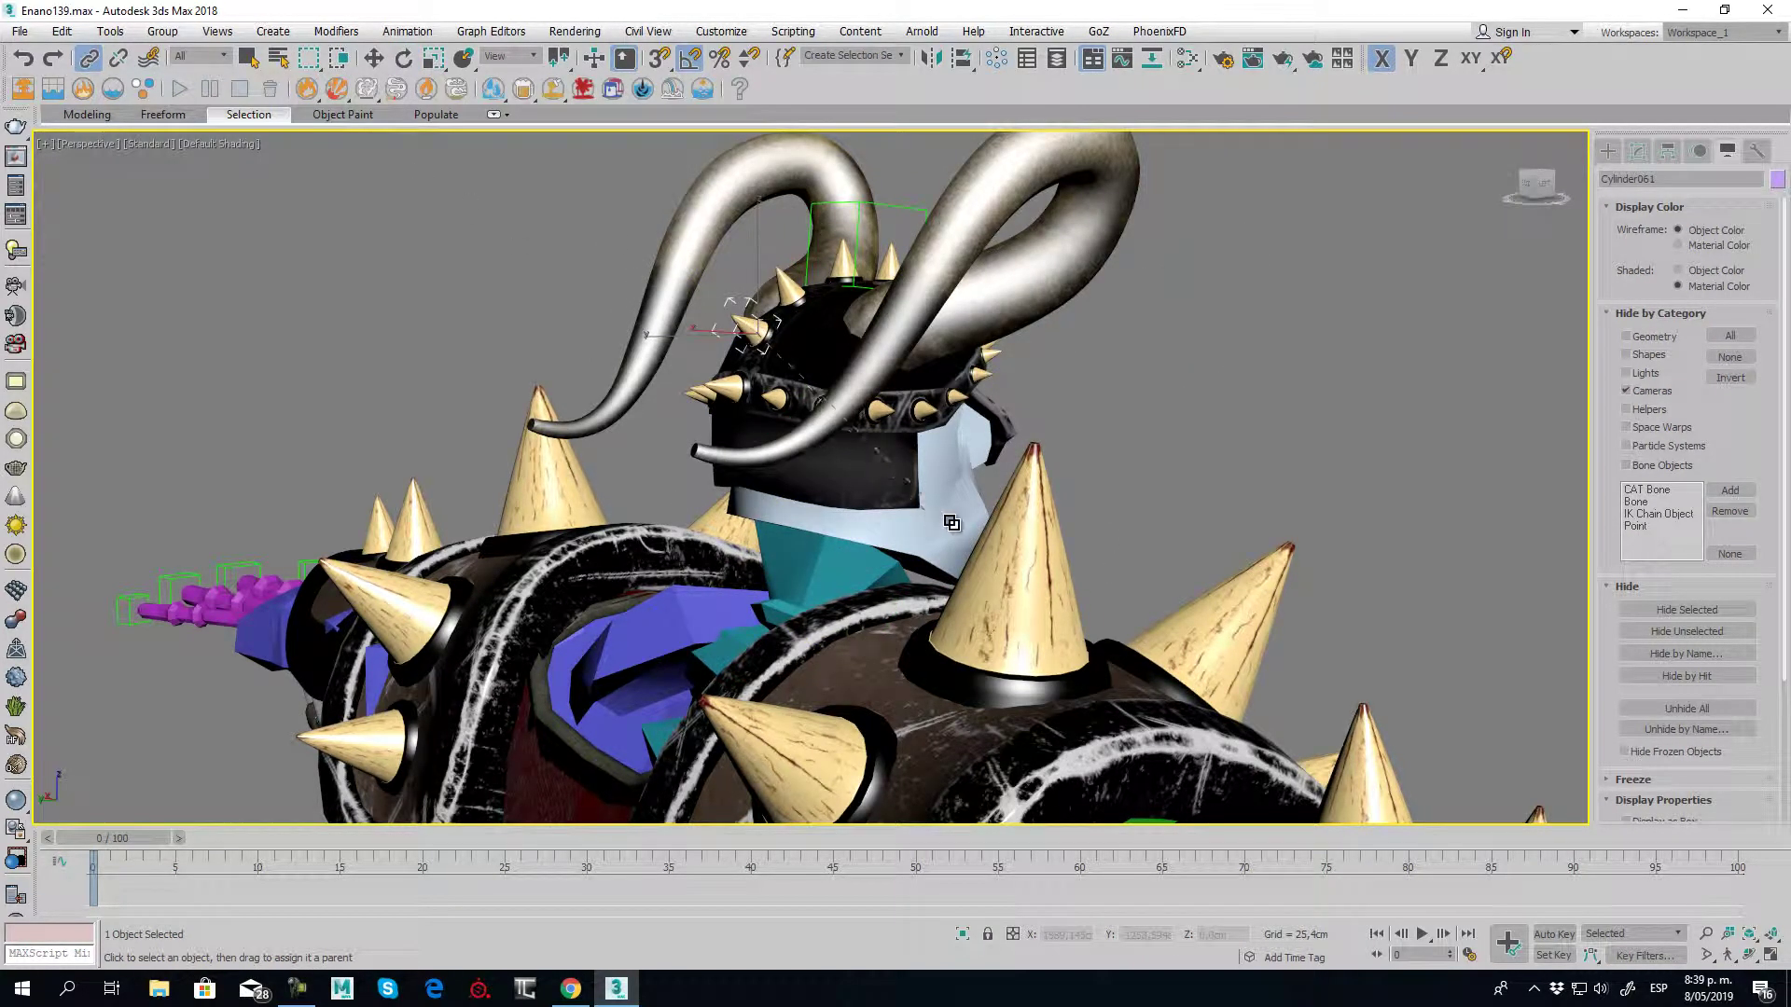
click(404, 58)
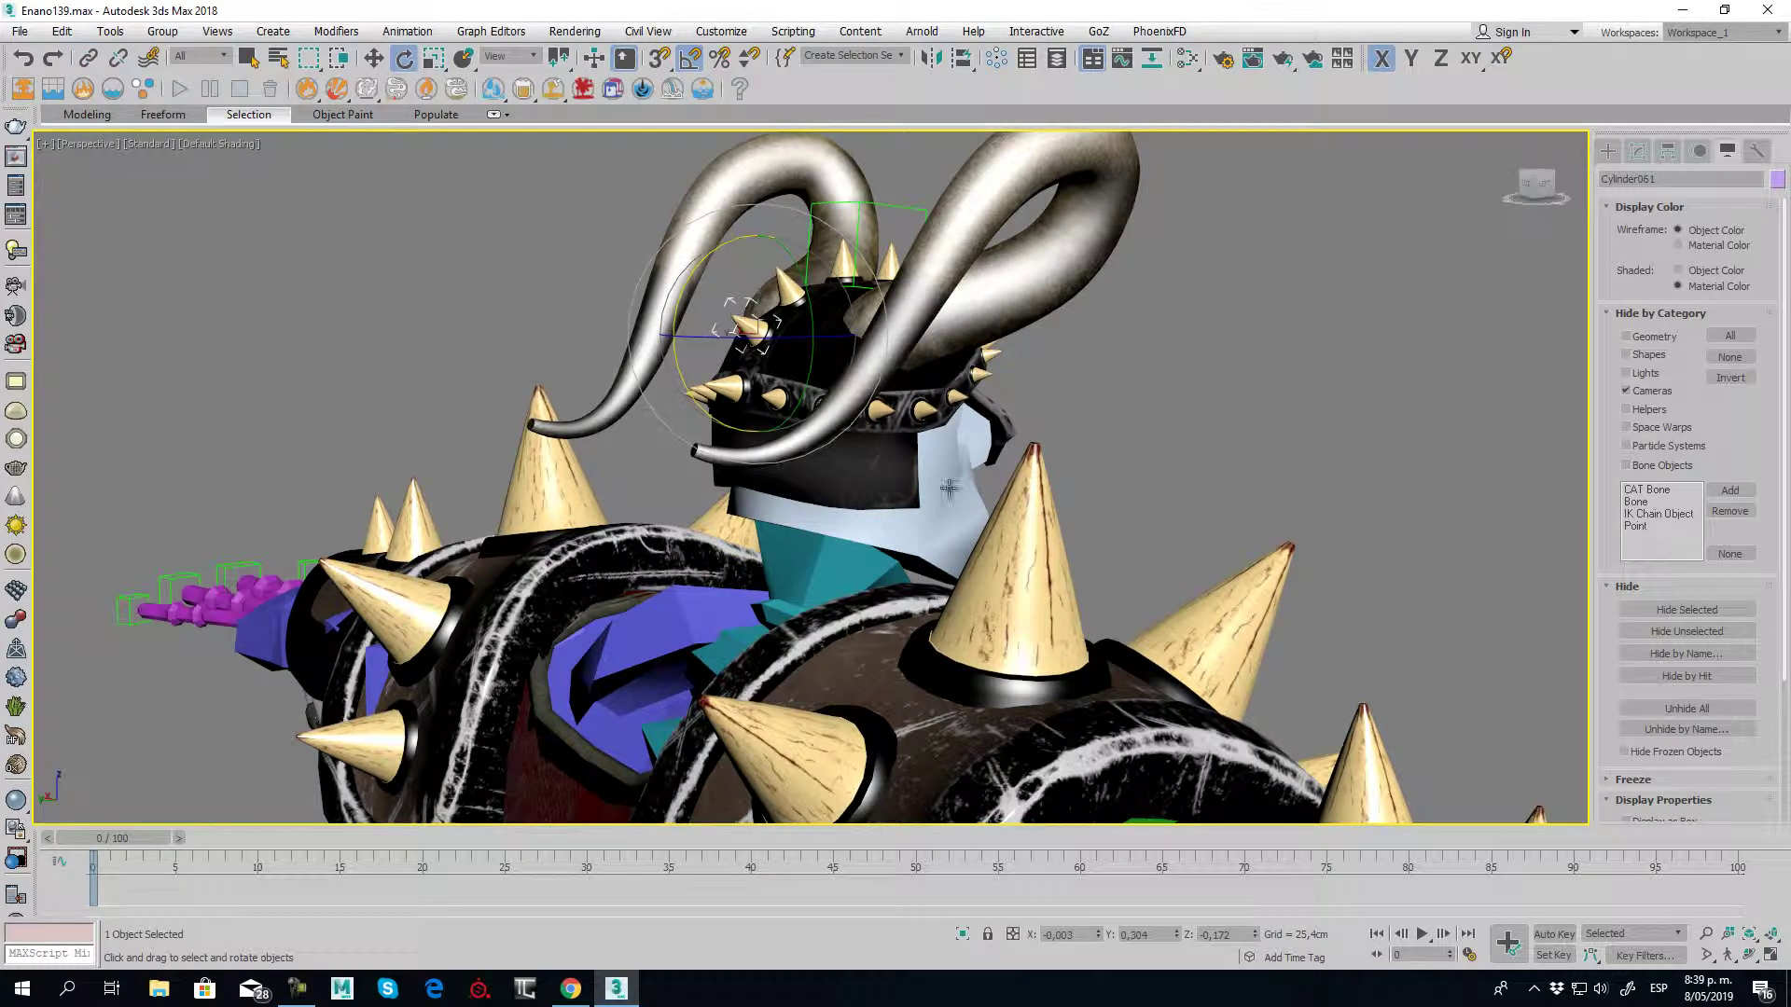
click(901, 475)
drag(785, 485, 821, 523)
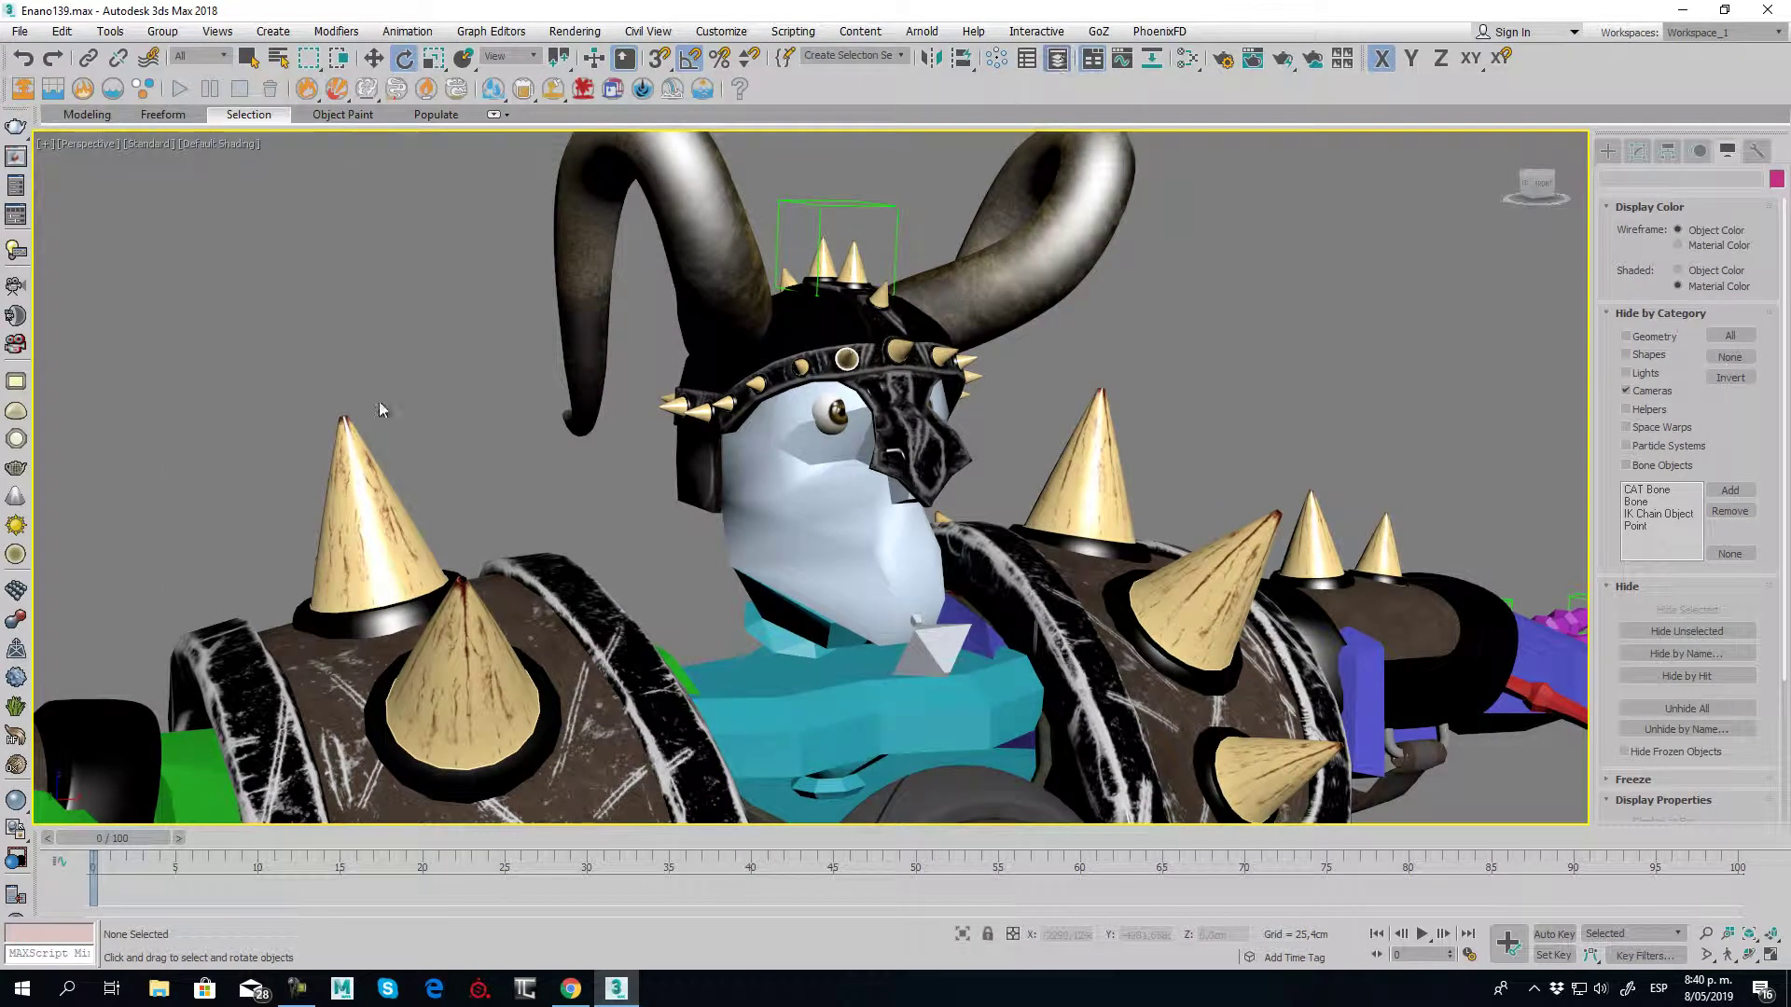
click(189, 325)
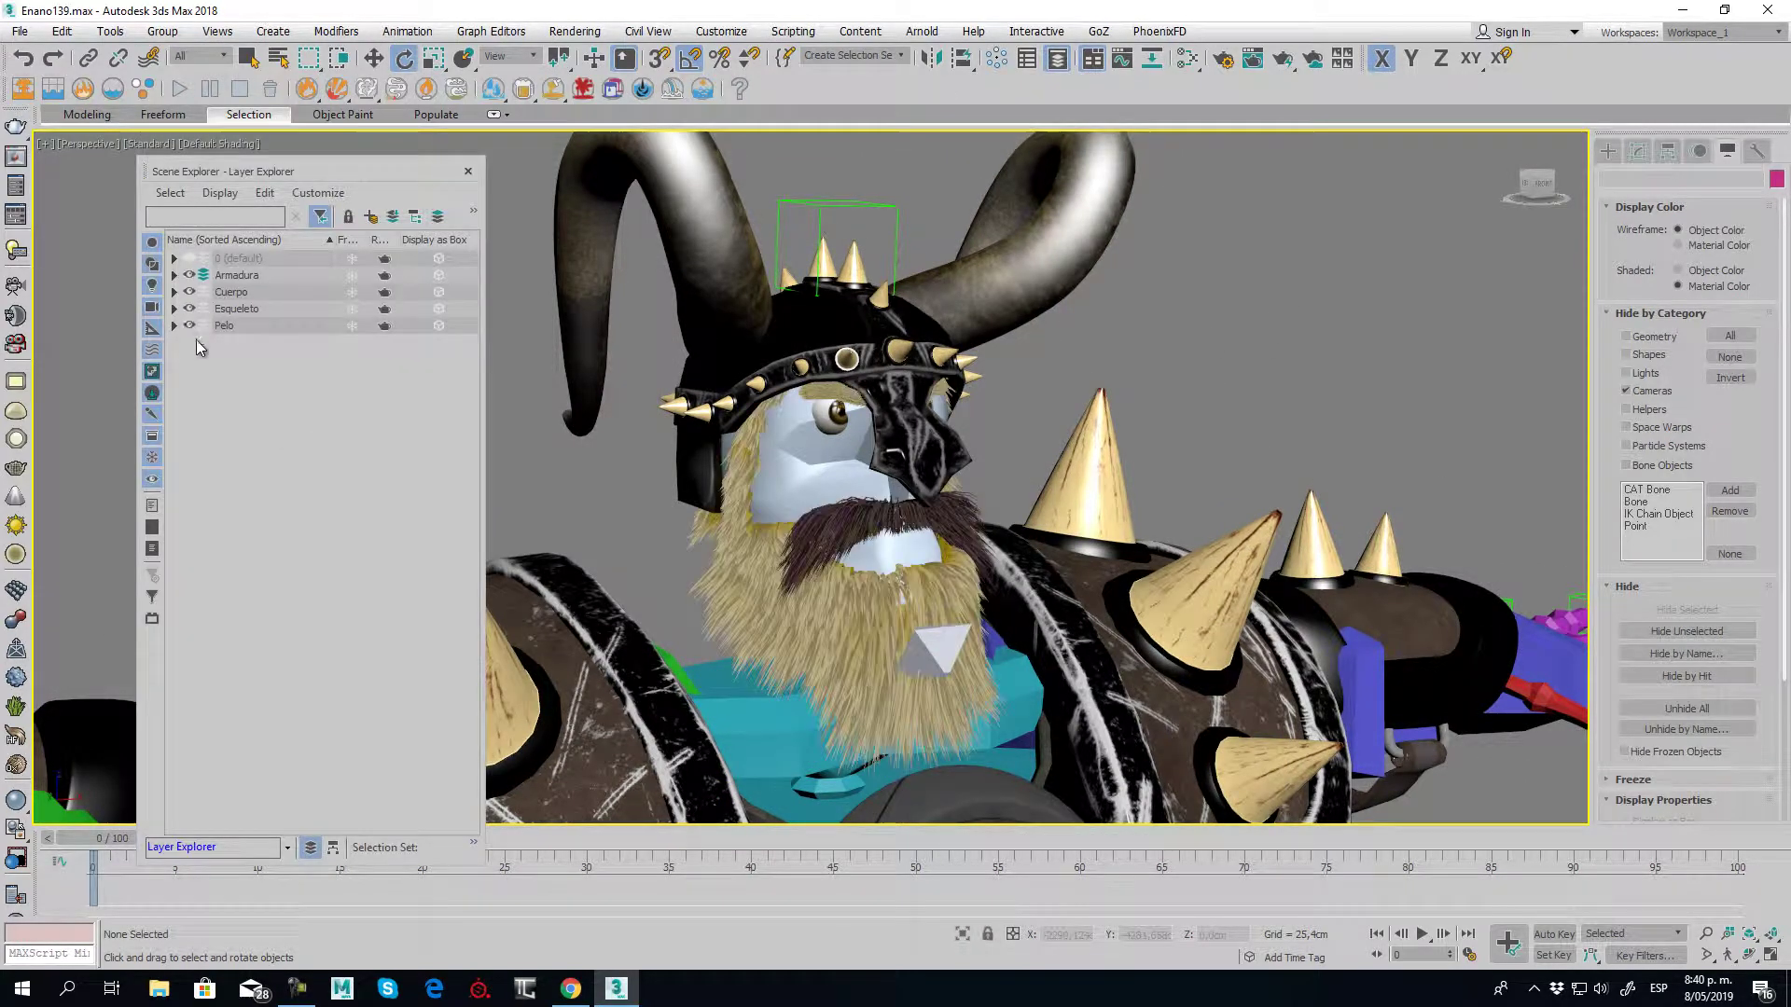
click(868, 373)
middle_drag(1174, 370, 1220, 324)
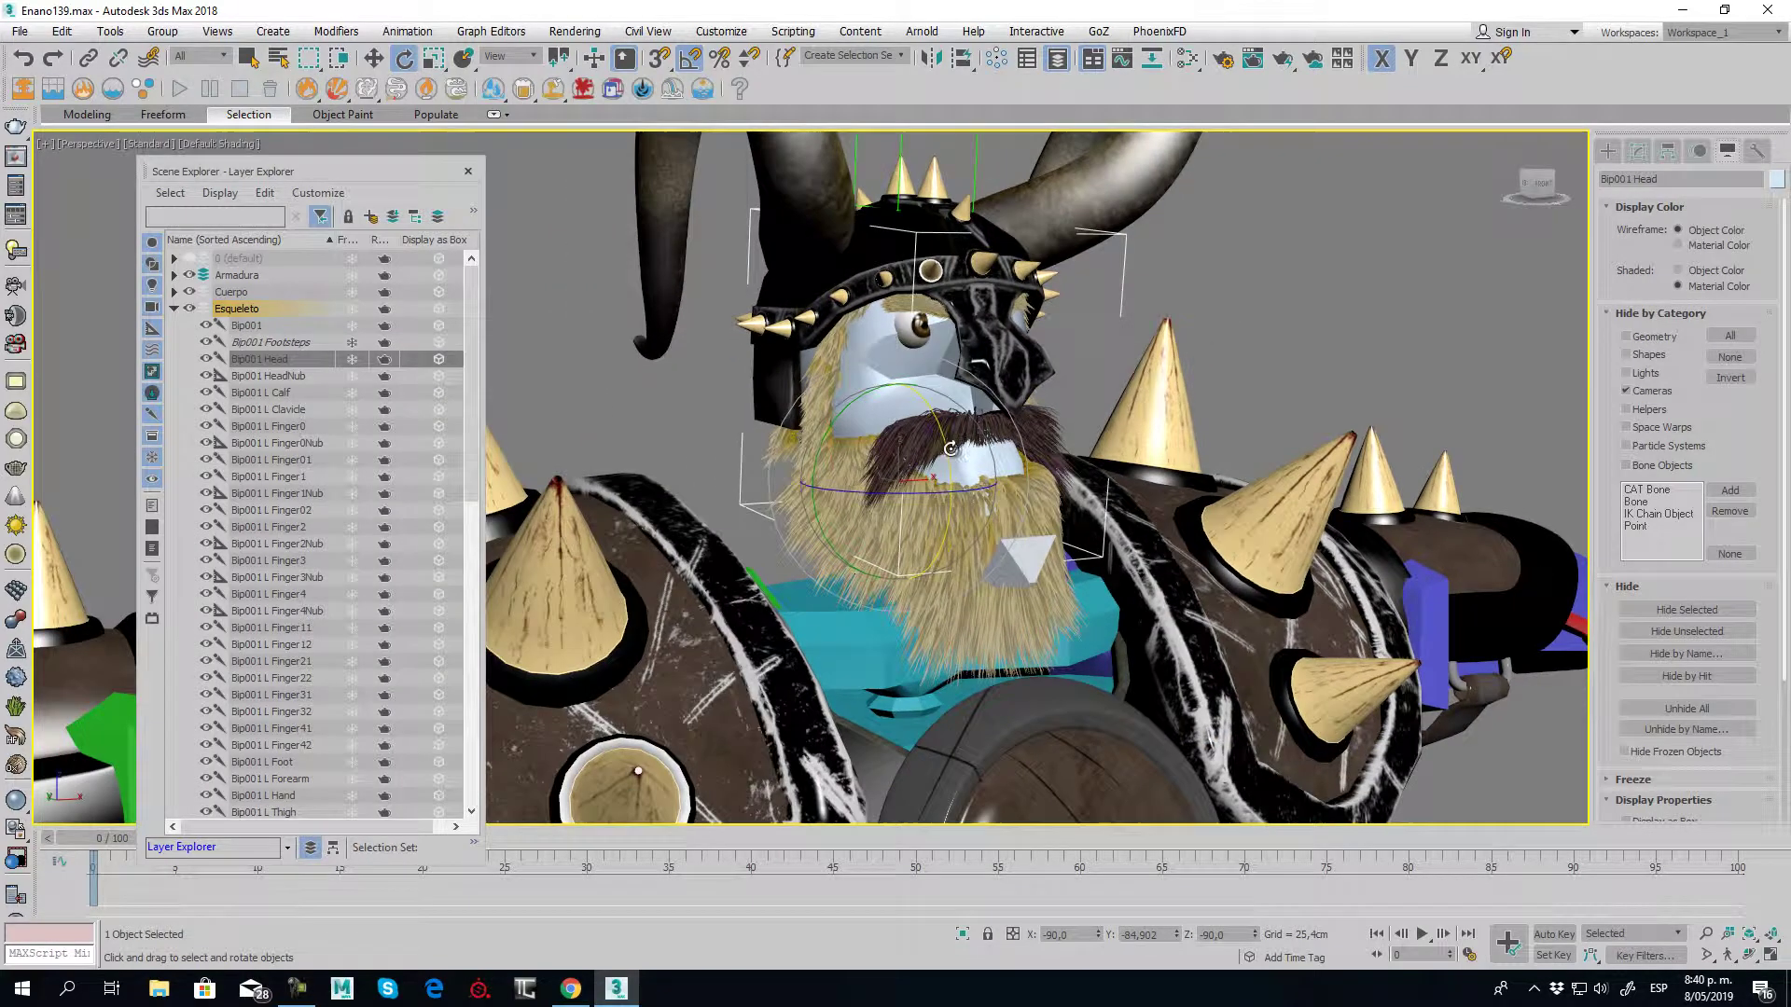
drag(962, 485, 942, 447)
alt+middle_drag(902, 252, 788, 425)
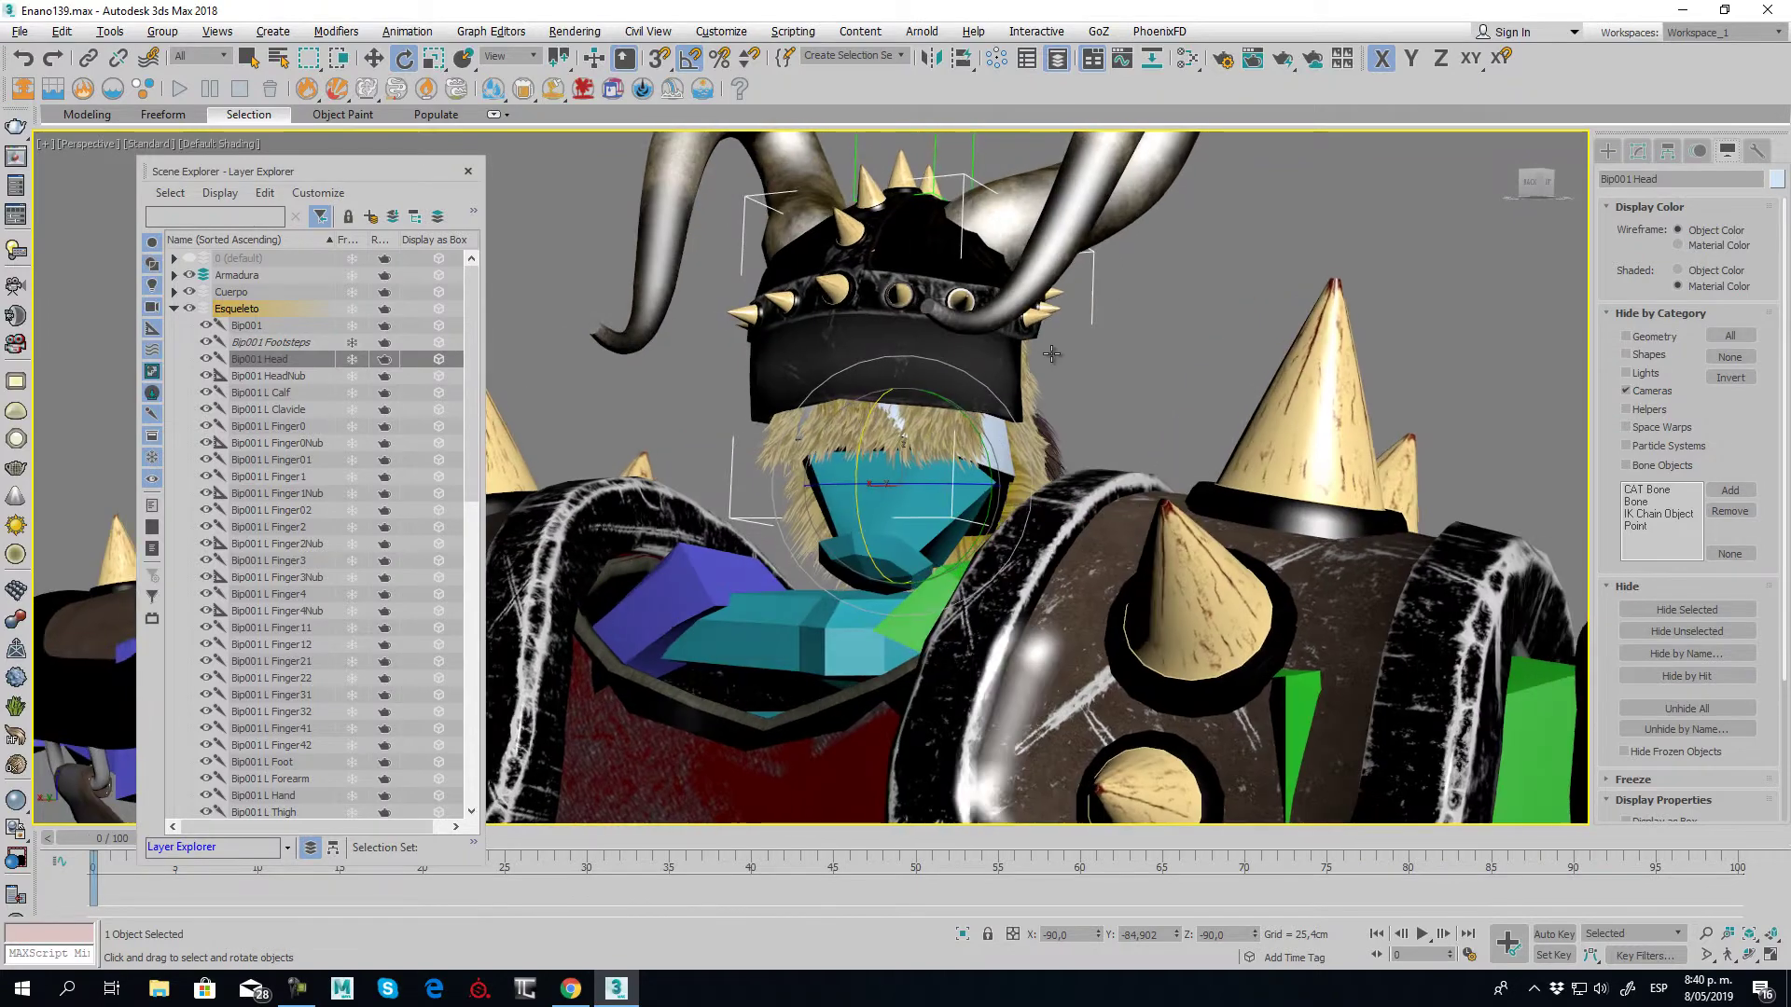
key(w)
click(828, 424)
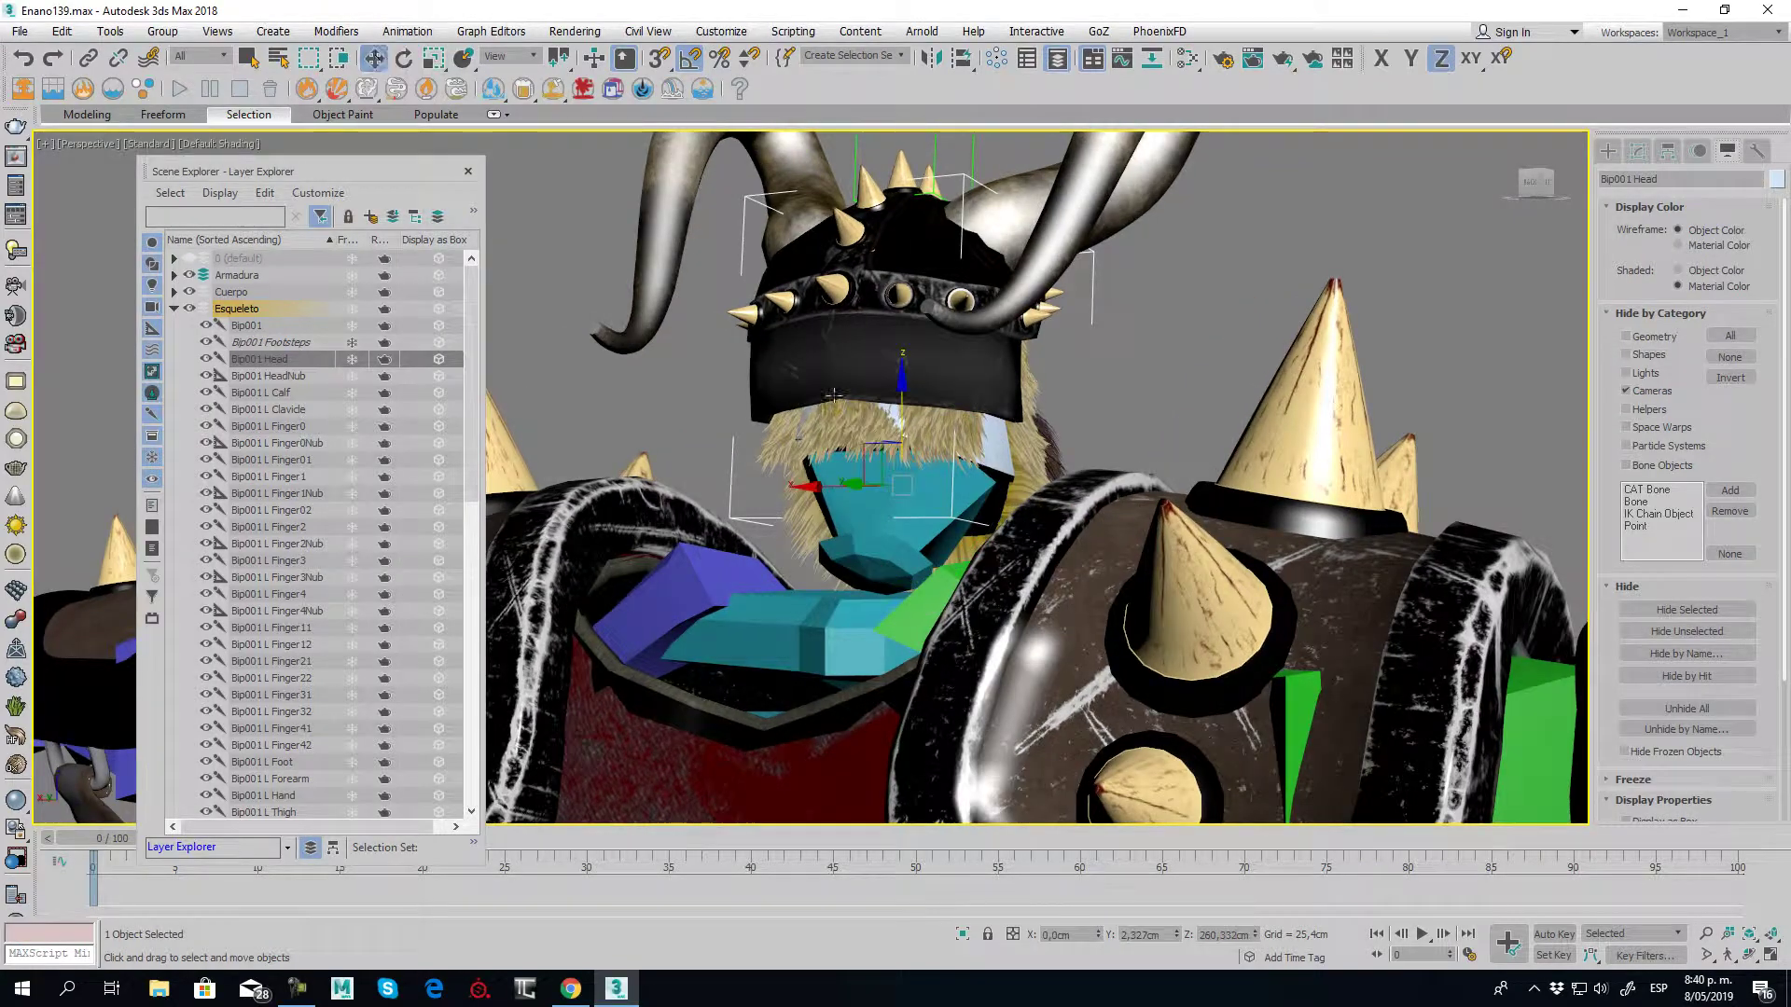
alt+middle_drag(829, 424, 597, 392)
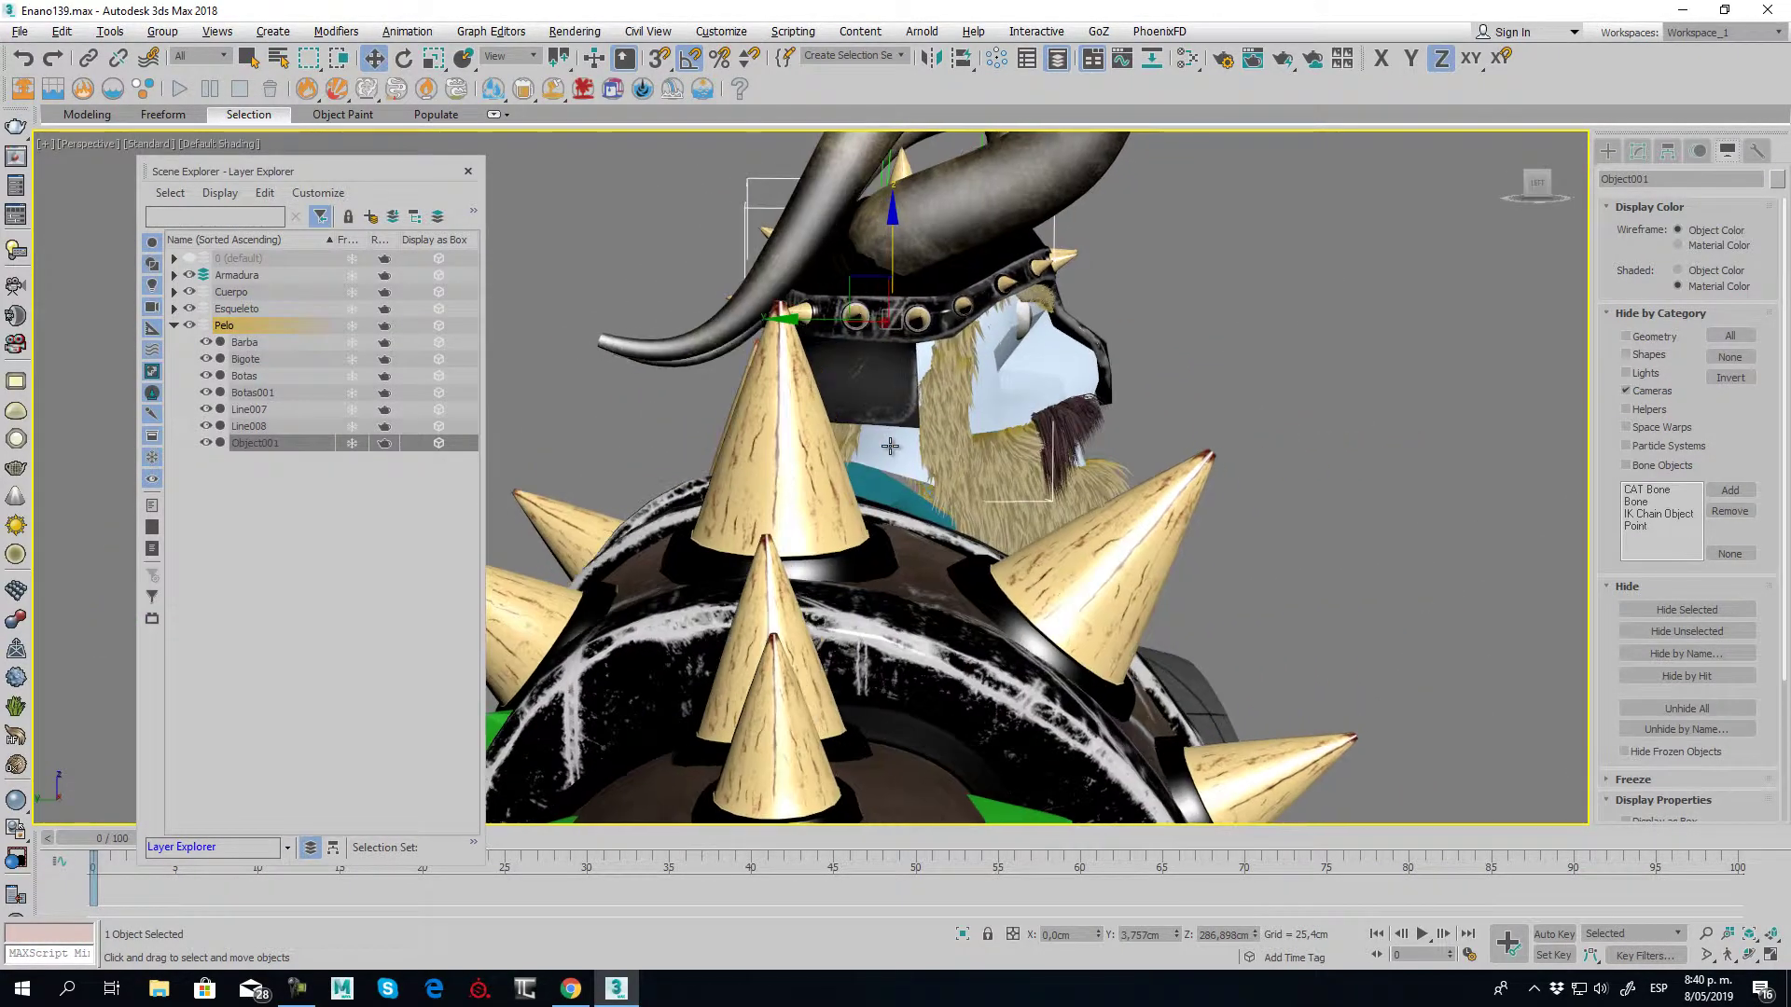
click(88, 58)
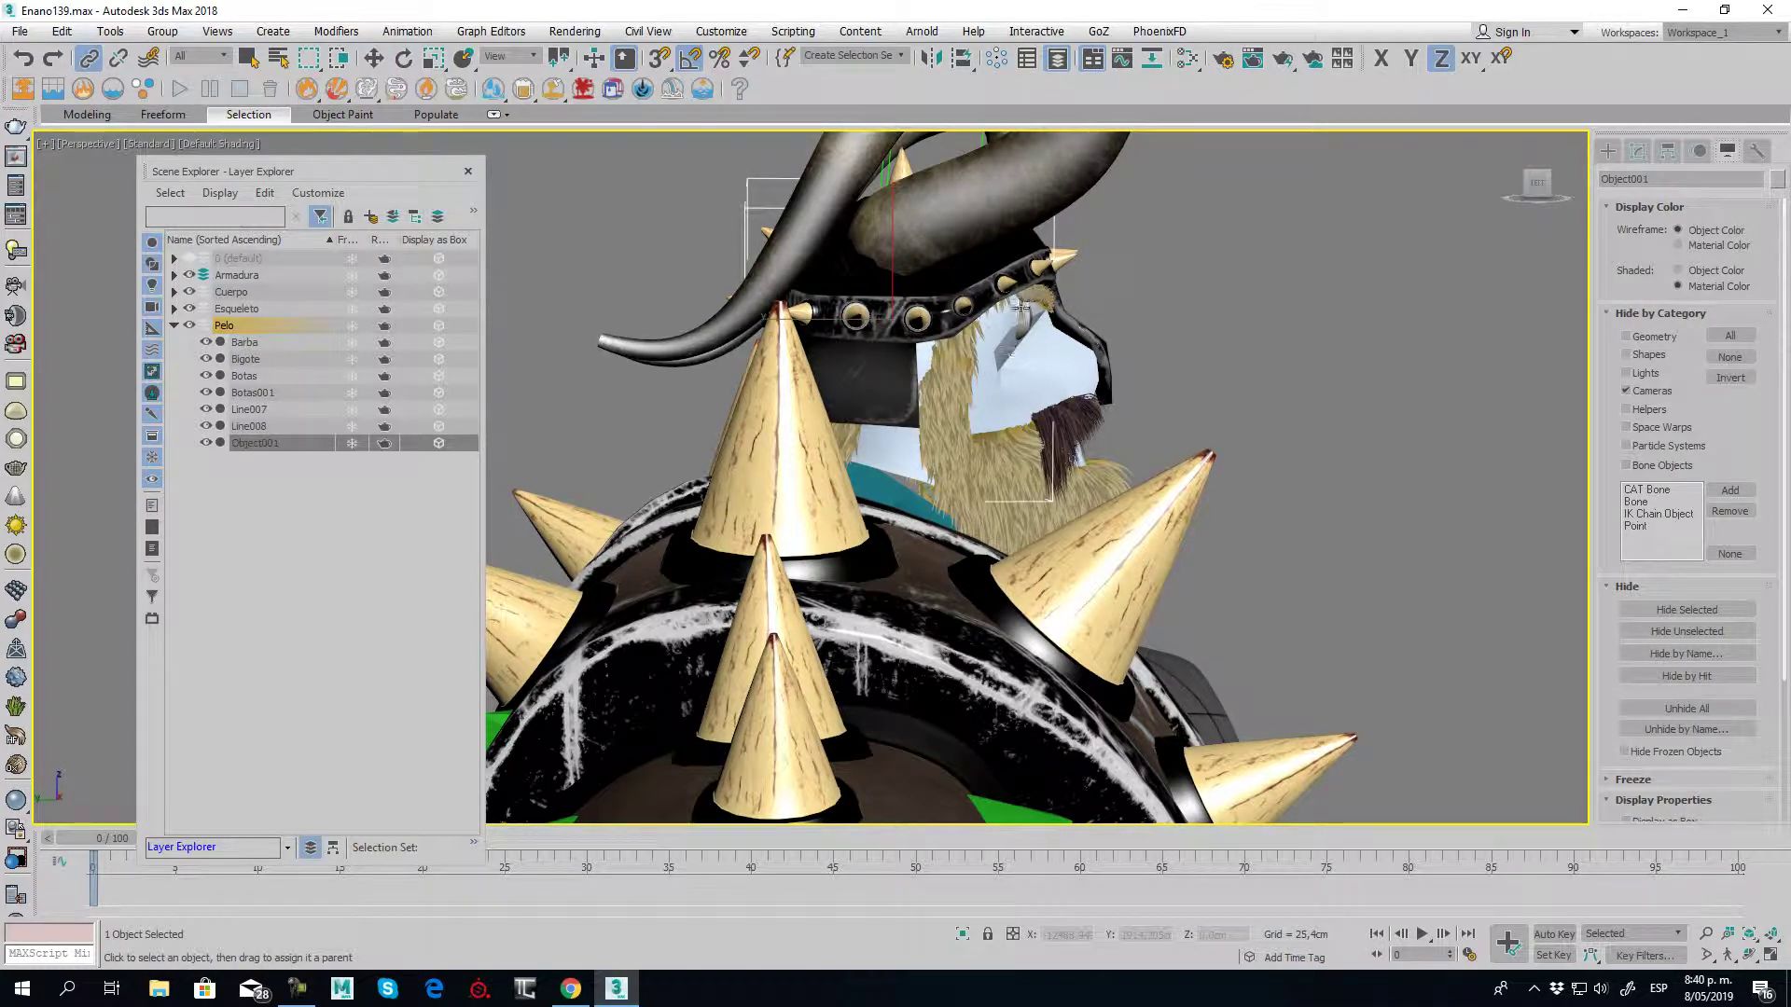
click(373, 58)
key(shift+z)
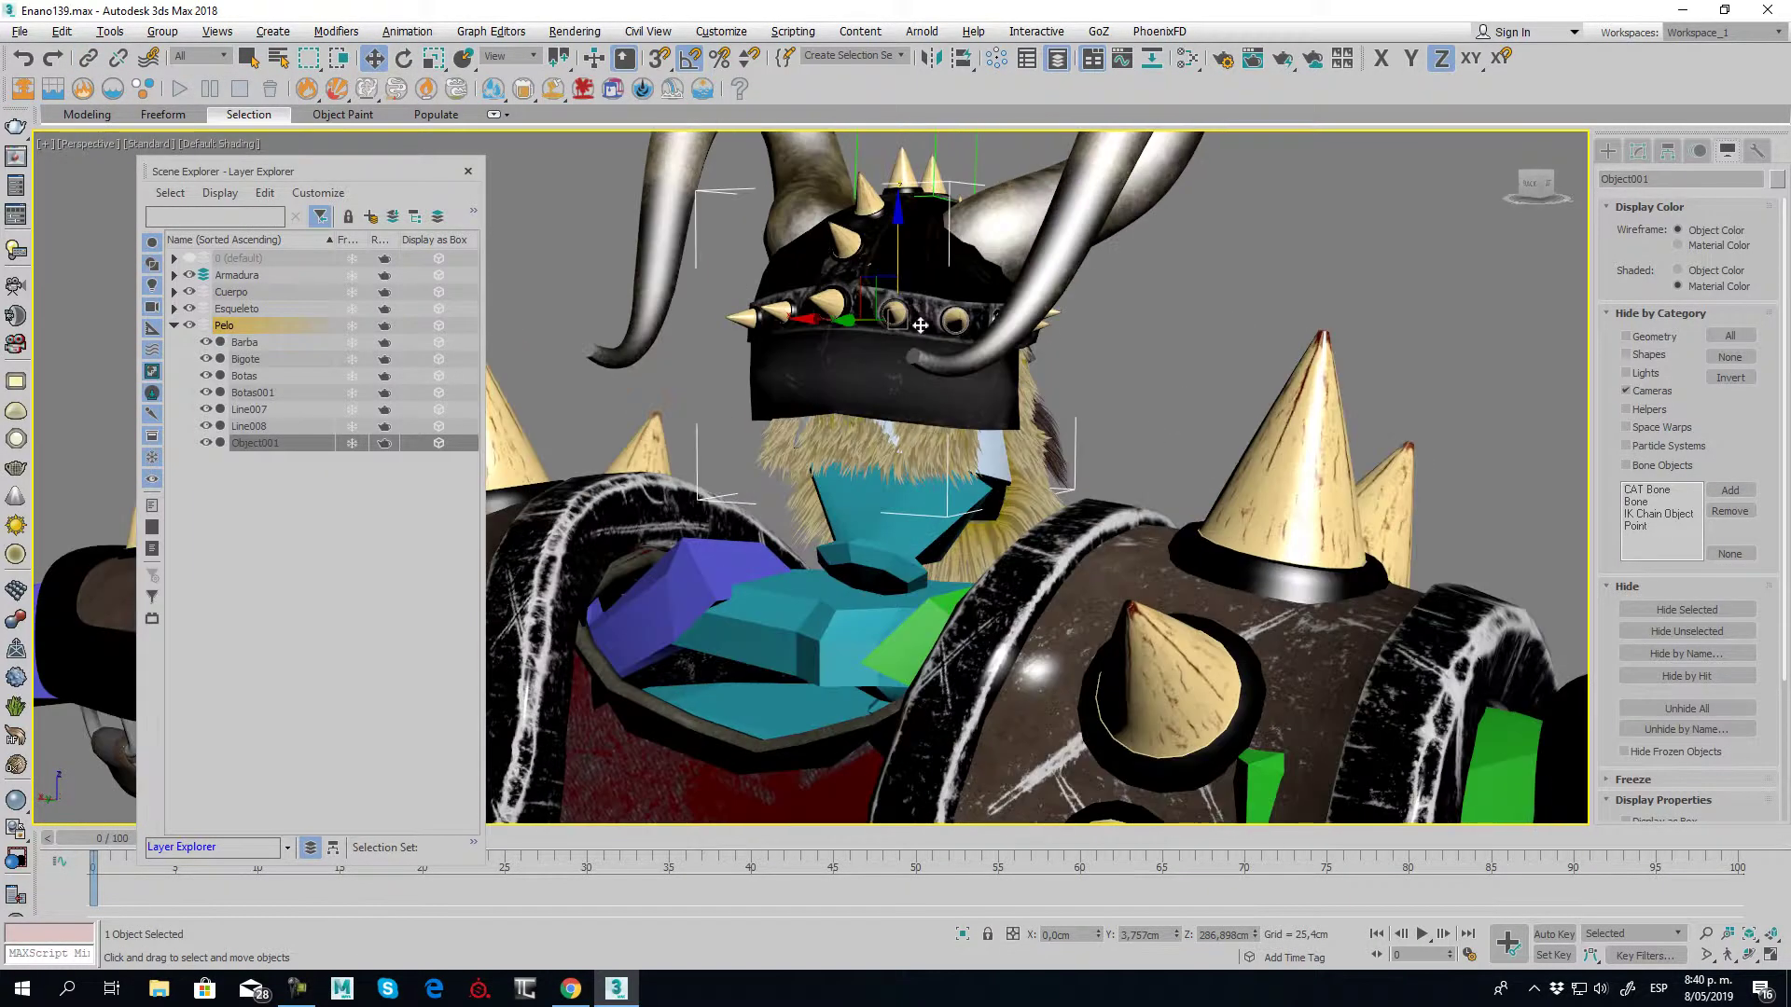
Hide the helmet Casco and check the beard Object001's link from the side
click(948, 271)
right_click(948, 270)
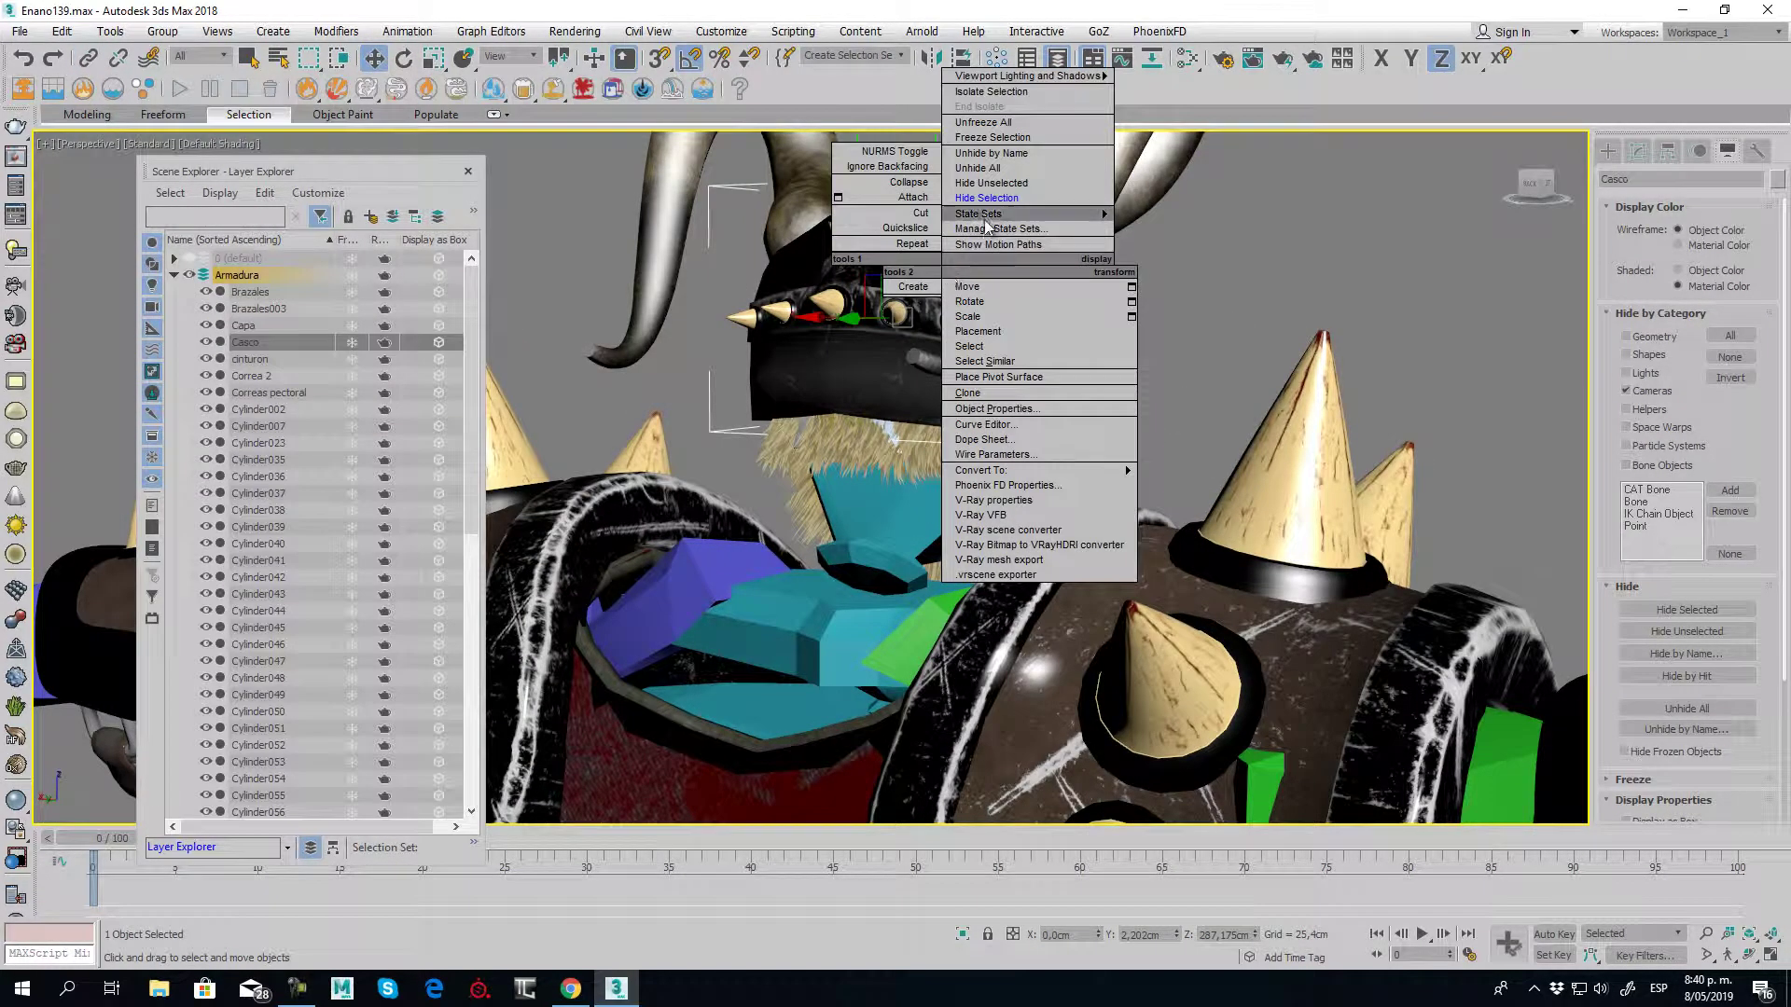
click(998, 198)
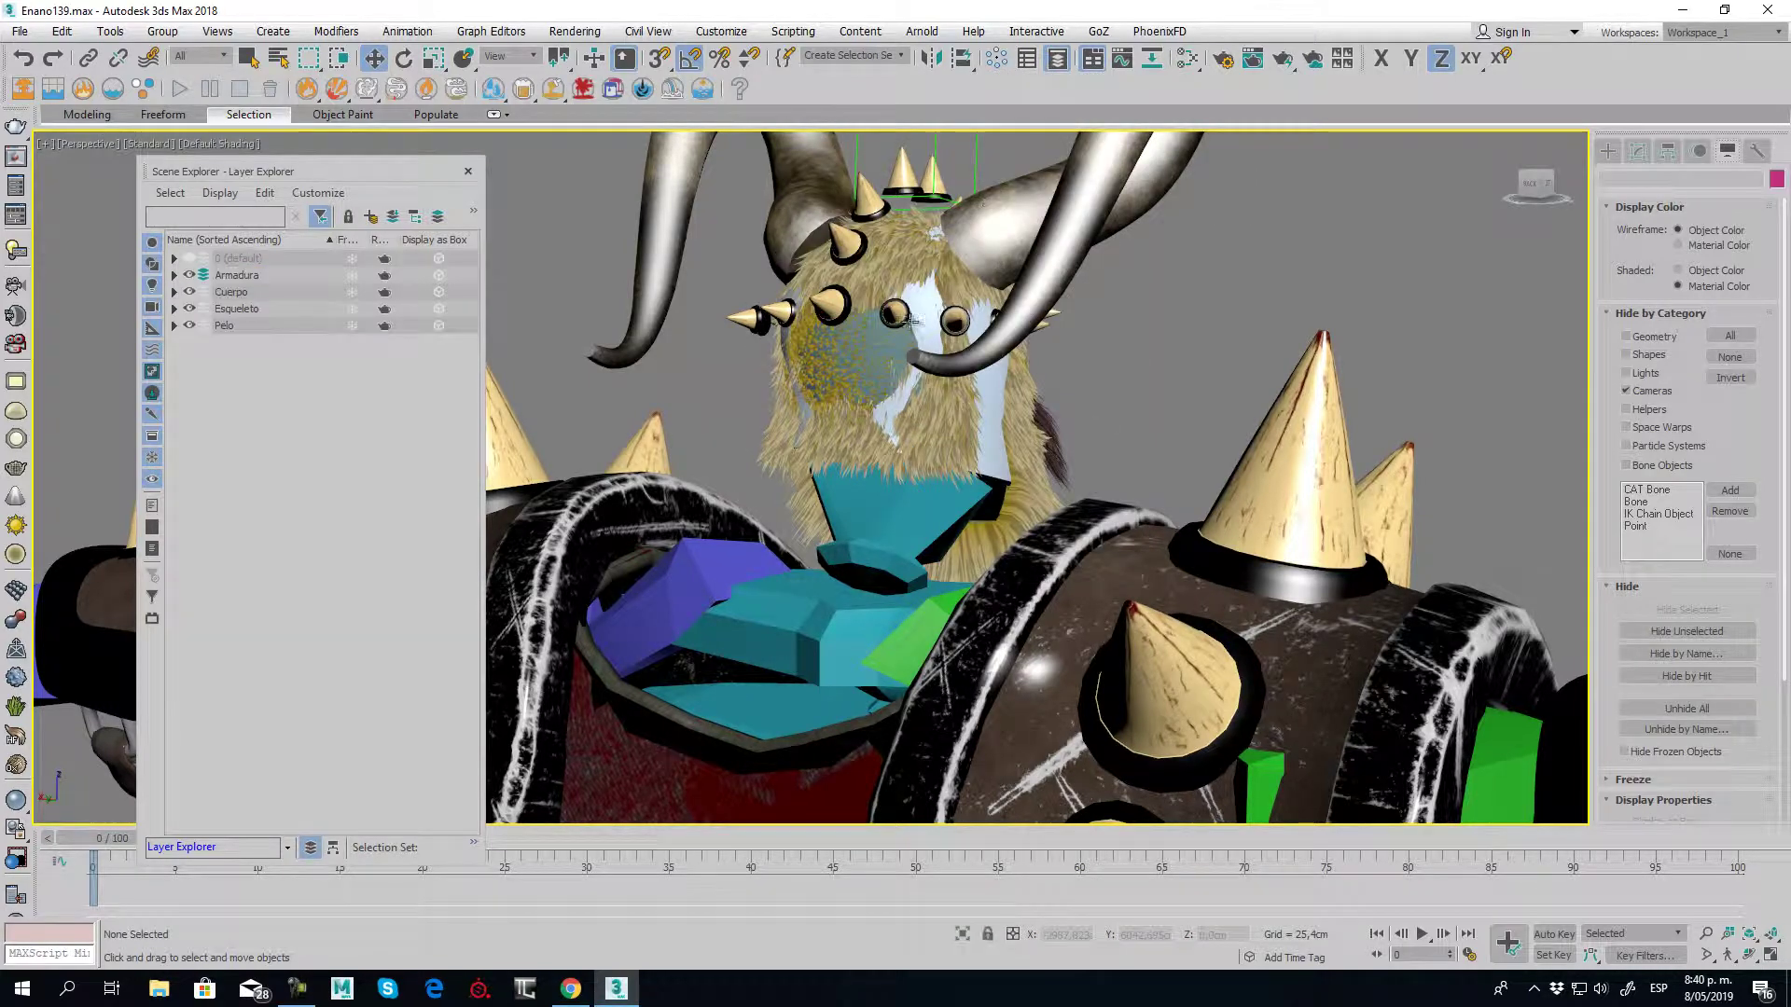
click(886, 252)
alt+middle_drag(1303, 352, 1157, 367)
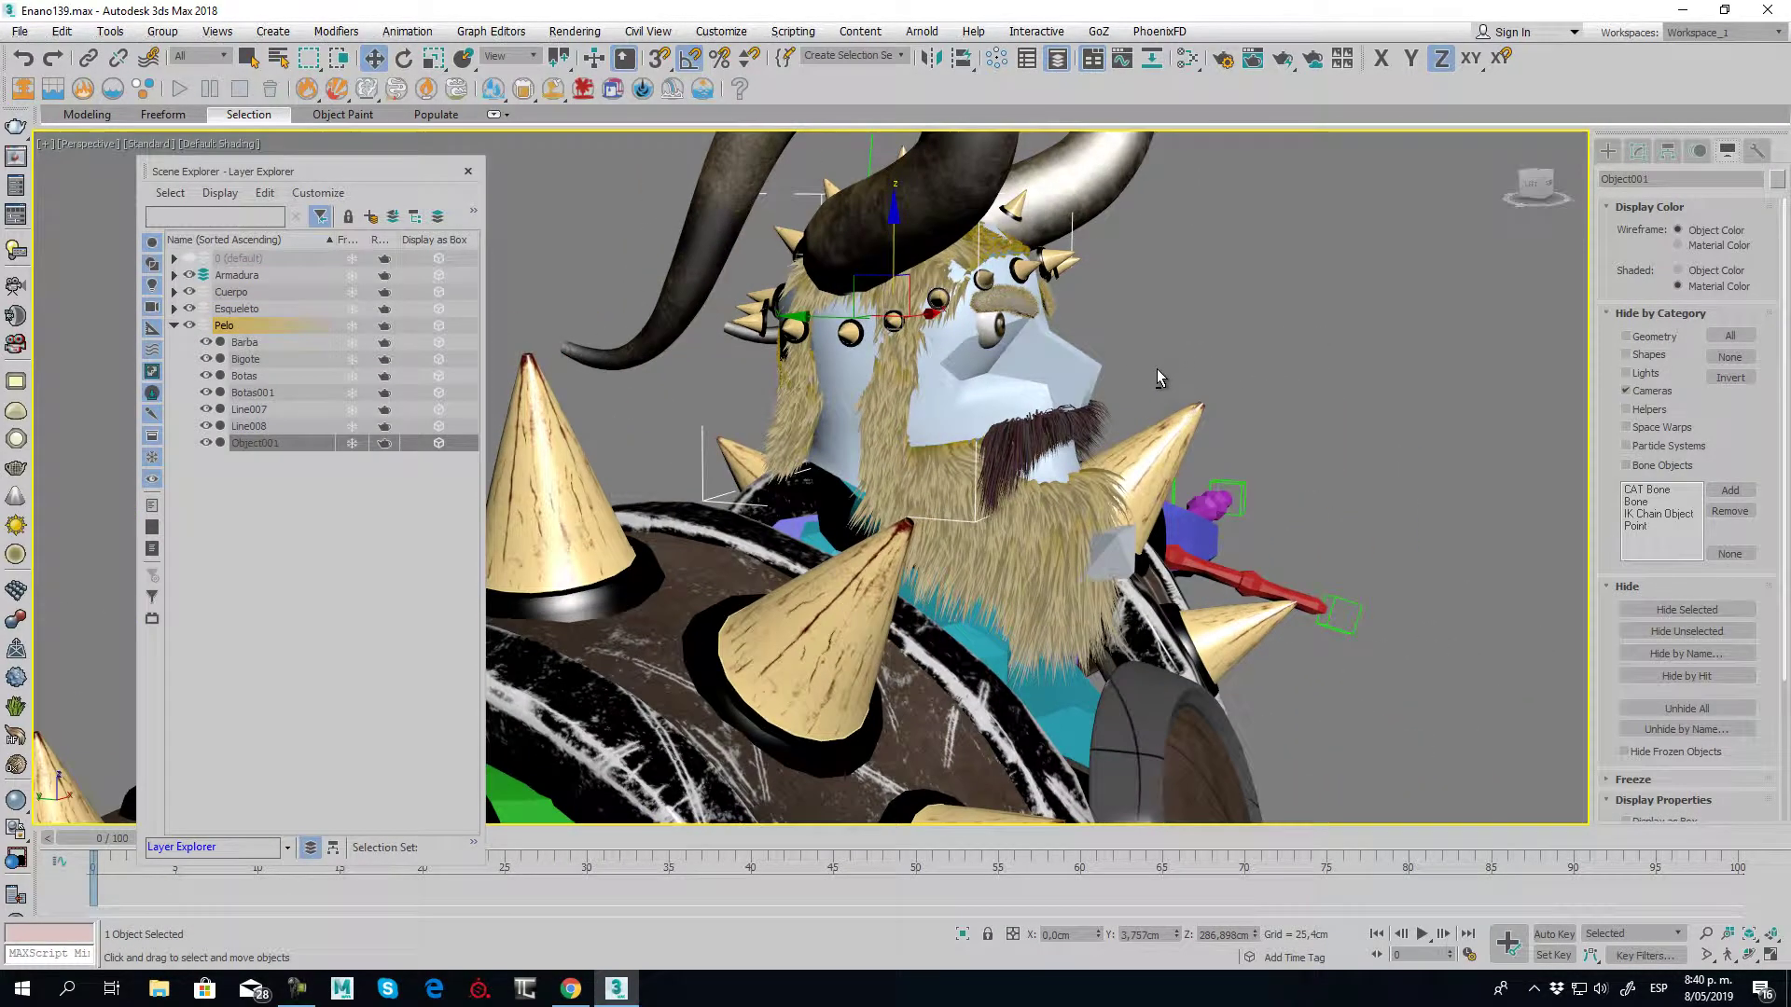
click(90, 59)
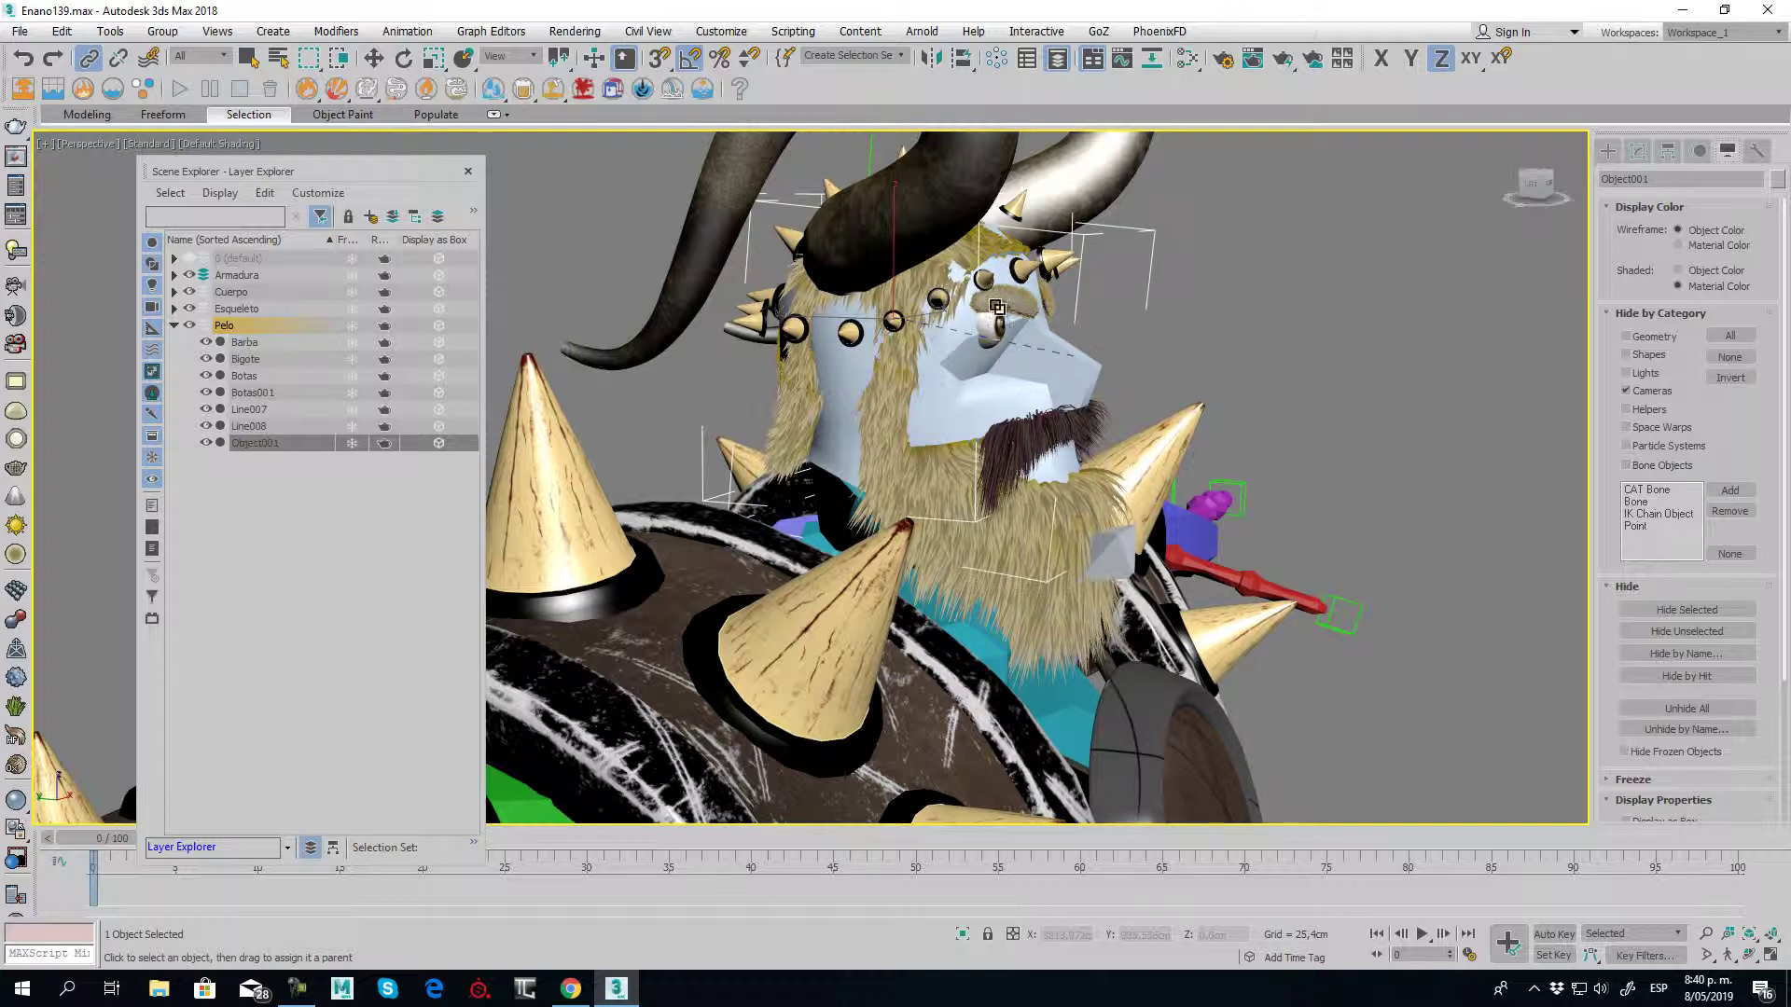
key(w)
click(1222, 339)
alt+middle_drag(1222, 339, 1168, 328)
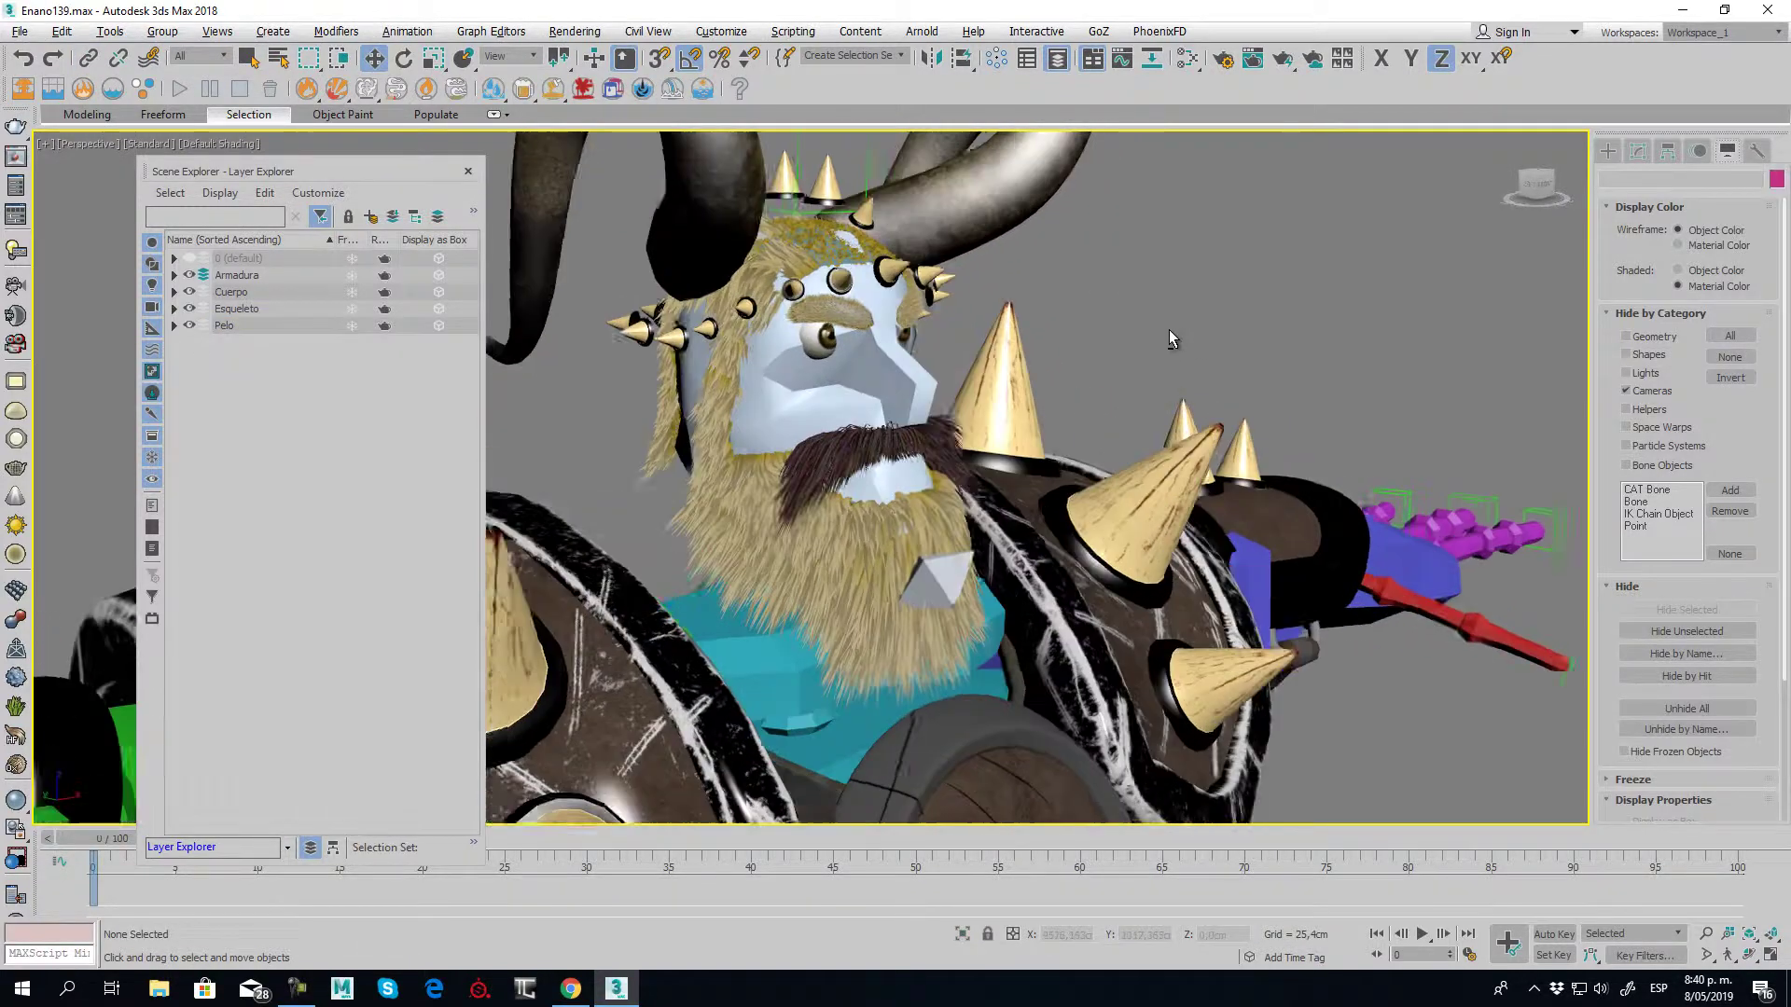
Select the hair strands Line007 and Line008 and check their link to the head
click(809, 309)
mouse_move(914, 341)
alt+middle_down()
mouse_move(987, 360)
mouse_move(941, 311)
alt+middle_up()
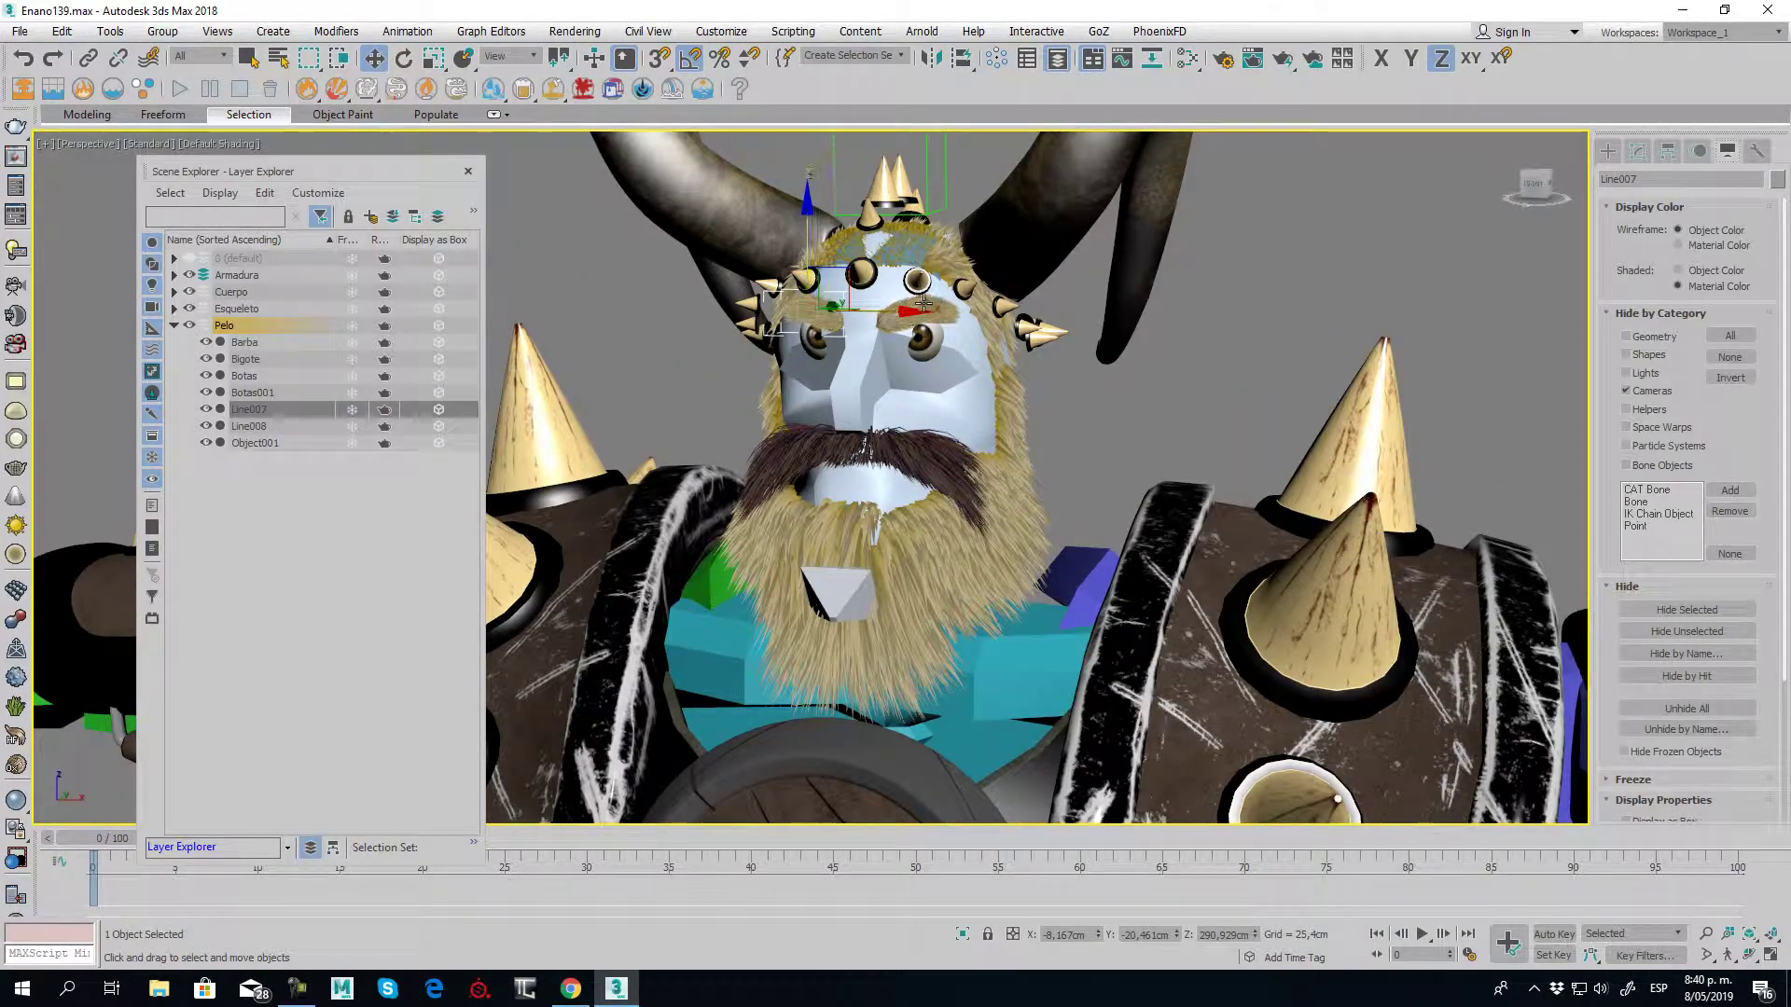
ctrl+click(923, 303)
click(90, 58)
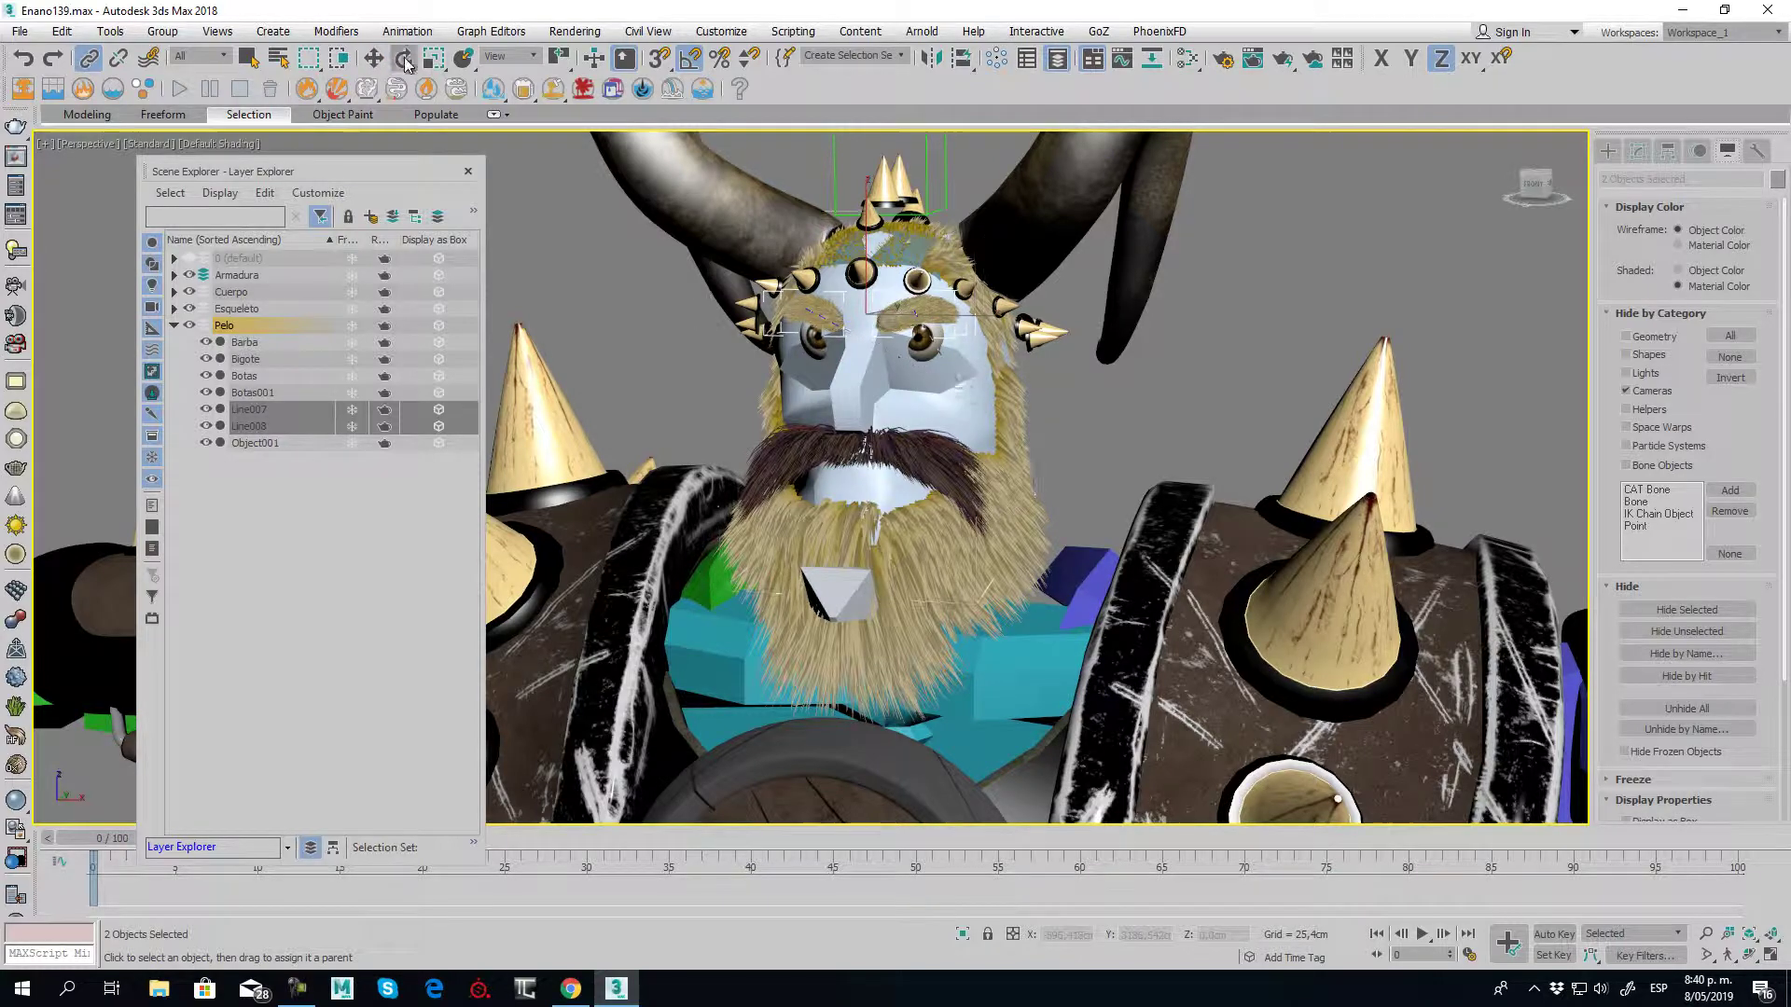
click(373, 58)
click(1341, 304)
mouse_move(1340, 304)
alt+middle_down()
mouse_move(1039, 431)
mouse_move(1366, 270)
alt+middle_up()
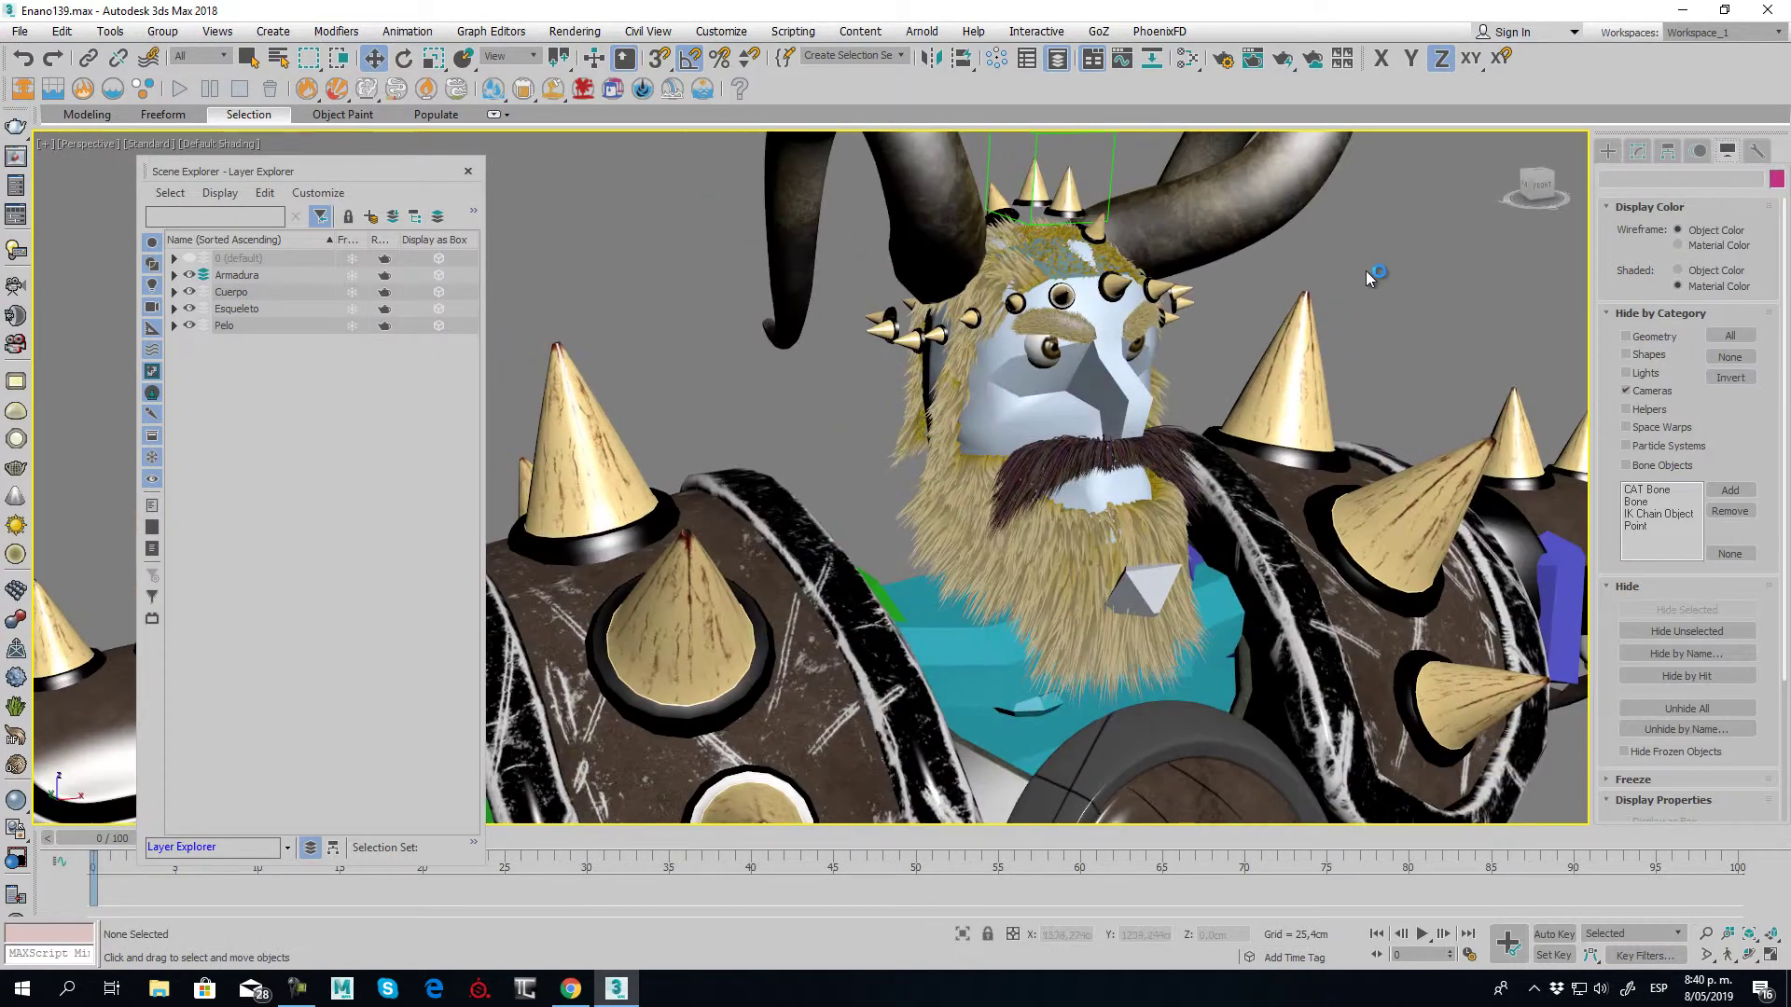
Unhide all objects, including hidden layers, and view the dwarf's face close up
right_click(1366, 271)
click(1411, 178)
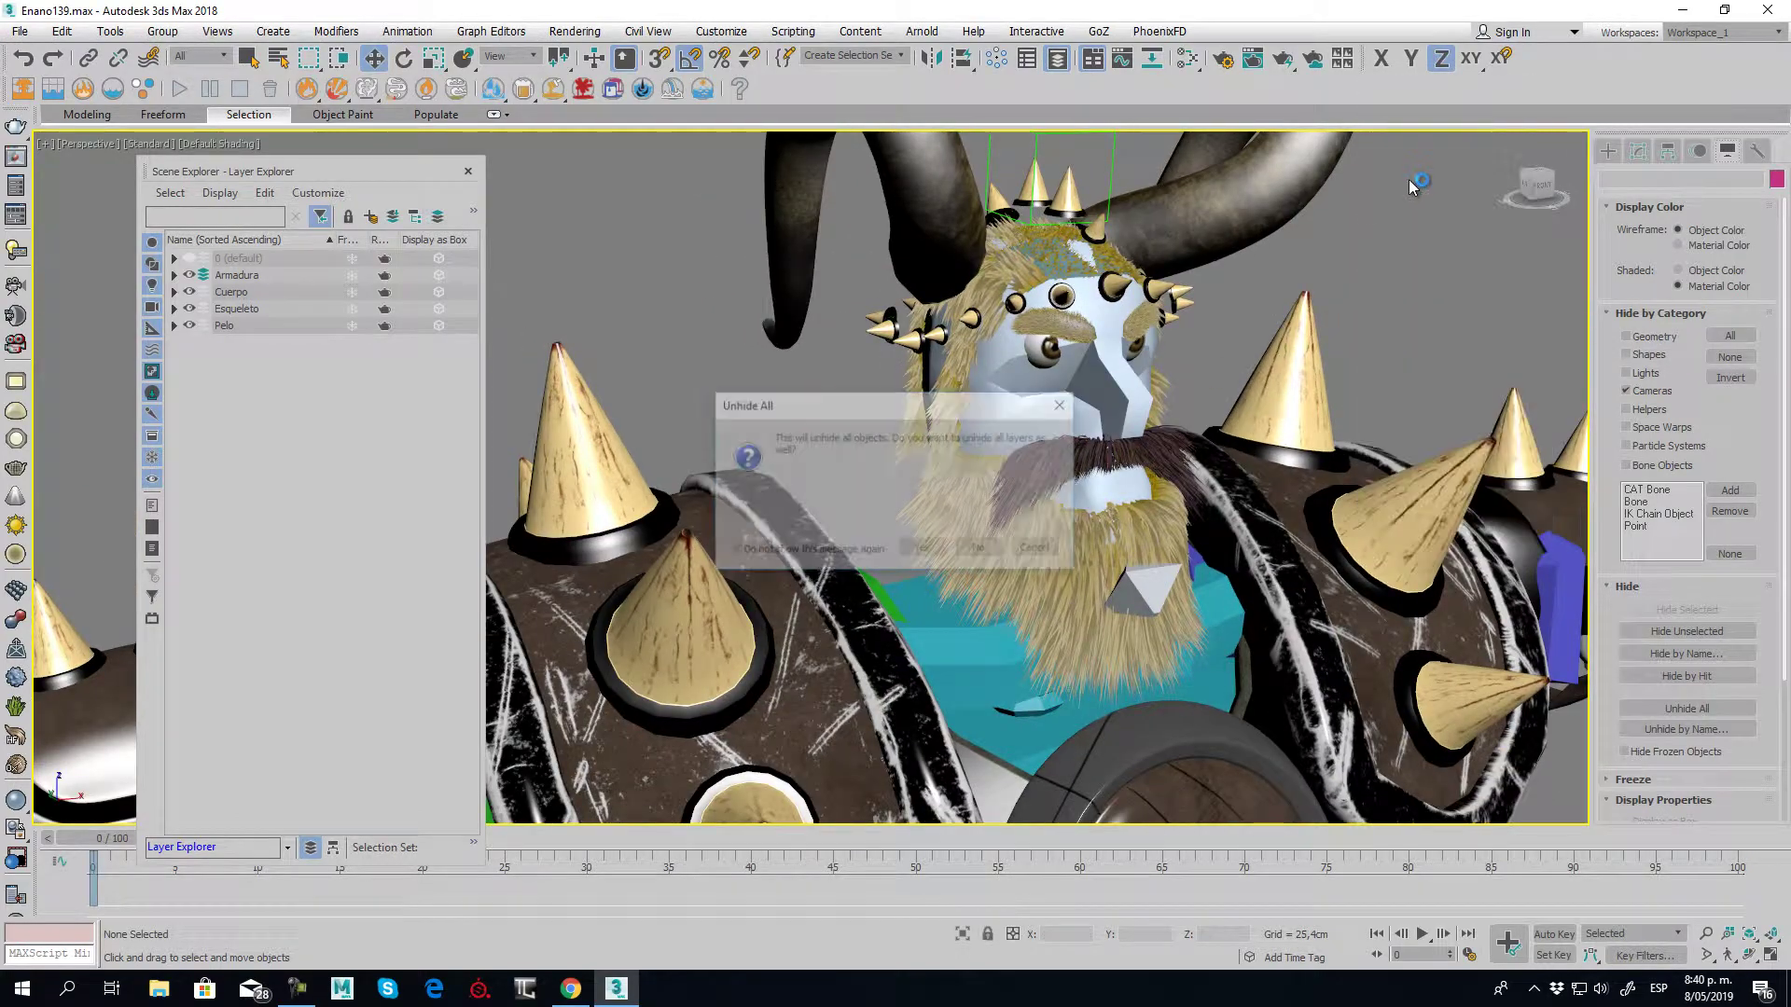
click(933, 548)
mouse_move(1272, 292)
alt+middle_down()
mouse_move(1134, 411)
mouse_move(709, 438)
alt+middle_up()
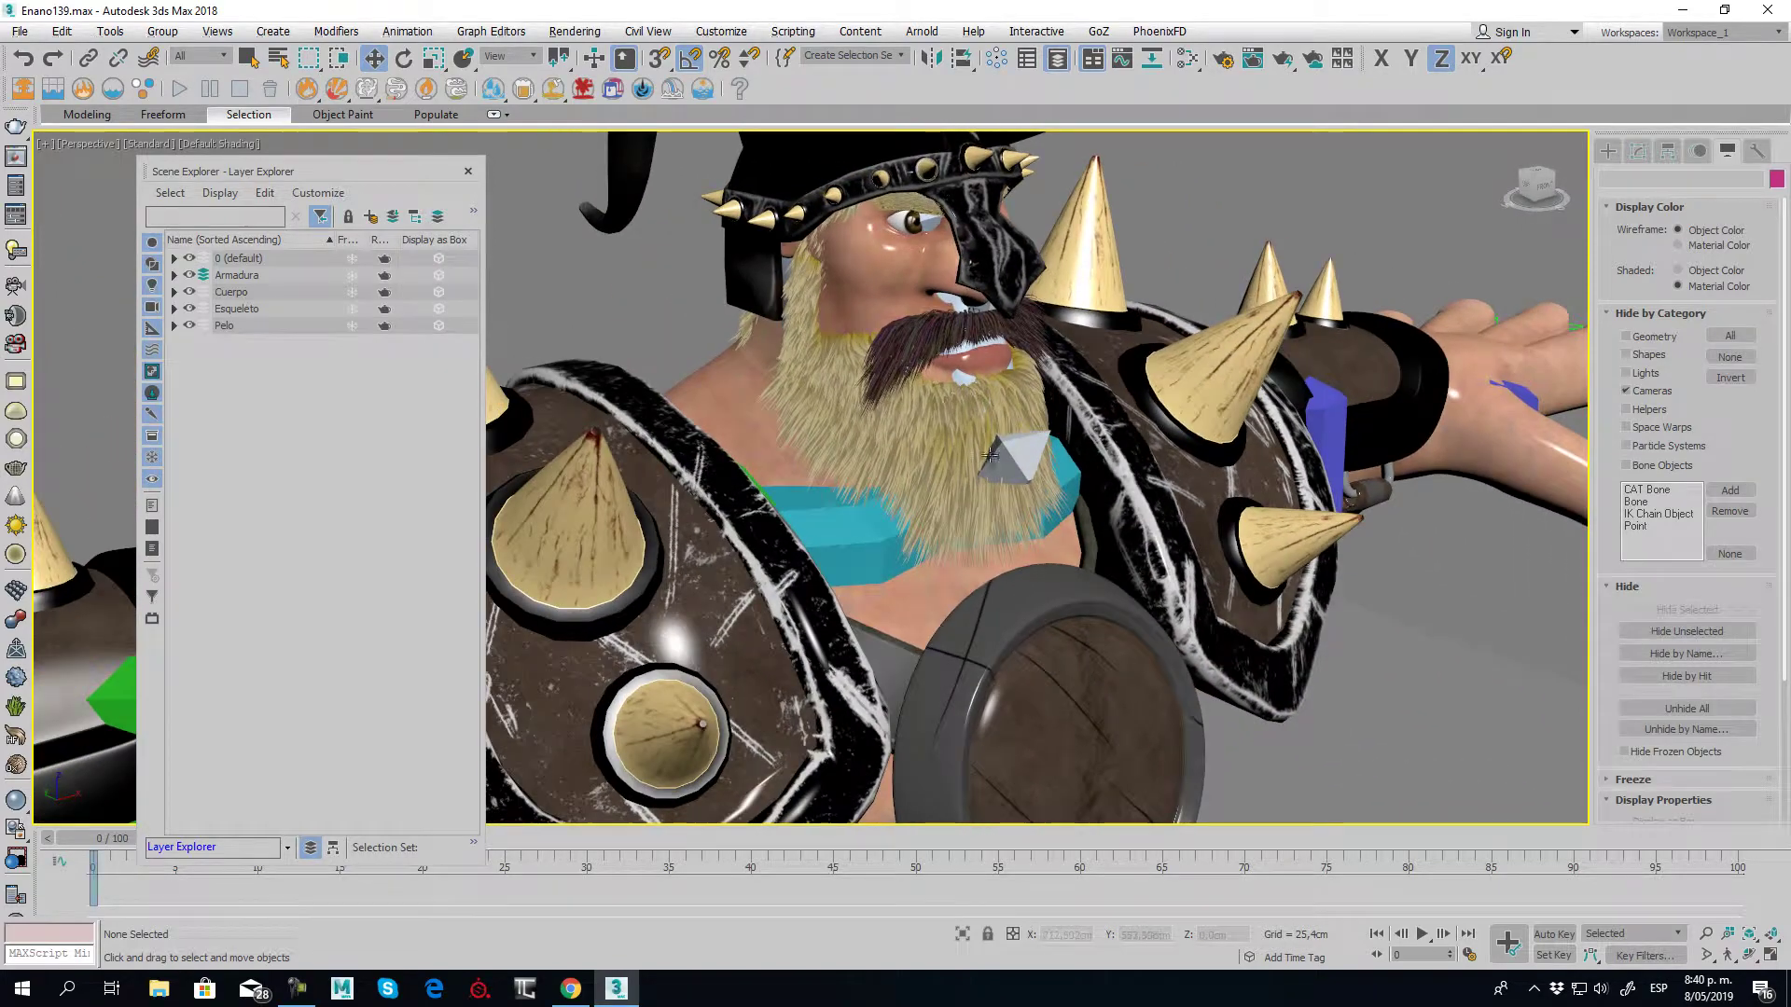
Toggle the Pelo layer off and on, then select Bip001 Head for rotation
click(190, 325)
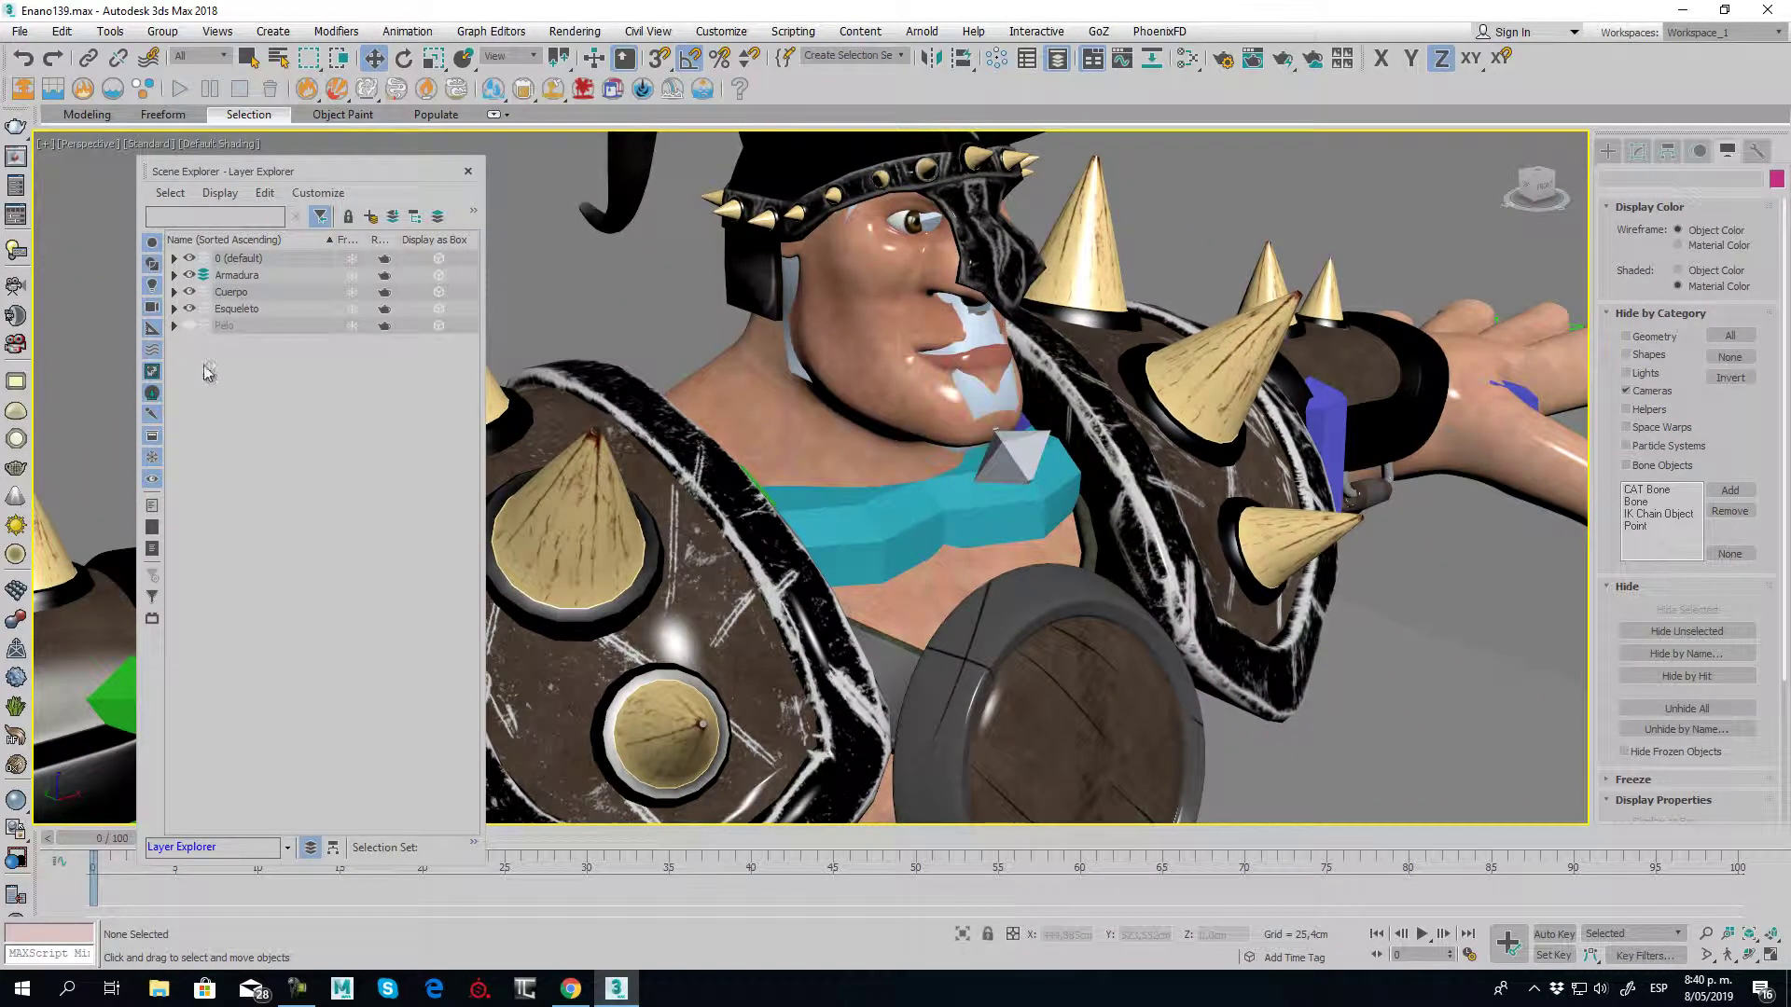
click(189, 325)
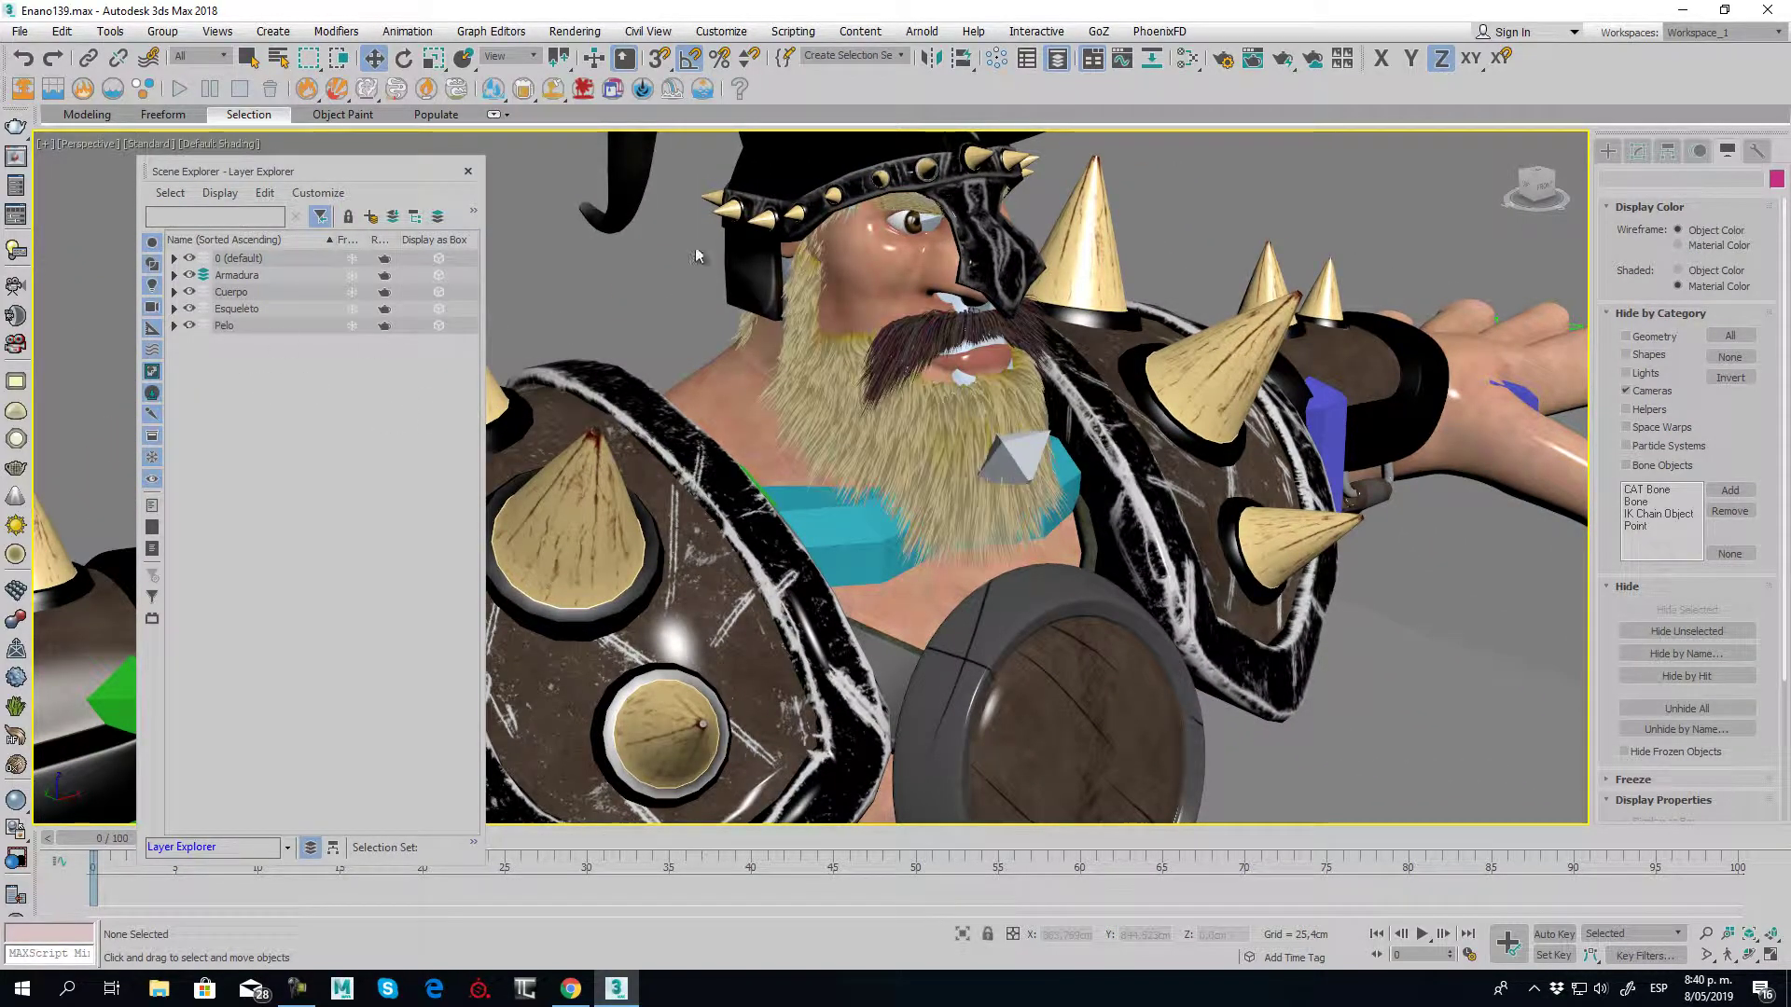
click(930, 220)
key(e)
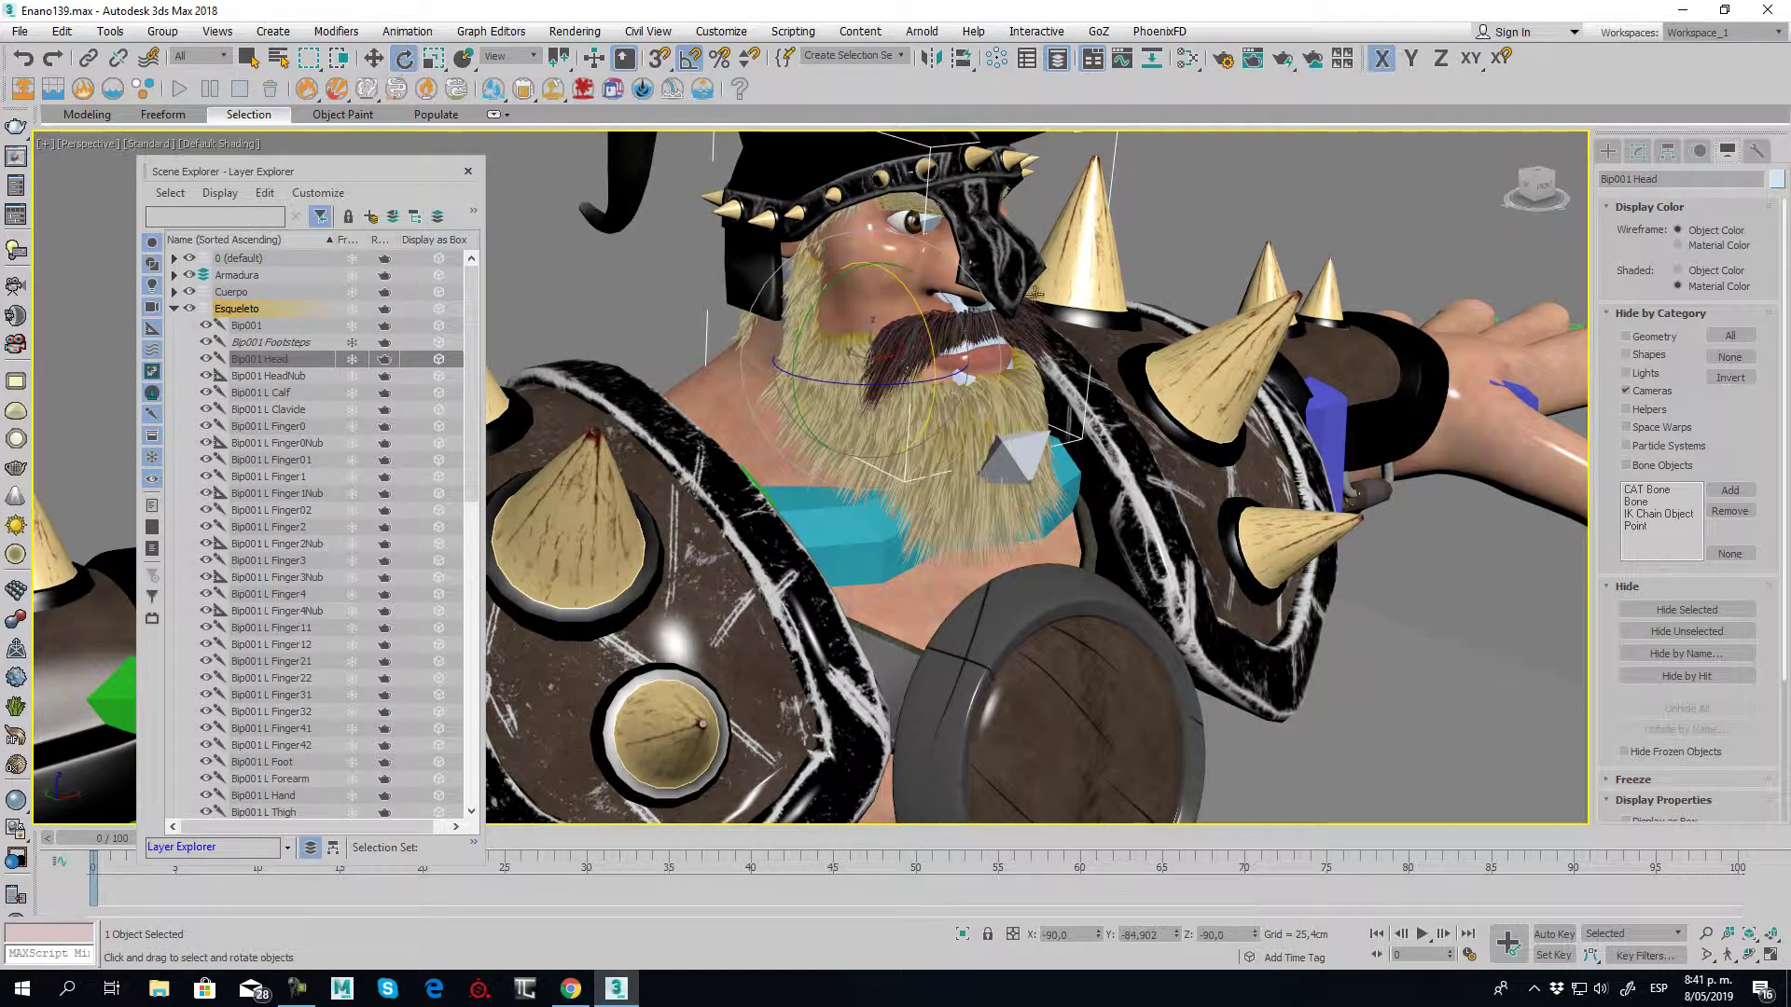
mouse_move(904, 307)
mouse_down()
mouse_move(893, 343)
mouse_move(938, 276)
mouse_move(932, 350)
mouse_up()
drag(917, 298, 936, 336)
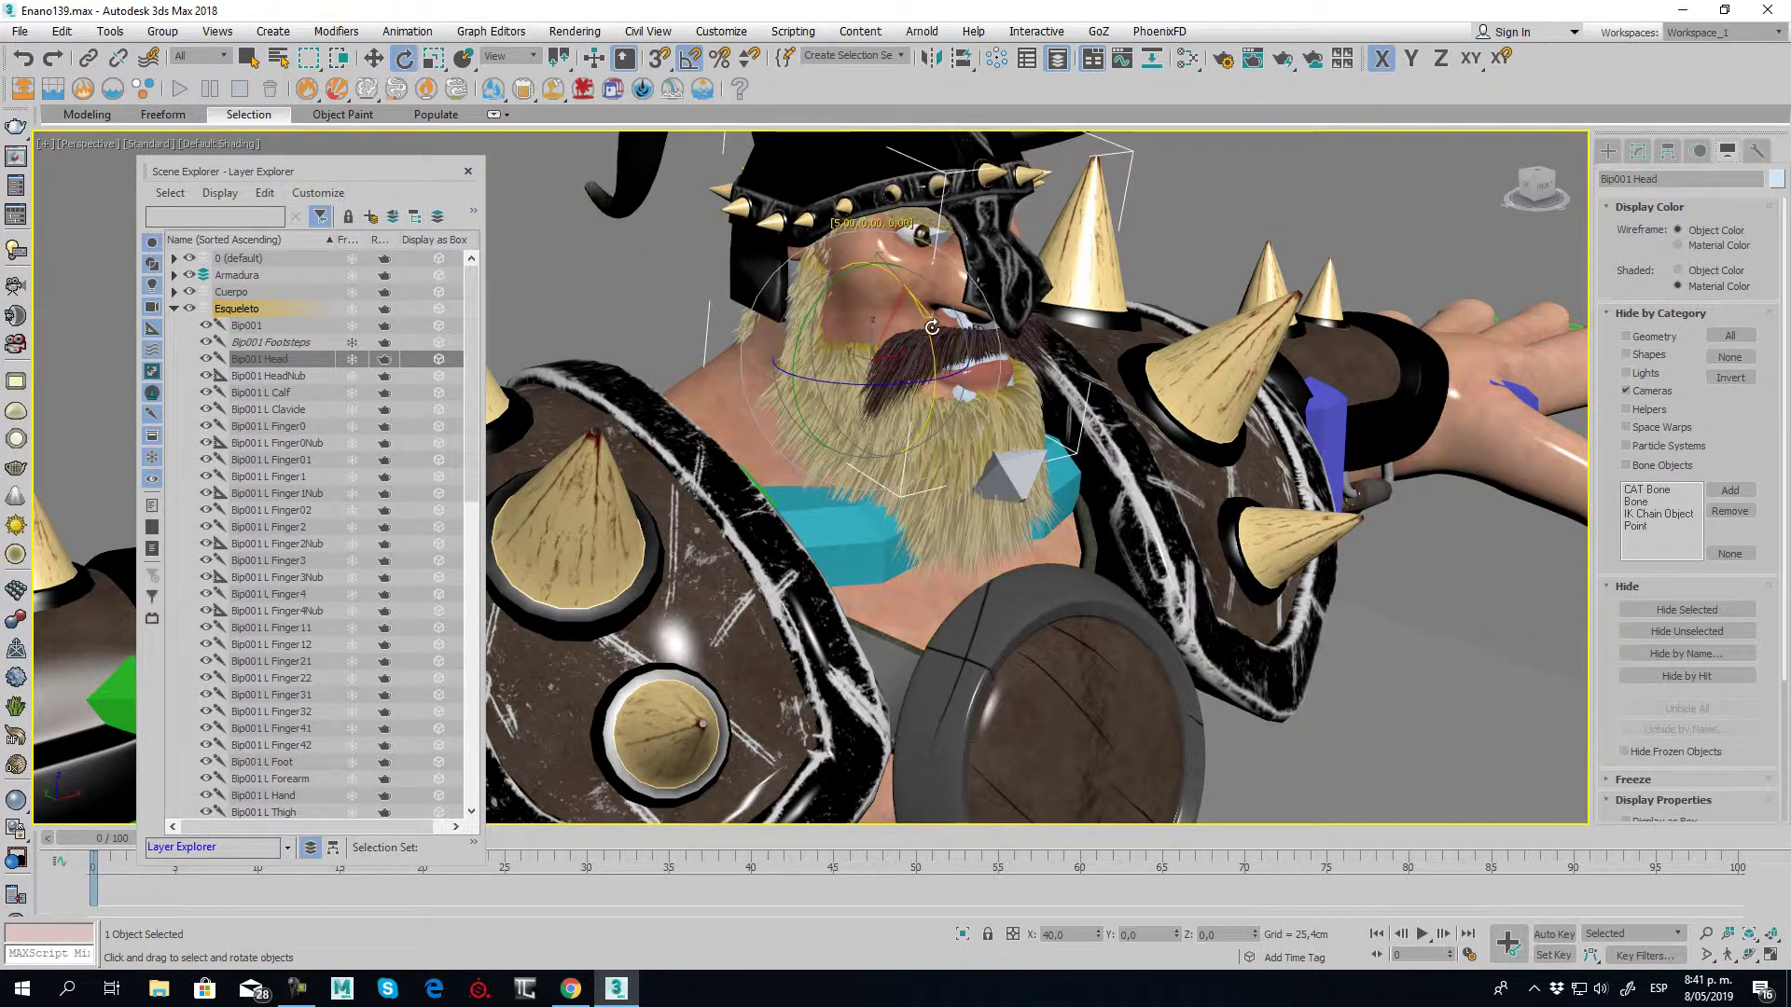
drag(915, 241, 925, 256)
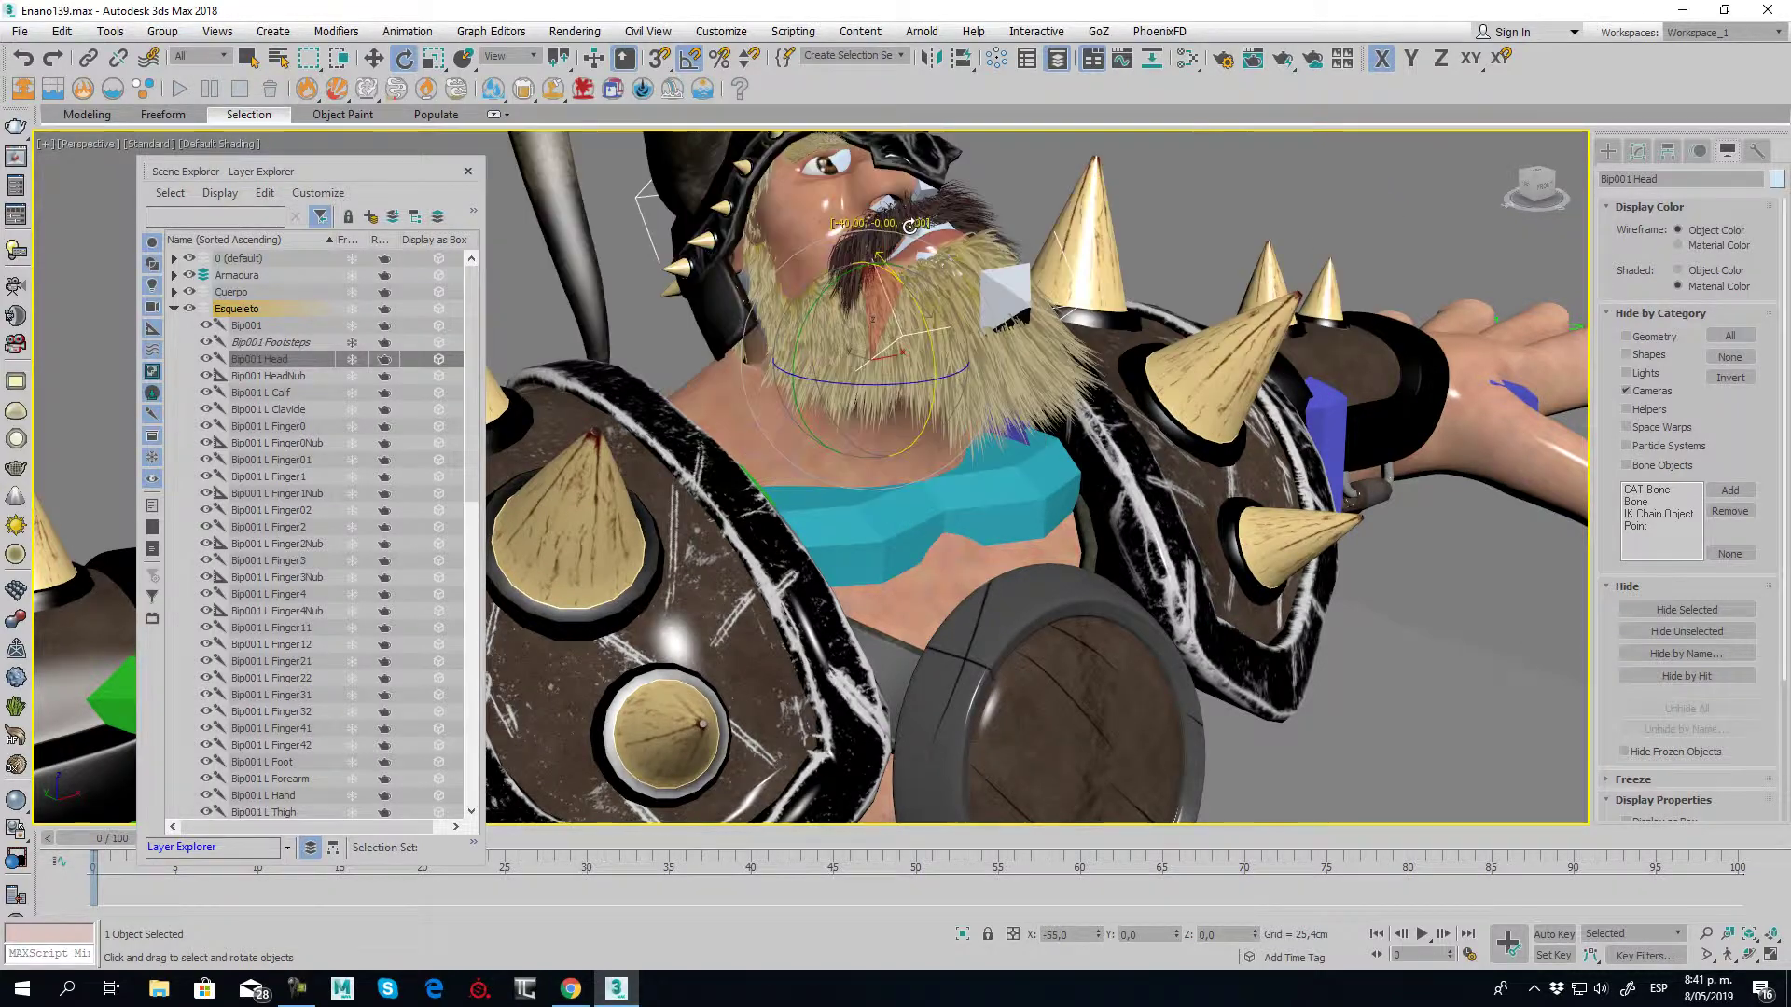
key(ctrl+z)
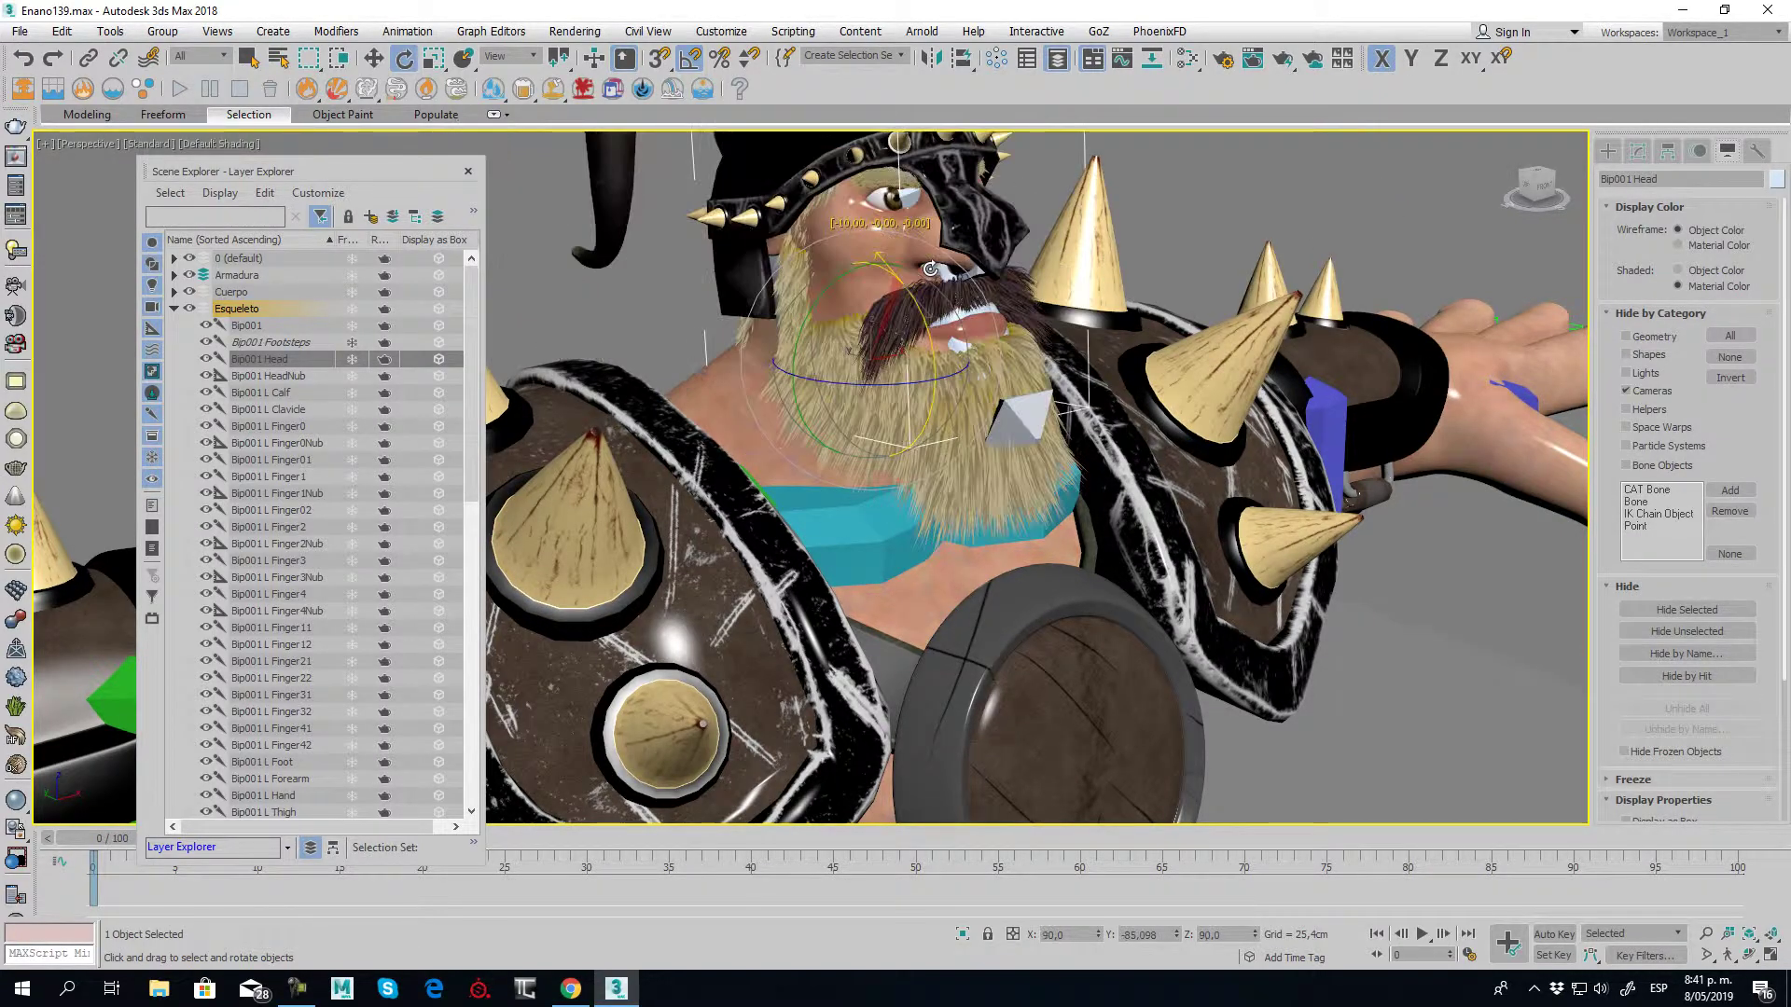
key(ctrl+z)
scroll(1273, 496, down, 3)
scroll(1273, 496, down, 3)
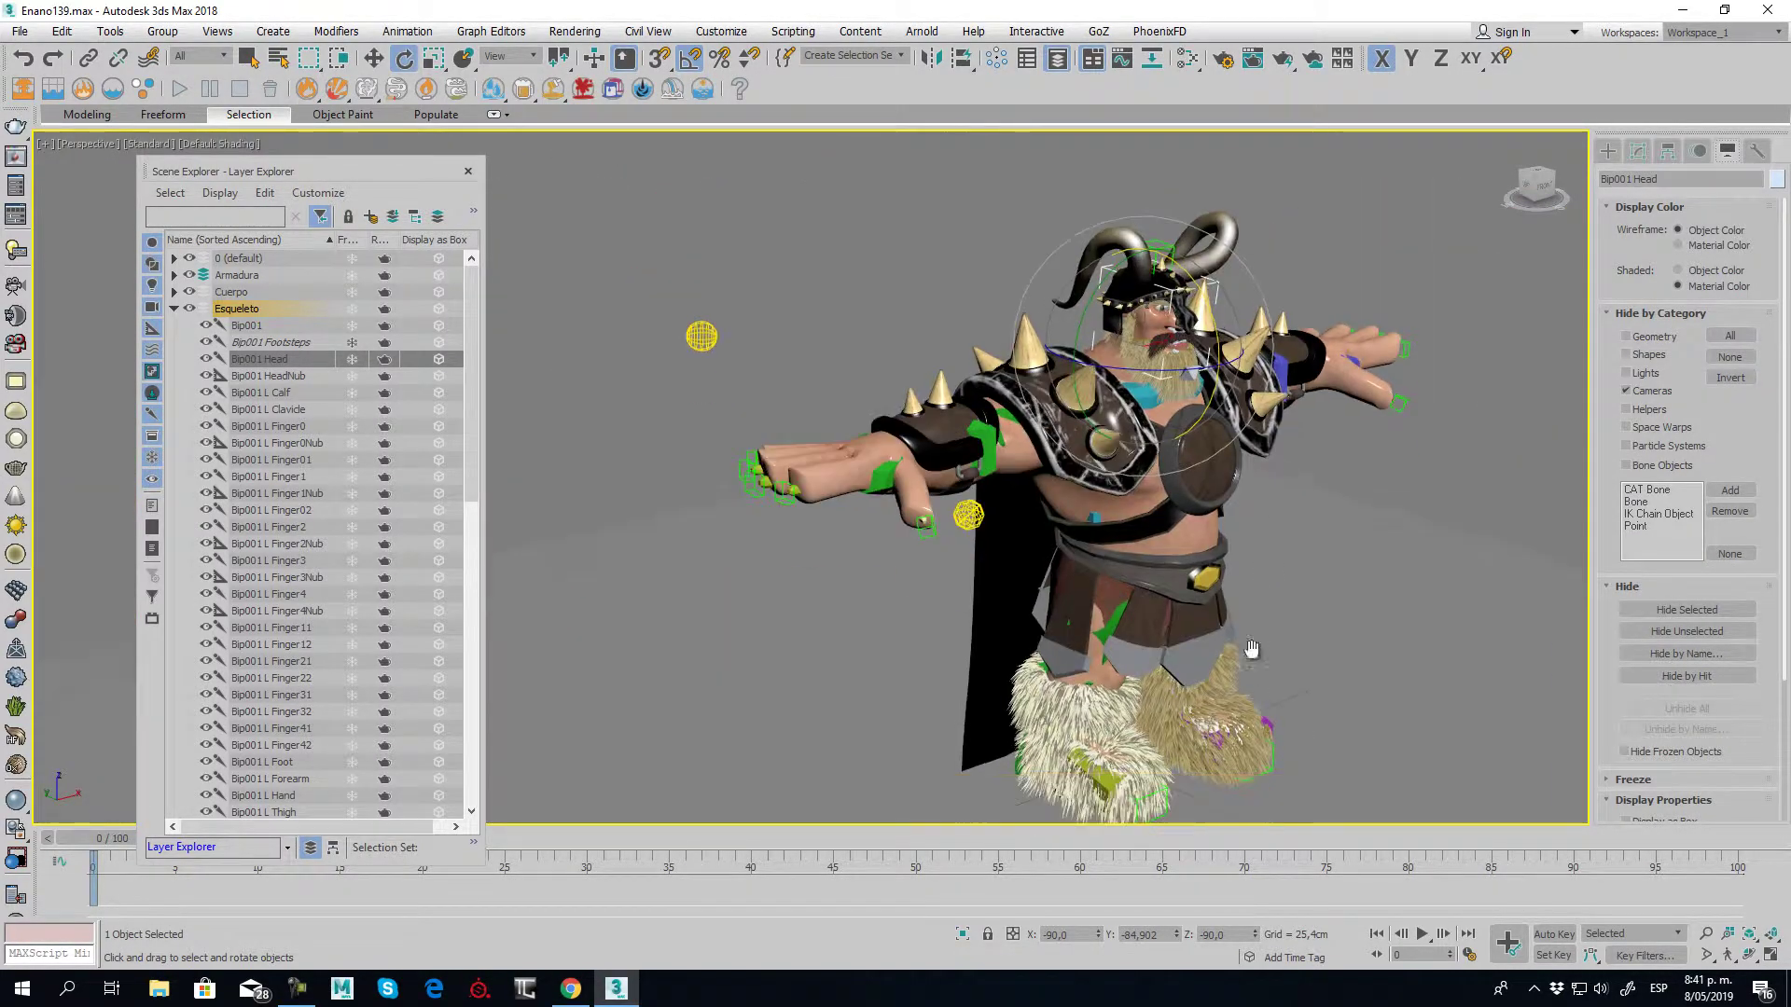
scroll(1026, 653, up, 3)
scroll(1005, 584, up, 3)
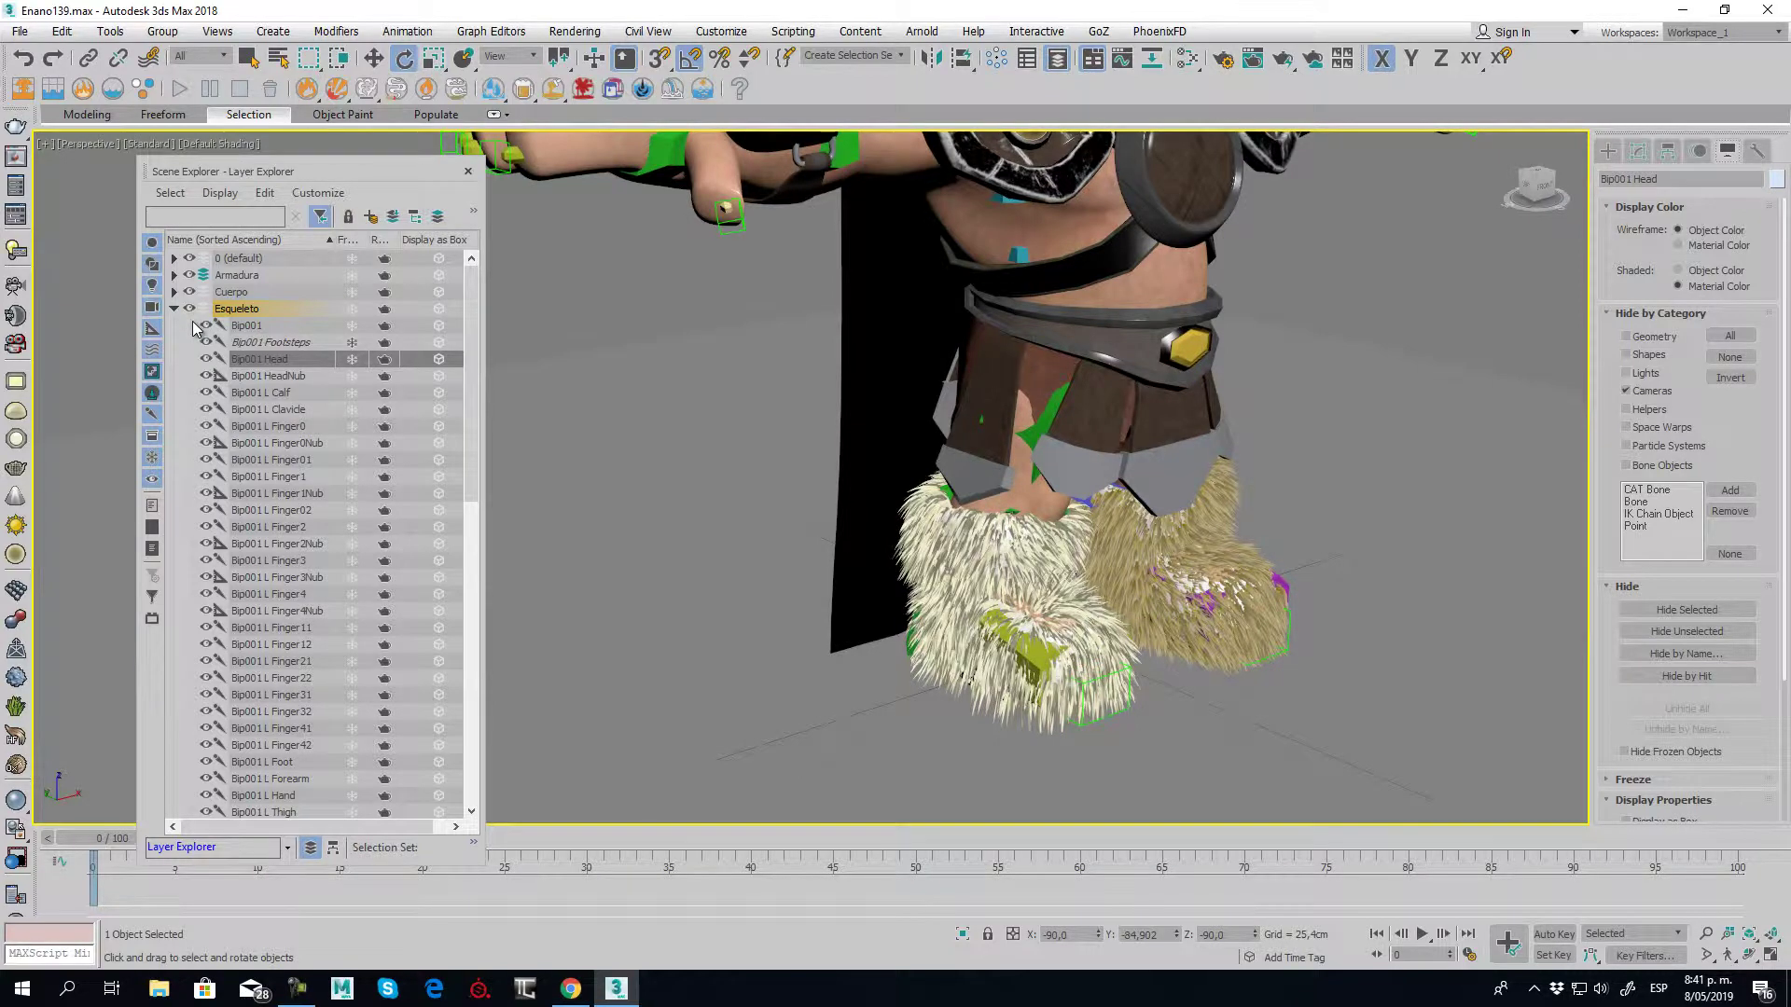
Hide the Esqueleto layer, turn off fur on both boots, and delete Botas001's Cloth modifier
click(190, 308)
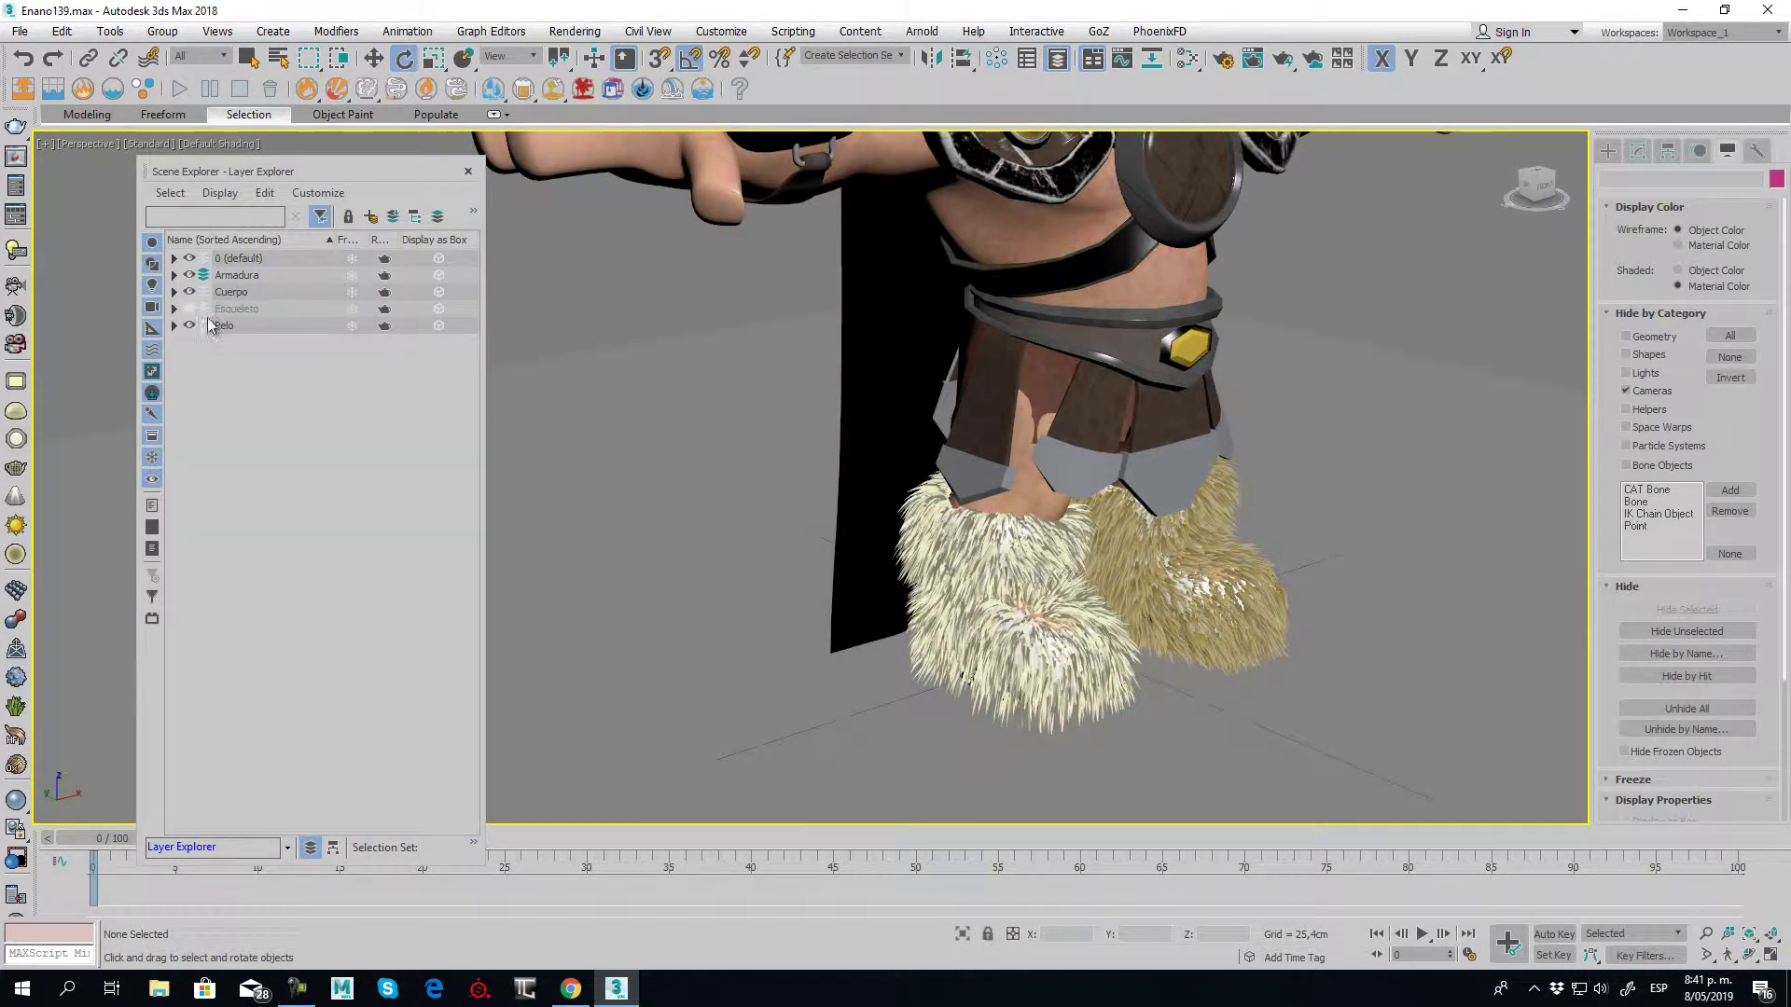
click(1011, 571)
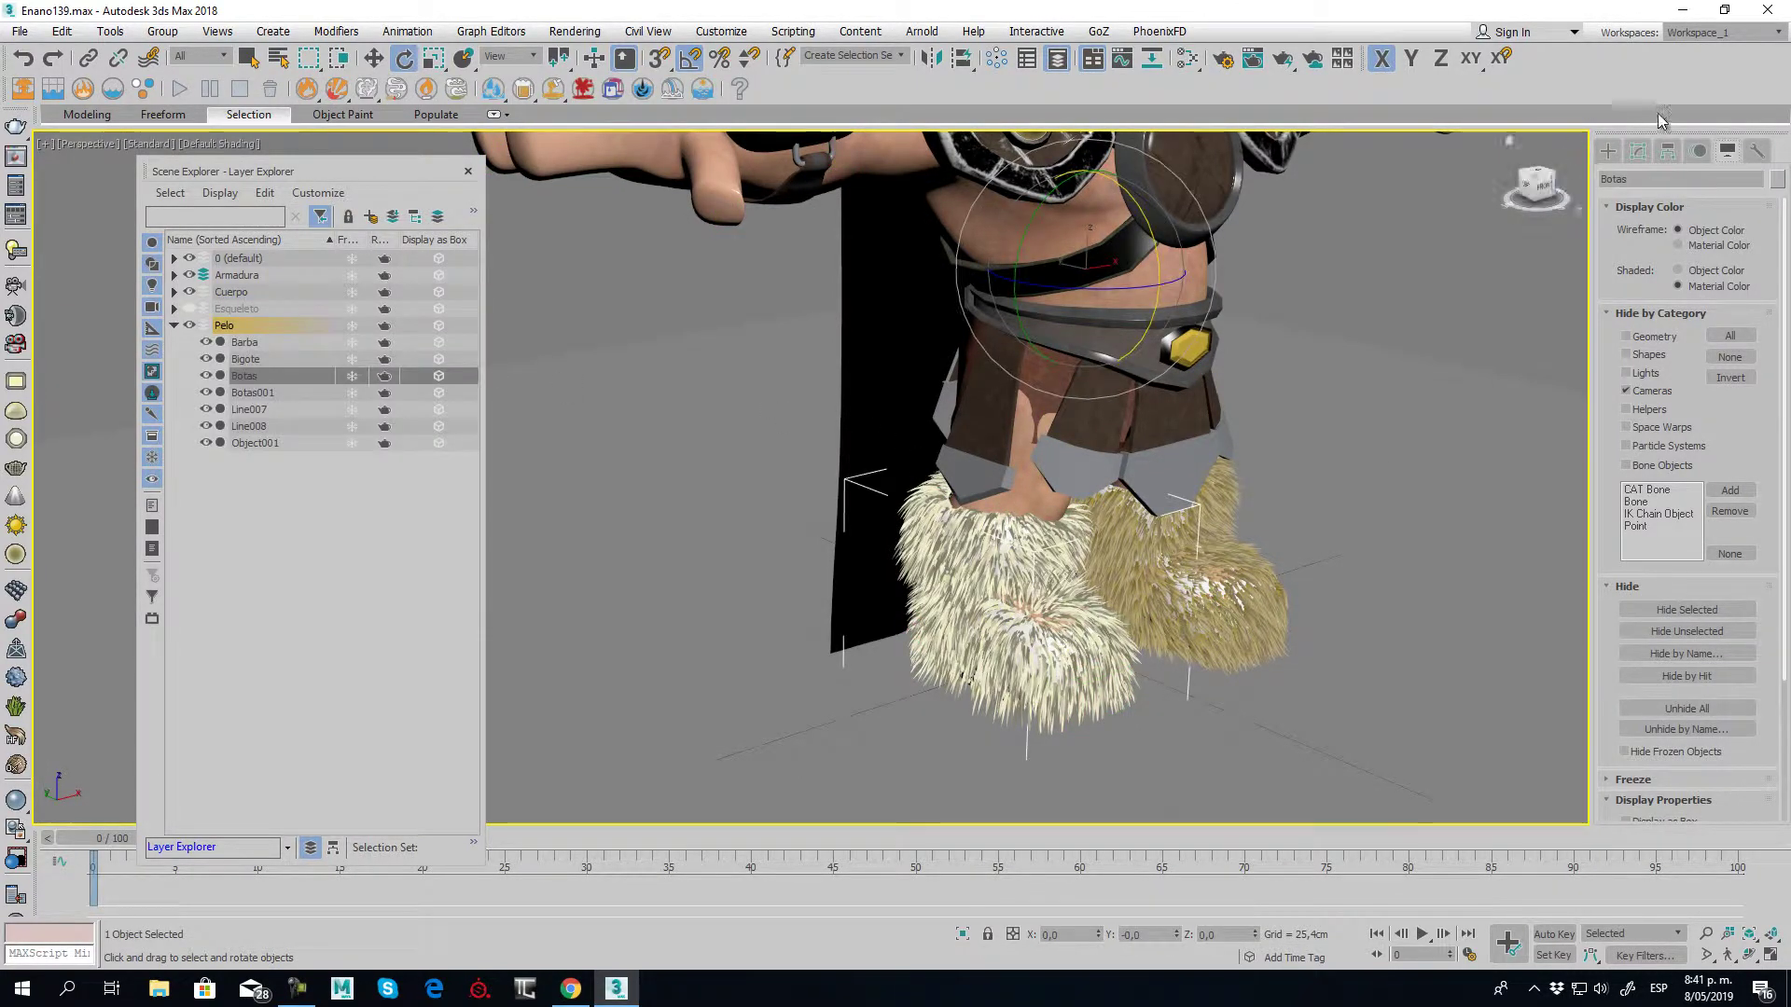
click(1637, 151)
click(1611, 230)
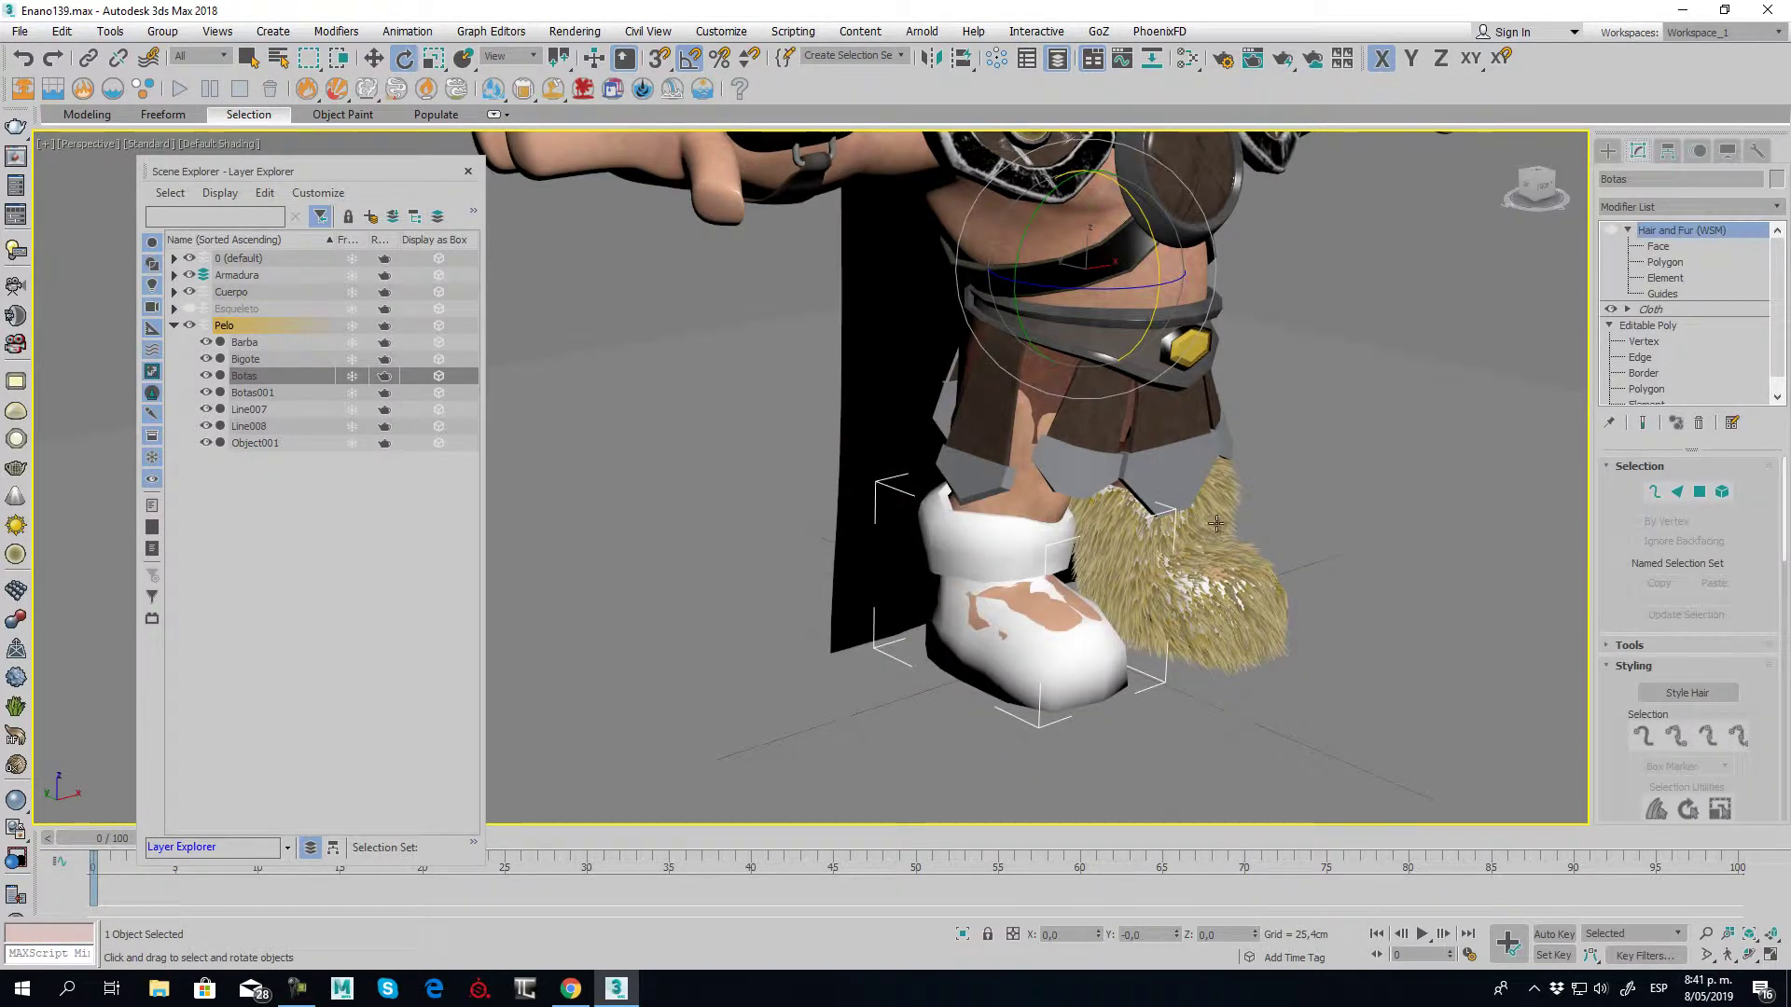
click(1212, 578)
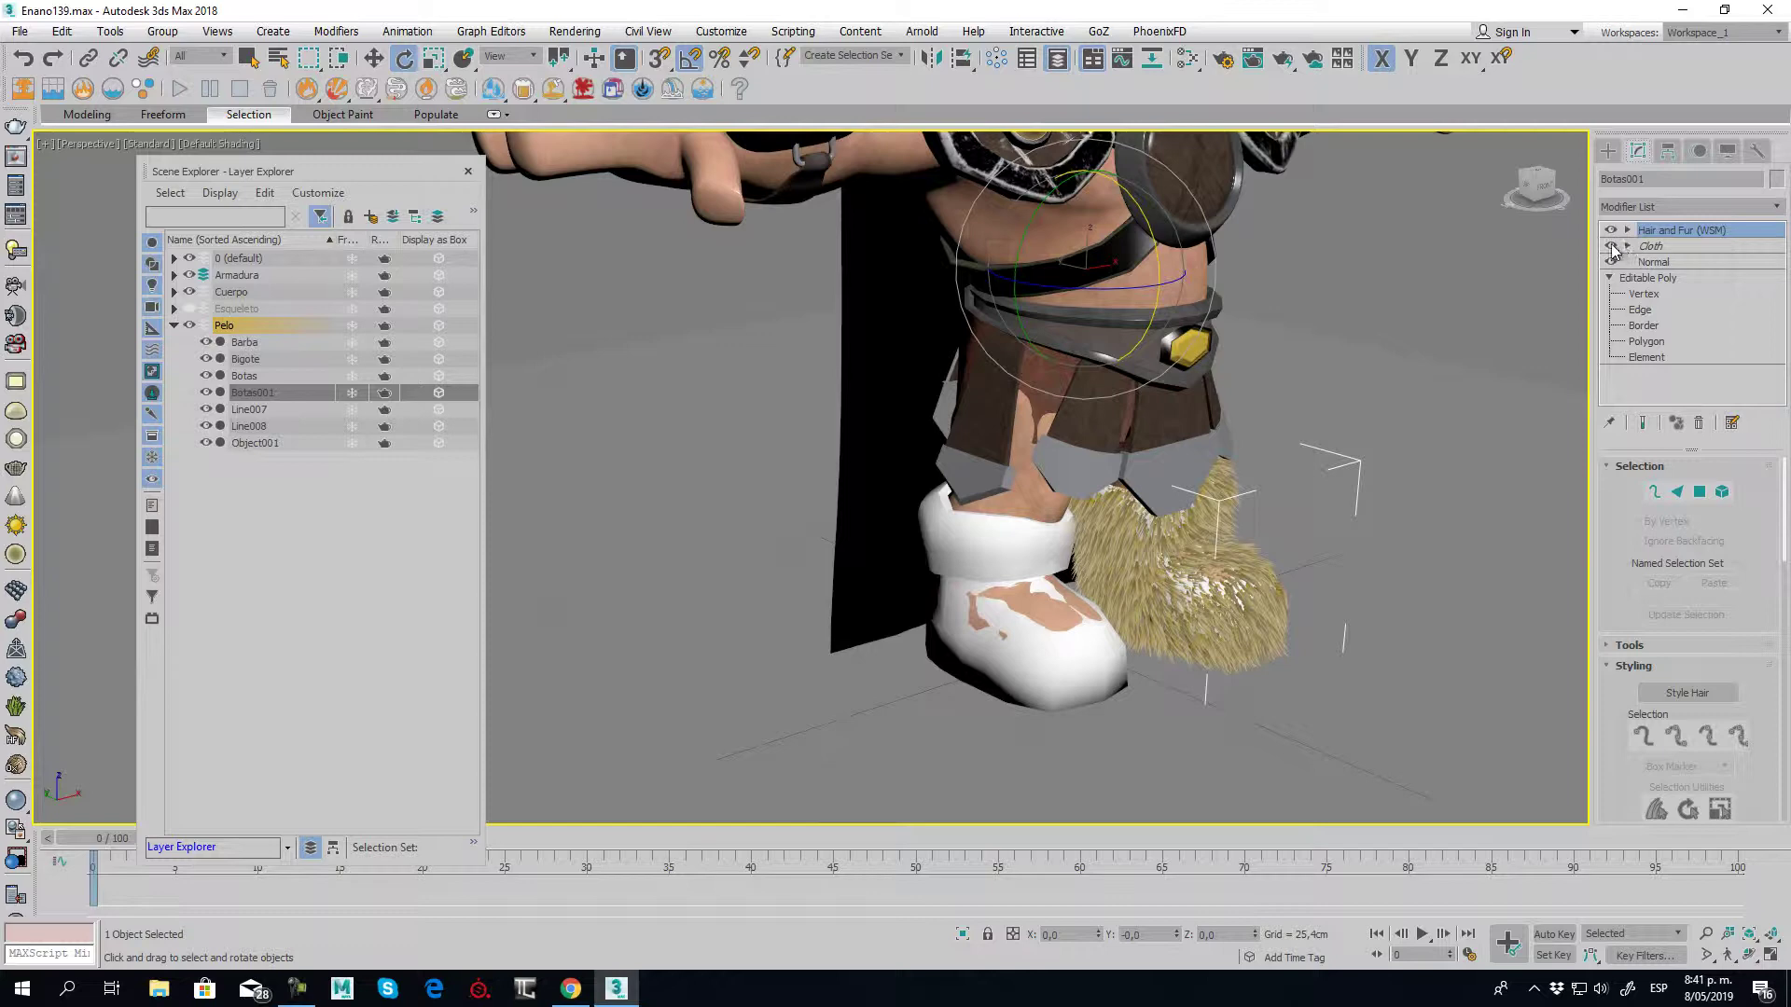
click(1611, 231)
click(1657, 246)
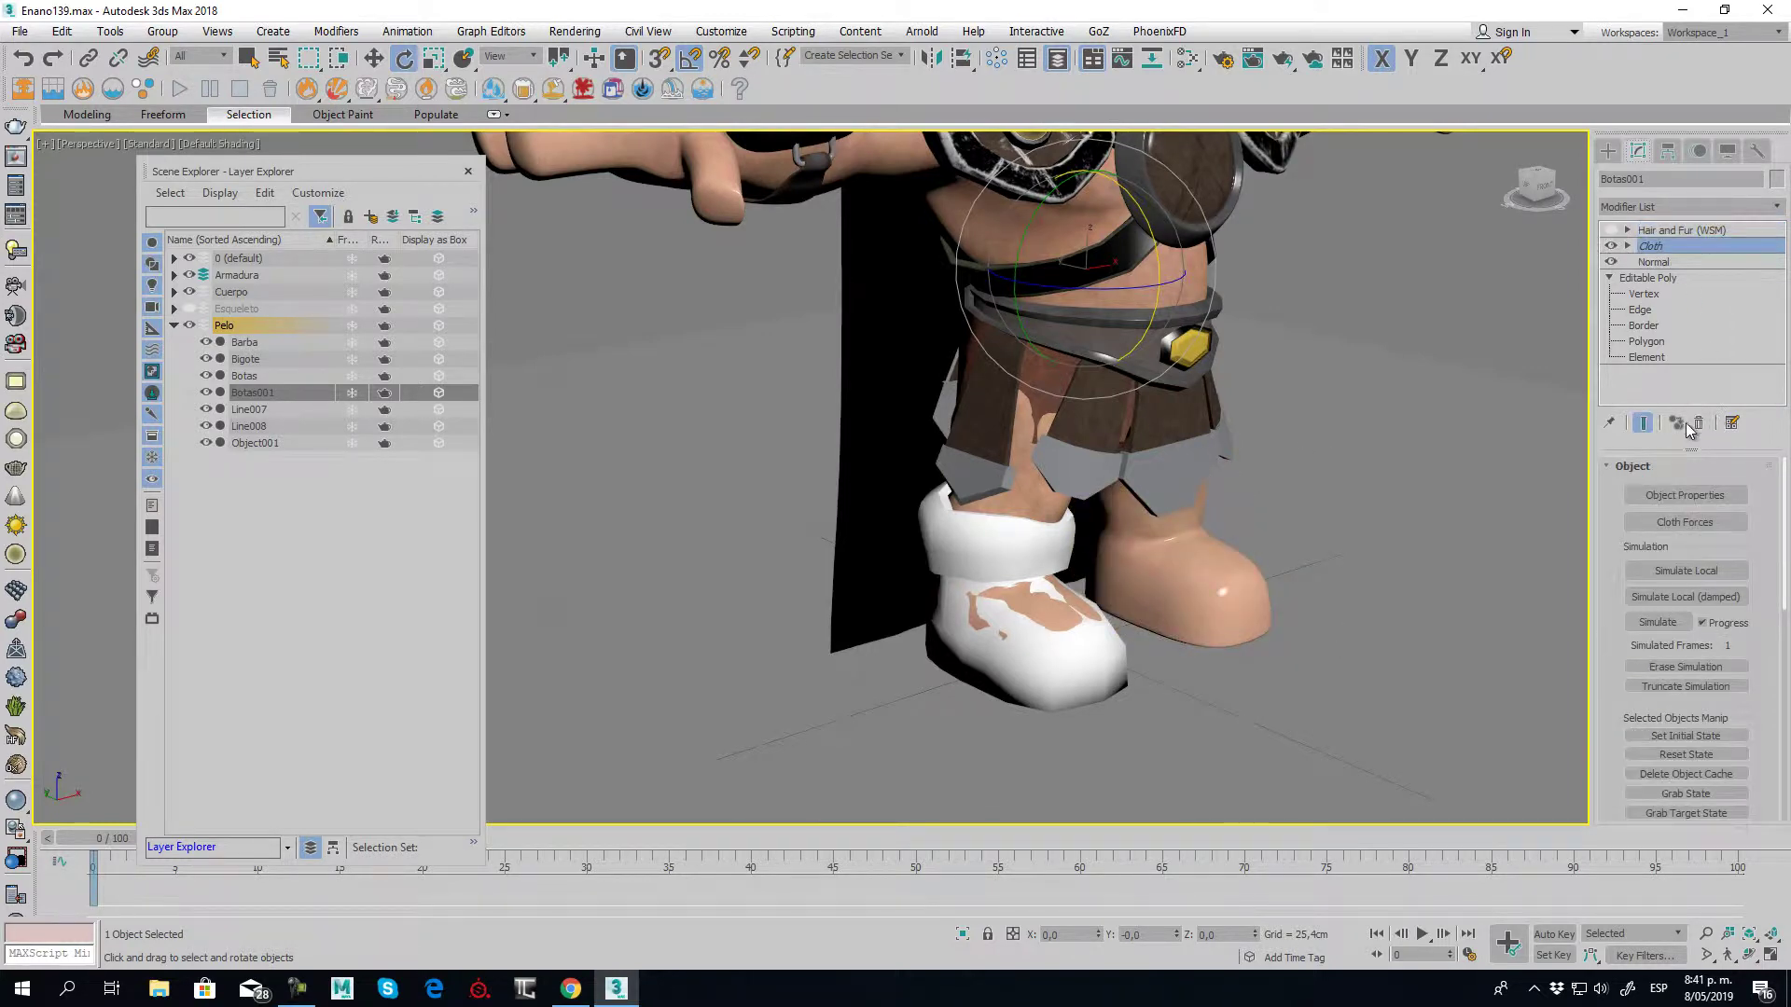
click(1699, 422)
Turn Botas001's Hair and Fur back on and orbit to inspect the boots
click(1675, 233)
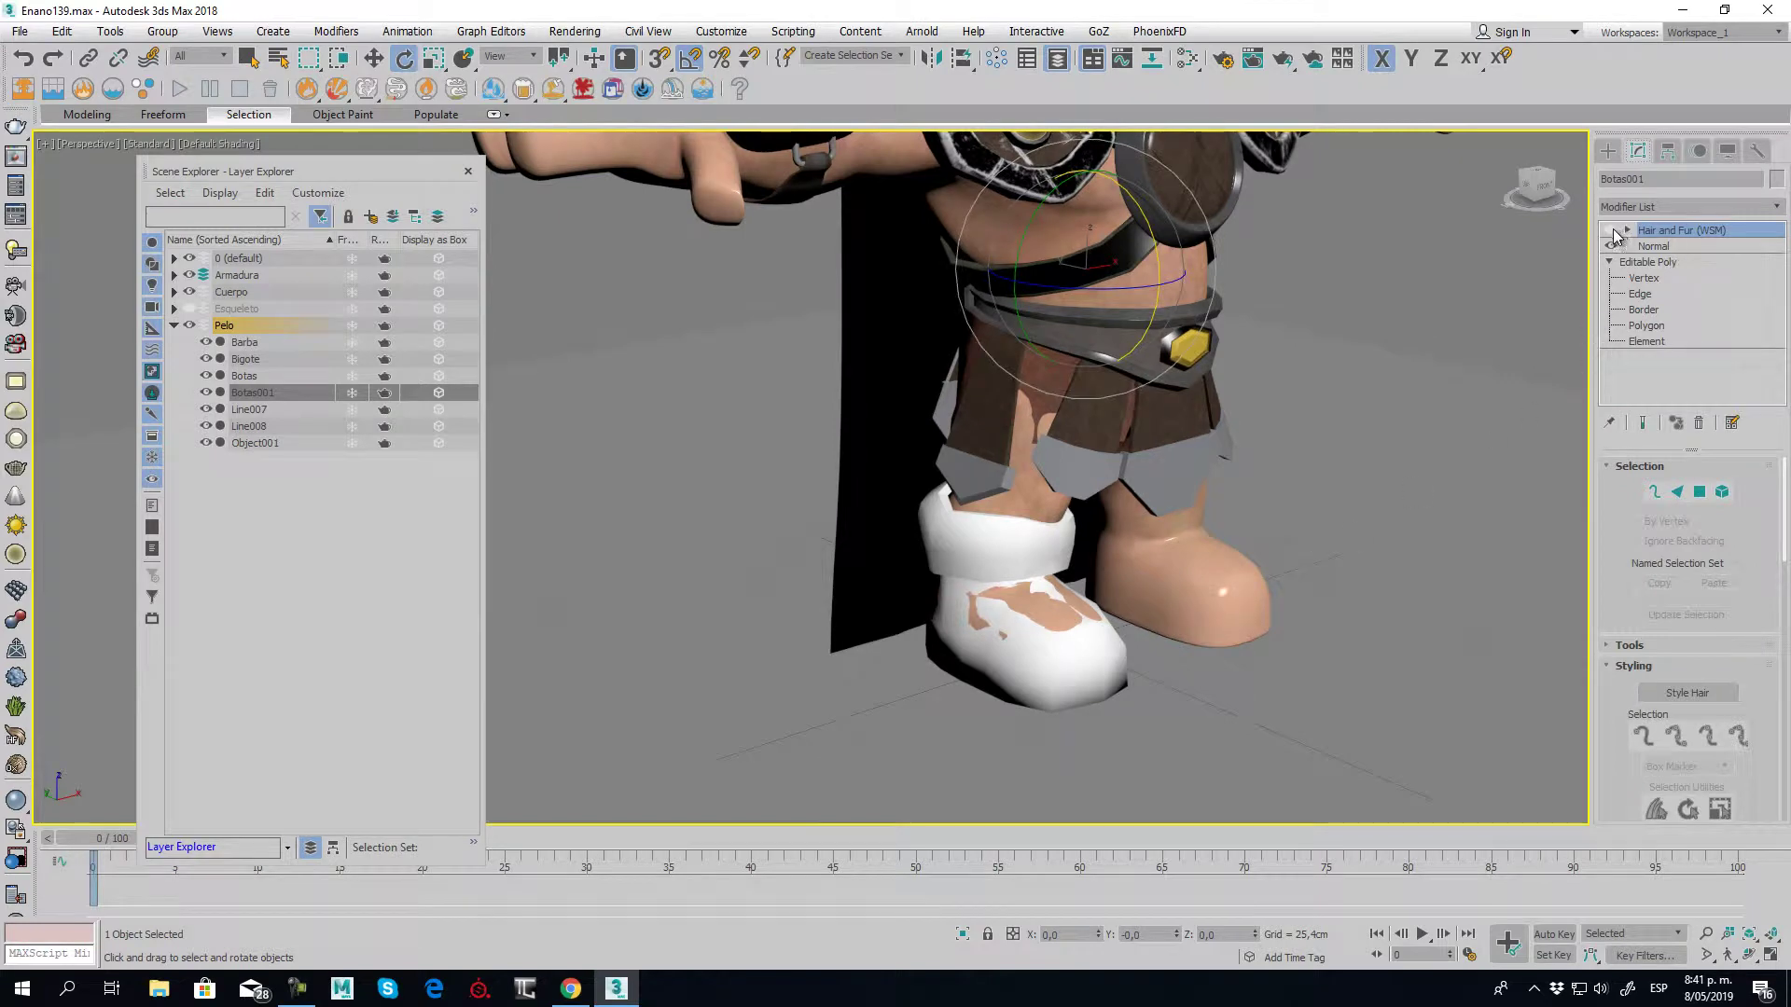
alt+middle_drag(1351, 607, 1415, 584)
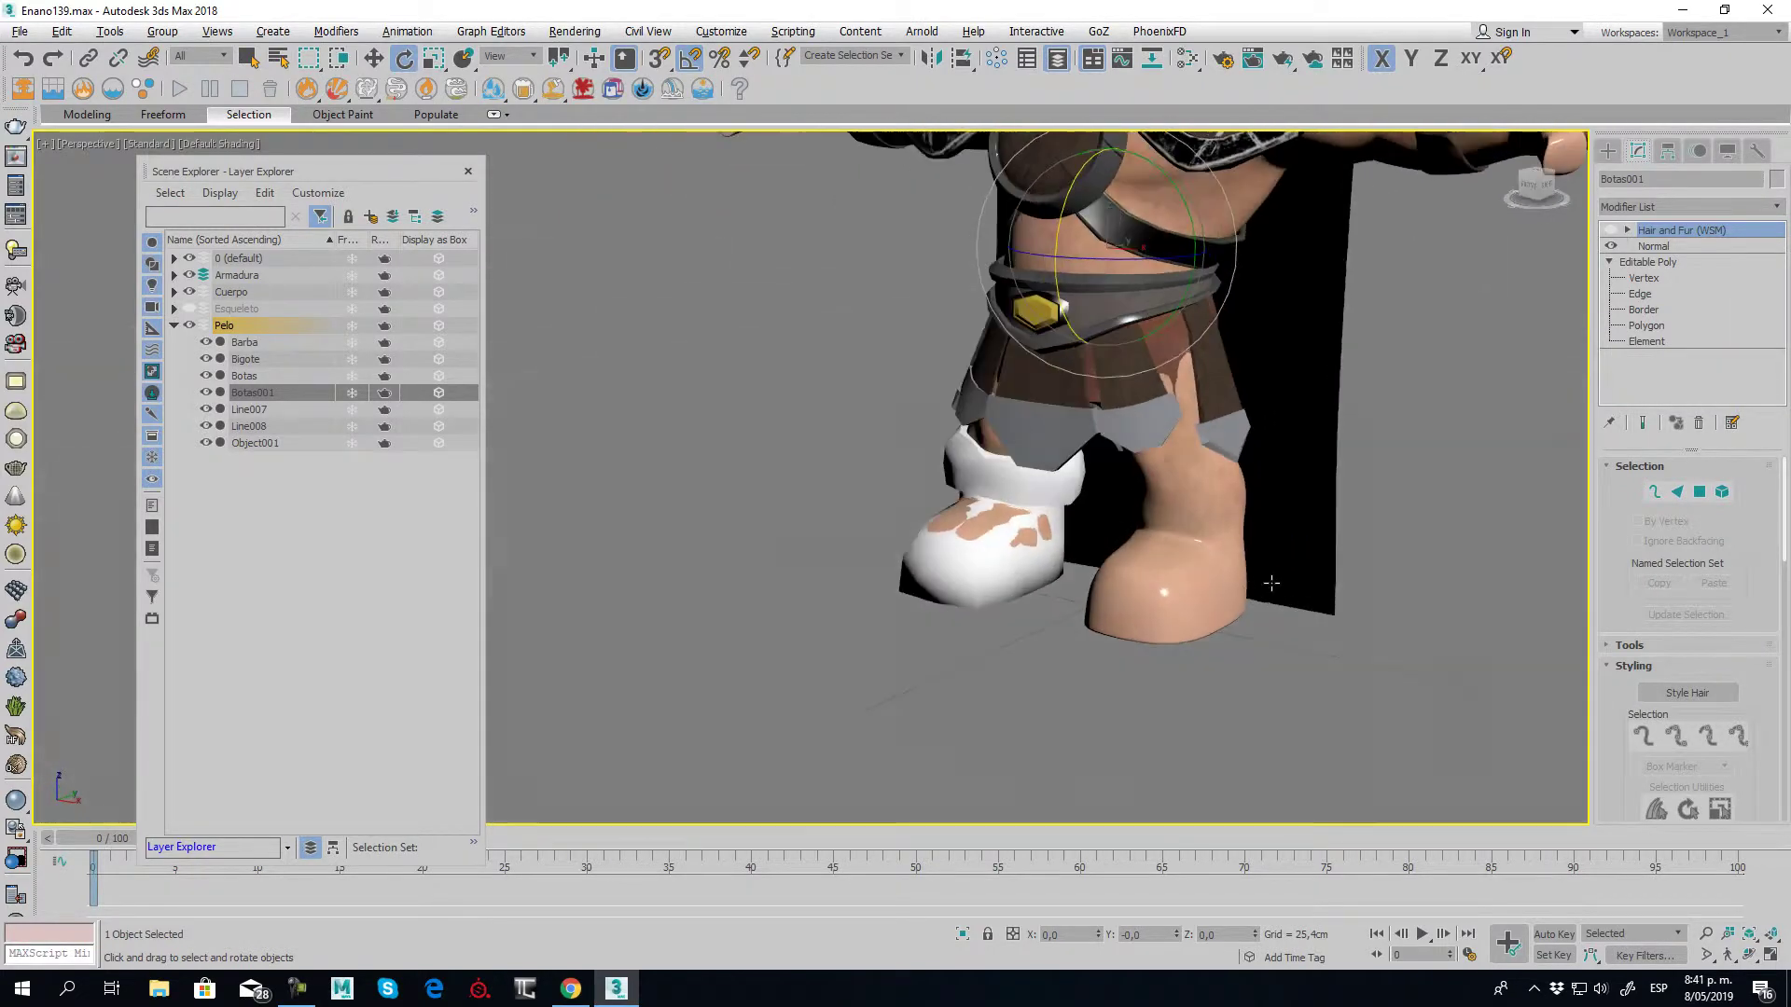
click(1612, 230)
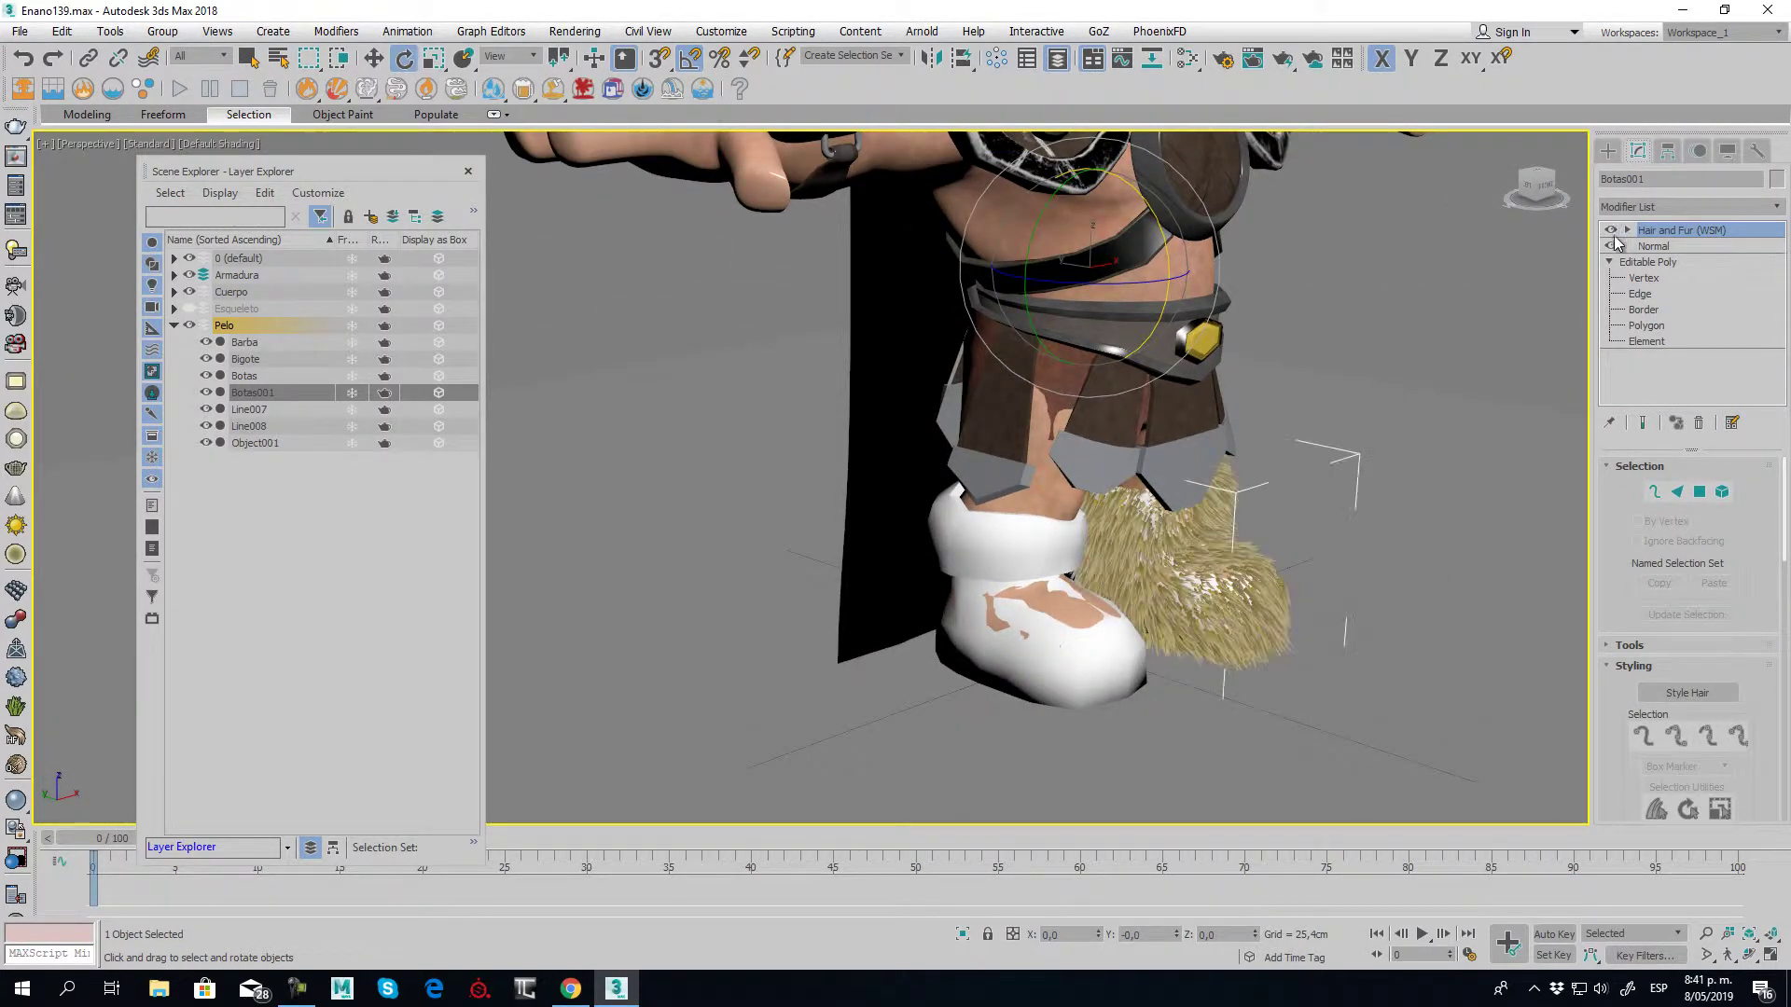
alt+middle_drag(1329, 568, 1349, 533)
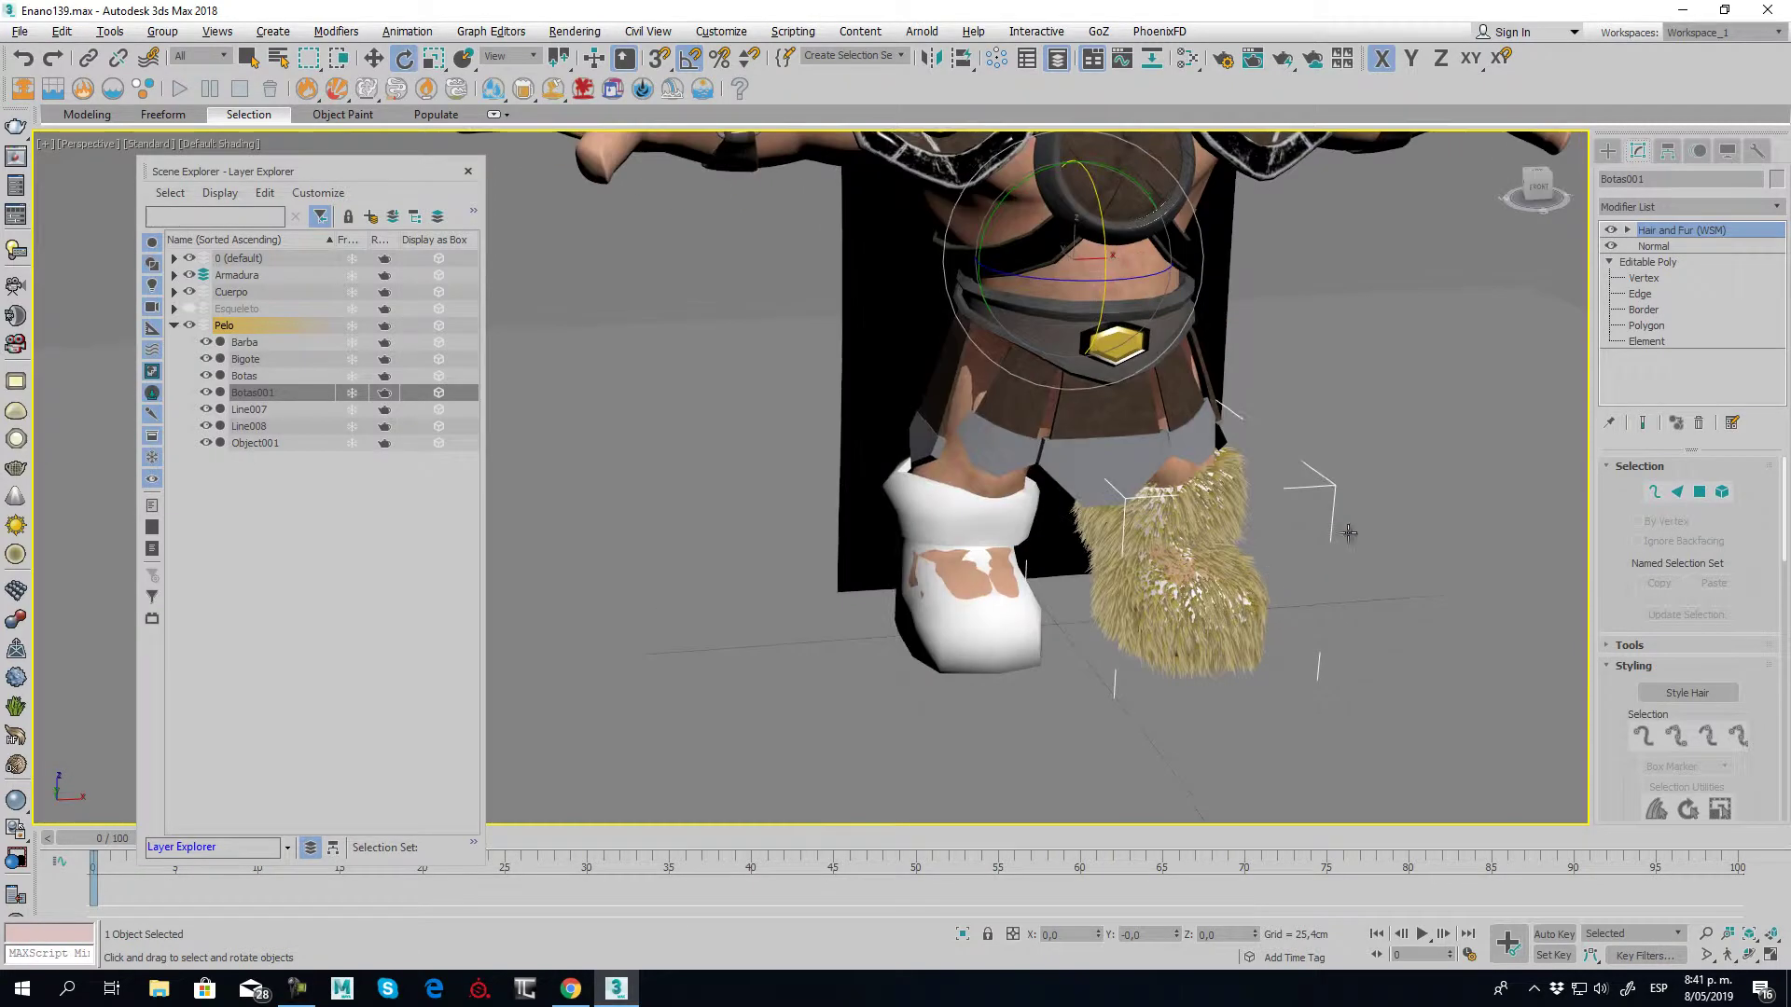
click(1613, 232)
mouse_move(1232, 537)
alt+middle_down()
mouse_move(1051, 640)
mouse_move(1422, 500)
alt+middle_up()
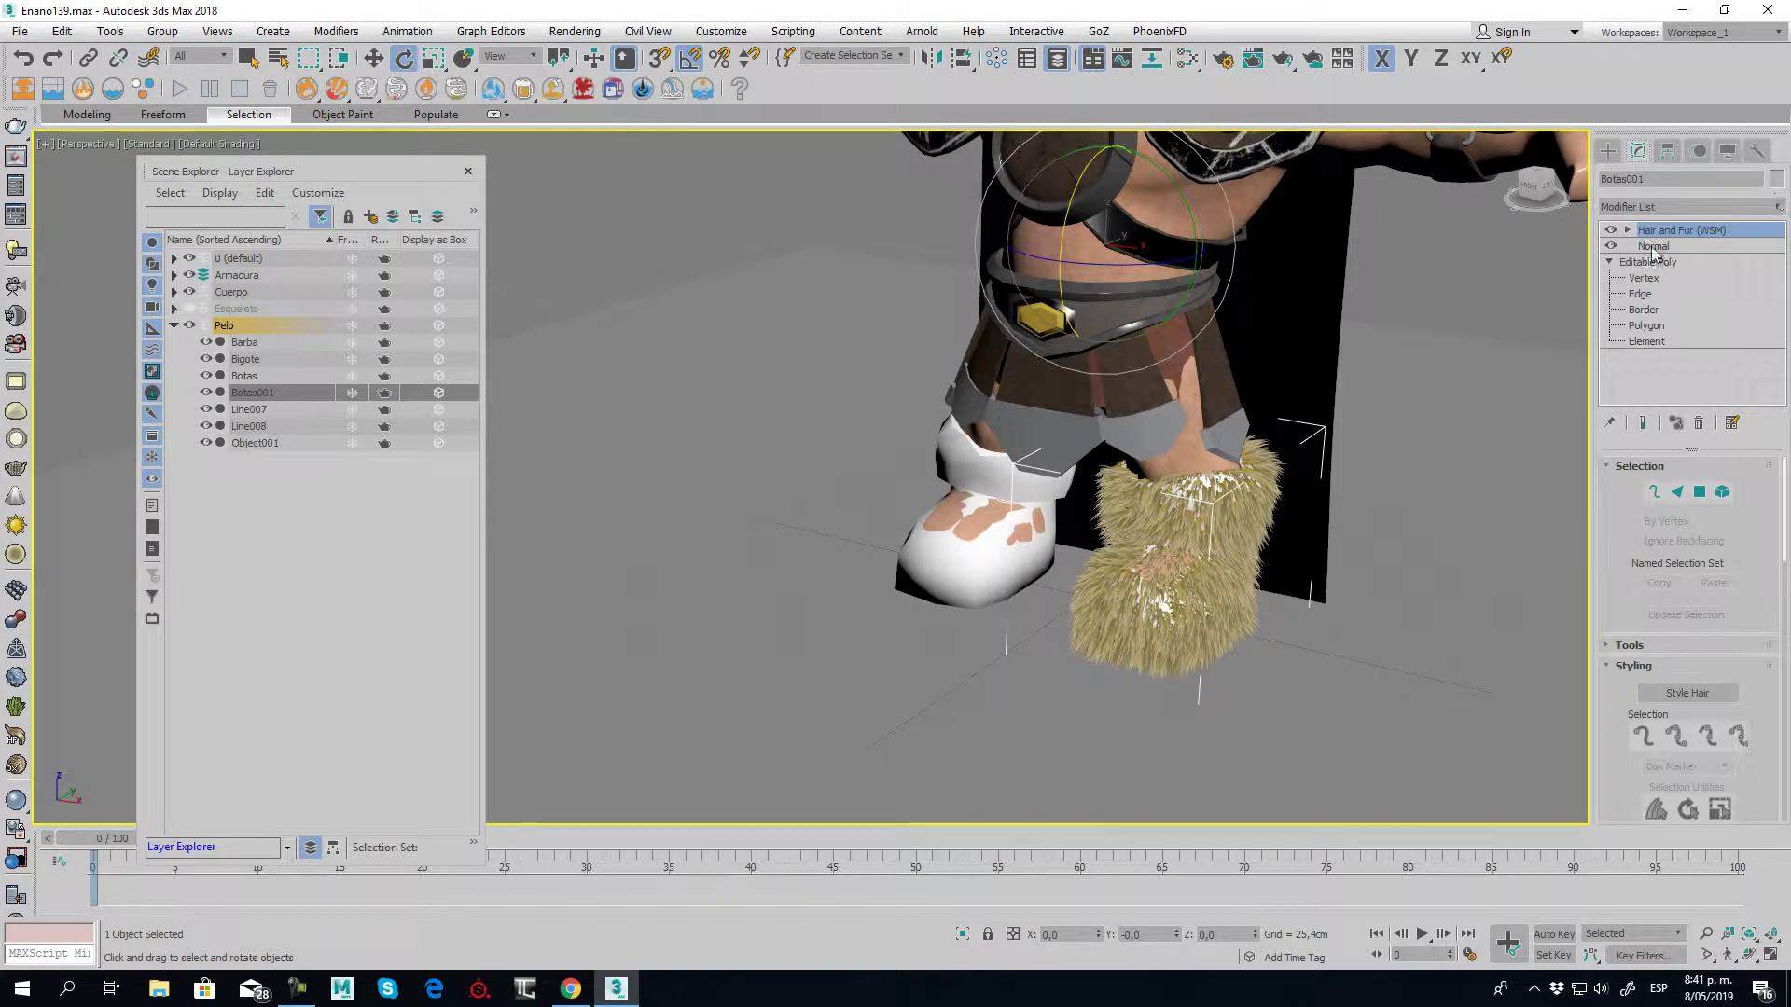
Collapse Botas001's stack down to the Normal modifier, accepting both warnings, and reselect Hair and Fur
click(1654, 247)
click(974, 549)
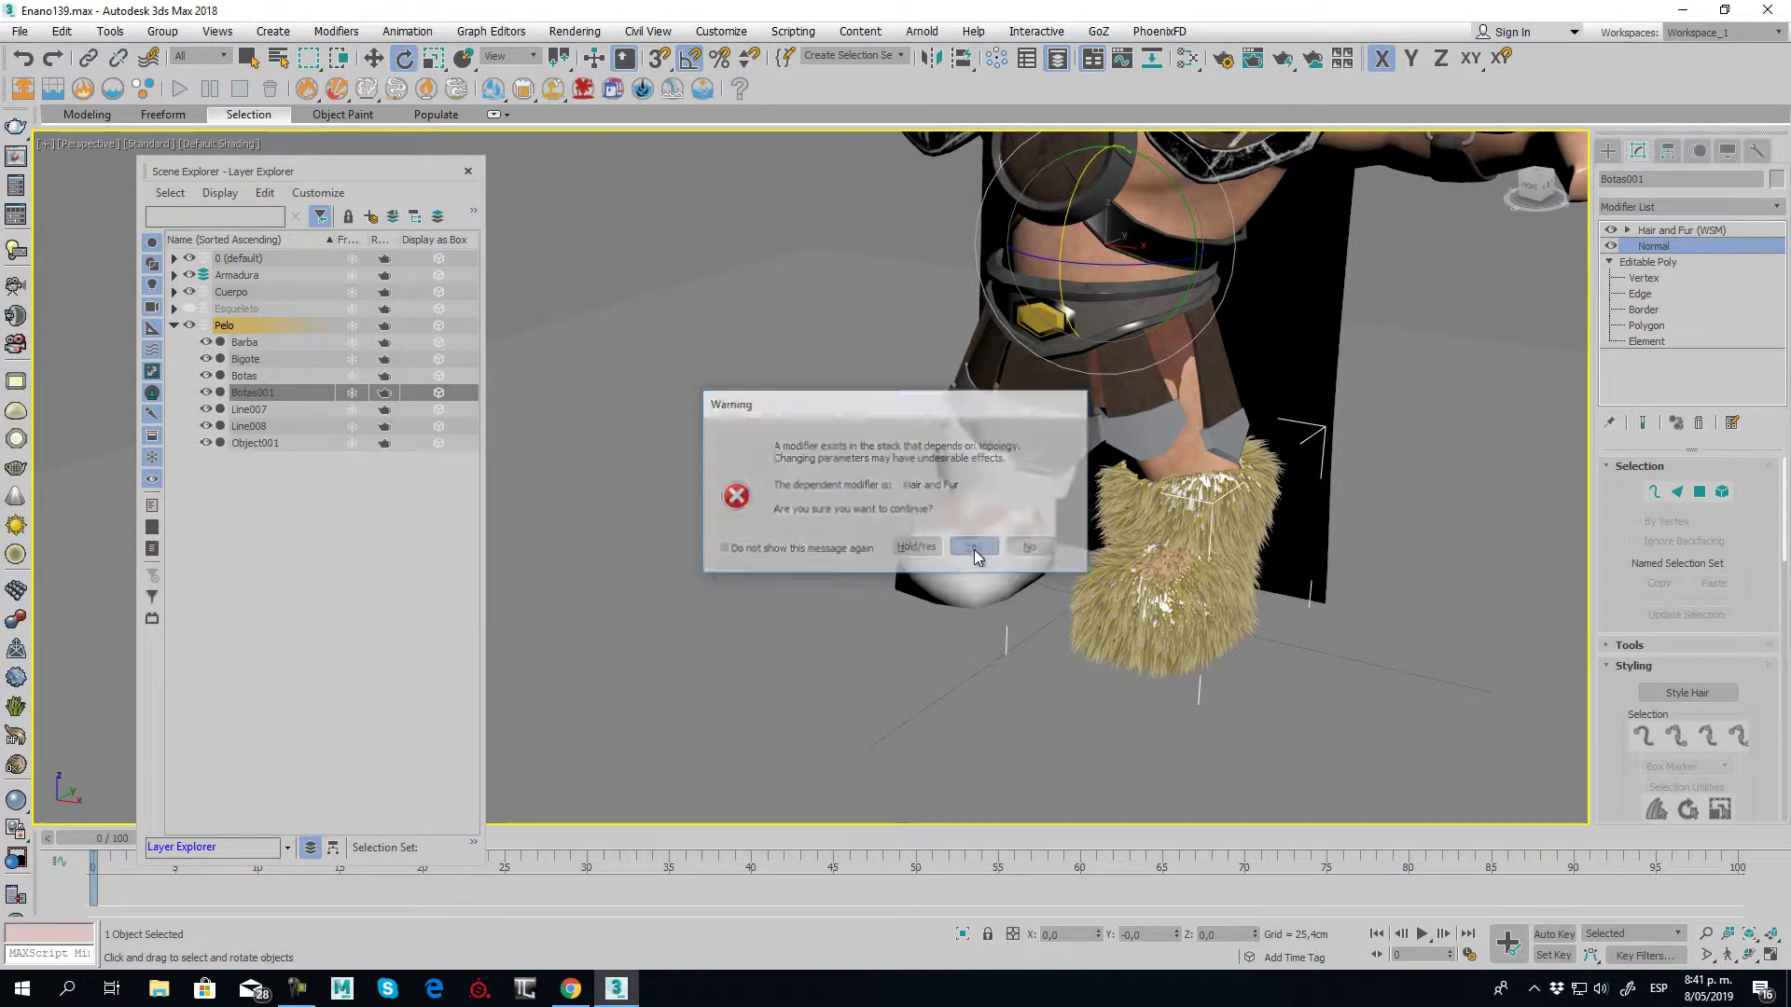
right_click(1659, 246)
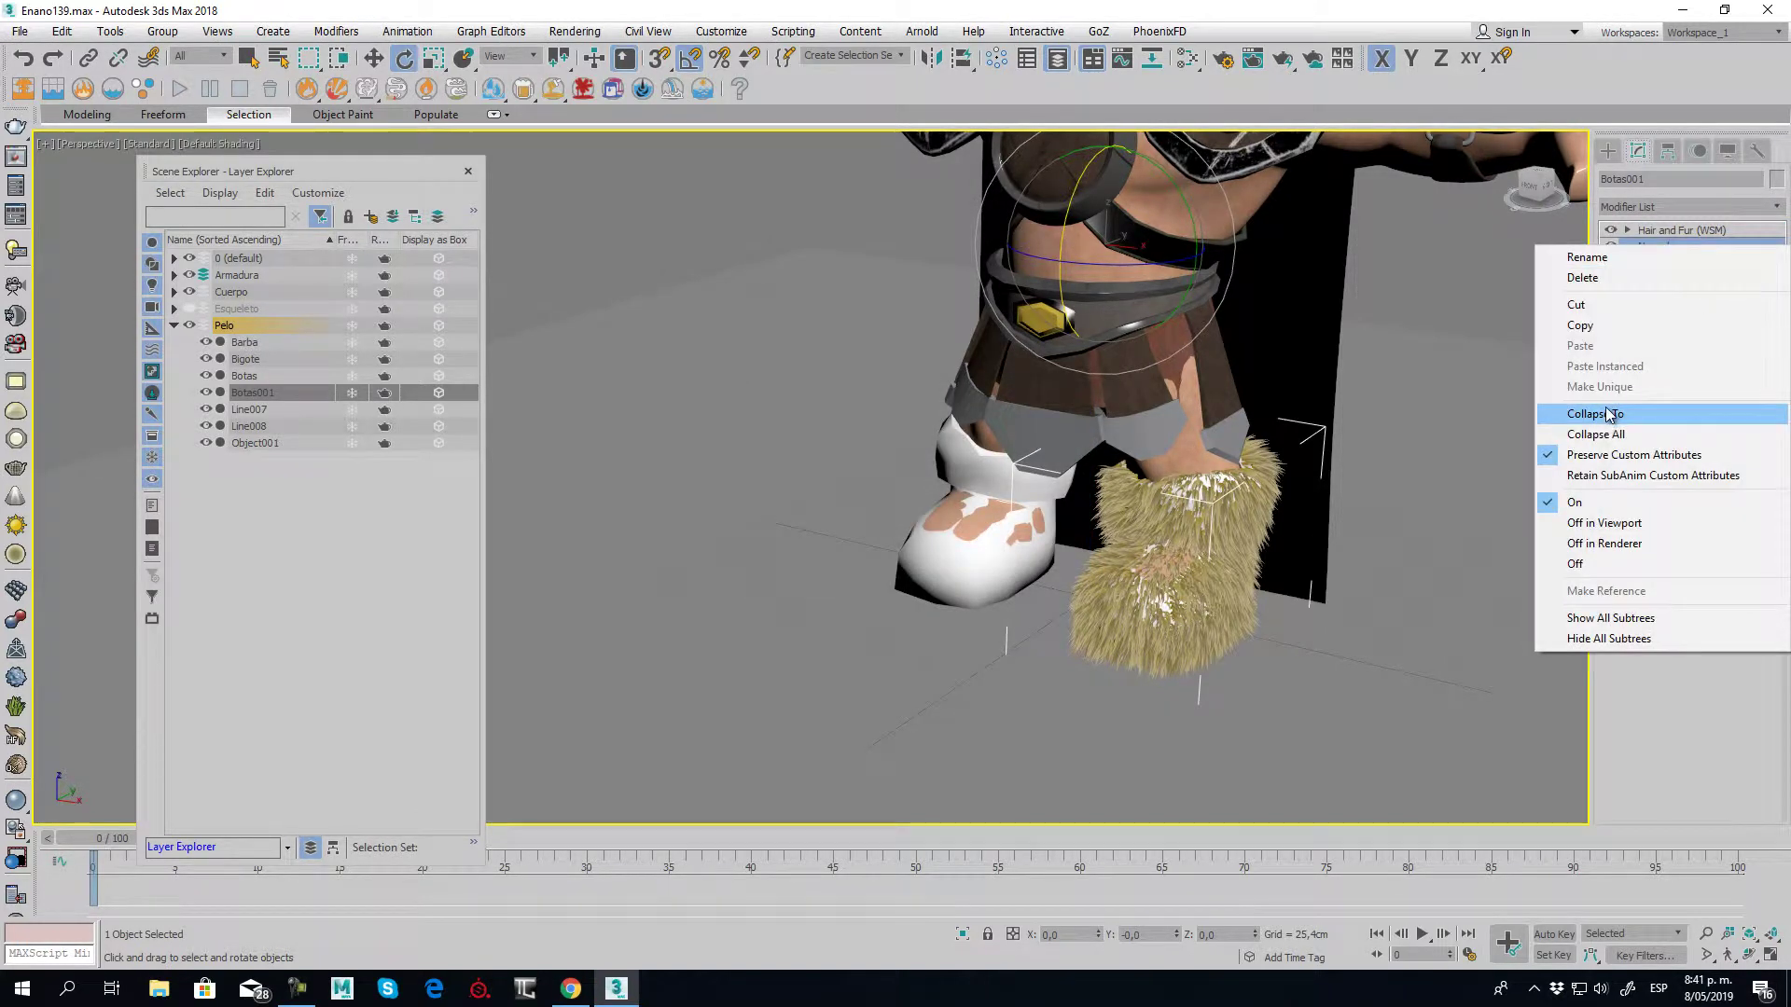
click(1608, 413)
click(991, 571)
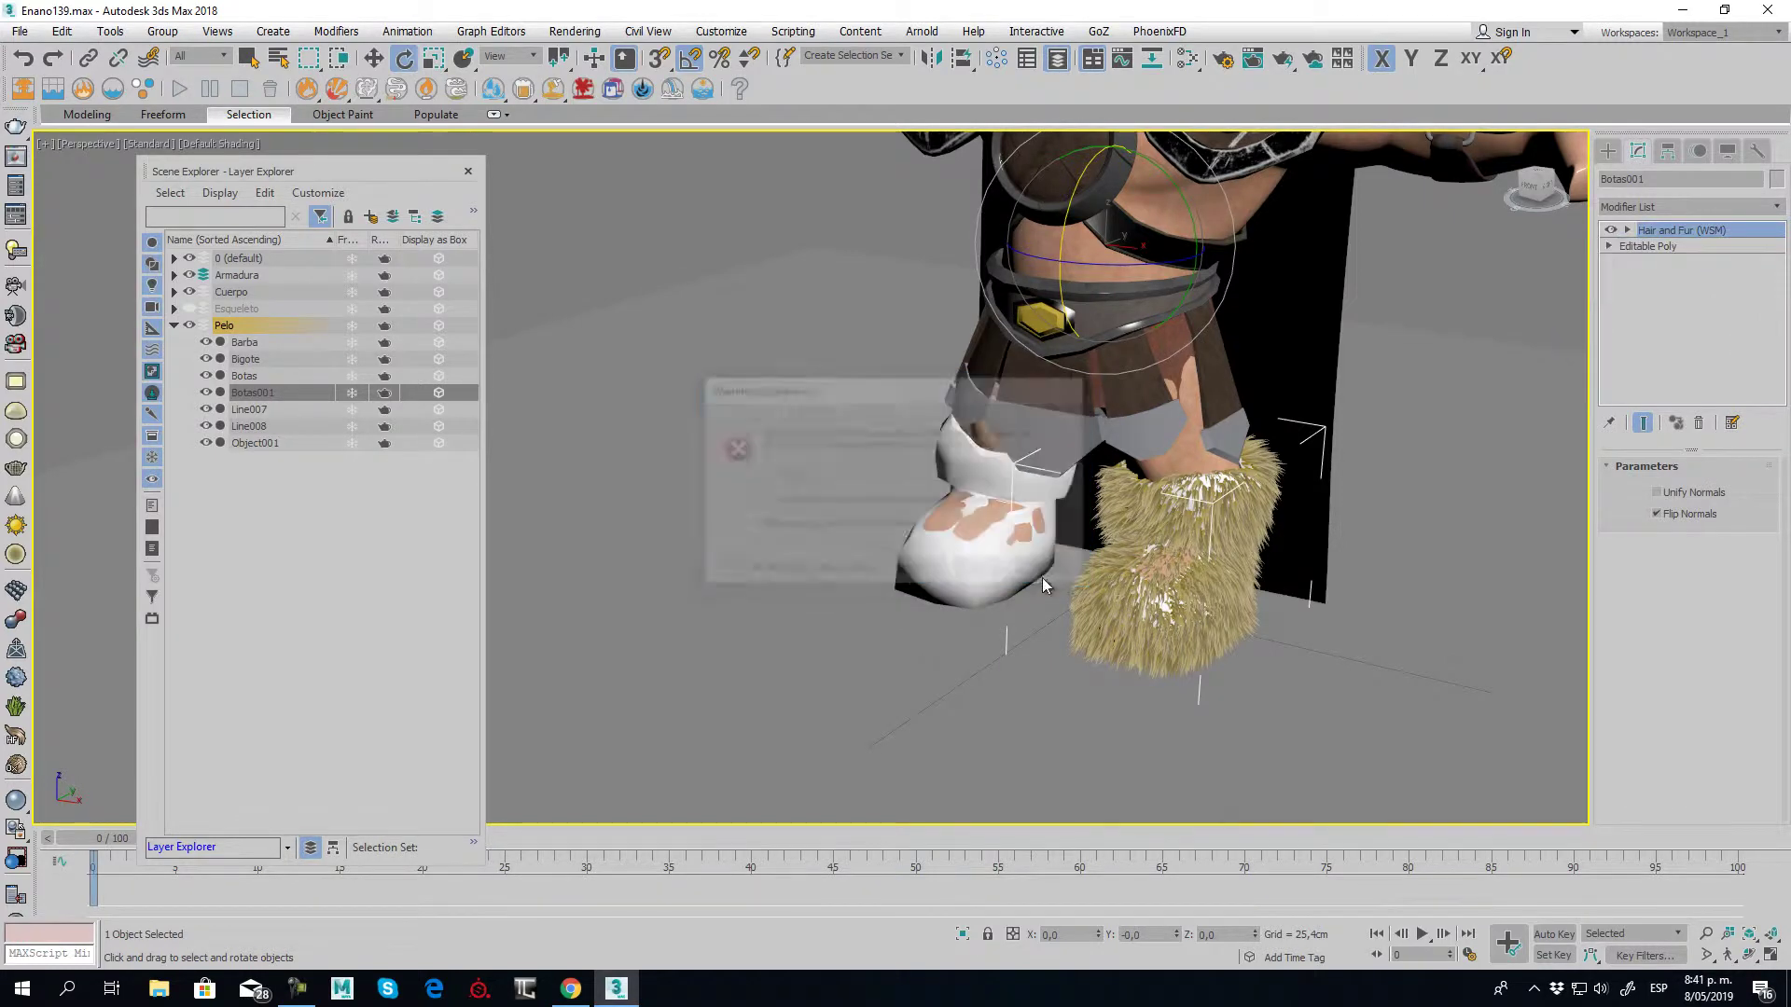
click(1681, 233)
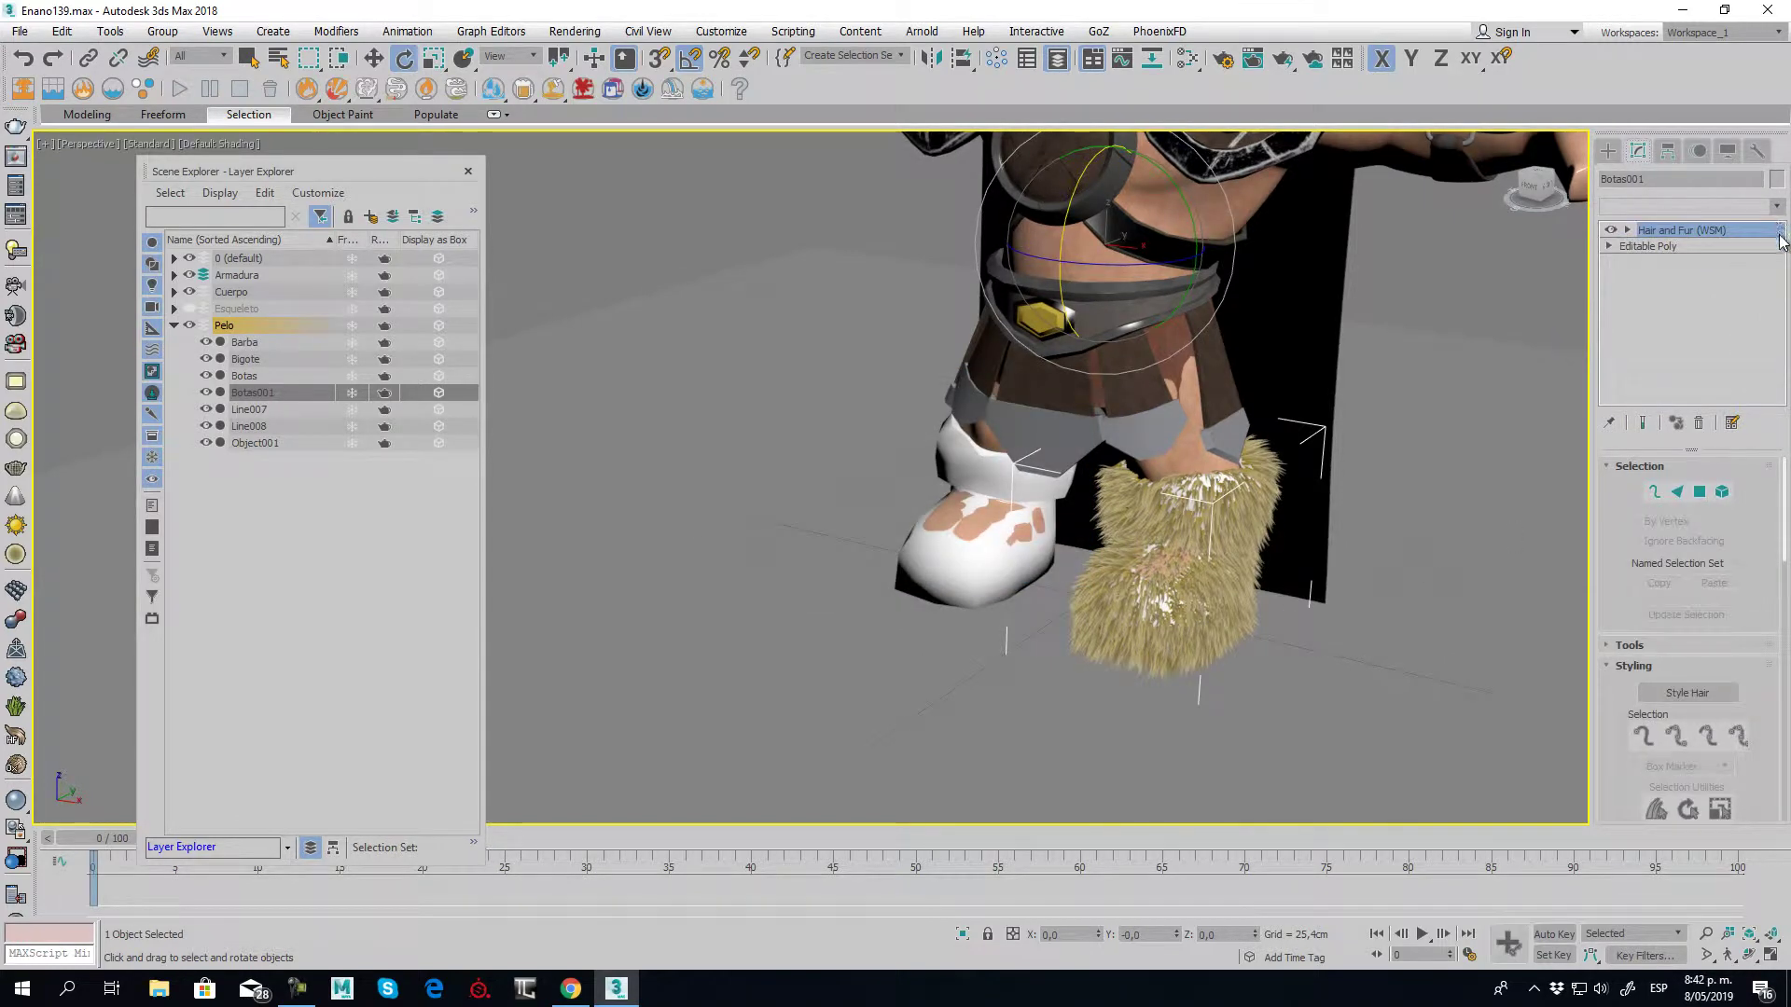
click(1776, 205)
Select the white boot Botas and add a Skin Wrap modifier to it
drag(1780, 278, 1781, 581)
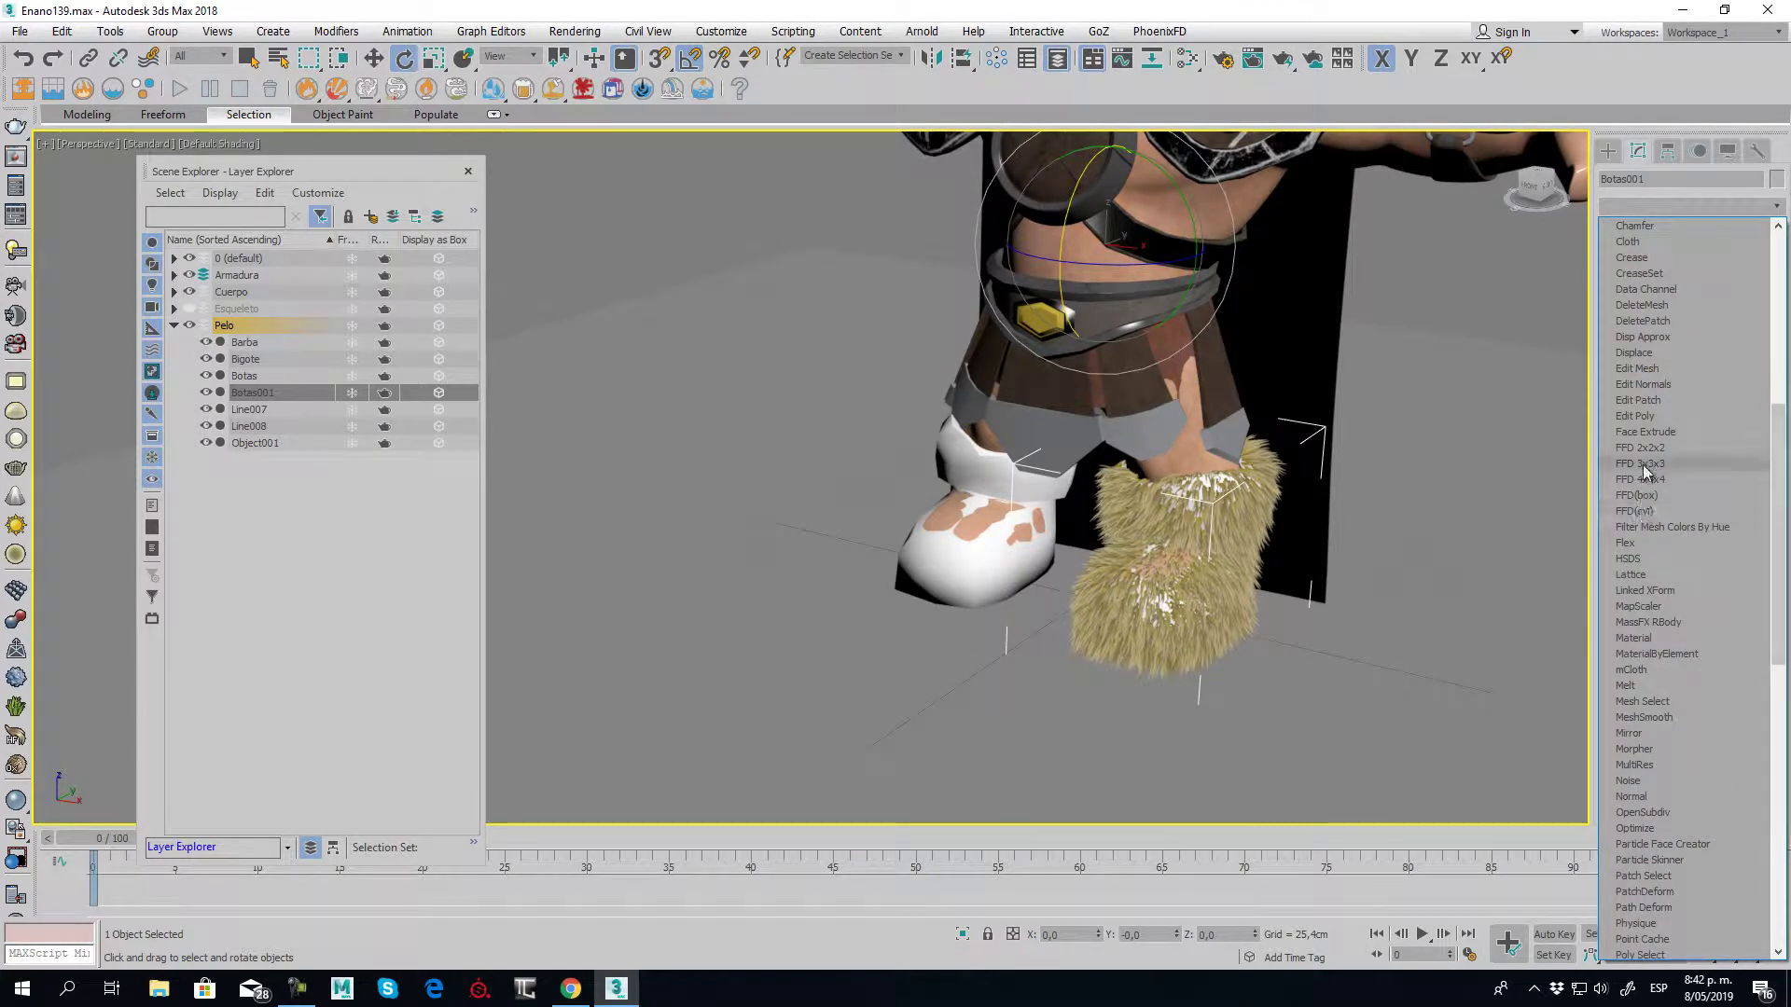
click(1441, 332)
click(969, 581)
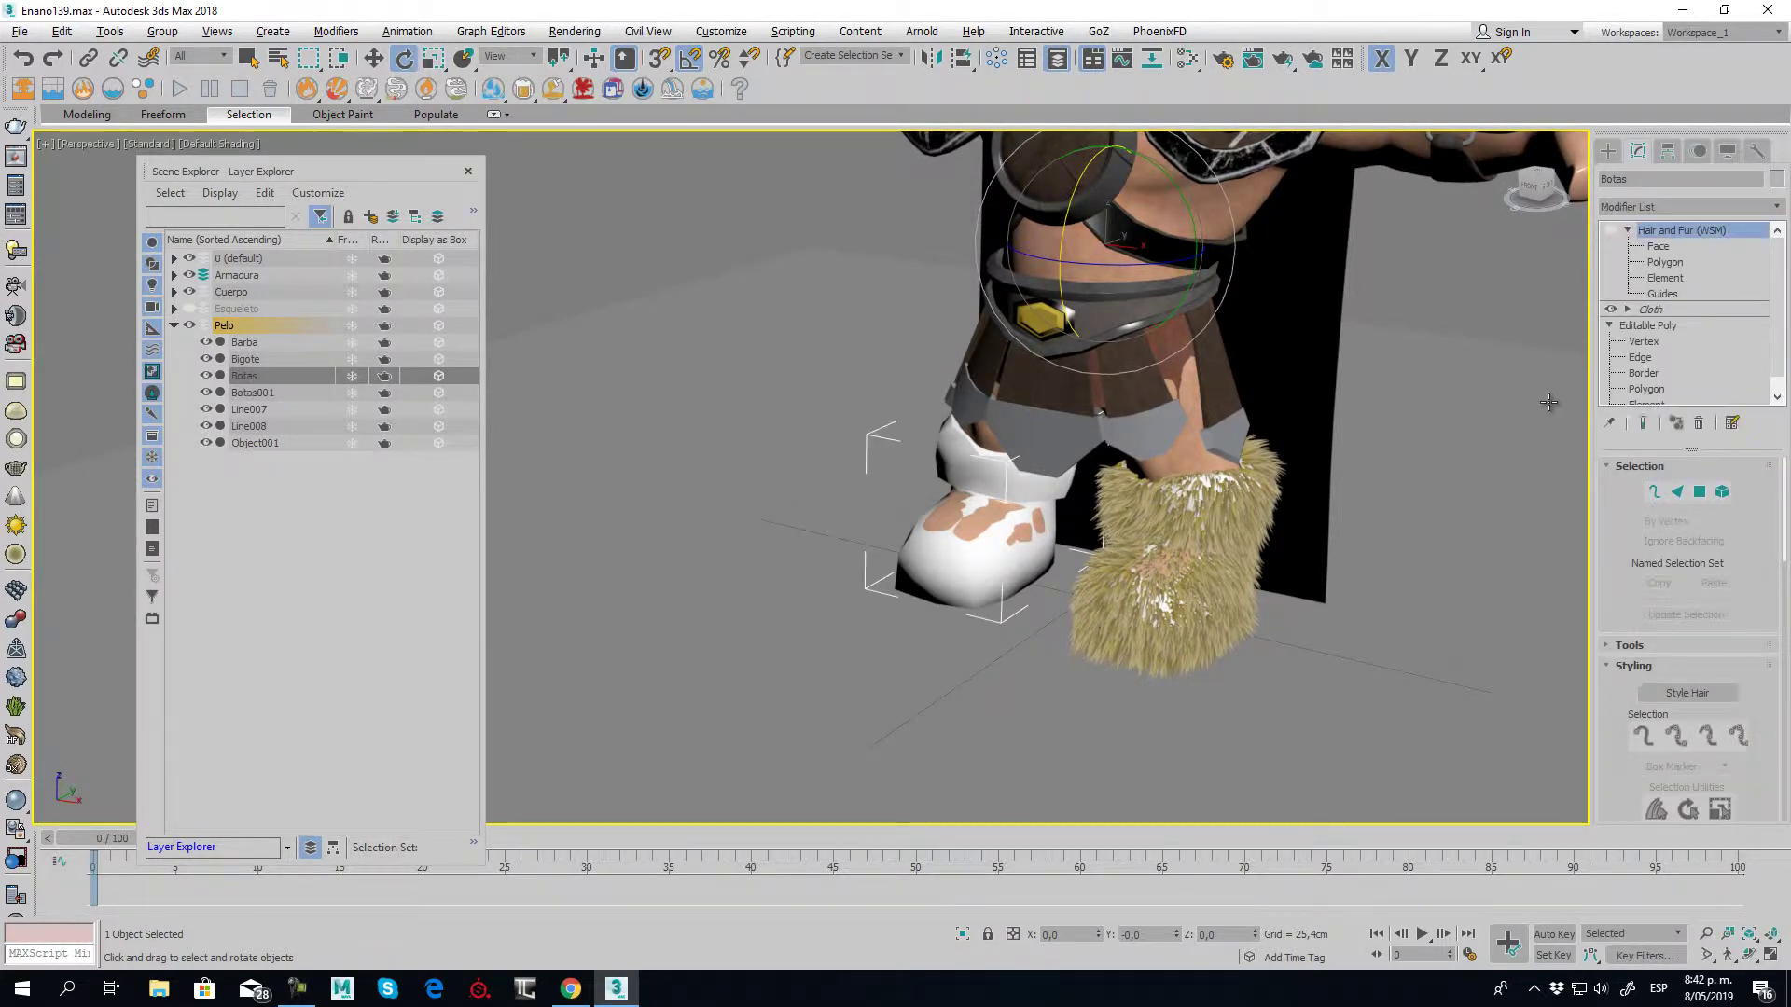
click(1626, 231)
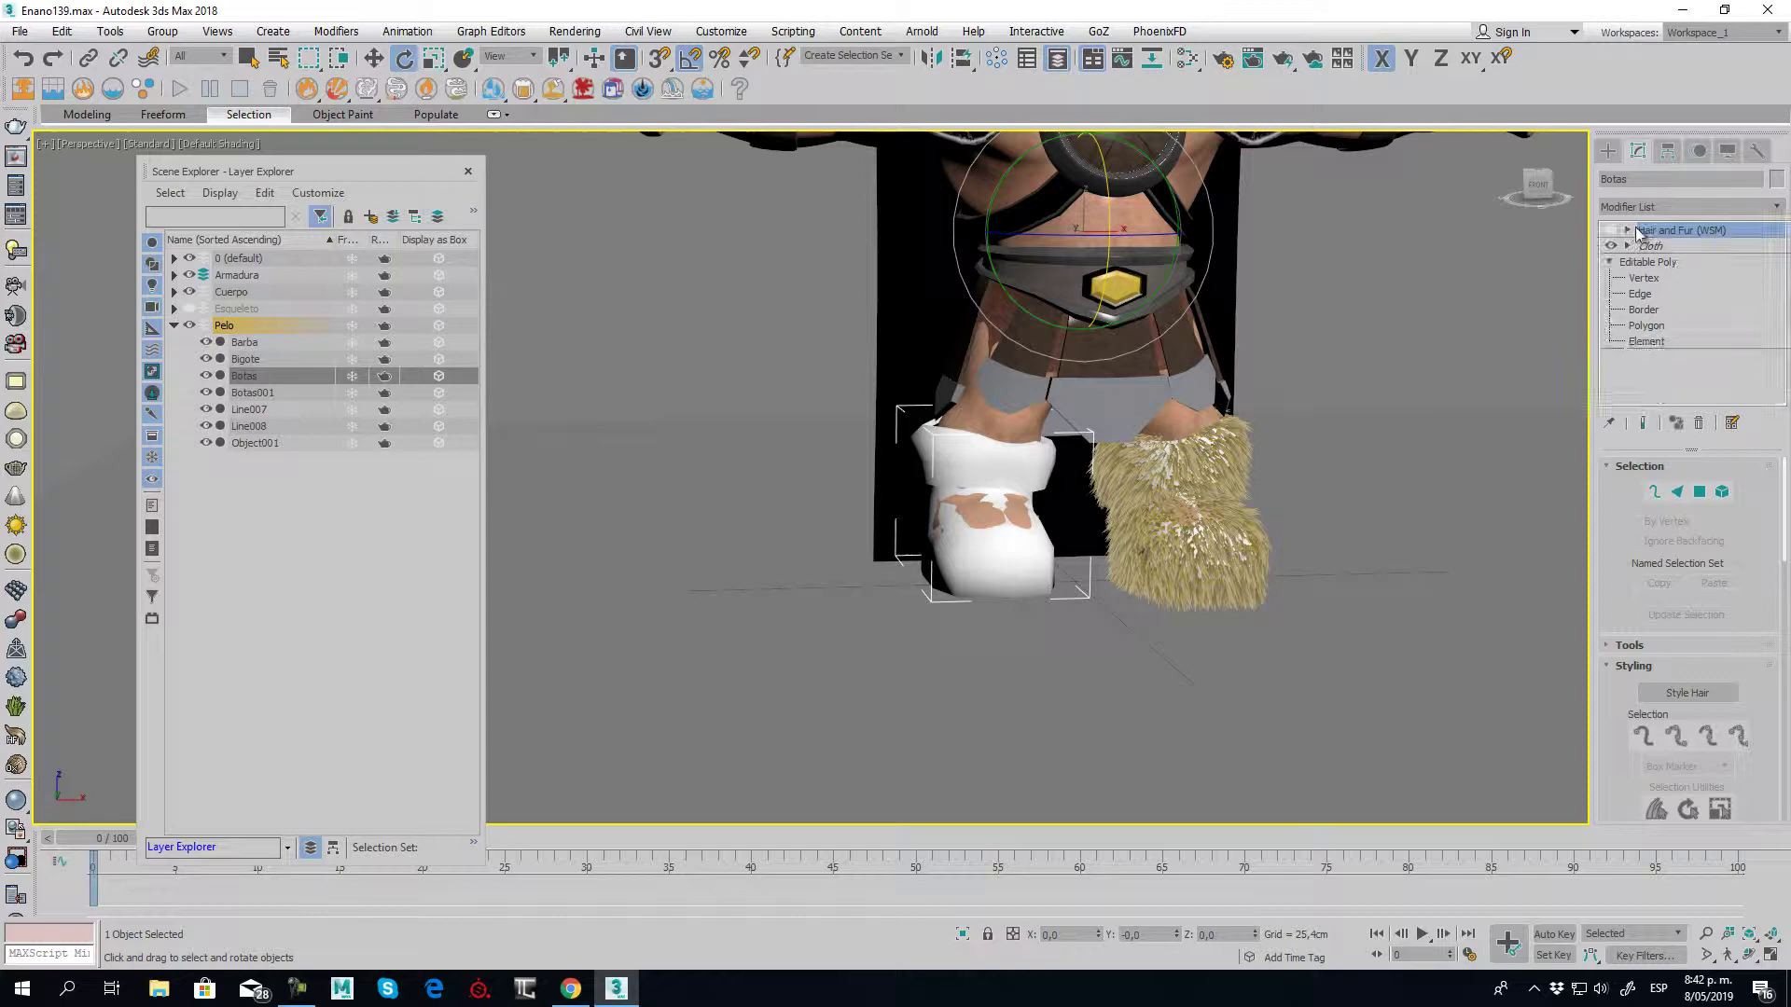
click(1778, 207)
drag(1782, 258, 1781, 716)
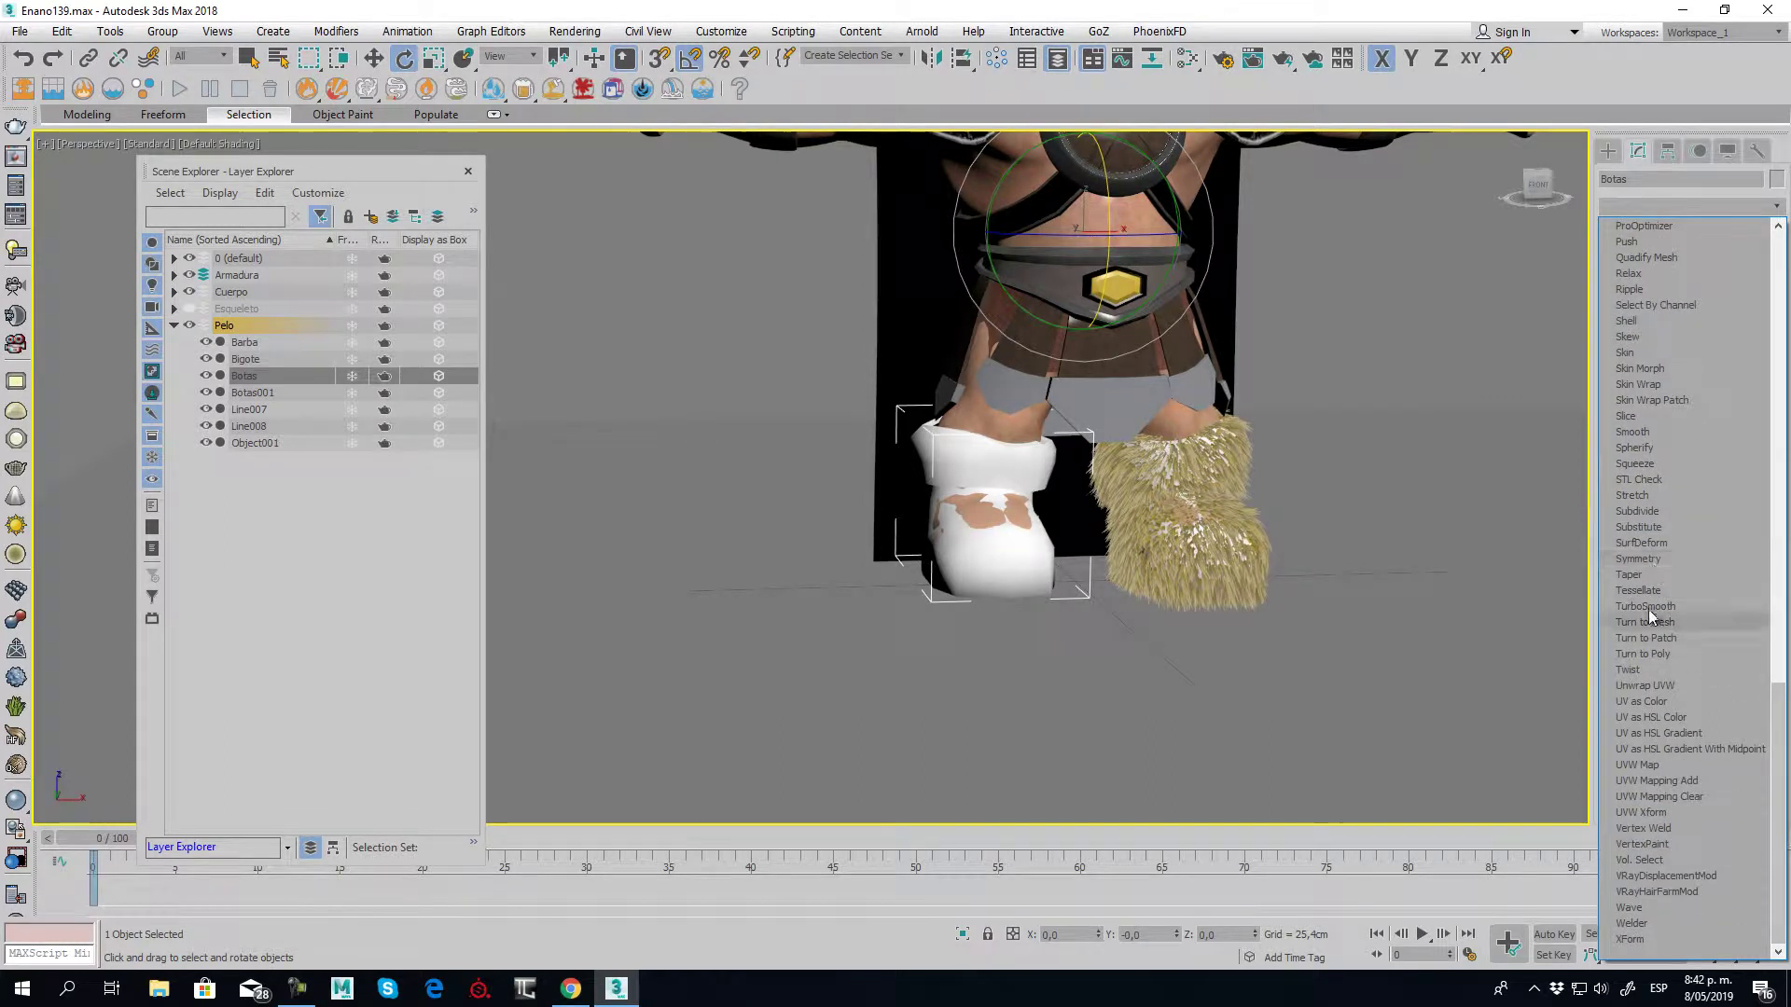
click(1632, 382)
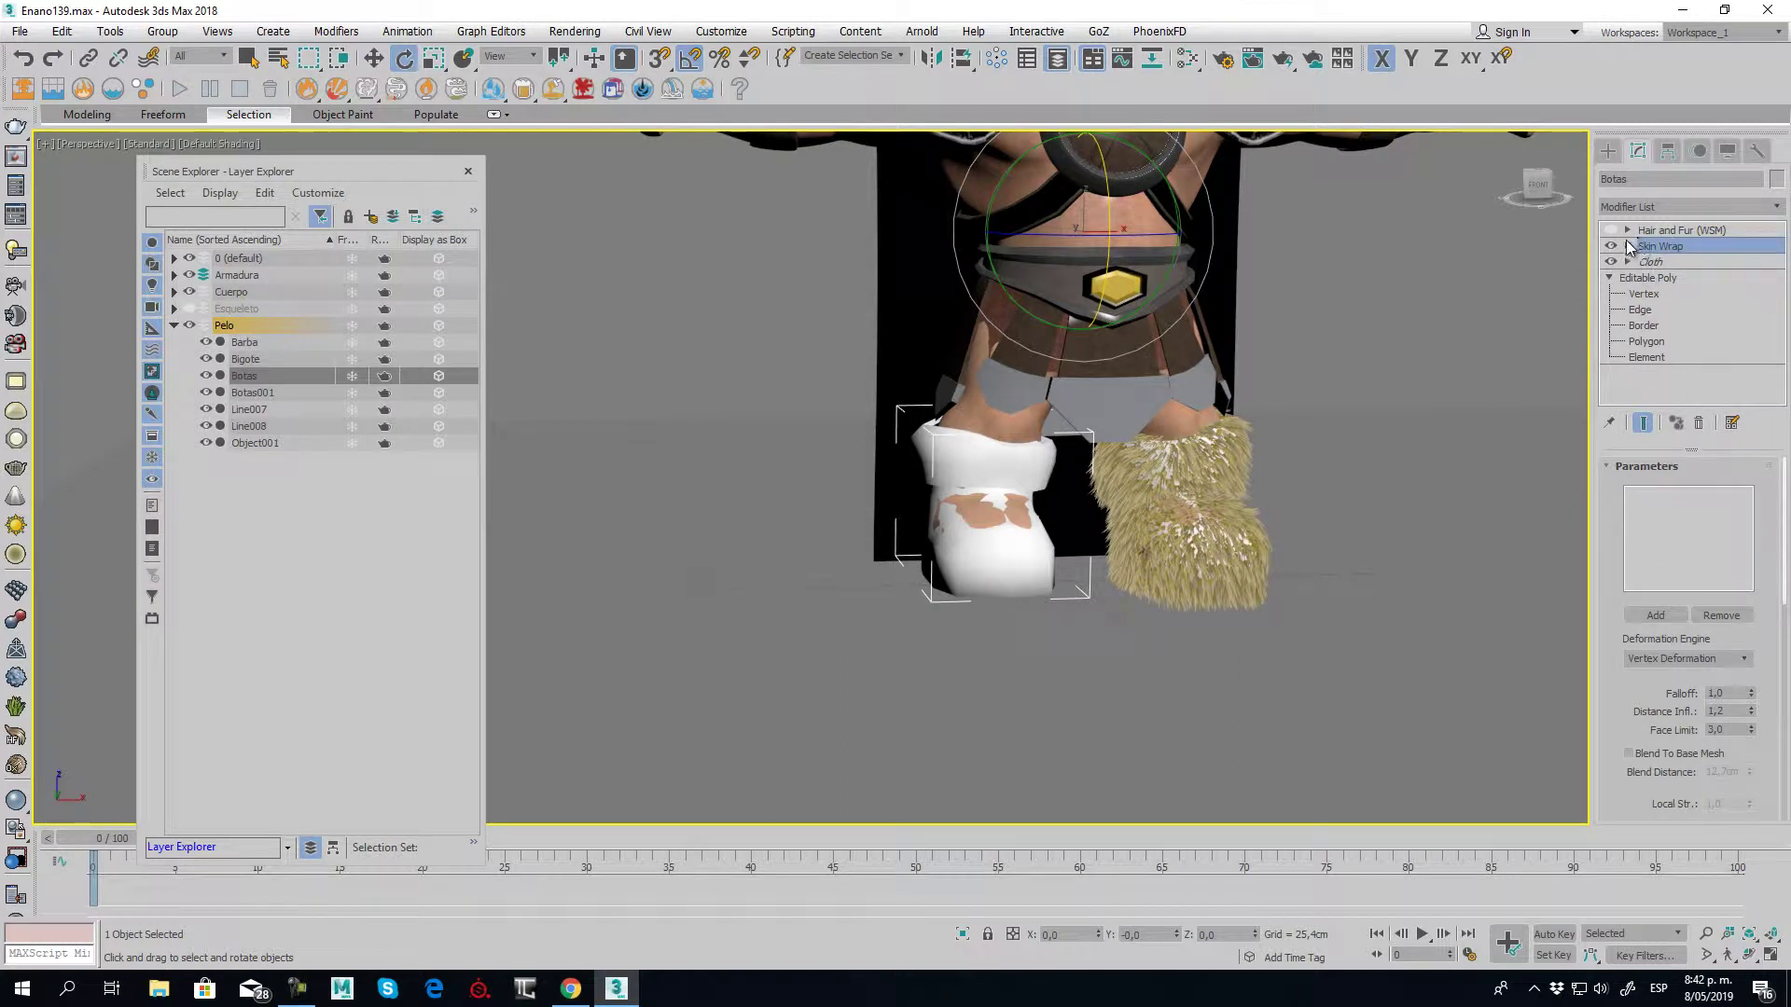
Bind Skin Wrap to the Cuerpo body with Face Deformation, then scrub the timeline to check
click(1628, 245)
click(1684, 262)
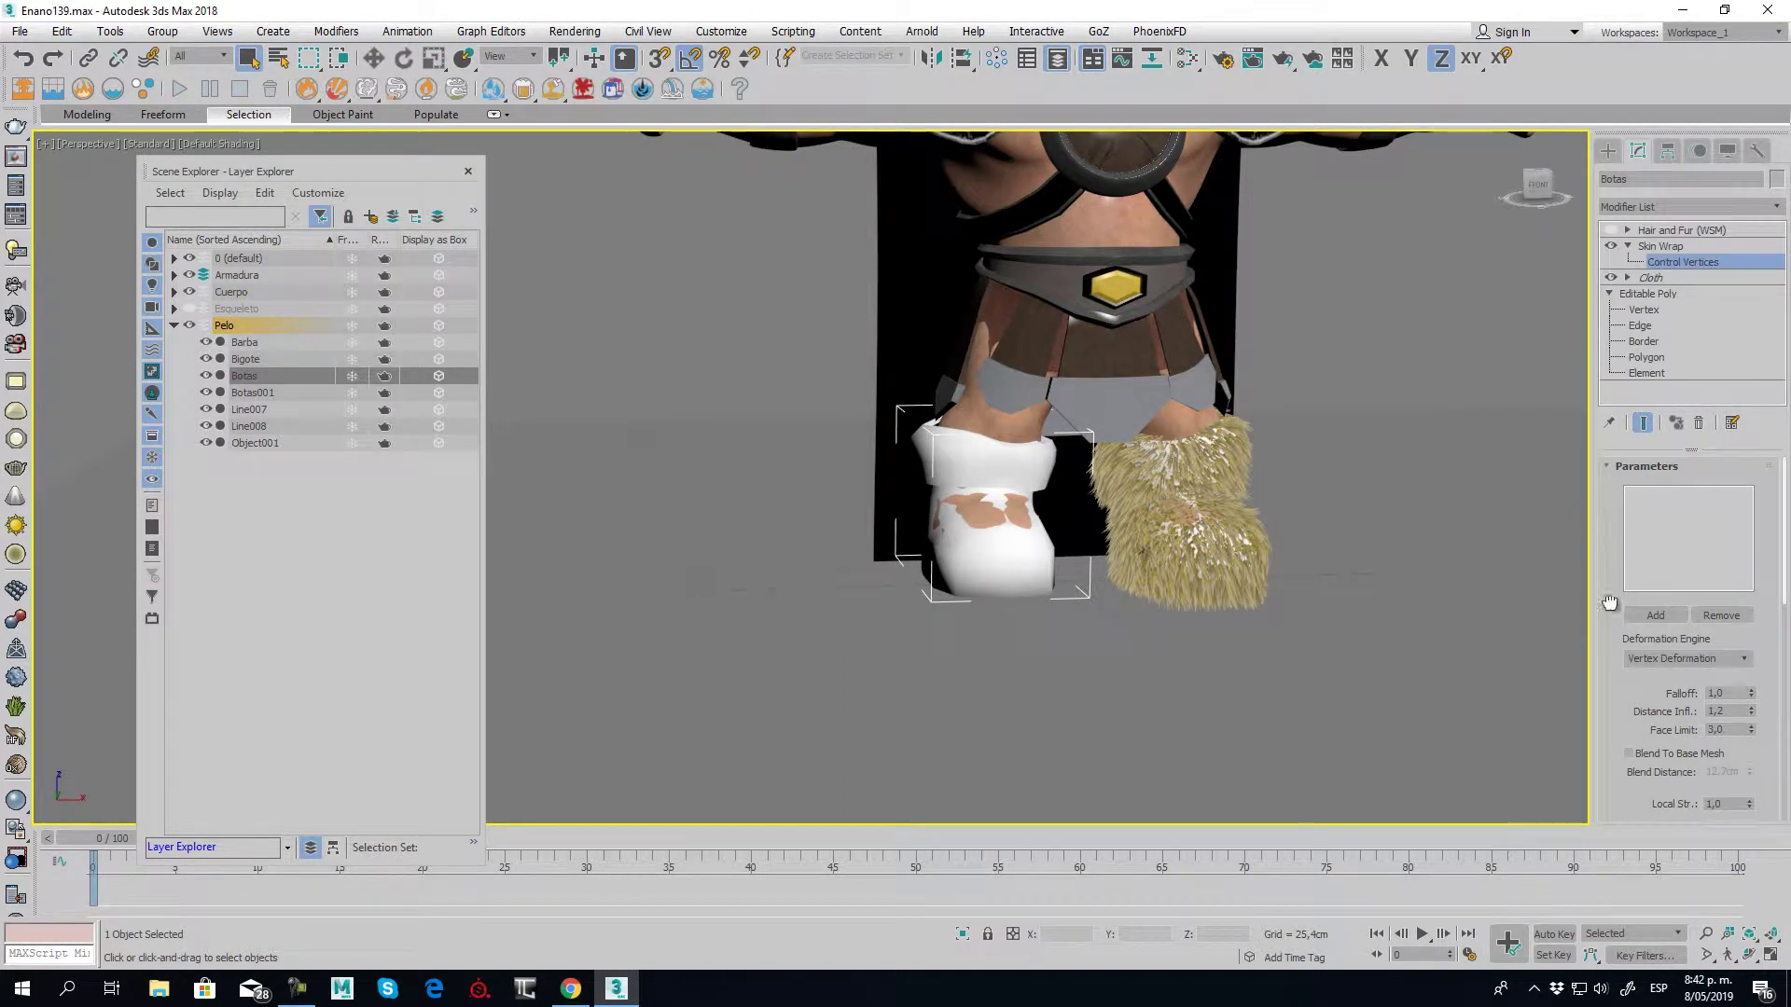
click(1655, 618)
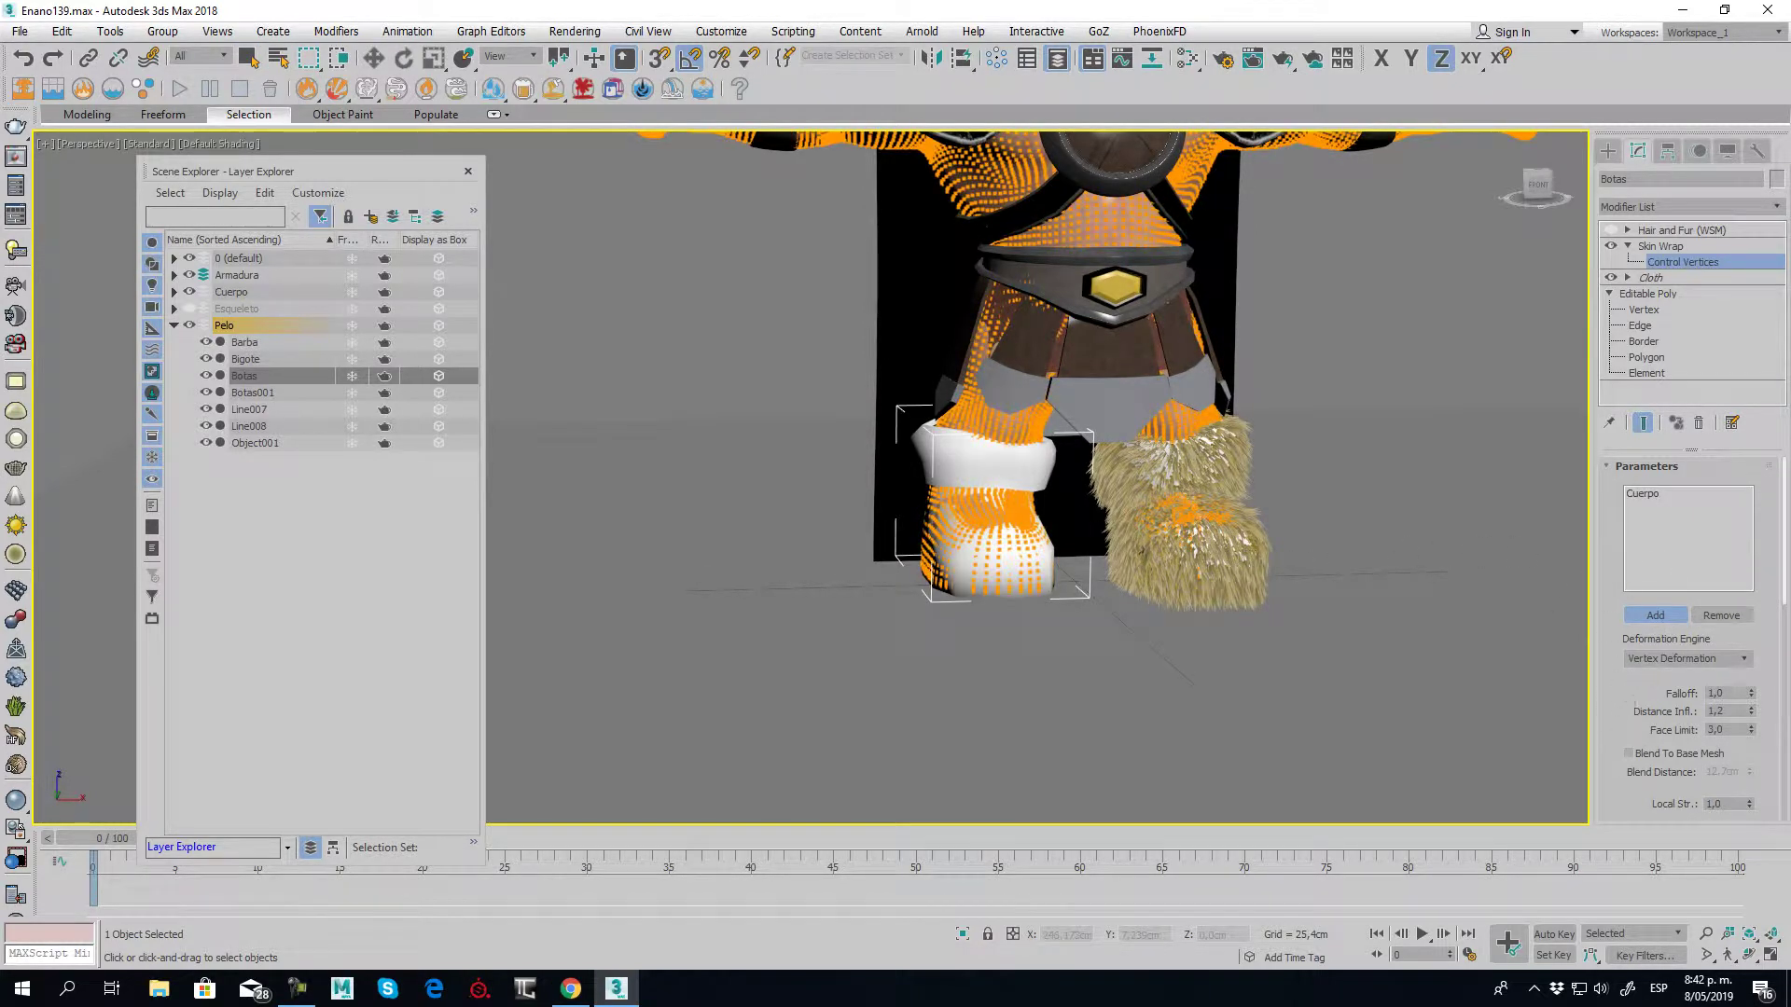
click(1743, 660)
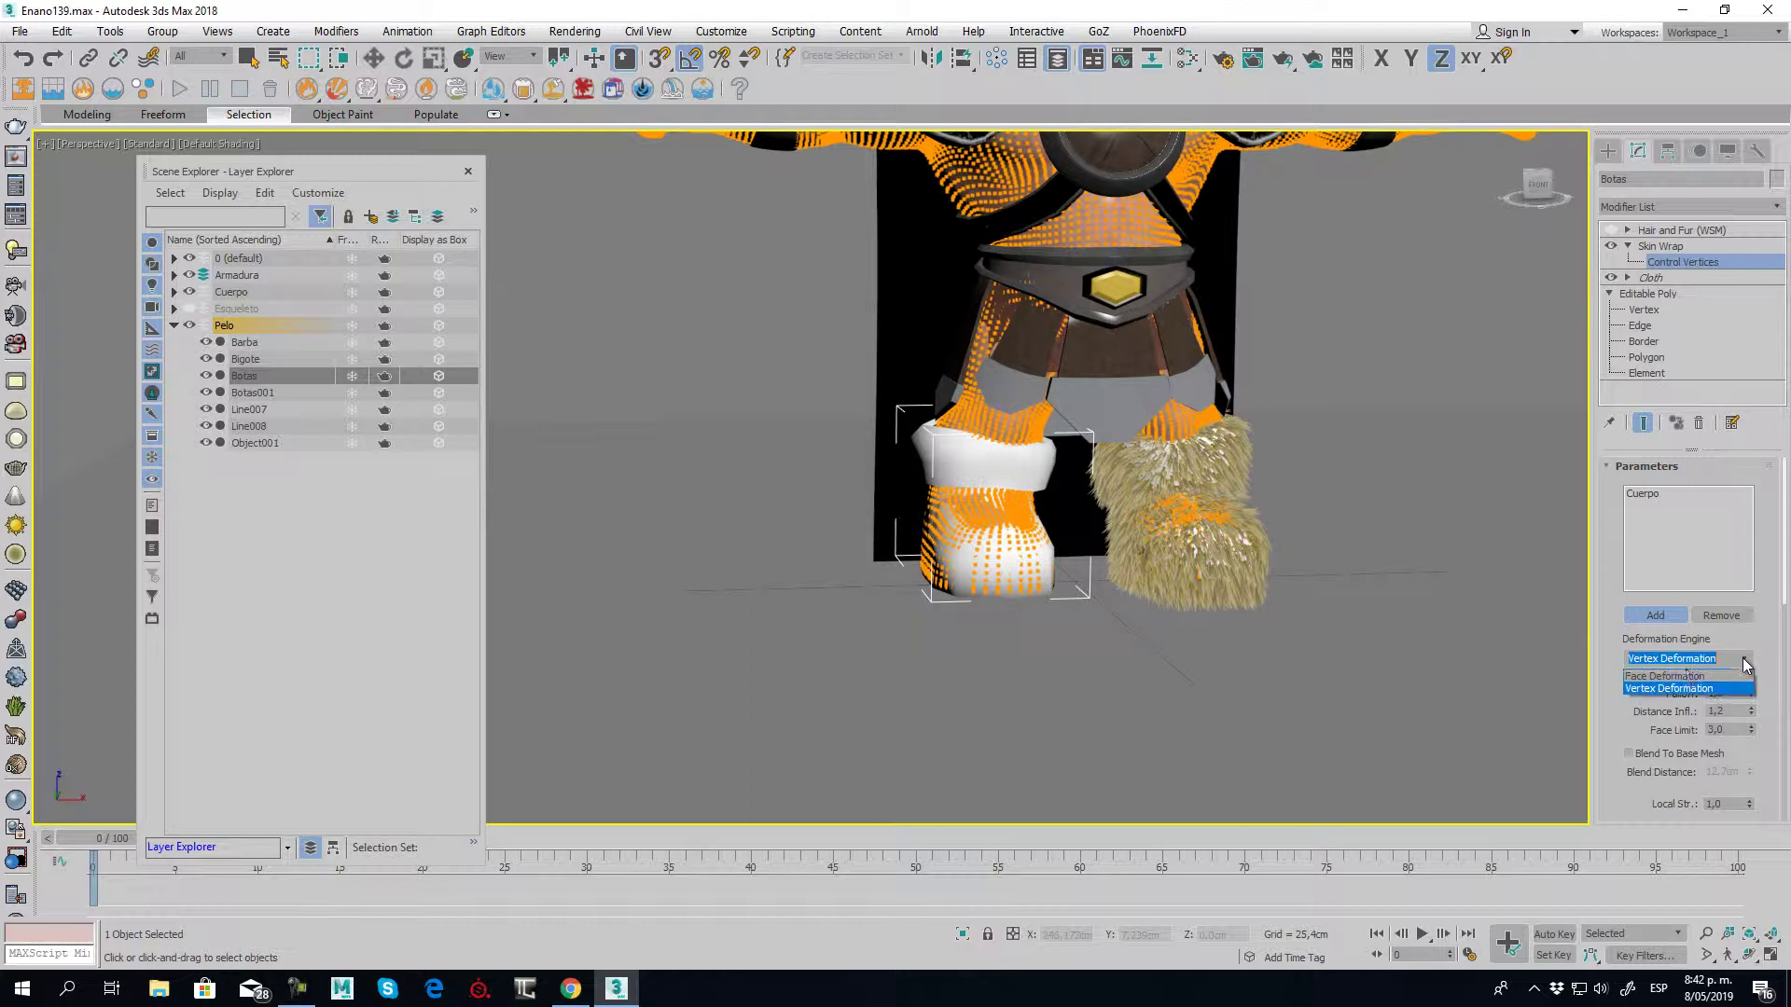
click(1685, 677)
scroll(1679, 653, down, 3)
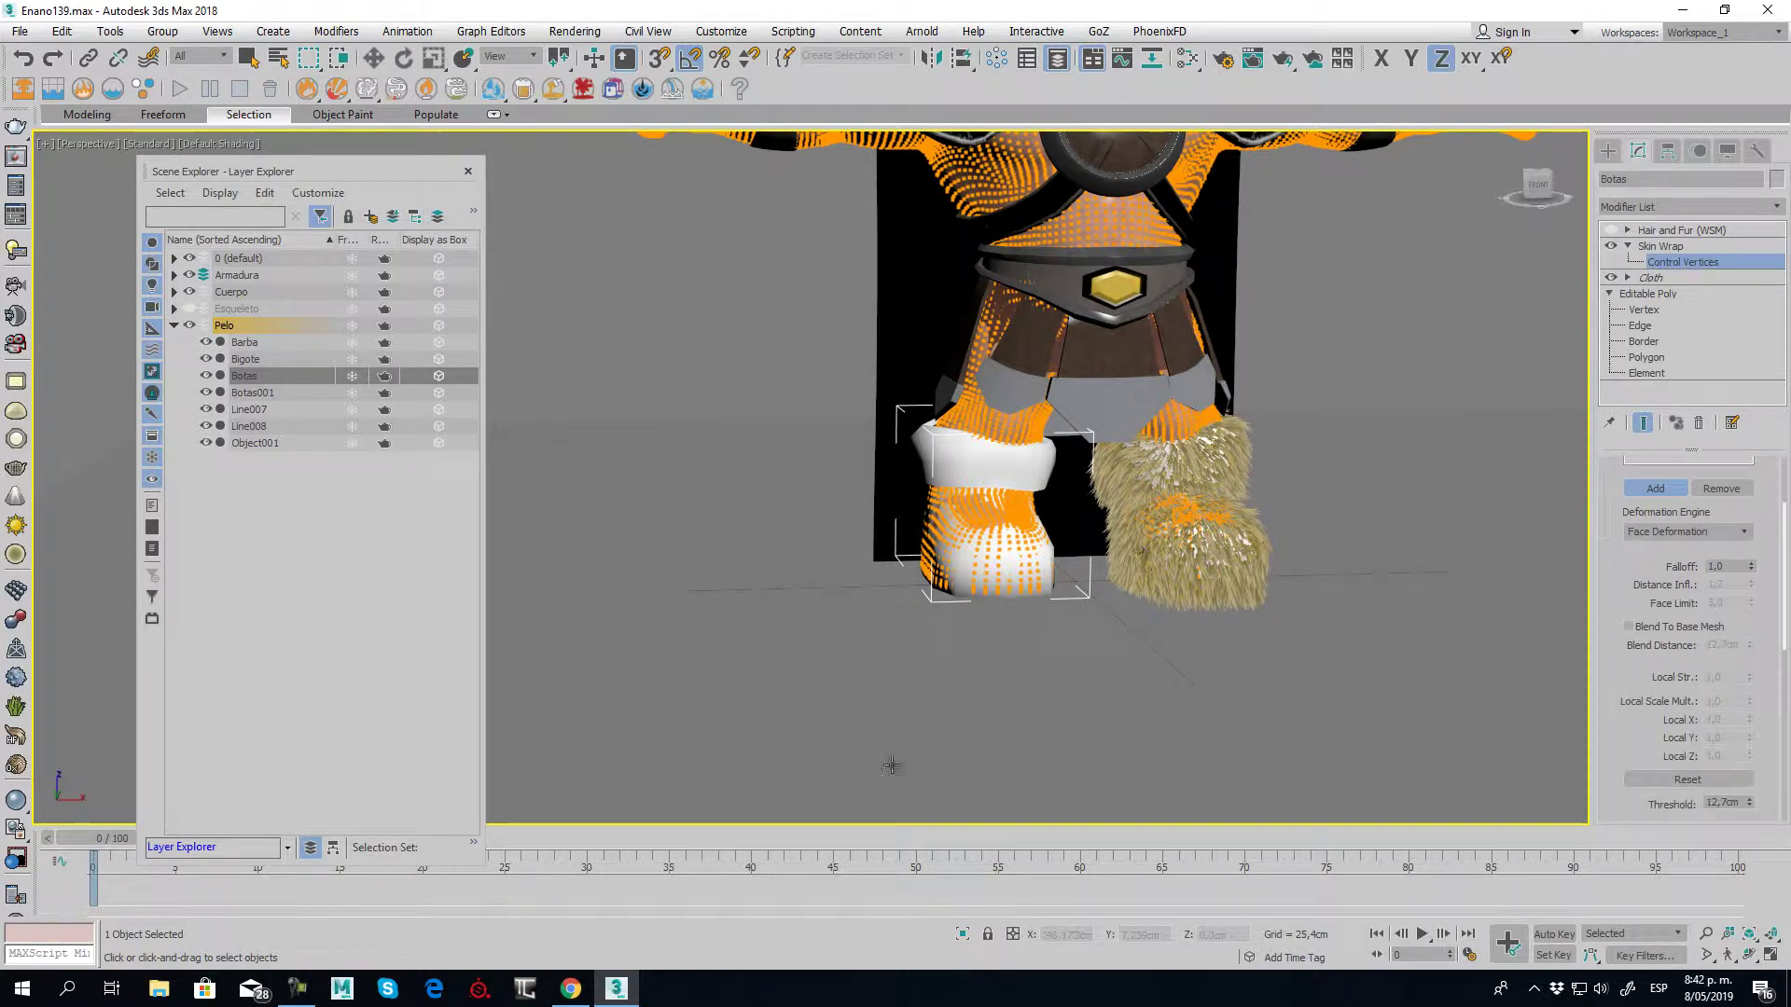
mouse_move(93, 843)
mouse_down()
mouse_move(849, 823)
mouse_move(986, 783)
mouse_up()
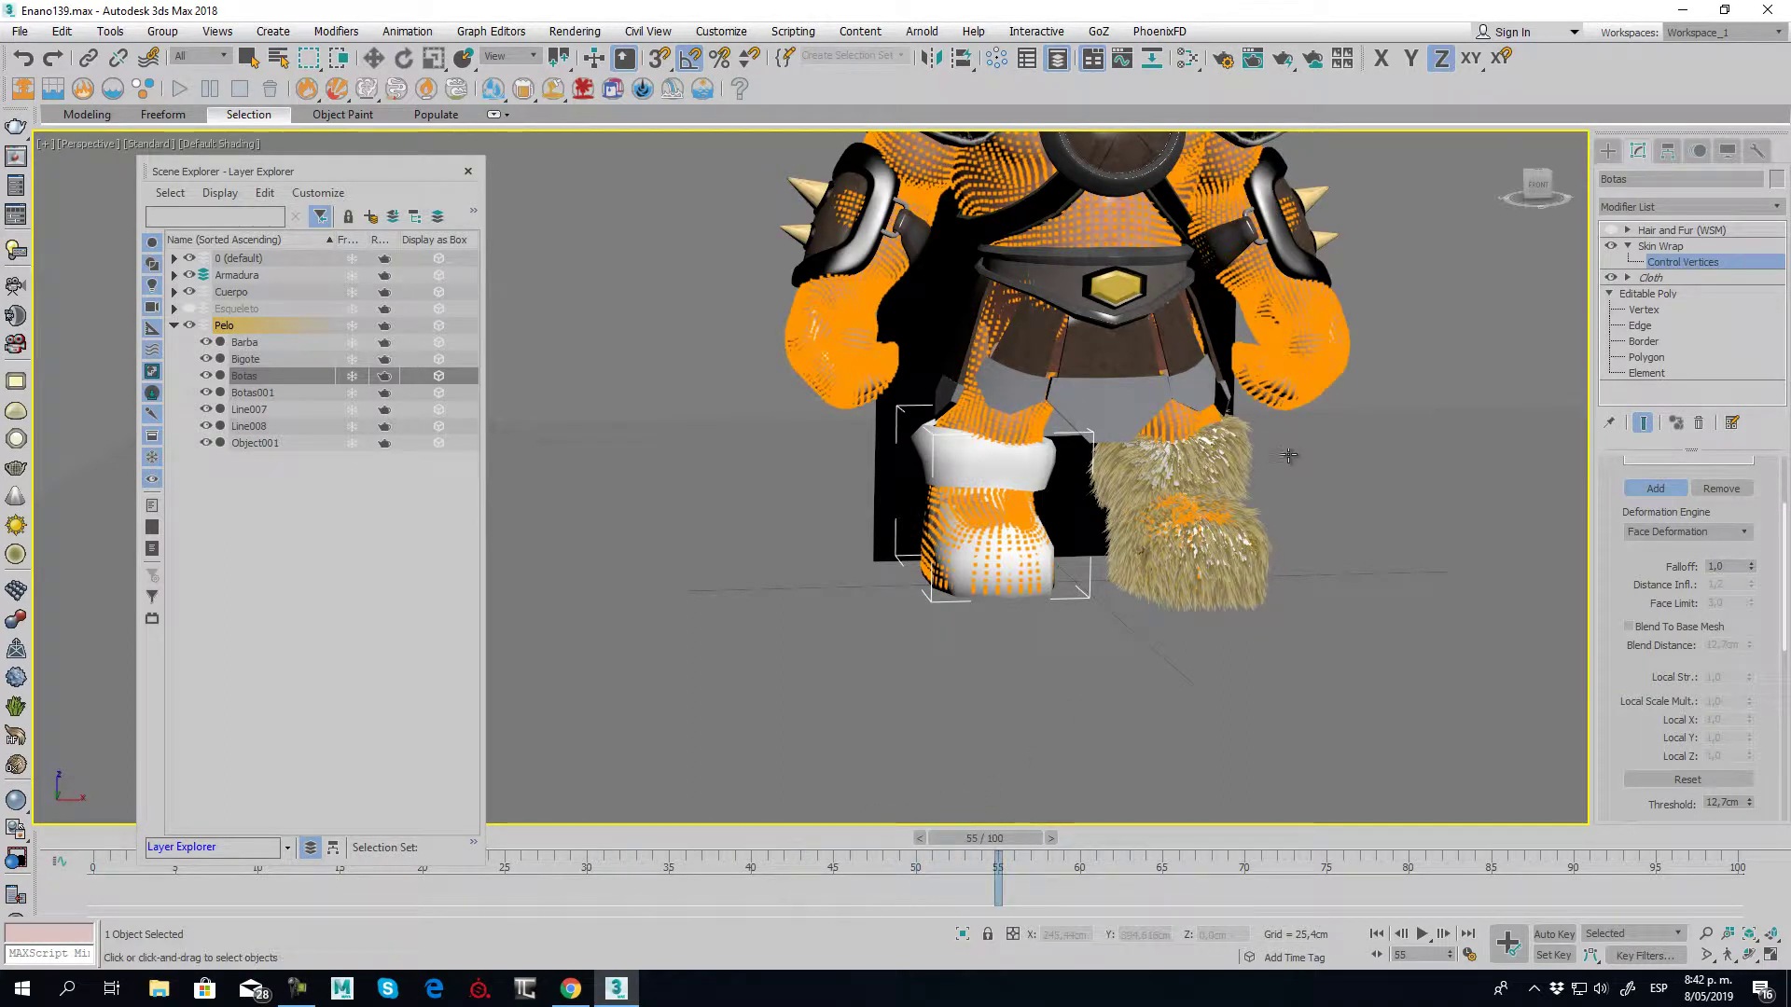
click(1667, 497)
Leave Skin Wrap's sub-level and hide bone objects through Hide by Category
click(1658, 247)
click(1728, 151)
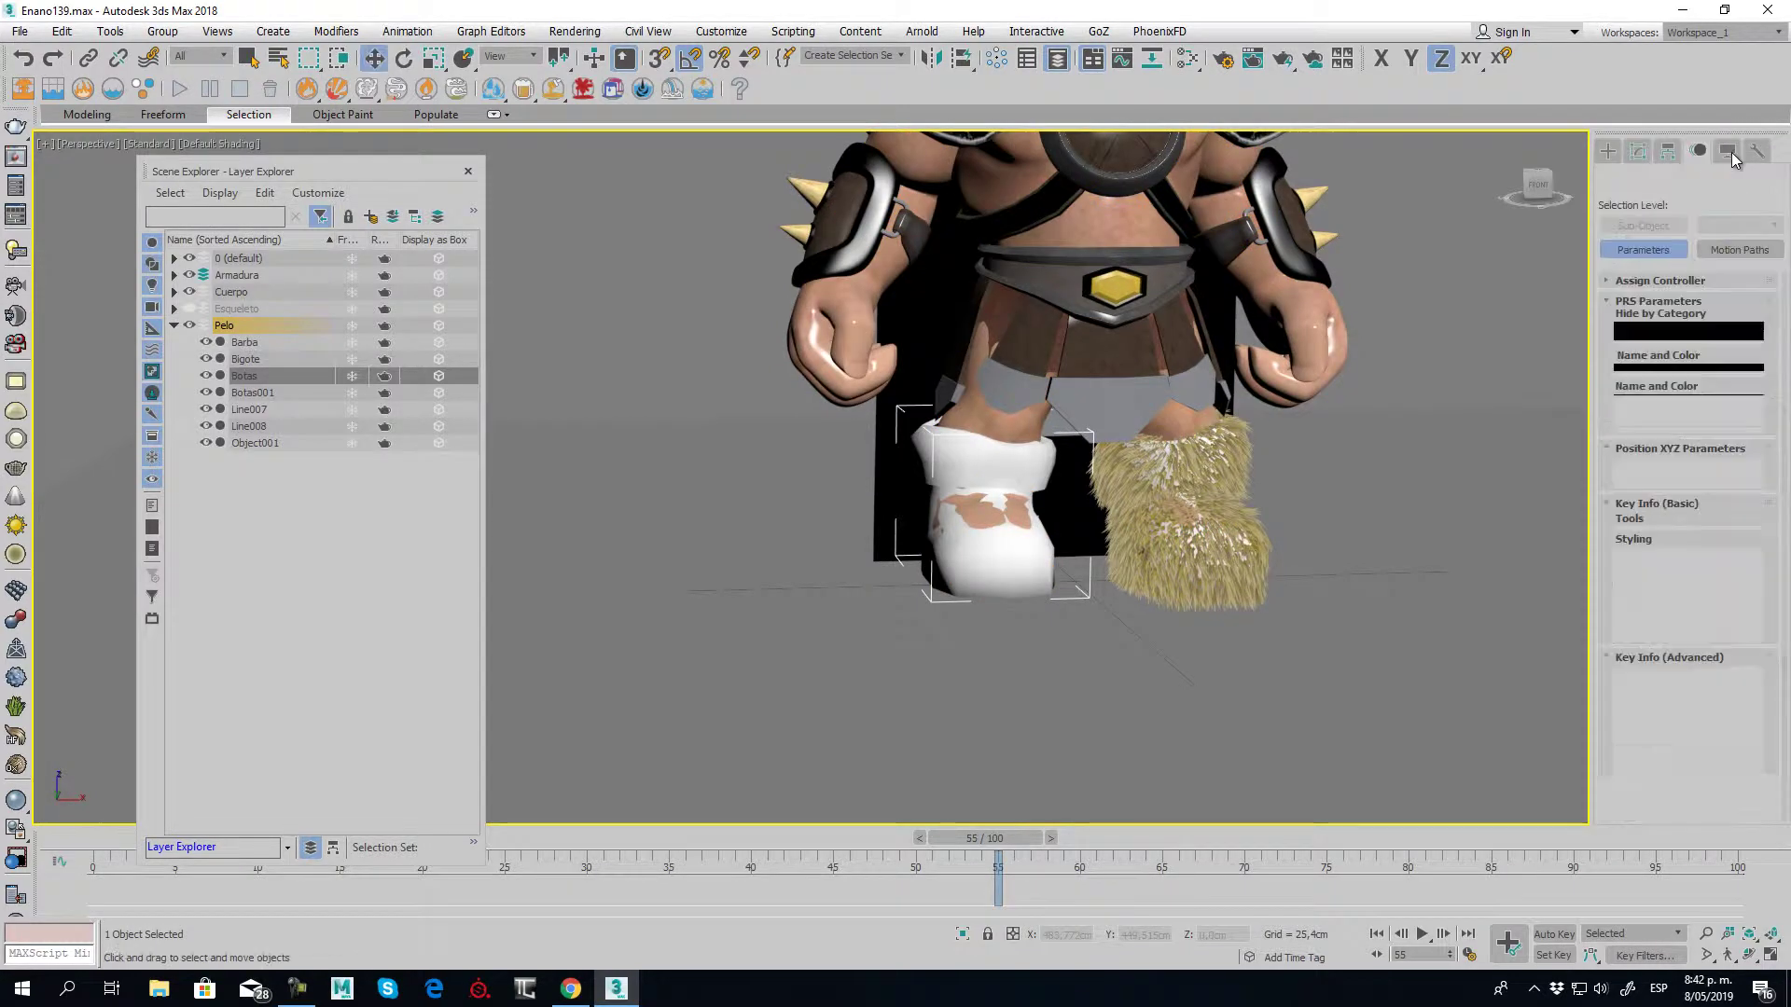
click(1626, 336)
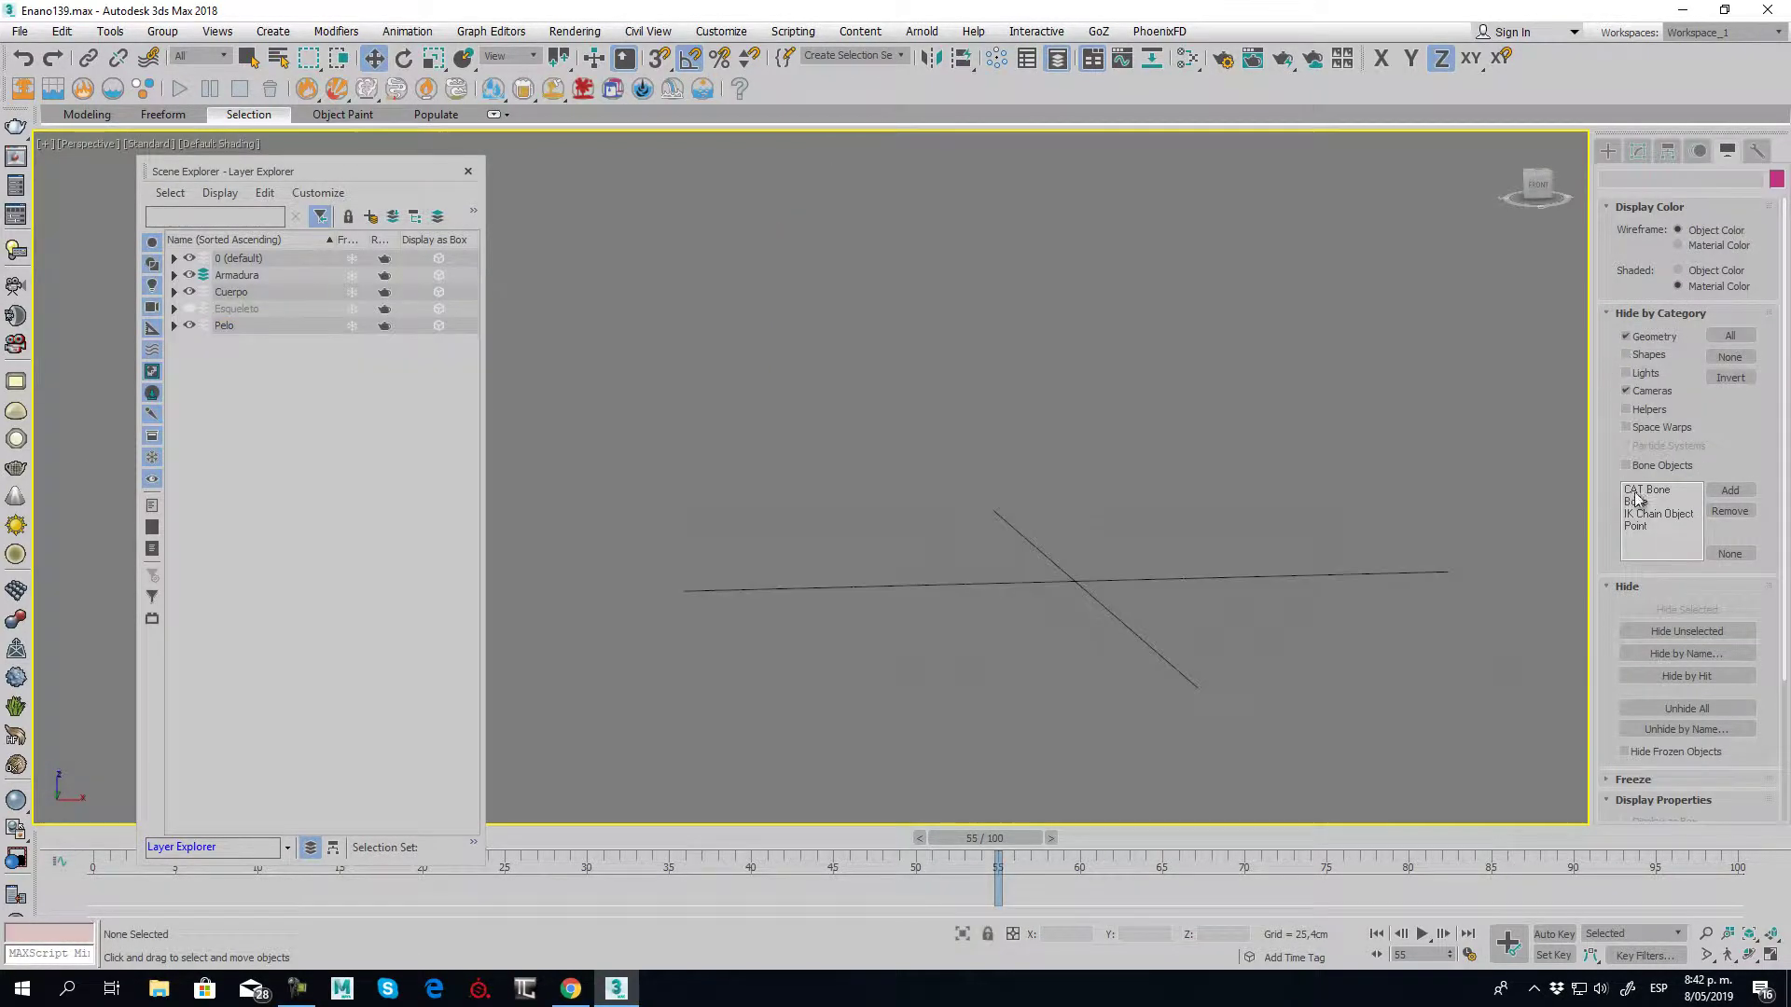
click(1625, 466)
click(1628, 336)
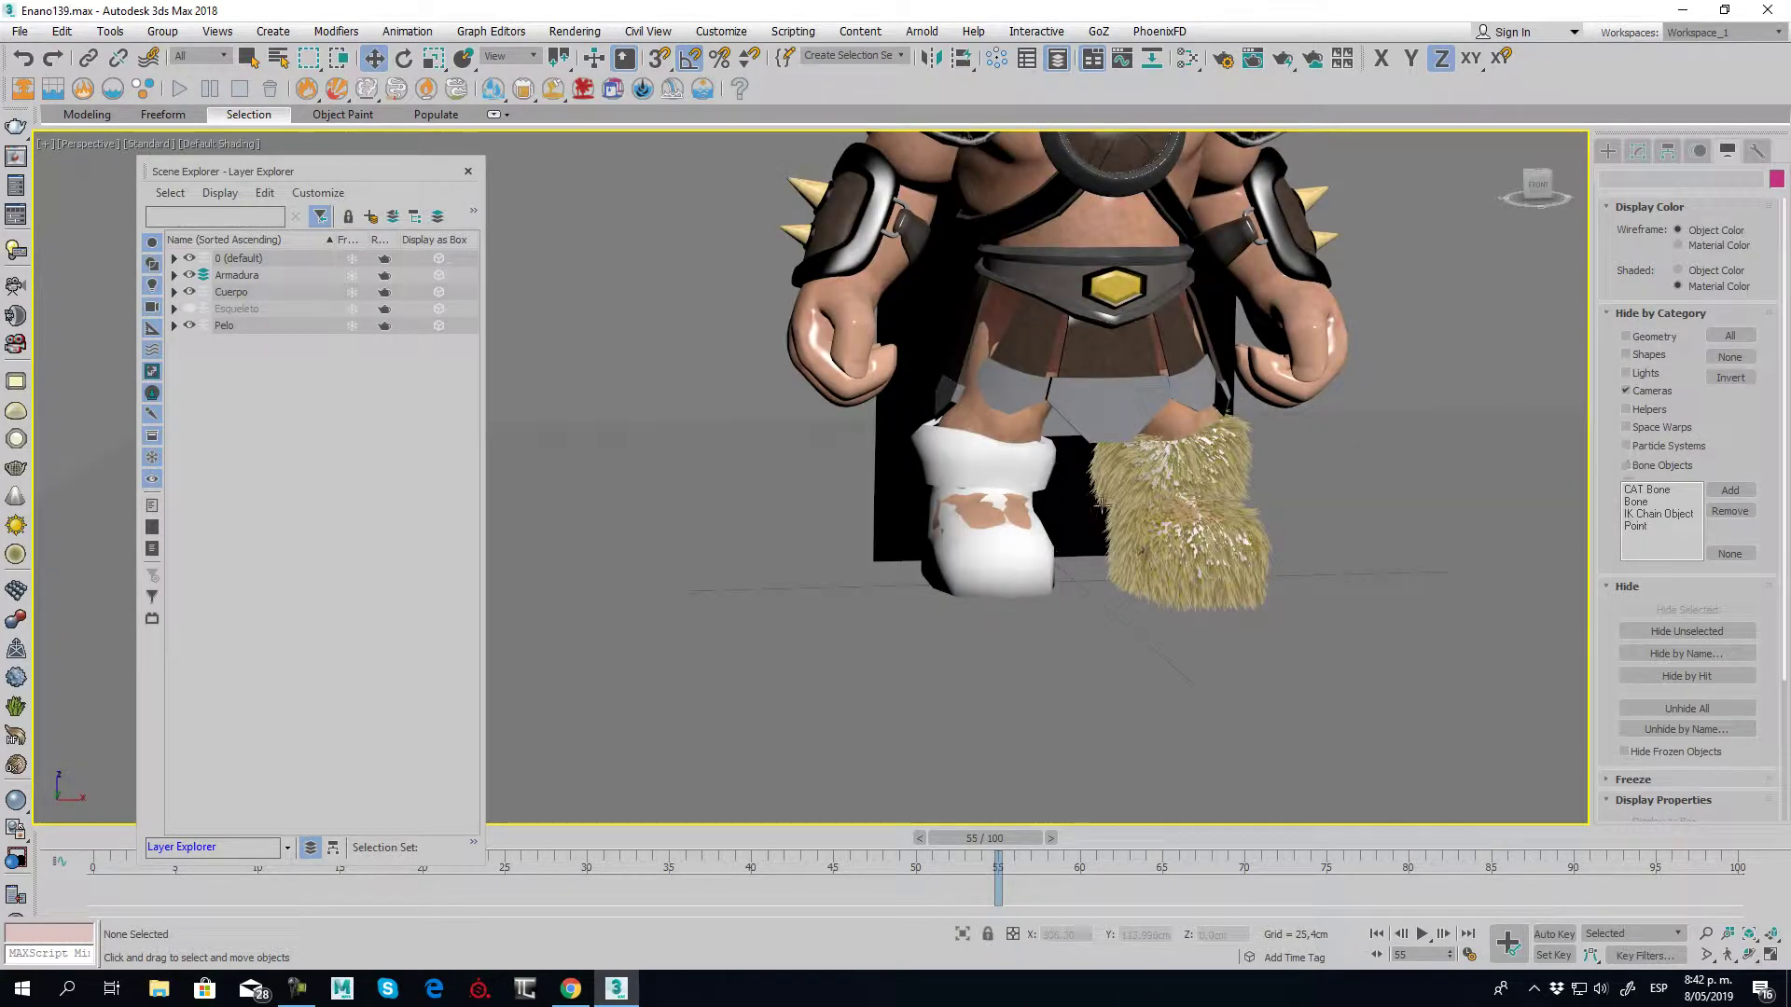
mouse_move(1074, 569)
alt+middle_down()
mouse_move(980, 560)
mouse_move(1131, 599)
mouse_move(1200, 588)
mouse_move(593, 524)
alt+middle_up()
Unhide the Esqueleto layer, test-lift Bip001 R Foot, then undo the move
click(189, 309)
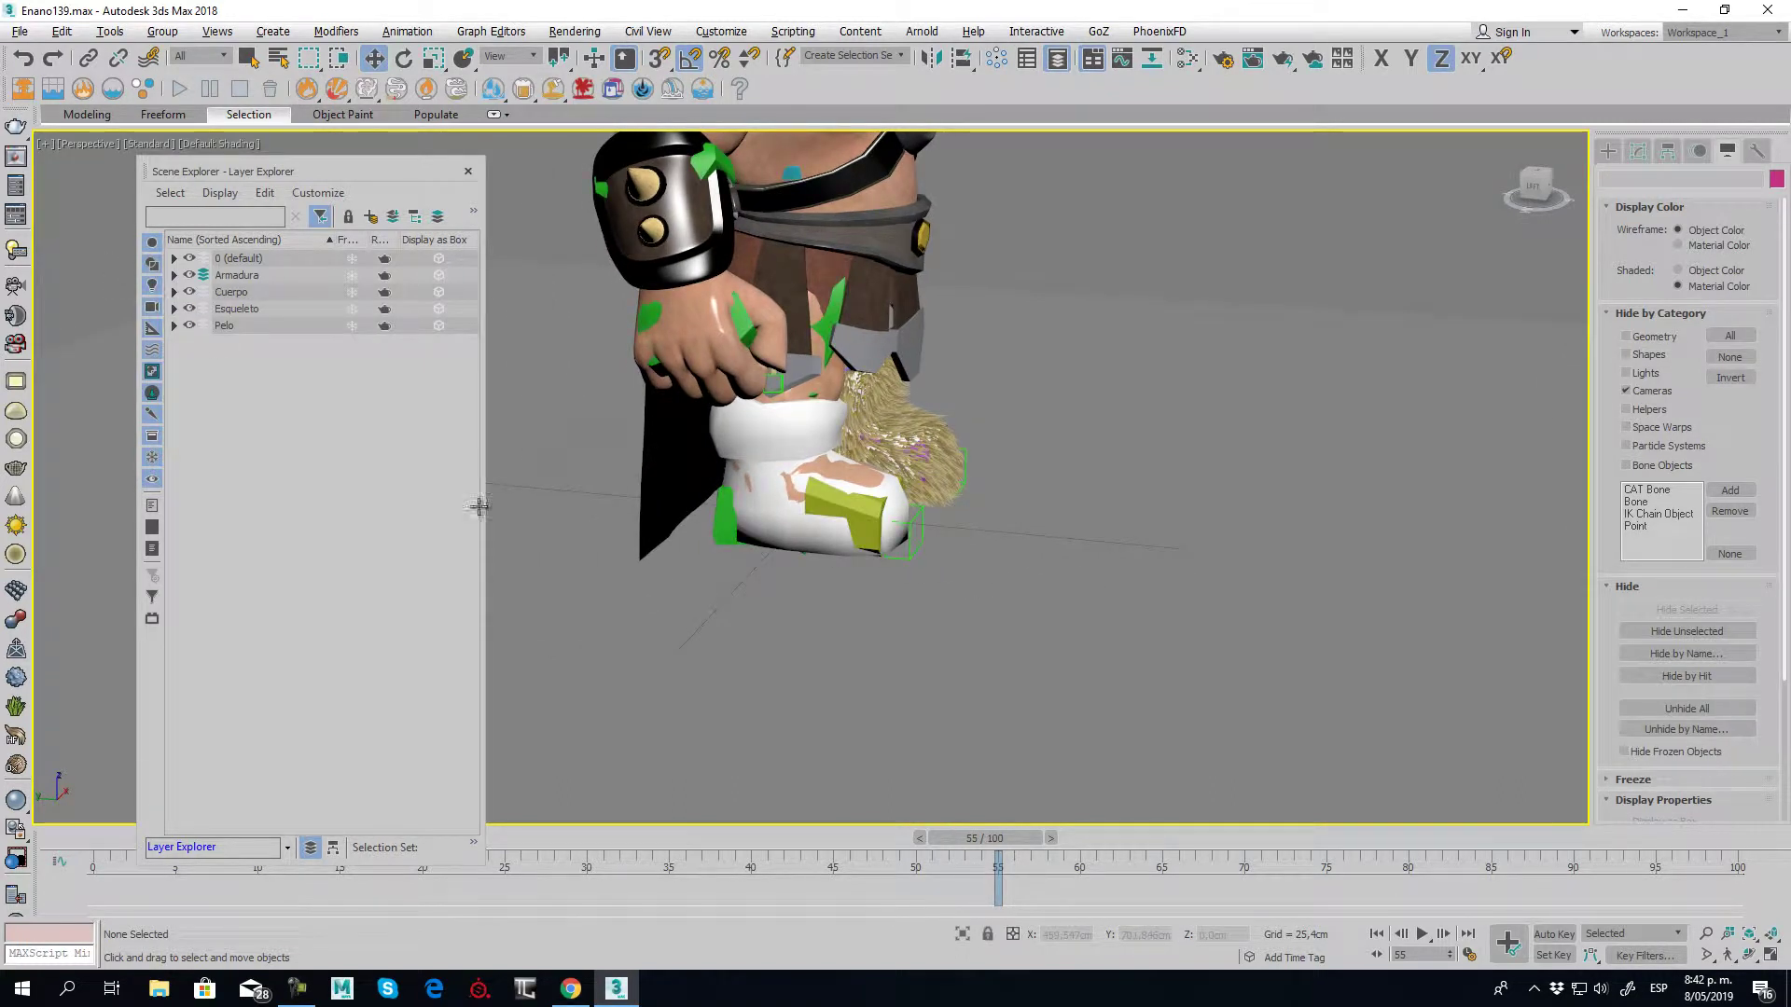
click(739, 514)
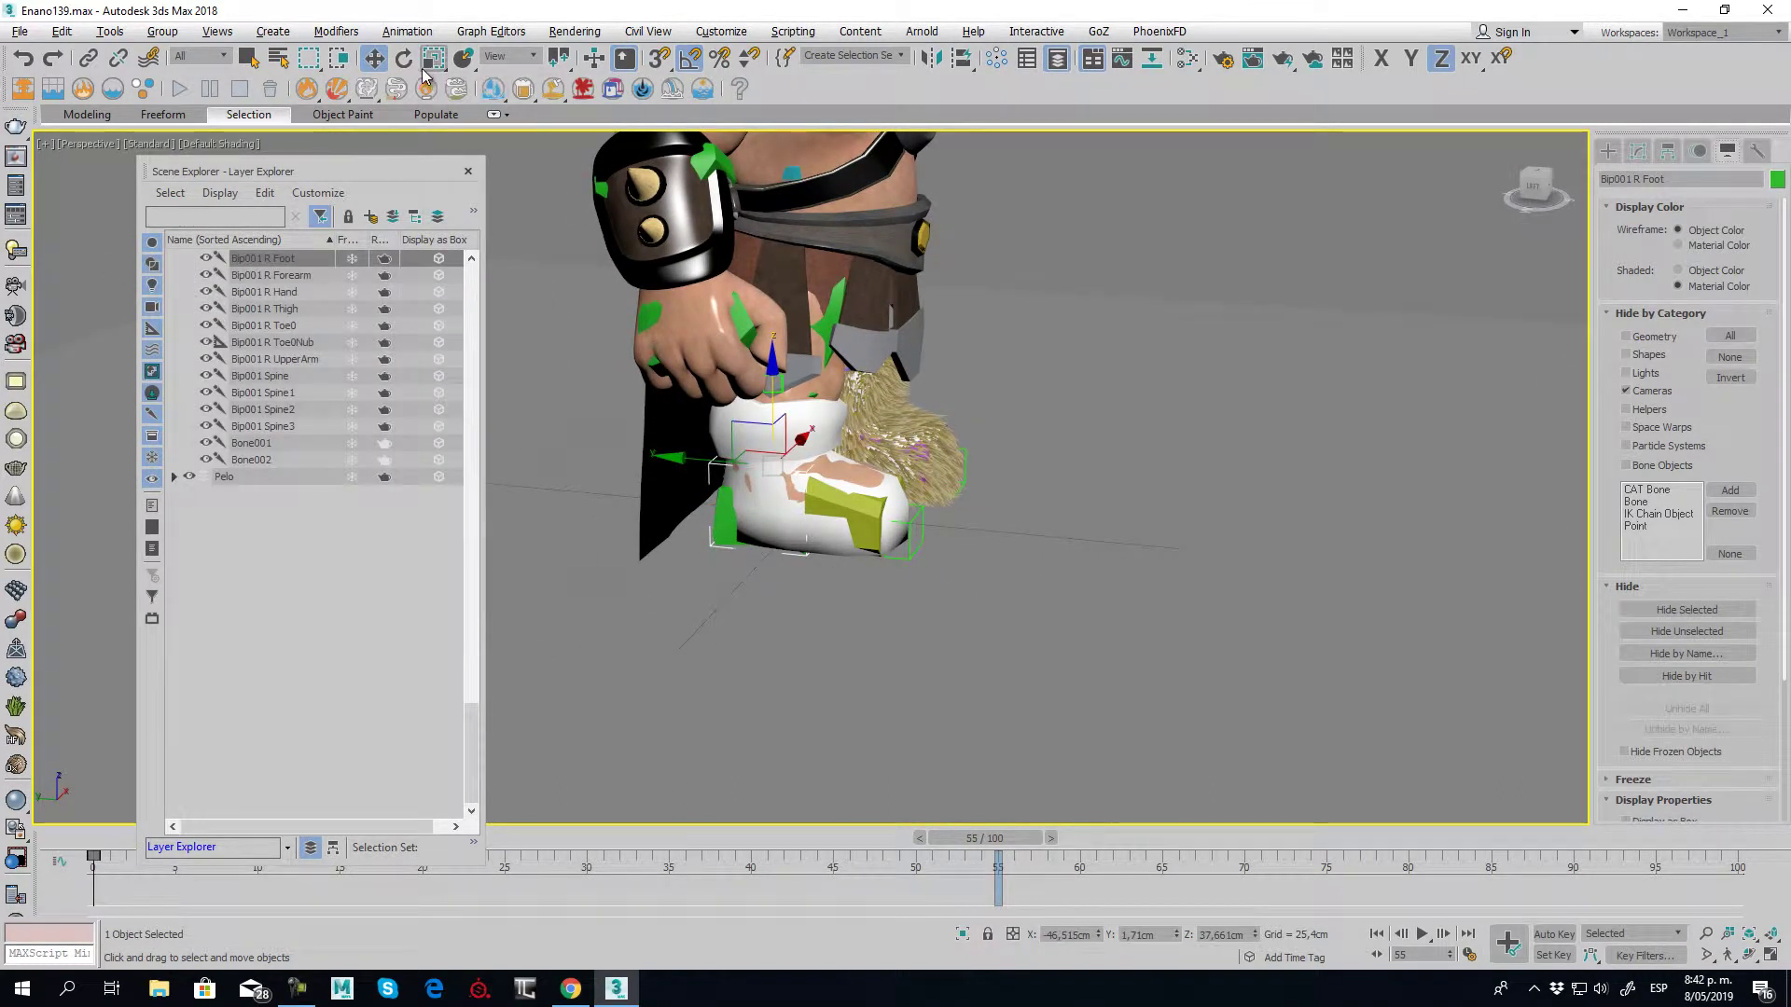
mouse_move(737, 440)
mouse_down()
mouse_move(881, 373)
mouse_move(970, 378)
mouse_up()
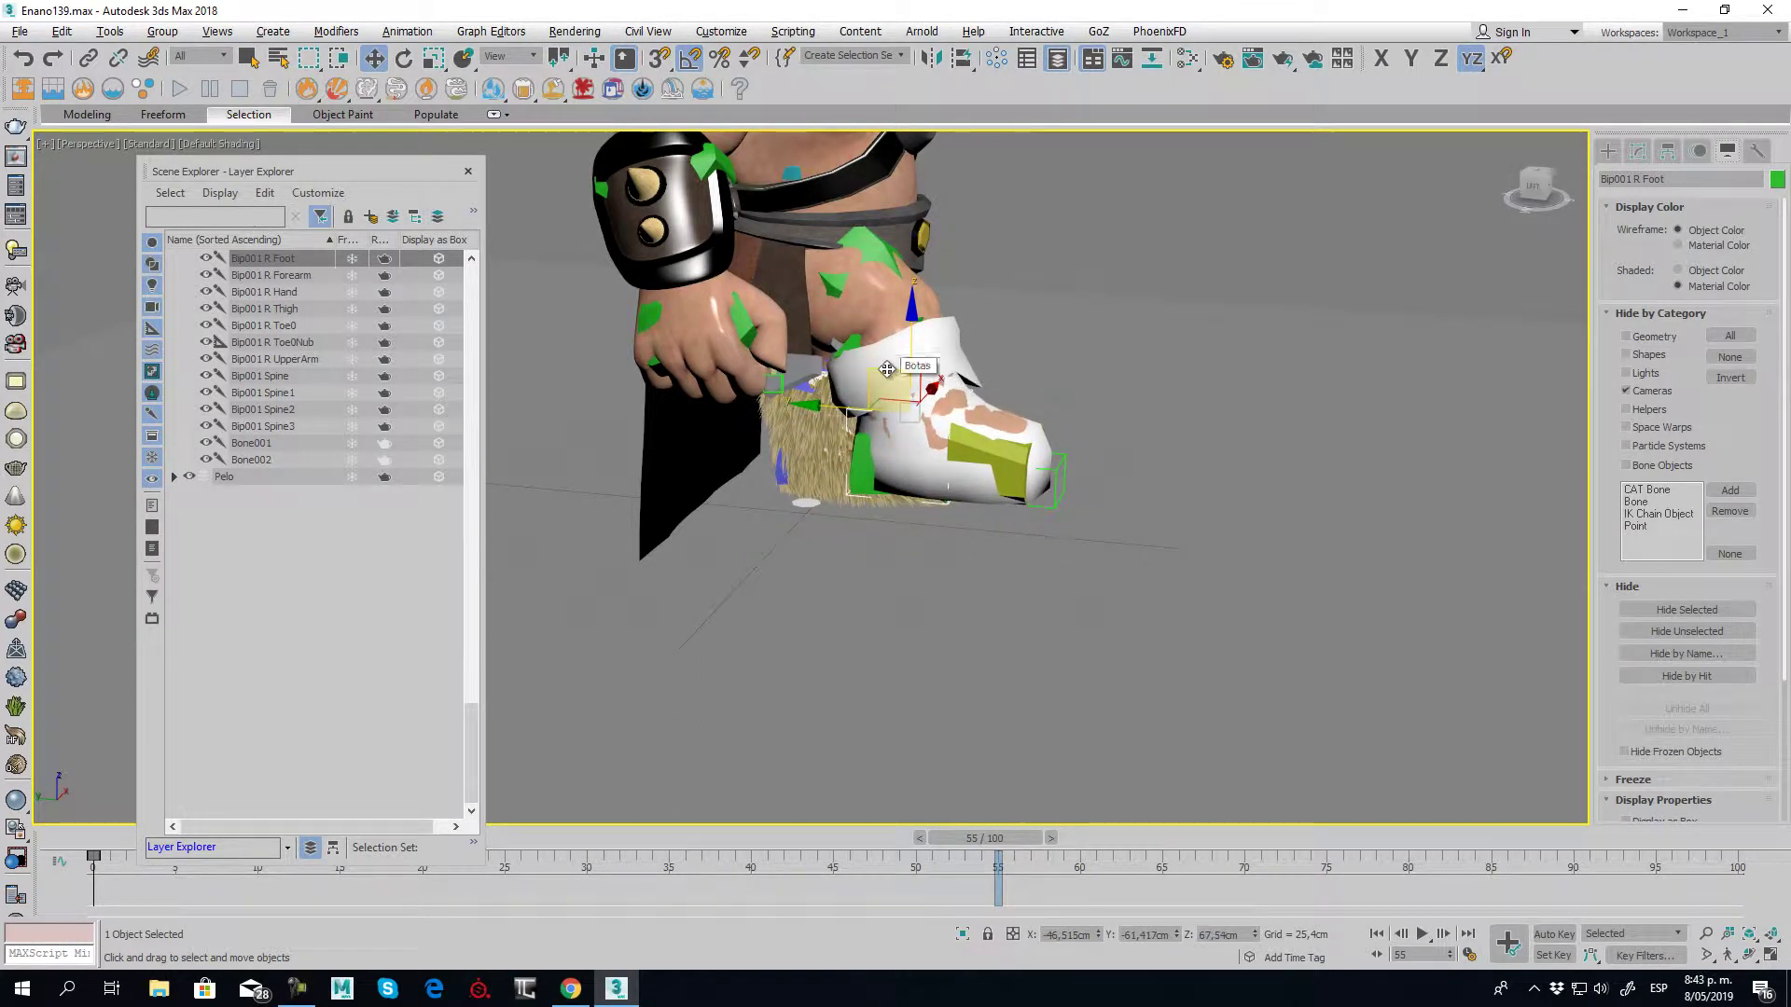
key(ctrl+z)
mouse_move(1131, 552)
alt+middle_down()
mouse_move(936, 616)
mouse_move(830, 338)
alt+middle_up()
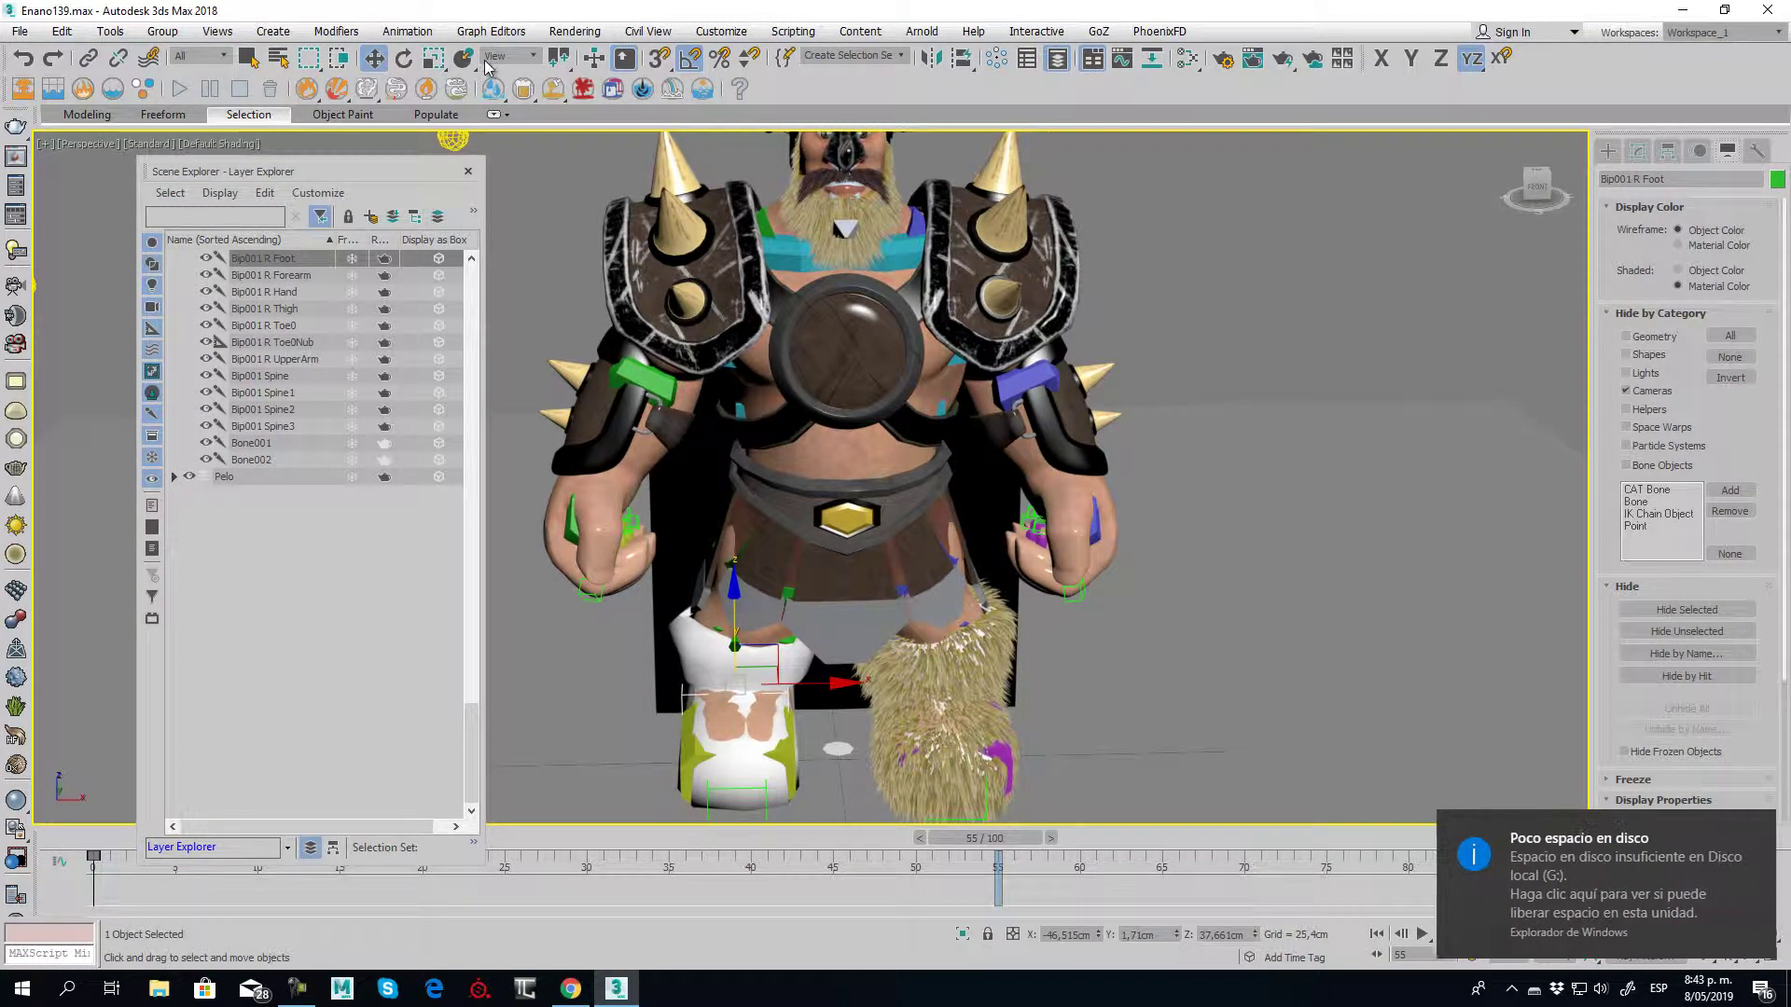
Hide Geometry, Lights and Helpers by category so only the biped shows
click(1627, 335)
scroll(808, 465, down, 4)
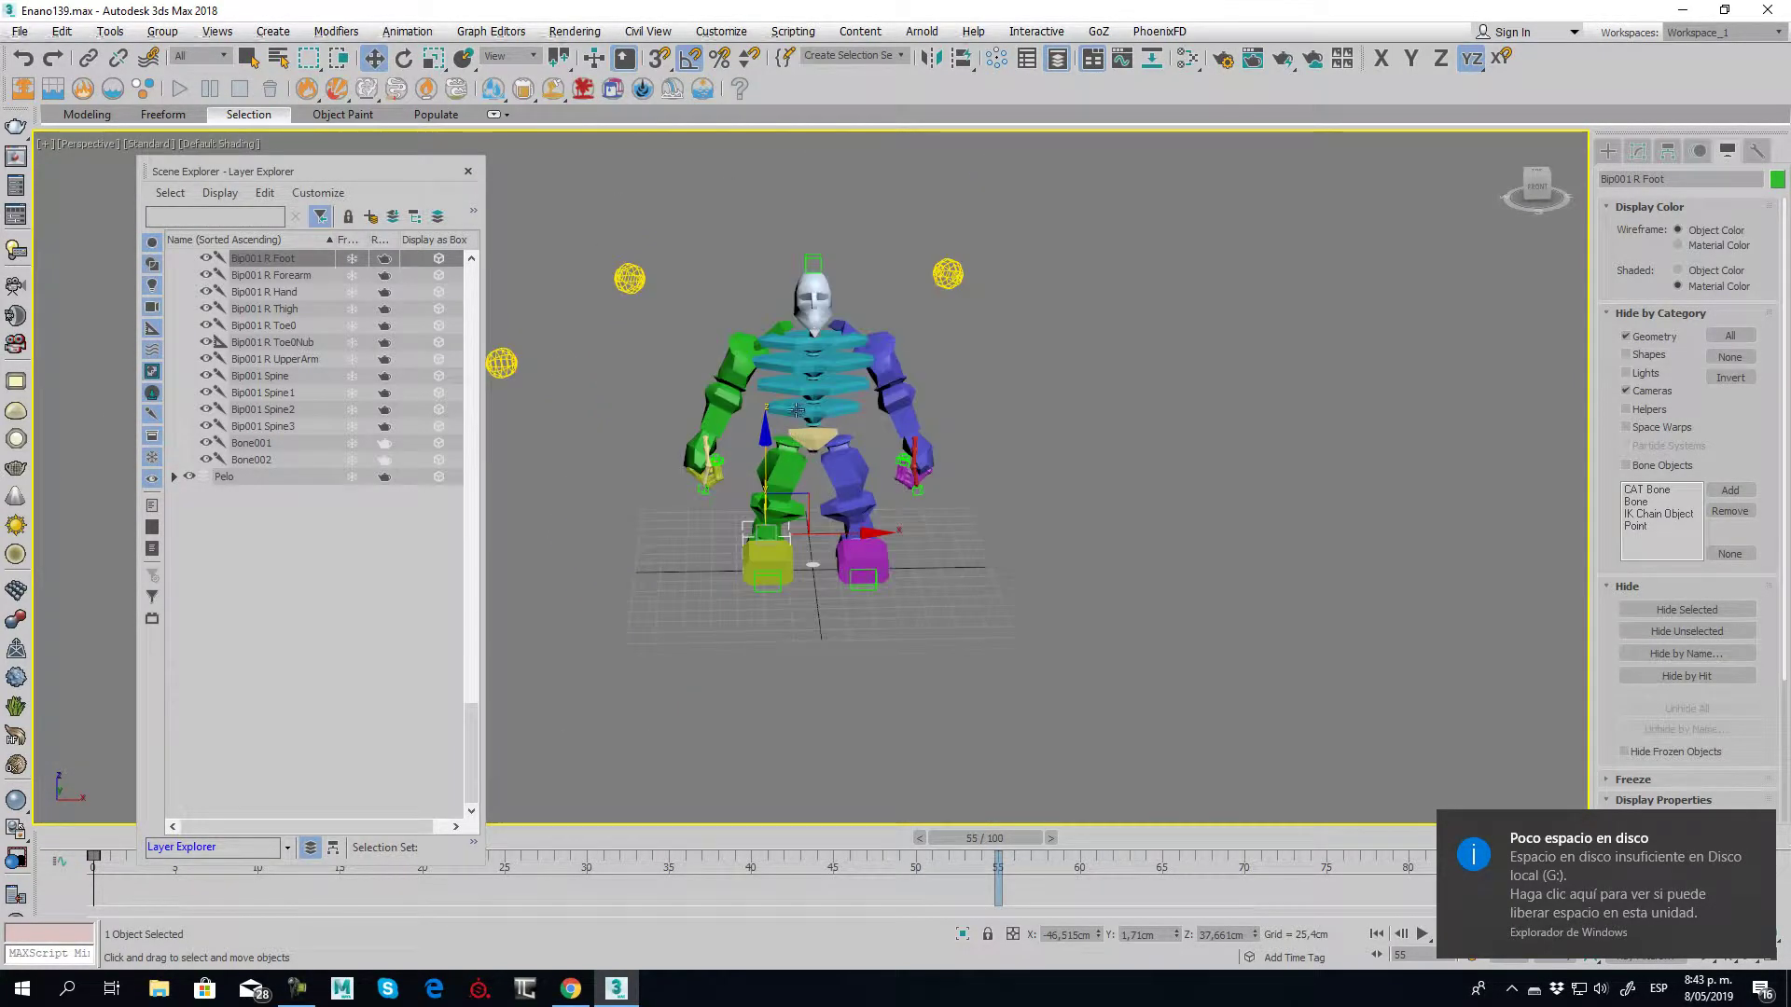
click(1627, 374)
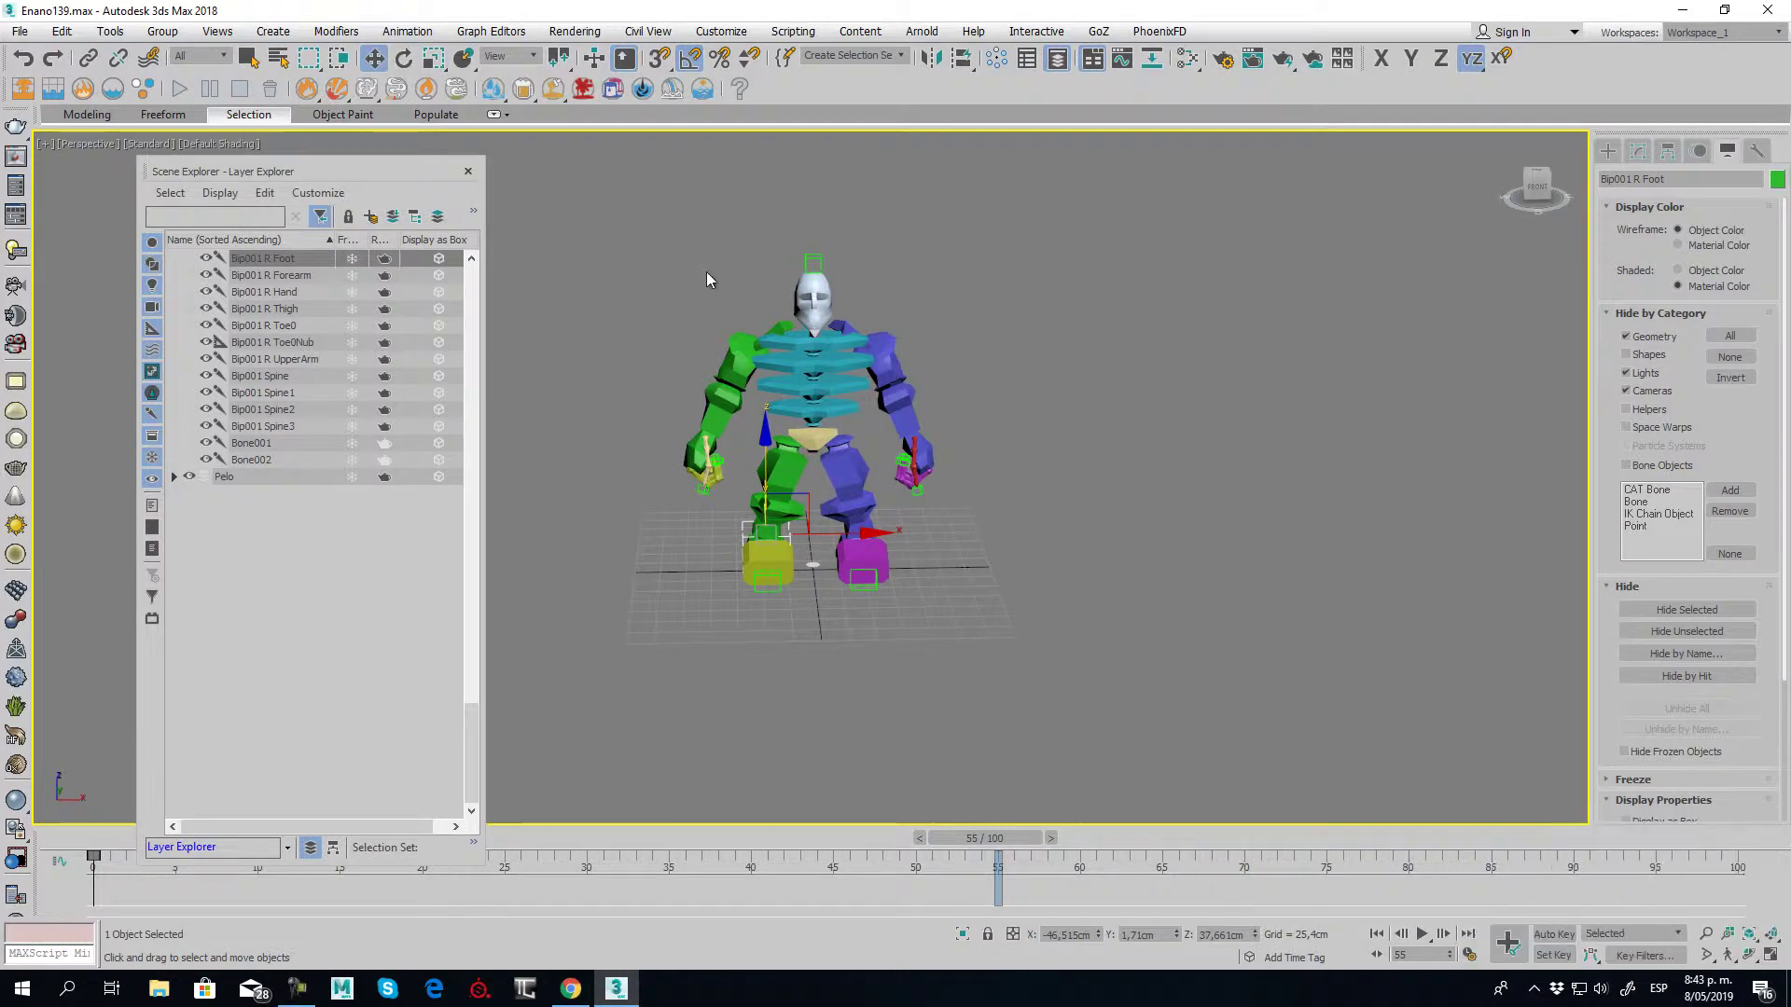
click(1626, 410)
Select all skeleton bones, hide the Cuerpo layer and collapse the Esqueleto list
drag(627, 232, 1104, 623)
alt+middle_drag(902, 552, 905, 512)
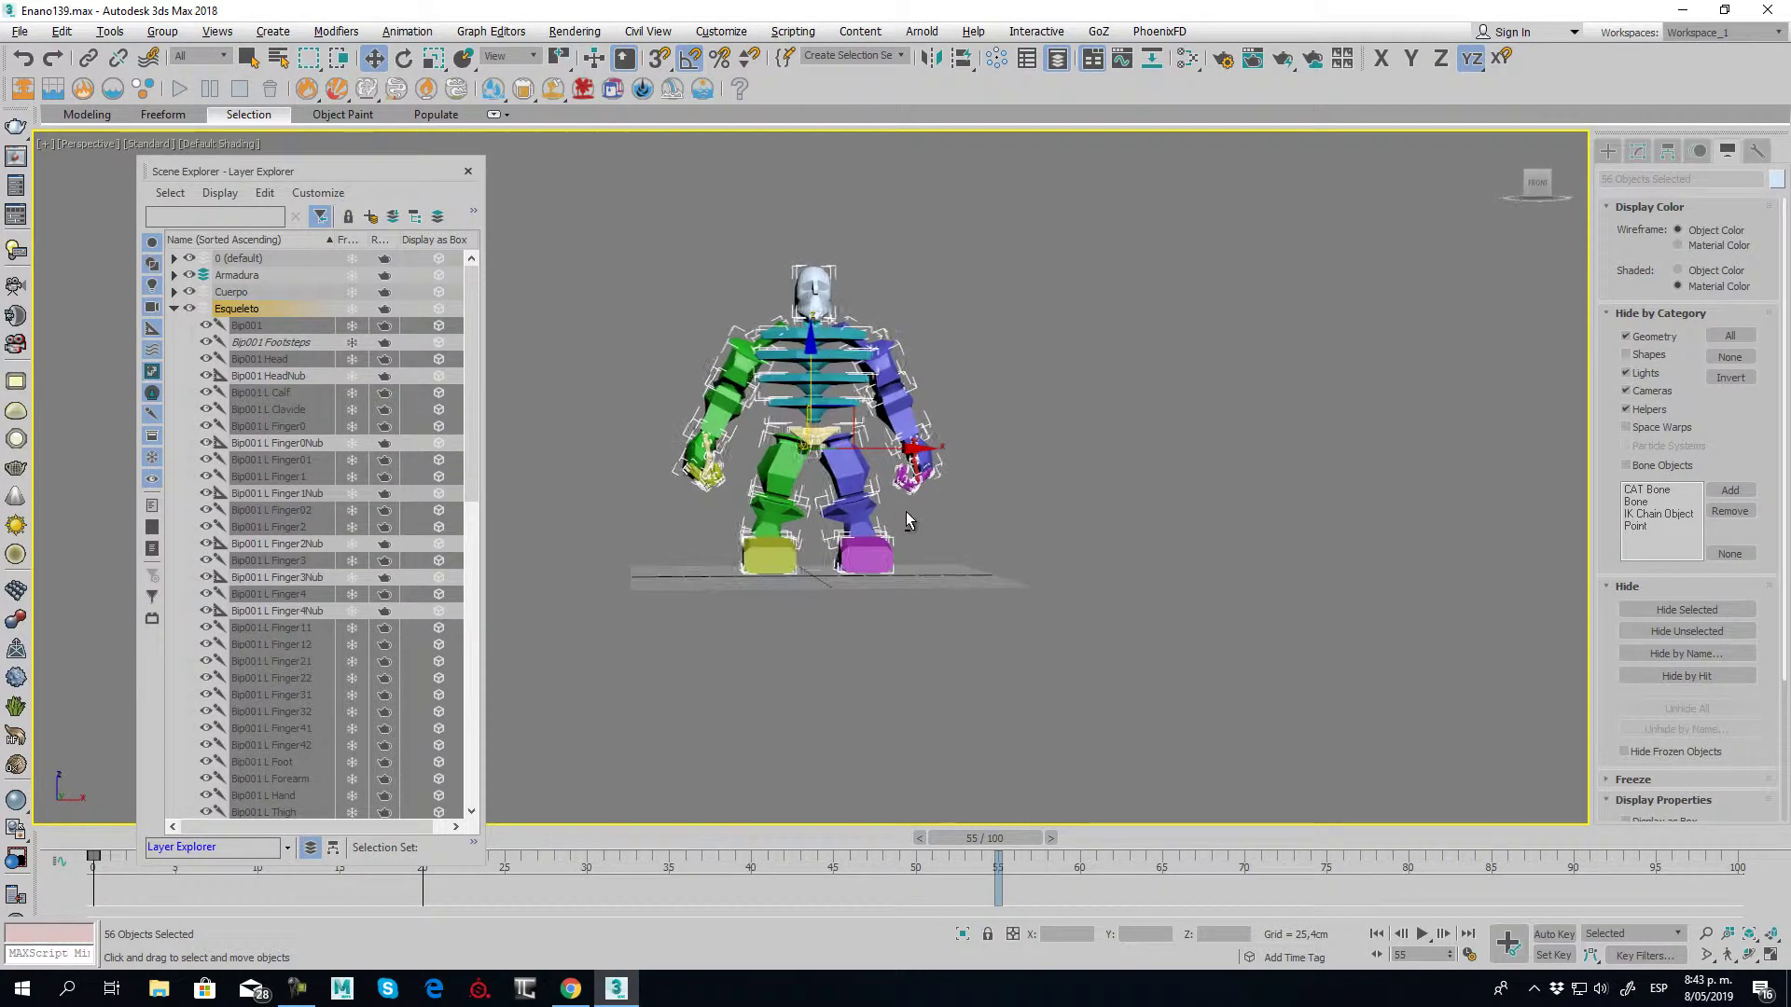
click(189, 292)
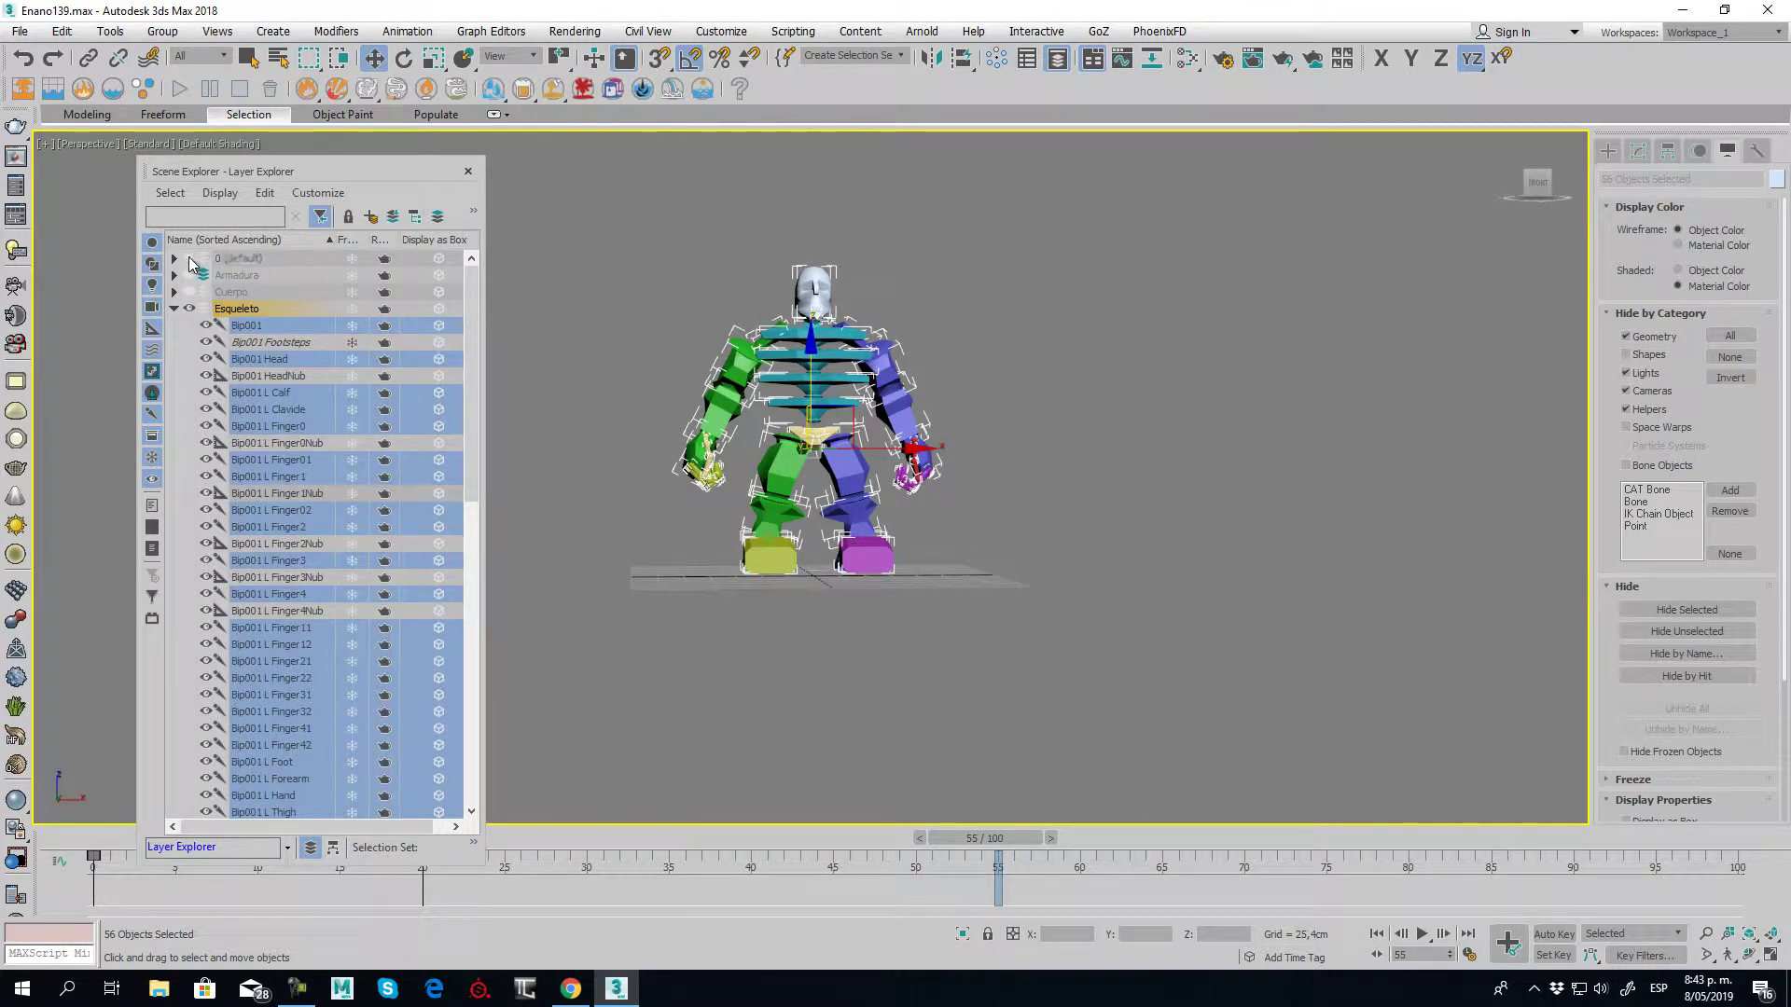
click(172, 309)
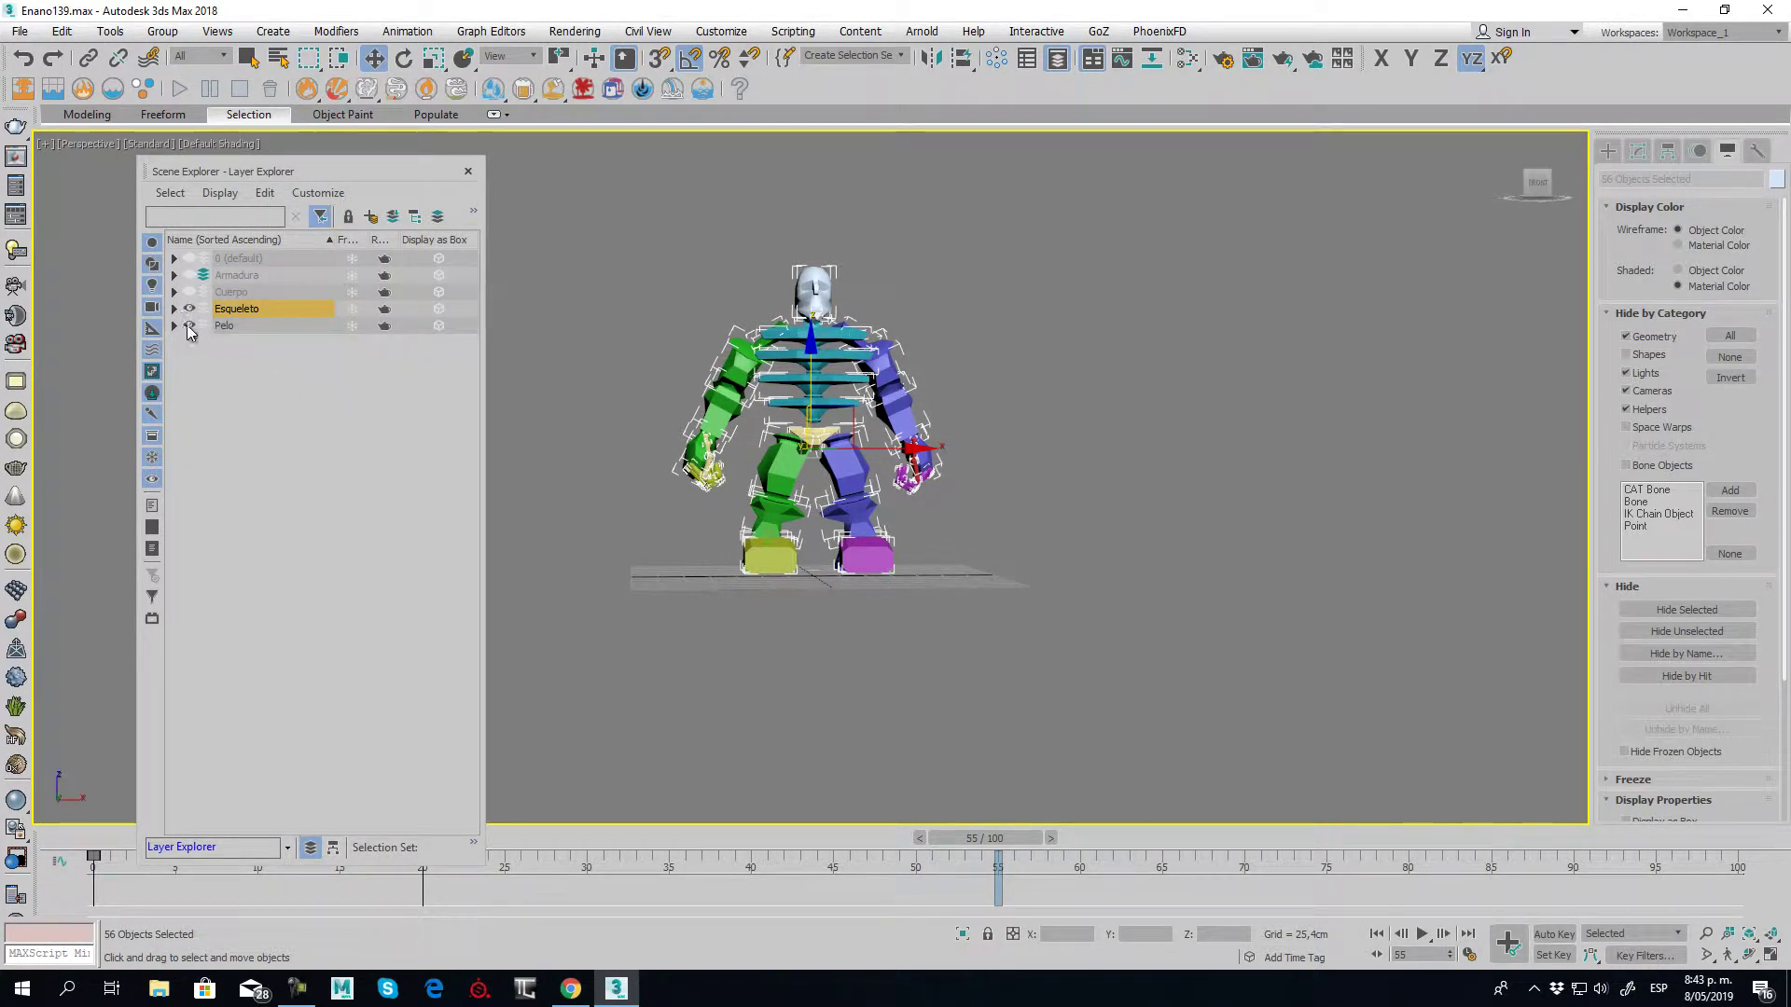
Close the Scene Explorer, jump to the first frame and face the skeleton front-on
click(468, 172)
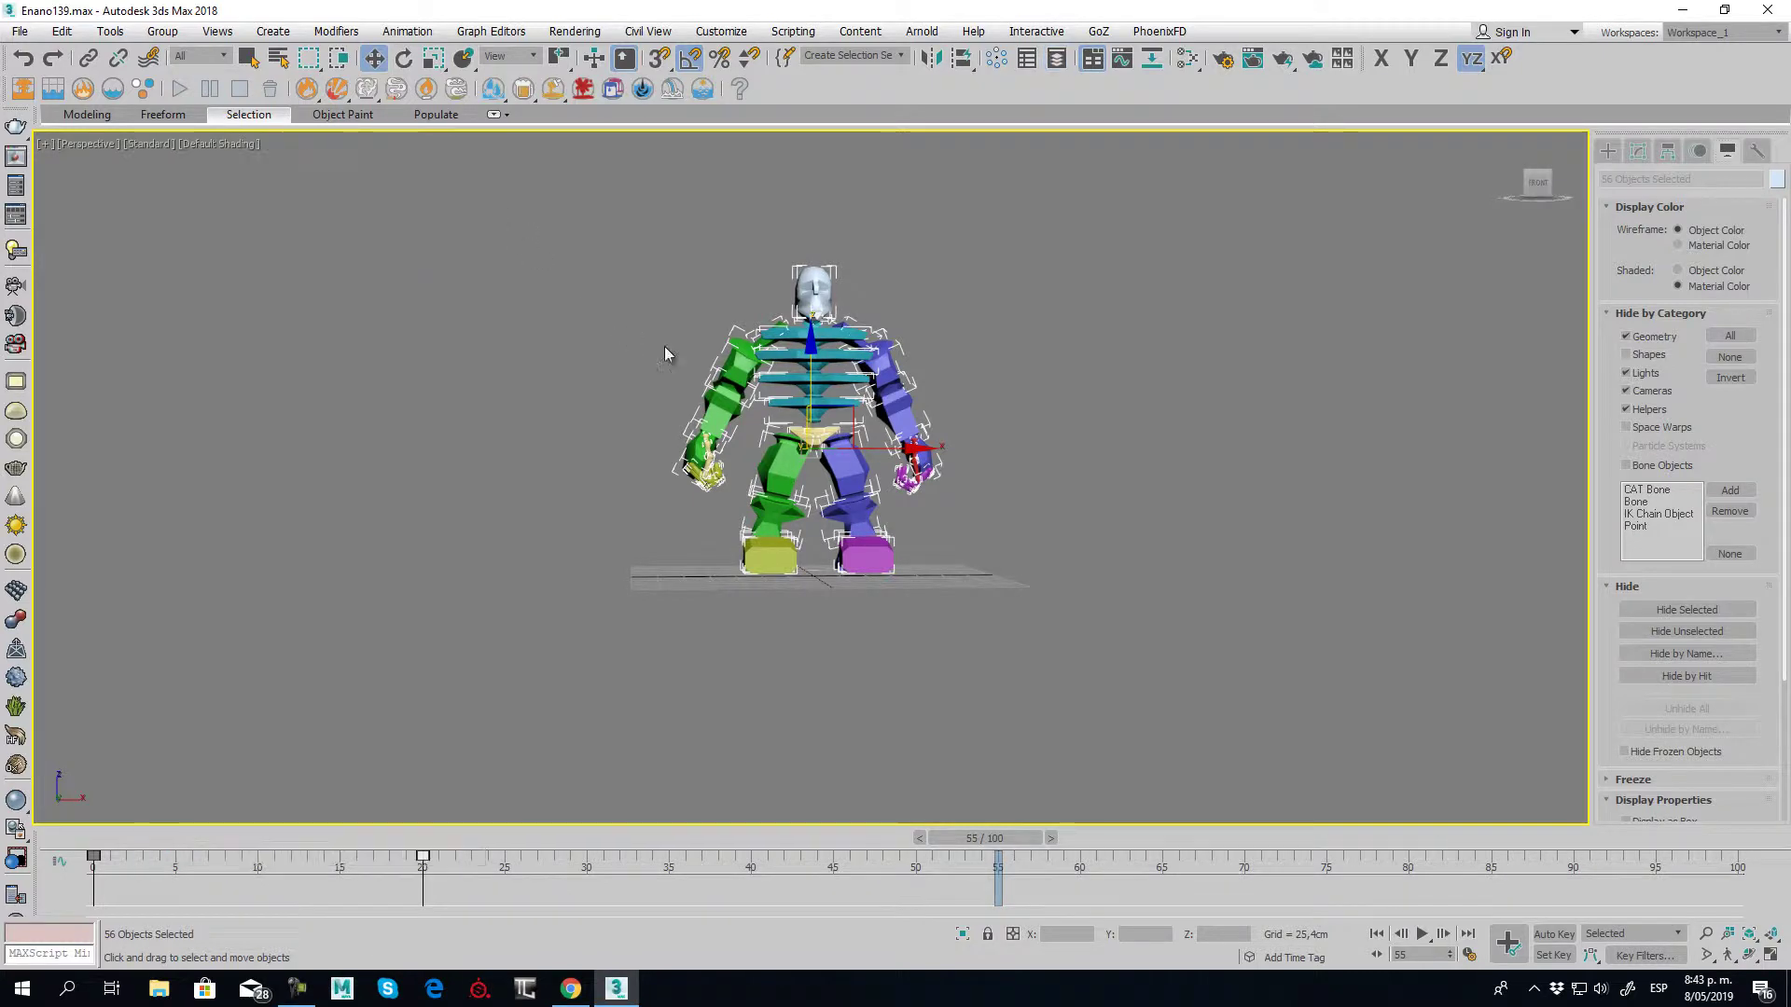
mouse_move(664, 345)
alt+middle_down()
mouse_move(788, 628)
mouse_move(724, 667)
mouse_move(869, 547)
mouse_move(964, 600)
mouse_move(899, 704)
mouse_move(803, 612)
mouse_move(802, 636)
alt+middle_up()
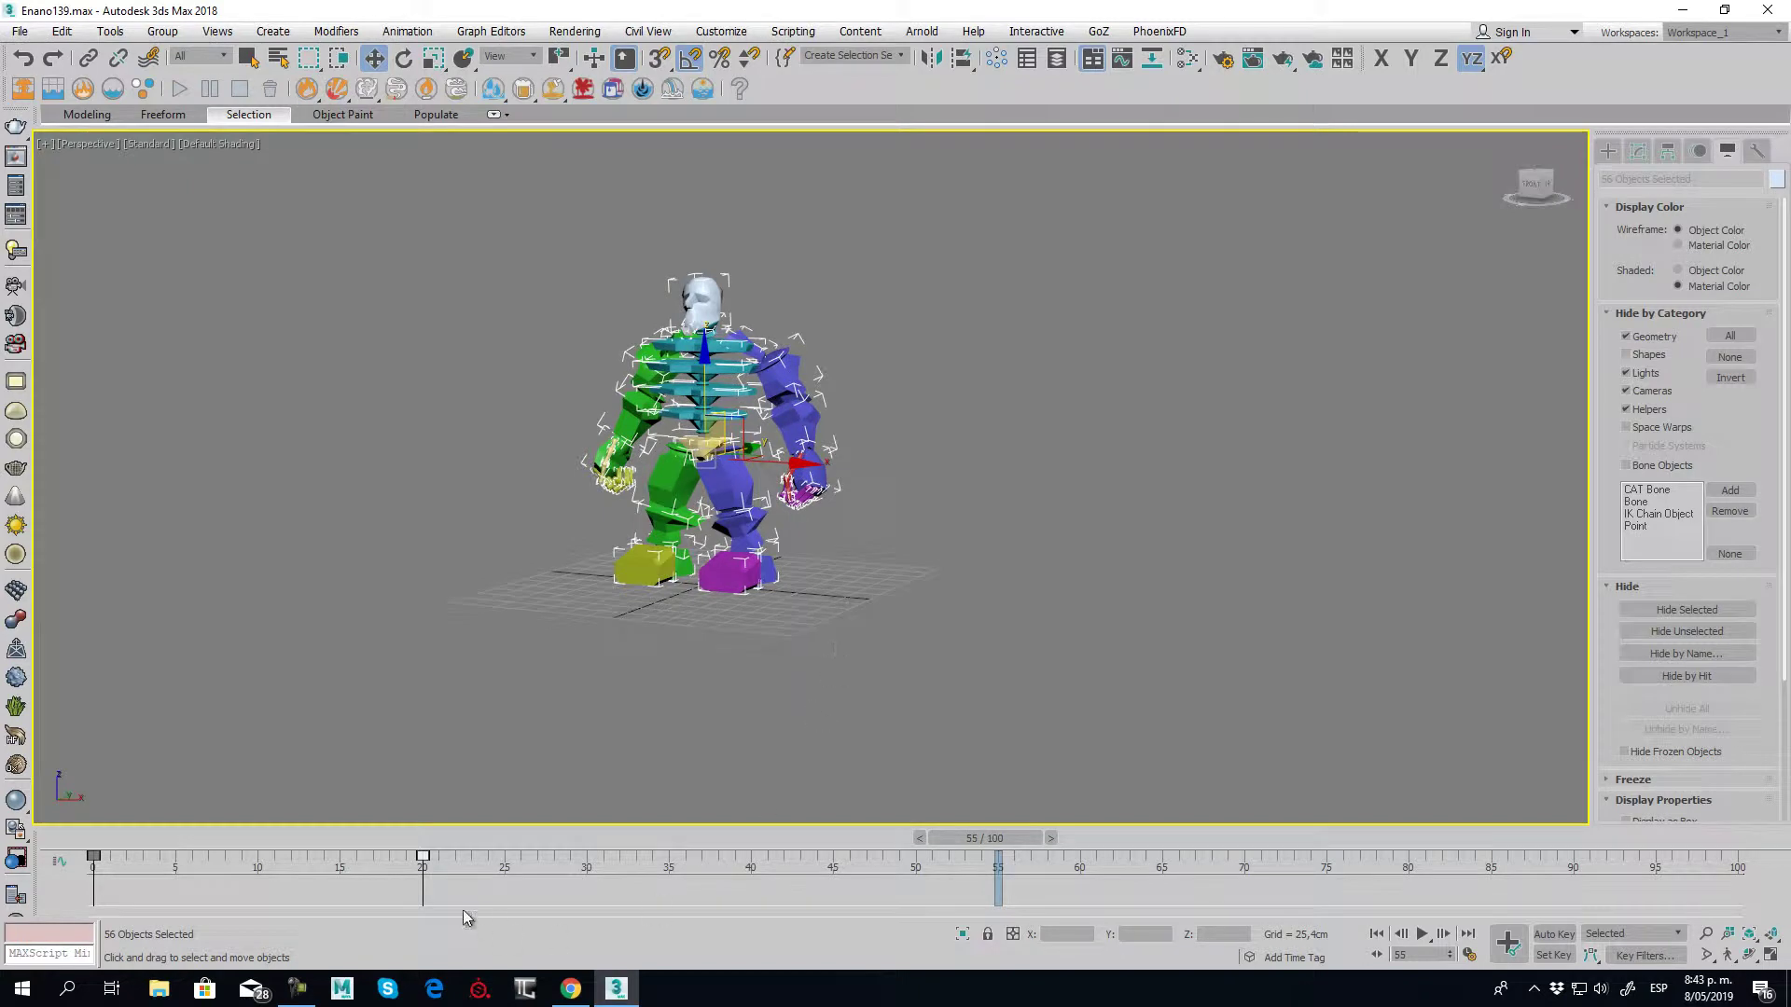
mouse_move(957, 840)
mouse_down()
mouse_move(93, 839)
mouse_move(490, 840)
mouse_move(452, 839)
mouse_up()
key(w)
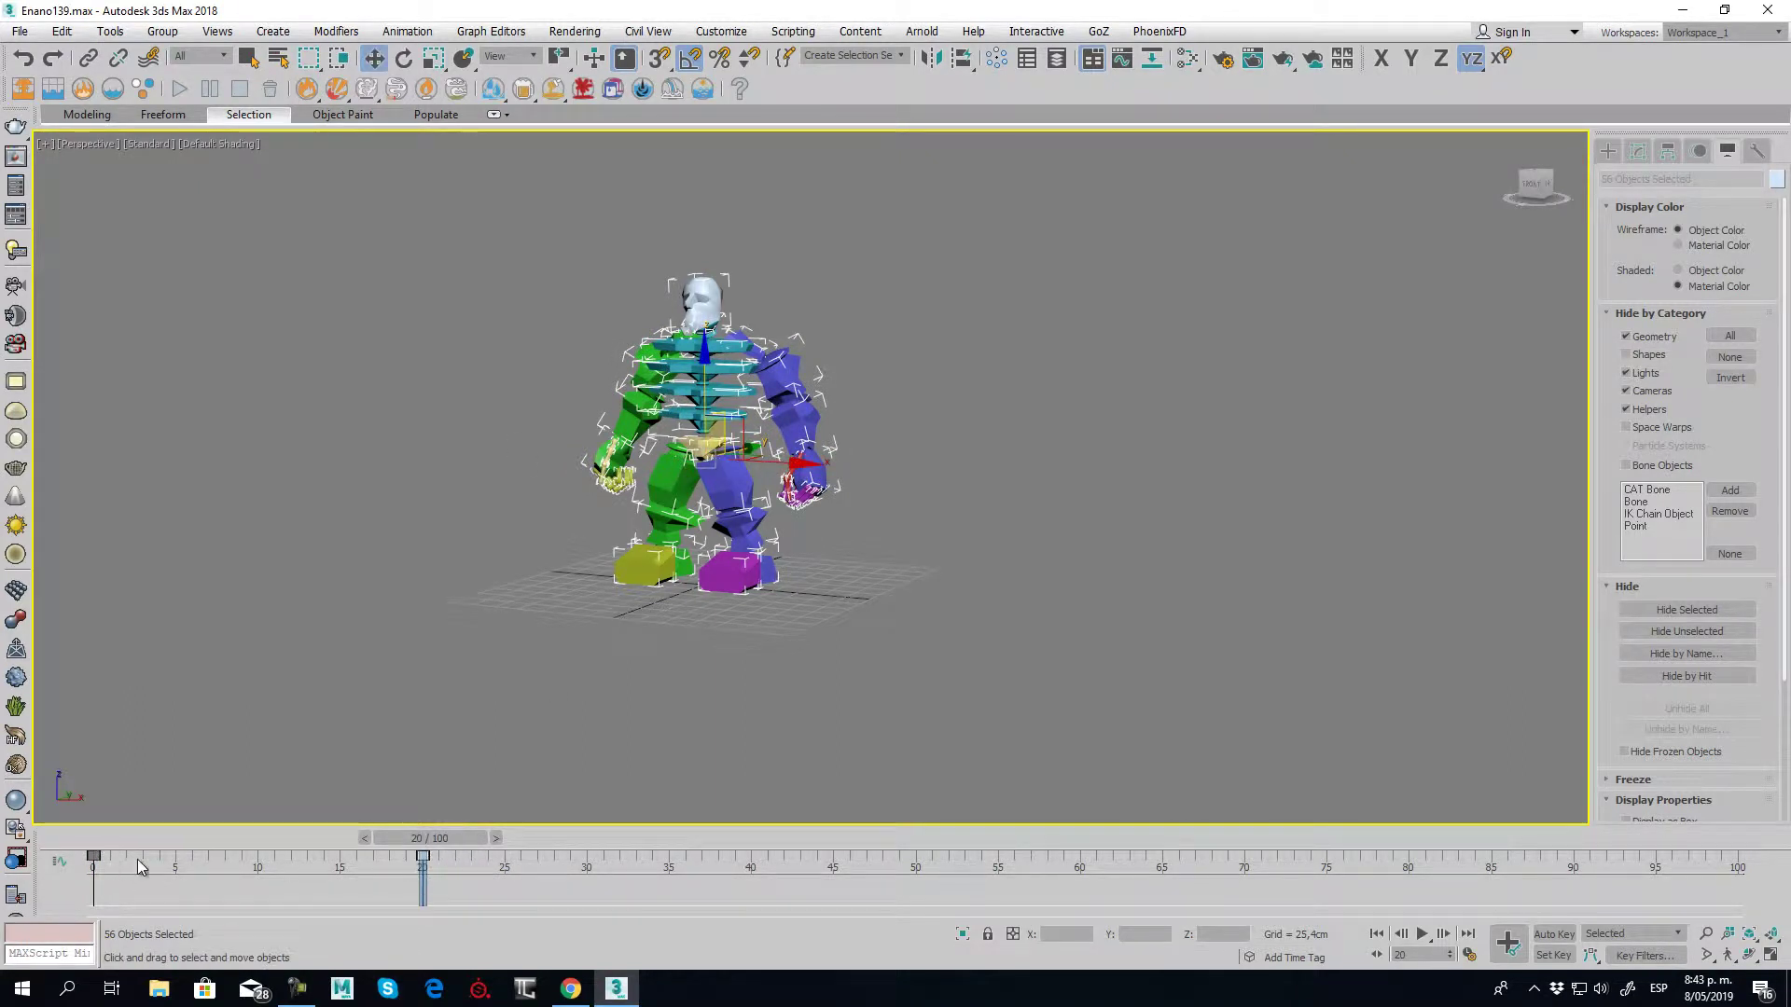
key(Home)
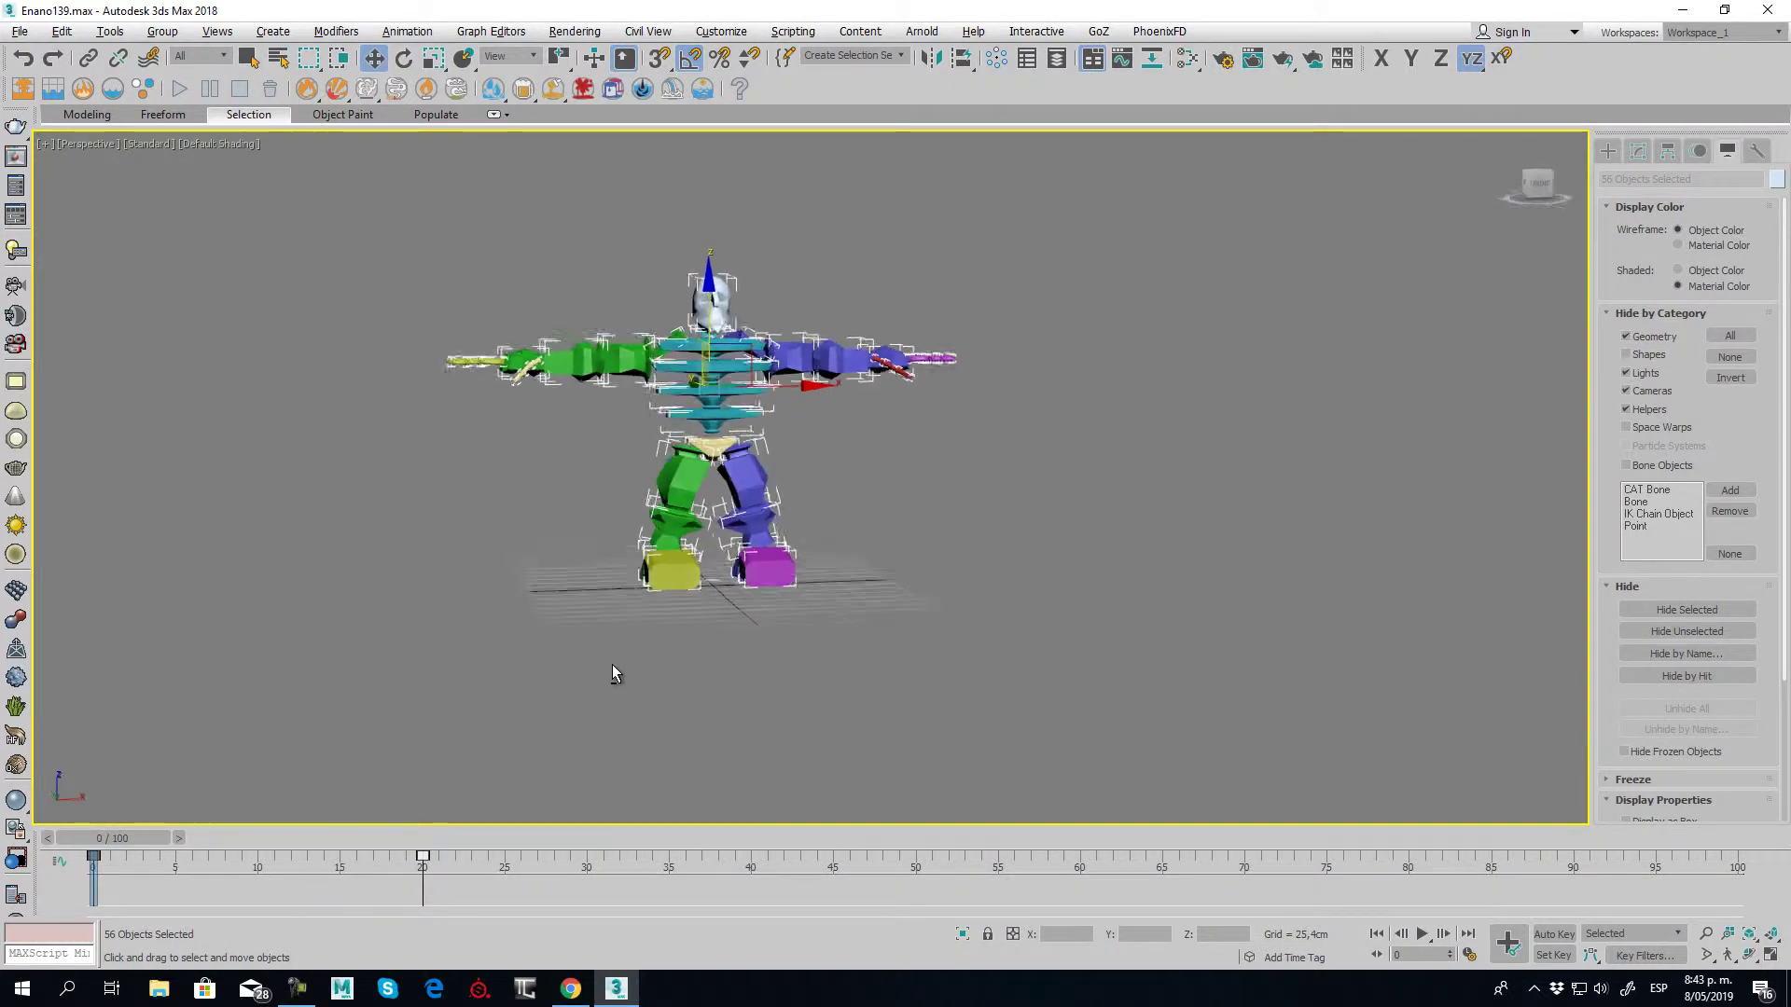
alt+middle_drag(612, 666, 572, 624)
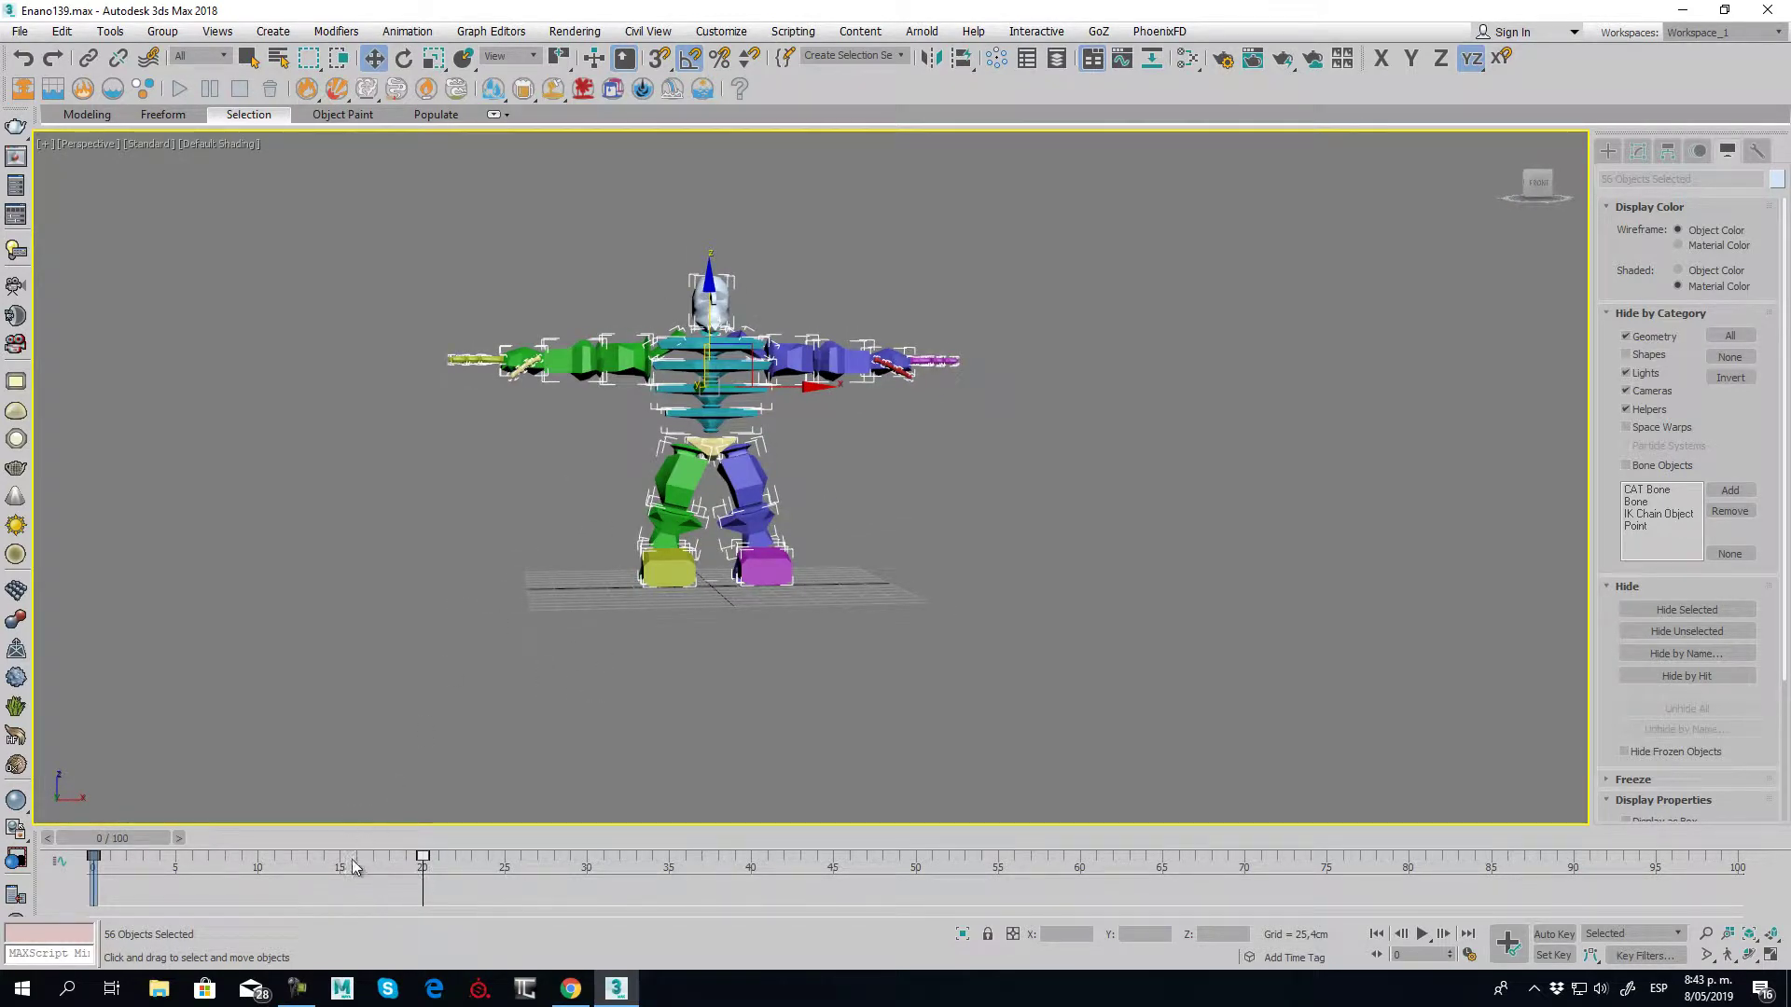
Move the earlier track-bar keys to frames -10 and -5 and copy the T-pose key to frame 0
mouse_move(422, 858)
mouse_down()
mouse_move(175, 867)
mouse_move(195, 846)
mouse_up()
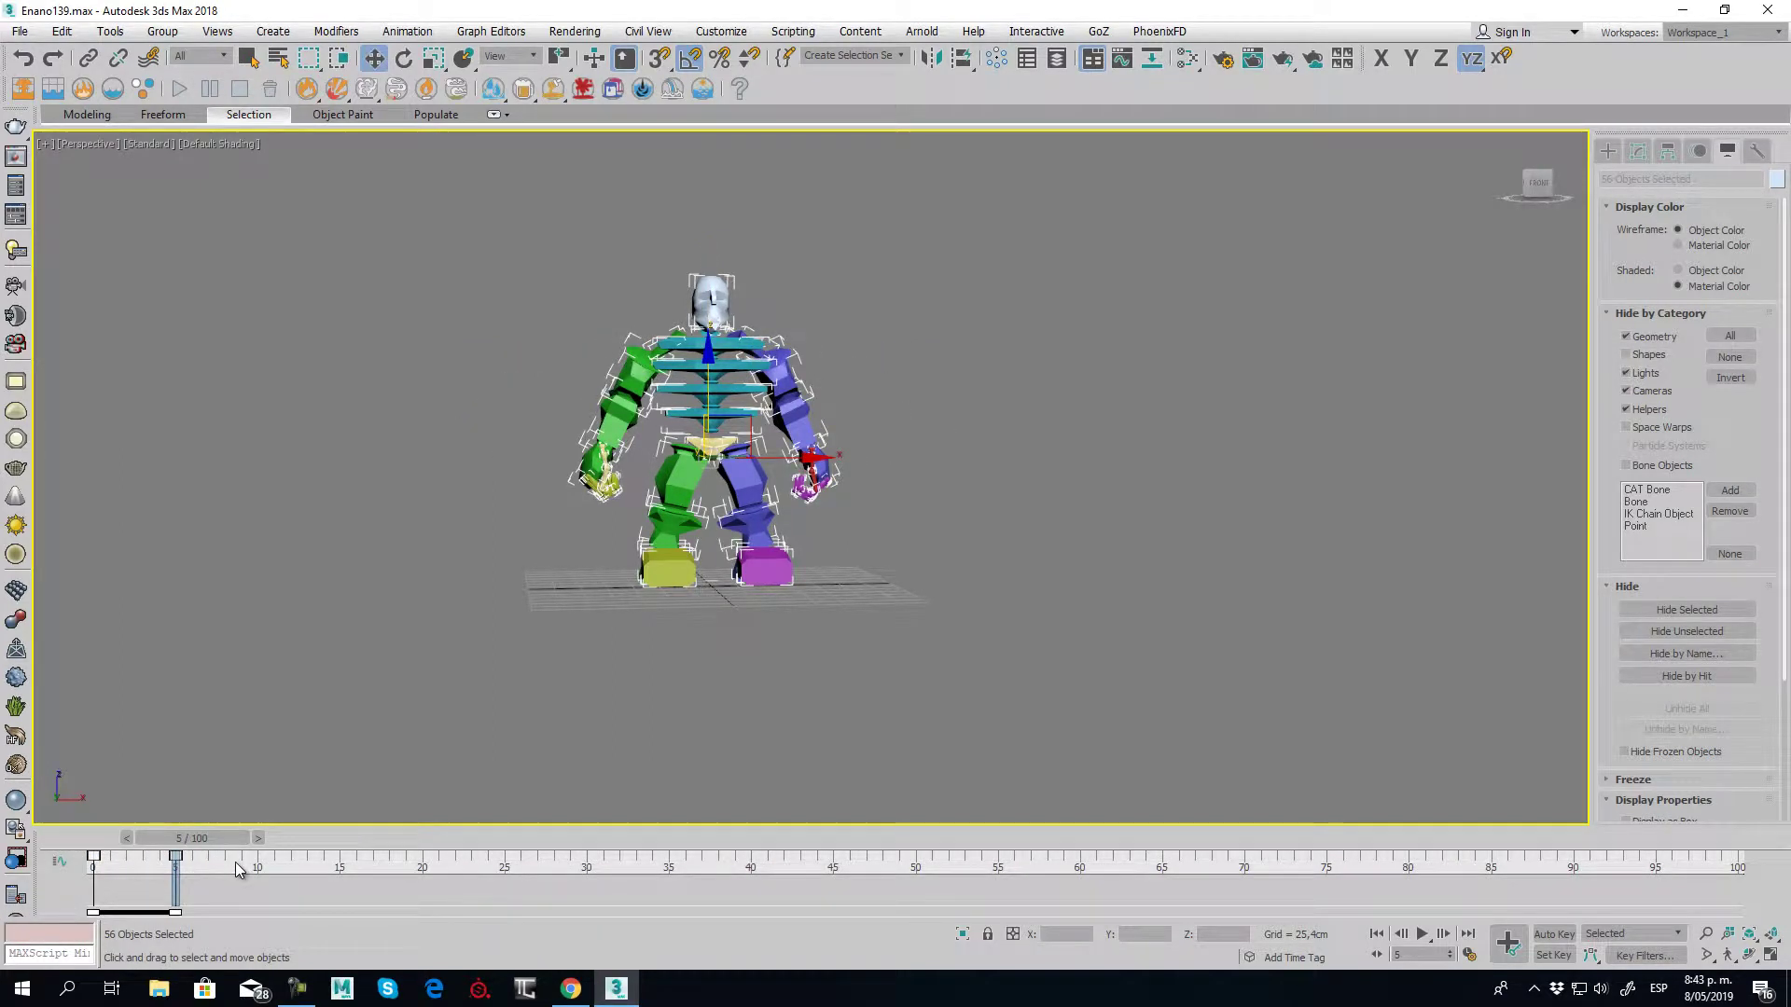
ctrl+alt+drag(235, 862, 643, 864)
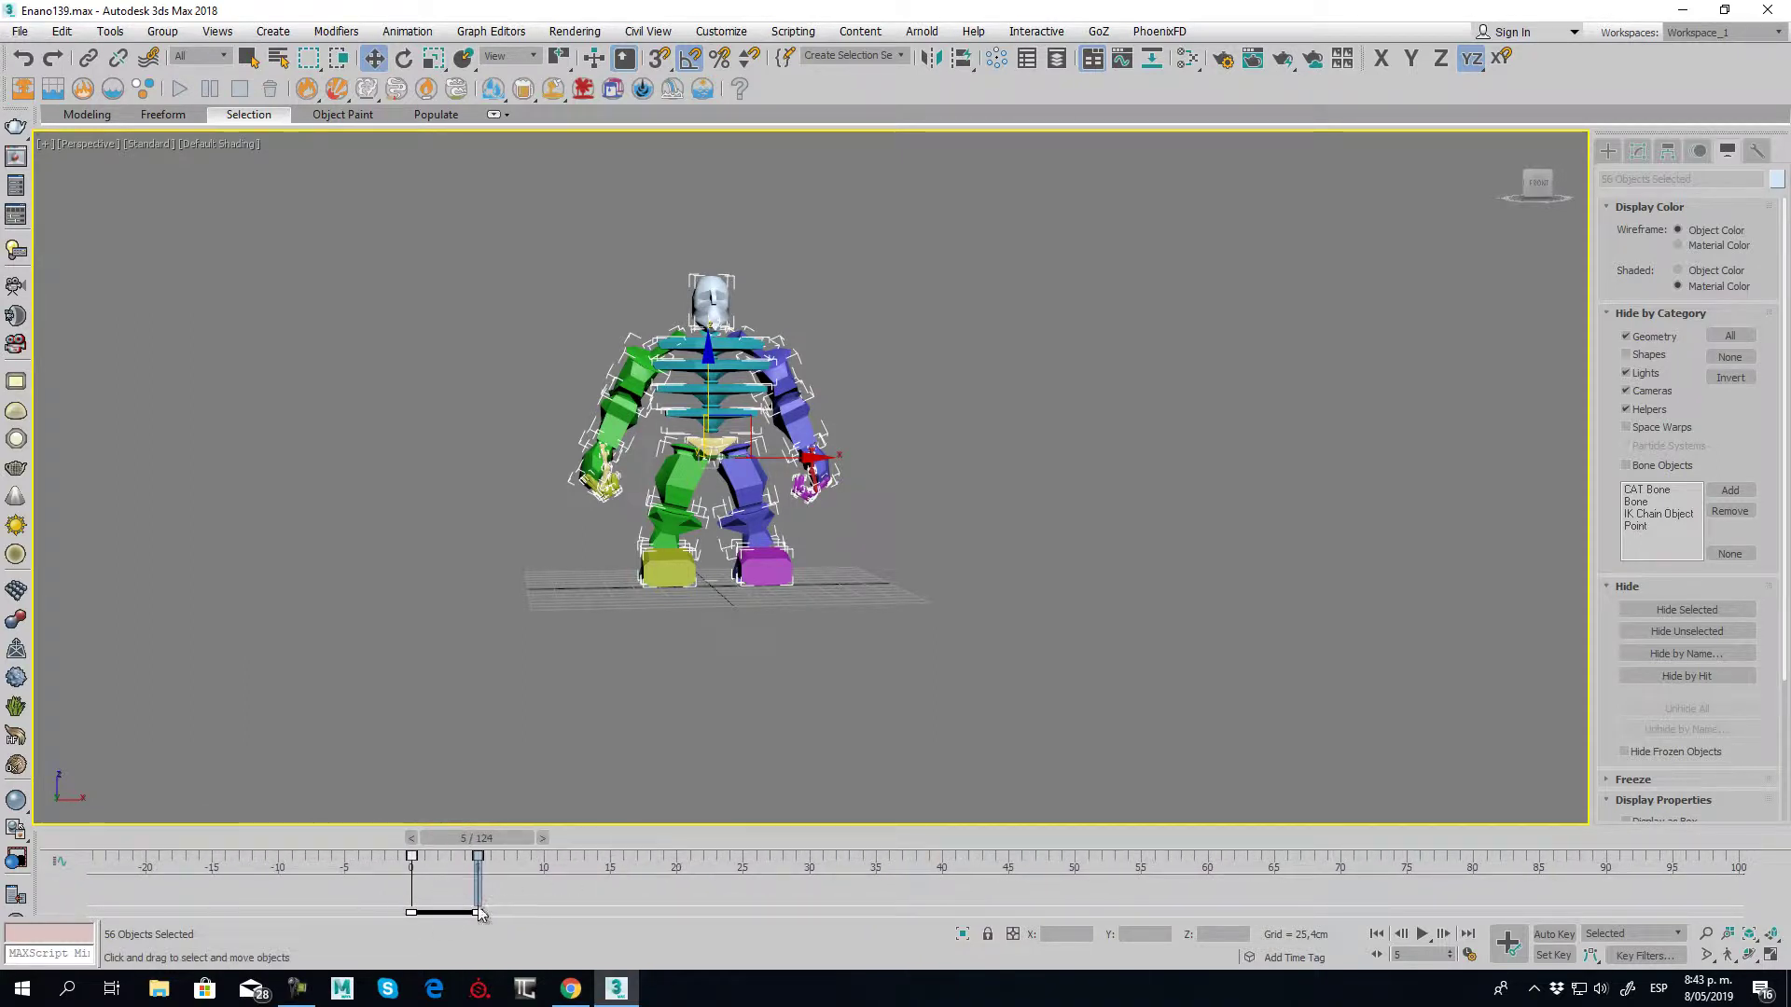
right_click(559, 874)
mouse_move(619, 817)
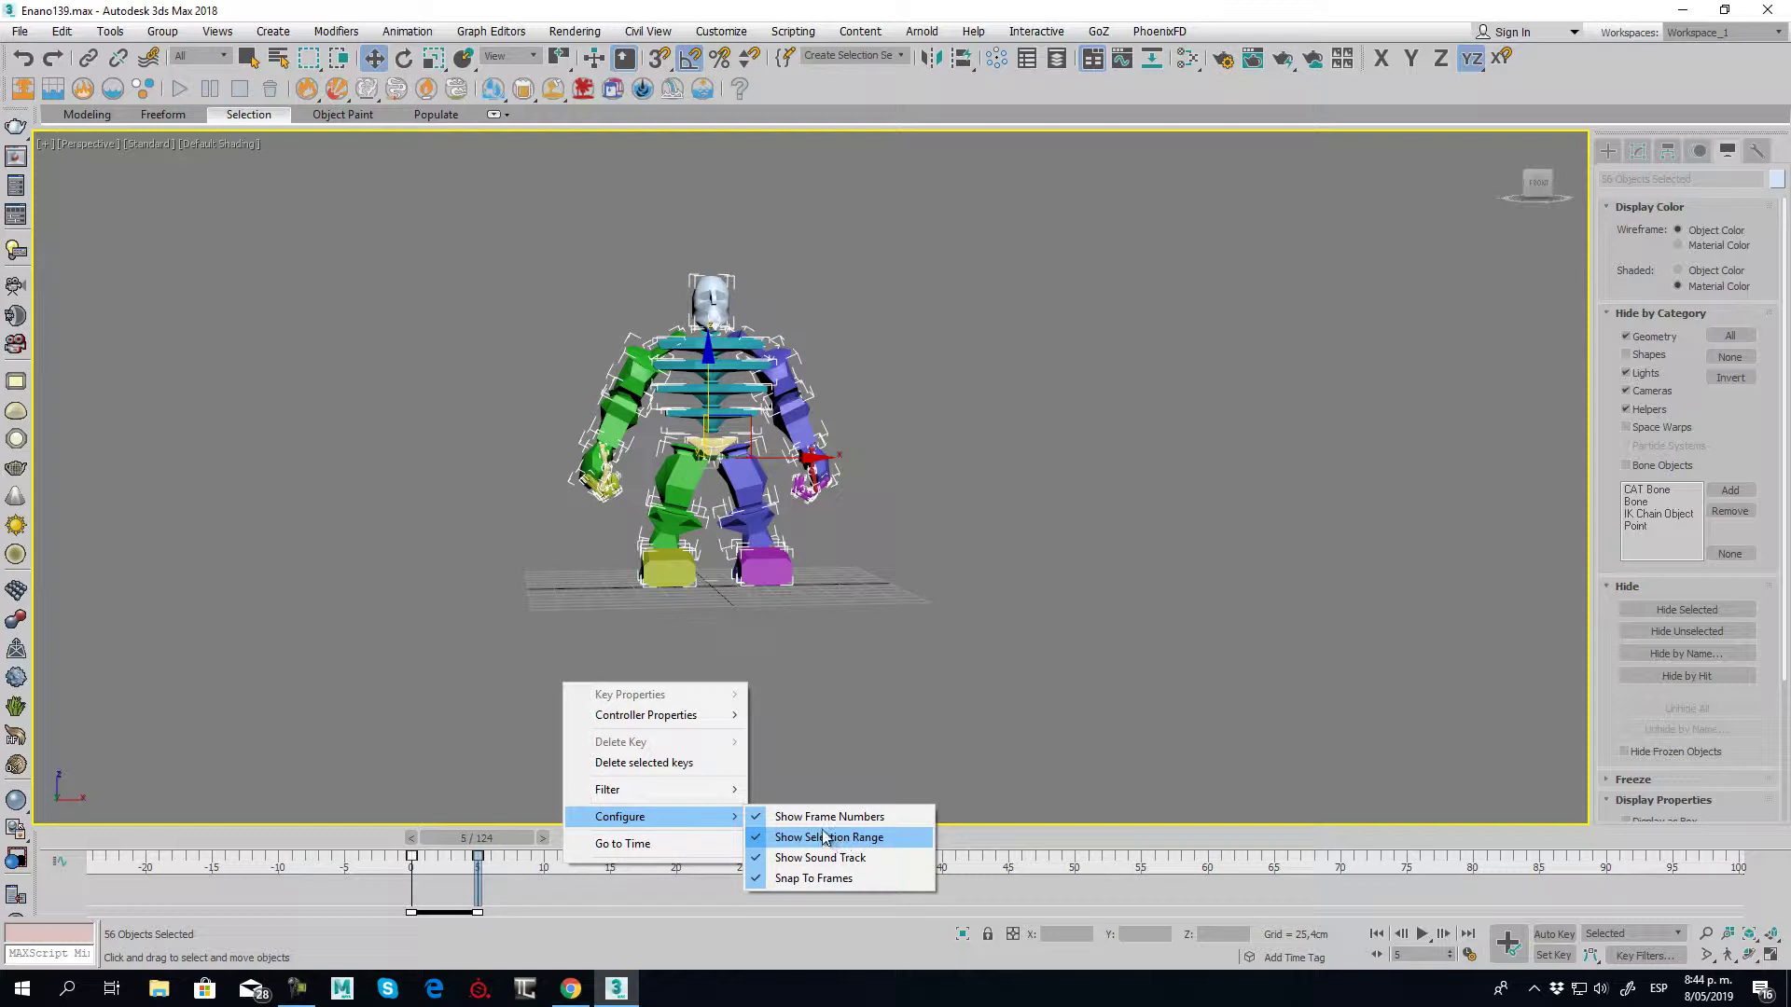
click(442, 914)
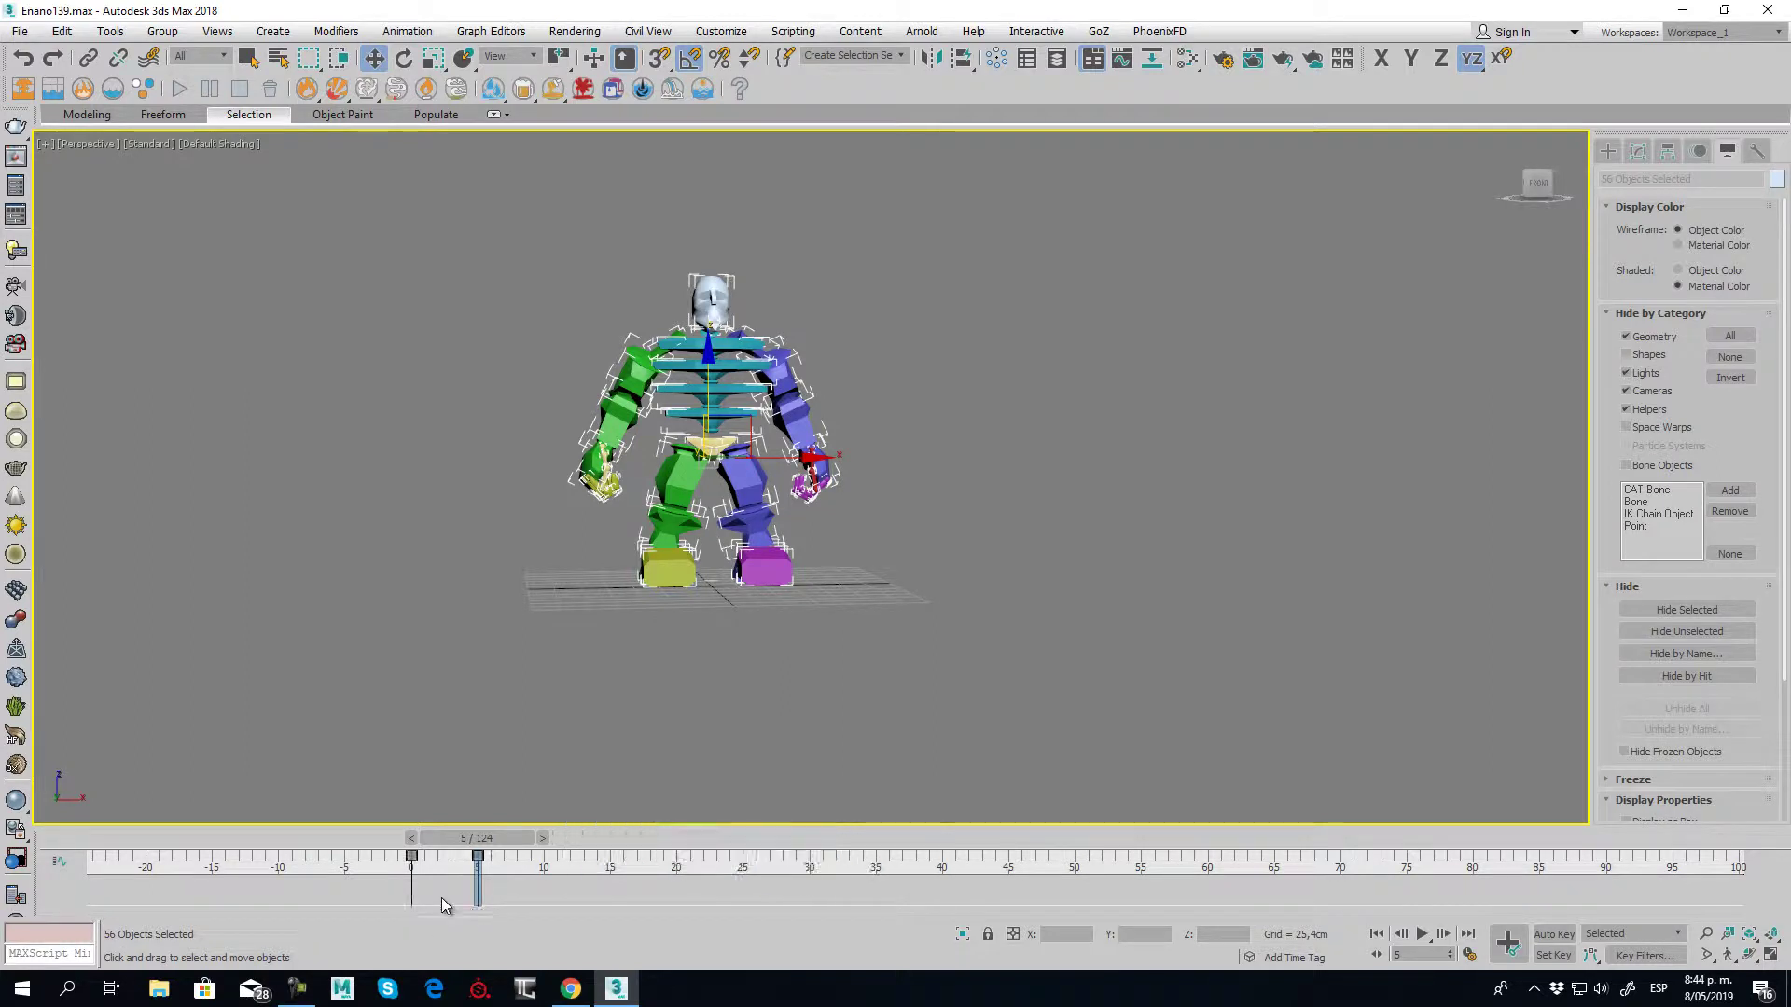
drag(499, 877, 369, 863)
drag(443, 912, 301, 909)
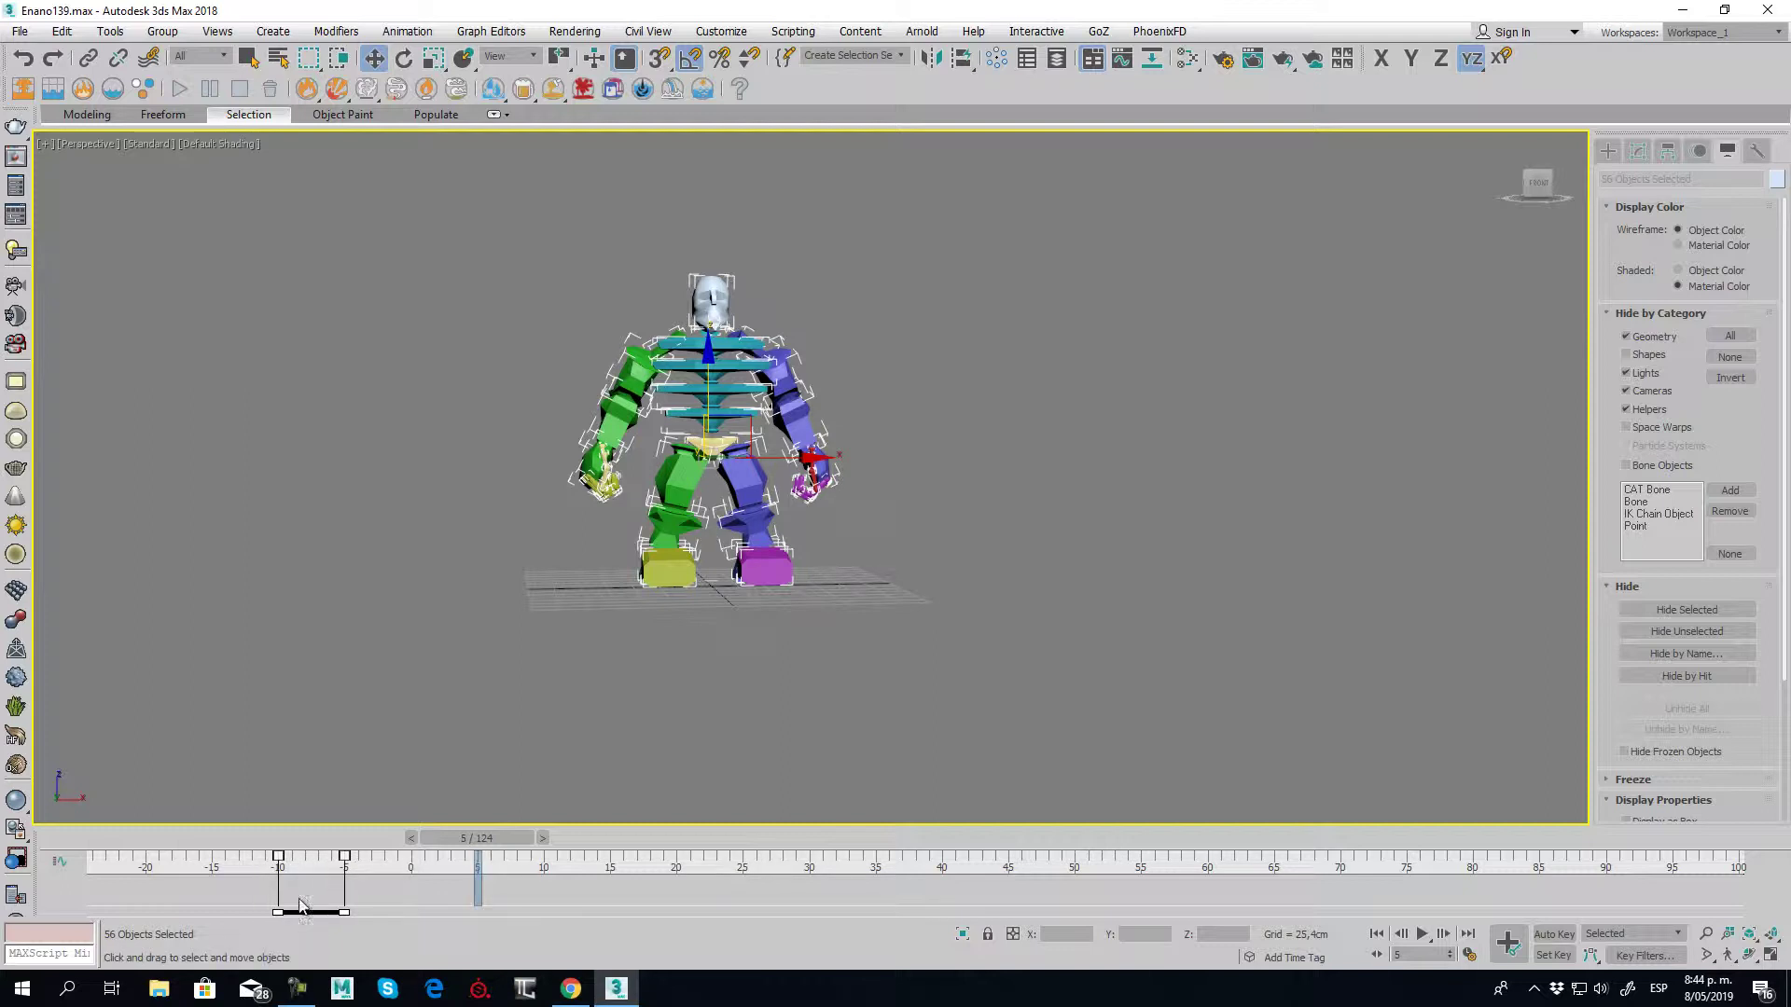
click(431, 923)
drag(481, 845, 467, 845)
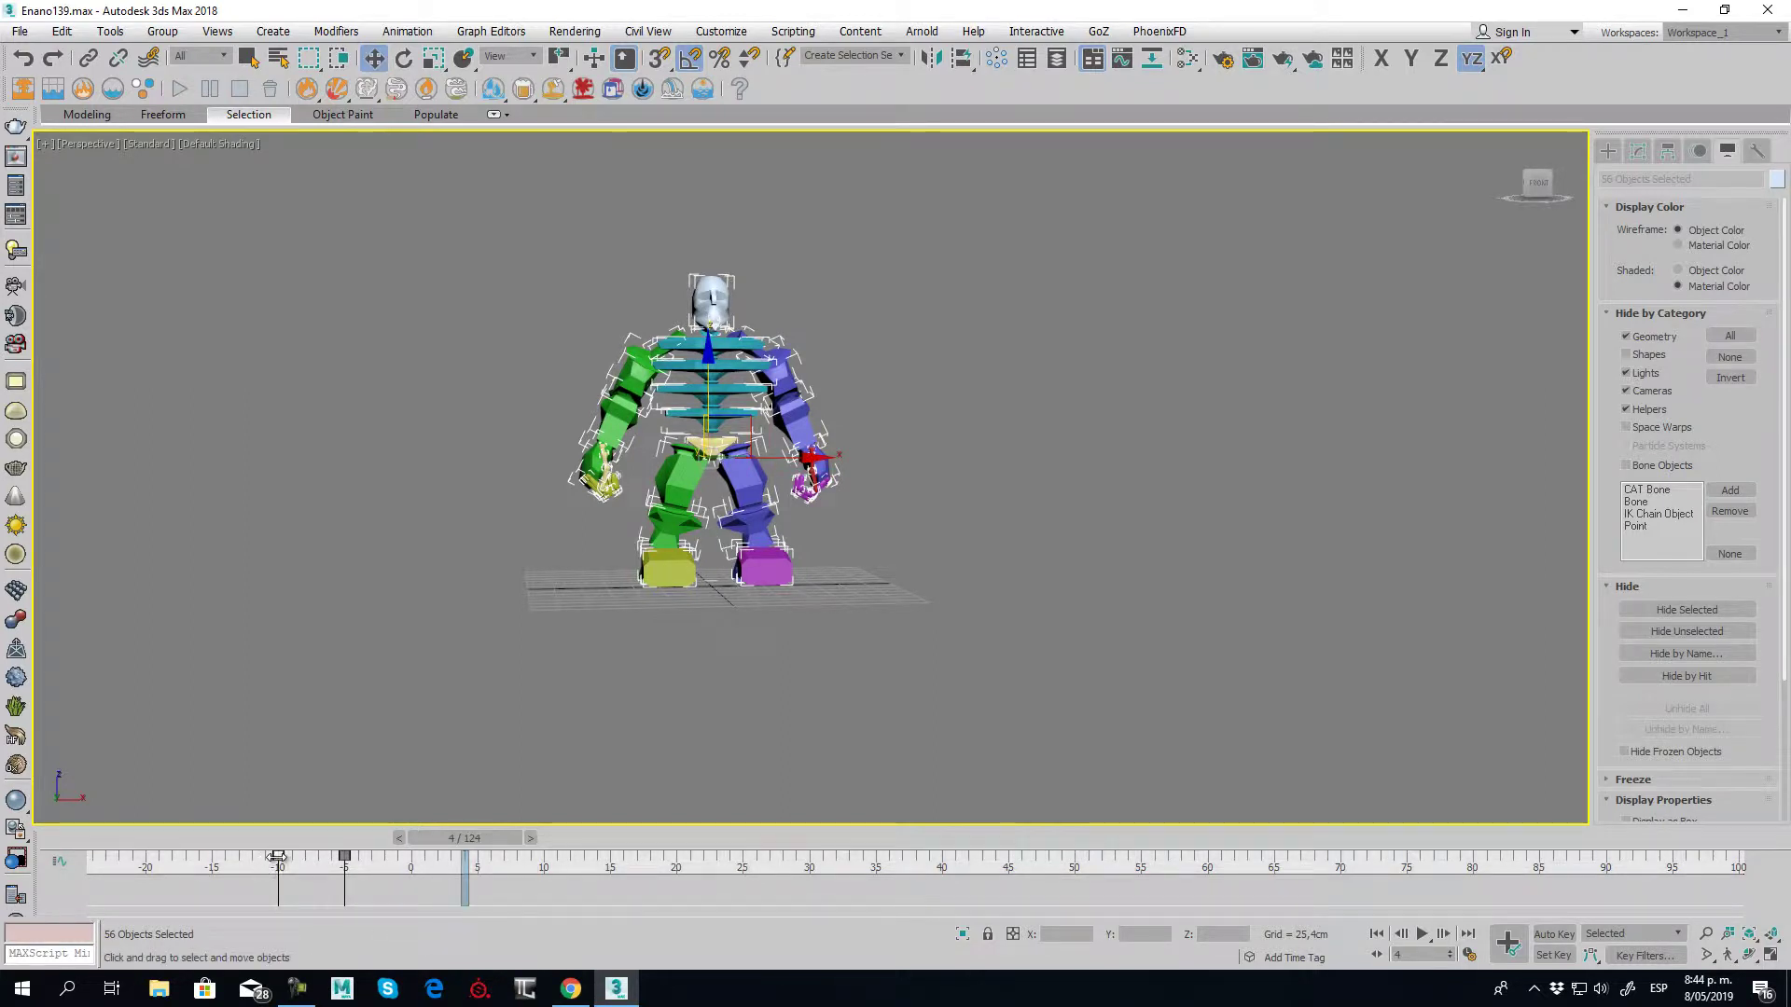
shift+drag(278, 856, 411, 856)
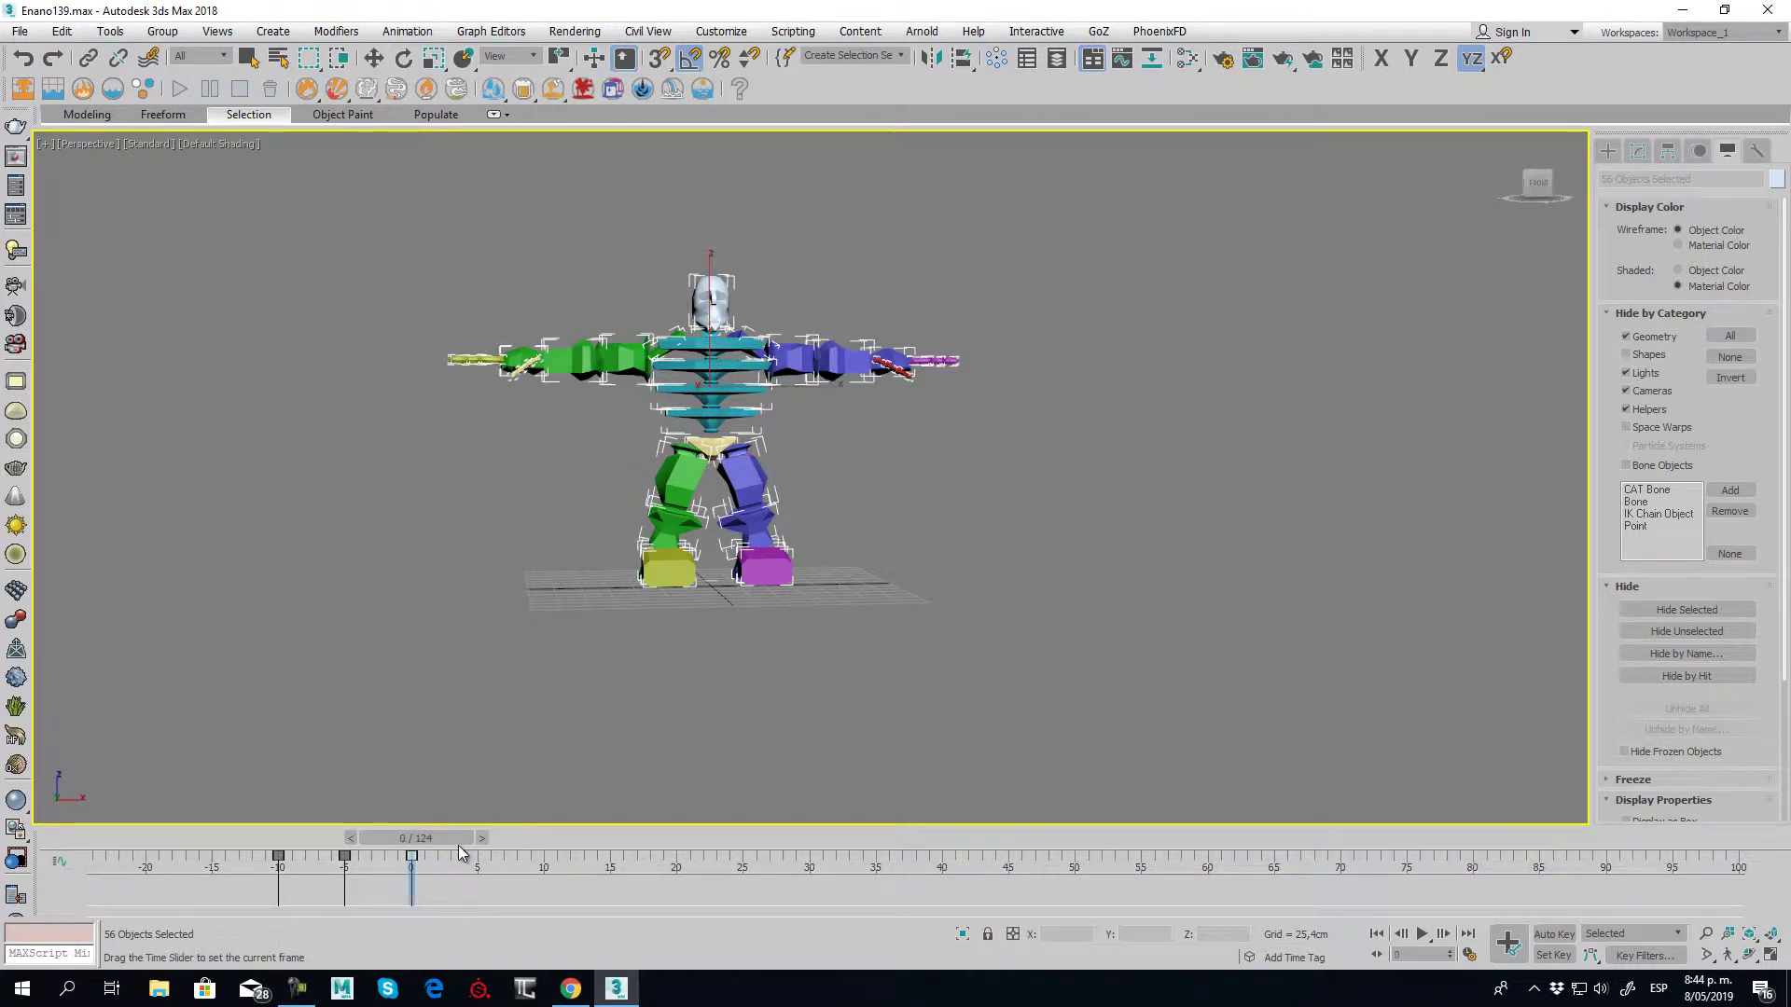
ctrl+alt+drag(568, 855, 249, 887)
Set the animation End Time to 22 in Time Configuration
click(1466, 955)
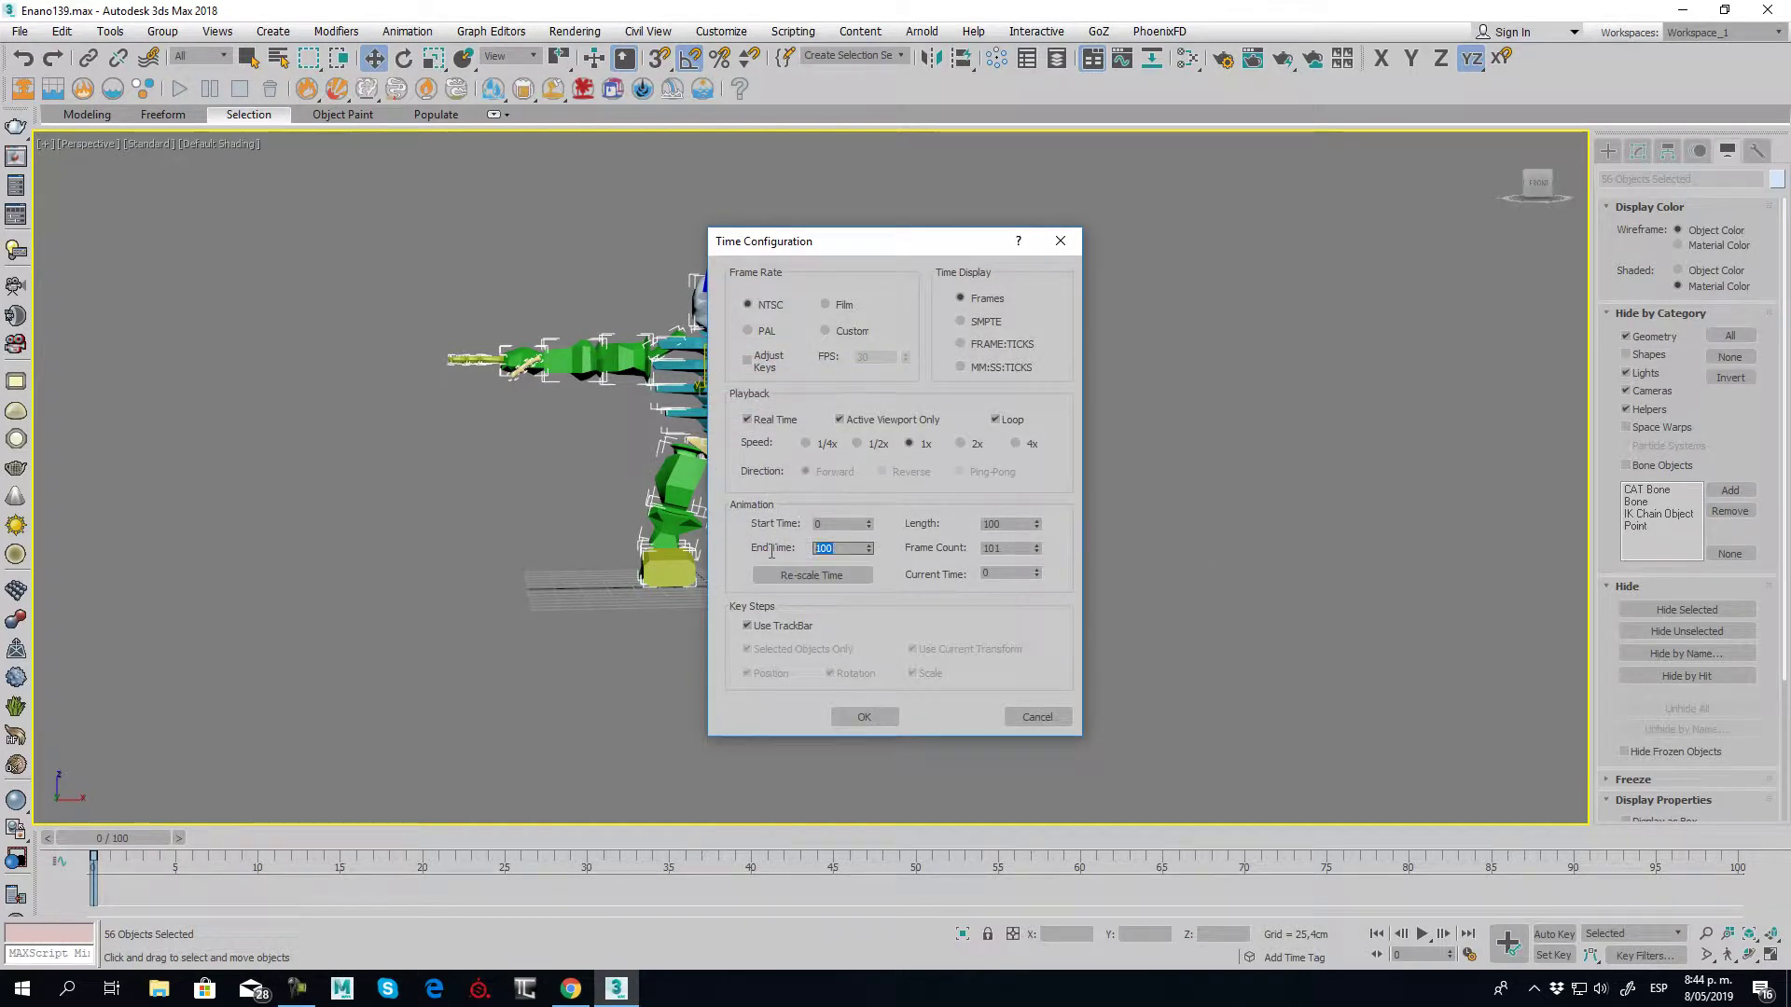
text(22)
key(Return)
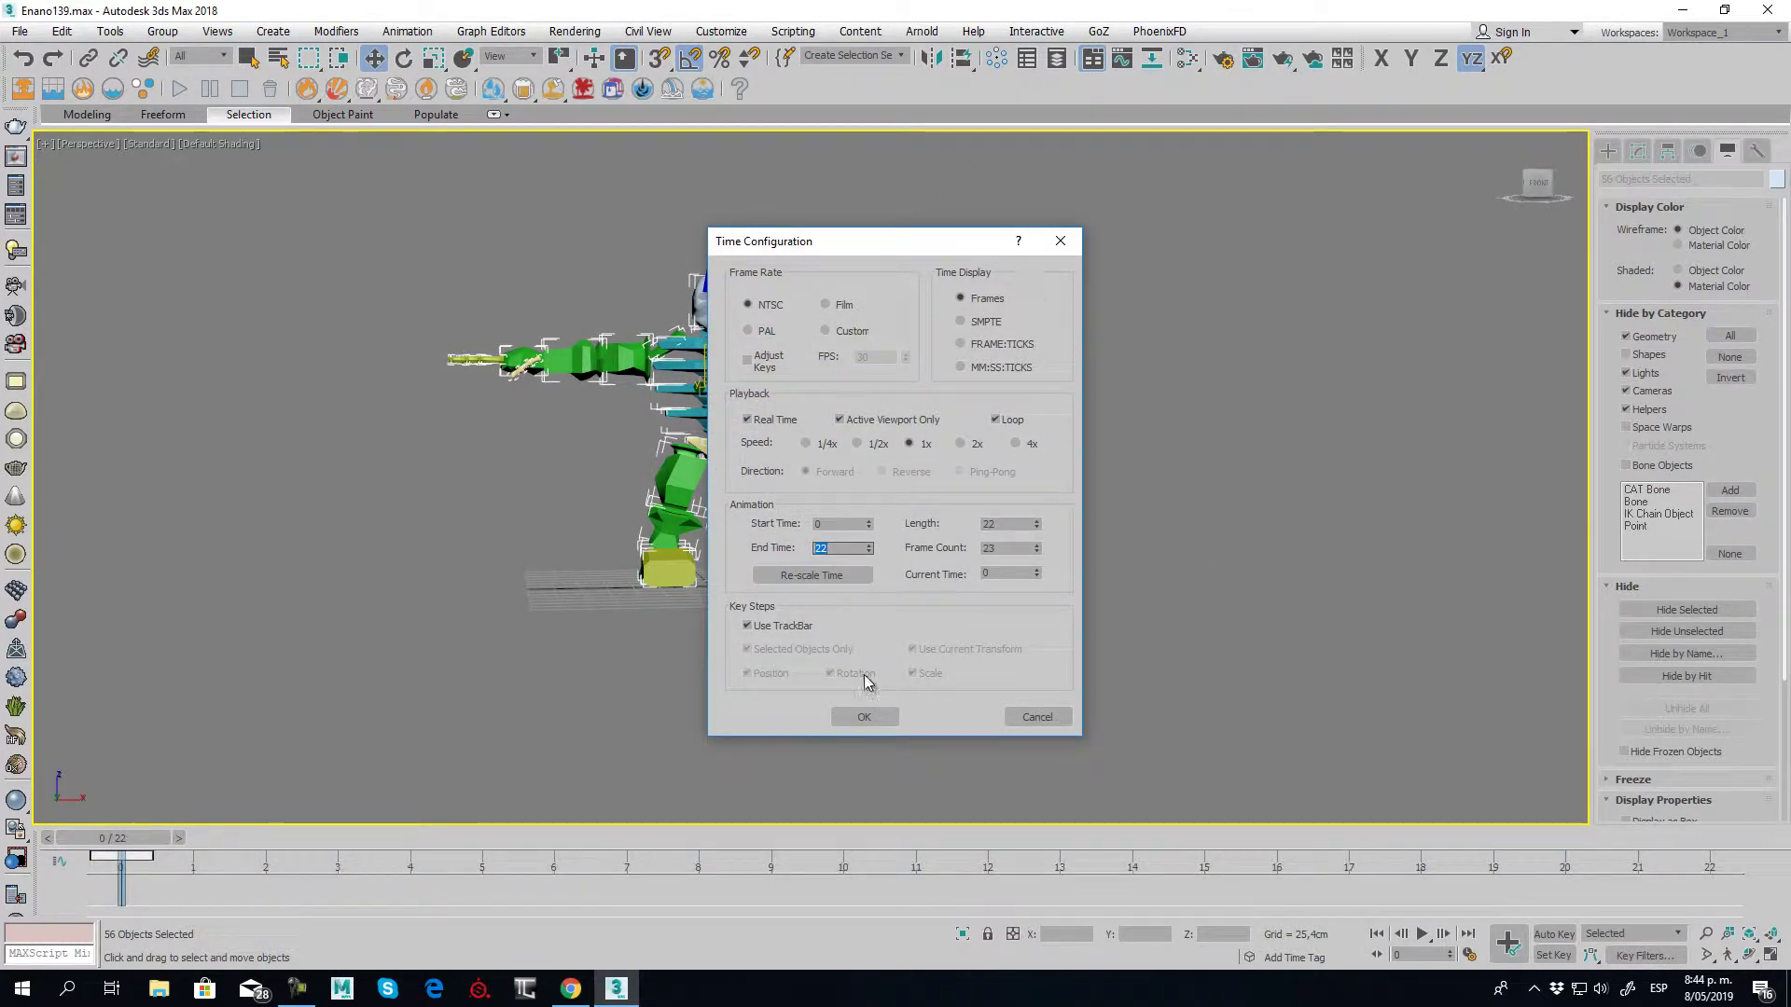
click(864, 717)
Play through the 22-frame cycle, switch to the Left viewport and turn on Auto Key
middle_drag(820, 532, 309, 752)
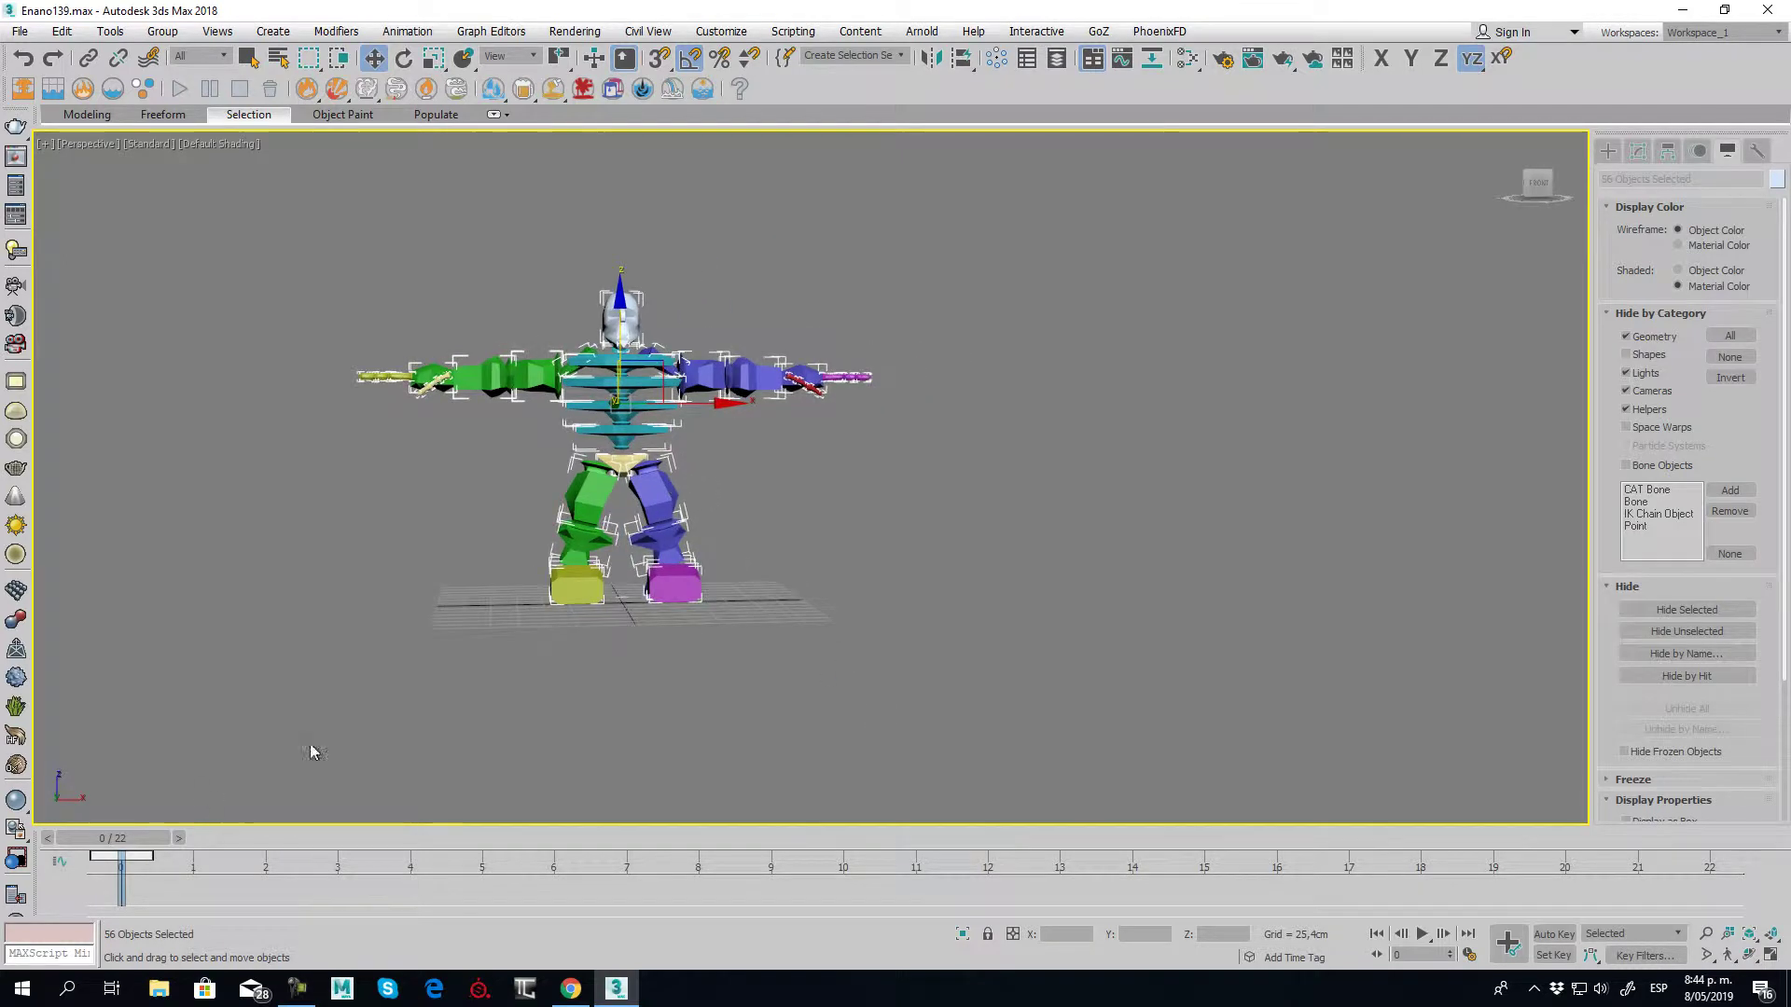
drag(129, 838, 1568, 837)
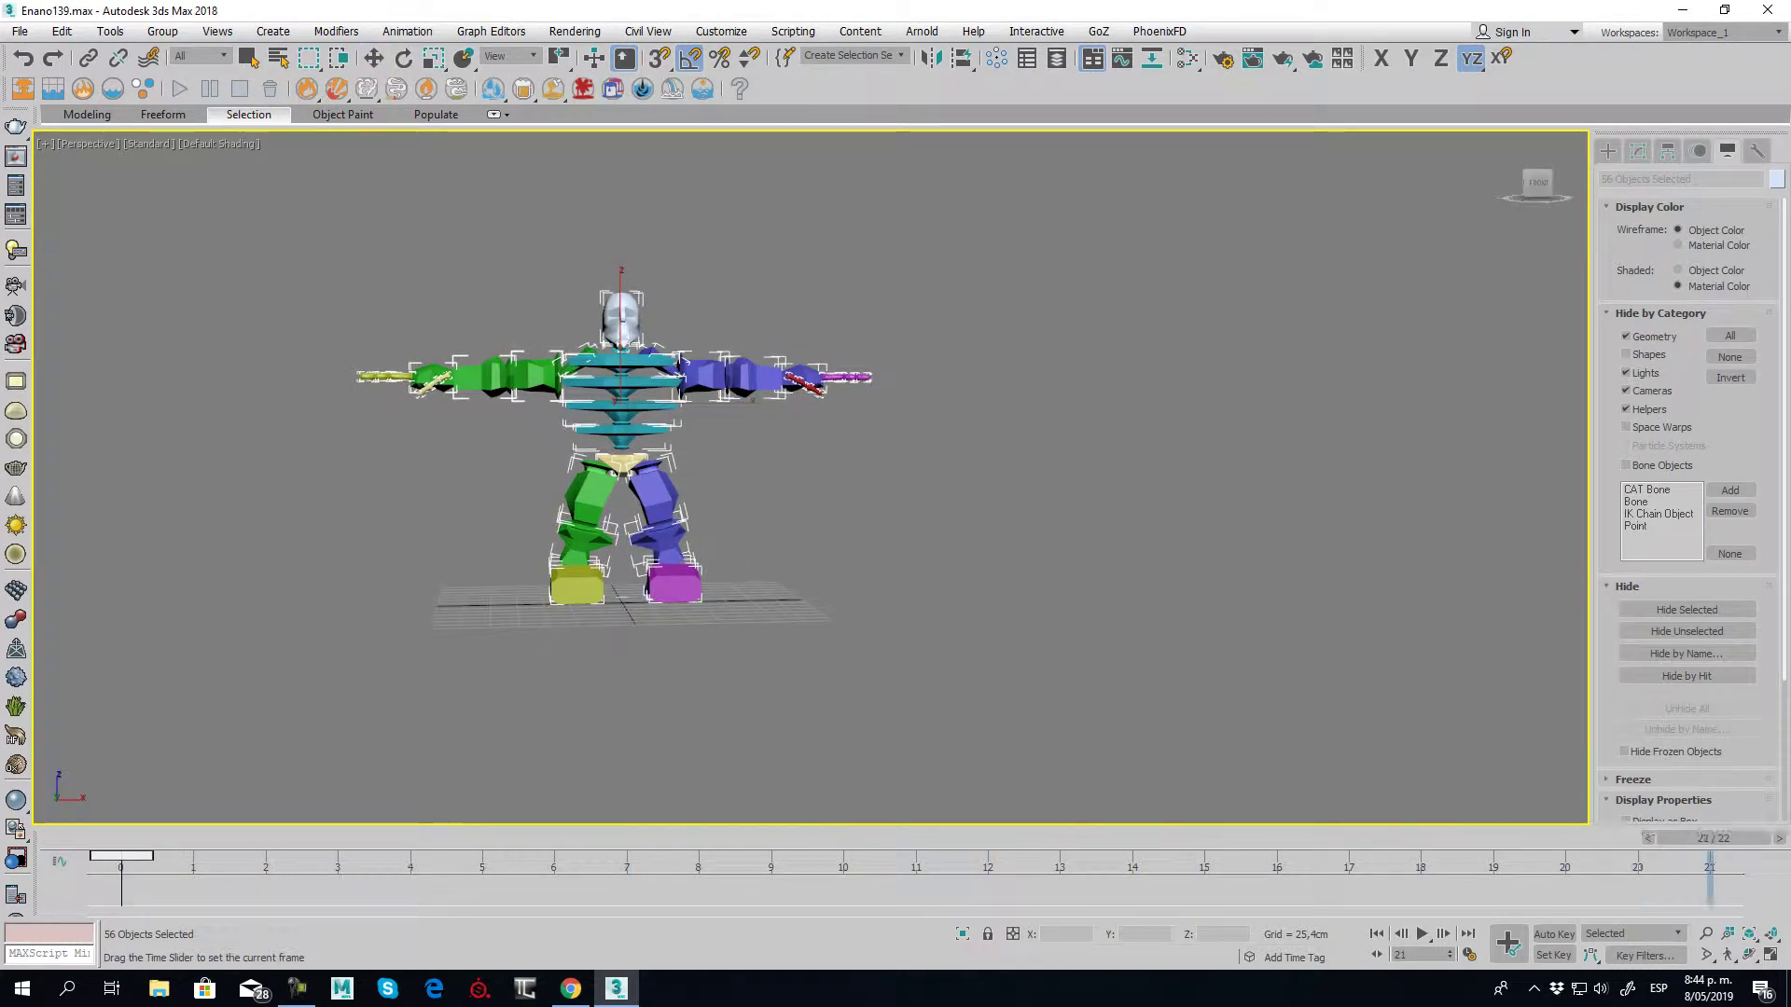
key(slash)
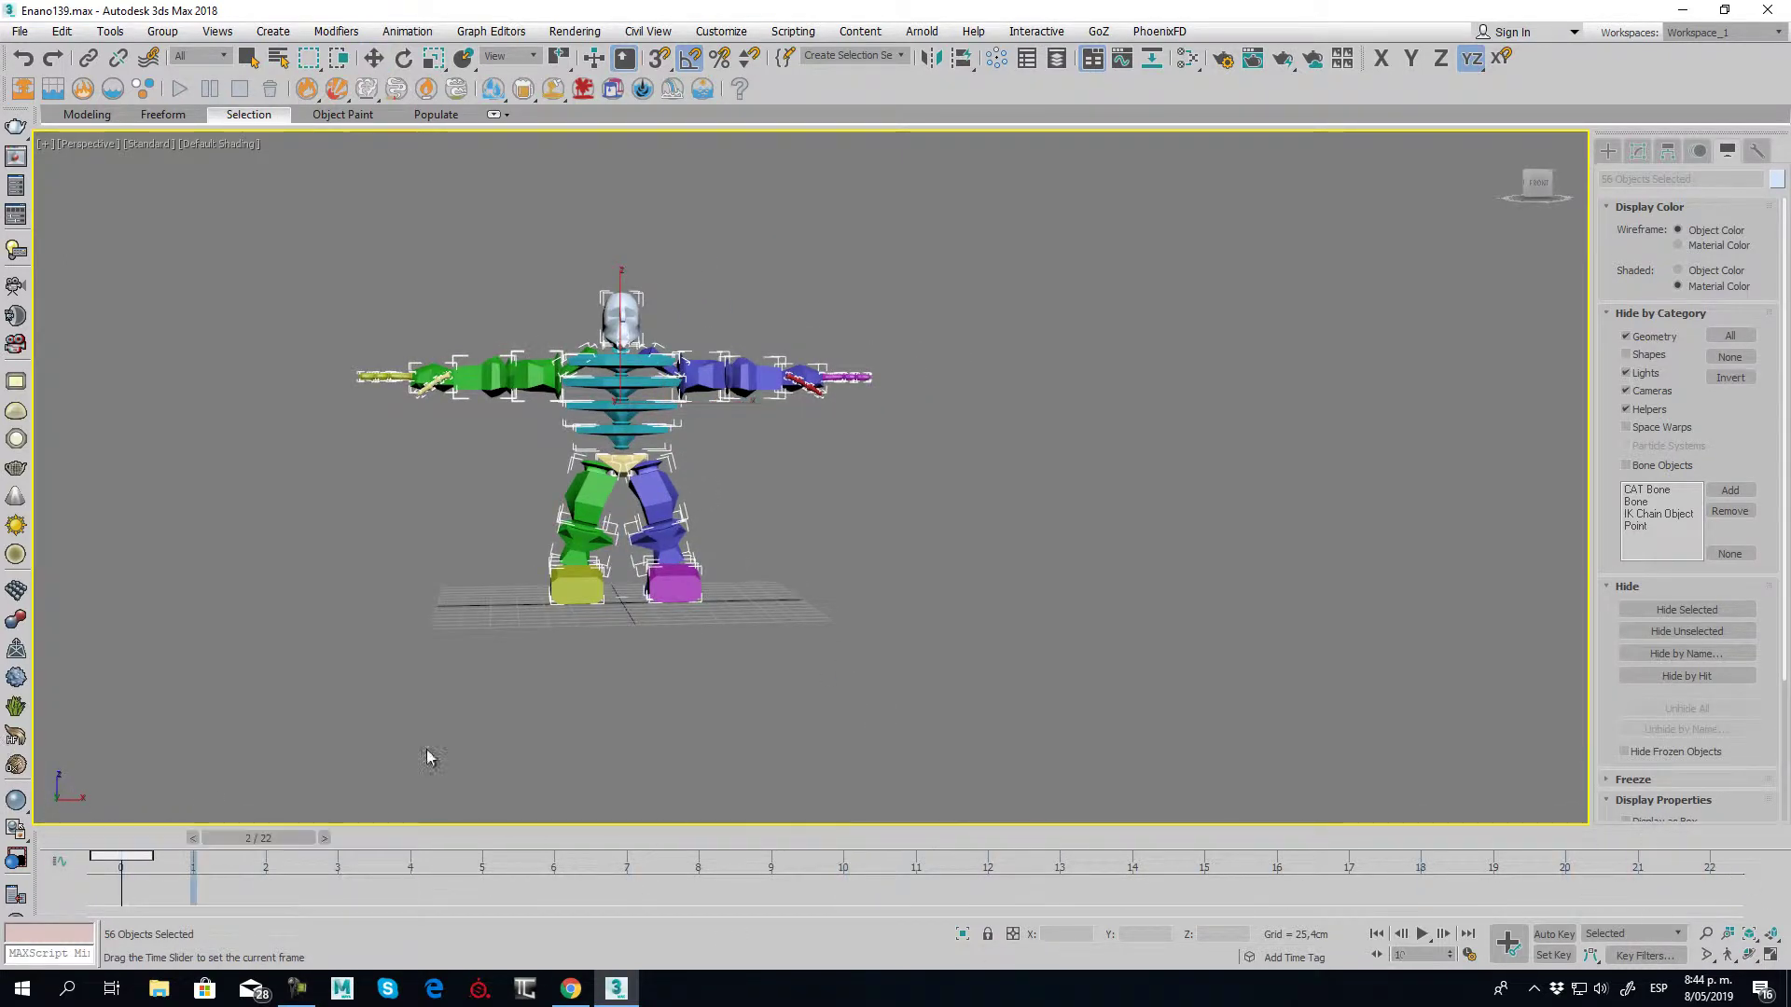
key(slash)
key(w)
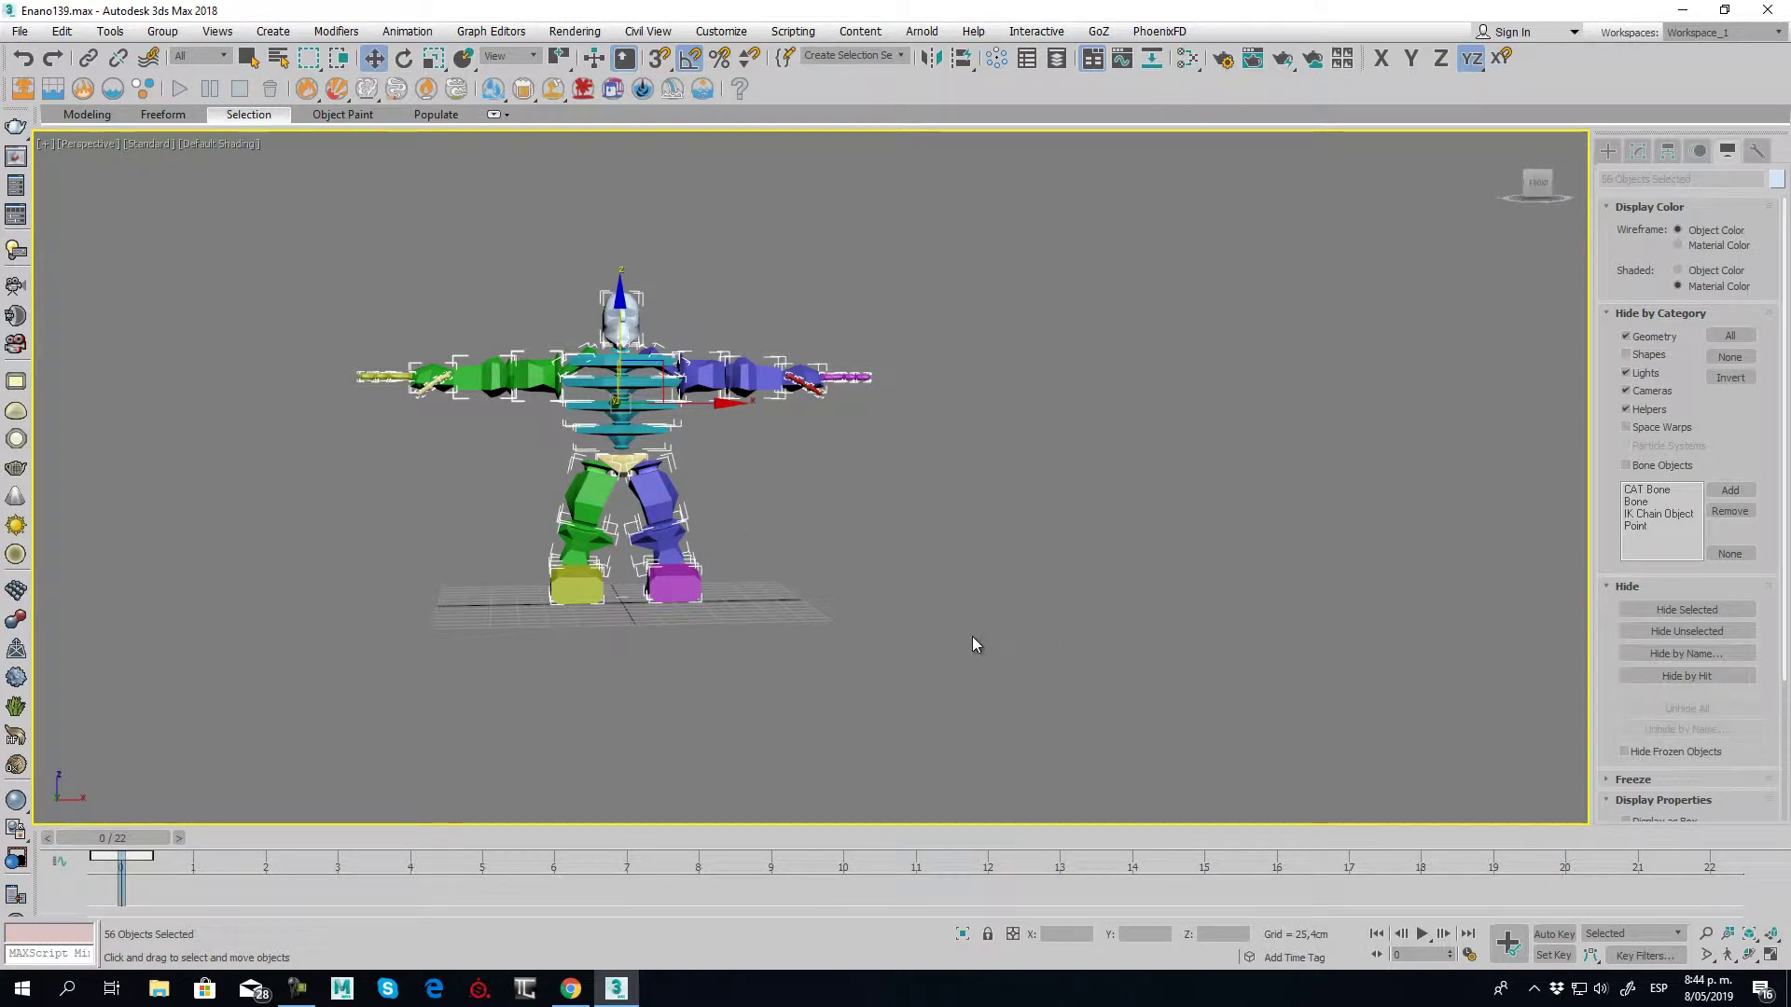
key(l)
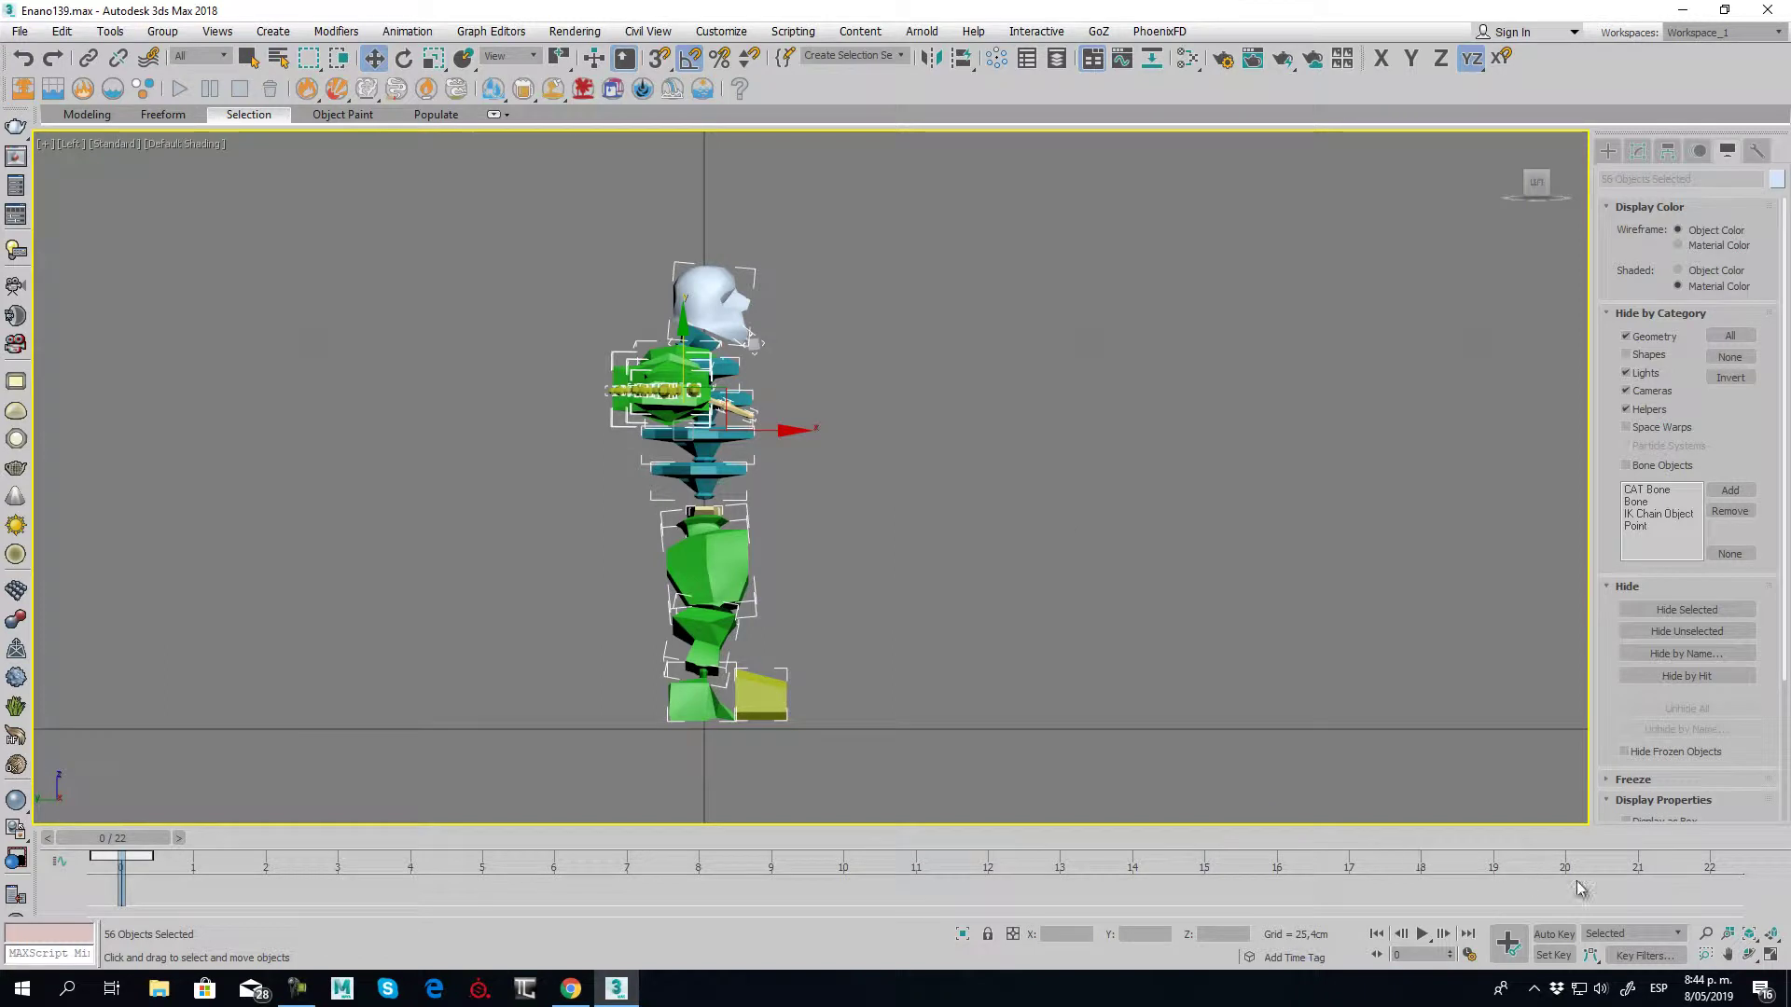
click(1554, 933)
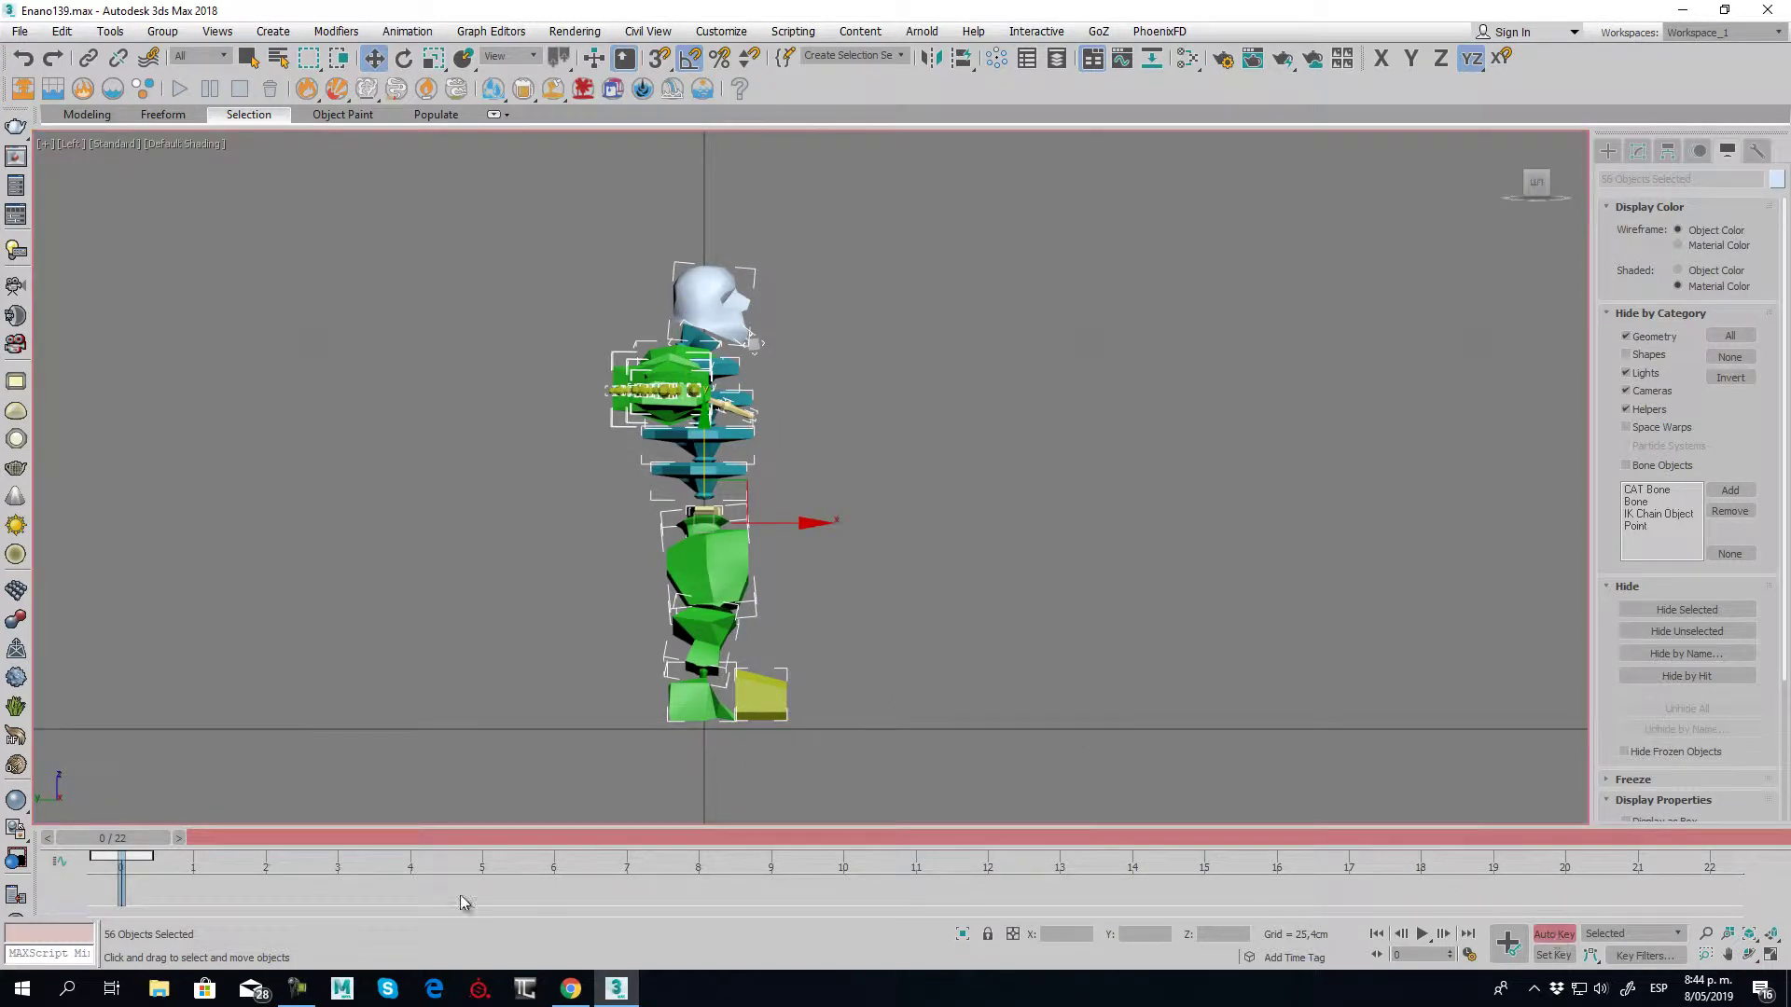
Move Bip001 R Foot up and forward and Bip001 L Foot up and back
click(854, 717)
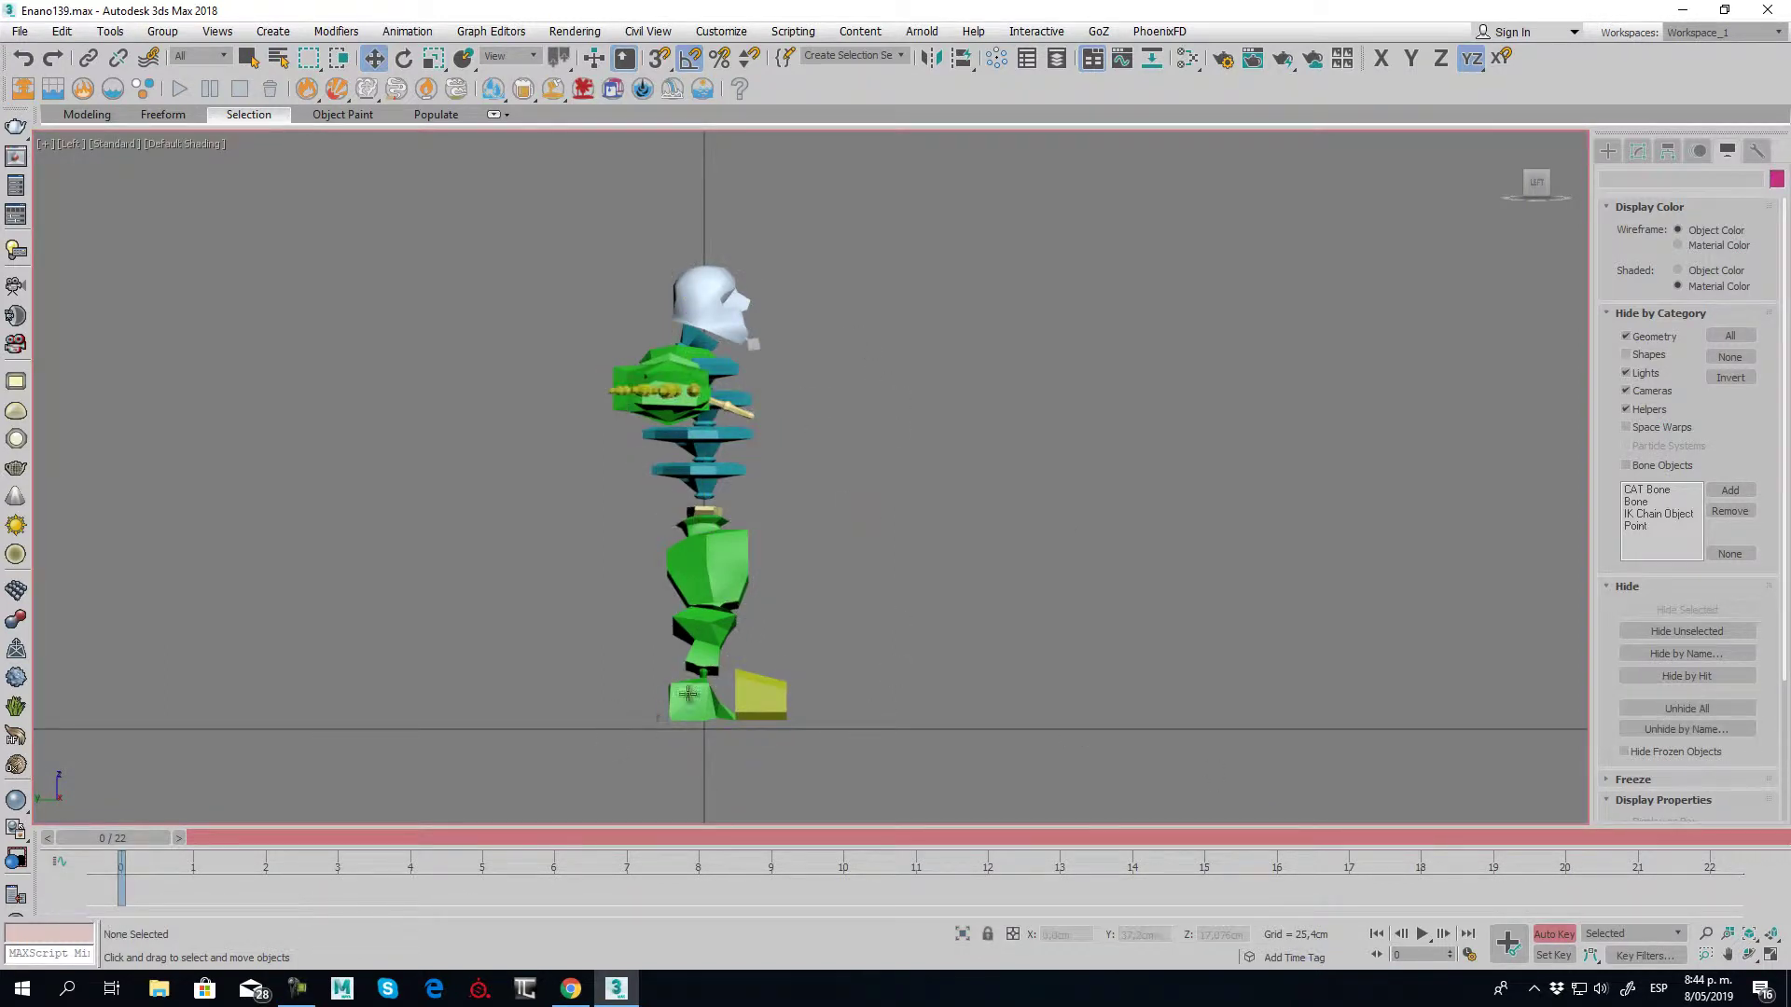
click(689, 694)
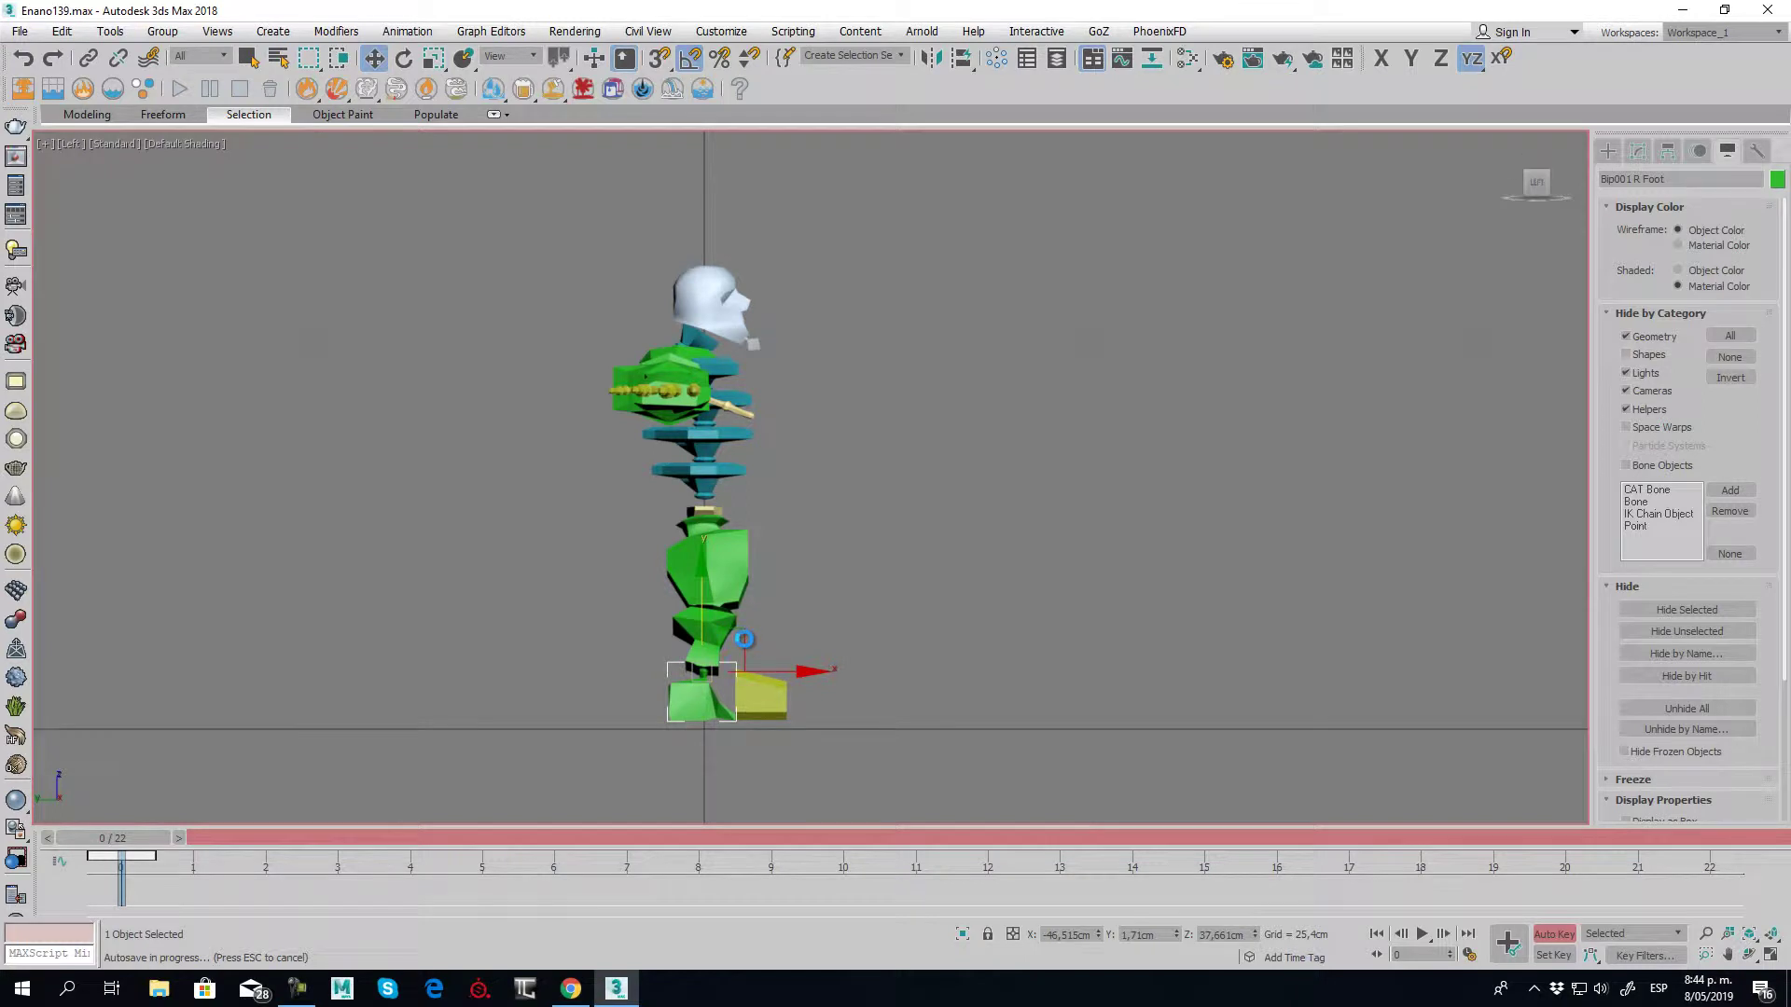
drag(751, 634, 842, 560)
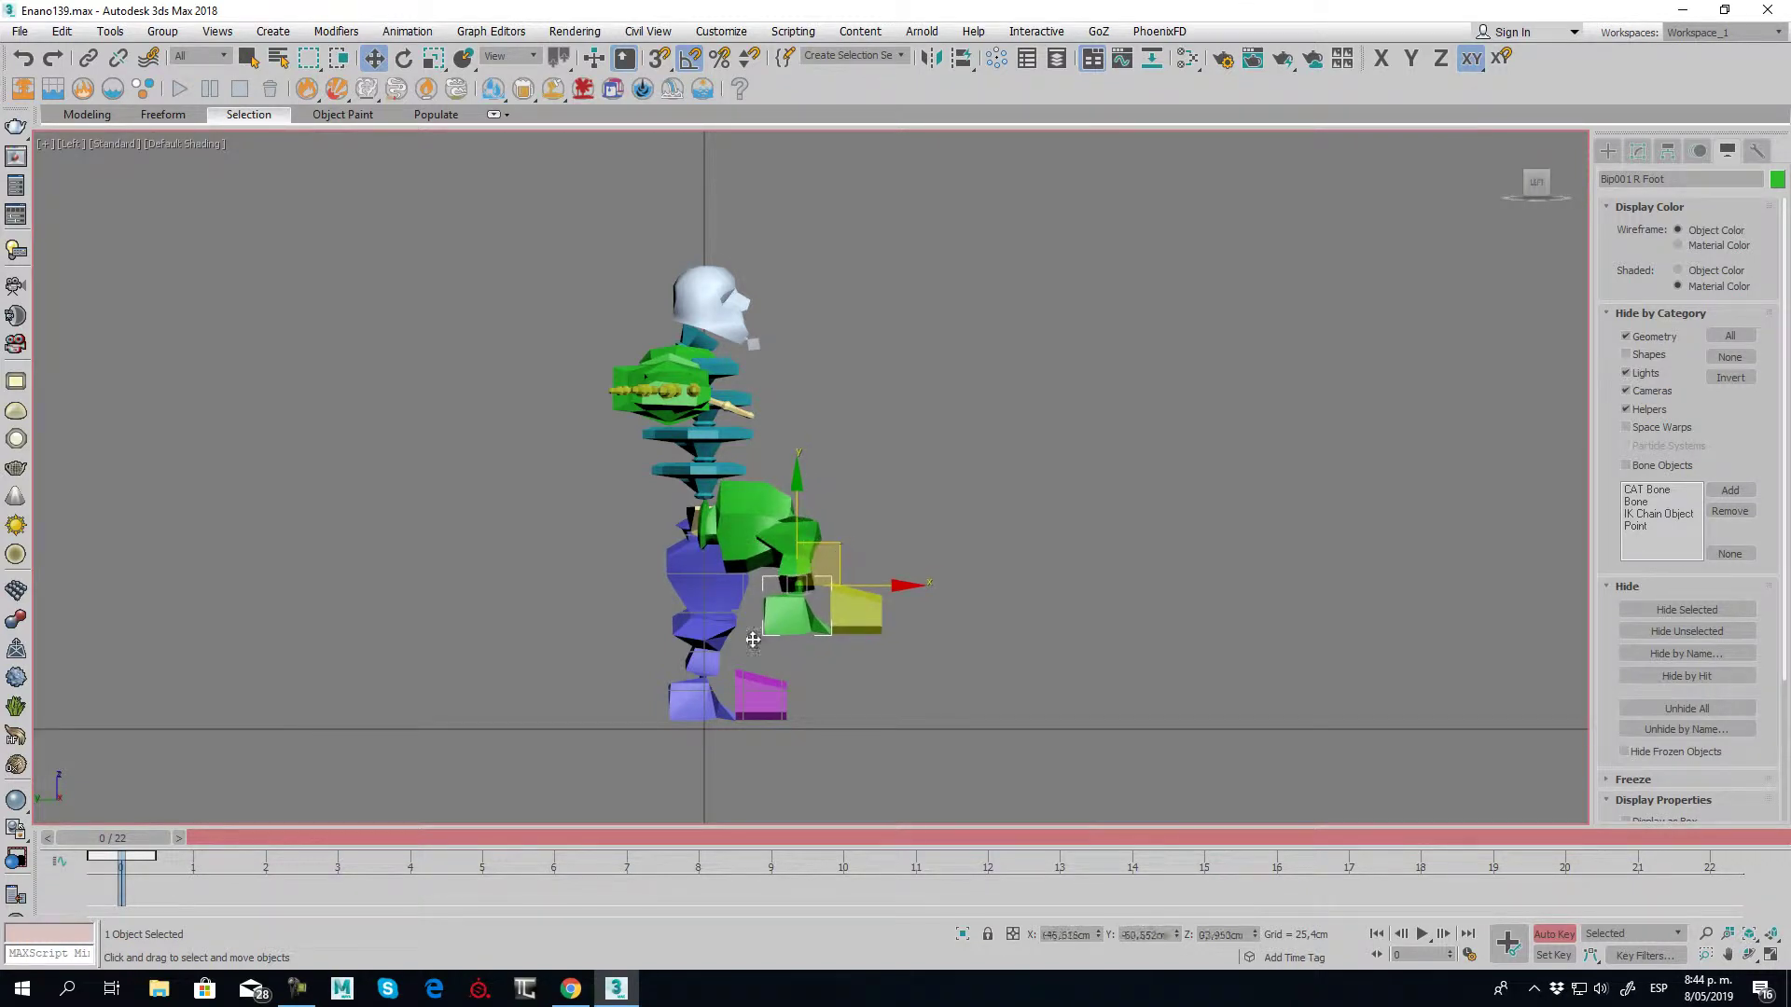
click(695, 703)
drag(736, 632, 594, 529)
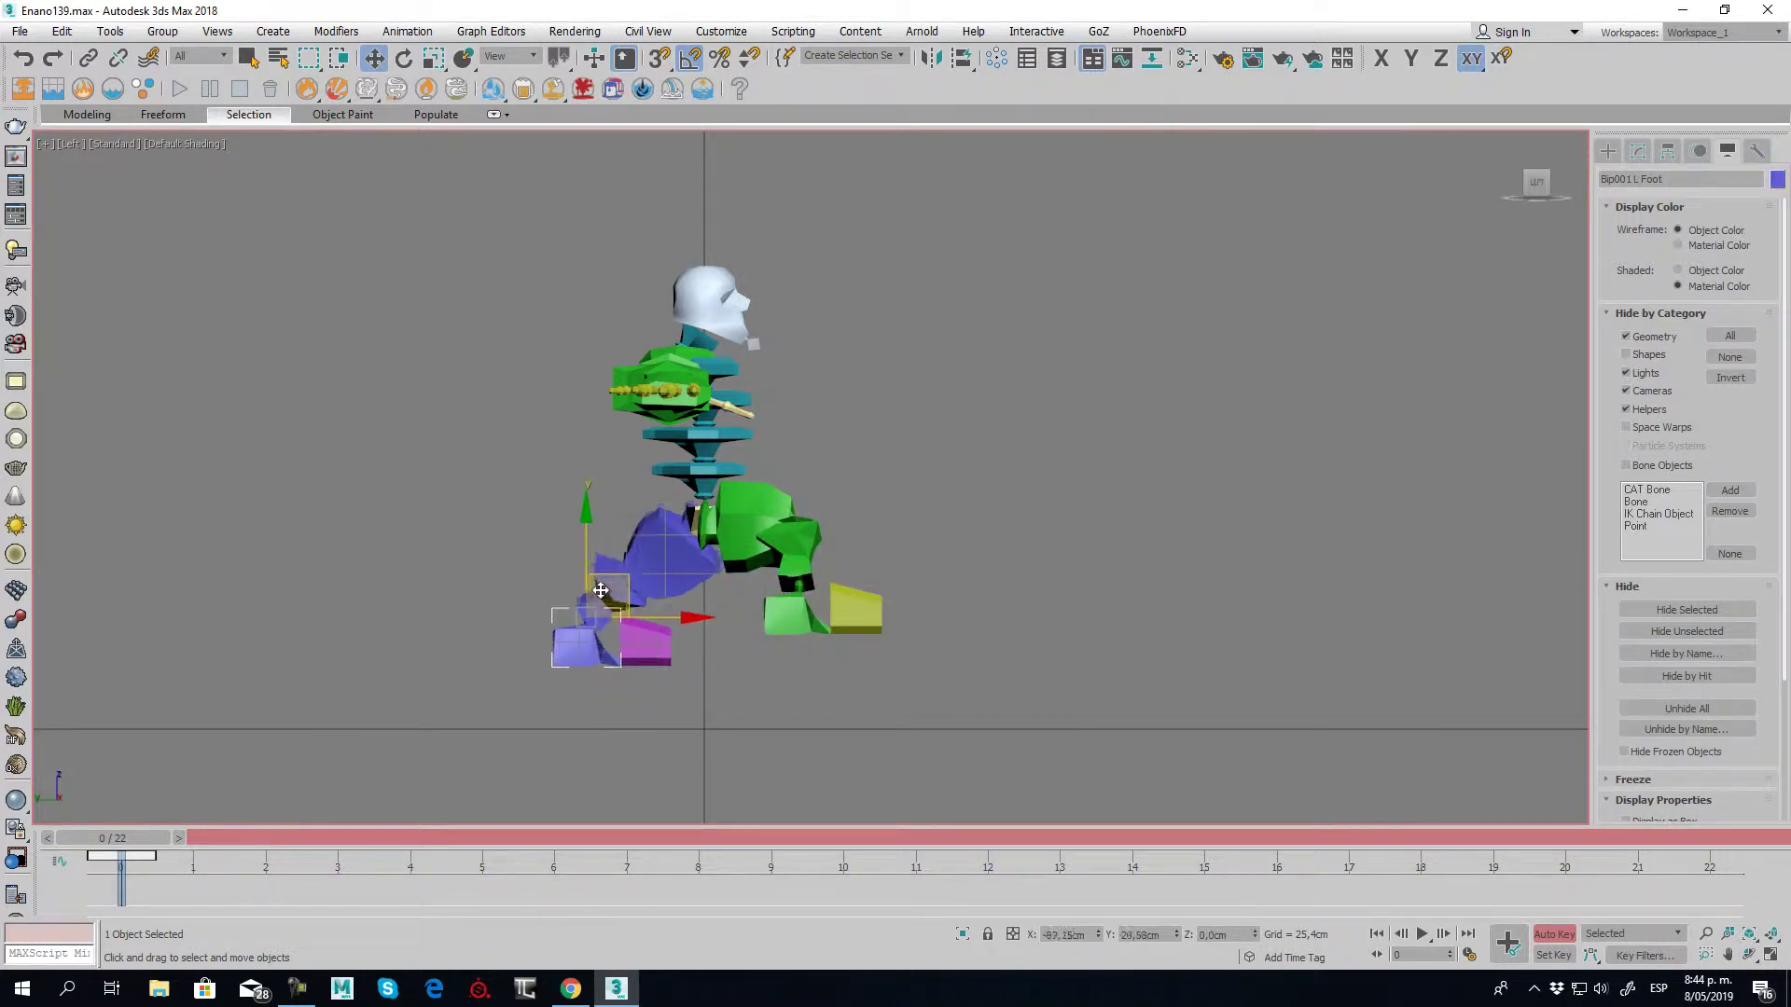
Rotate the left foot toes-down and further back, and tilt the right foot forward at the toe
key(e)
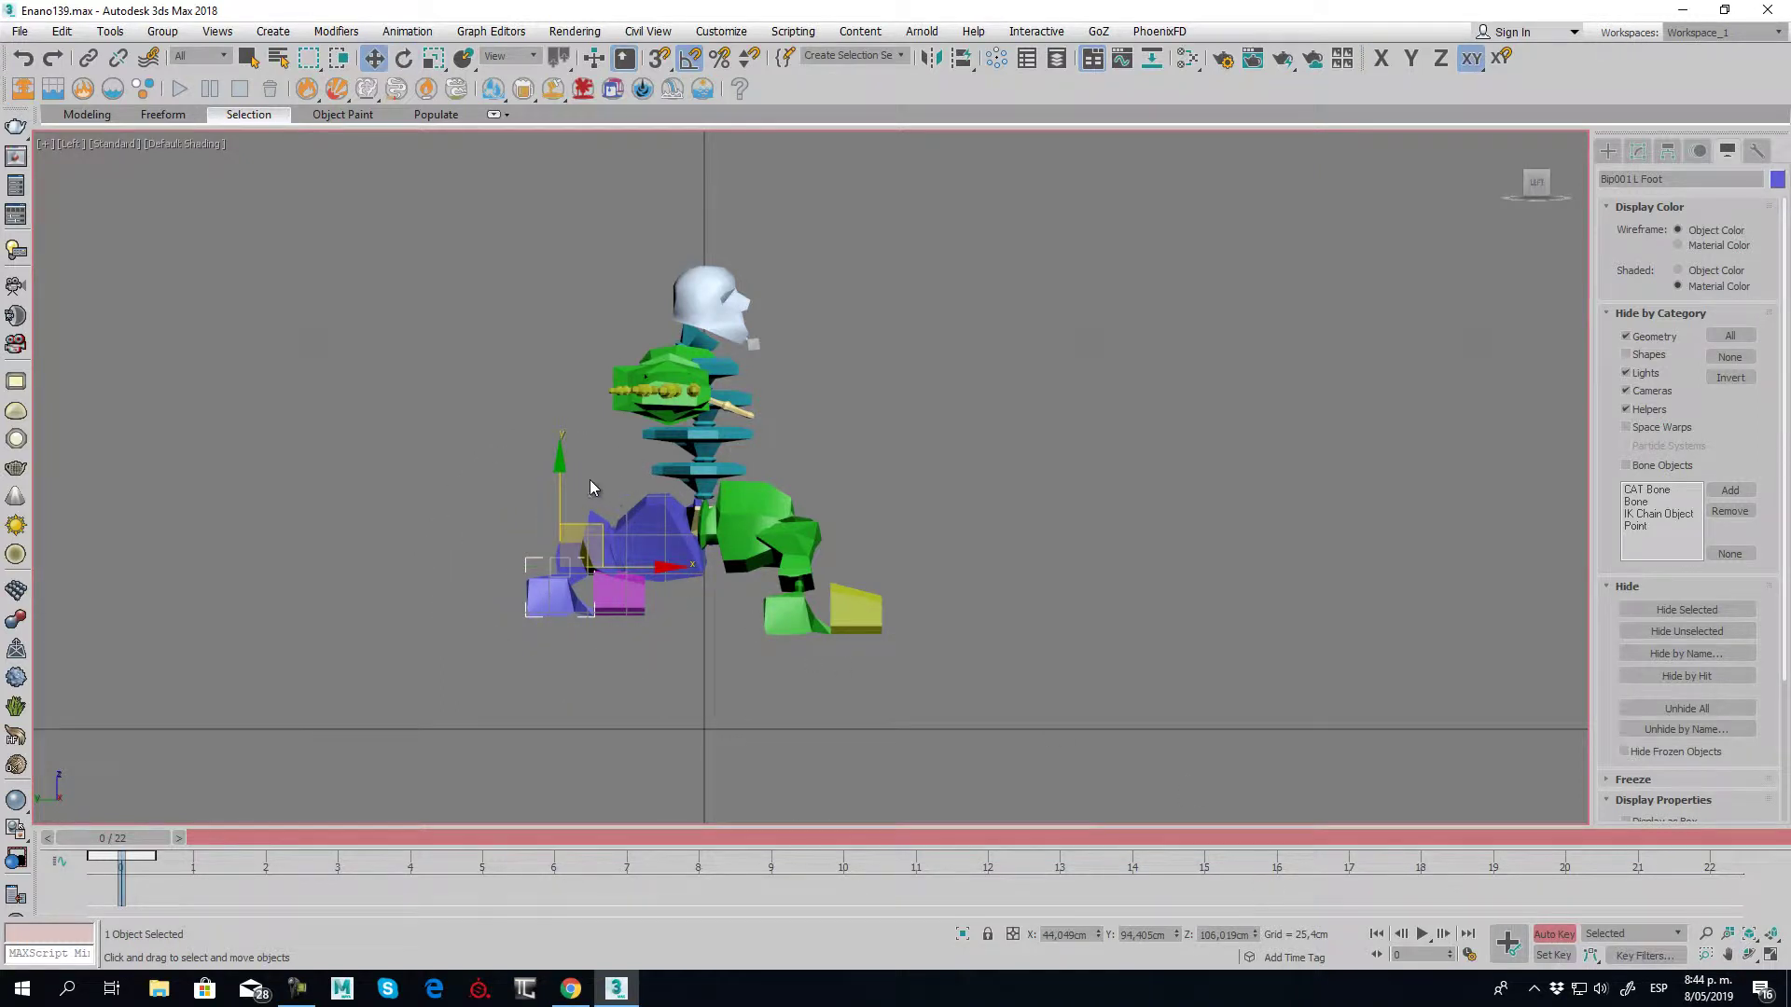
drag(603, 479, 682, 538)
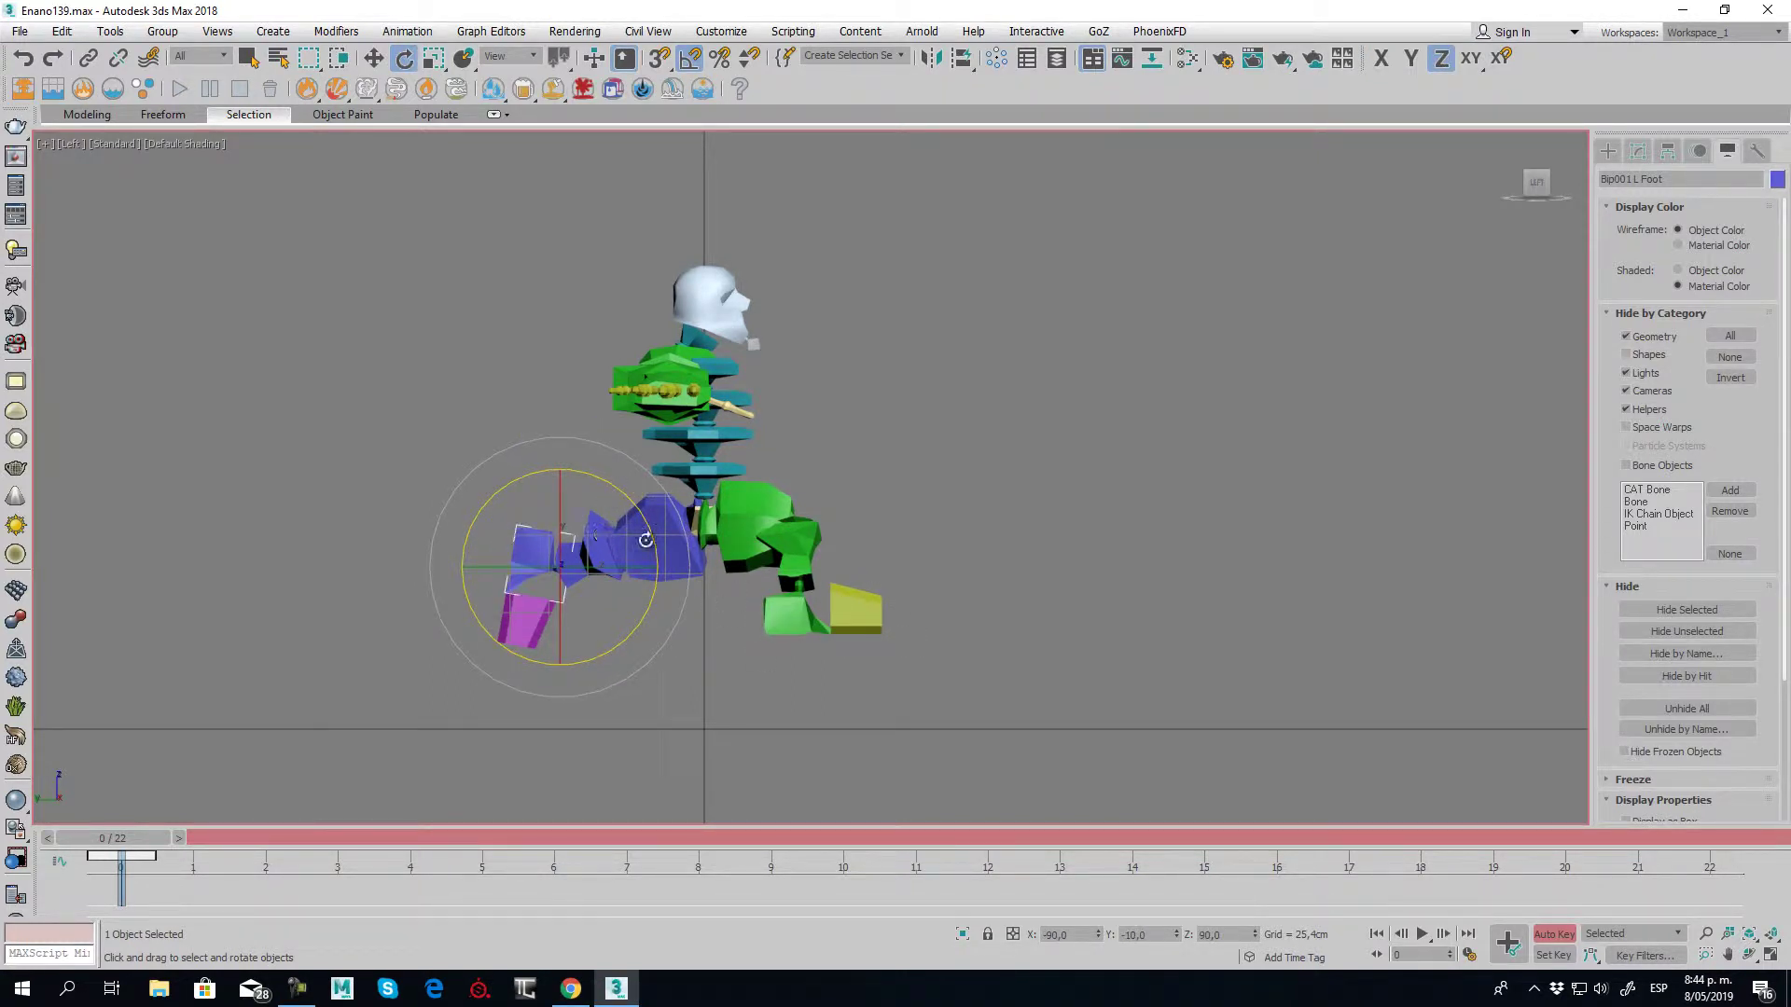
key(w)
drag(590, 525, 623, 513)
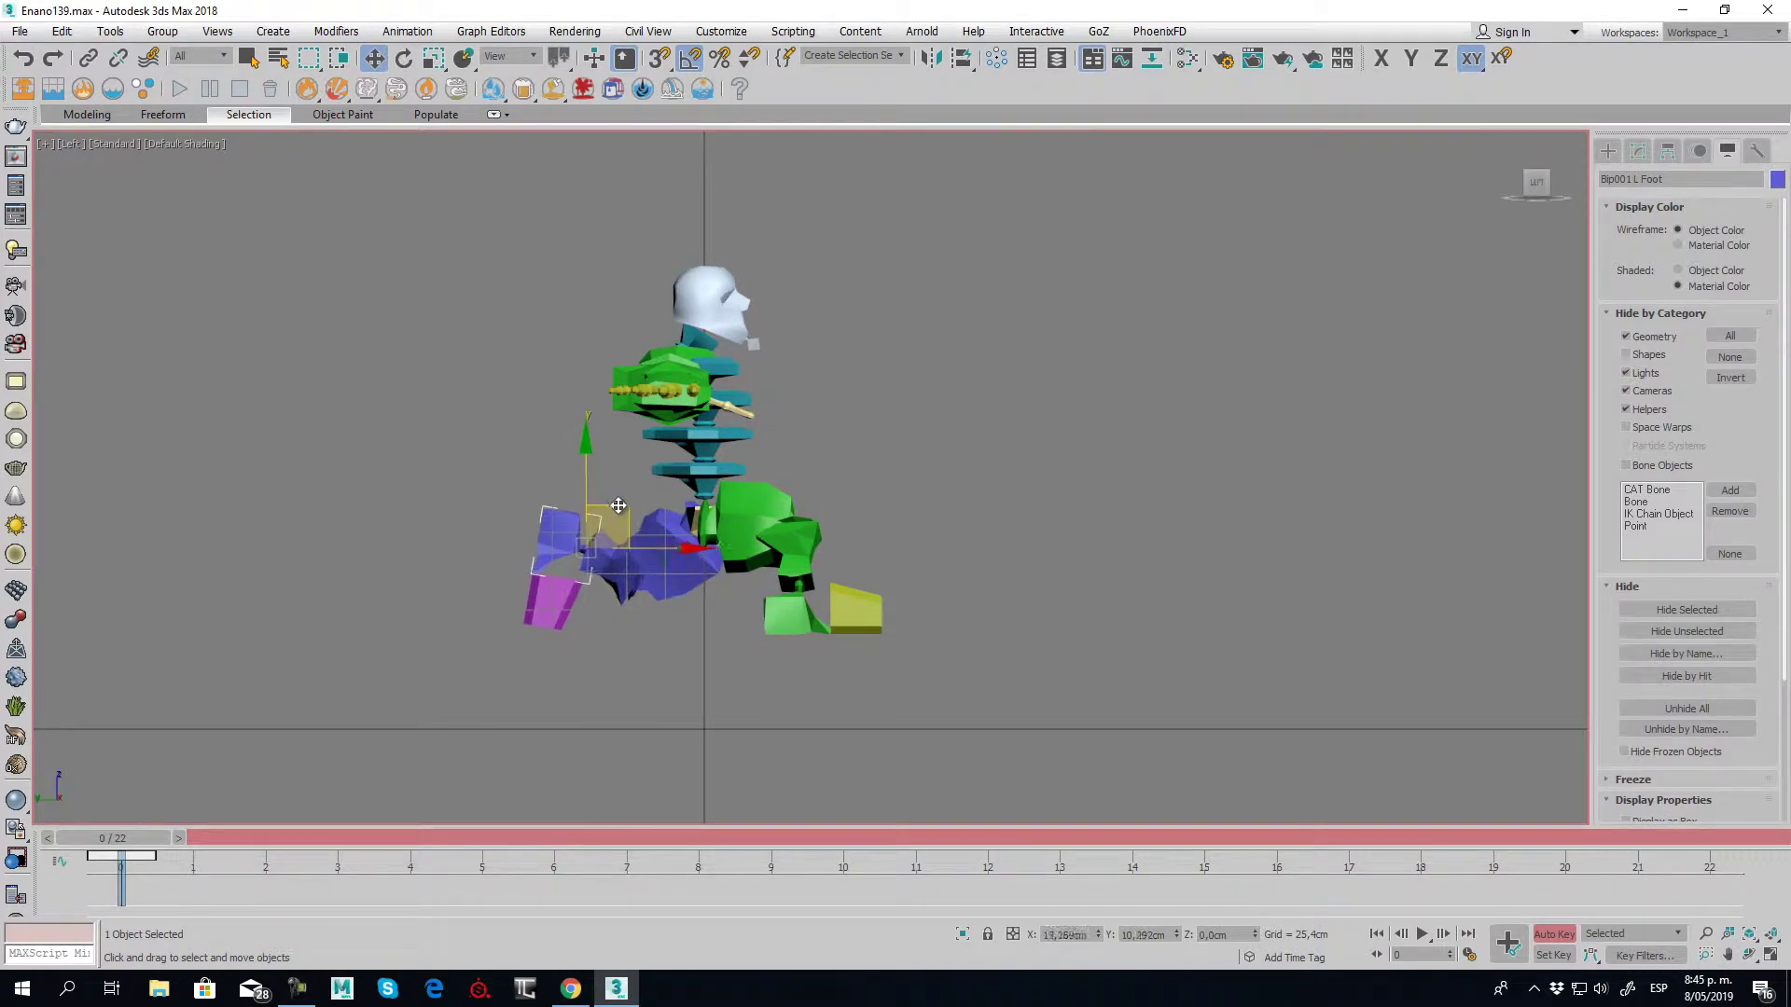
key(e)
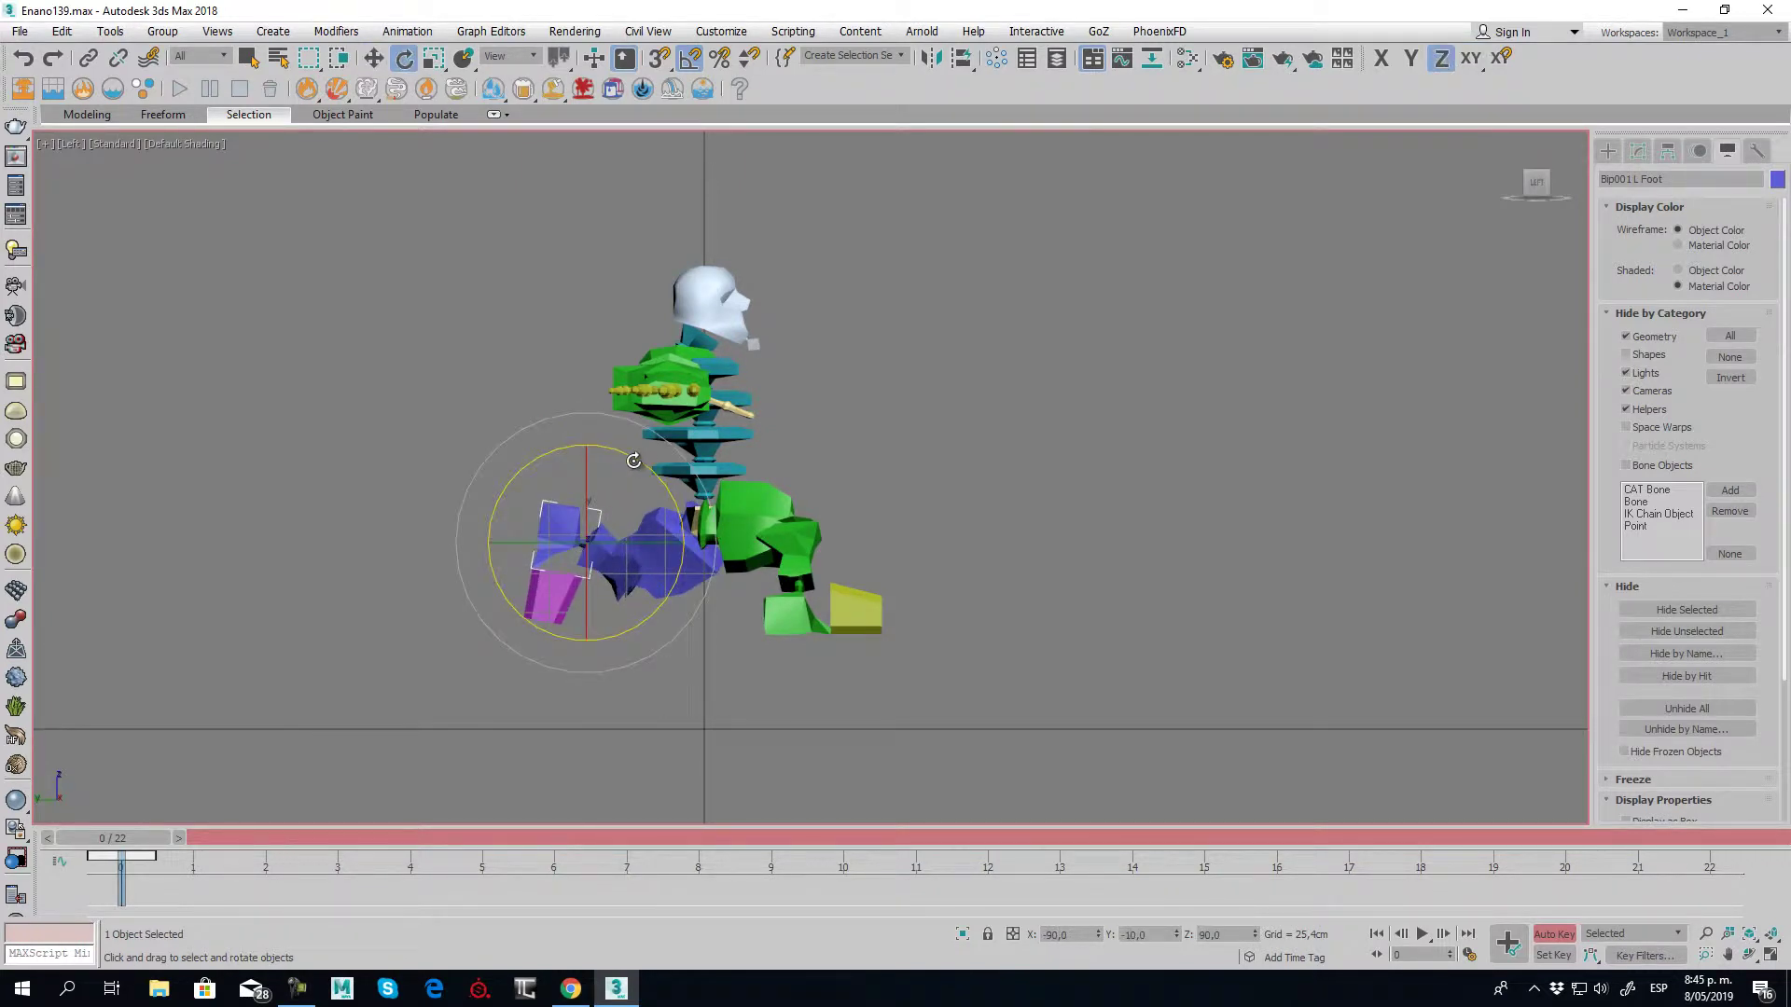
drag(634, 461, 757, 619)
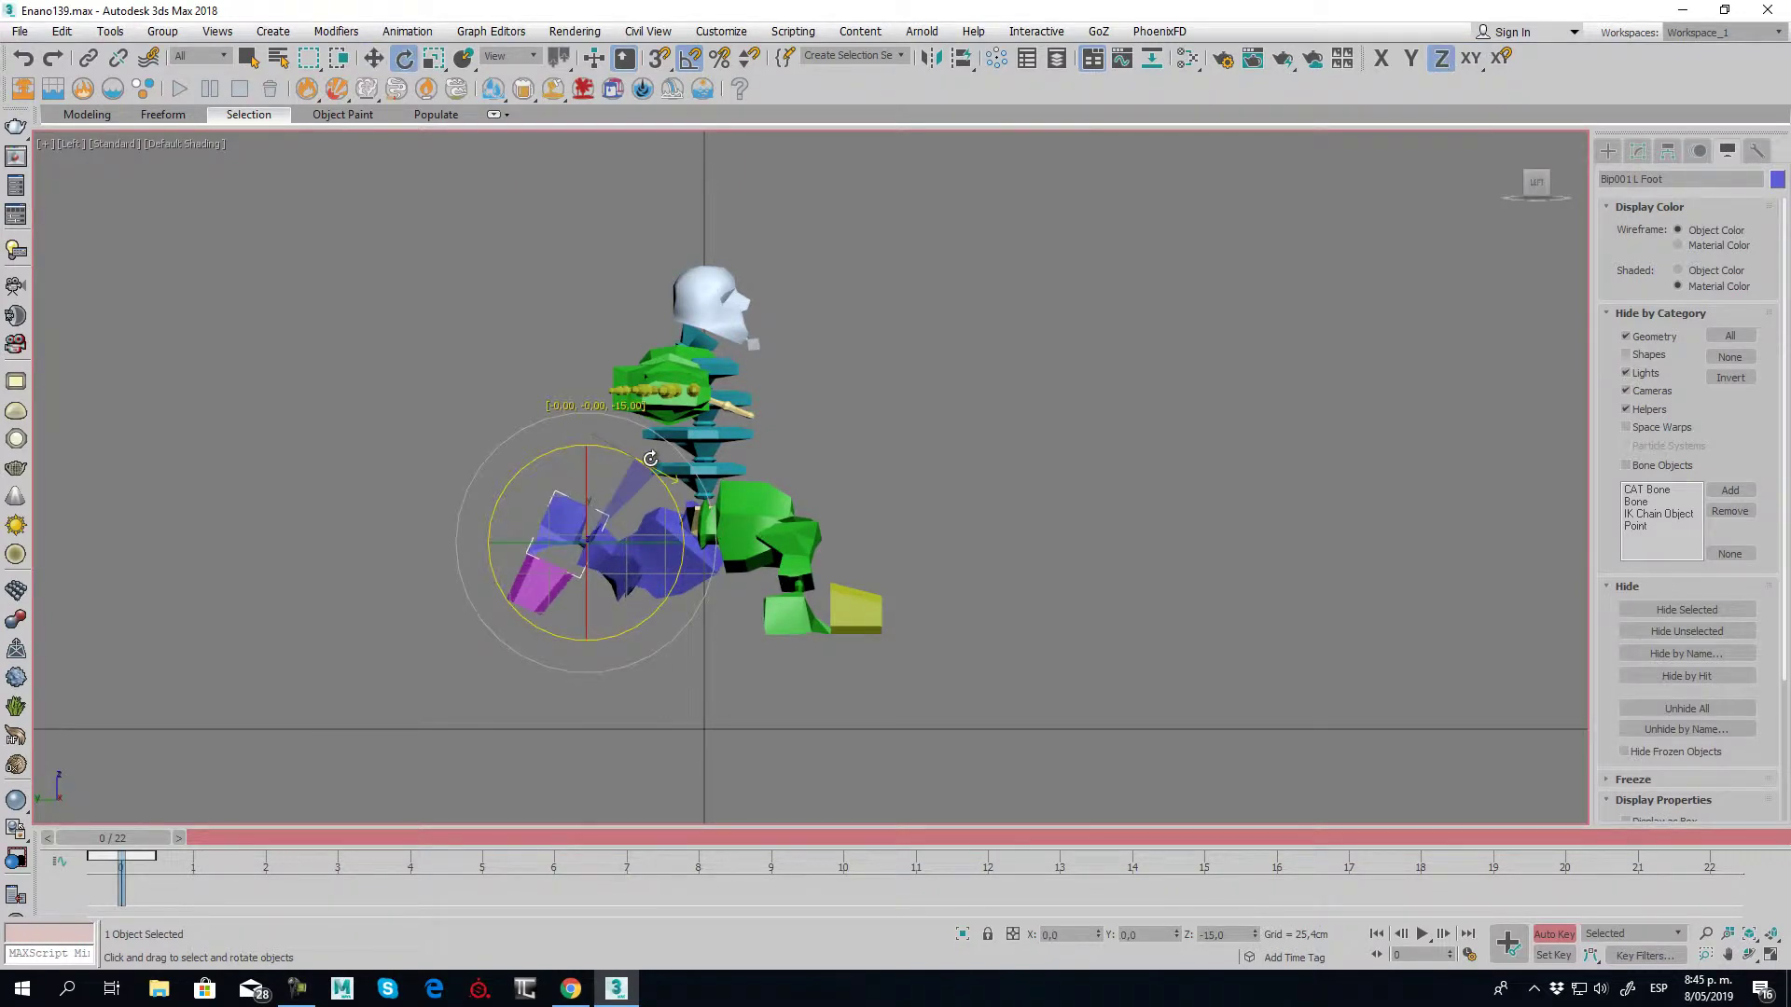
click(794, 619)
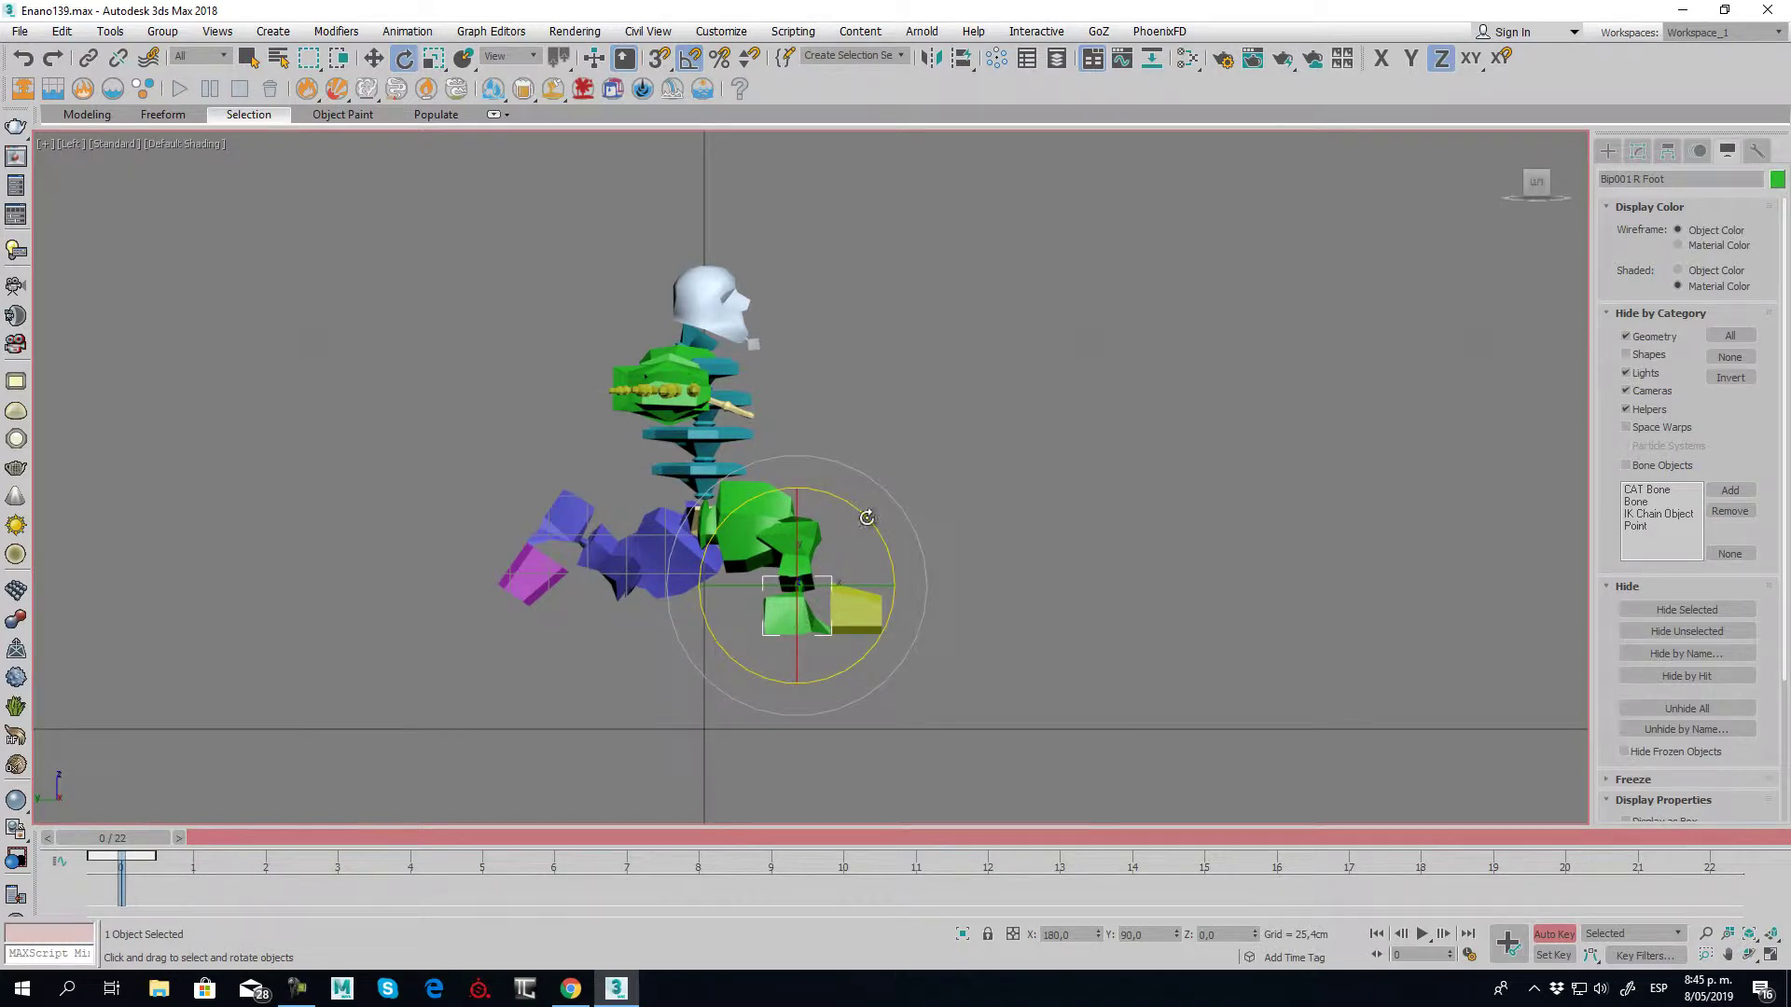
drag(866, 517, 844, 549)
key(w)
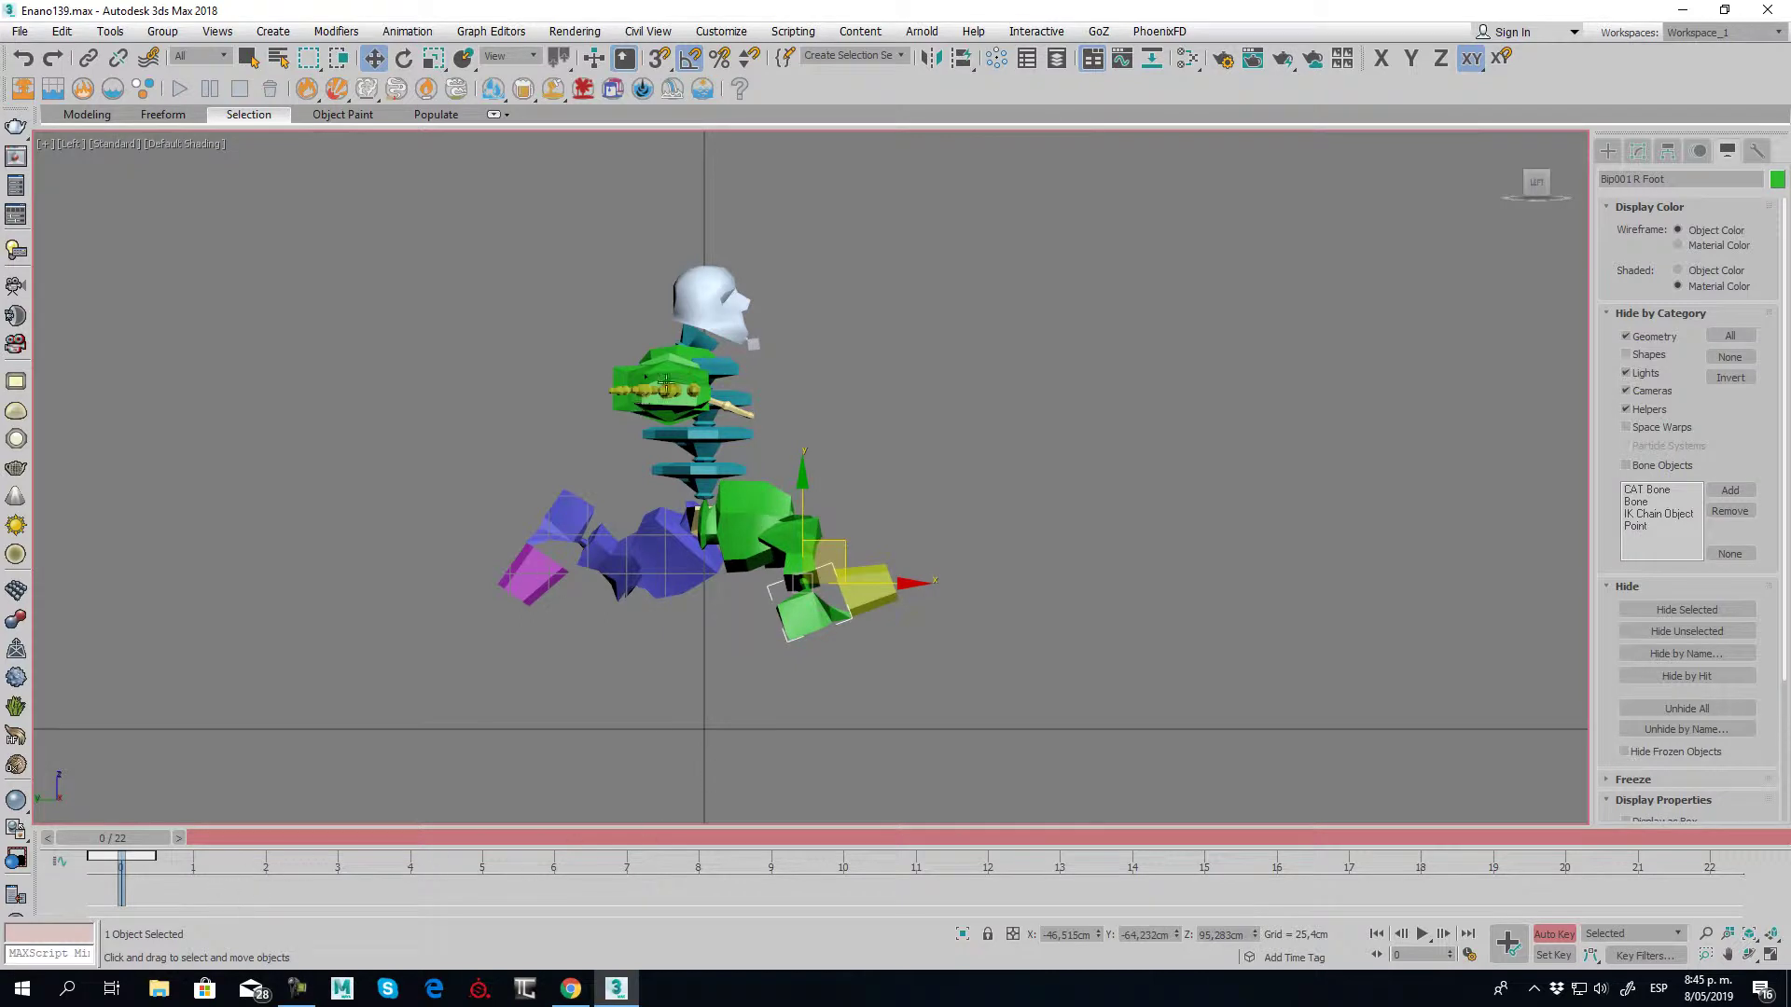
click(671, 371)
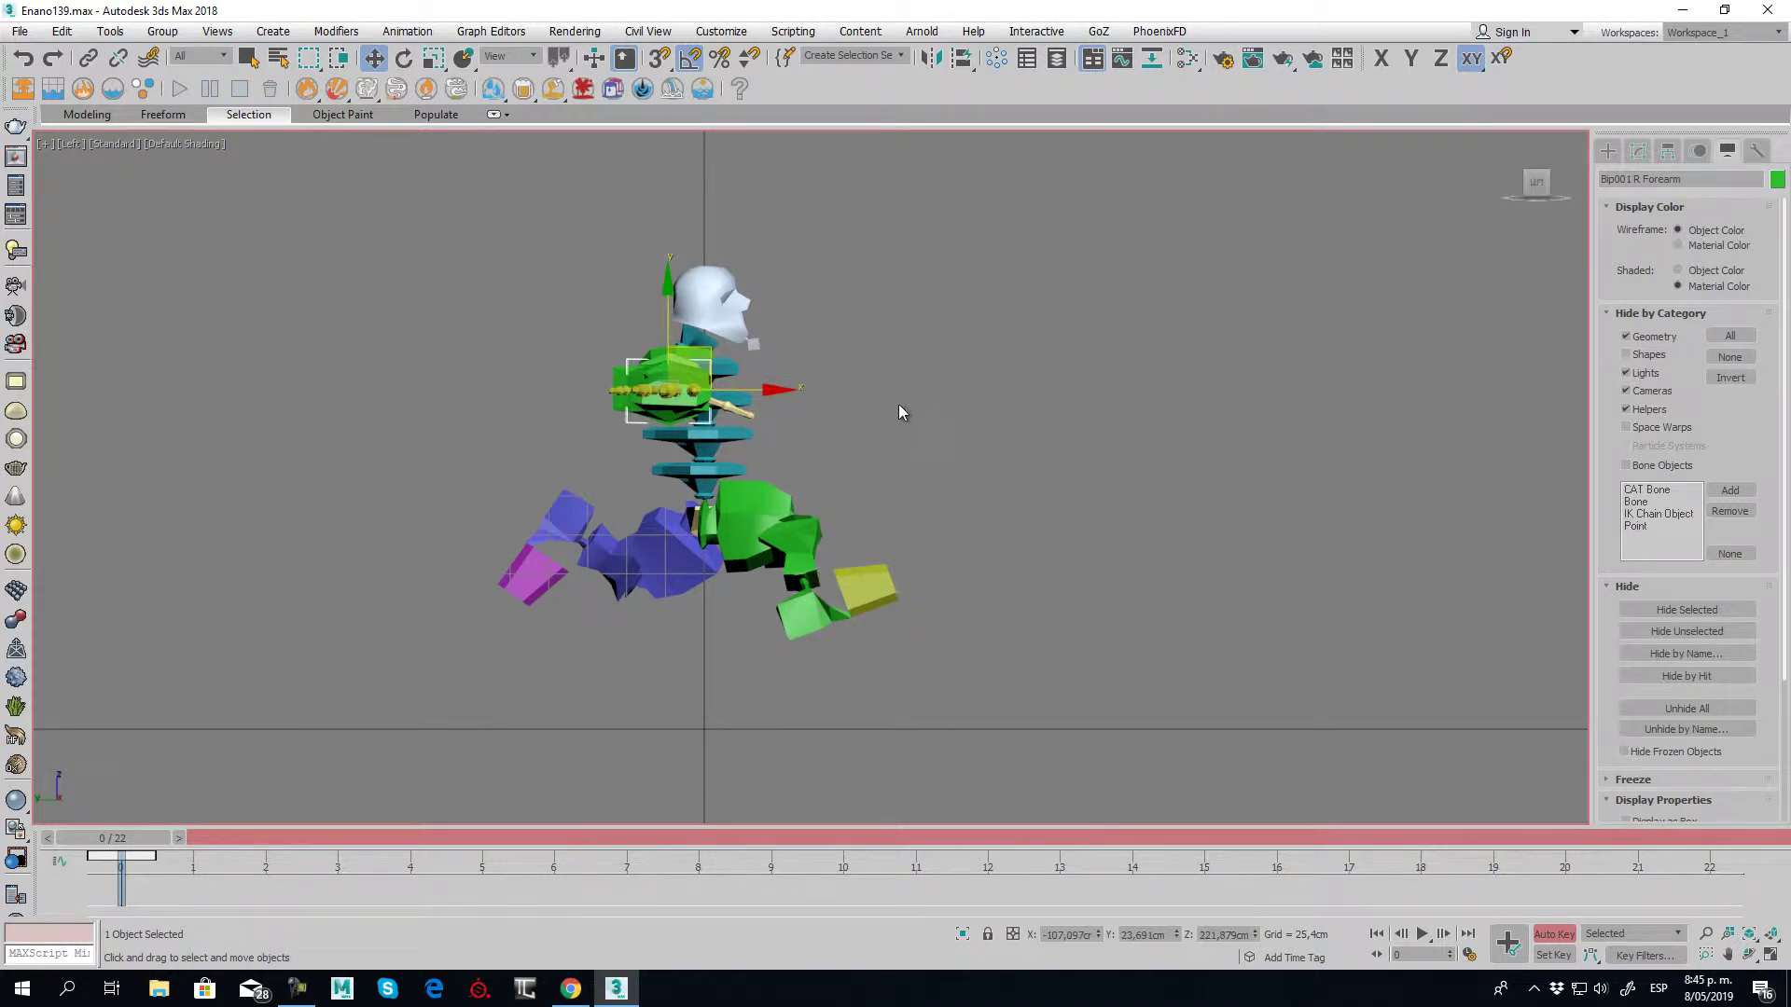
Lower Bip001 R UpperArm by -20° on Y using Local coordinates
key(p)
alt+middle_drag(863, 404, 748, 464)
click(743, 329)
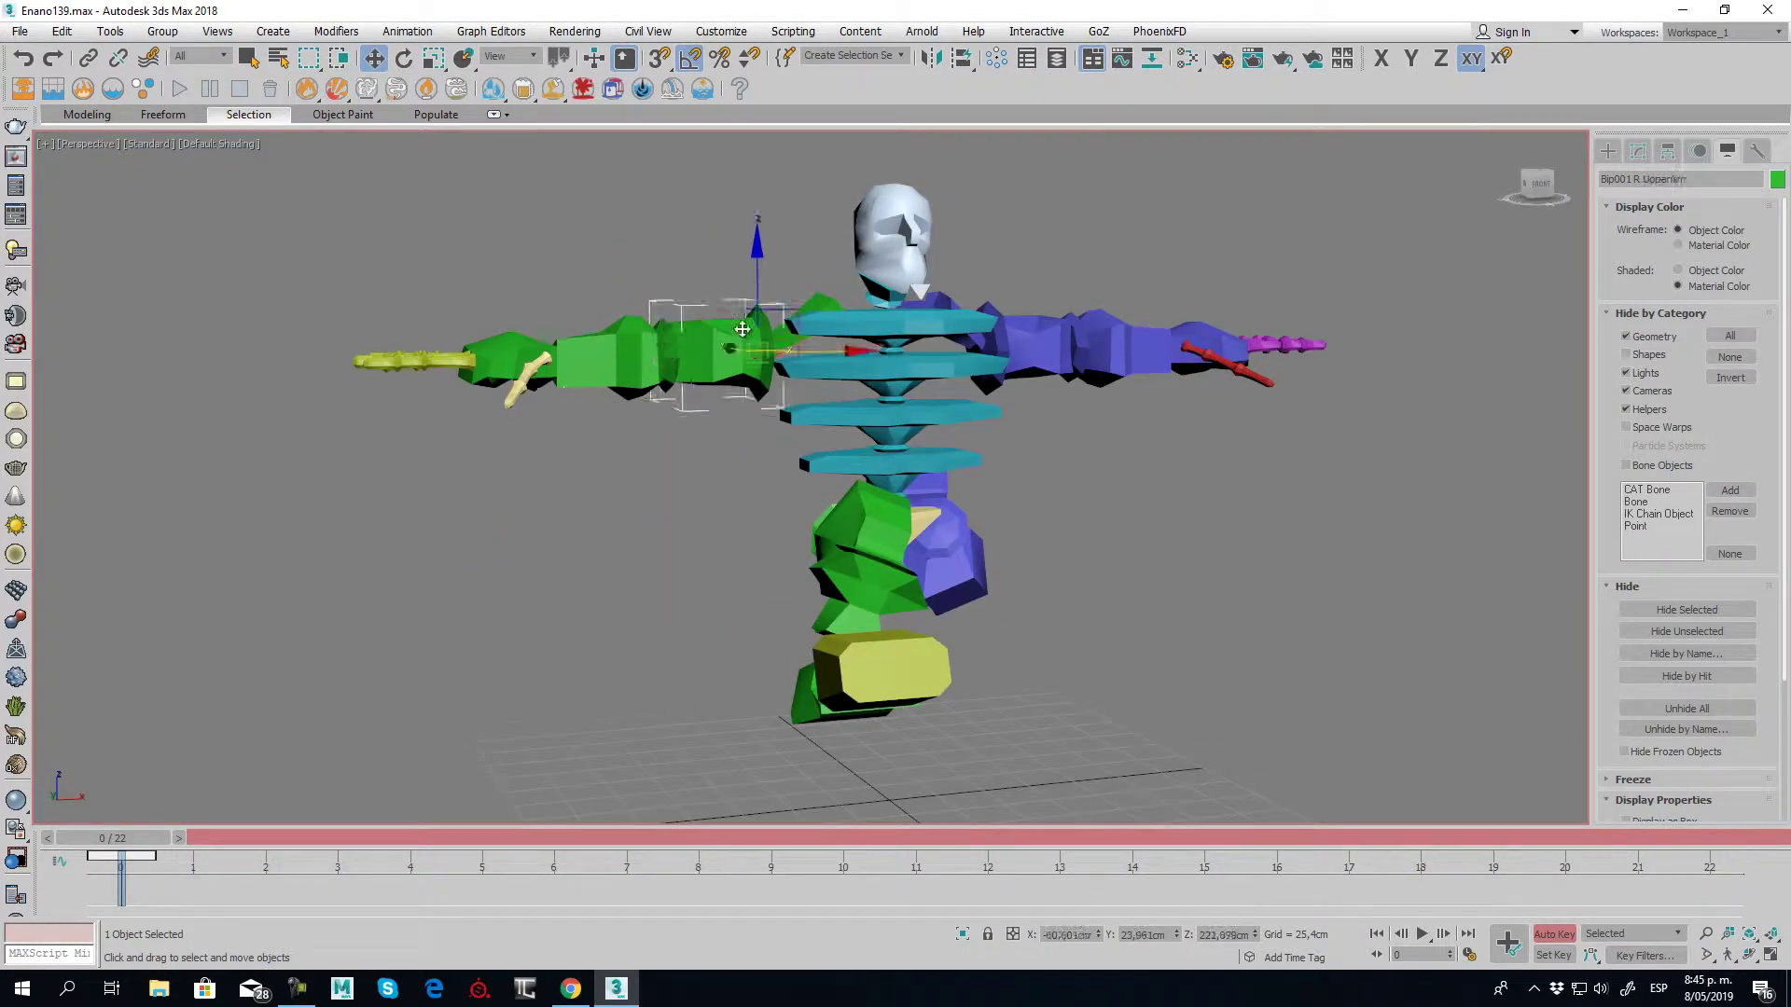
key(e)
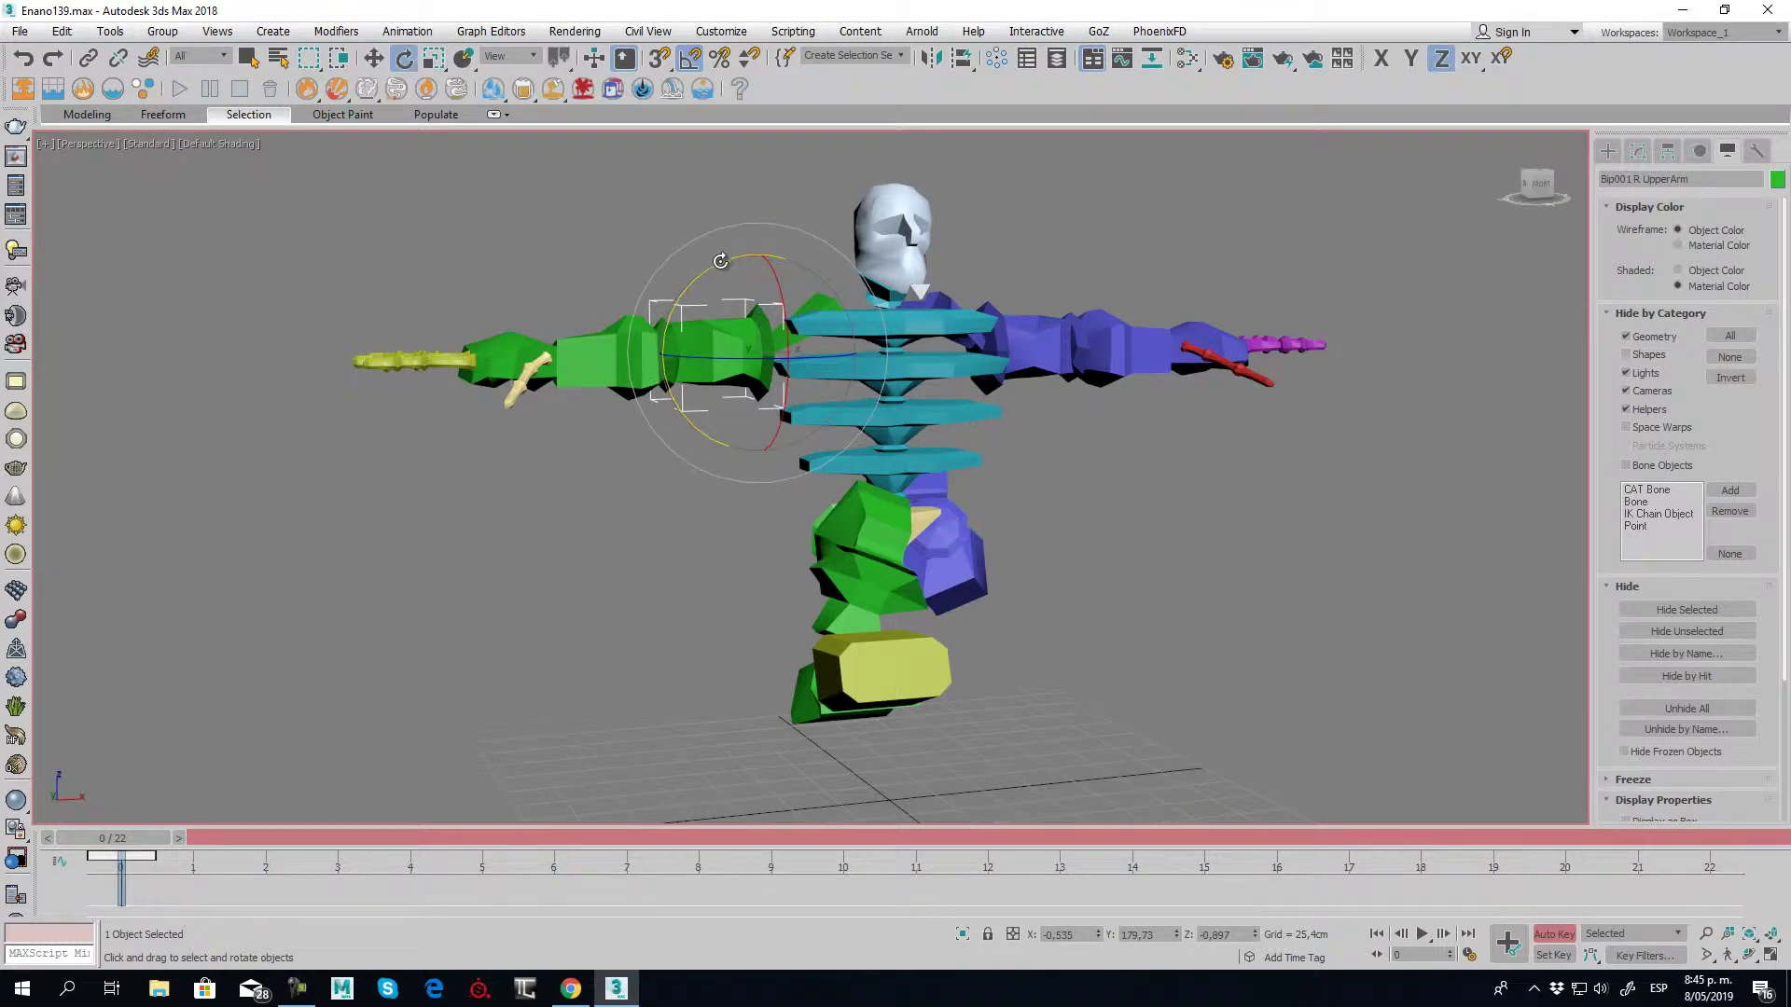
click(525, 61)
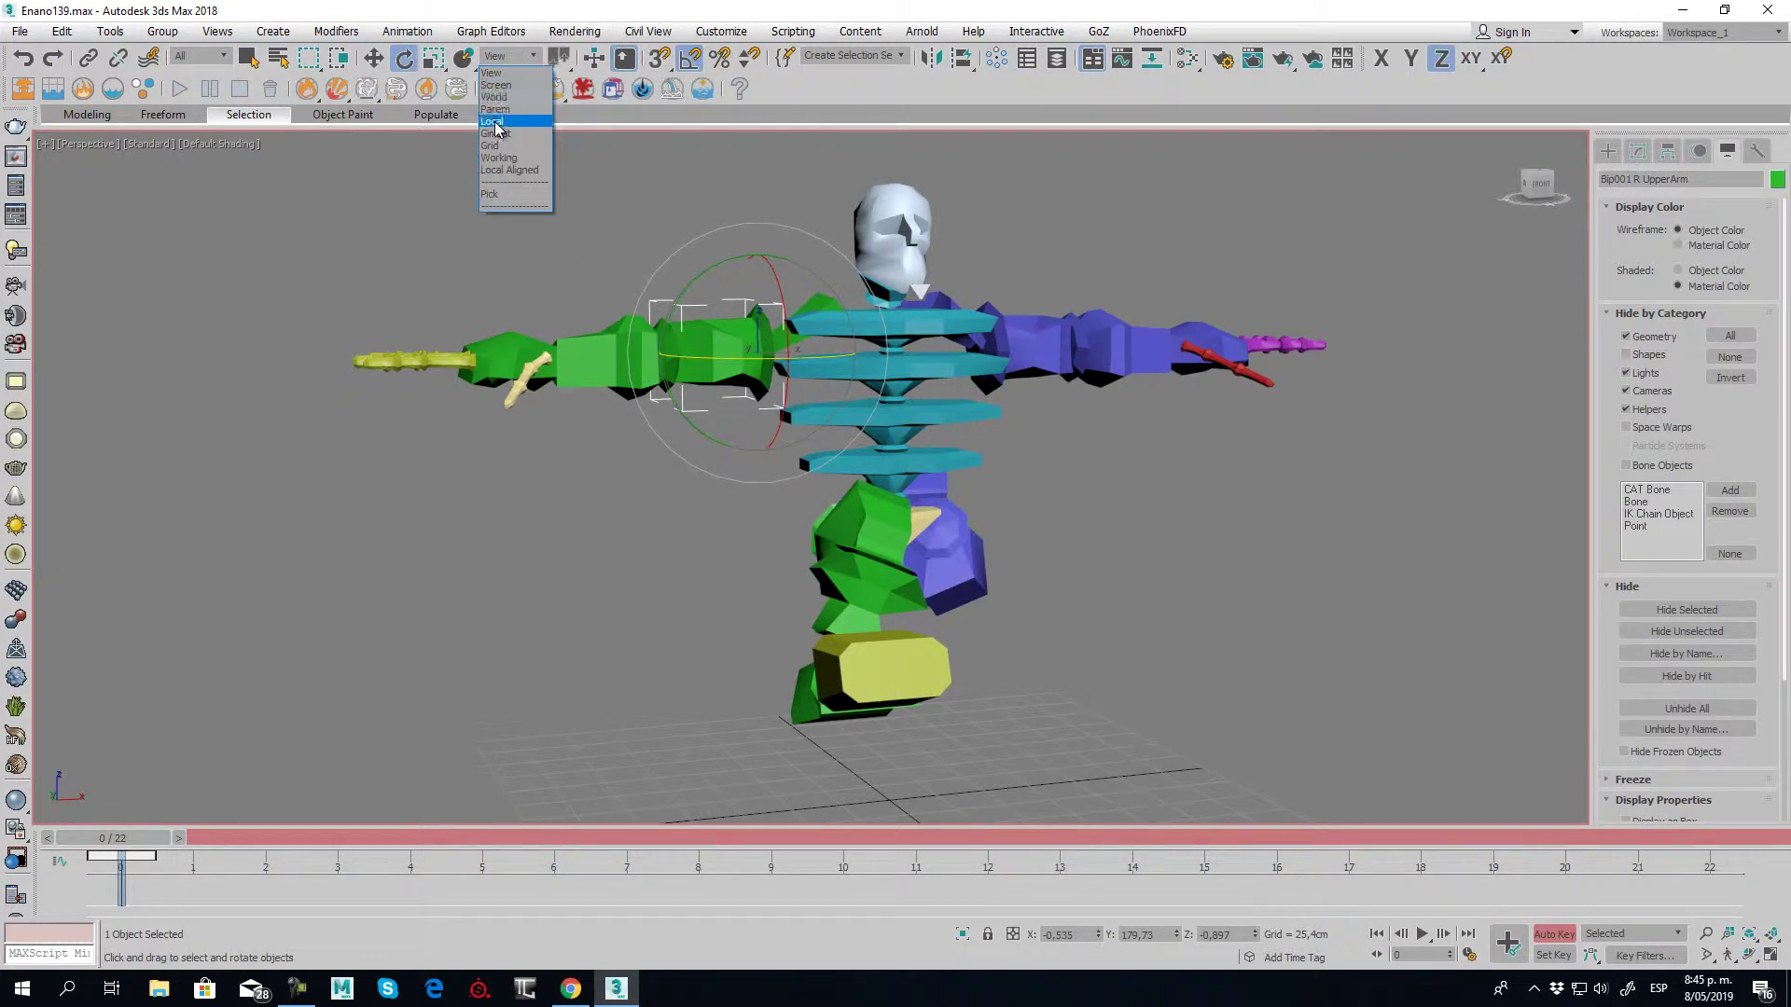
click(504, 132)
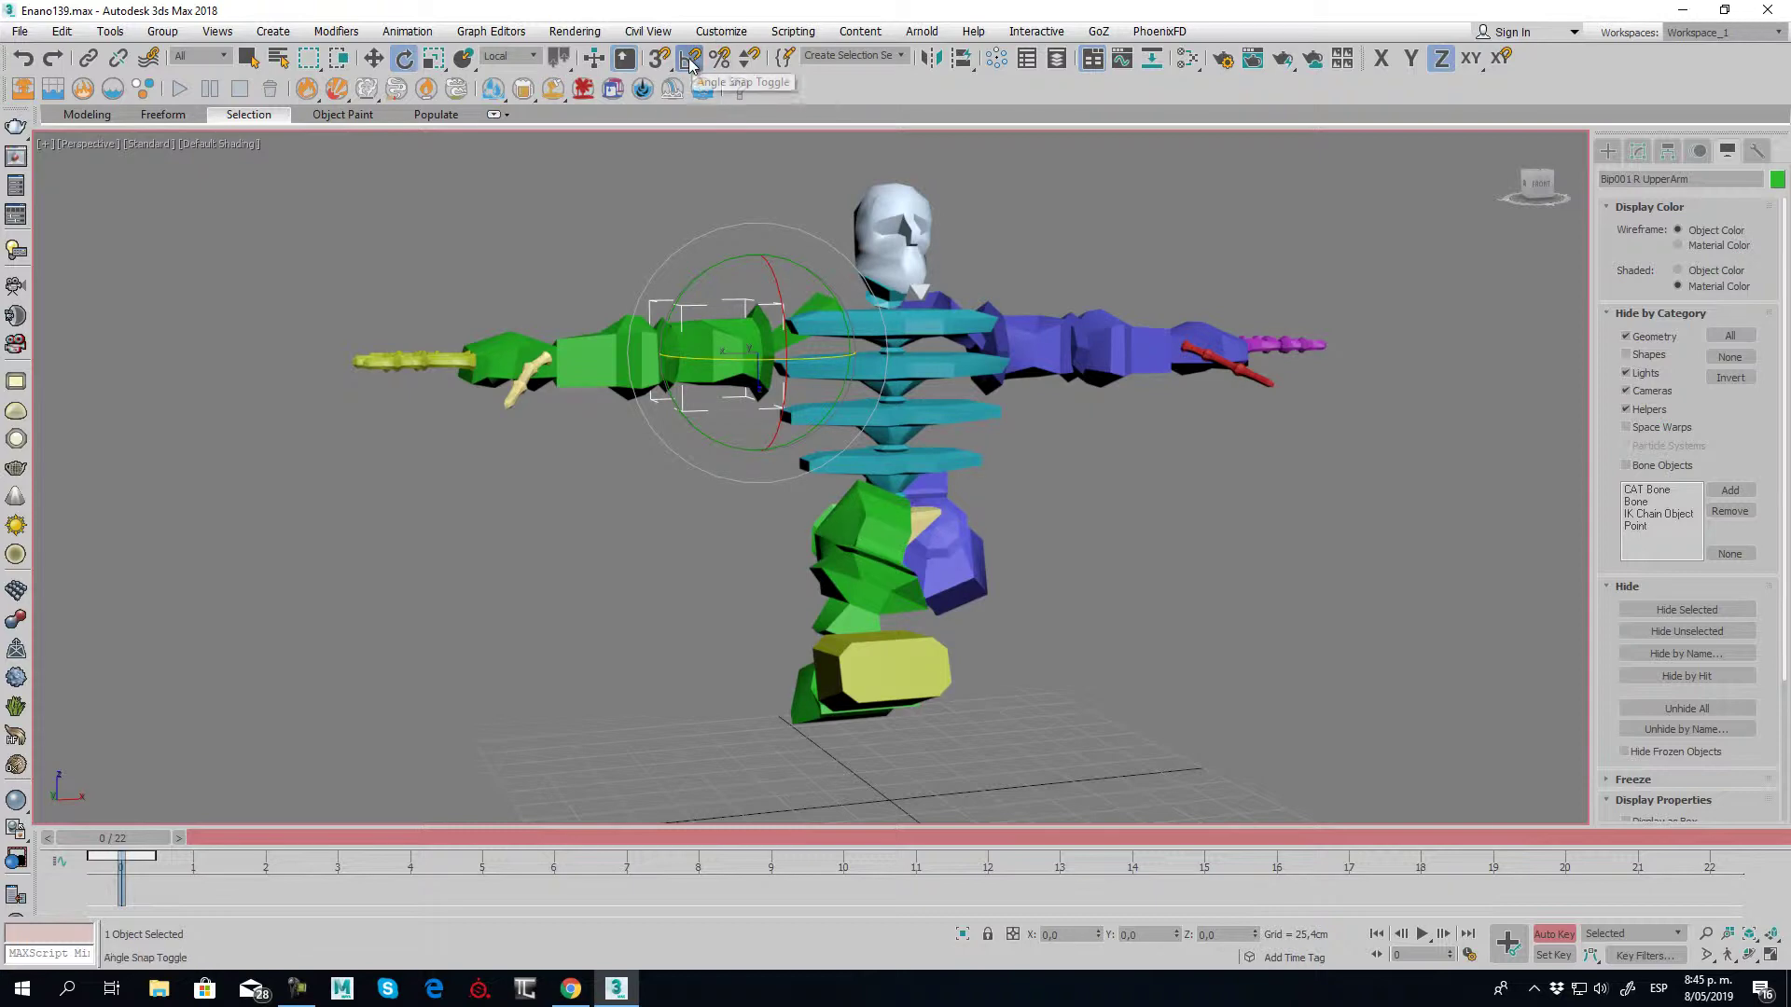
mouse_move(728, 262)
mouse_down()
mouse_move(704, 275)
mouse_move(497, 238)
mouse_up()
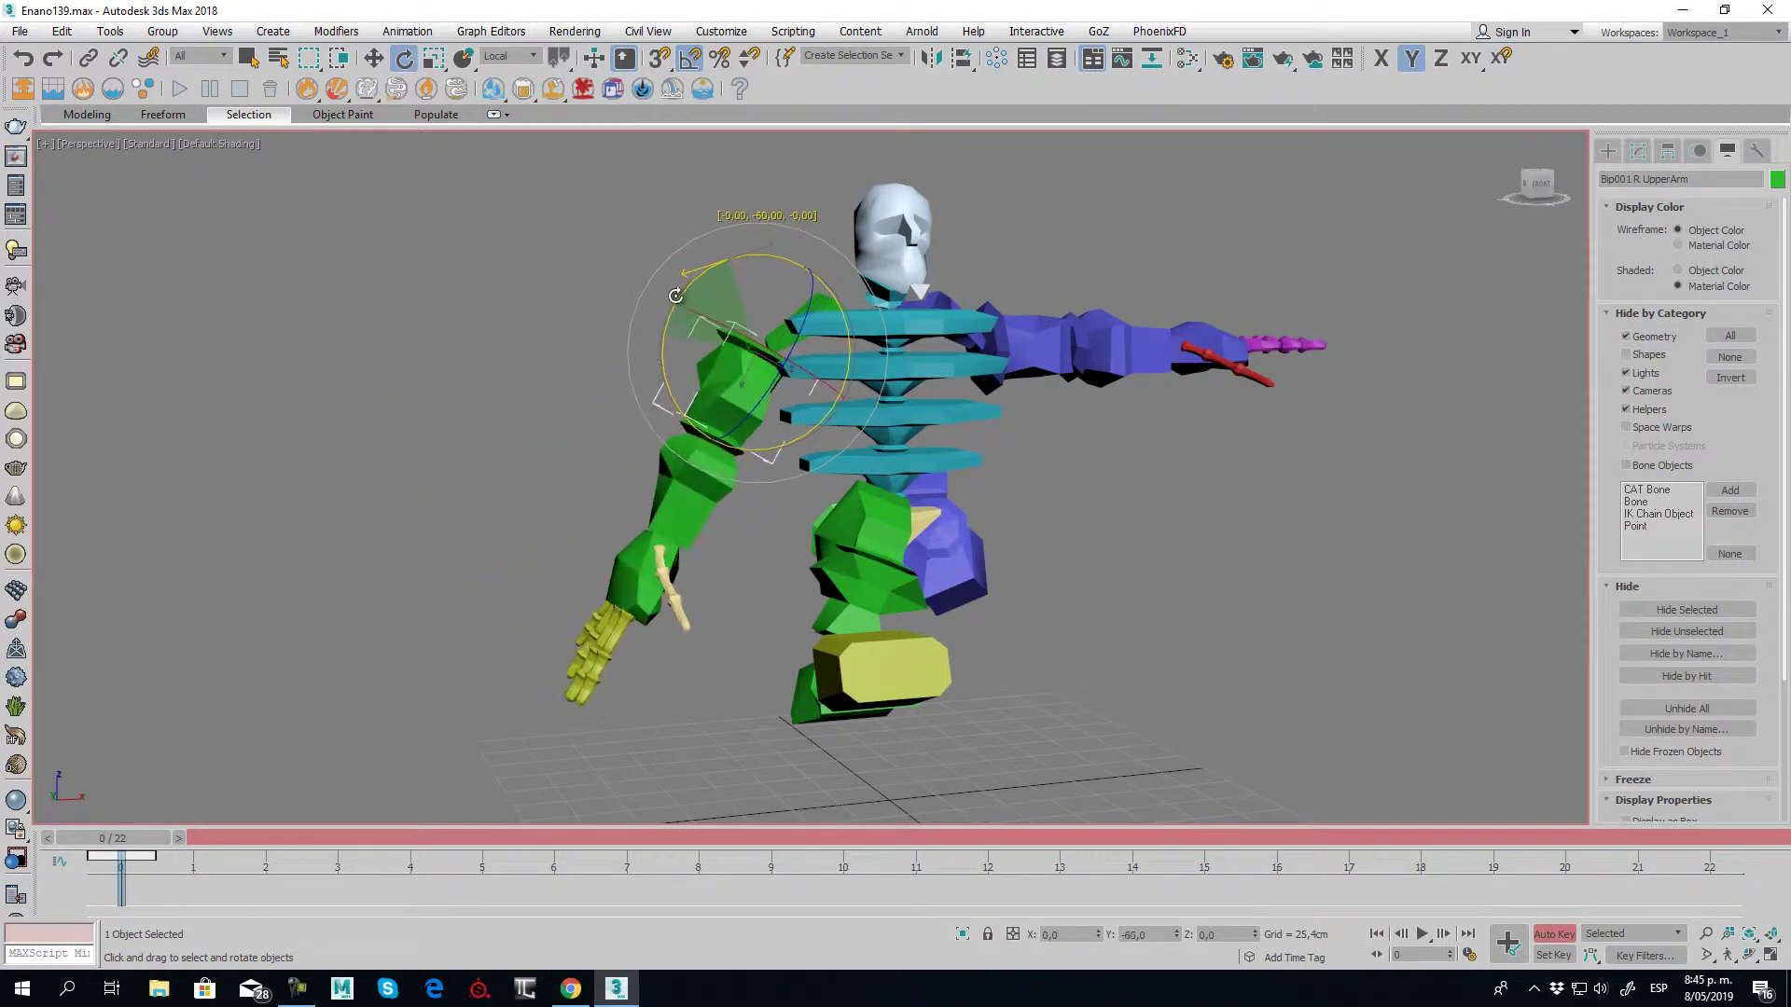
In Left view, bend the right forearm and pull the right hand back behind the body
alt+middle_drag(1079, 543, 1194, 541)
key(l)
scroll(711, 482, up, 3)
middle_drag(711, 483, 770, 440)
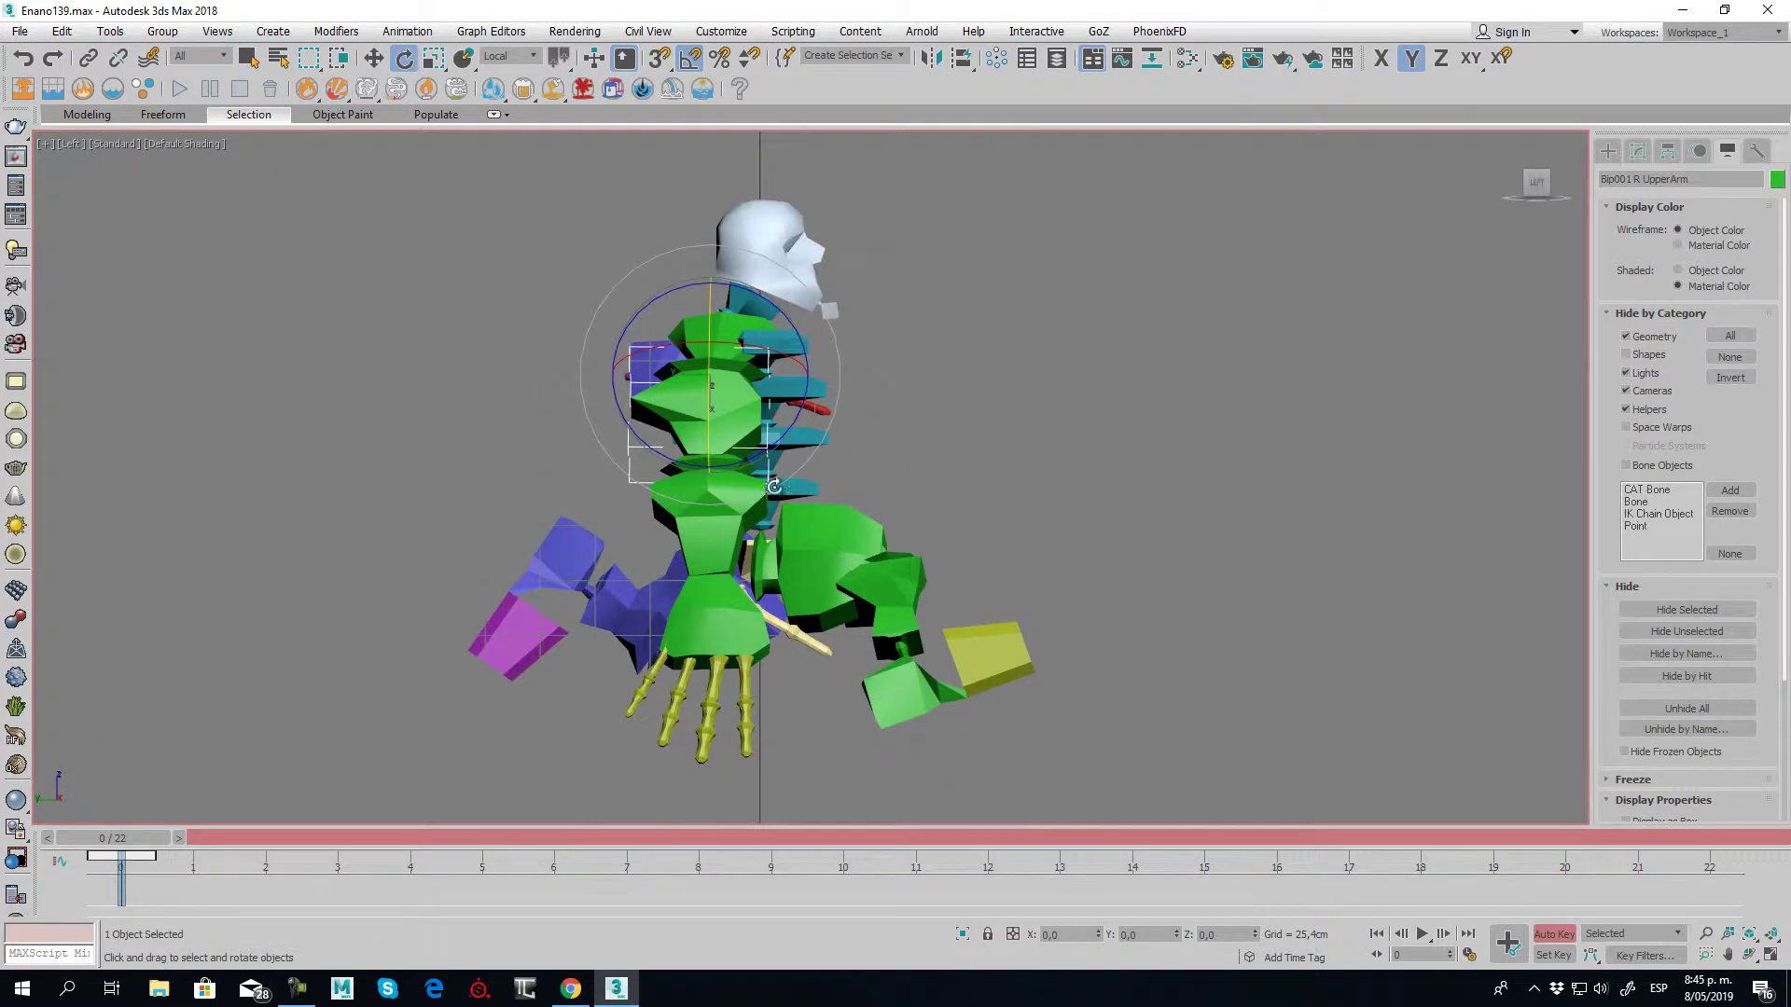
key(Page_Down)
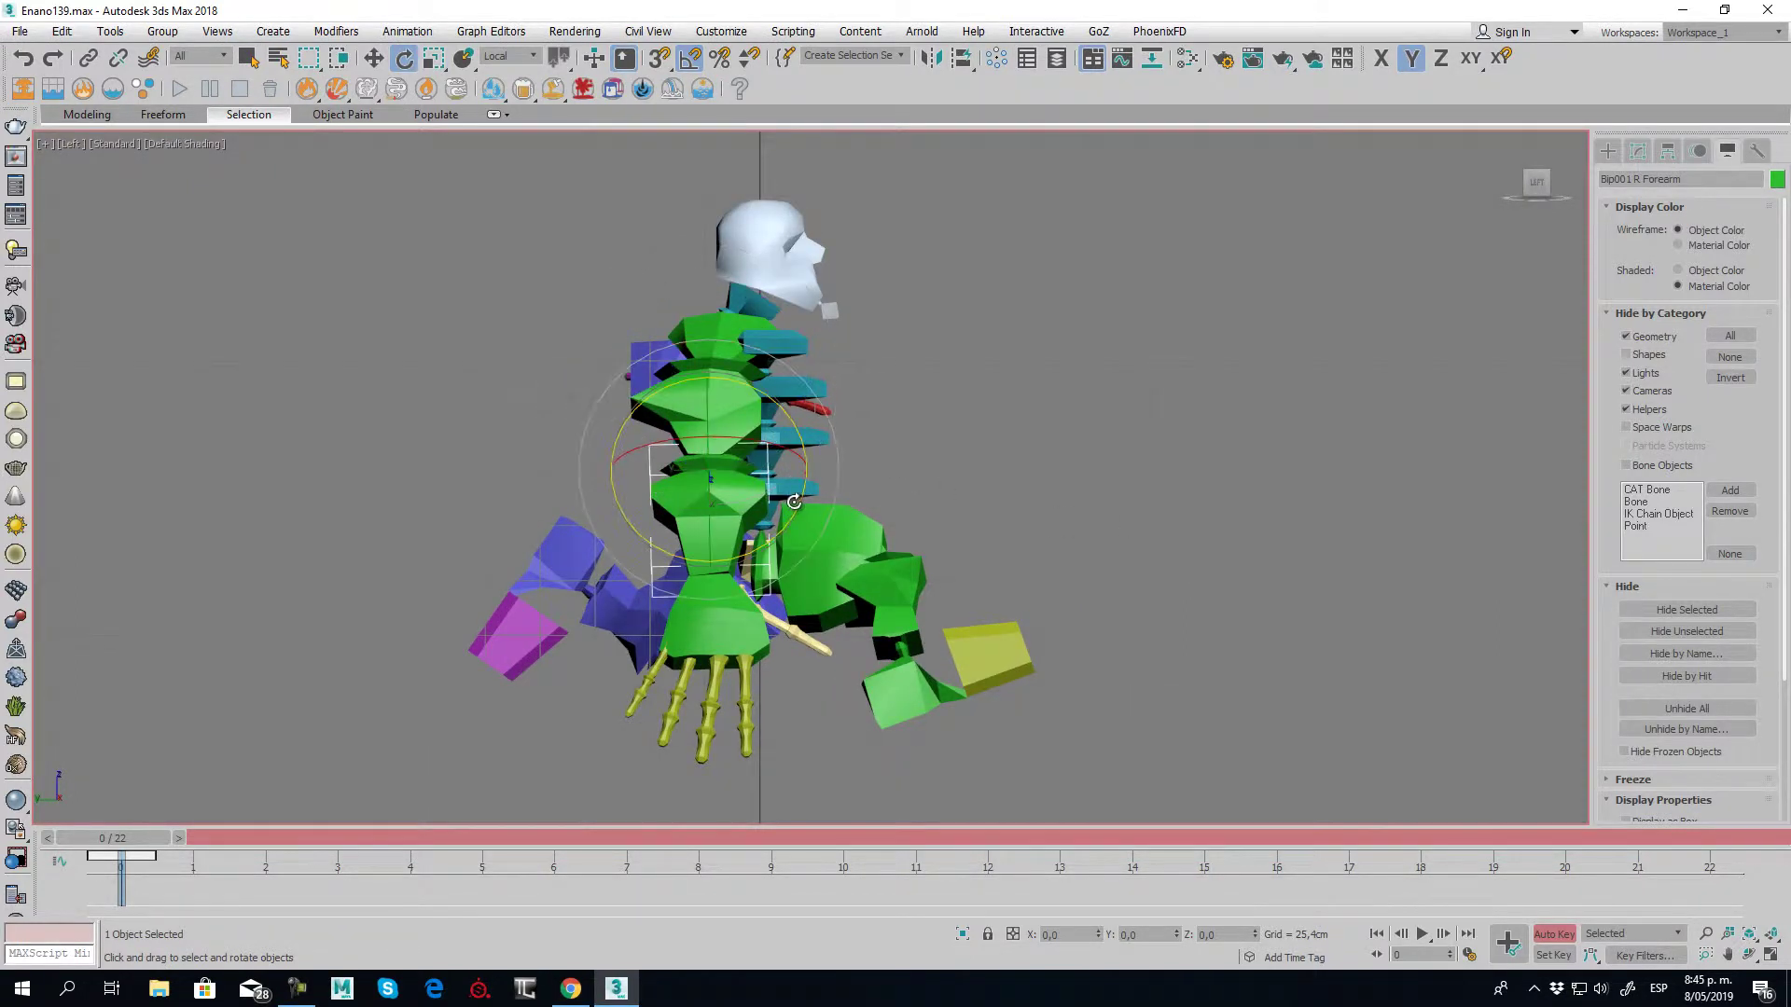
drag(788, 522, 793, 439)
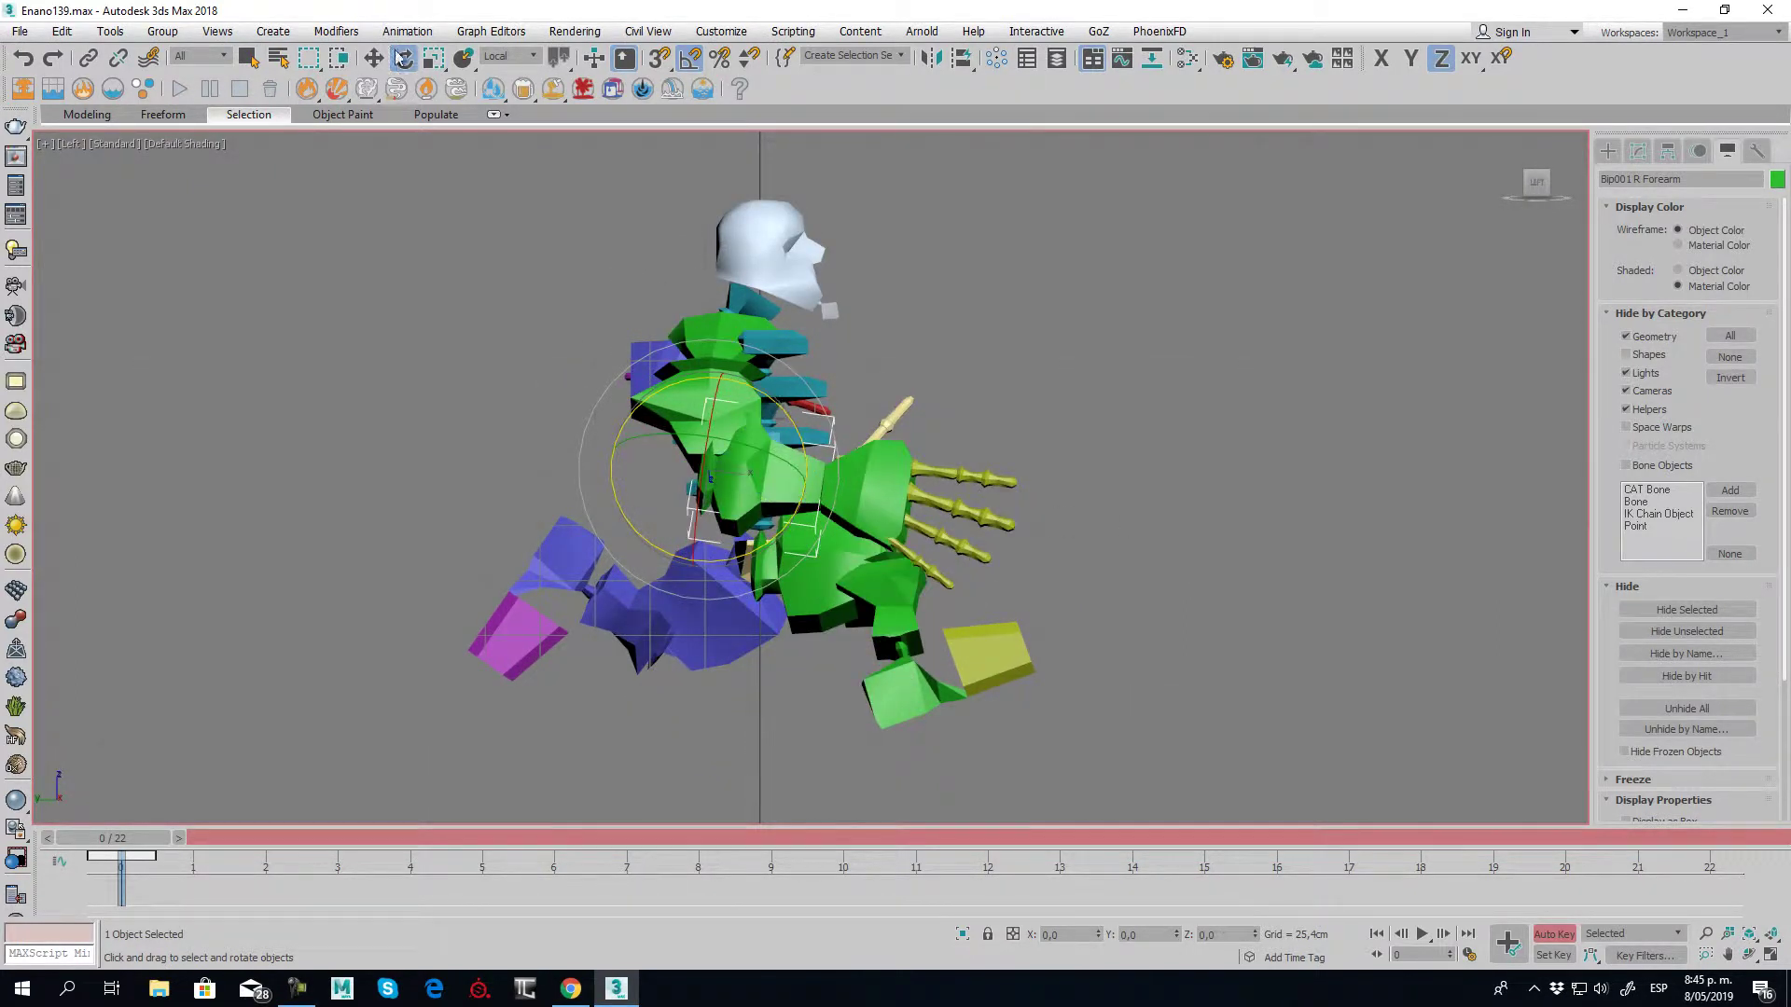
key(w)
key(Page_Down)
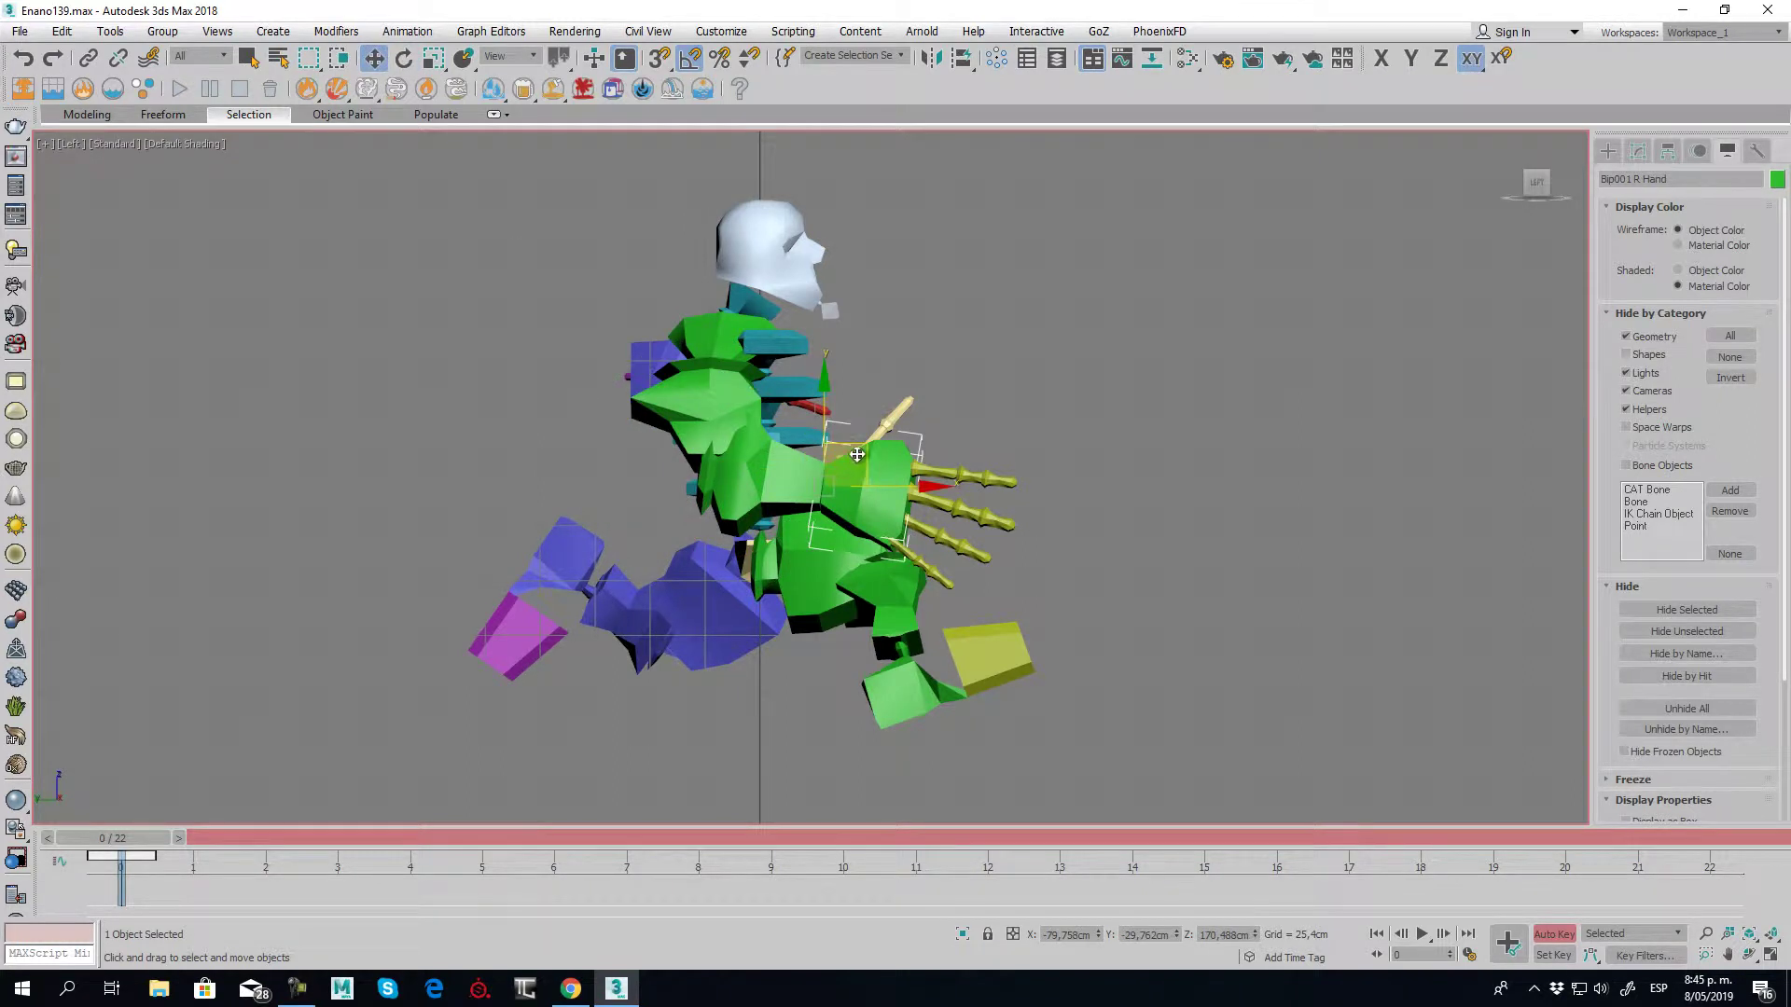
drag(857, 454, 593, 436)
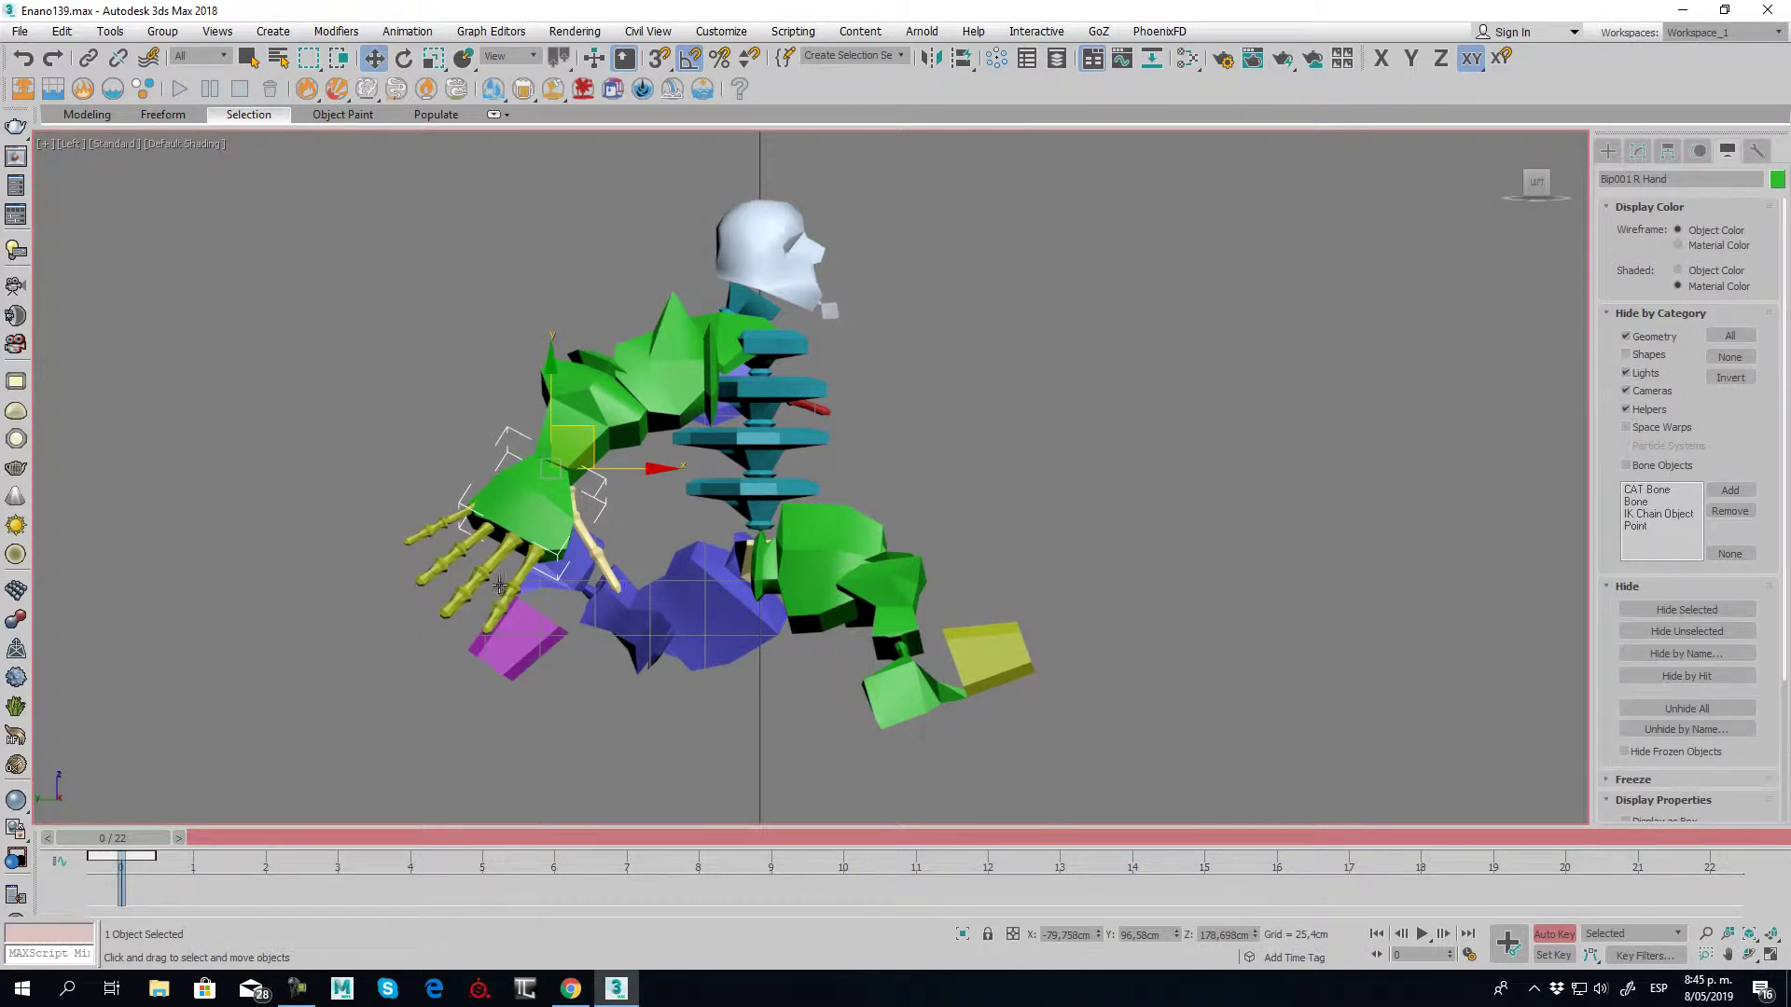
Select all segments of the right hand's first finger and curl it toward the palm
scroll(543, 563, up, 4)
click(522, 568)
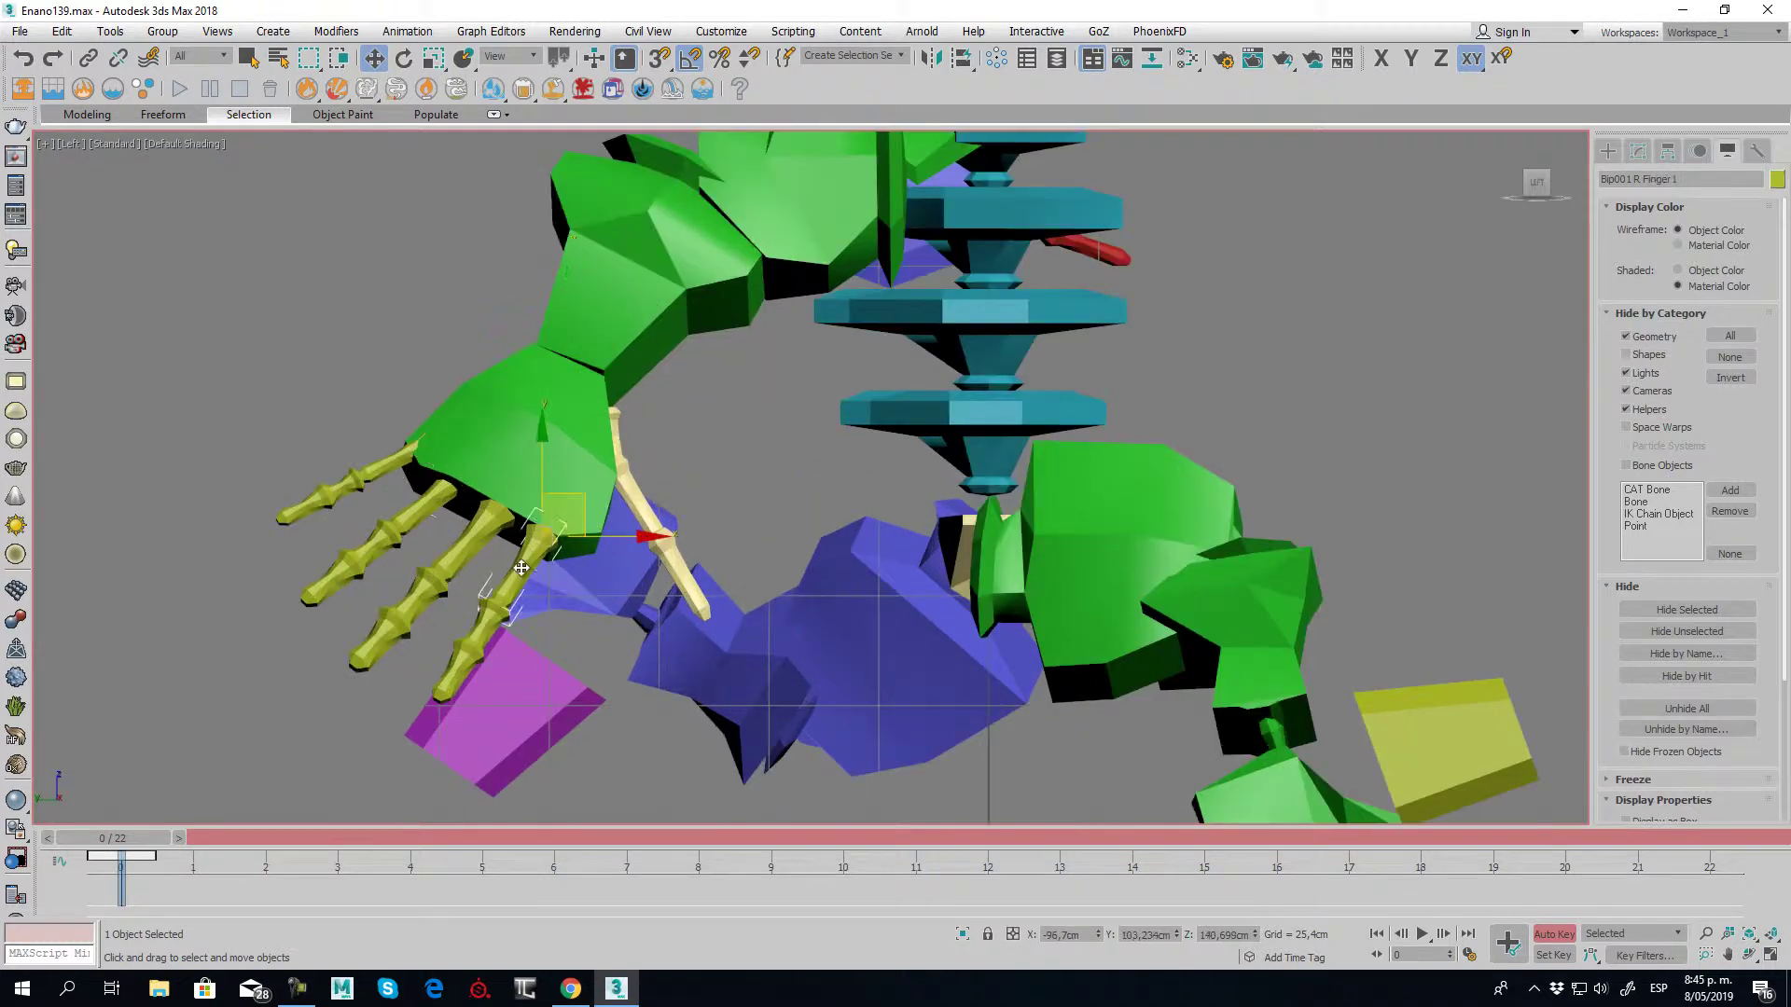
double_click(481, 636)
click(403, 58)
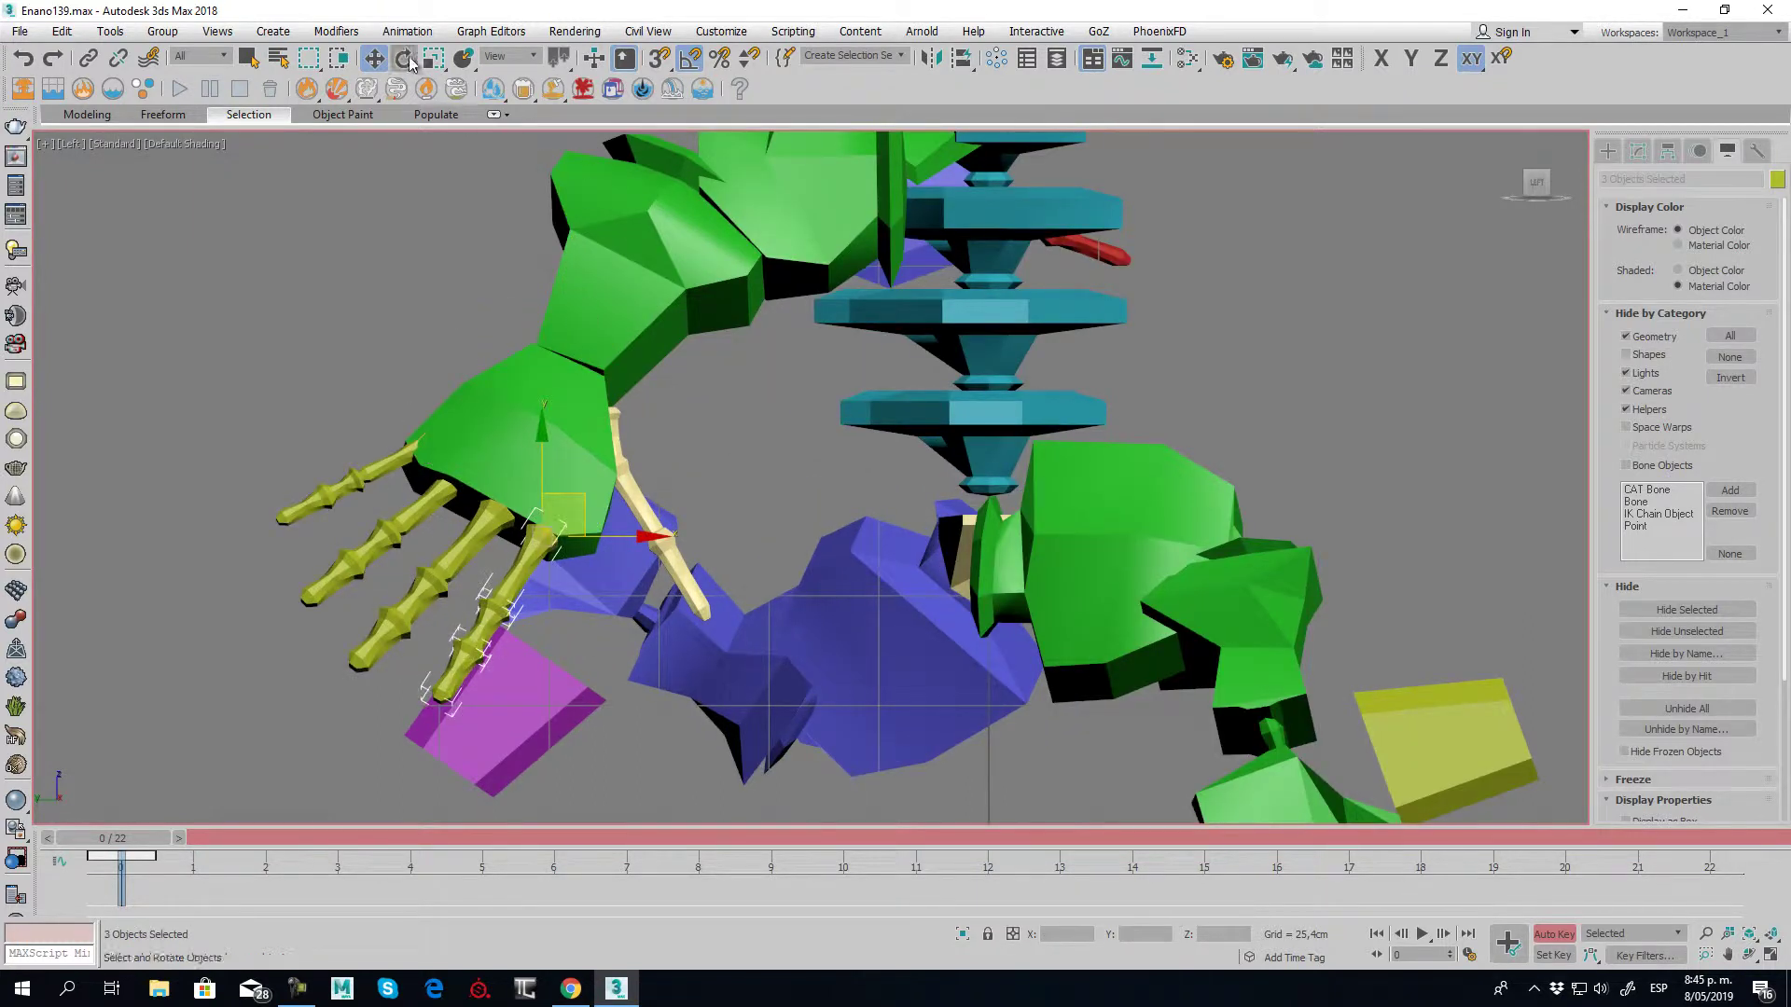
drag(560, 465, 612, 608)
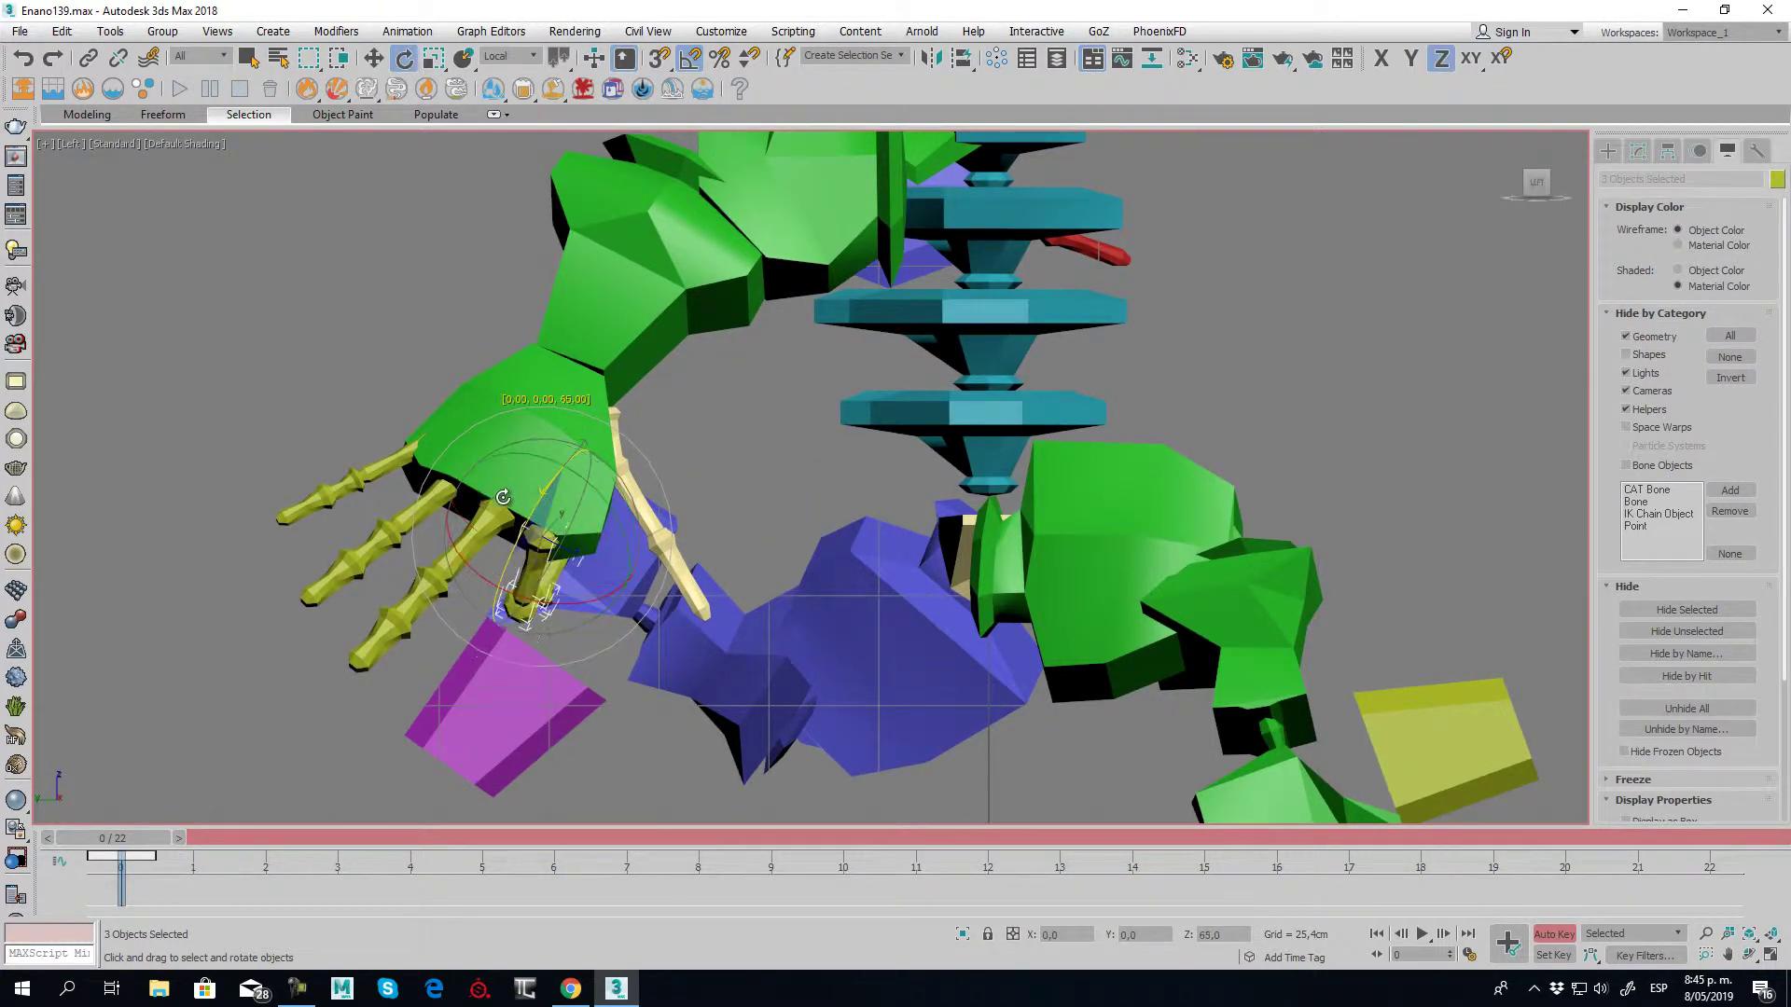
alt+middle_drag(613, 608, 597, 606)
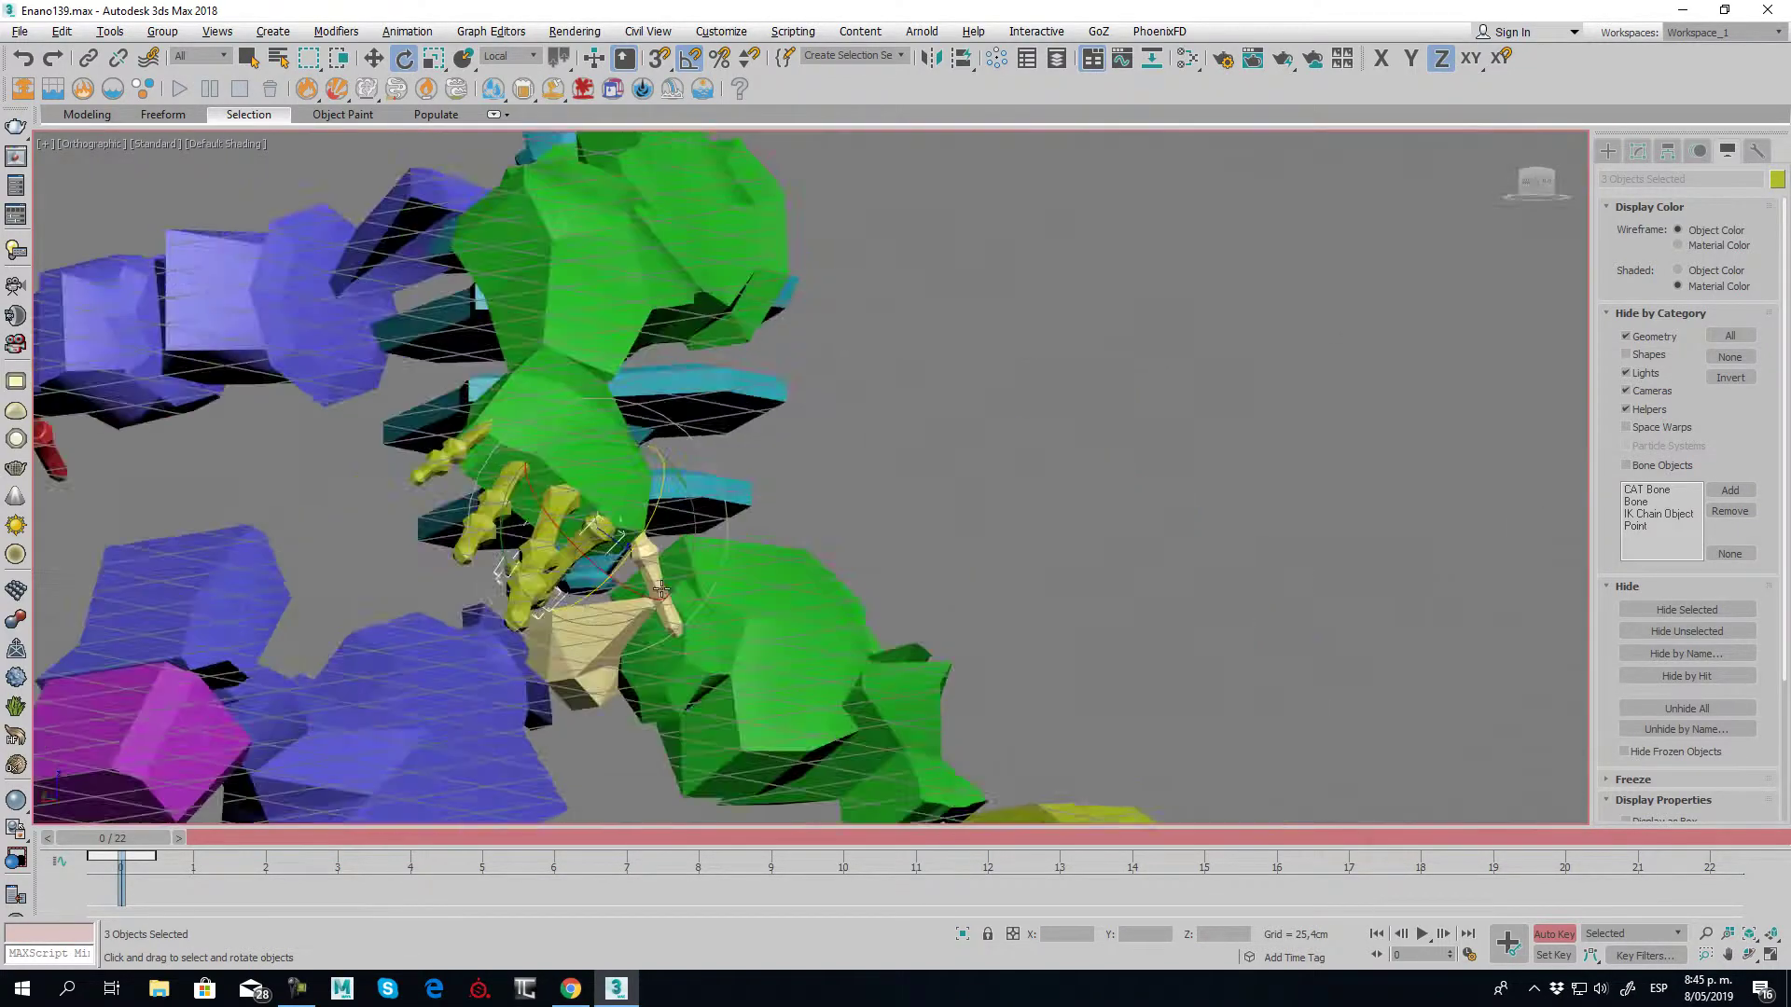
key(p)
key(z)
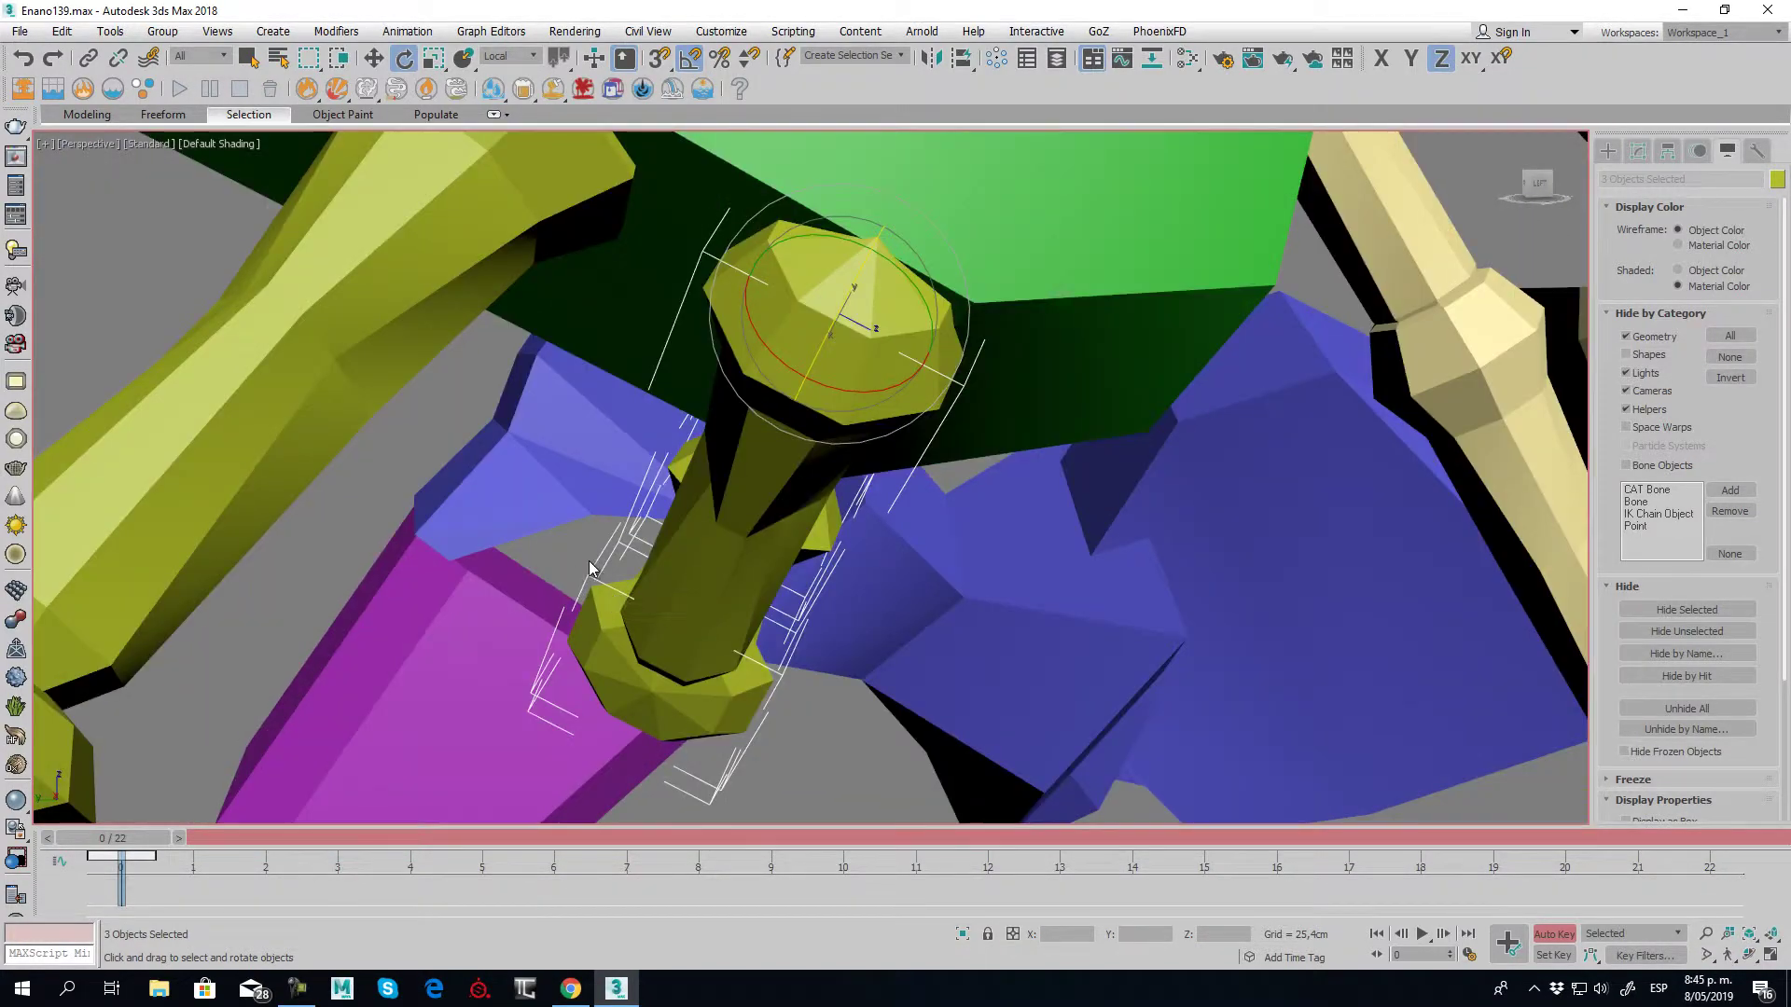
scroll(653, 541, down, 5)
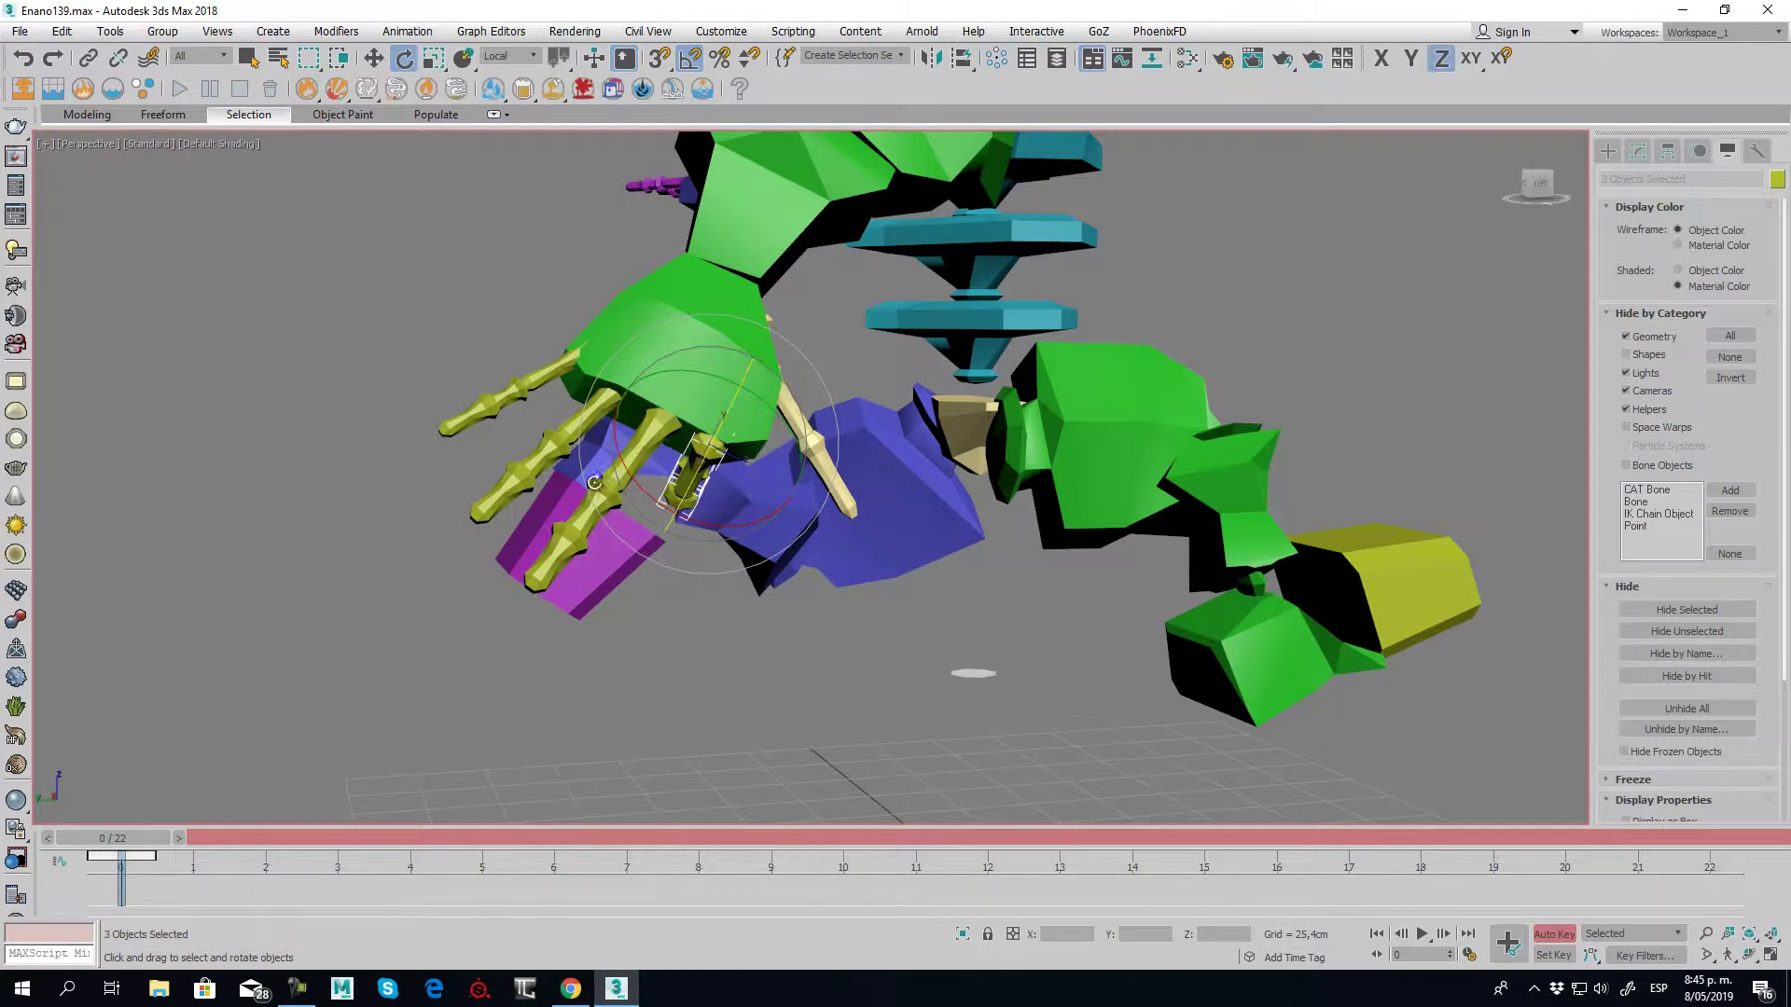
Tilt the second finger -10 degrees and curl its segments into the palm
click(639, 507)
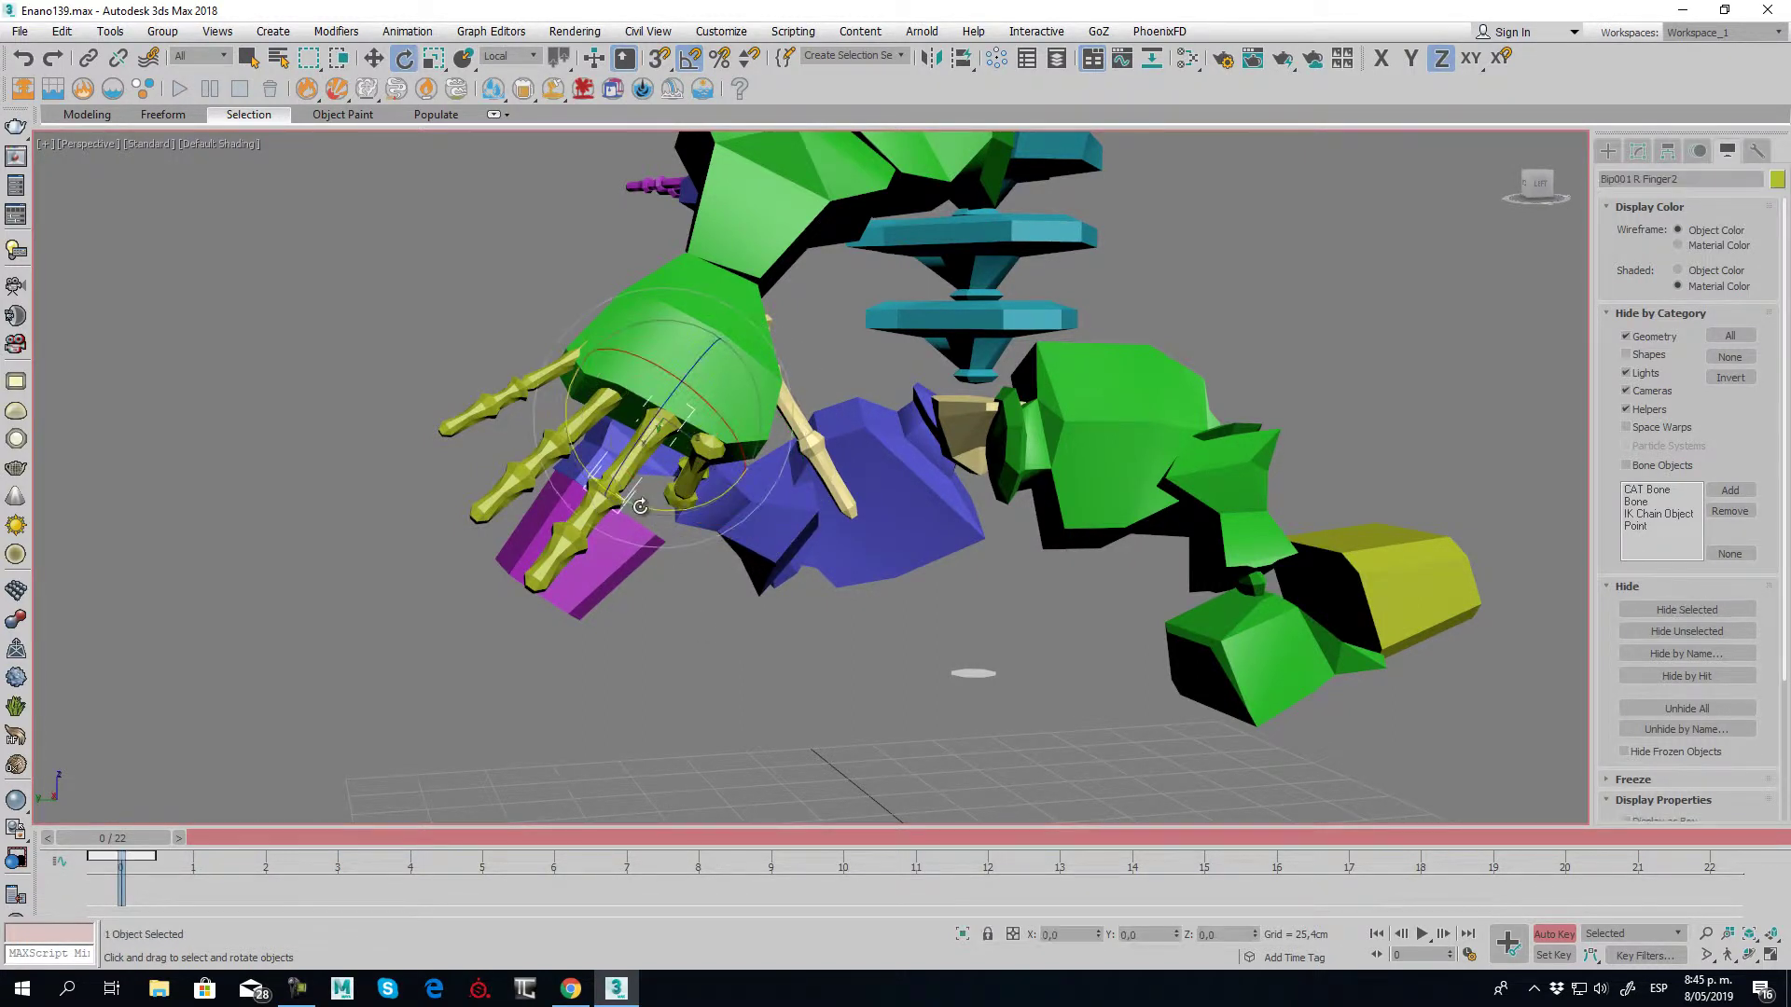
drag(637, 508, 644, 508)
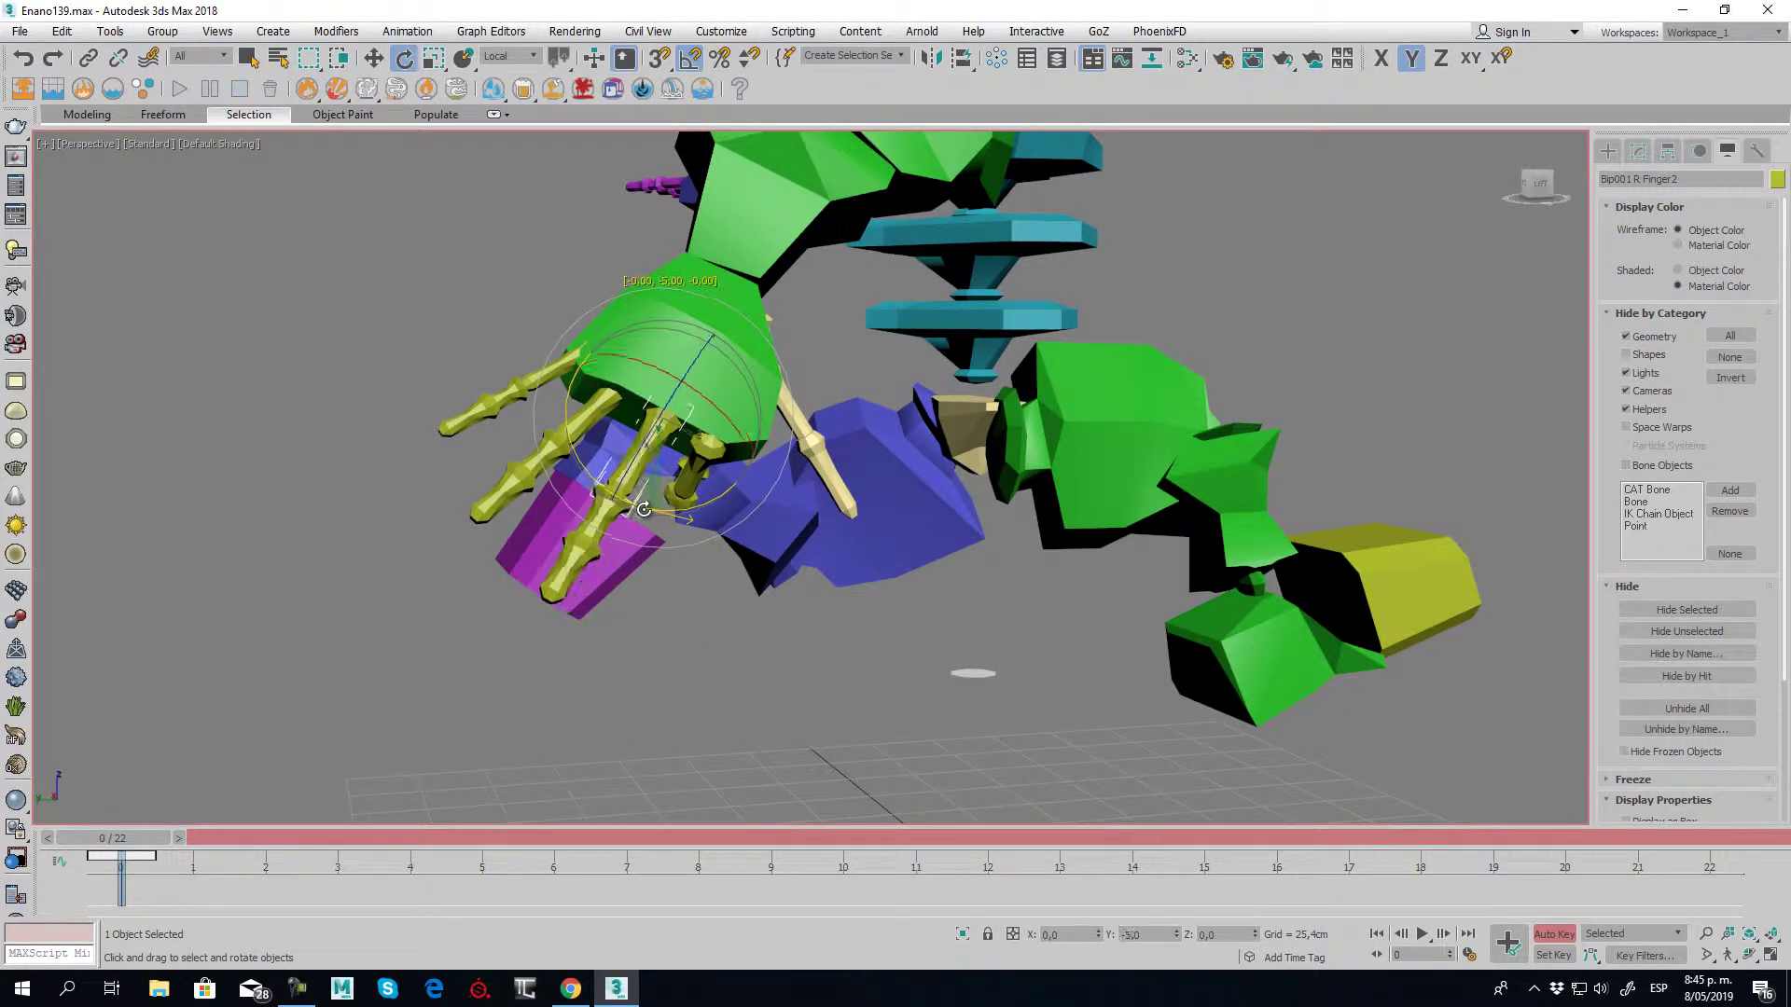
ctrl+click(590, 530)
ctrl+click(624, 500)
drag(656, 415, 789, 672)
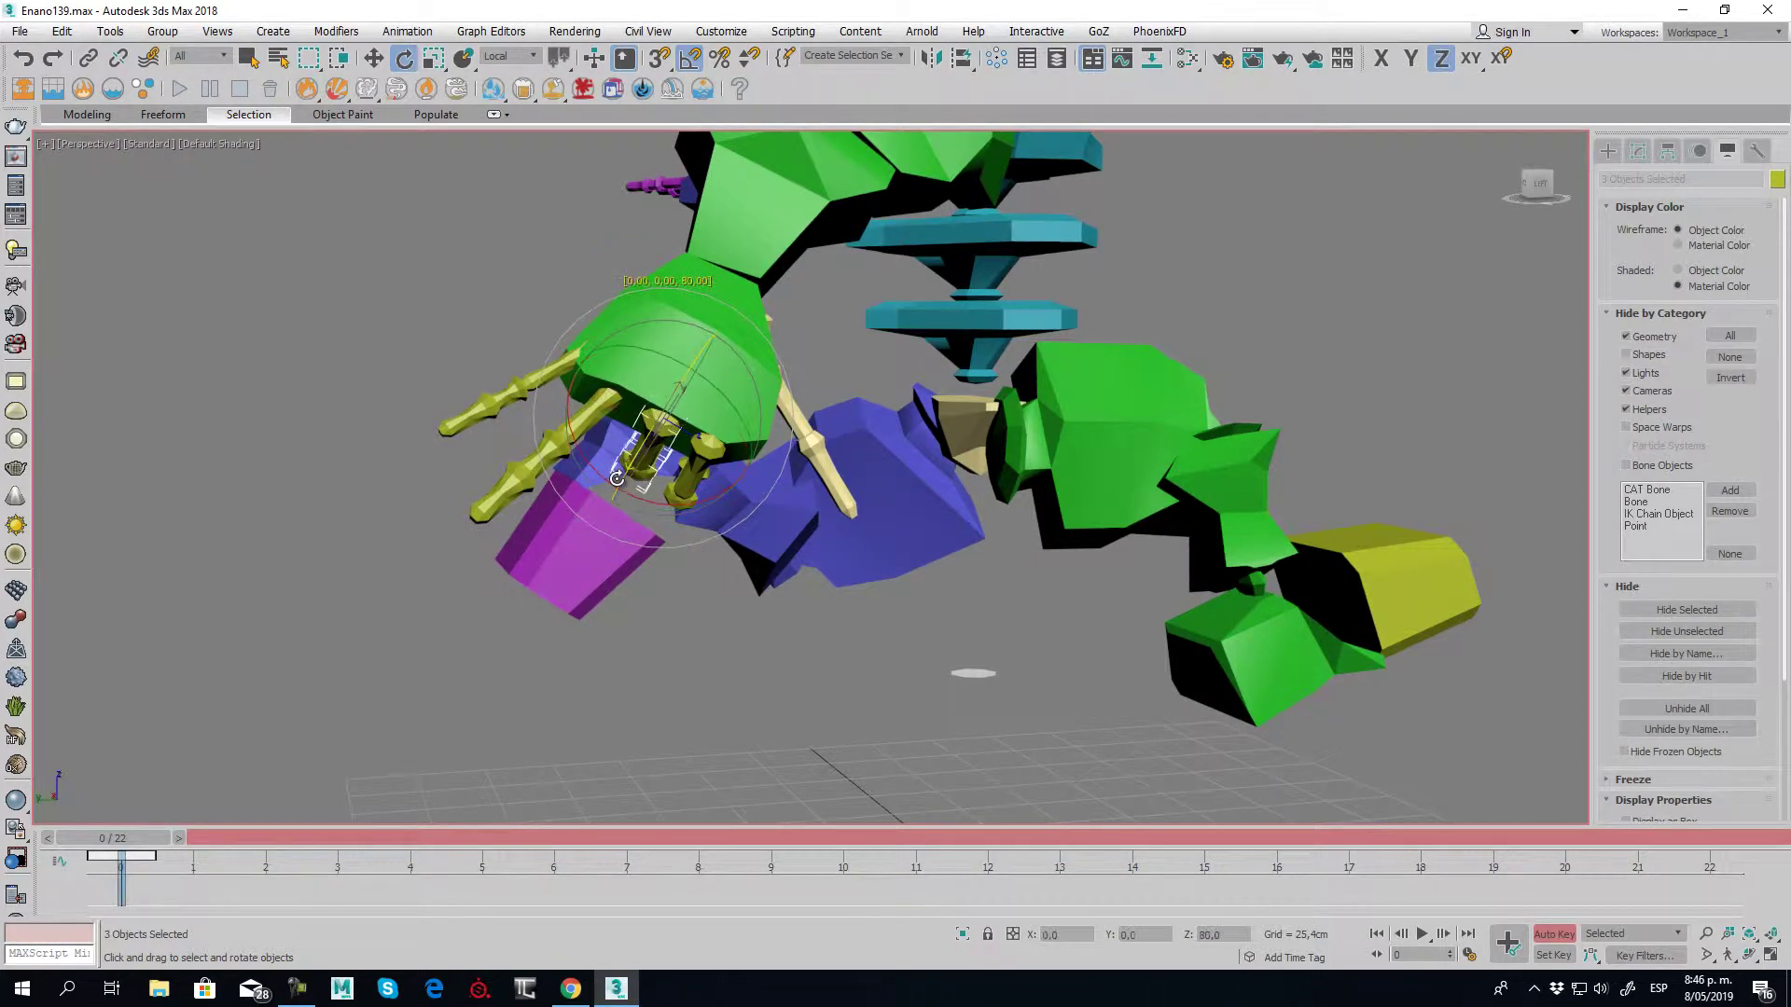
mouse_move(789, 671)
alt+middle_down()
mouse_move(1002, 649)
mouse_move(1116, 664)
mouse_move(1061, 663)
alt+middle_up()
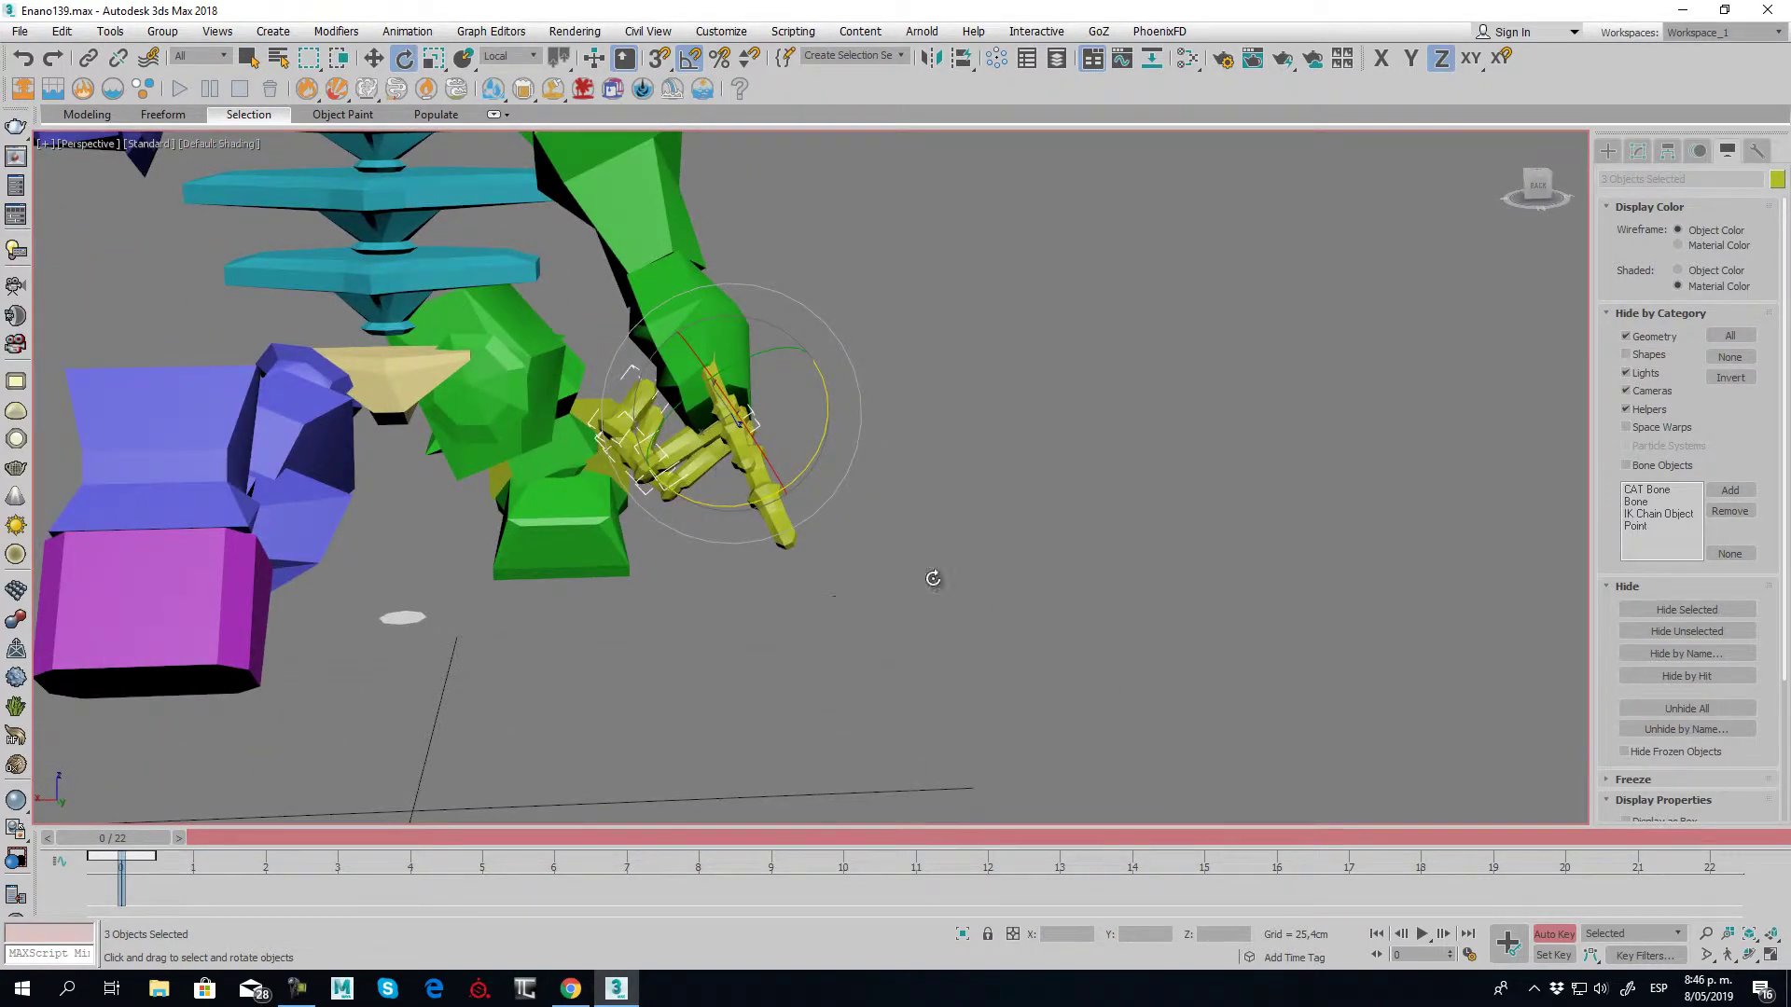
mouse_move(860, 607)
alt+middle_down()
mouse_move(765, 597)
mouse_move(644, 448)
alt+middle_up()
Curl two more right-hand fingers into the palm
click(780, 647)
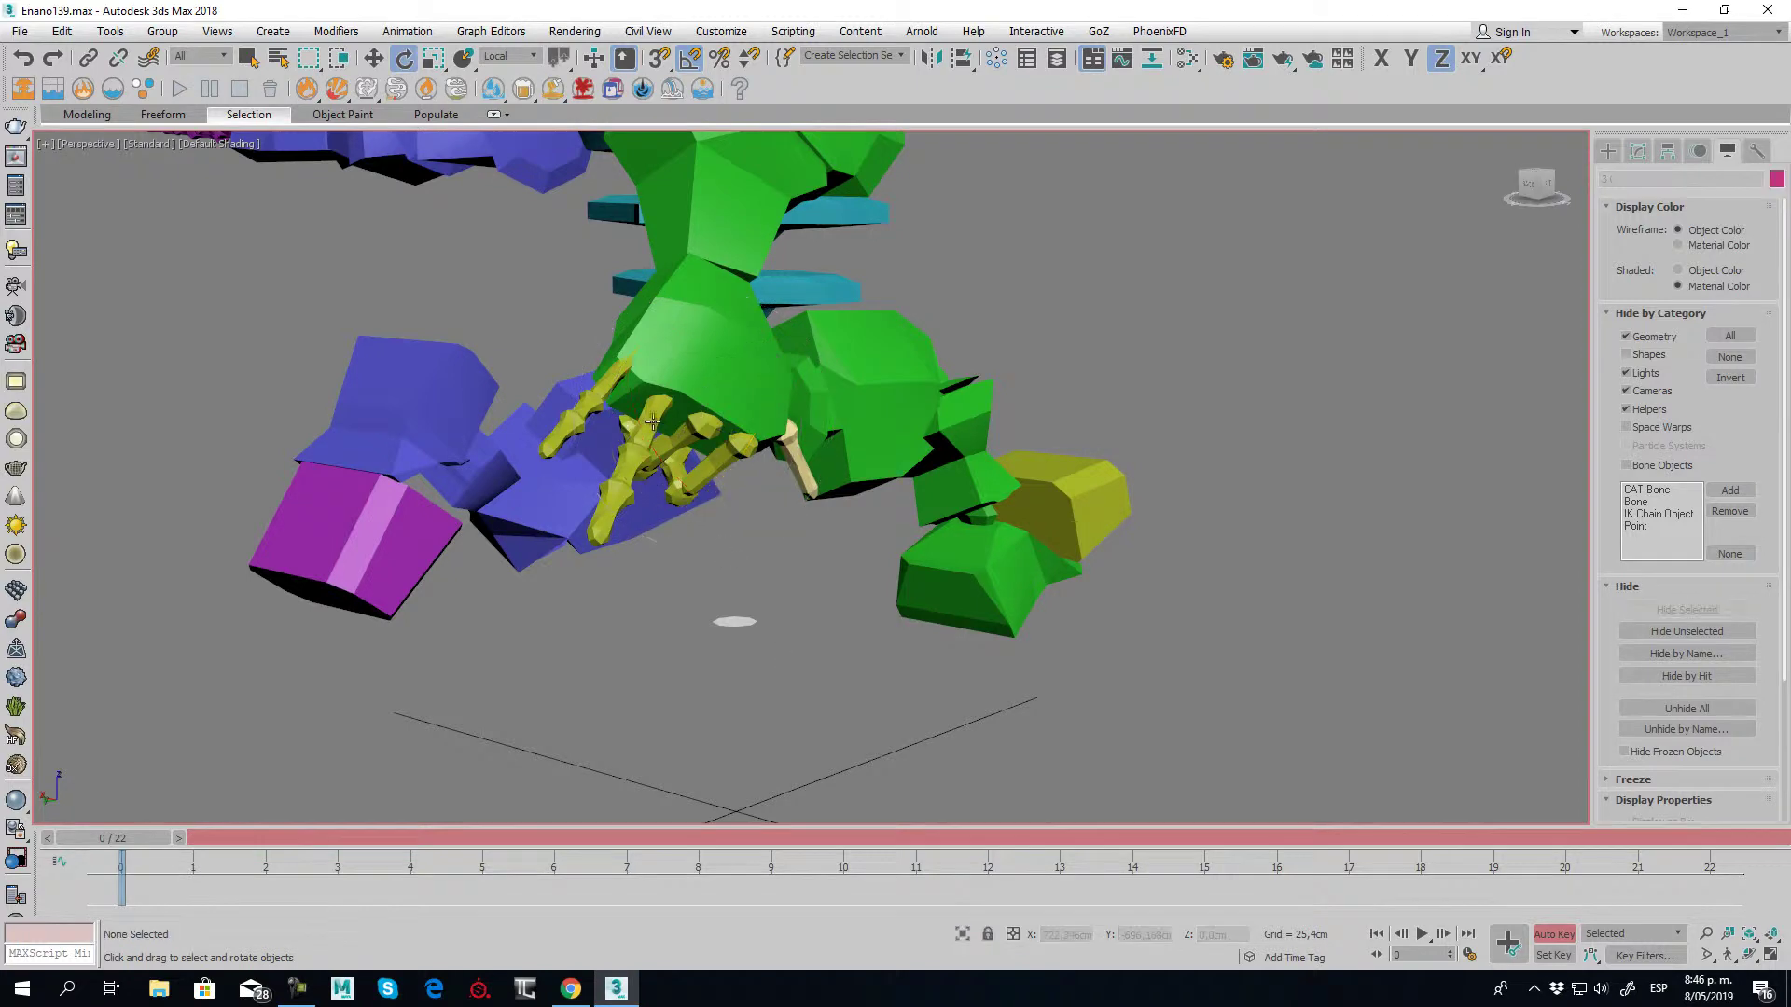
click(628, 469)
ctrl+click(680, 457)
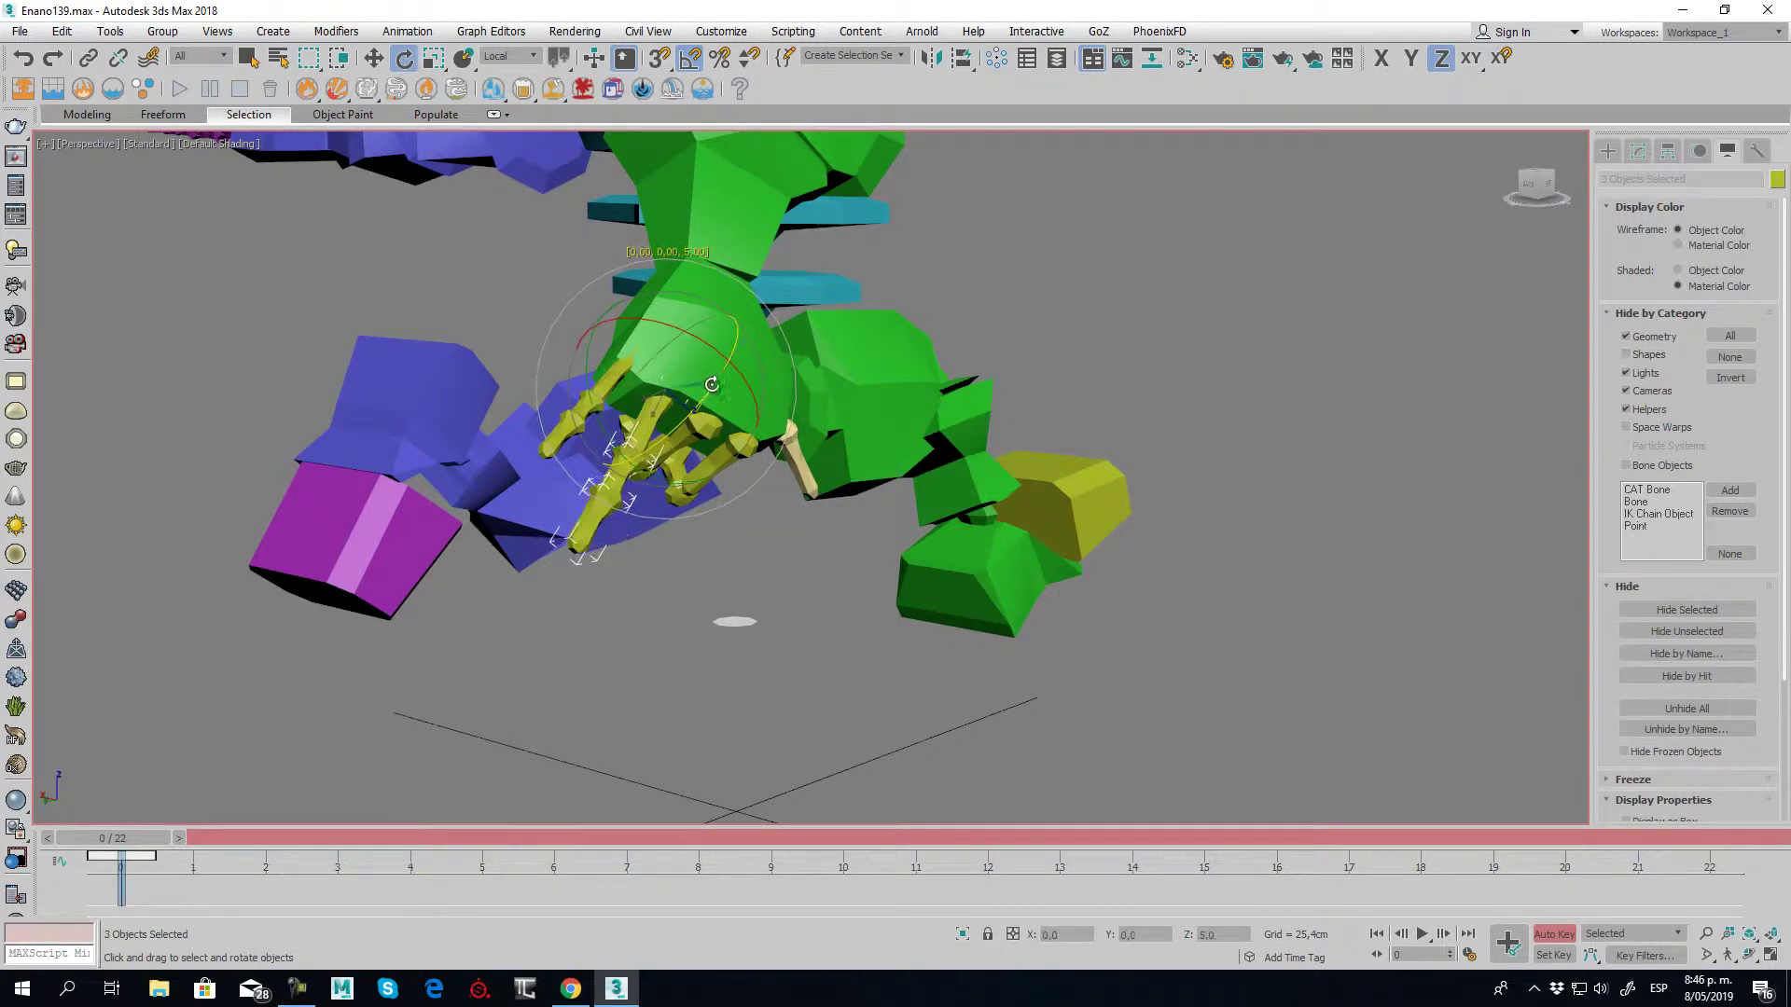
drag(679, 457, 681, 453)
mouse_move(681, 452)
alt+middle_down()
mouse_move(674, 485)
mouse_move(864, 522)
alt+middle_up()
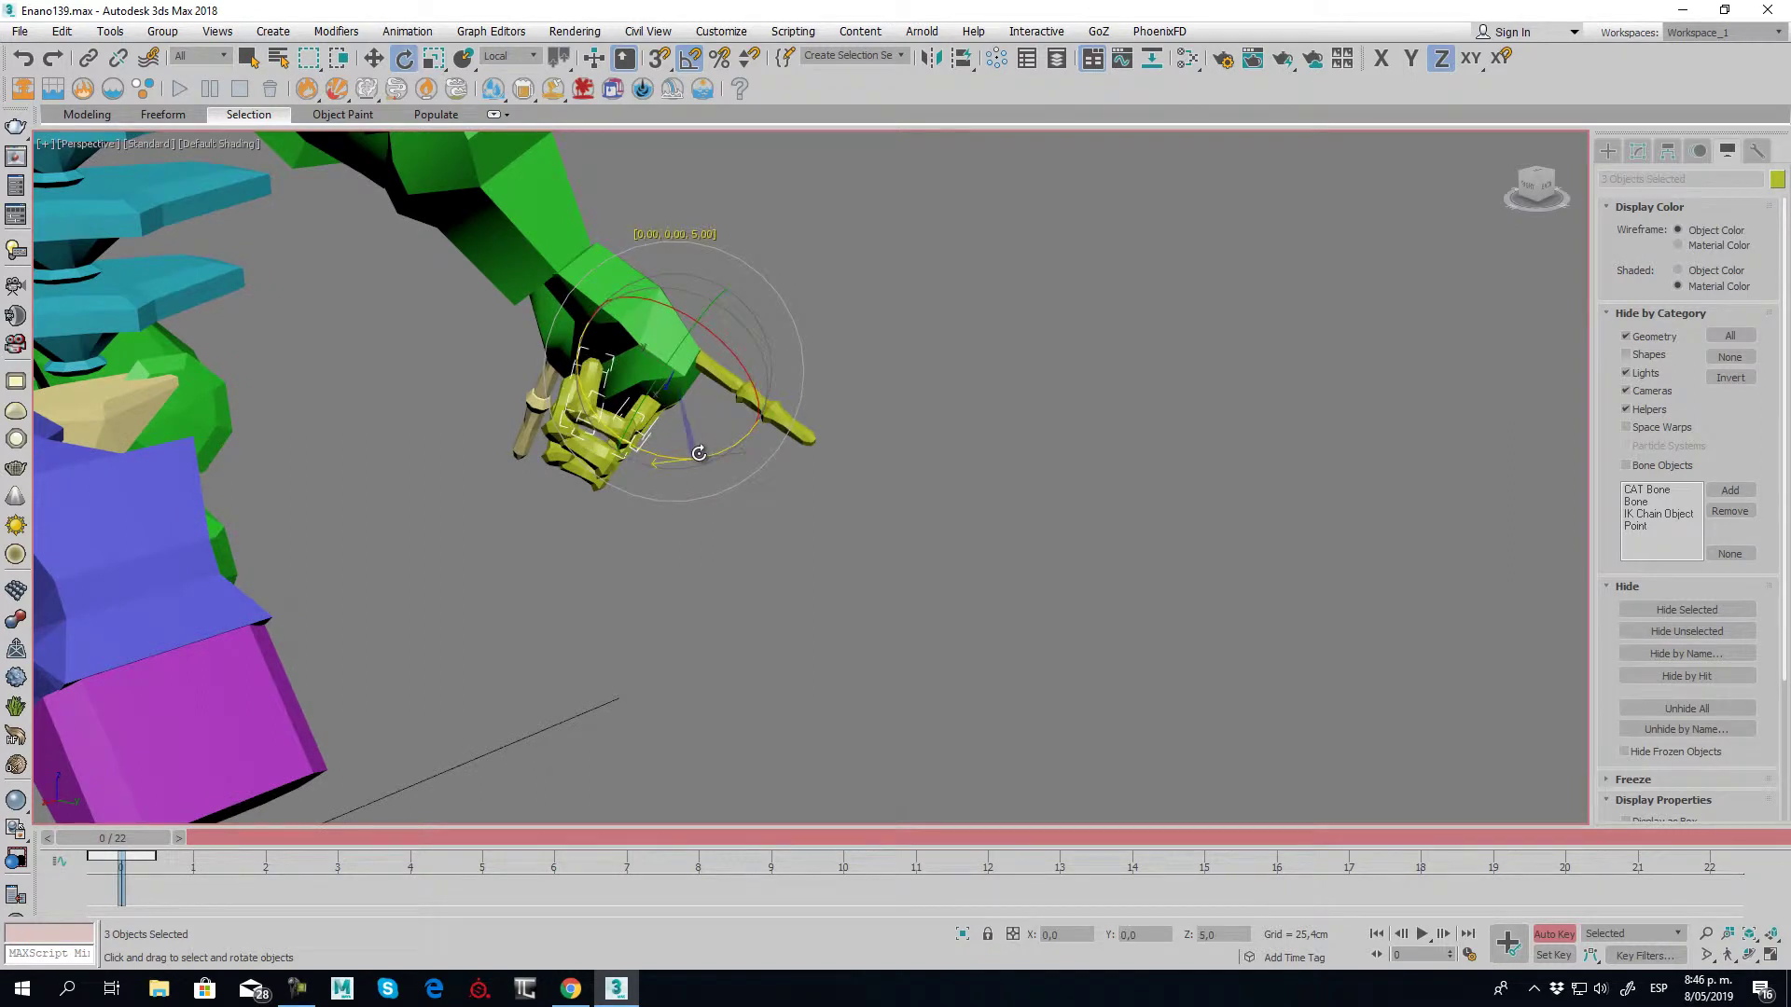
click(887, 358)
double_click(737, 360)
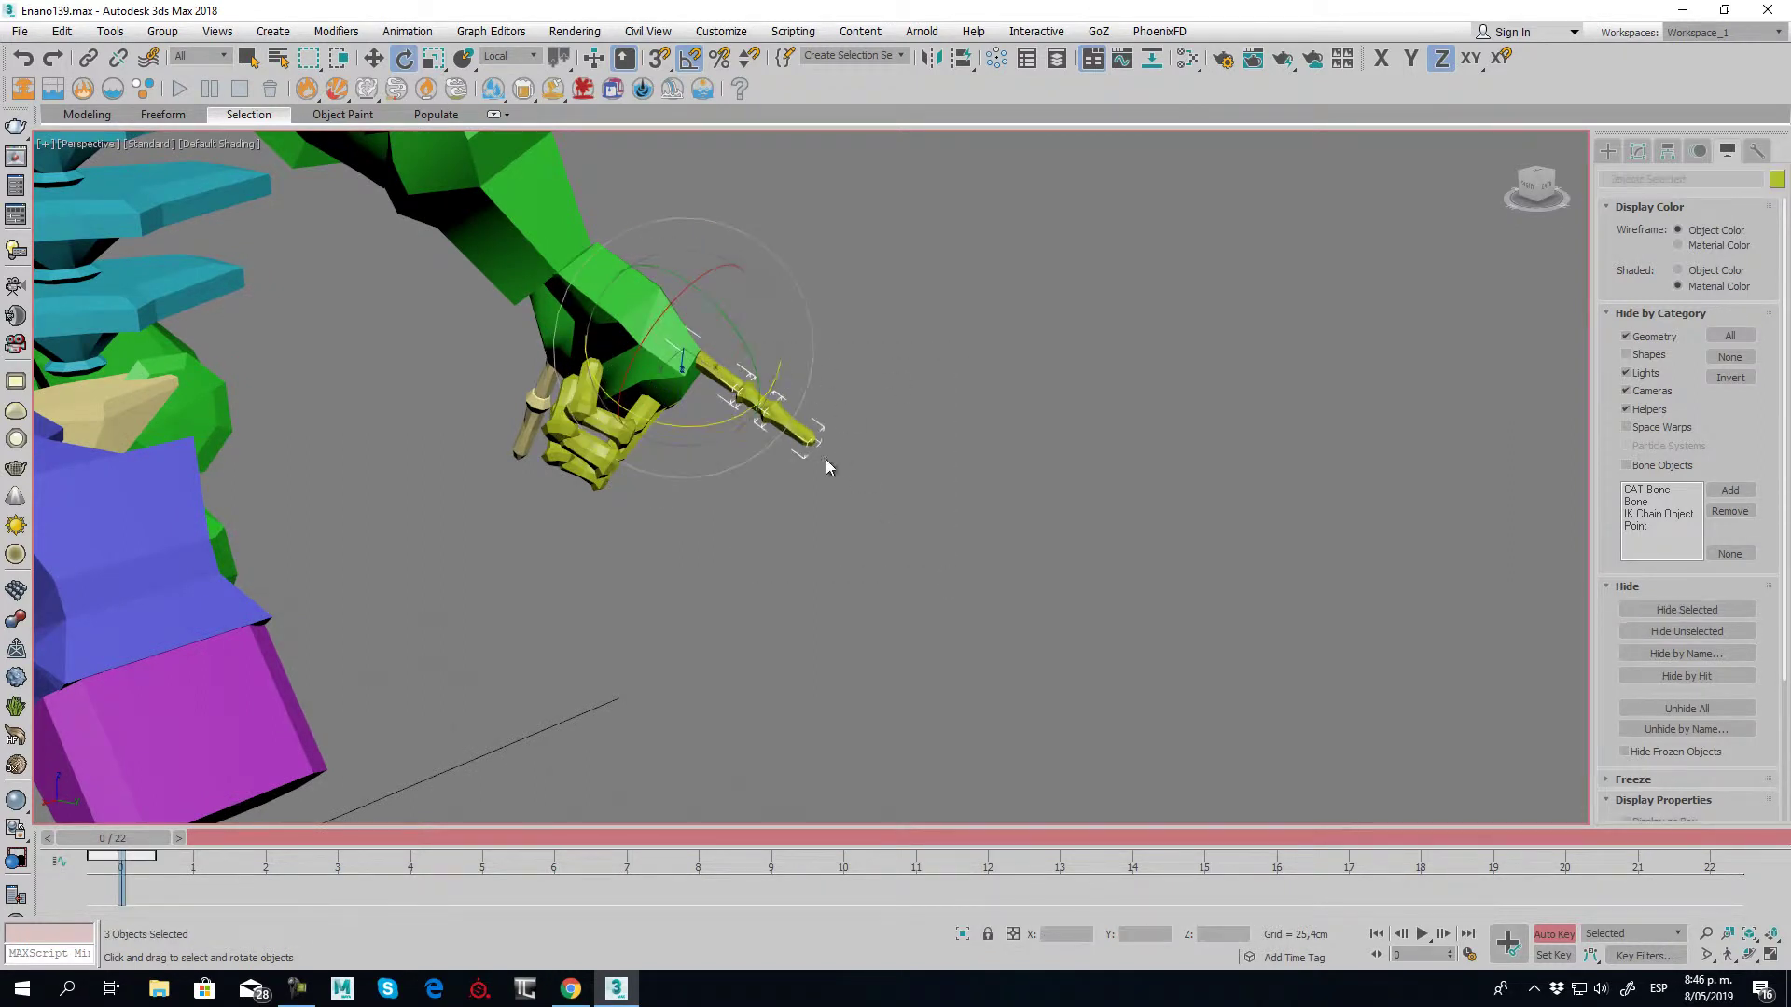
drag(726, 420, 919, 597)
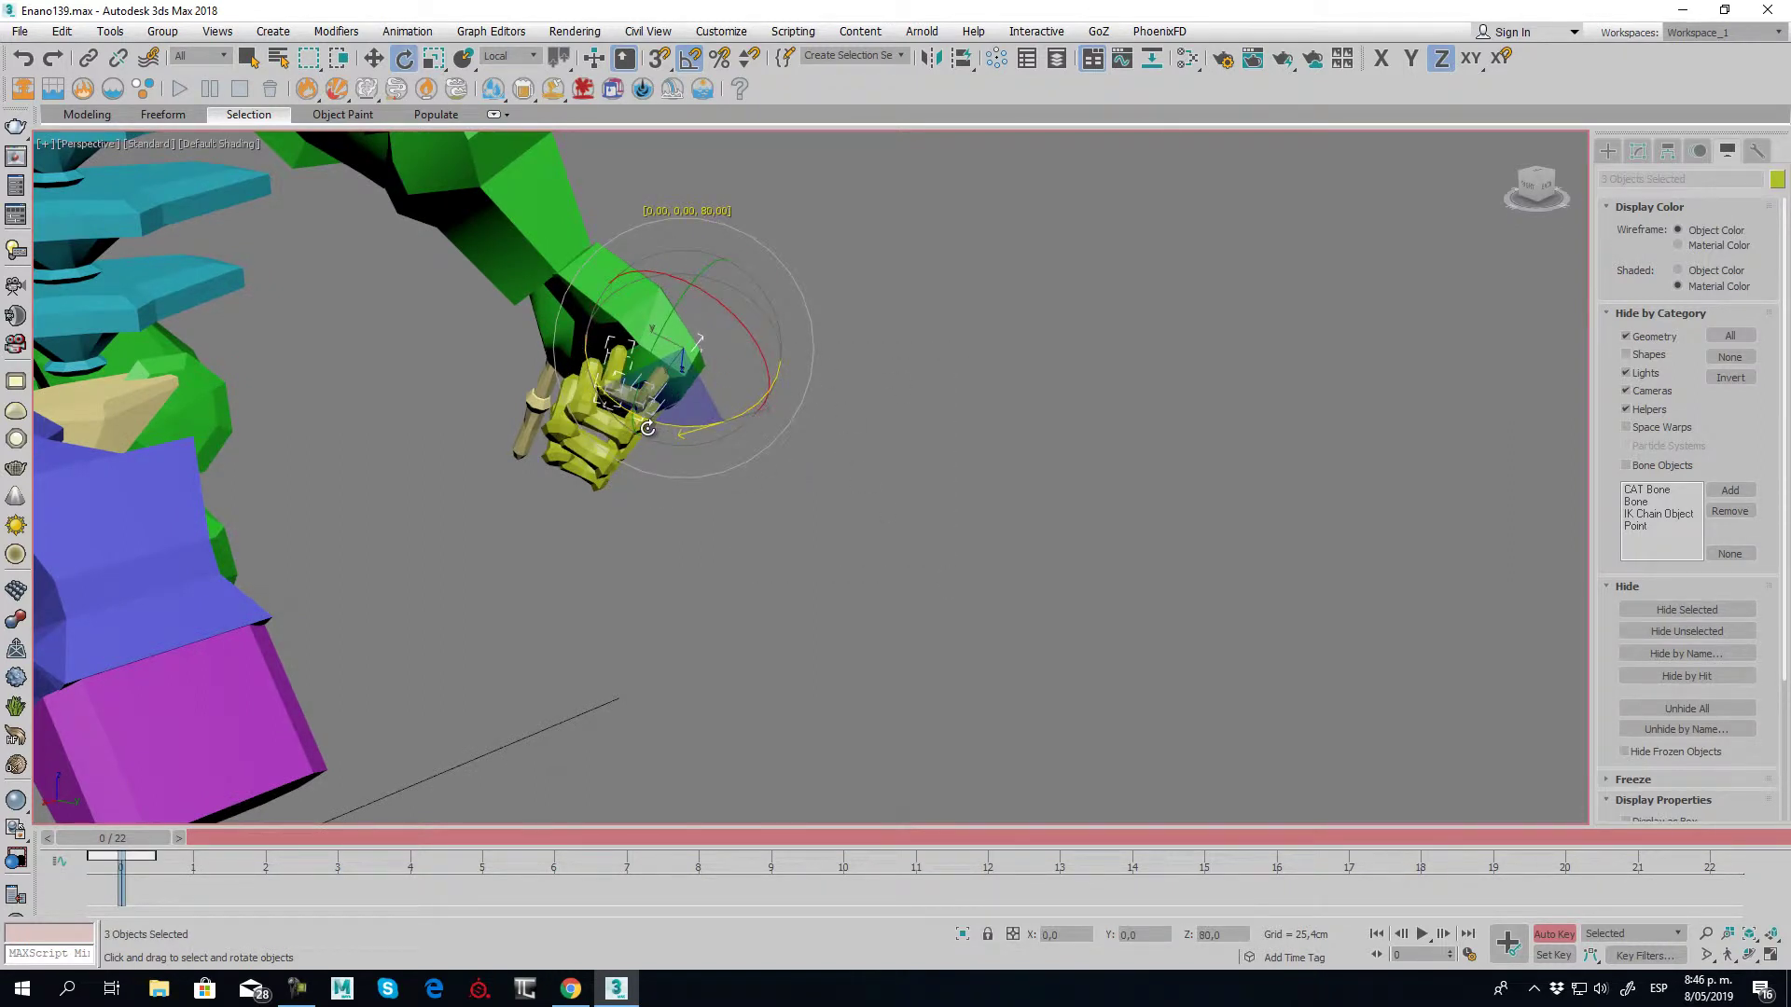
mouse_move(919, 597)
alt+middle_down()
mouse_move(671, 600)
mouse_move(673, 533)
mouse_move(352, 252)
alt+middle_up()
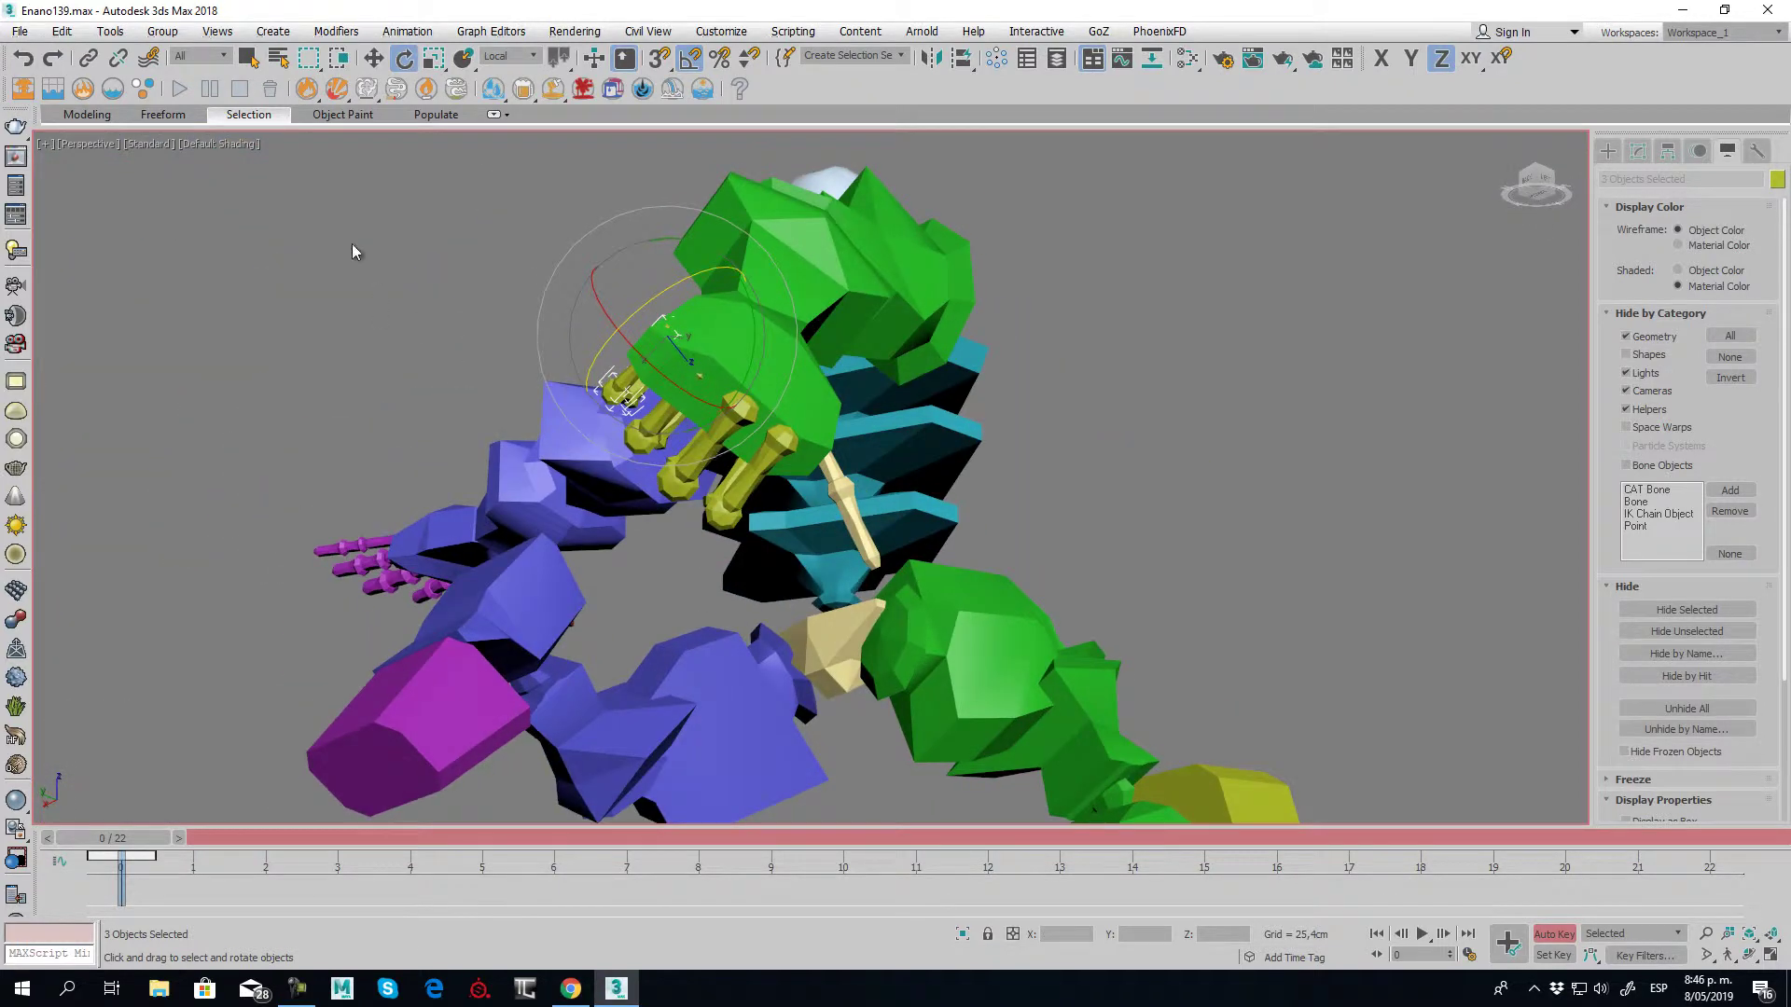
Straighten Bip001 R Finger4 slightly, and bend the third finger -10 degrees with a -5 degree twist
click(352, 252)
scroll(620, 380, up, 2)
click(635, 378)
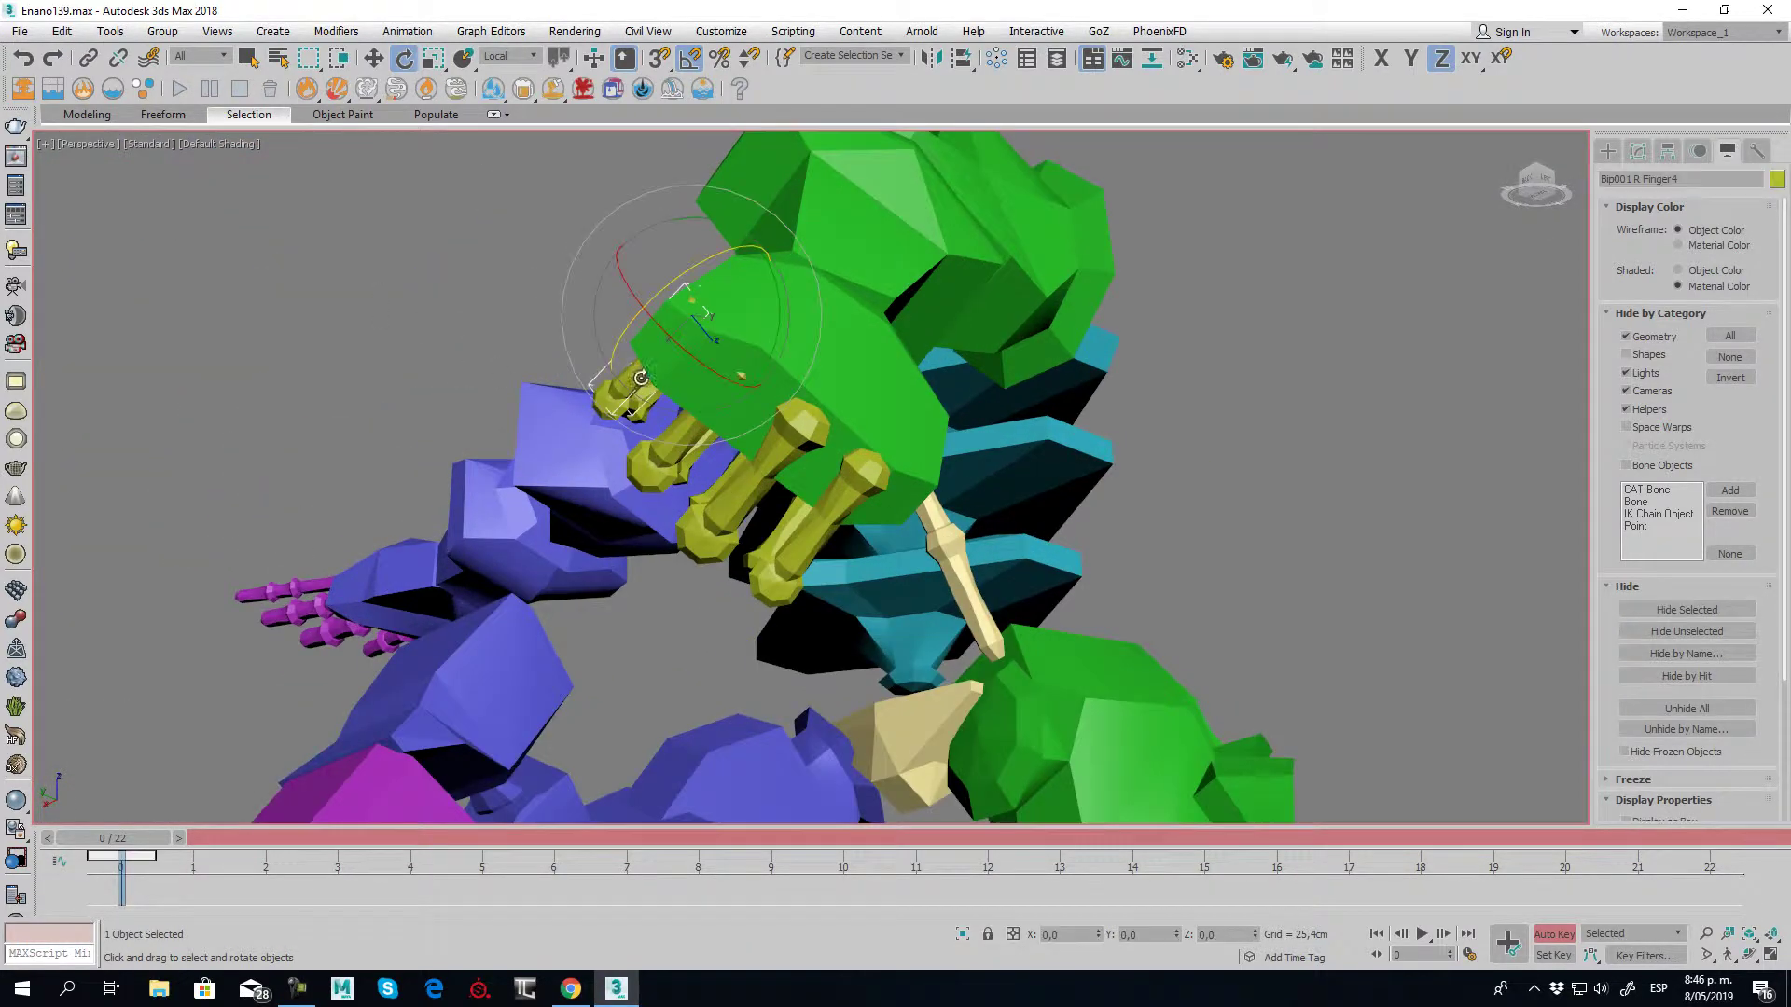
drag(664, 329, 668, 269)
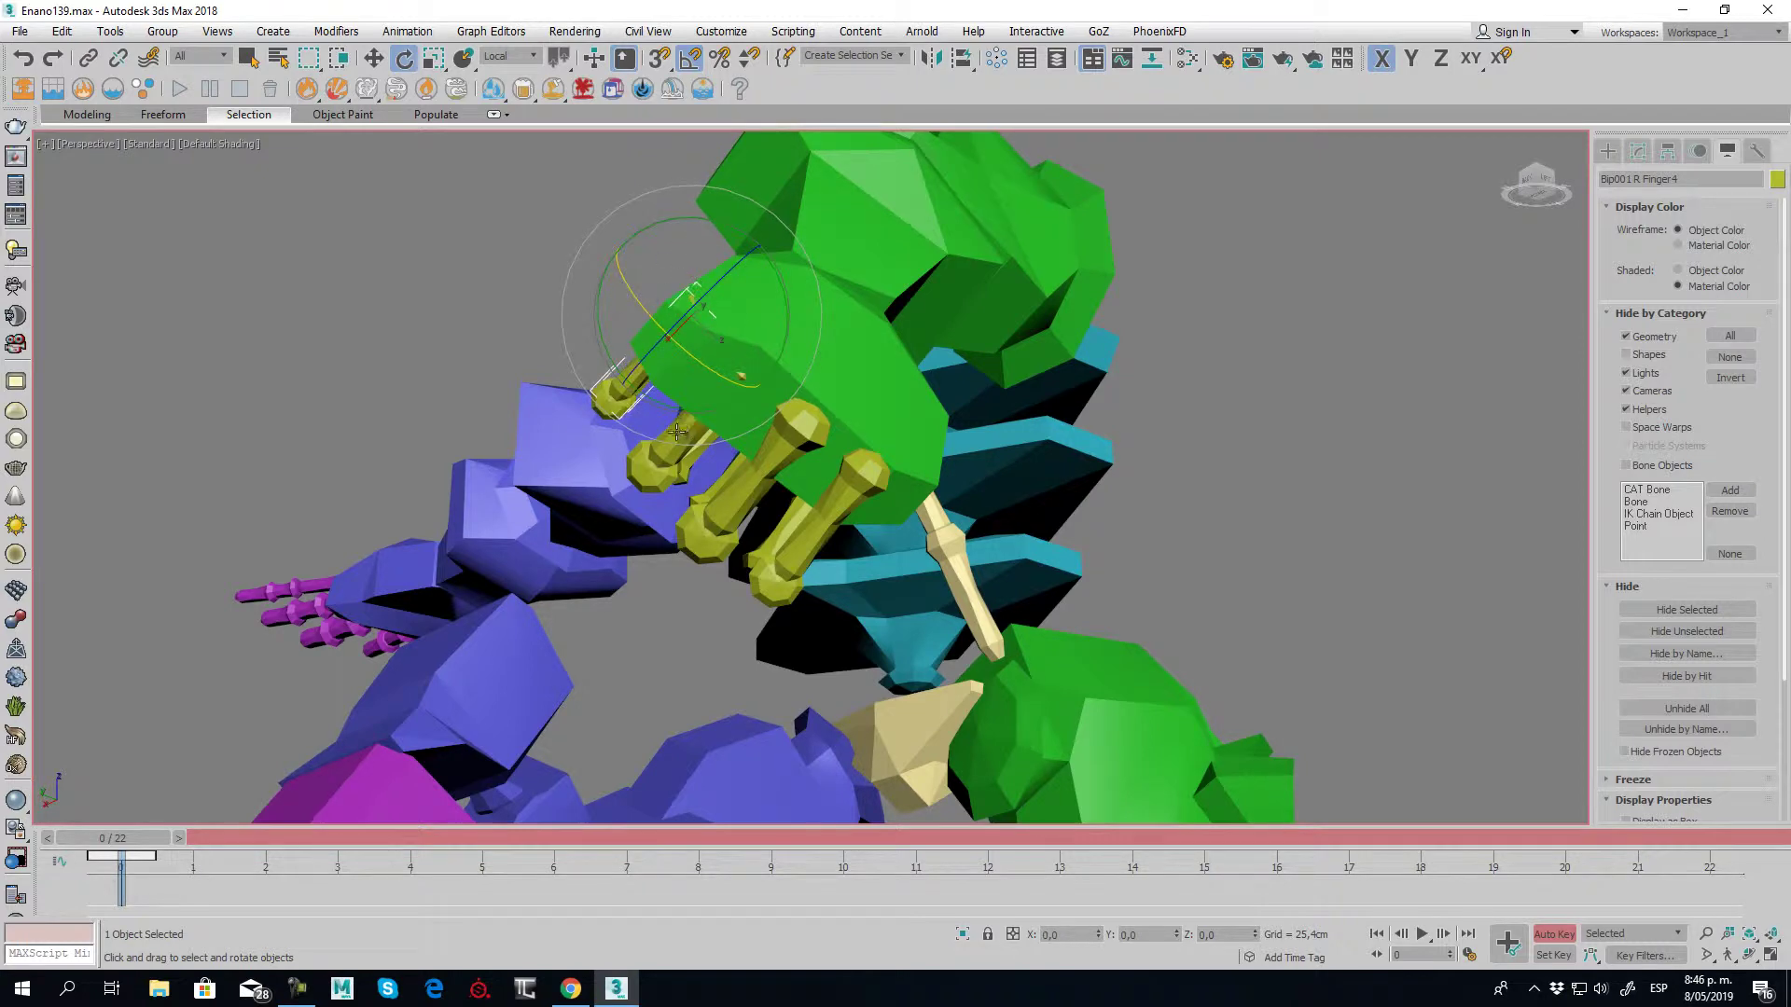
click(376, 324)
click(684, 438)
drag(746, 433, 743, 415)
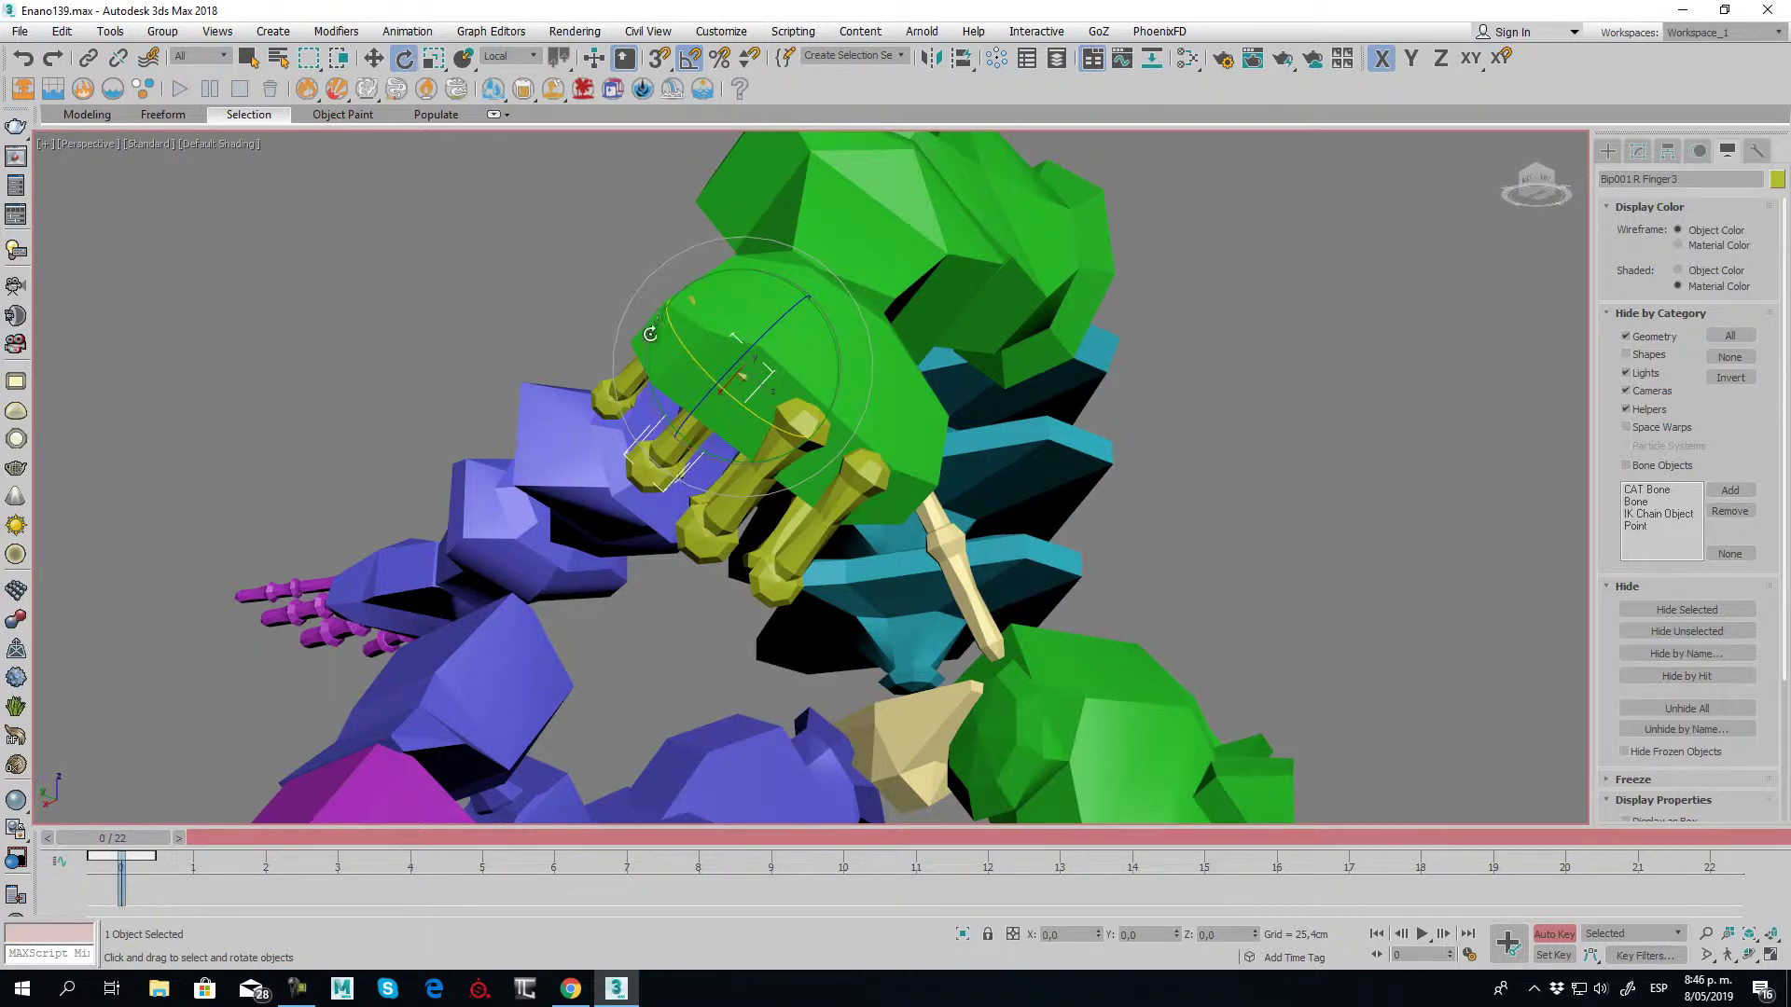
drag(647, 341, 648, 343)
click(631, 385)
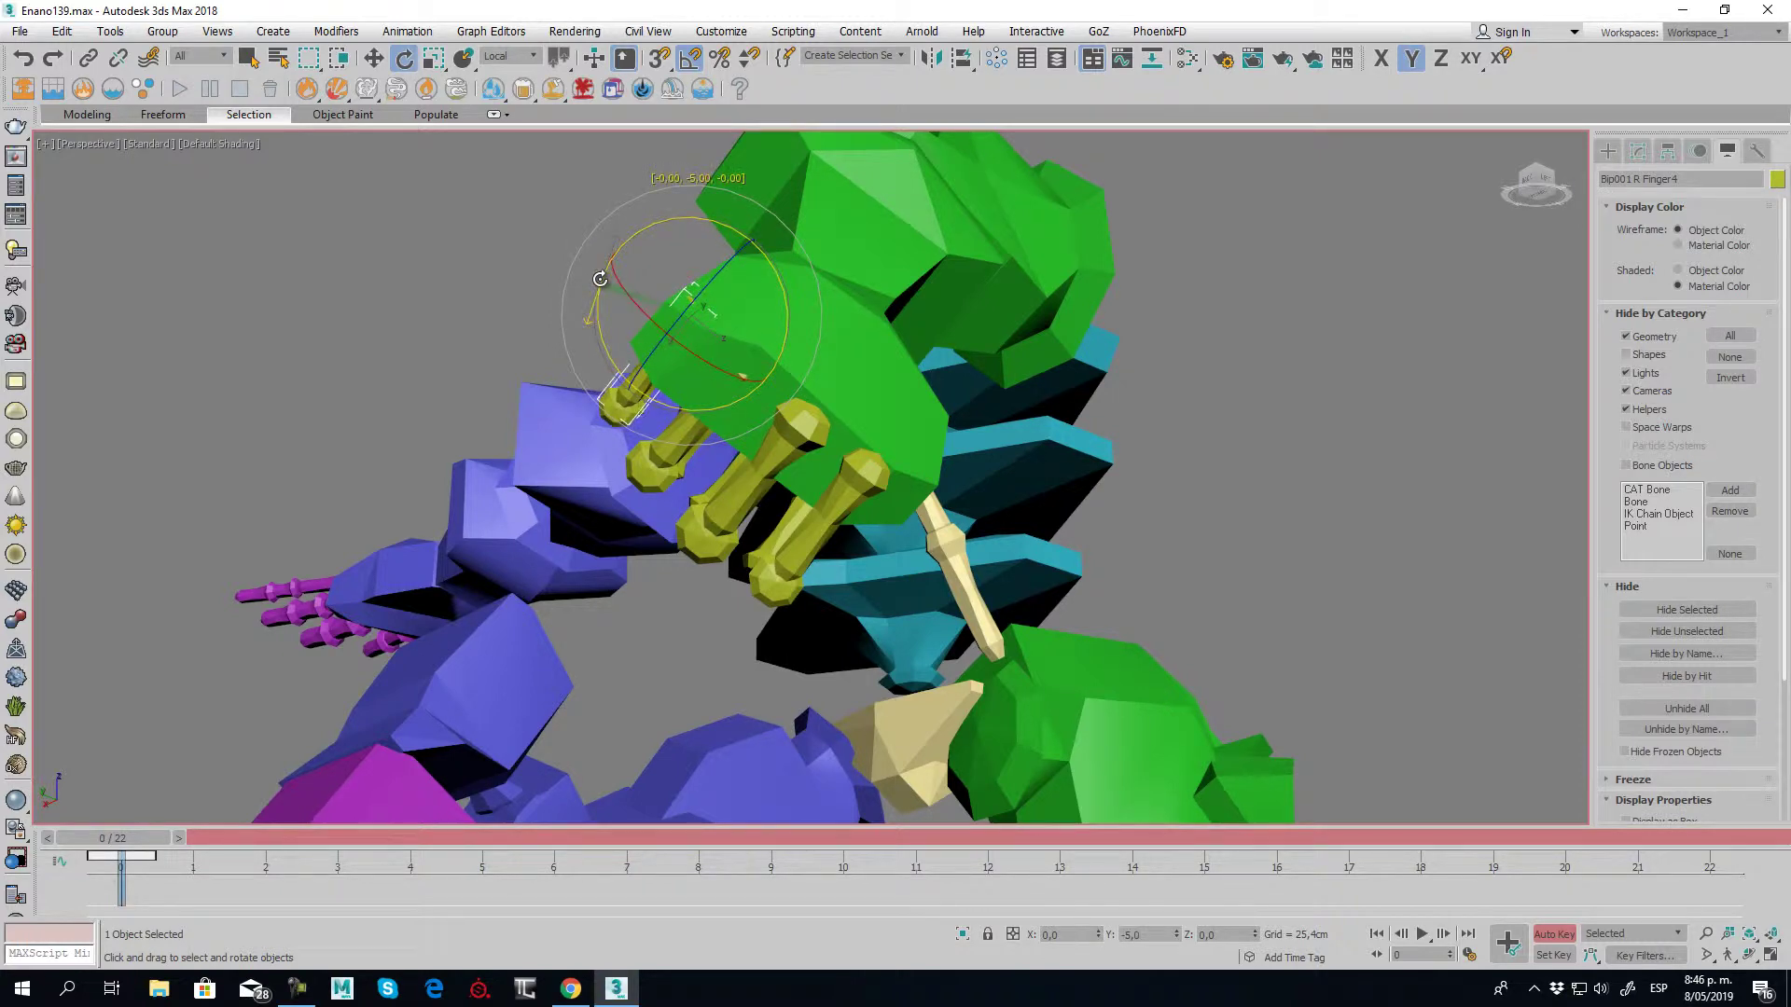
click(485, 245)
Bend two more finger bones inward and curl Bip001 R Finger02 further into a fist
mouse_move(1034, 545)
alt+middle_down()
mouse_move(1113, 584)
mouse_move(1091, 594)
alt+middle_up()
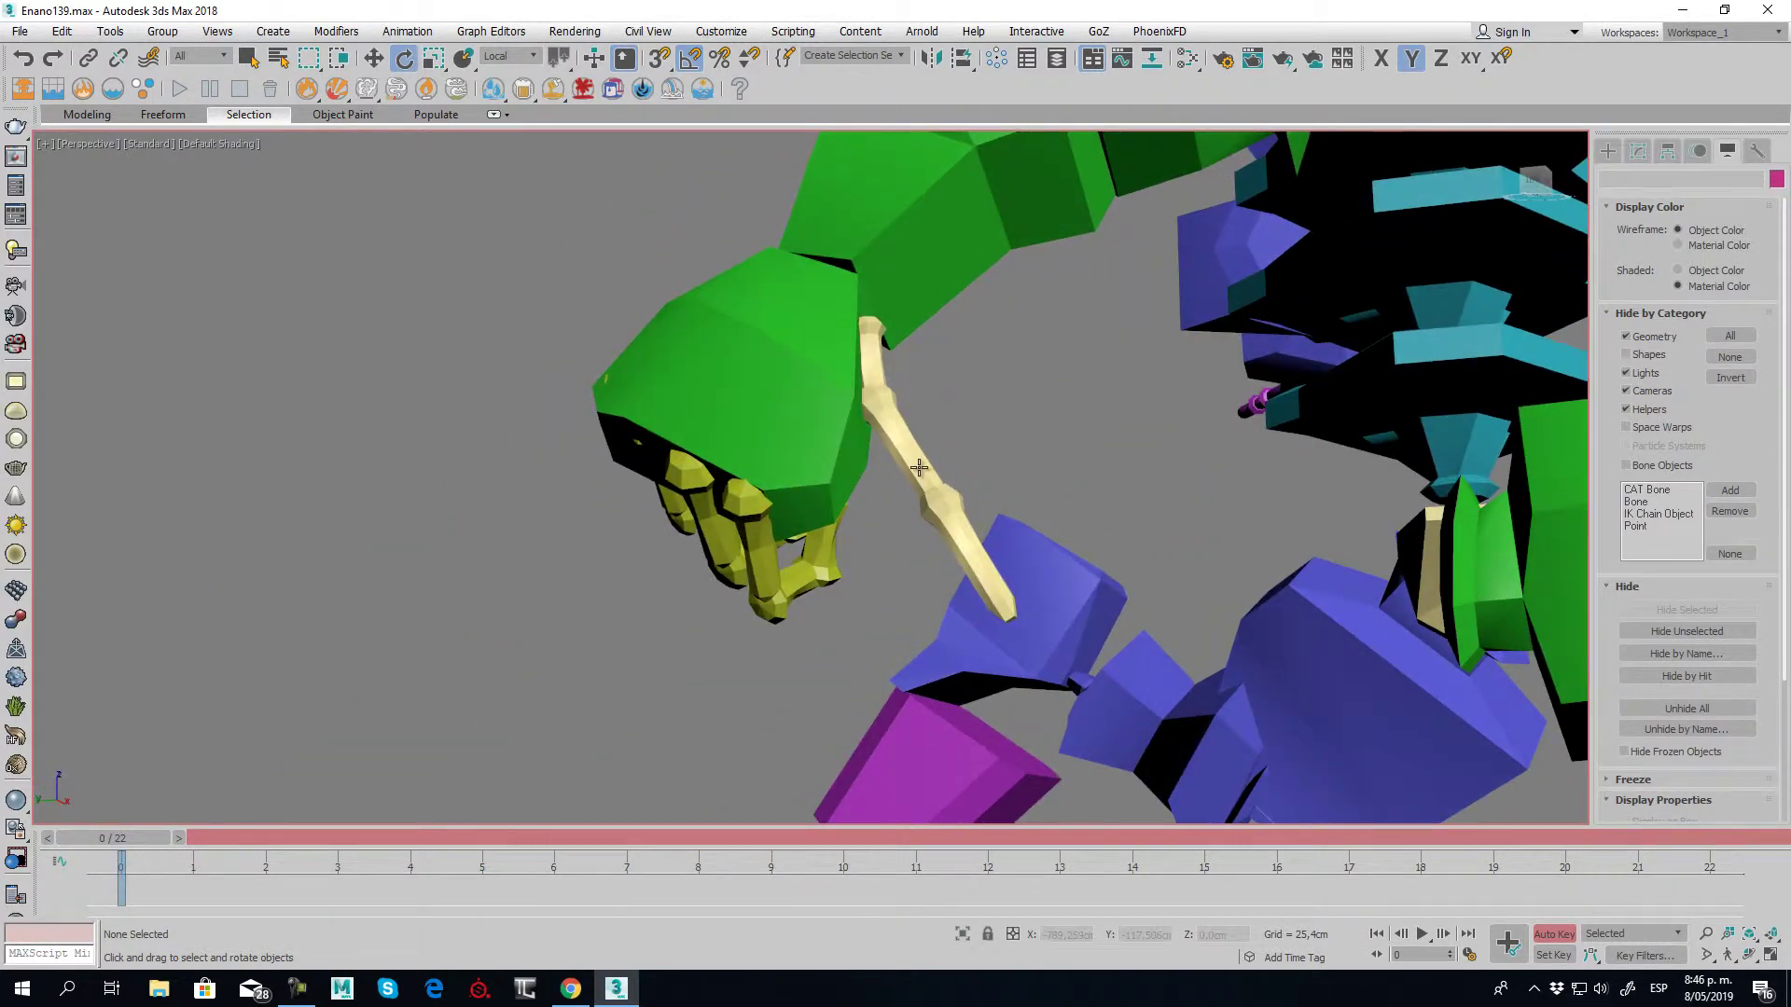
click(921, 470)
ctrl+click(980, 557)
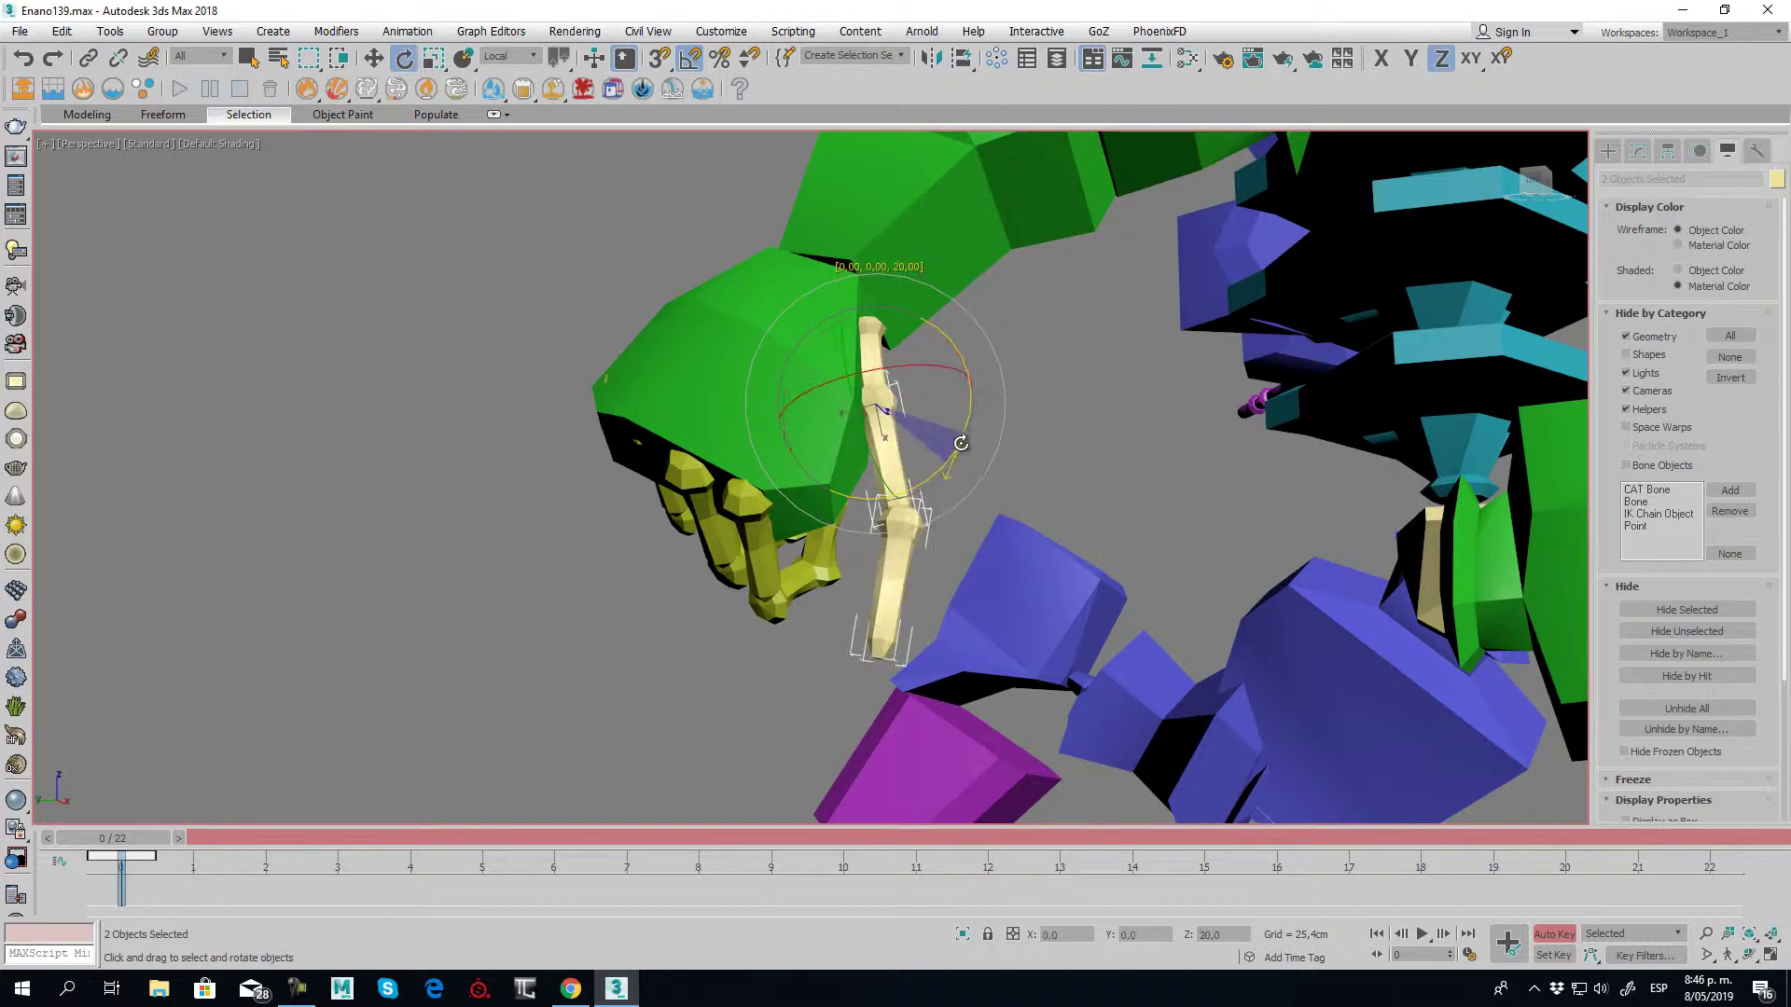
mouse_move(963, 419)
mouse_down()
mouse_move(886, 557)
mouse_move(937, 602)
mouse_up()
click(893, 558)
alt+middle_drag(1059, 487, 1010, 517)
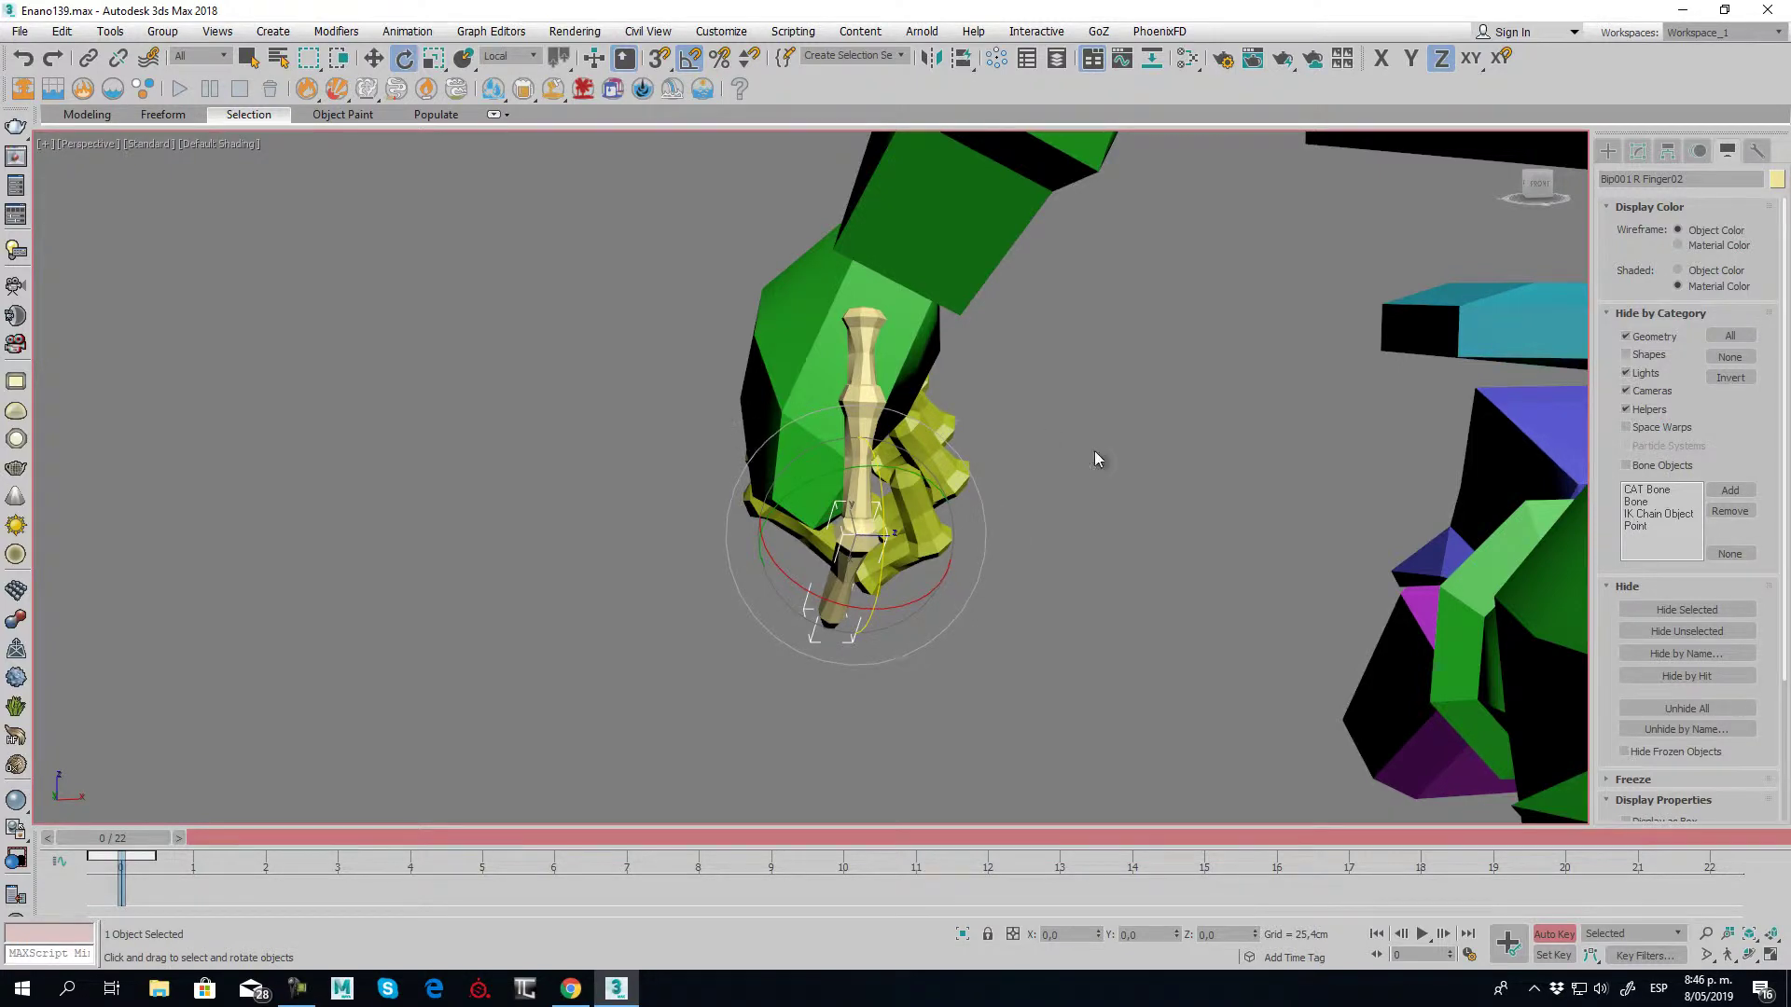
alt+middle_drag(1097, 457, 663, 351)
Select the right arm hierarchy plus upper arm and copy its posture as RArmFing02 in Col01
double_click(767, 548)
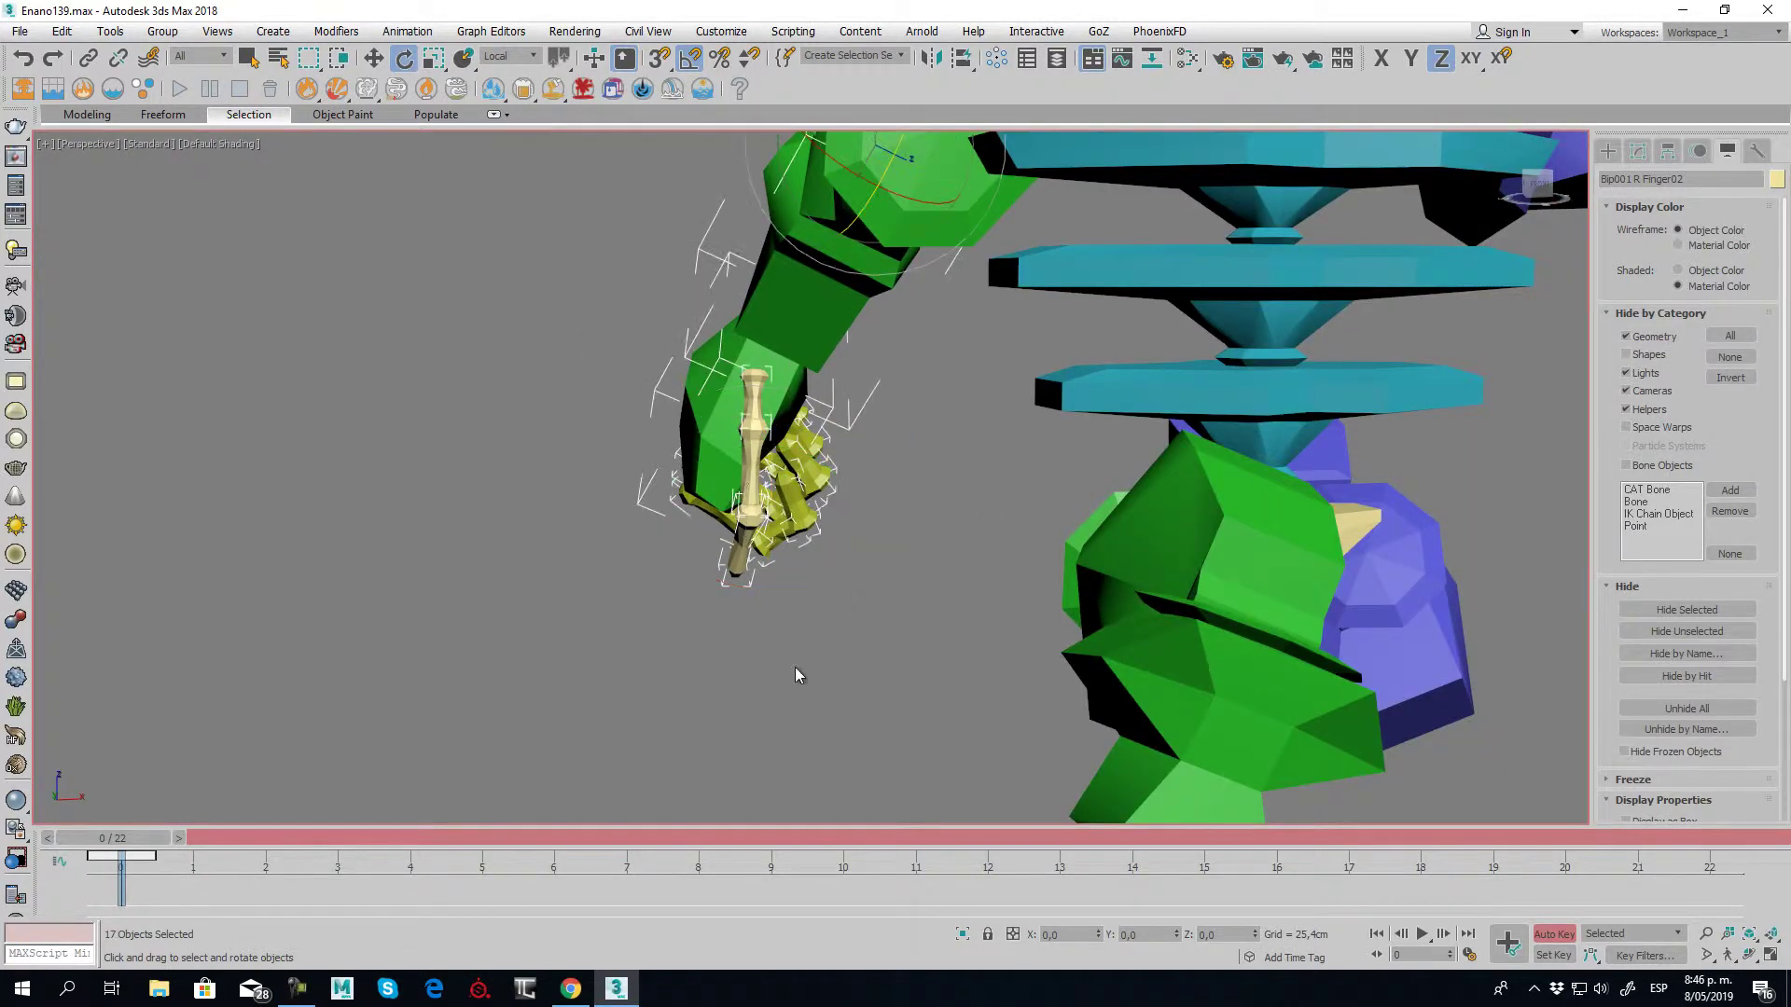
scroll(795, 672, down, 3)
mouse_move(784, 591)
alt+middle_down()
mouse_move(888, 467)
mouse_move(826, 377)
alt+middle_up()
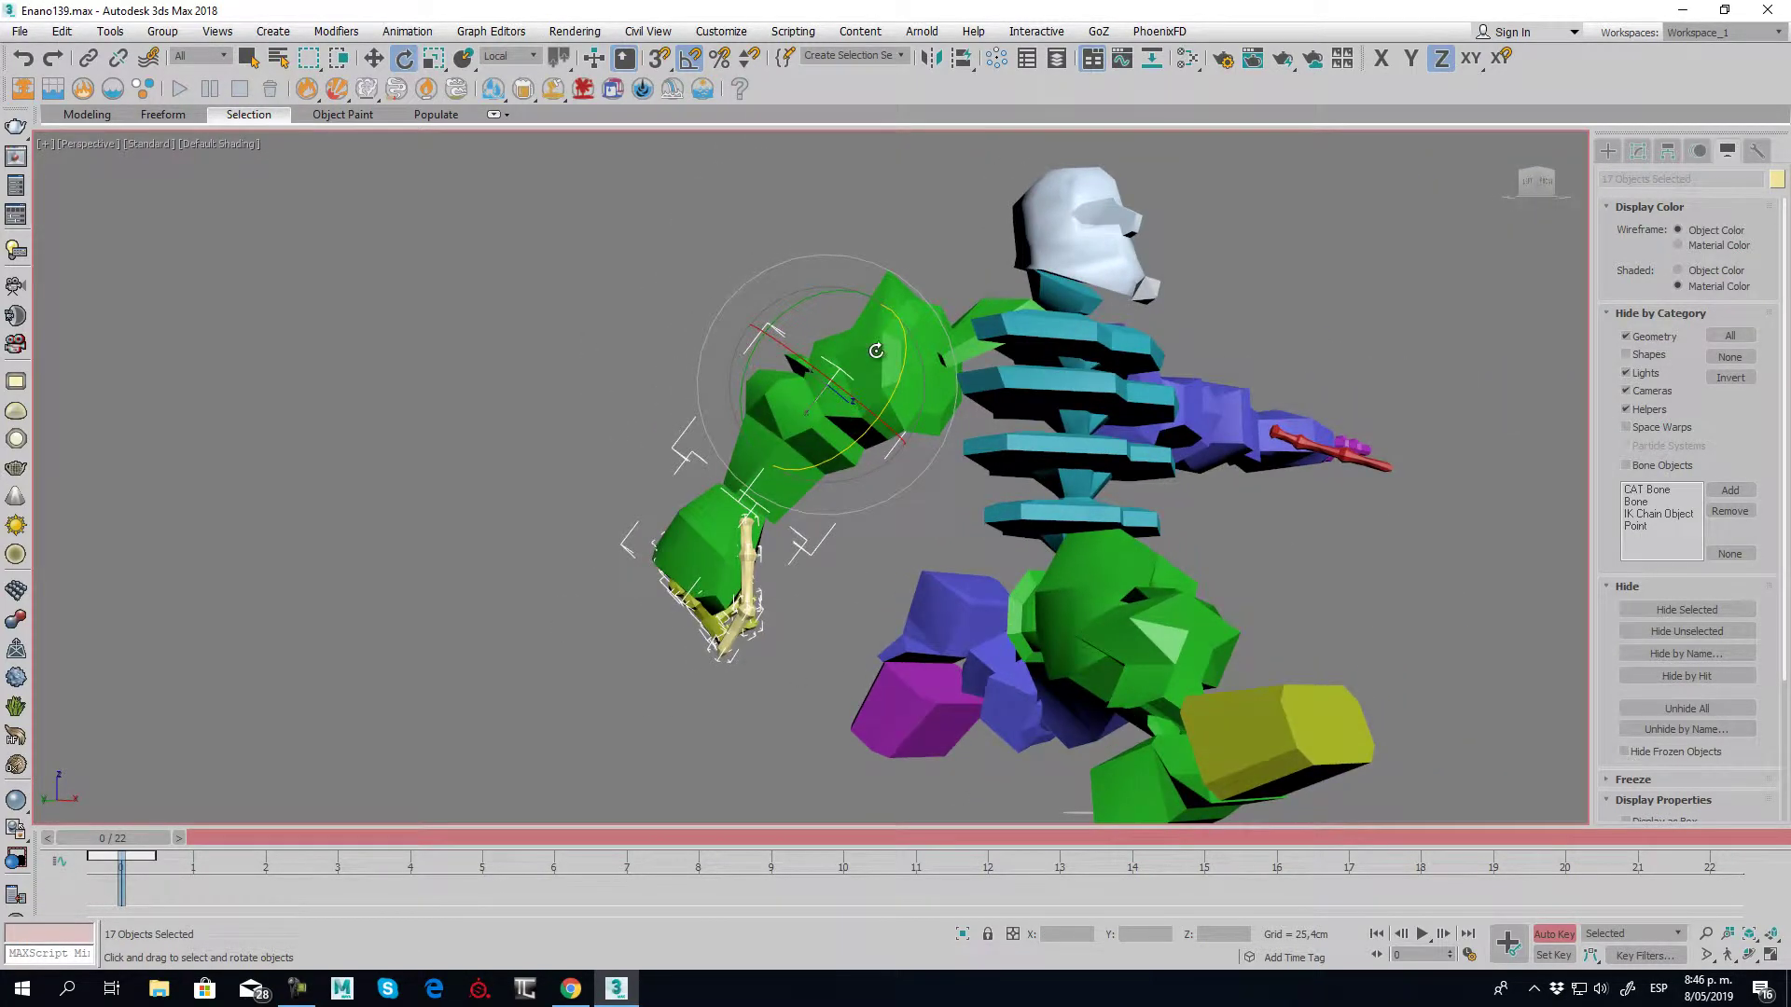
ctrl+click(919, 373)
click(1698, 151)
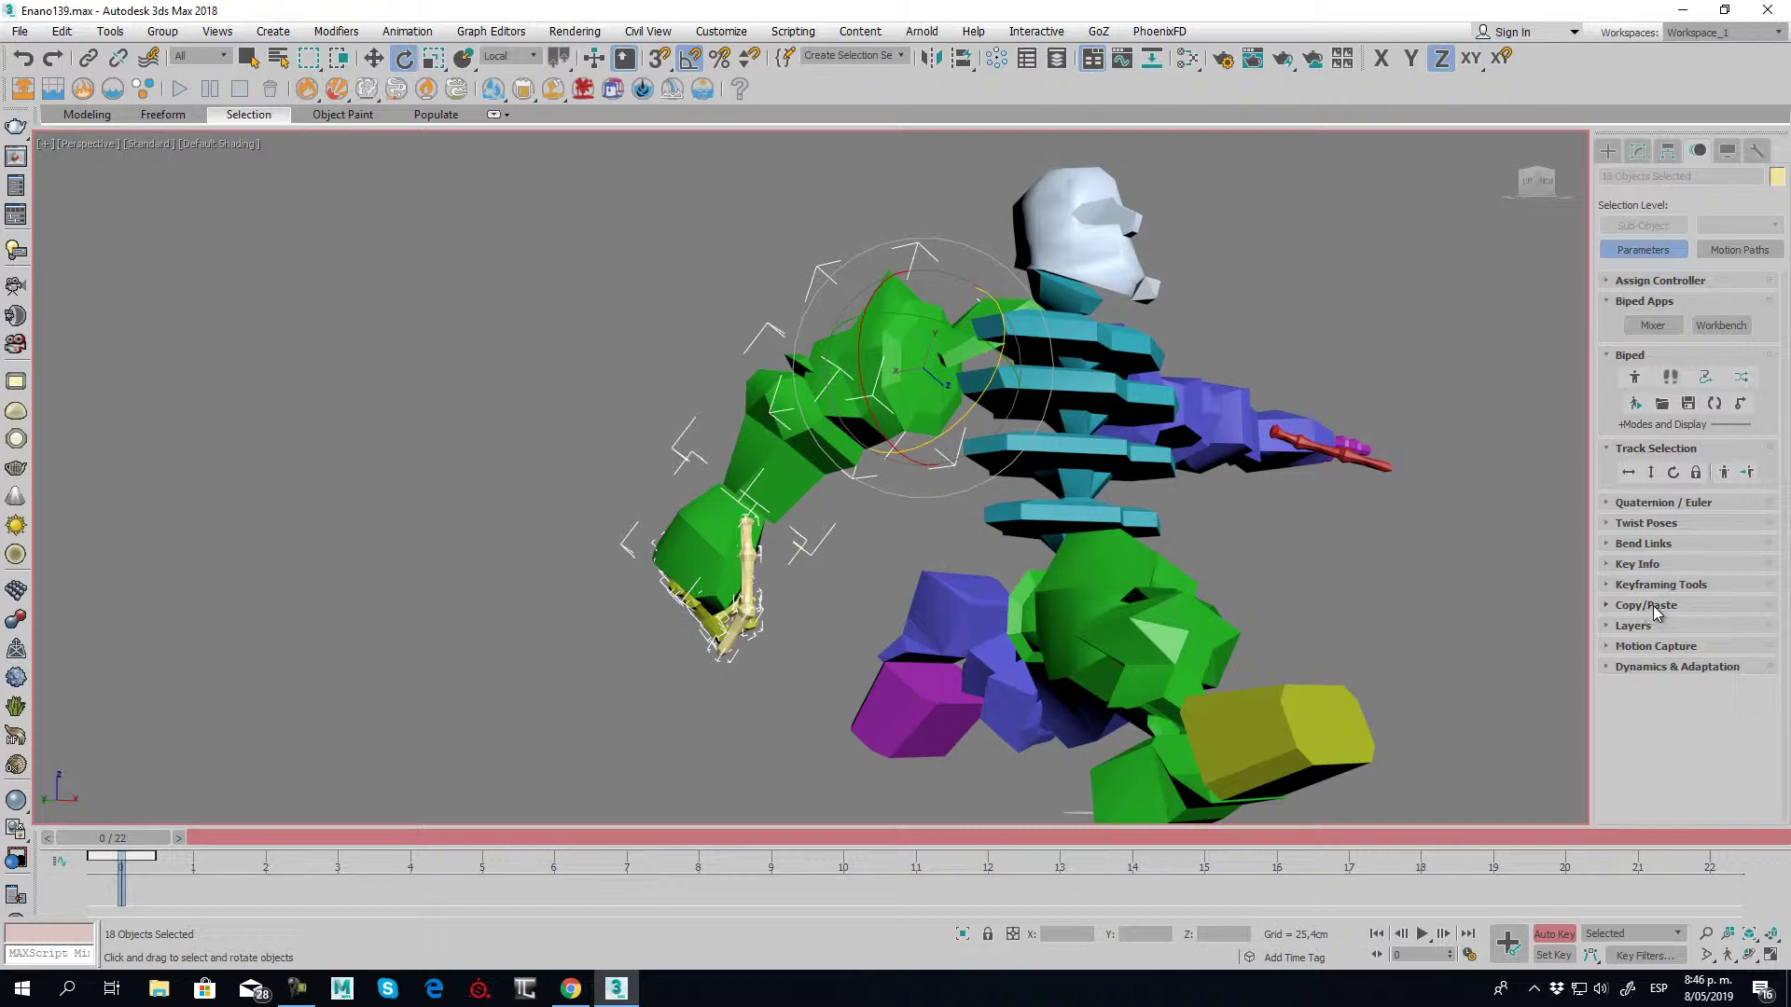
click(1647, 605)
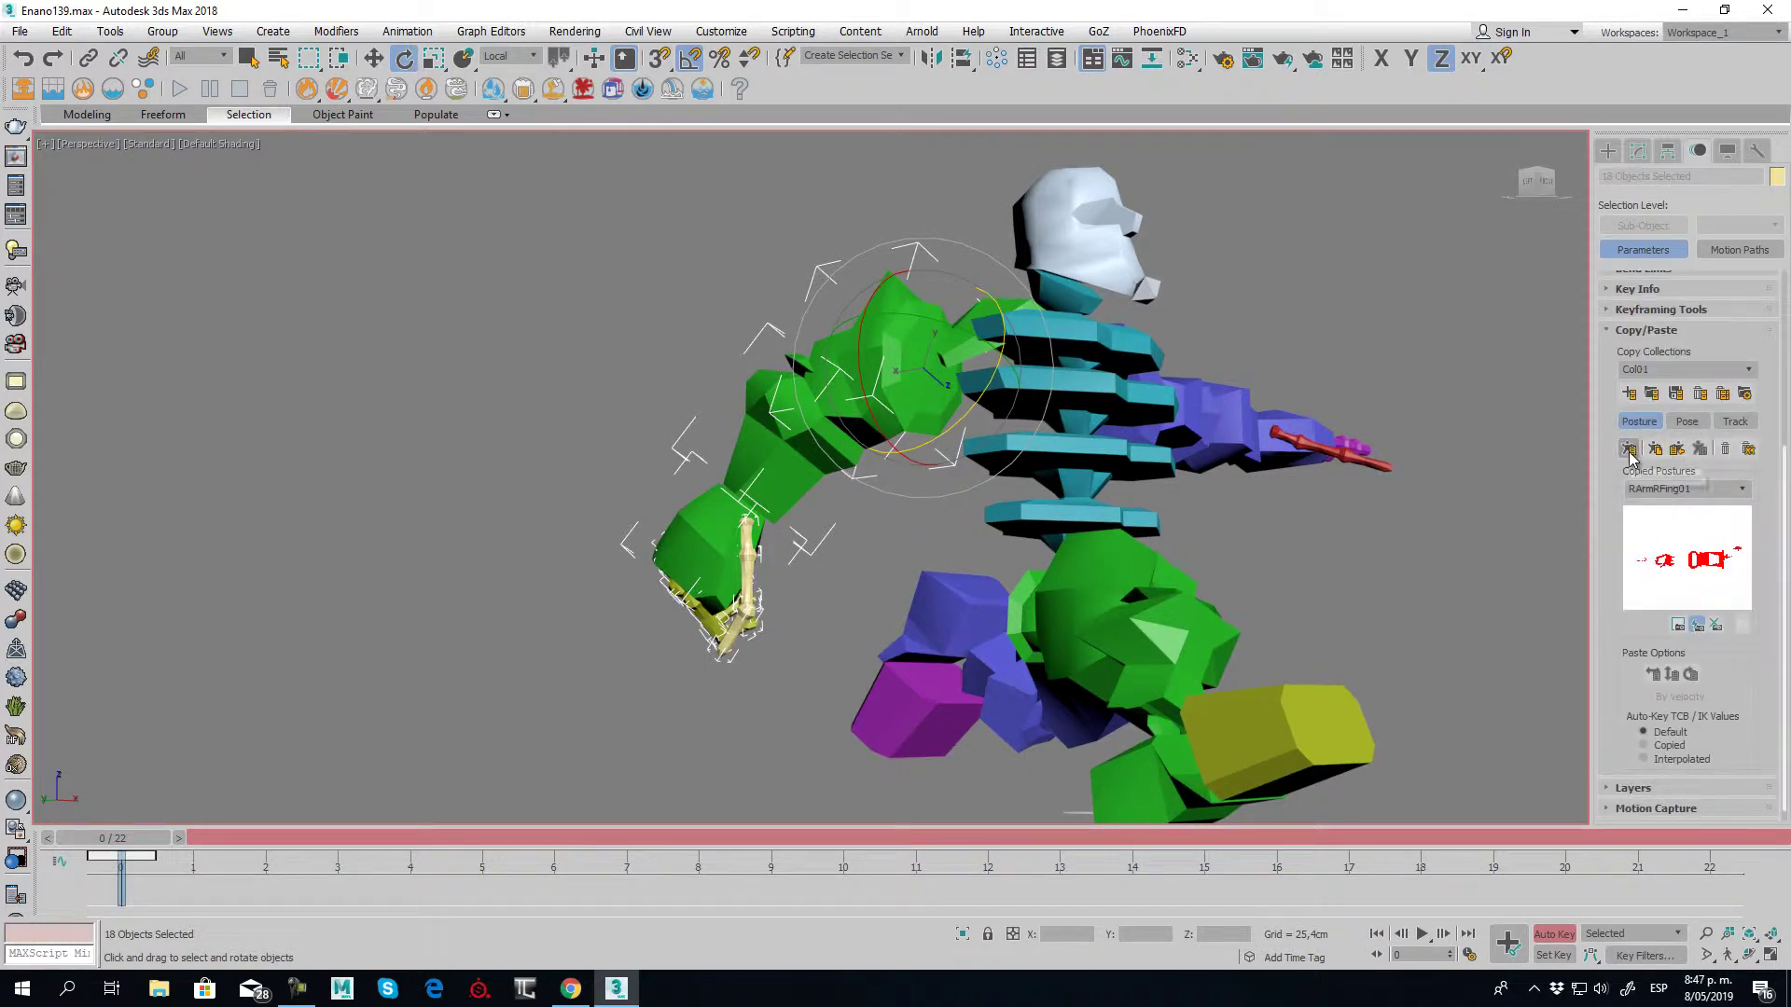
alt+middle_drag(1334, 513, 1381, 494)
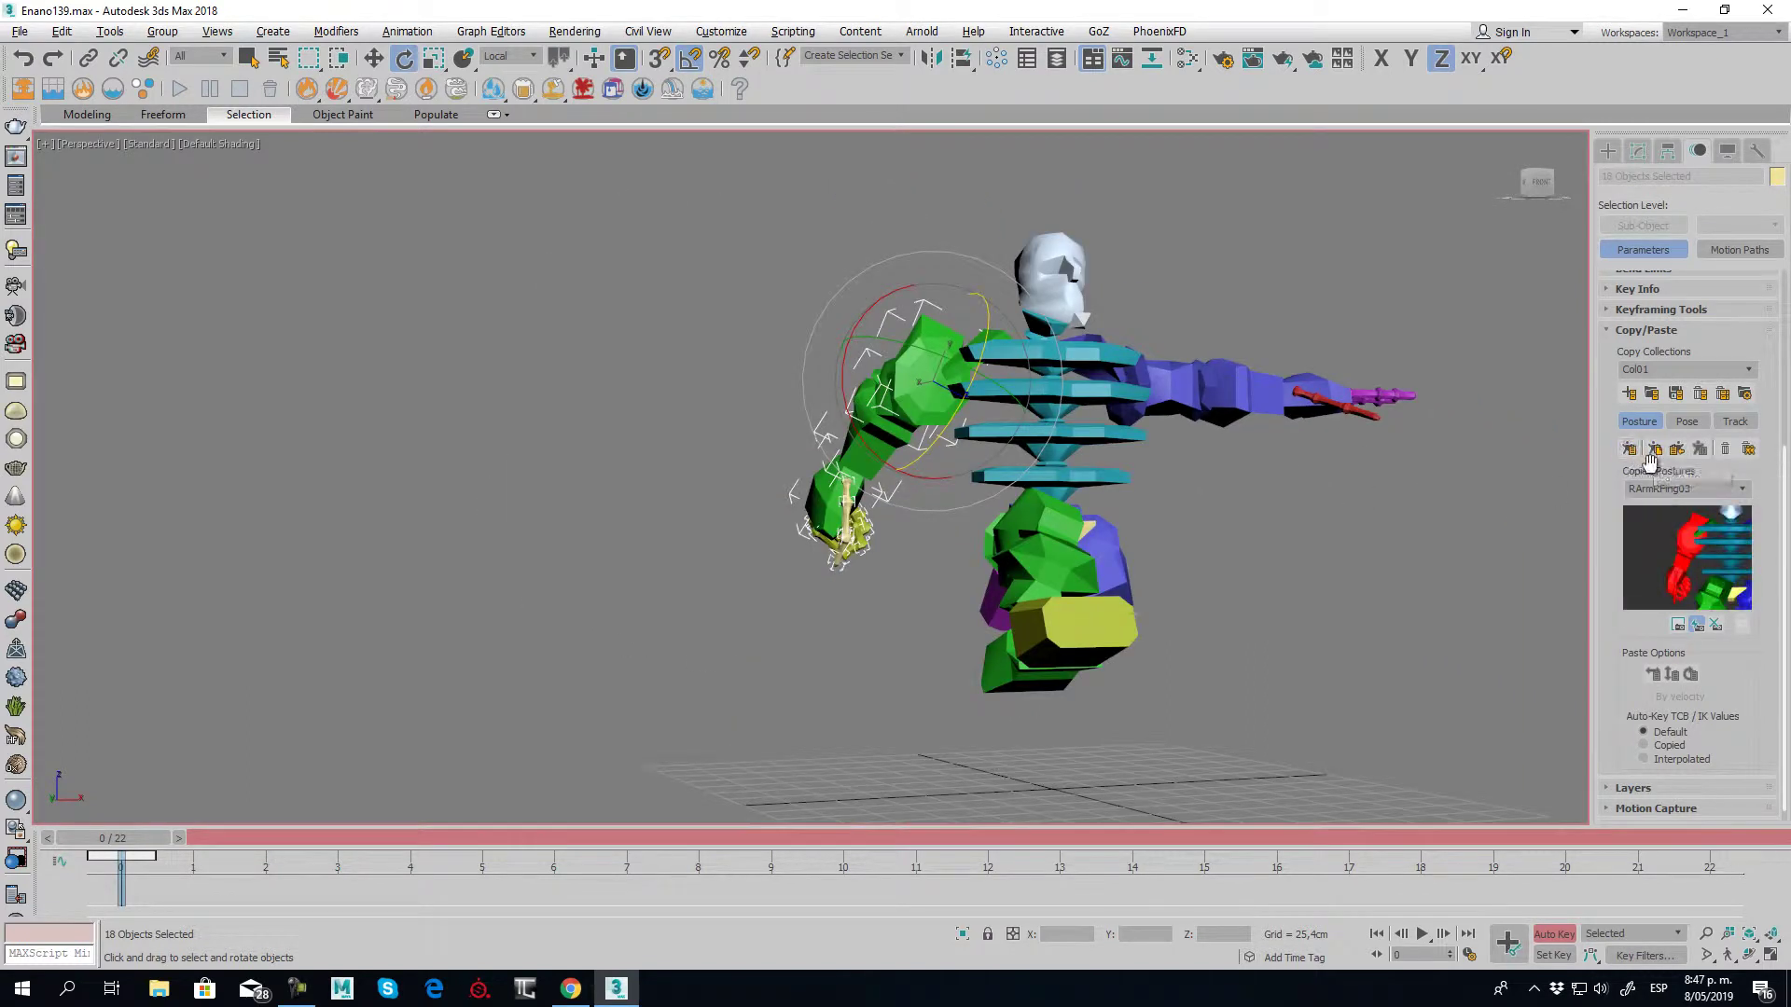
Paste the copied right-arm posture mirrored onto the left arm
click(1679, 452)
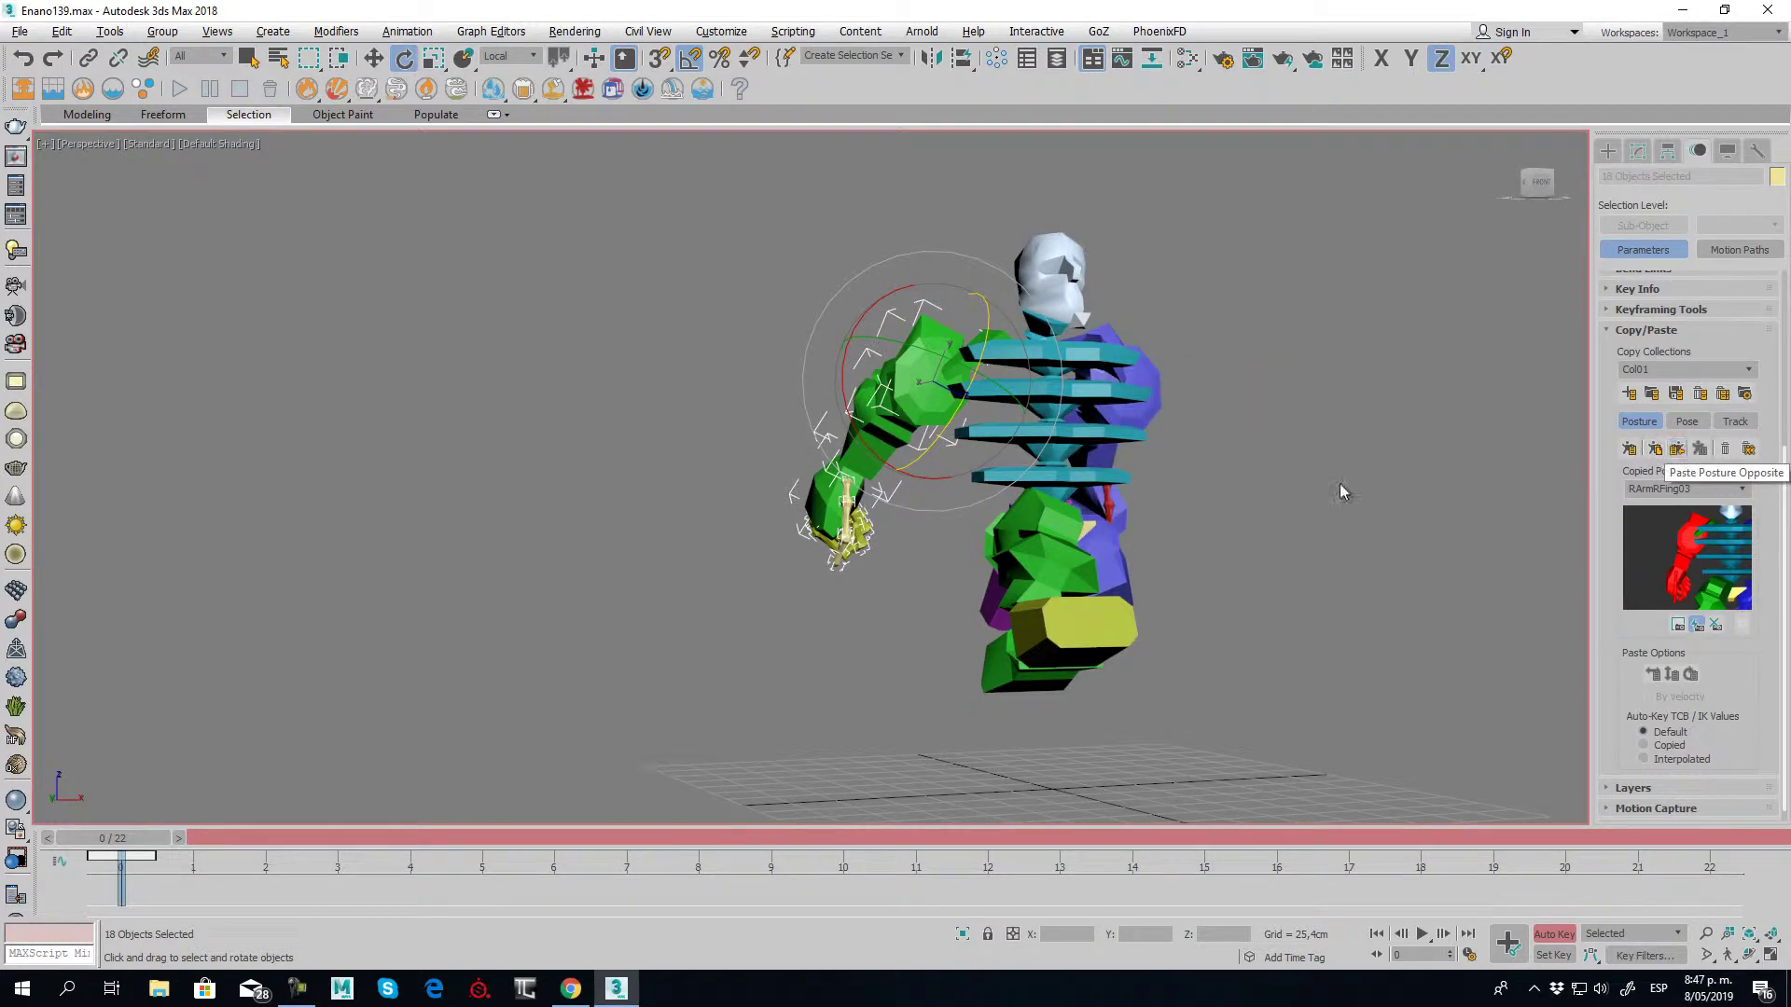
mouse_move(1339, 483)
alt+middle_down()
mouse_move(1203, 546)
mouse_move(1375, 550)
alt+middle_up()
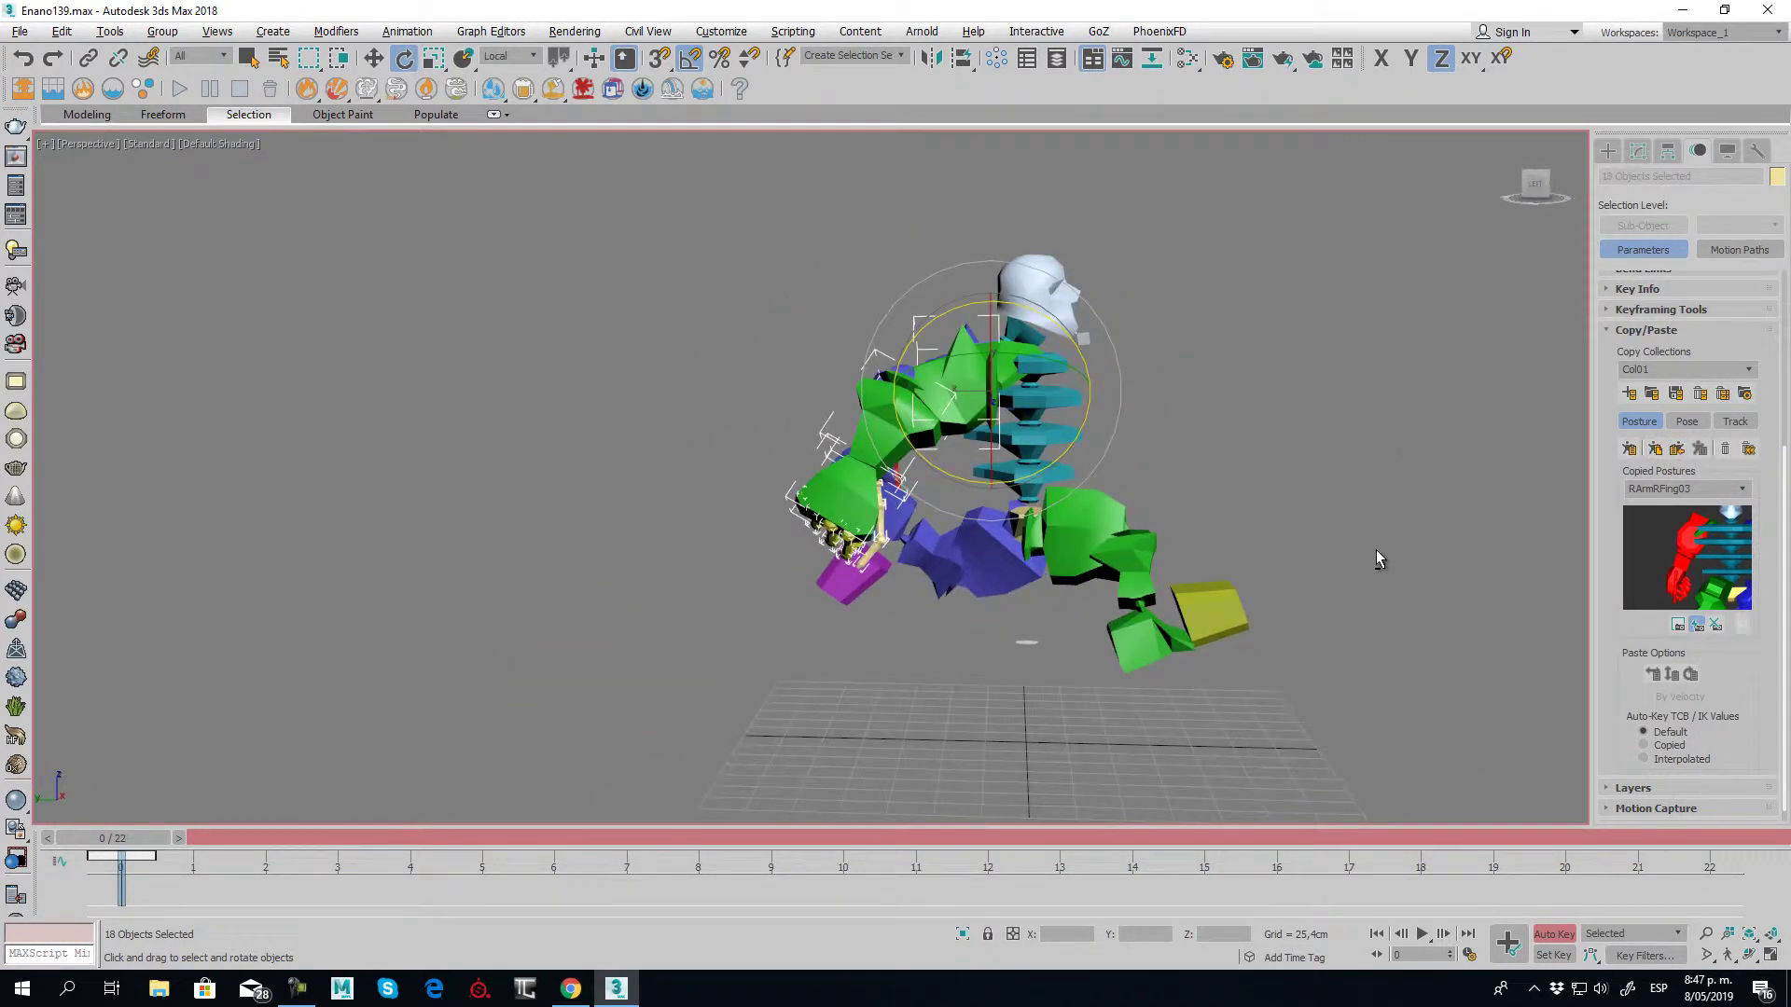
key(l)
scroll(467, 501, up, 2)
key(w)
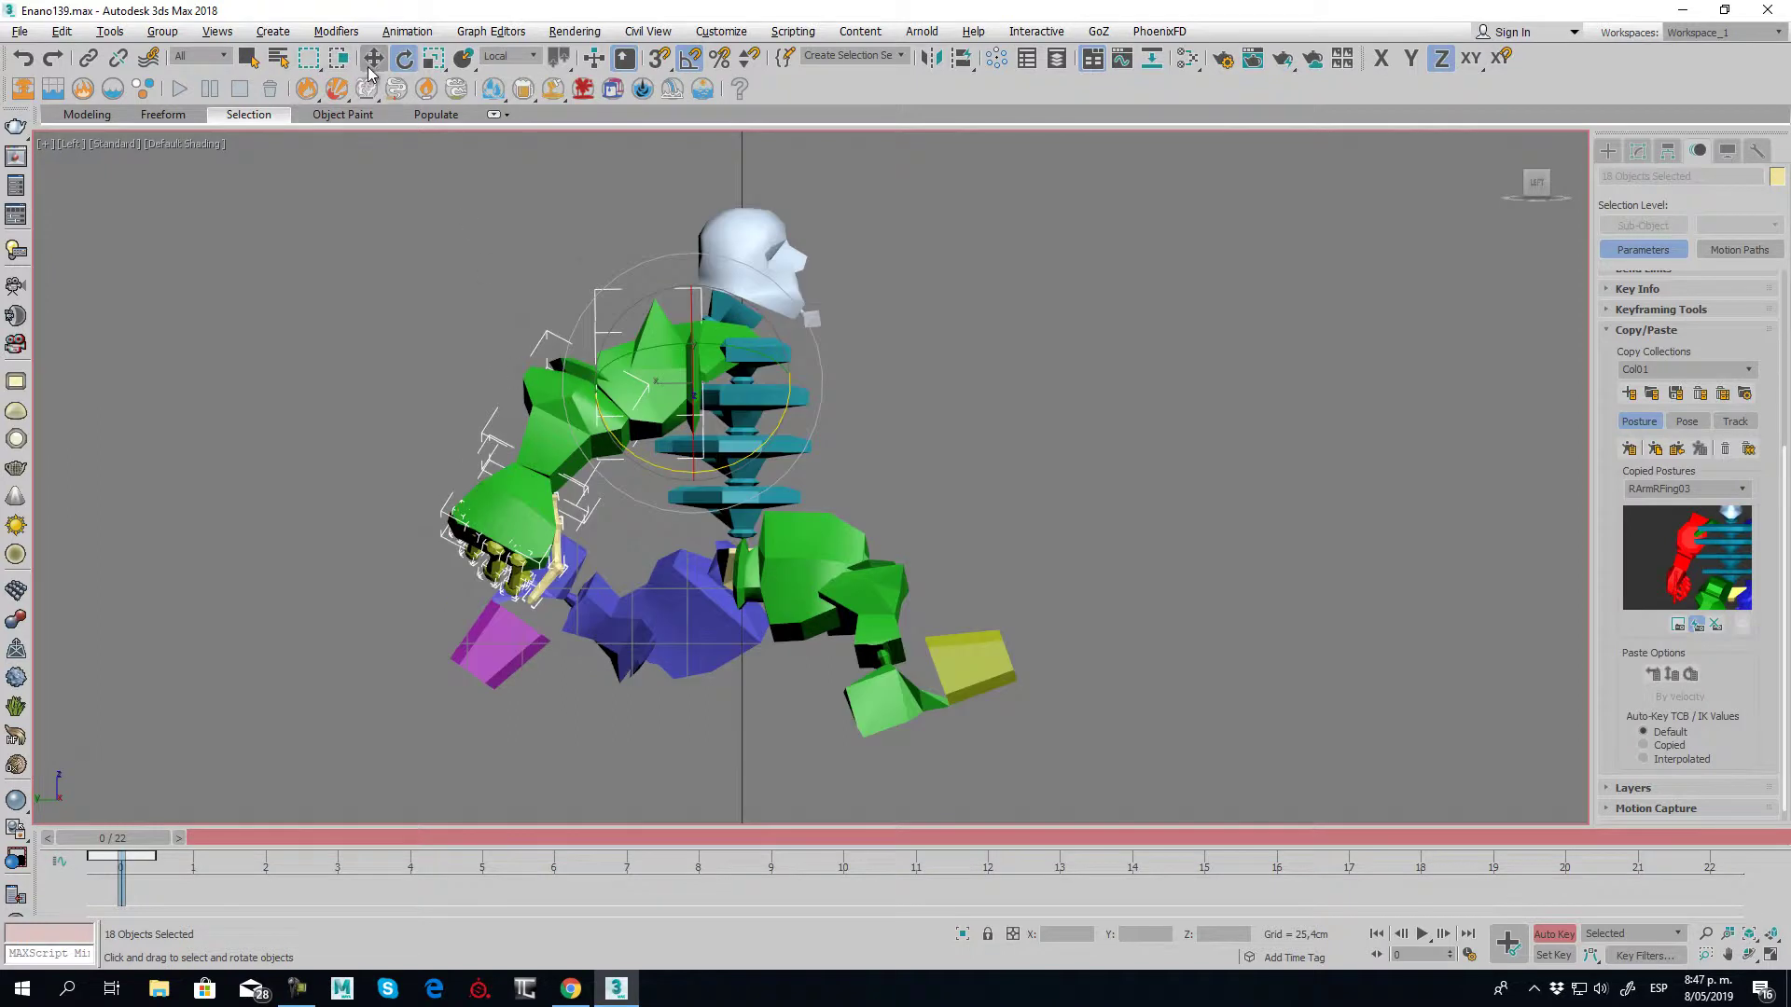
key(p)
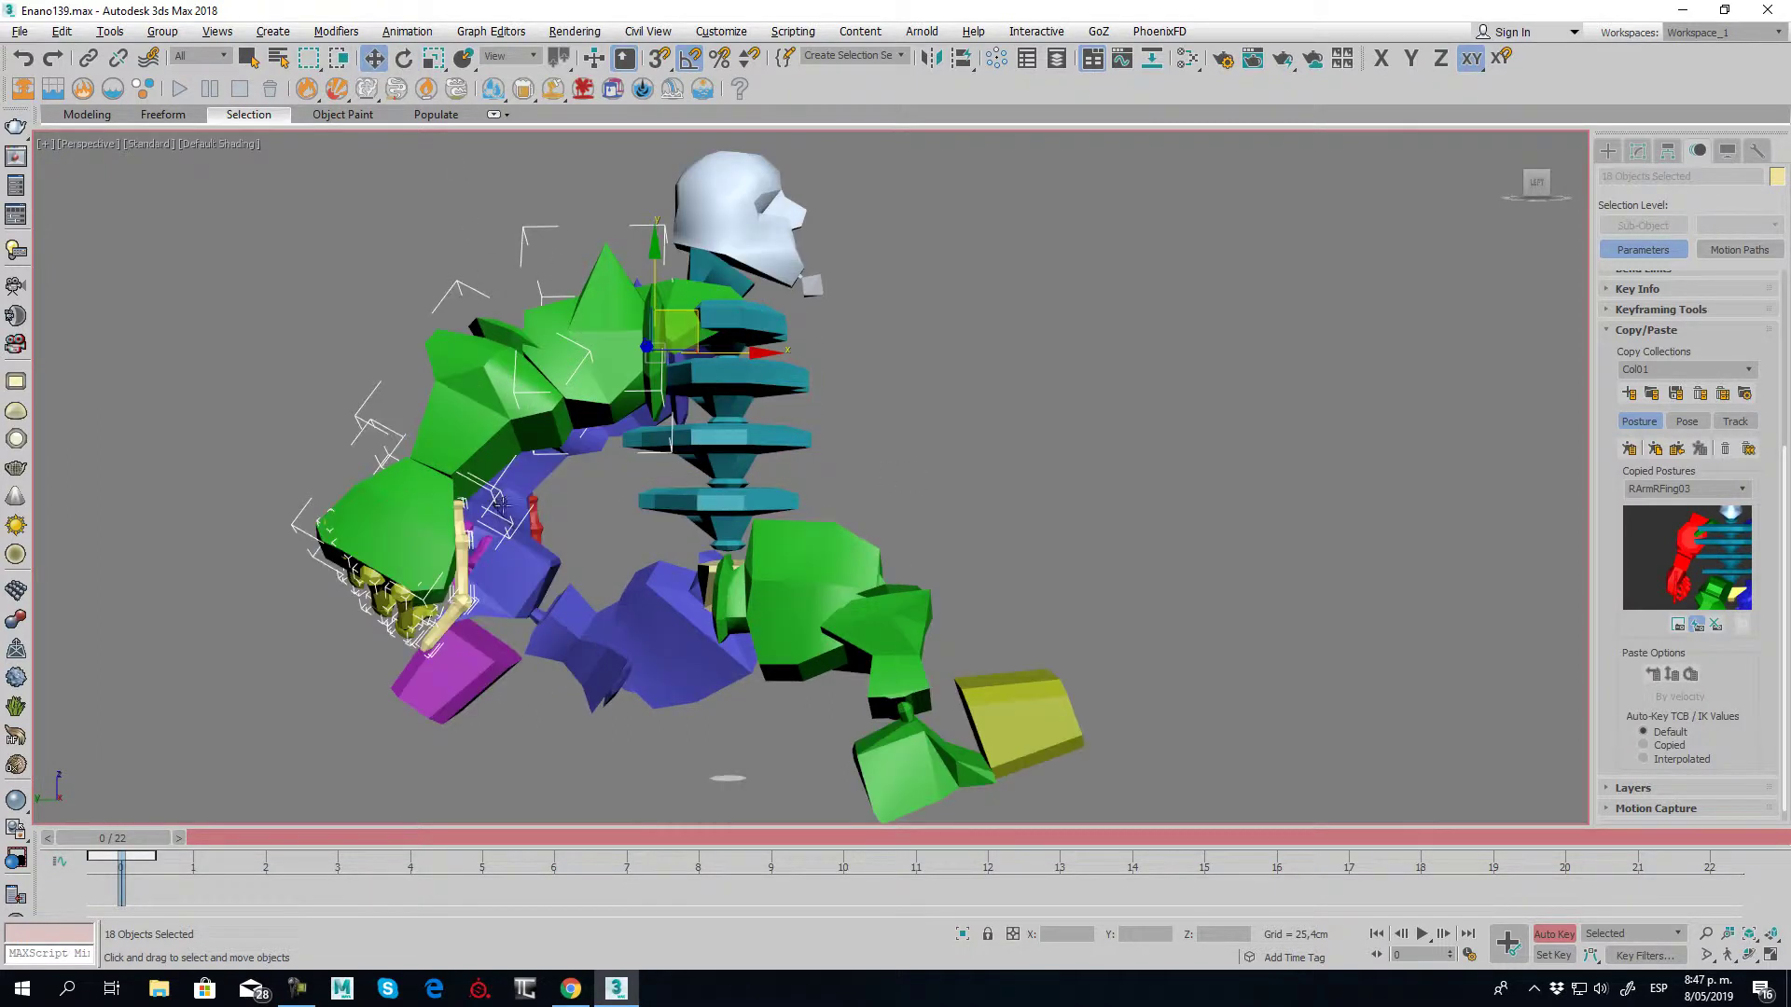
click(594, 512)
key(ctrl+z)
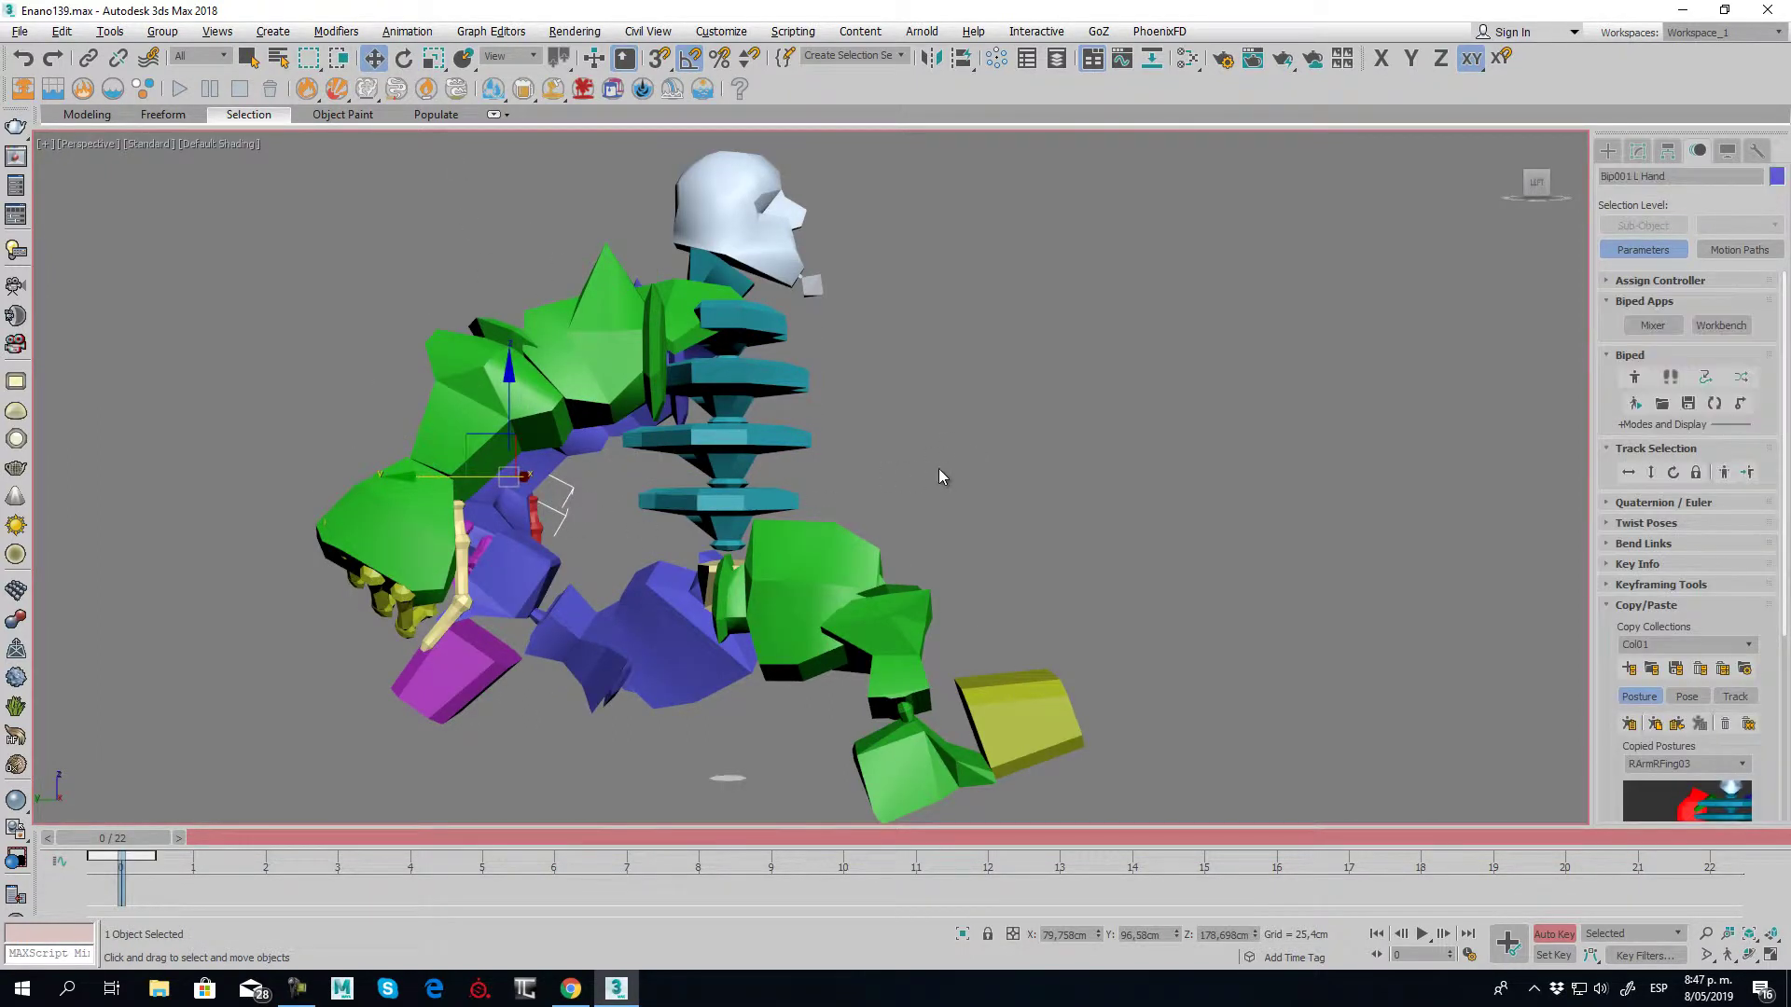
Raise Bip001 L Hand forward in front of the torso in the Left view, then go to frame 11
key(l)
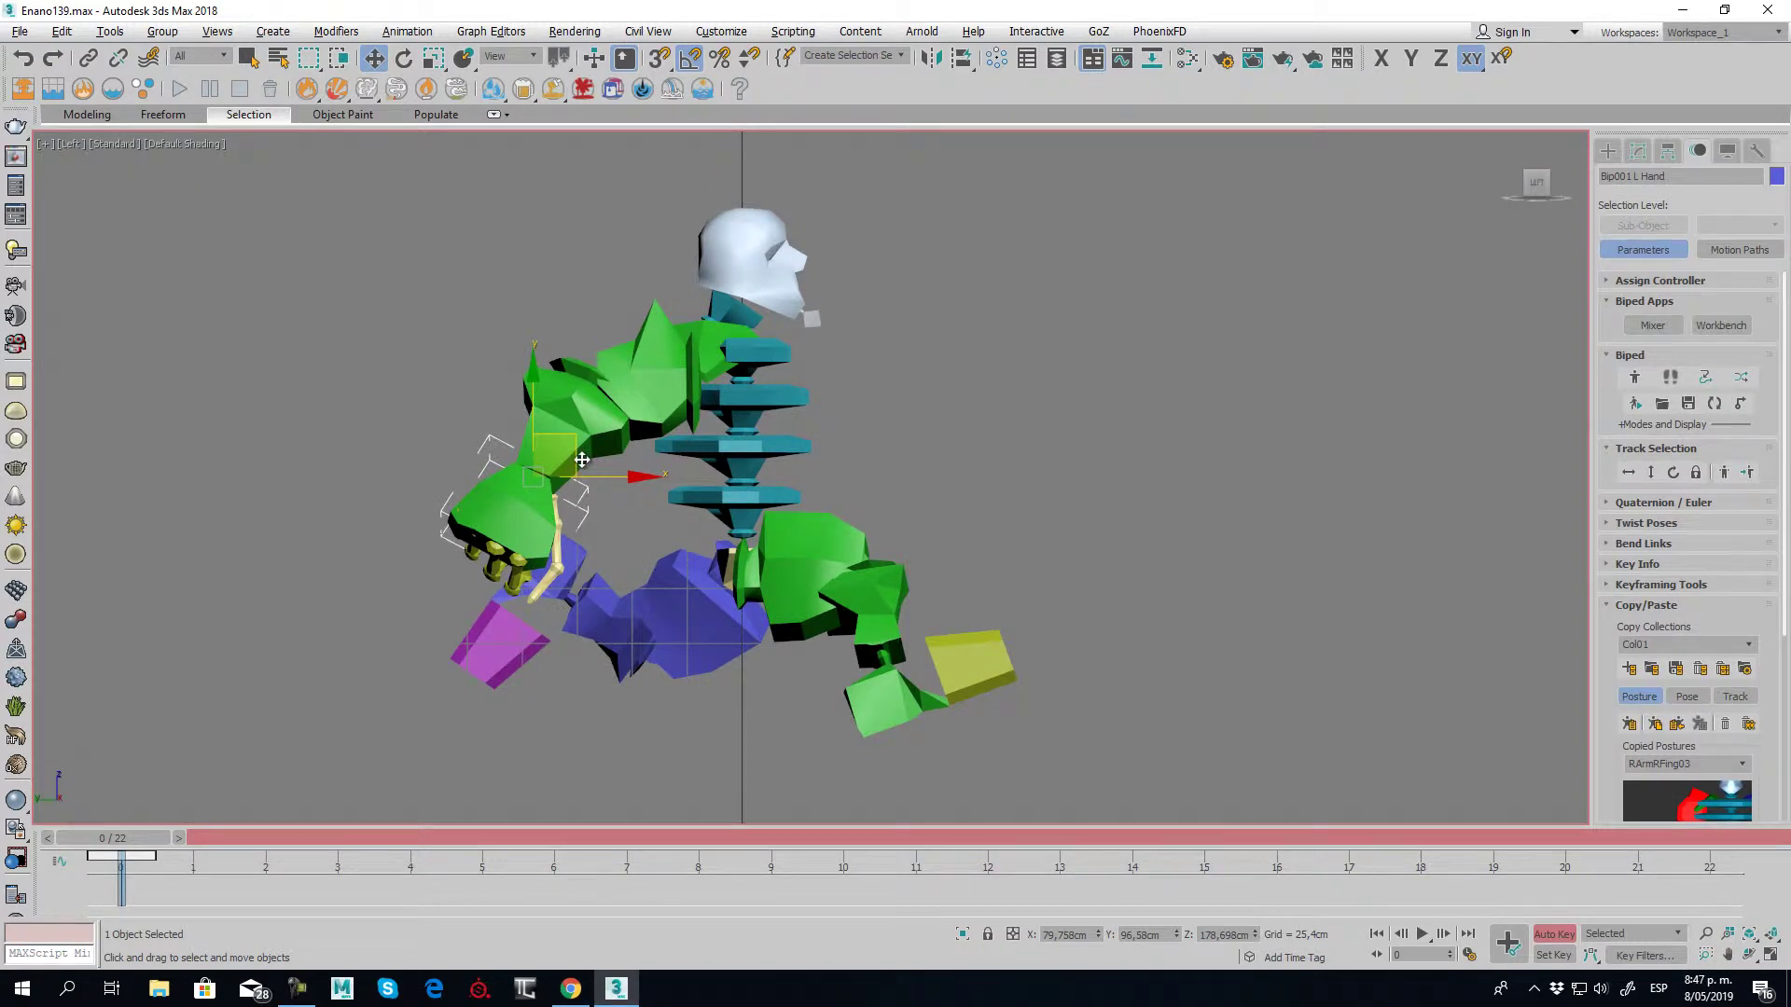
drag(582, 460, 931, 399)
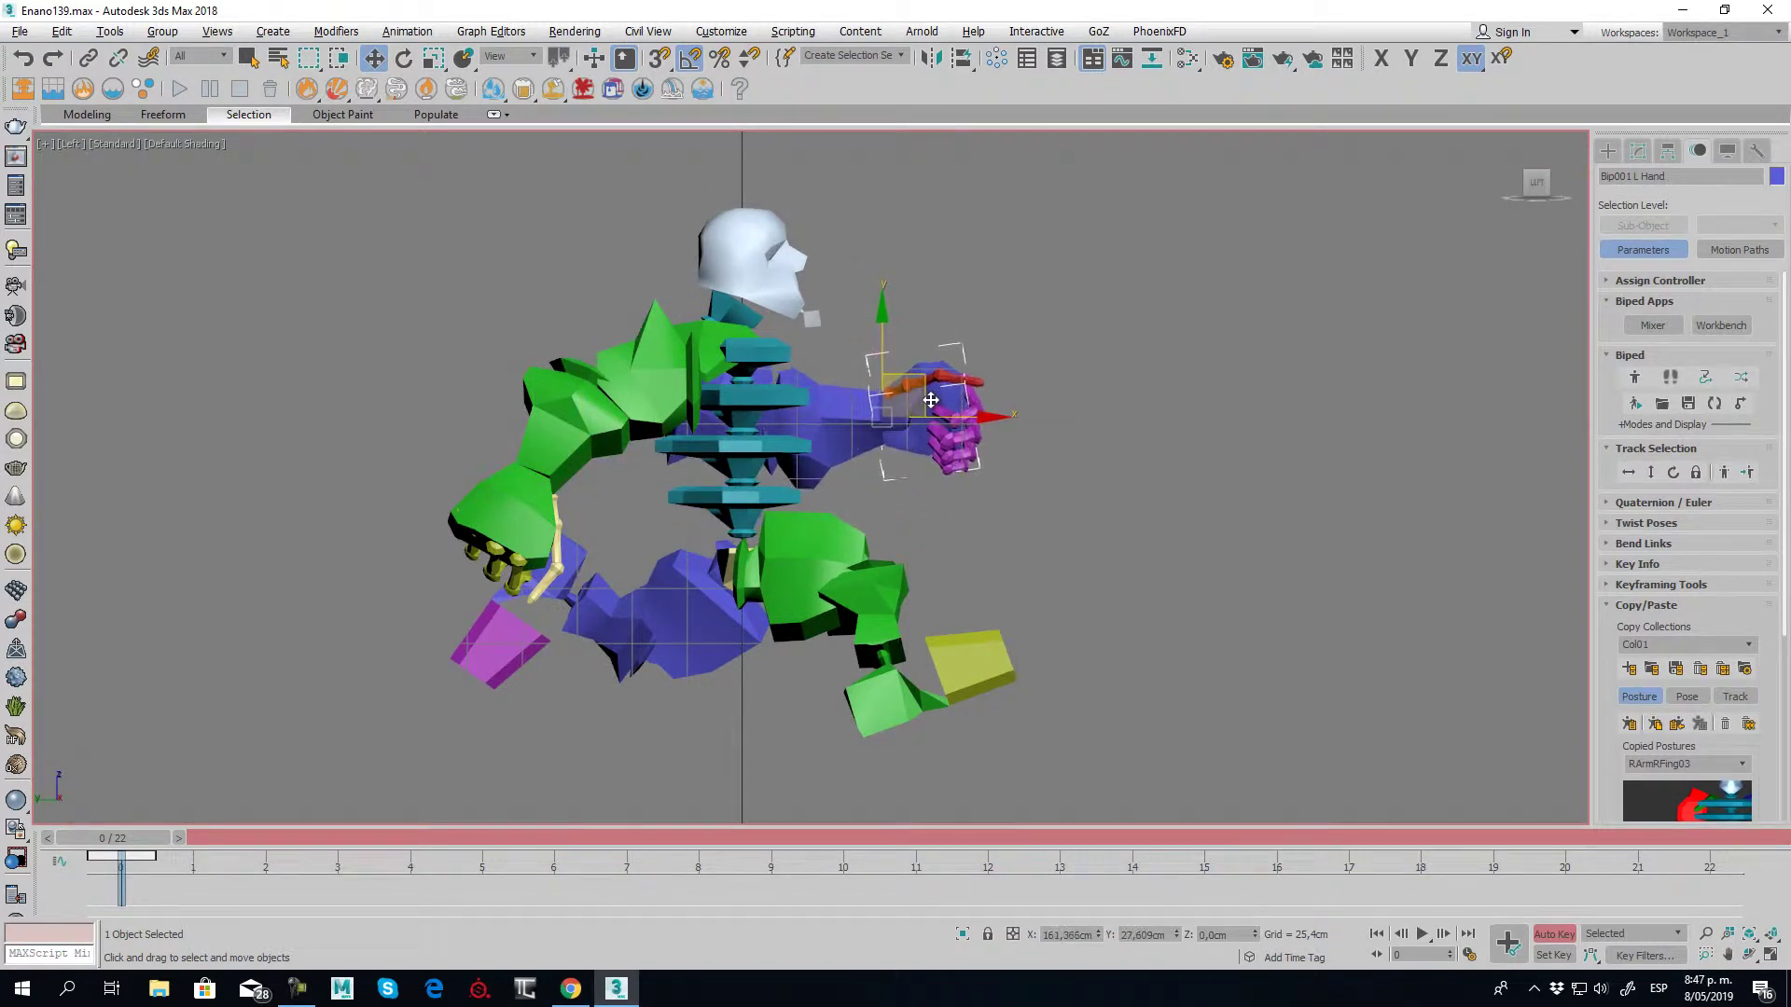
middle_drag(995, 611, 858, 597)
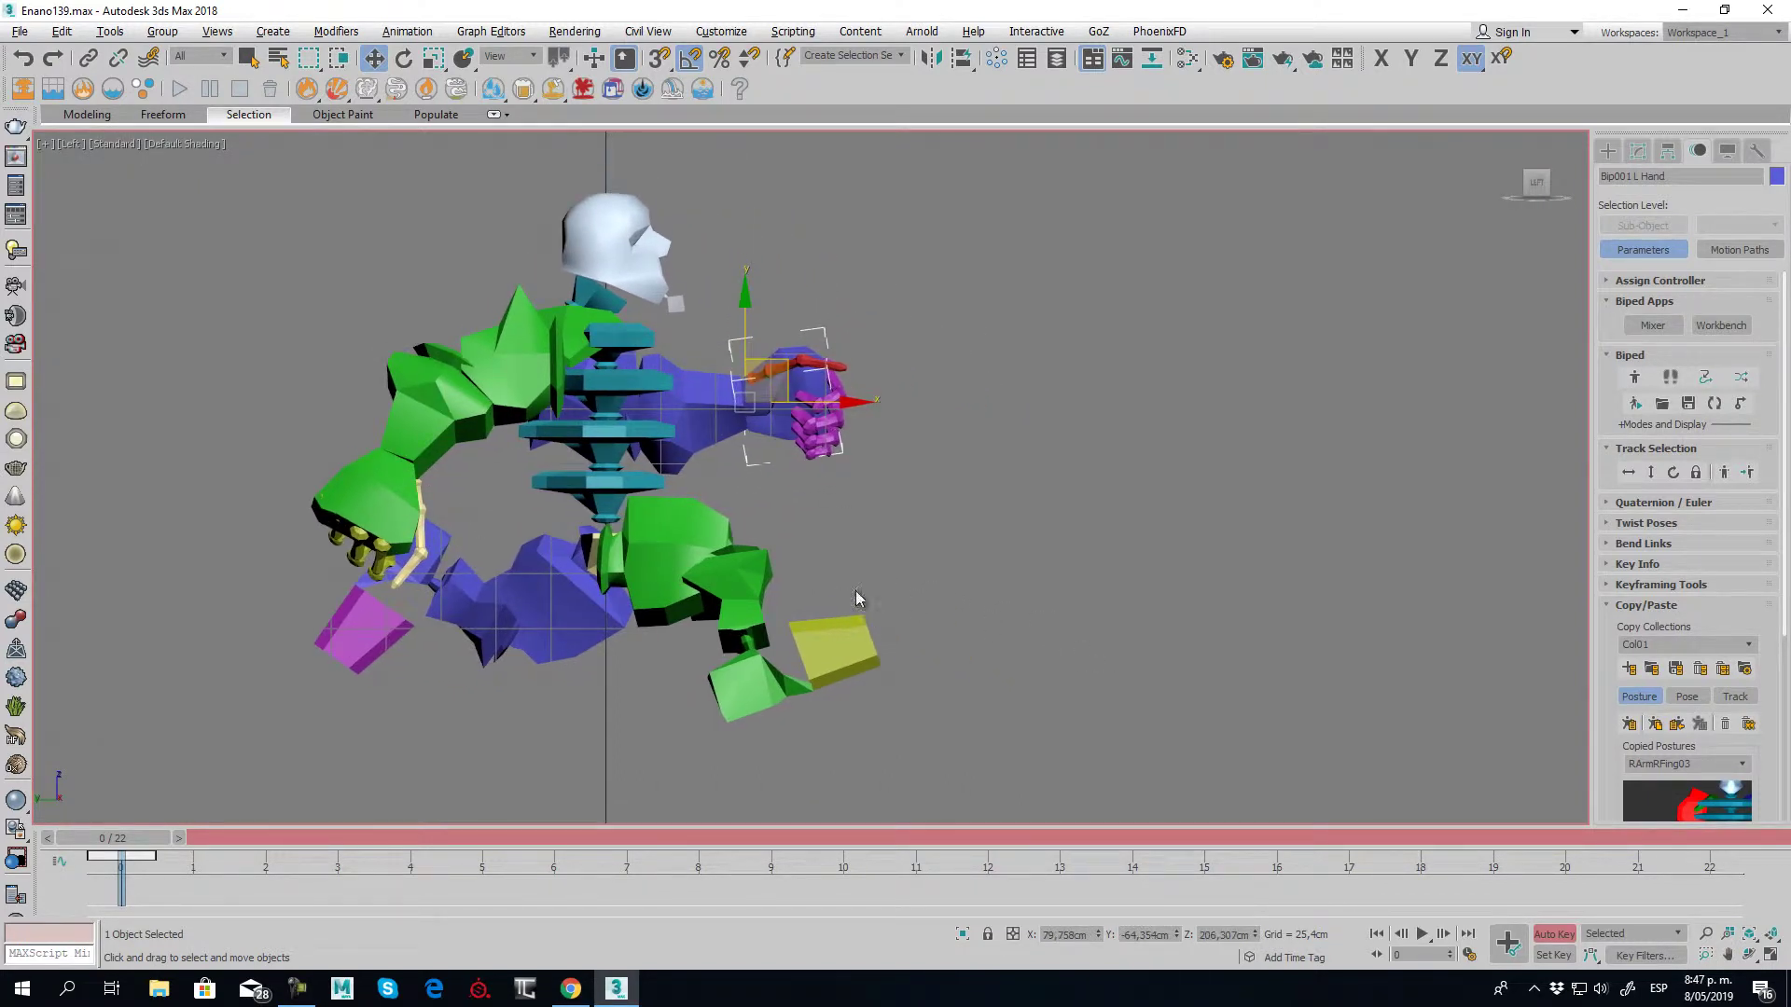
drag(788, 367, 779, 338)
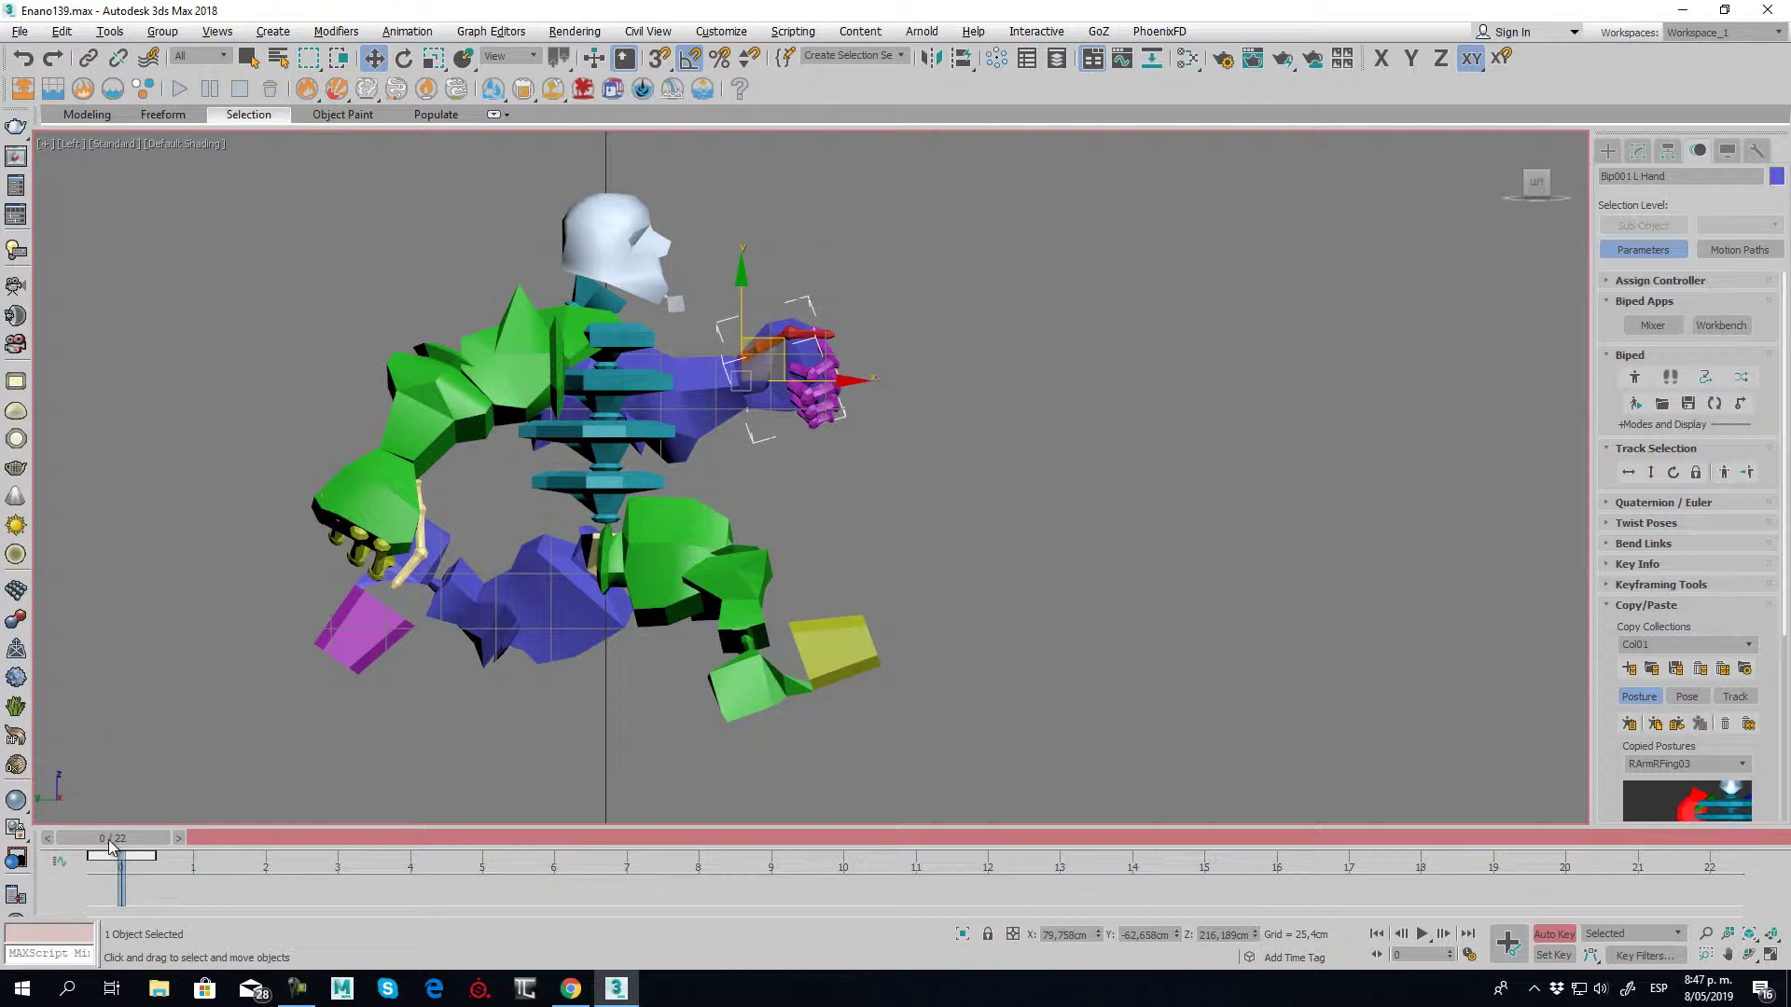
drag(113, 842, 914, 837)
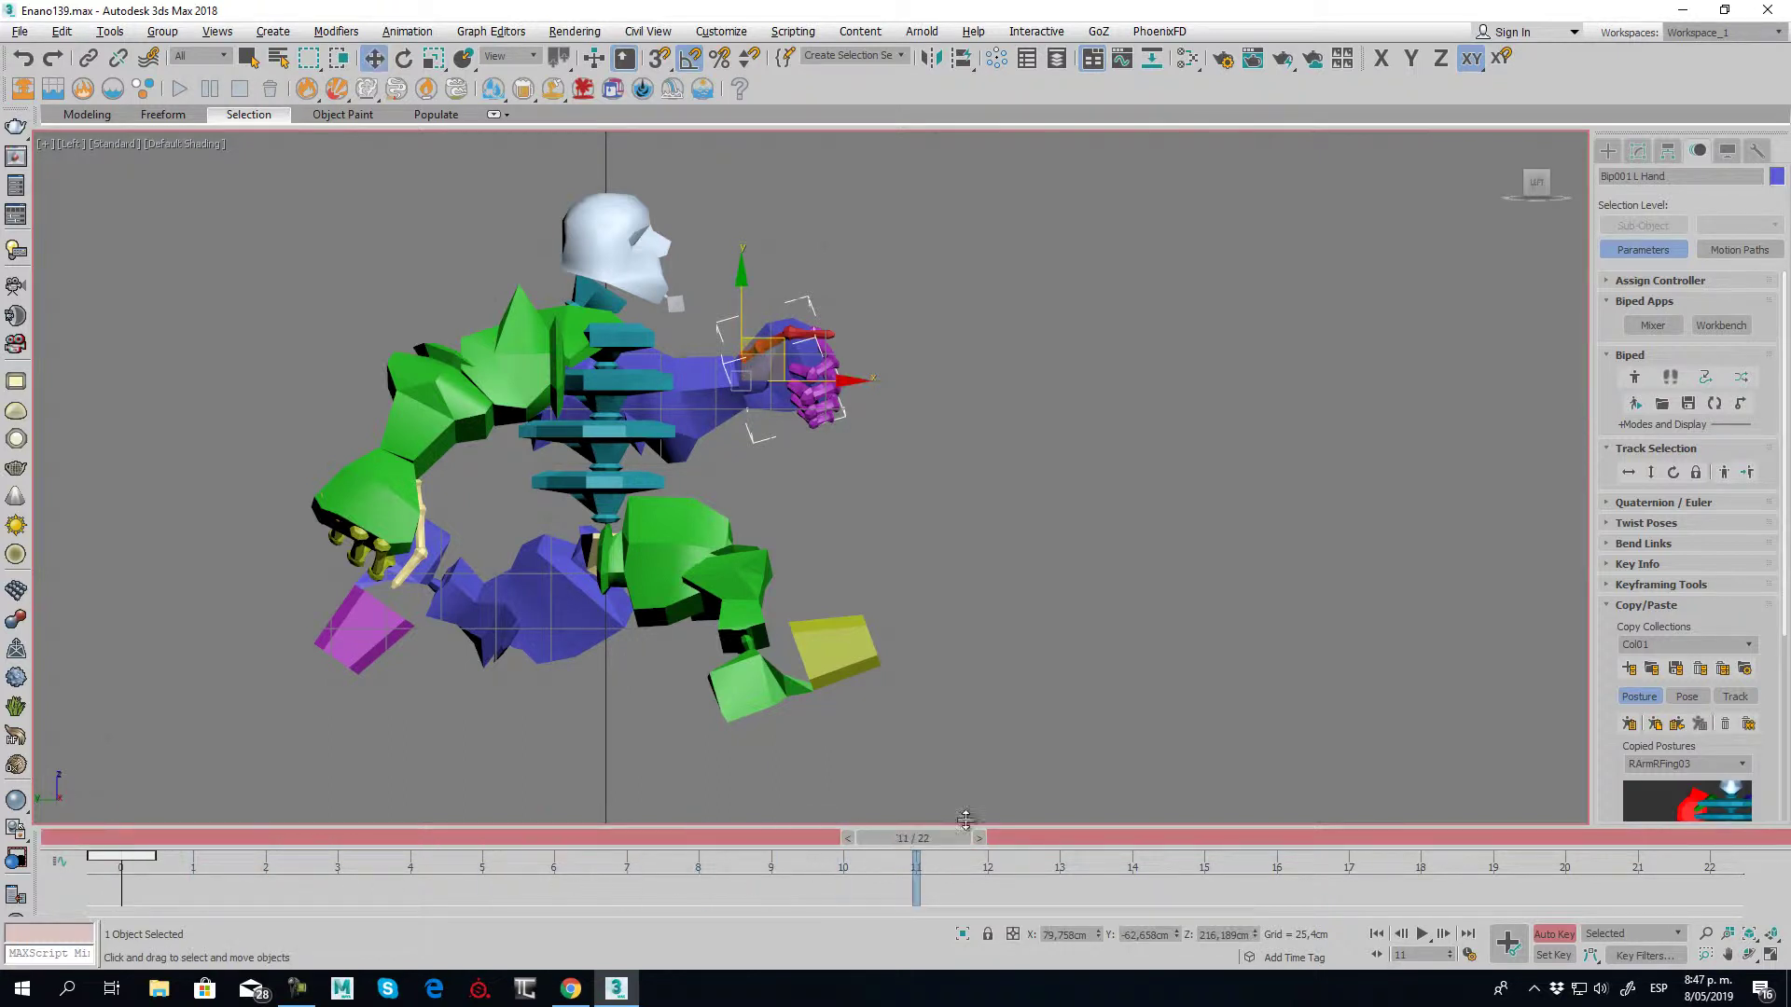
Copy the whole biped pose and paste it opposite at frame 11
click(1687, 697)
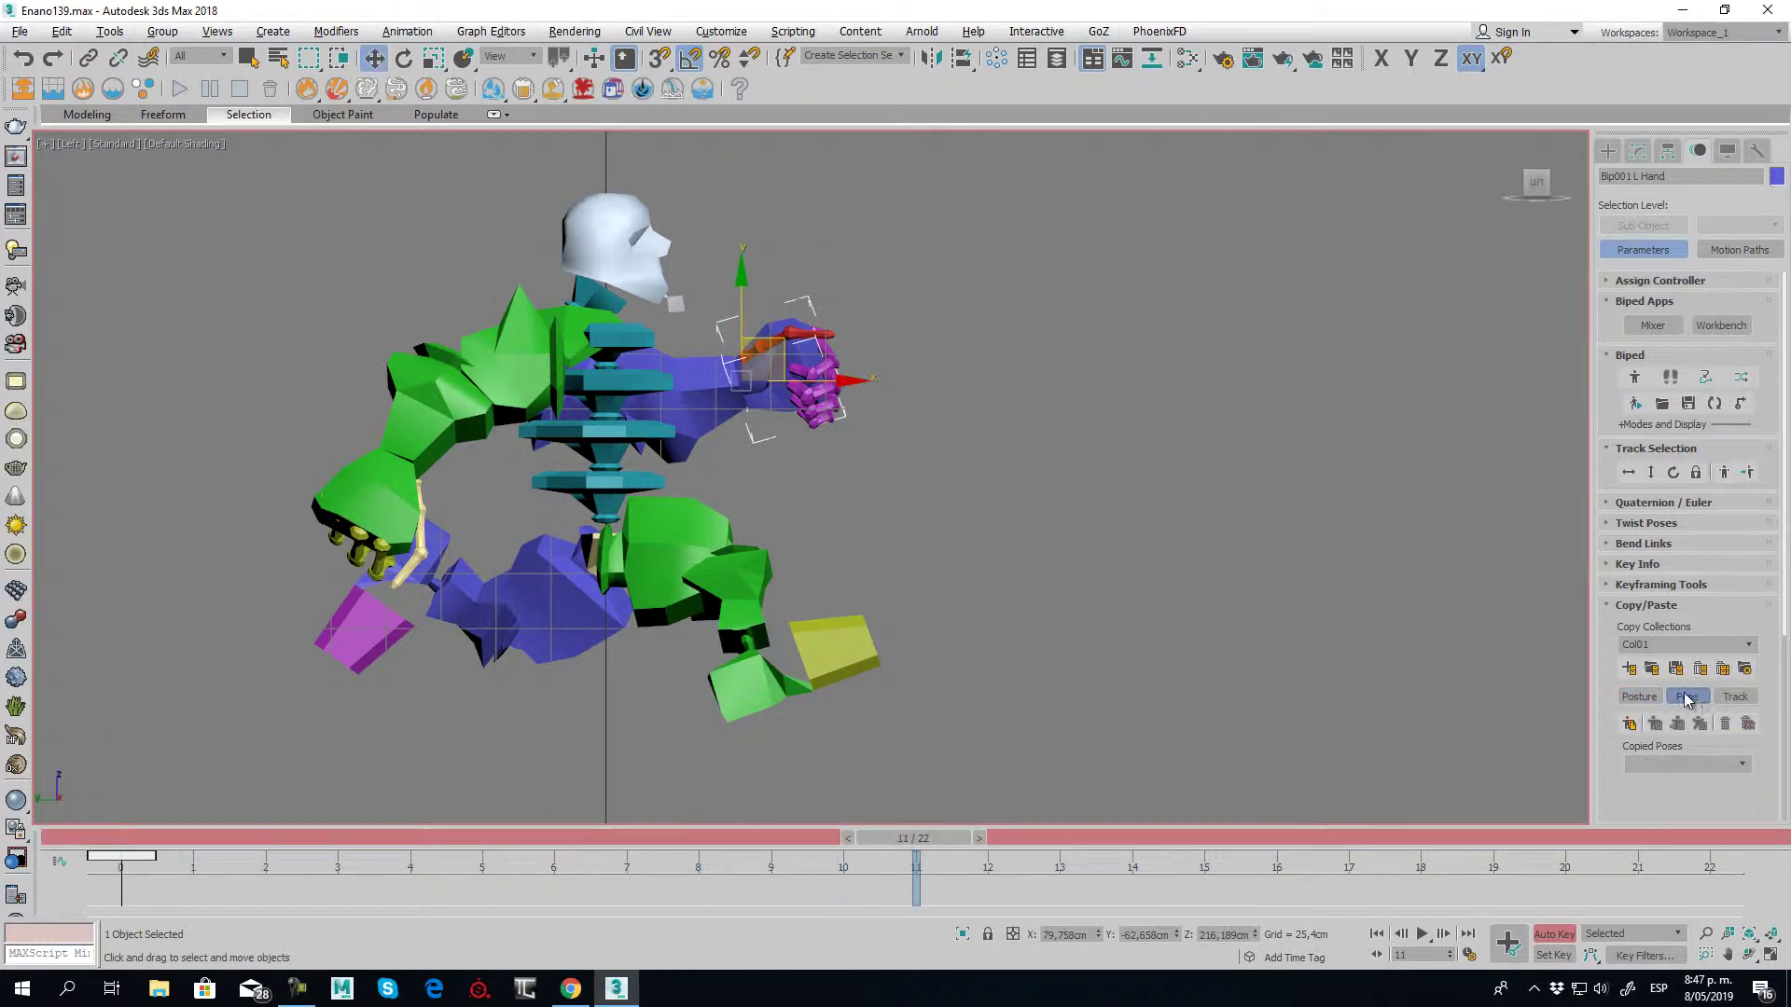
click(1631, 725)
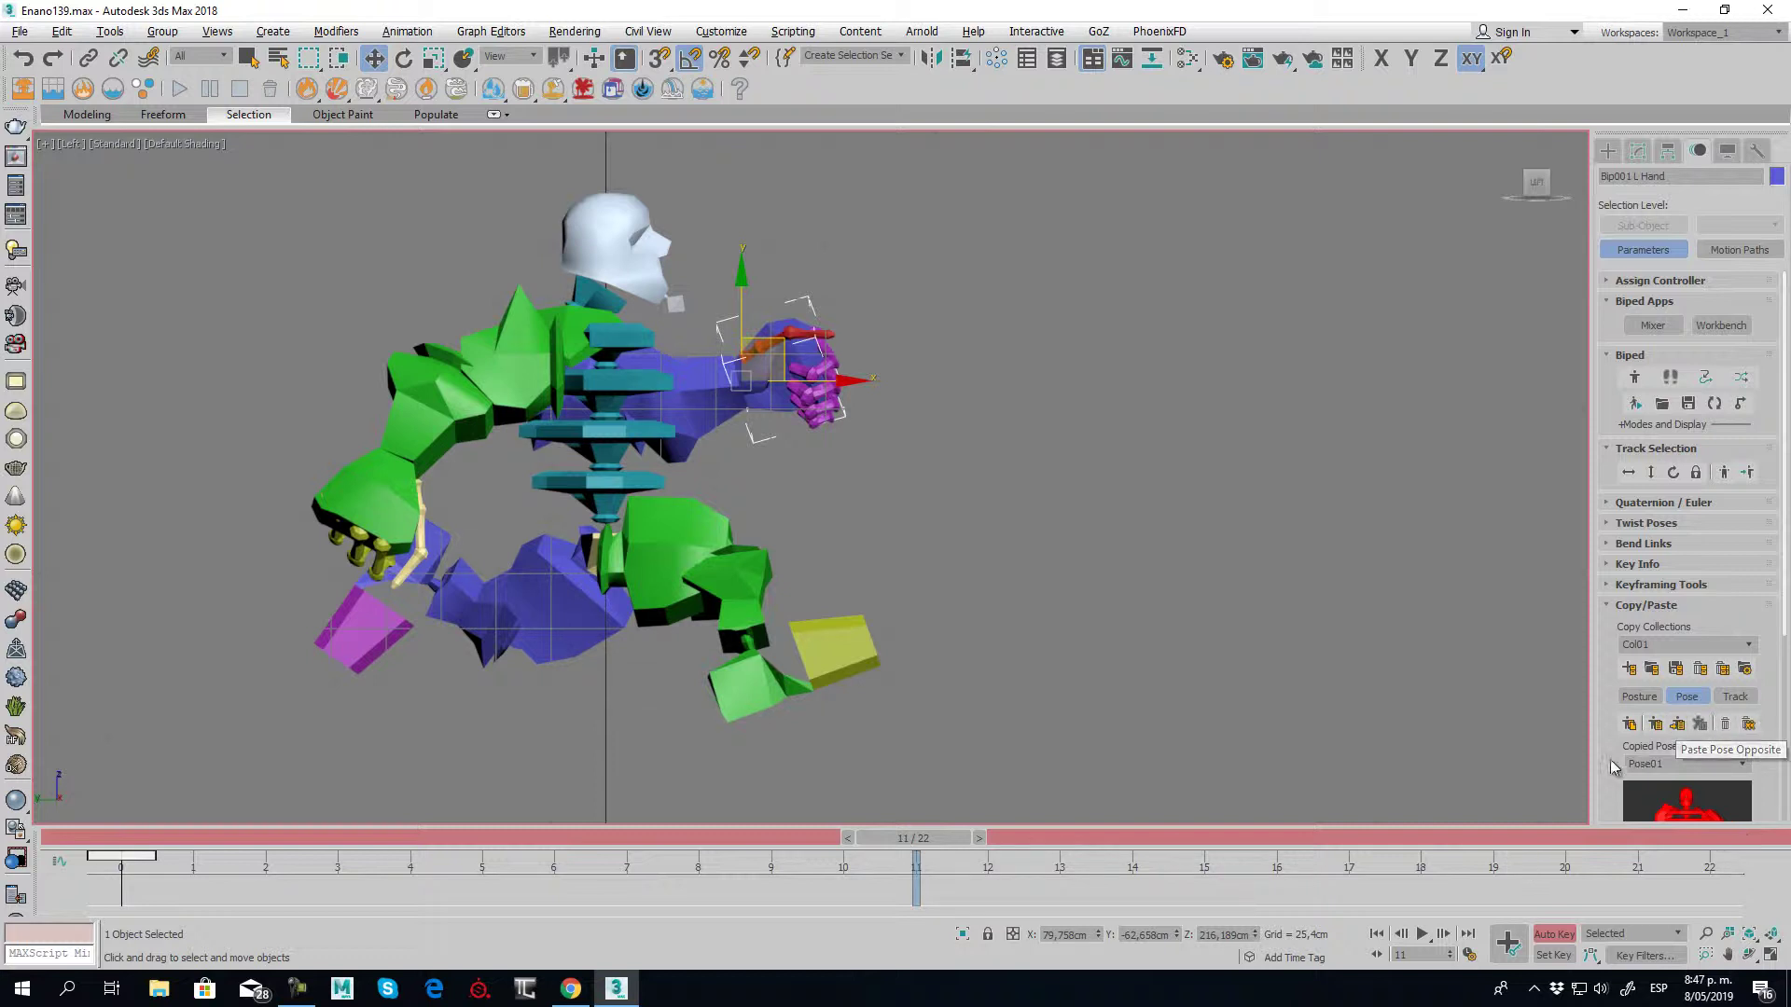
drag(1617, 747, 1617, 480)
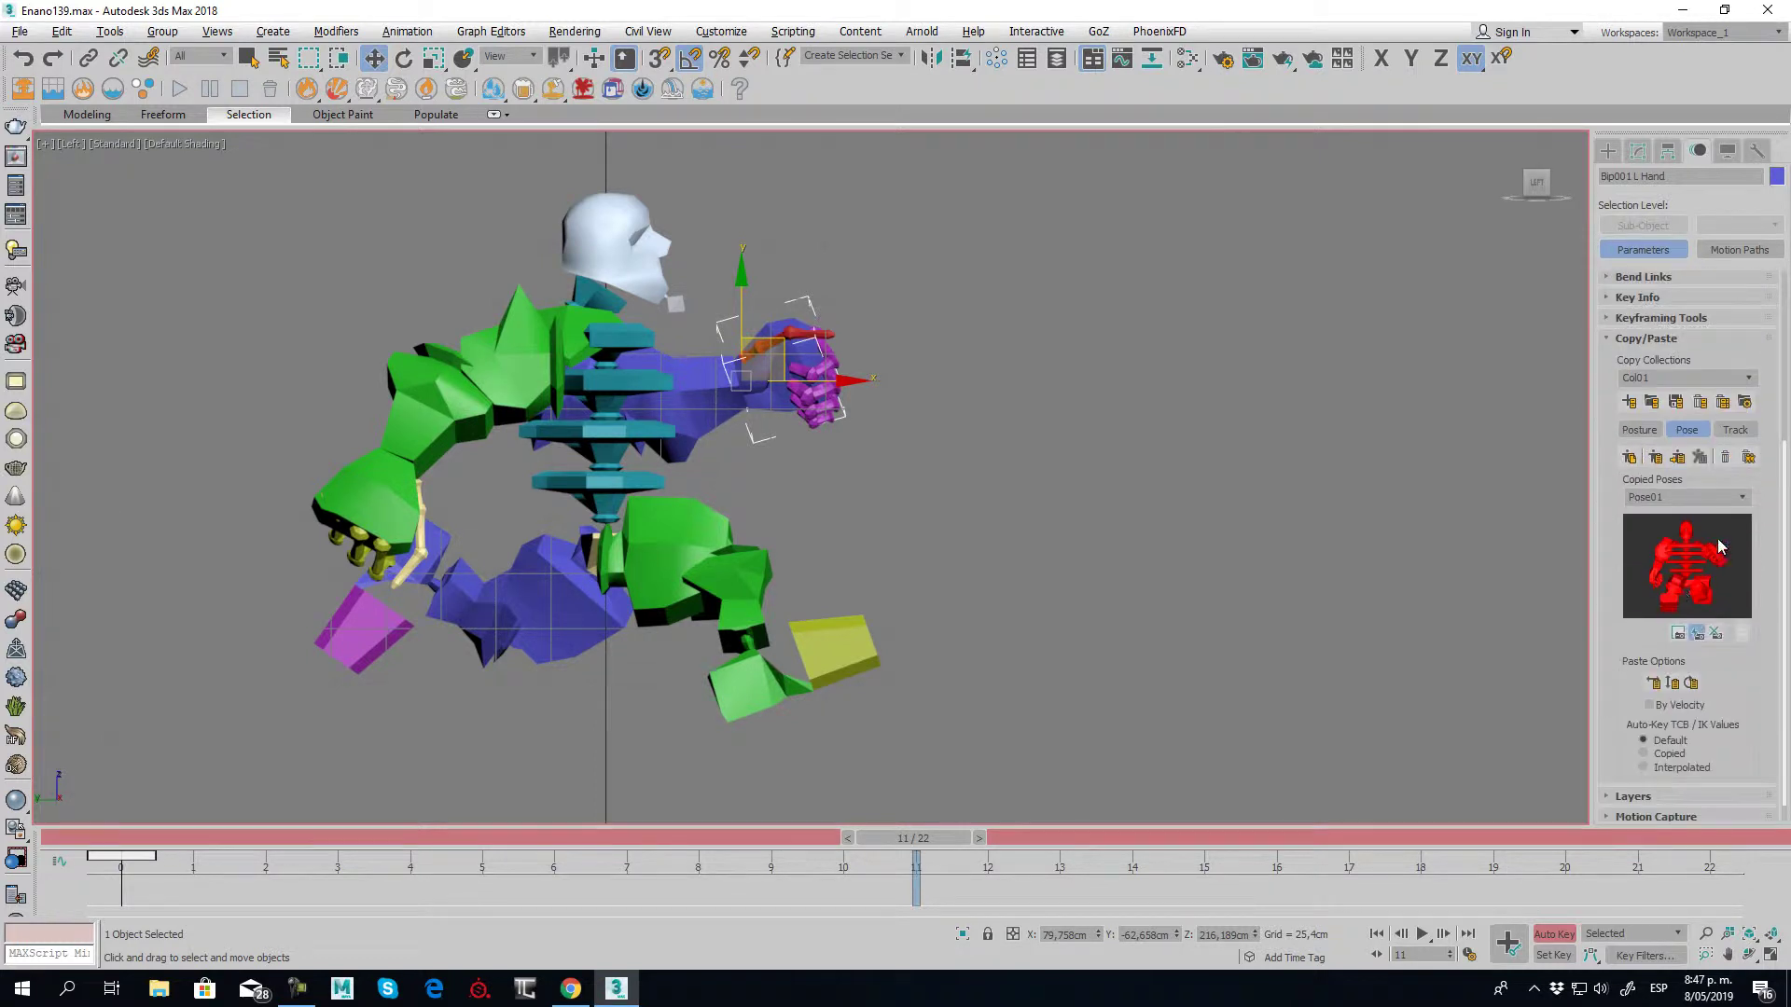
click(1679, 458)
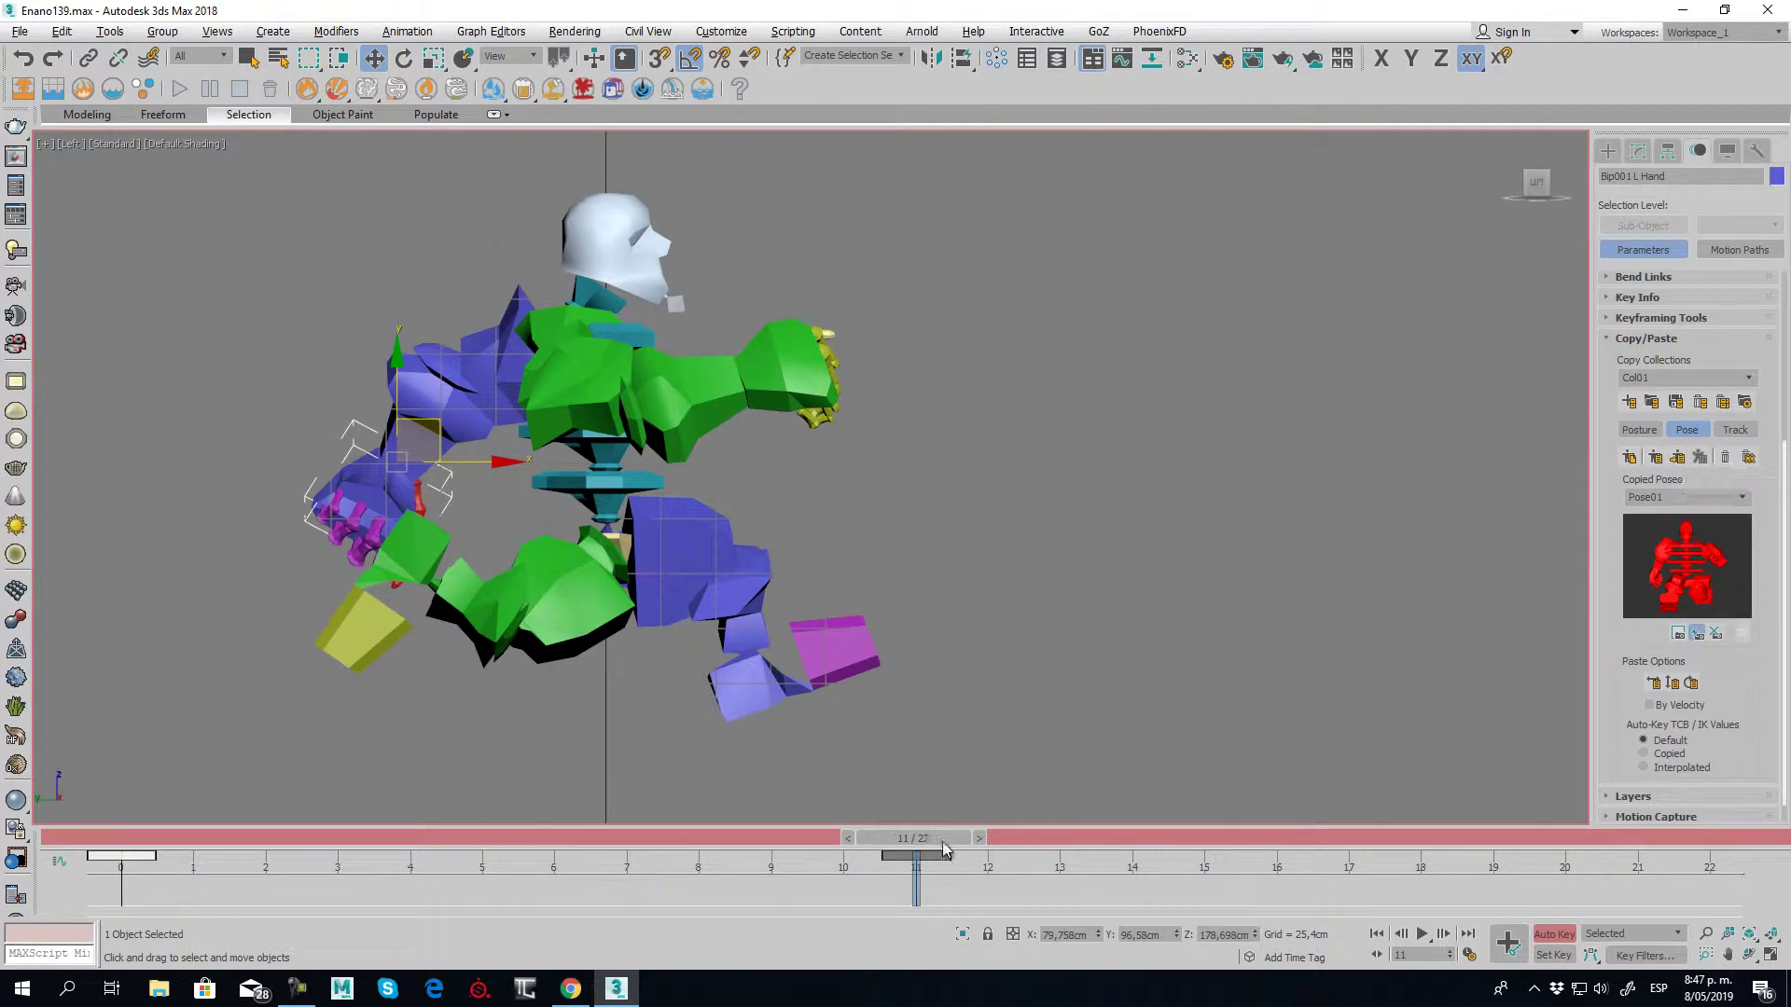
Paste the original pose at frame 22 and play the cycle from frame 0
drag(926, 840, 1710, 838)
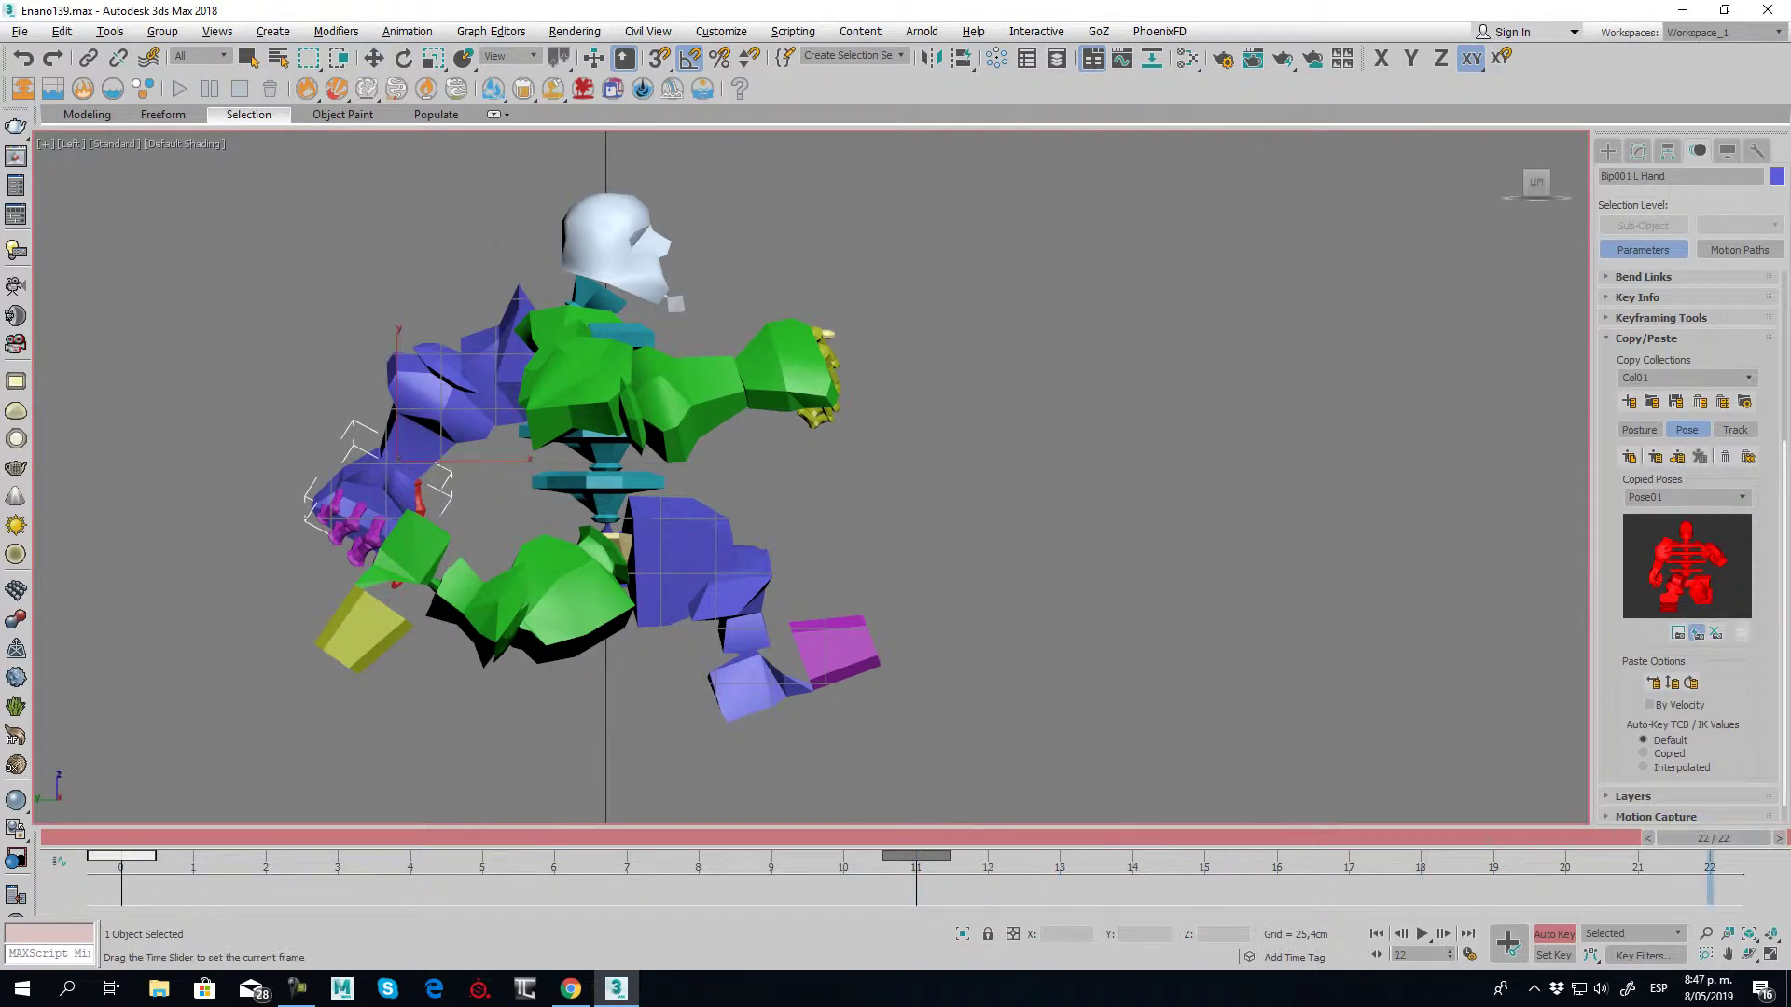
click(1655, 459)
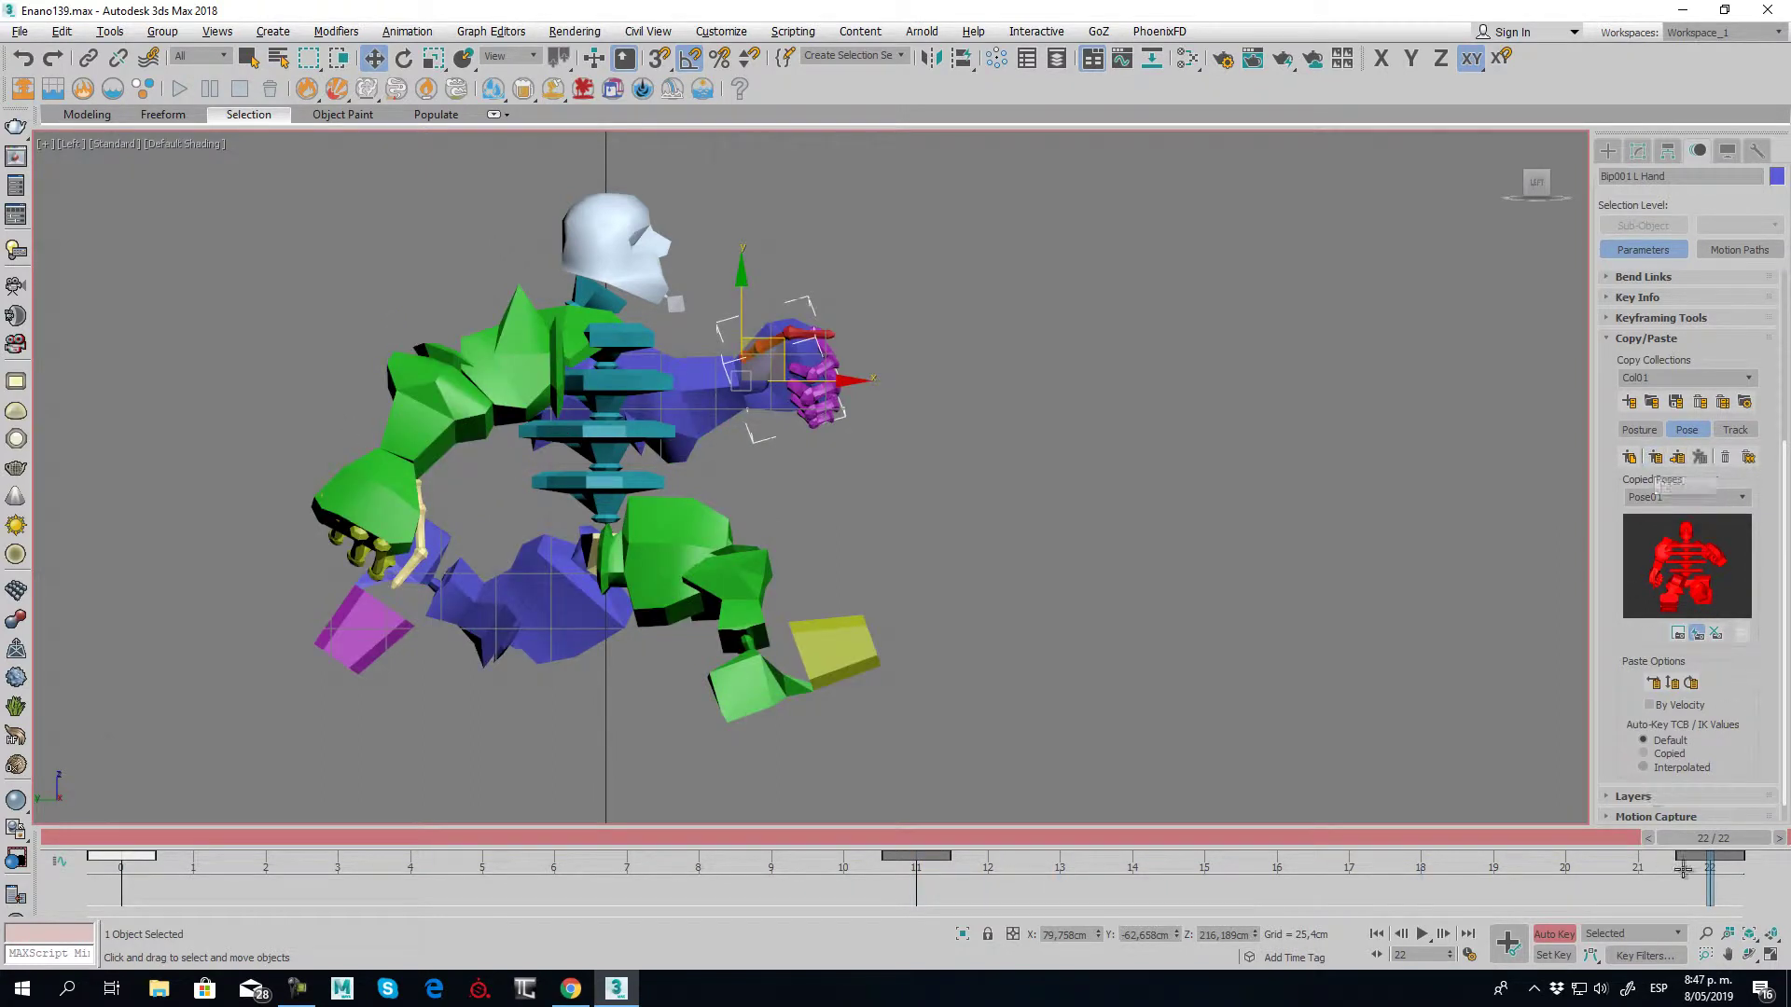
drag(1706, 835, 112, 838)
key(w)
key(slash)
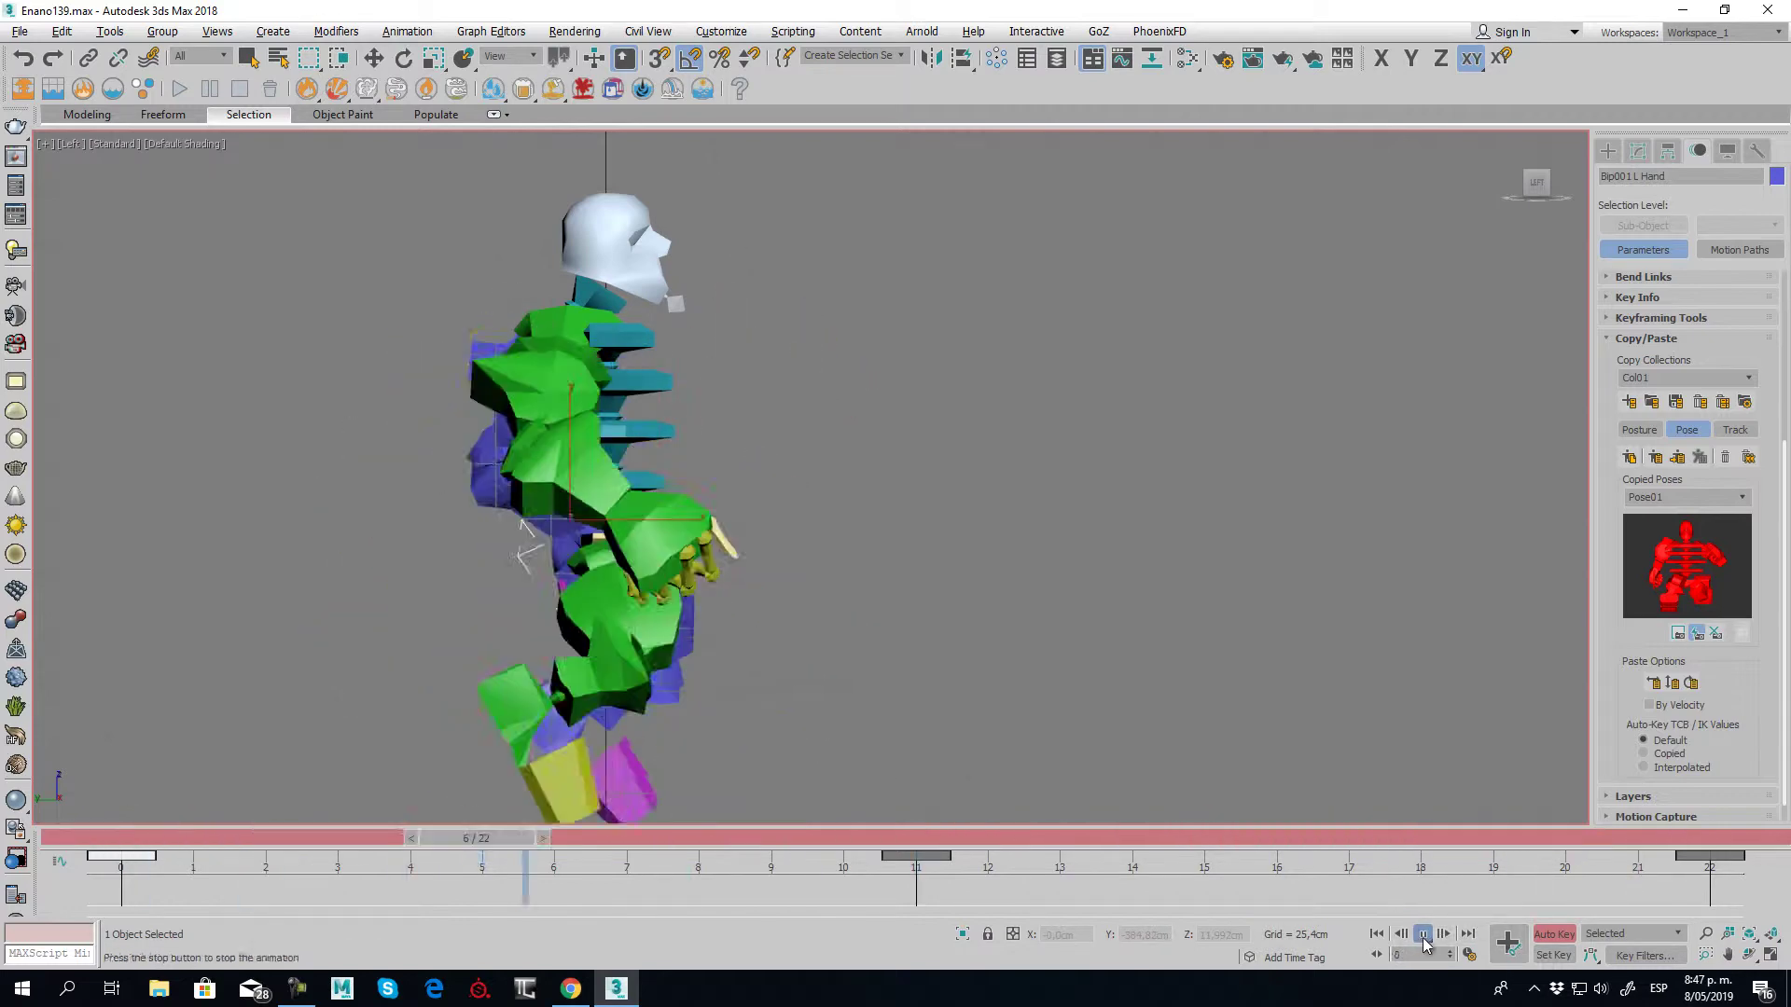
At frame 5, lower the right foot and shift it slightly sideways
key(slash)
drag(580, 837, 532, 826)
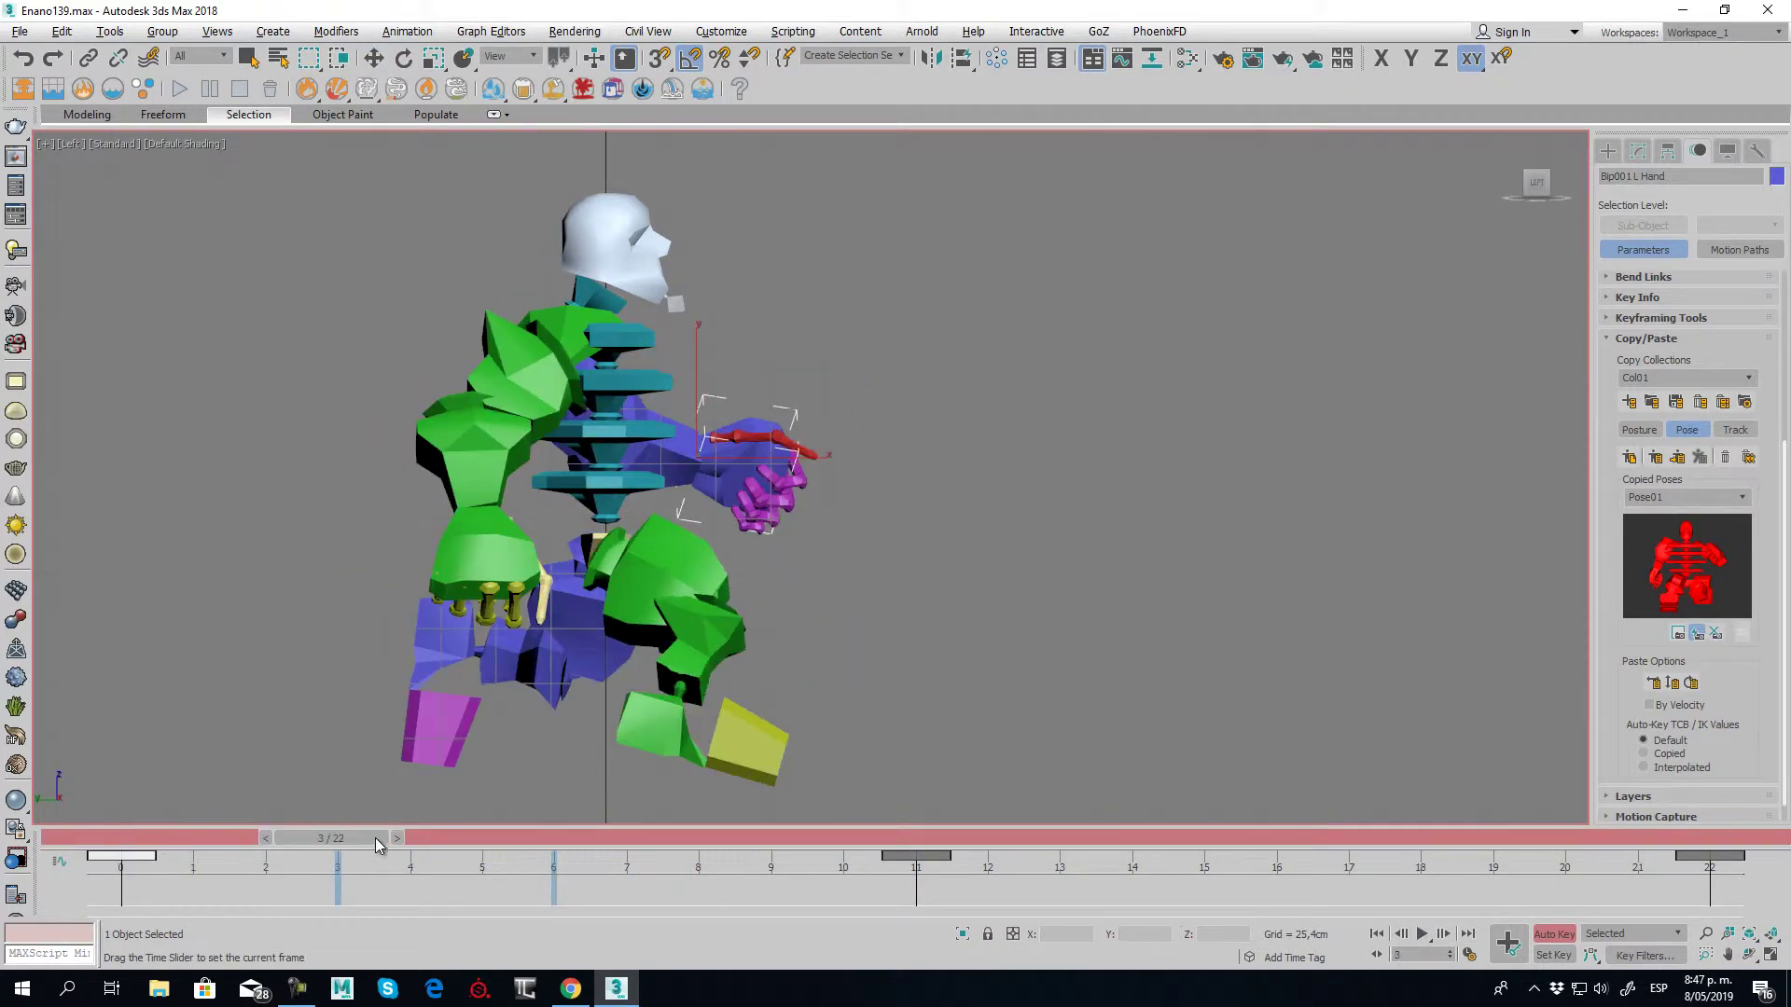
key(w)
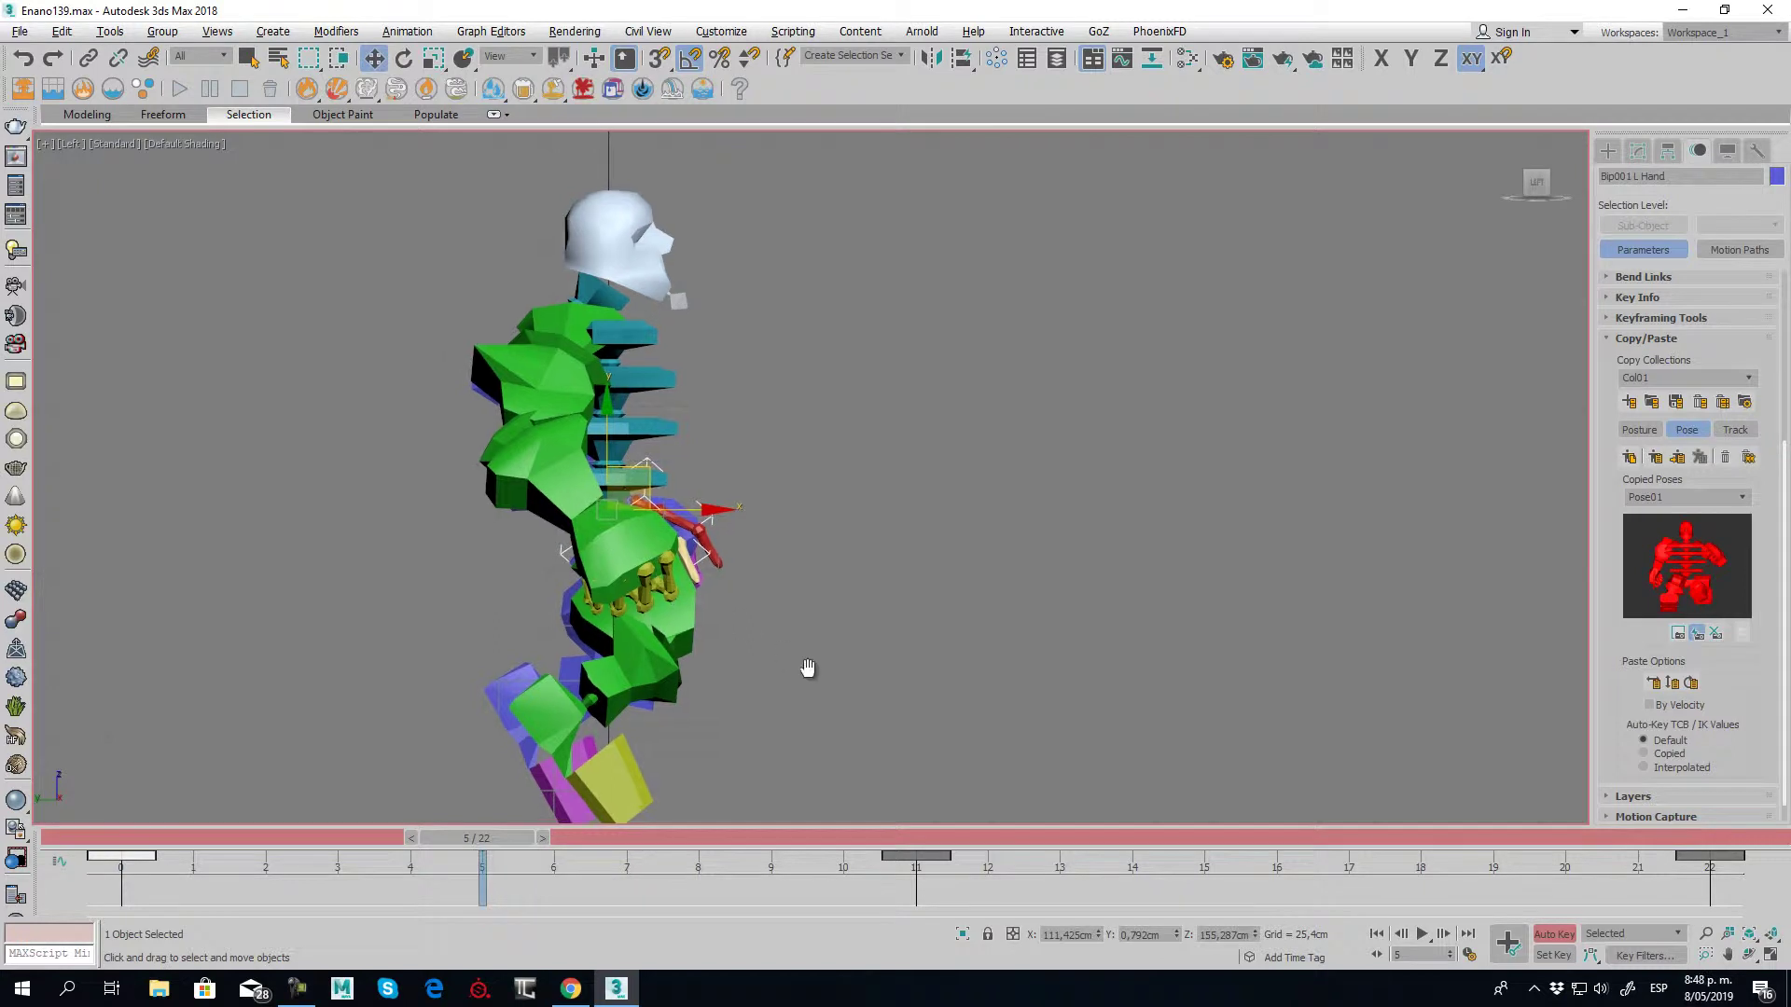
middle_drag(672, 712, 821, 530)
click(700, 541)
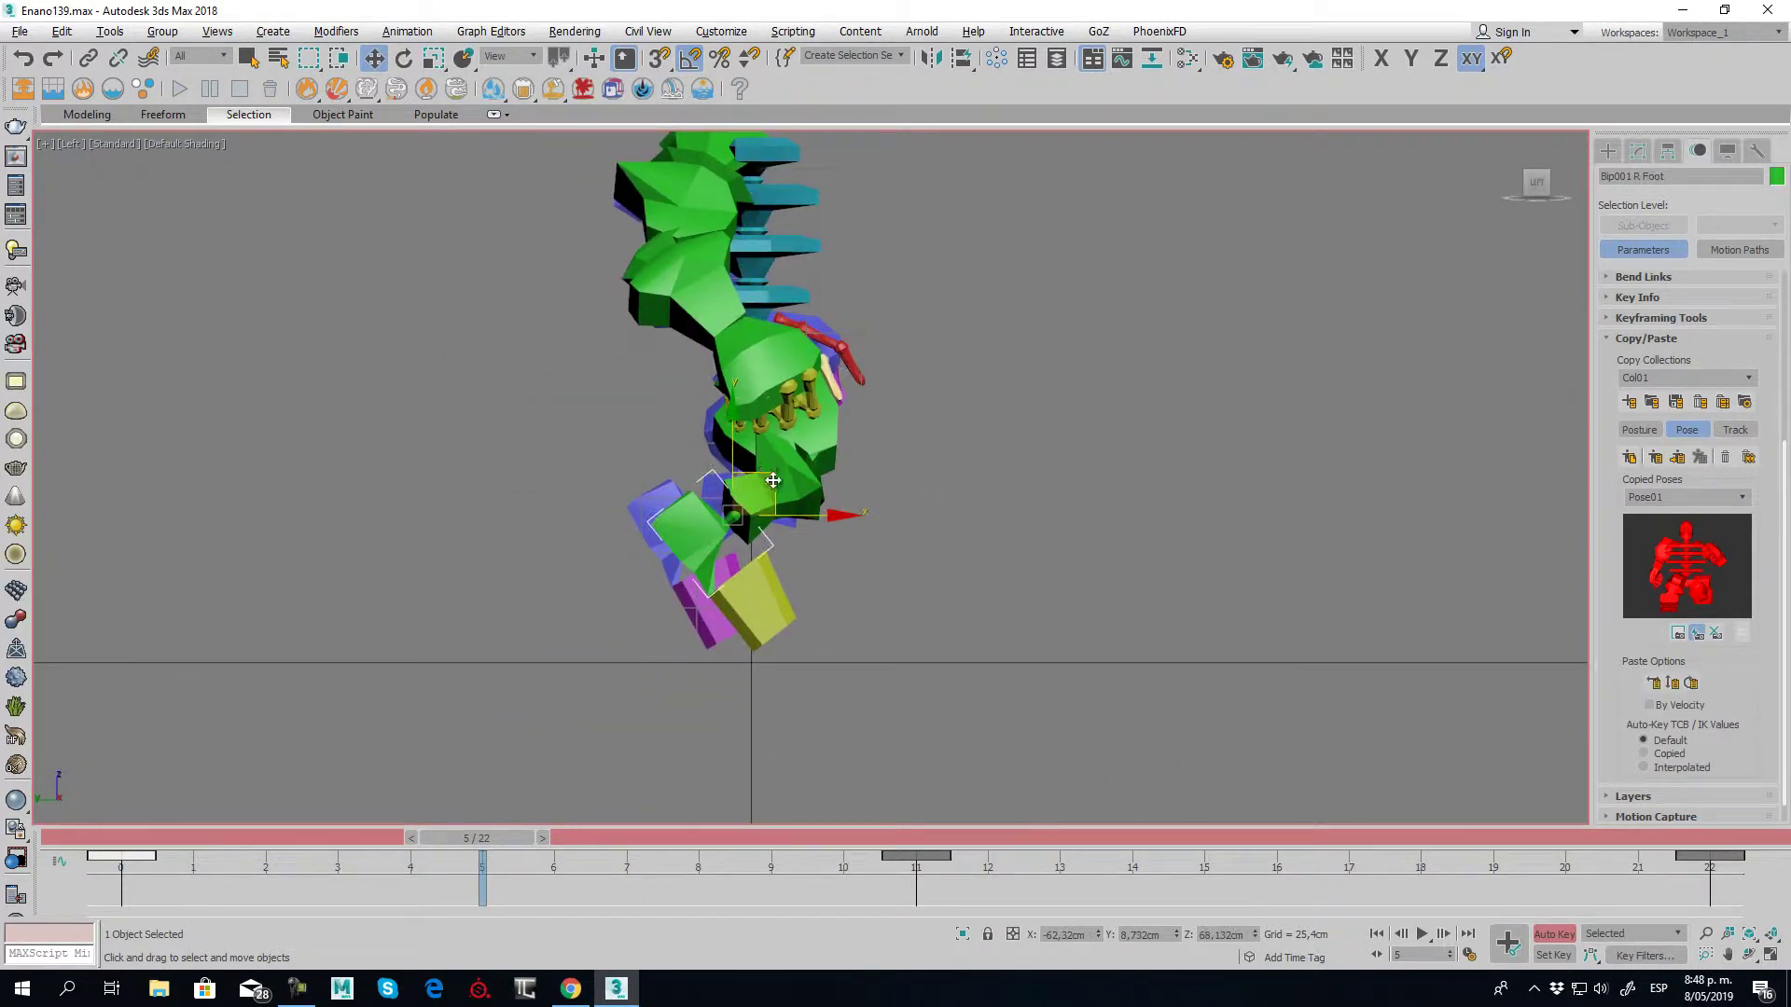
drag(733, 481, 749, 477)
key(e)
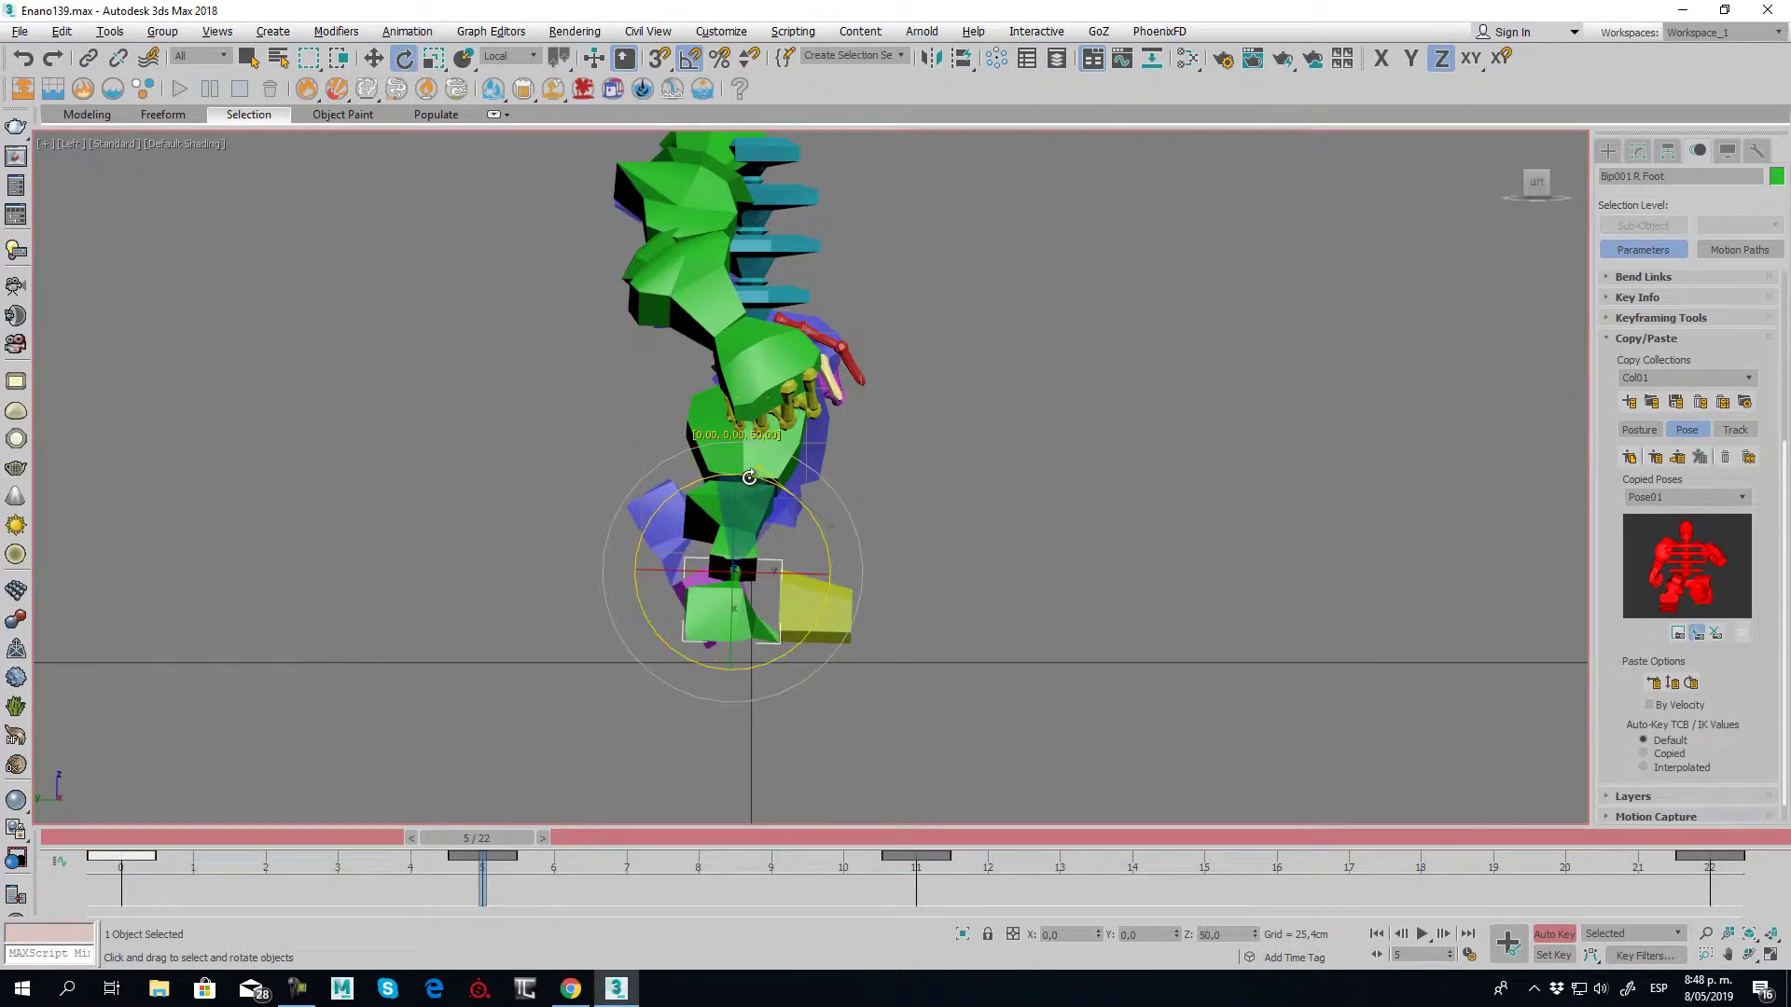
key(w)
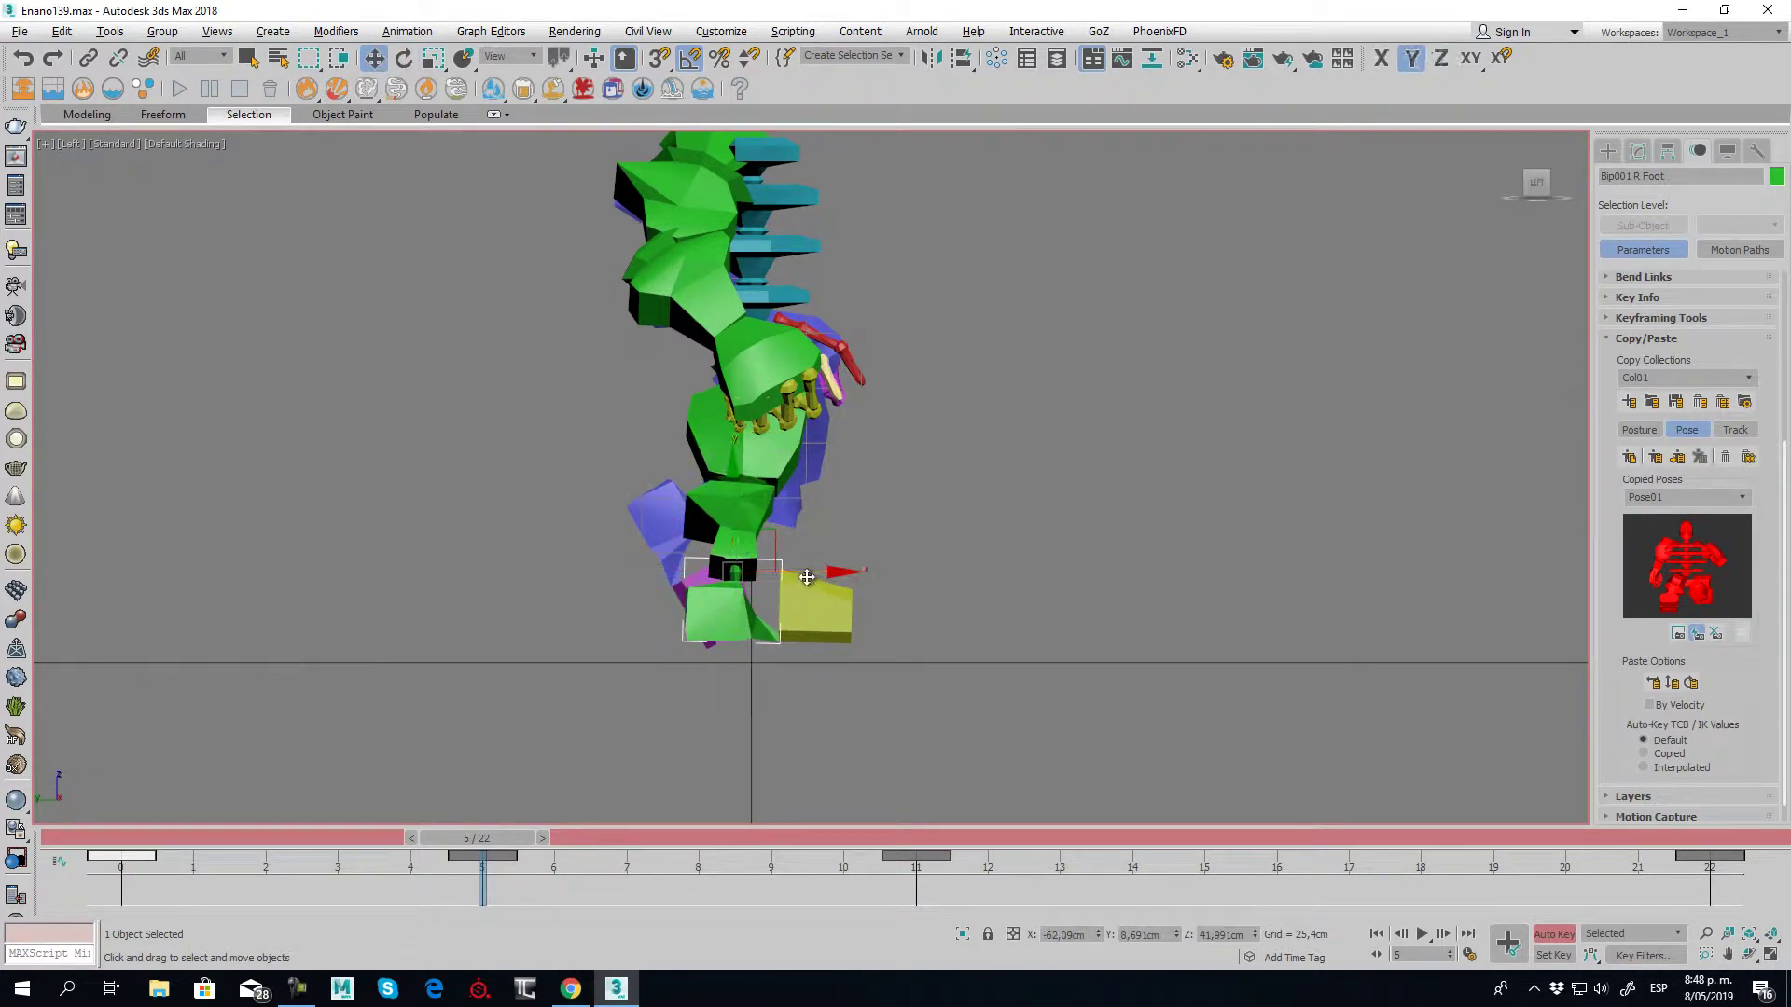
drag(806, 578, 829, 575)
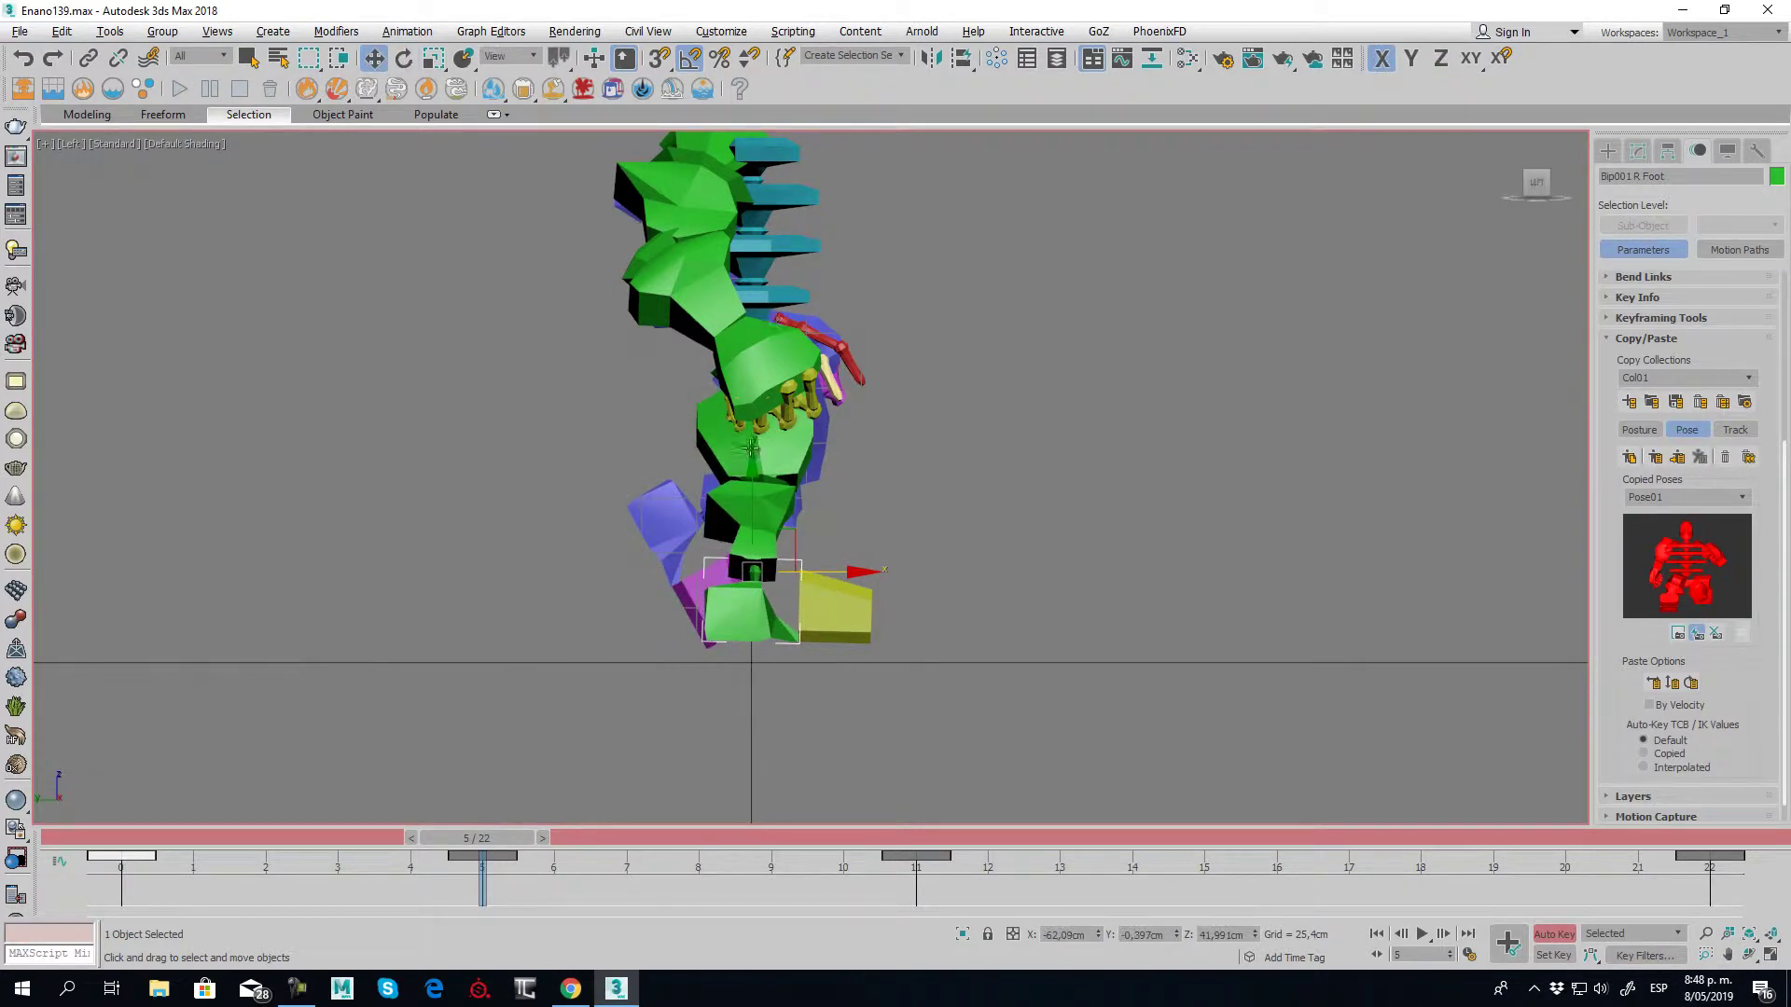
Raise the left foot and tilt it to a new angle
click(665, 553)
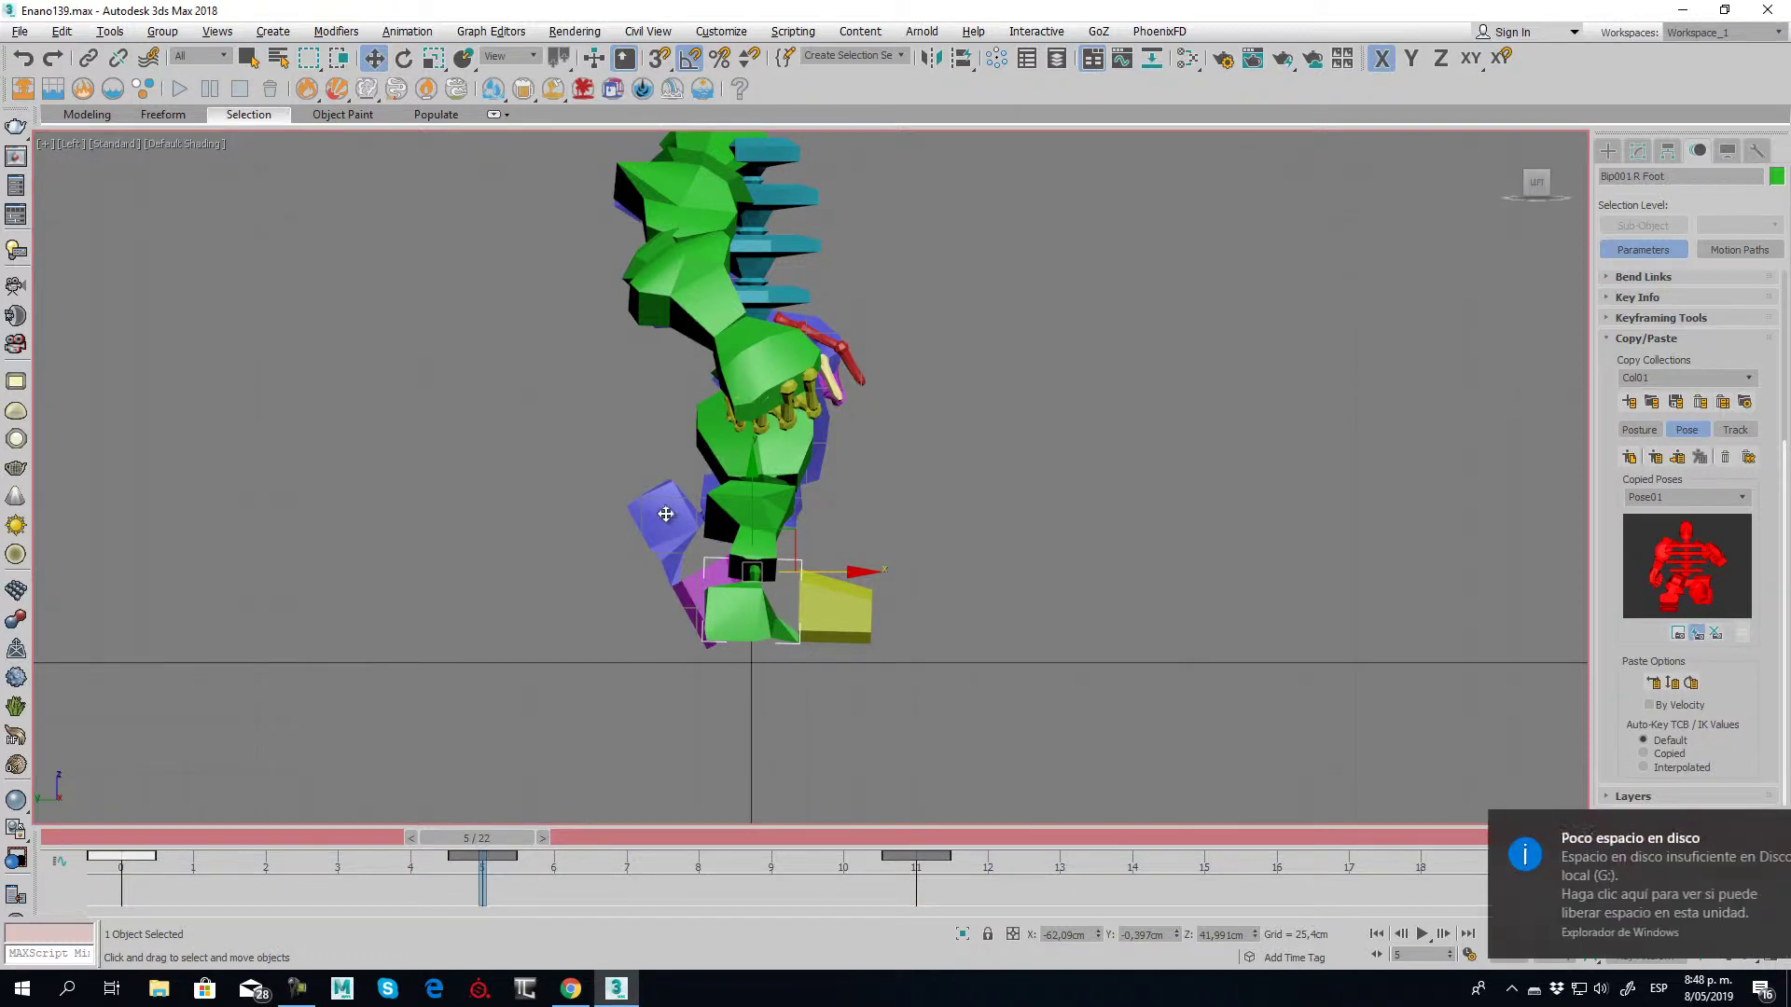
drag(708, 442, 708, 407)
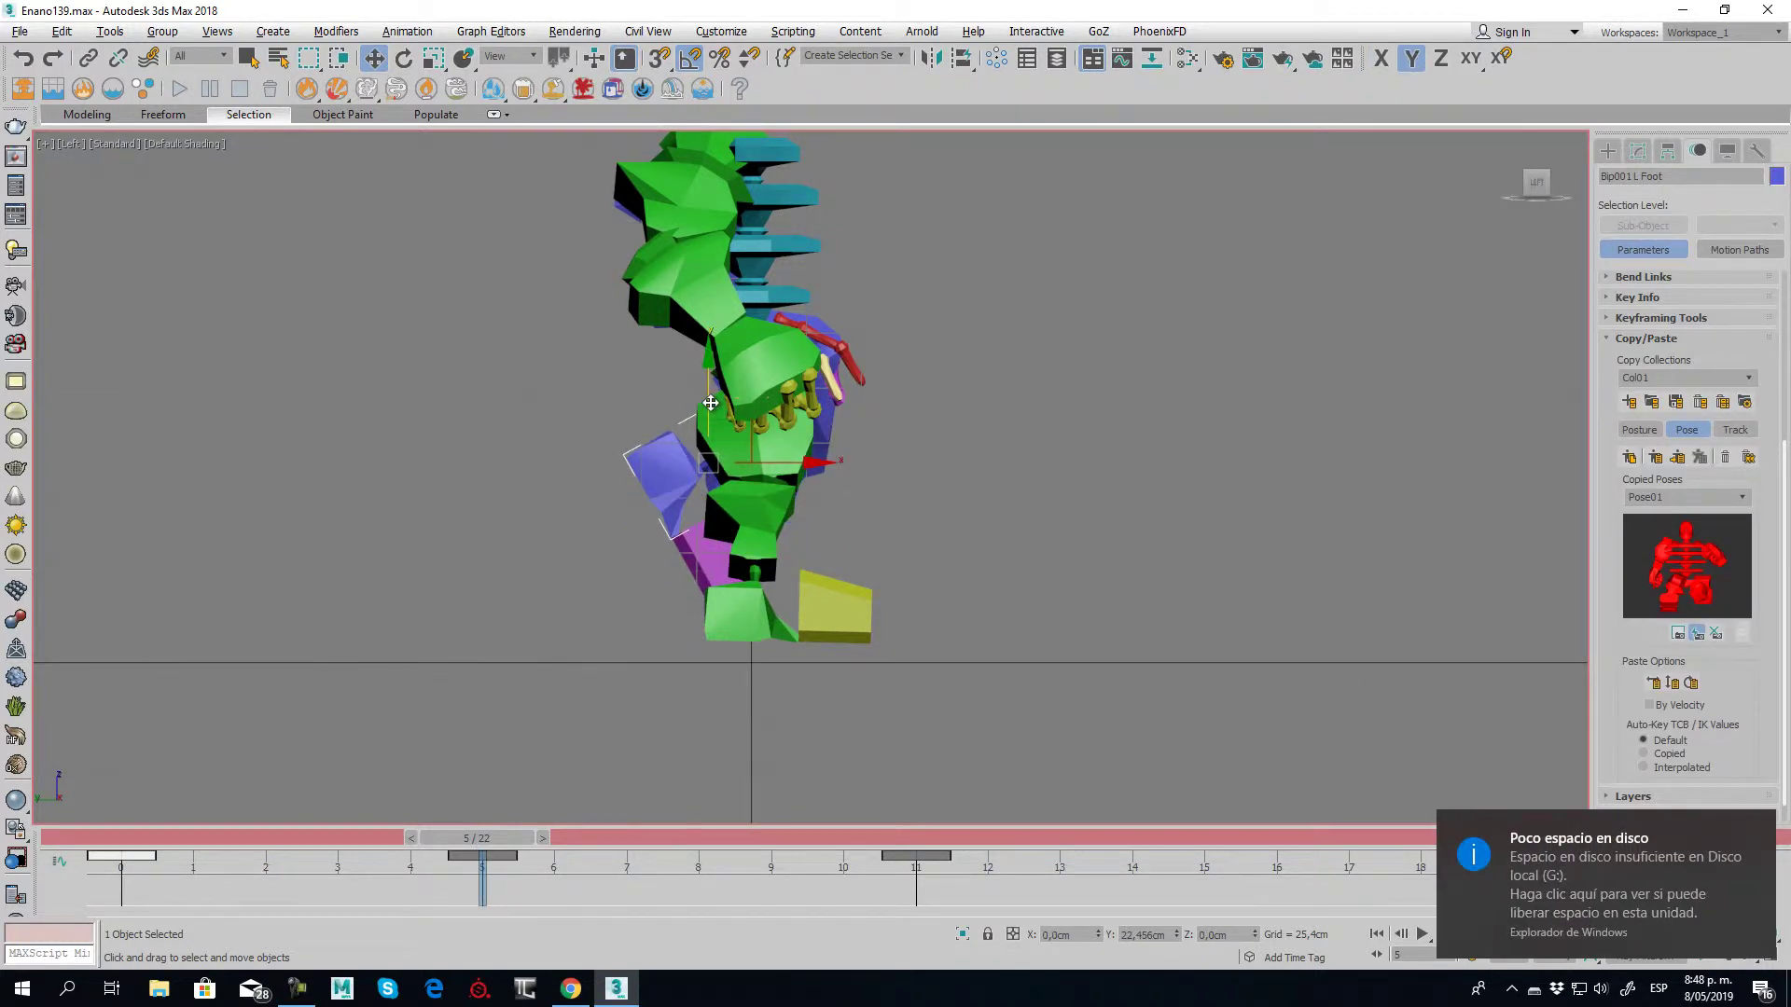
key(e)
drag(806, 445, 710, 389)
key(w)
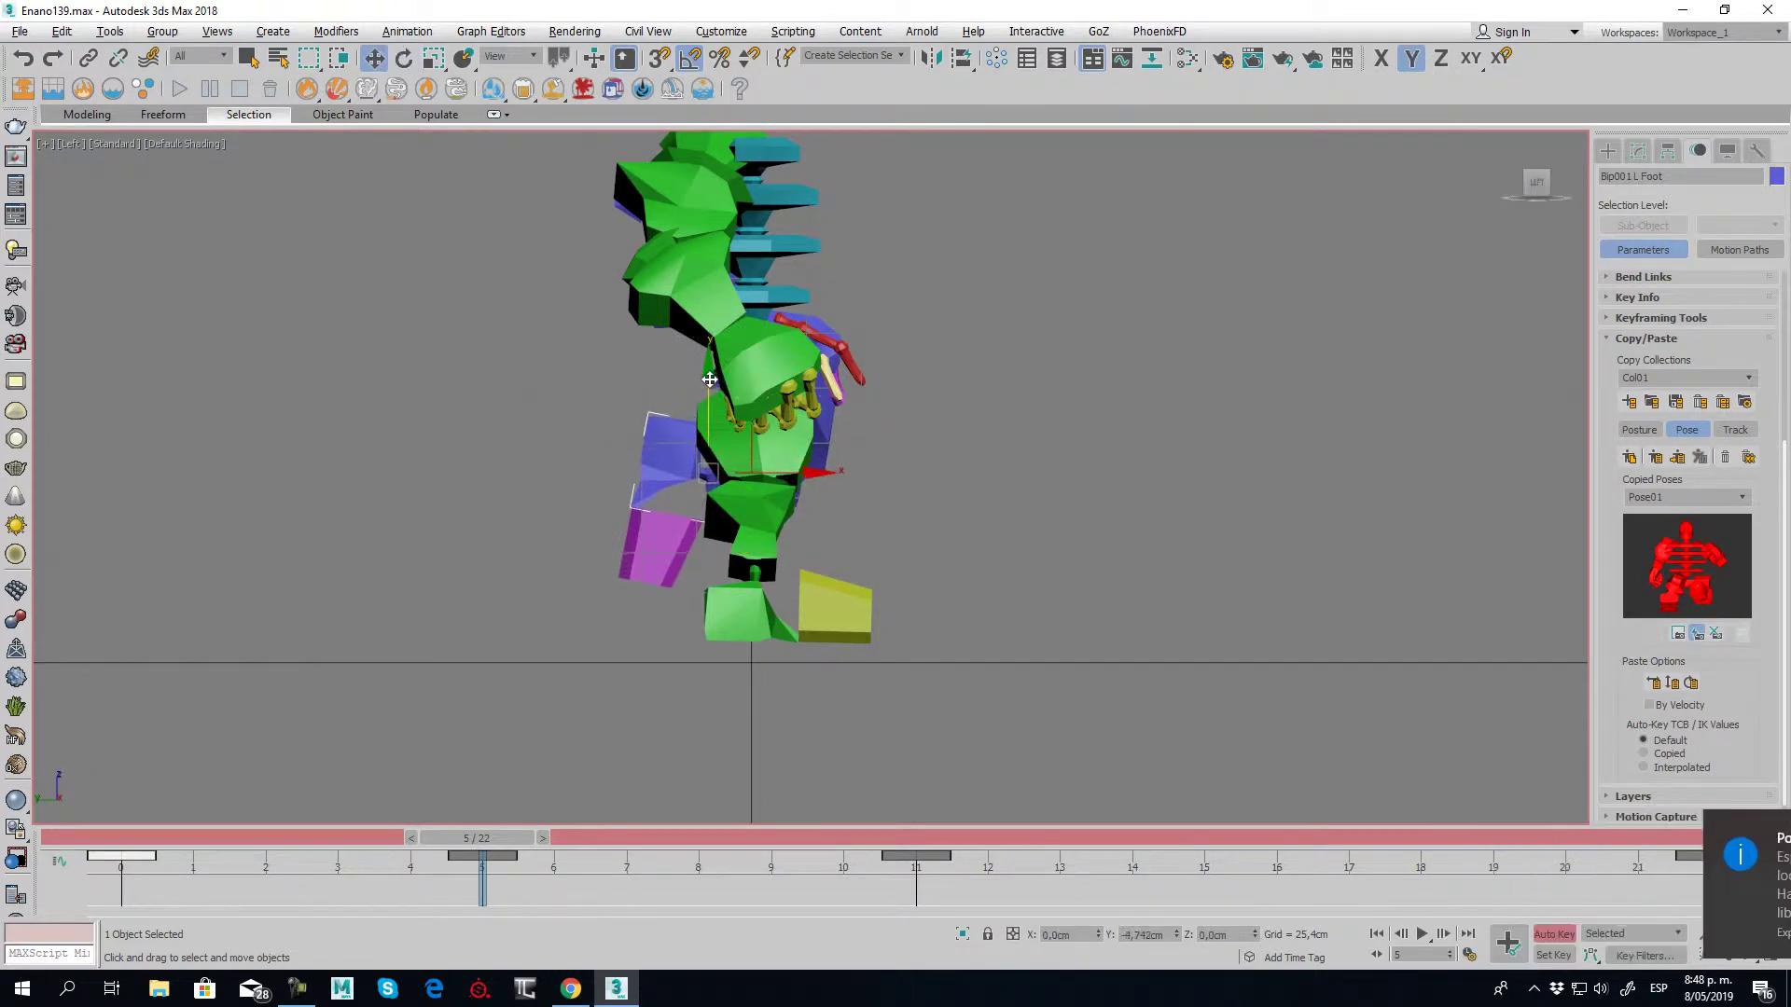
Lower the Bip001 body slightly at frame 5 using Body Vertical
click(747, 612)
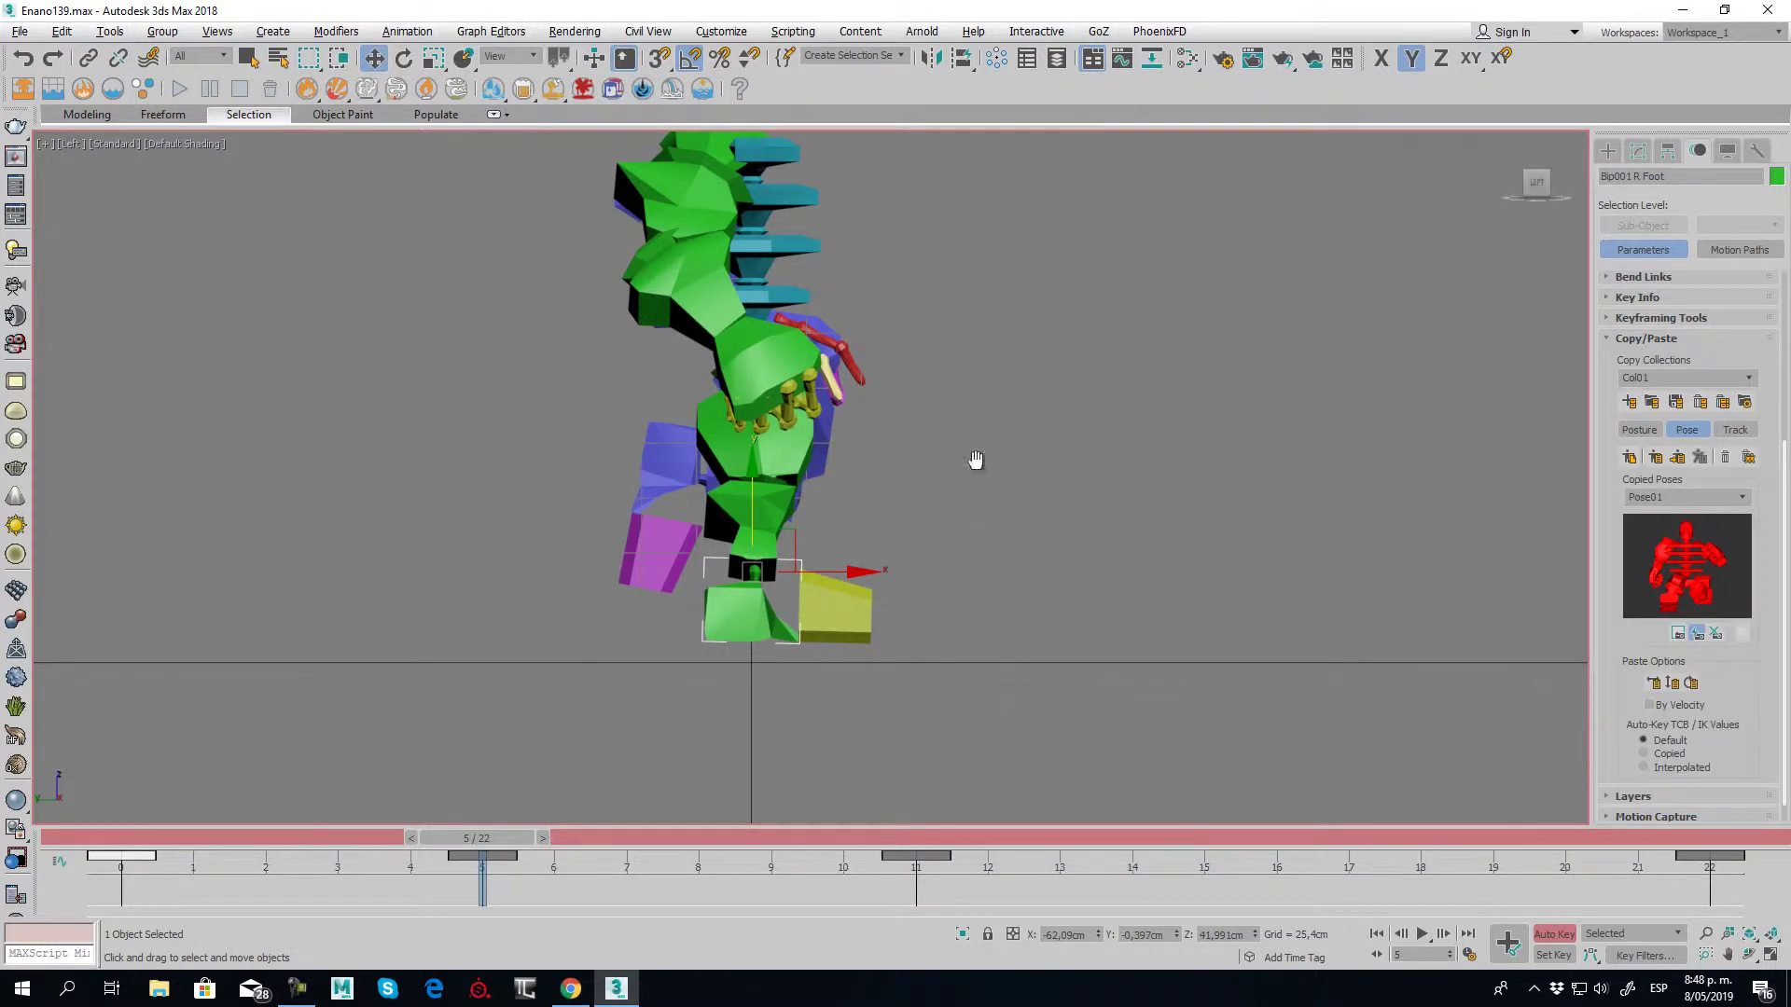
scroll(956, 536, up, 2)
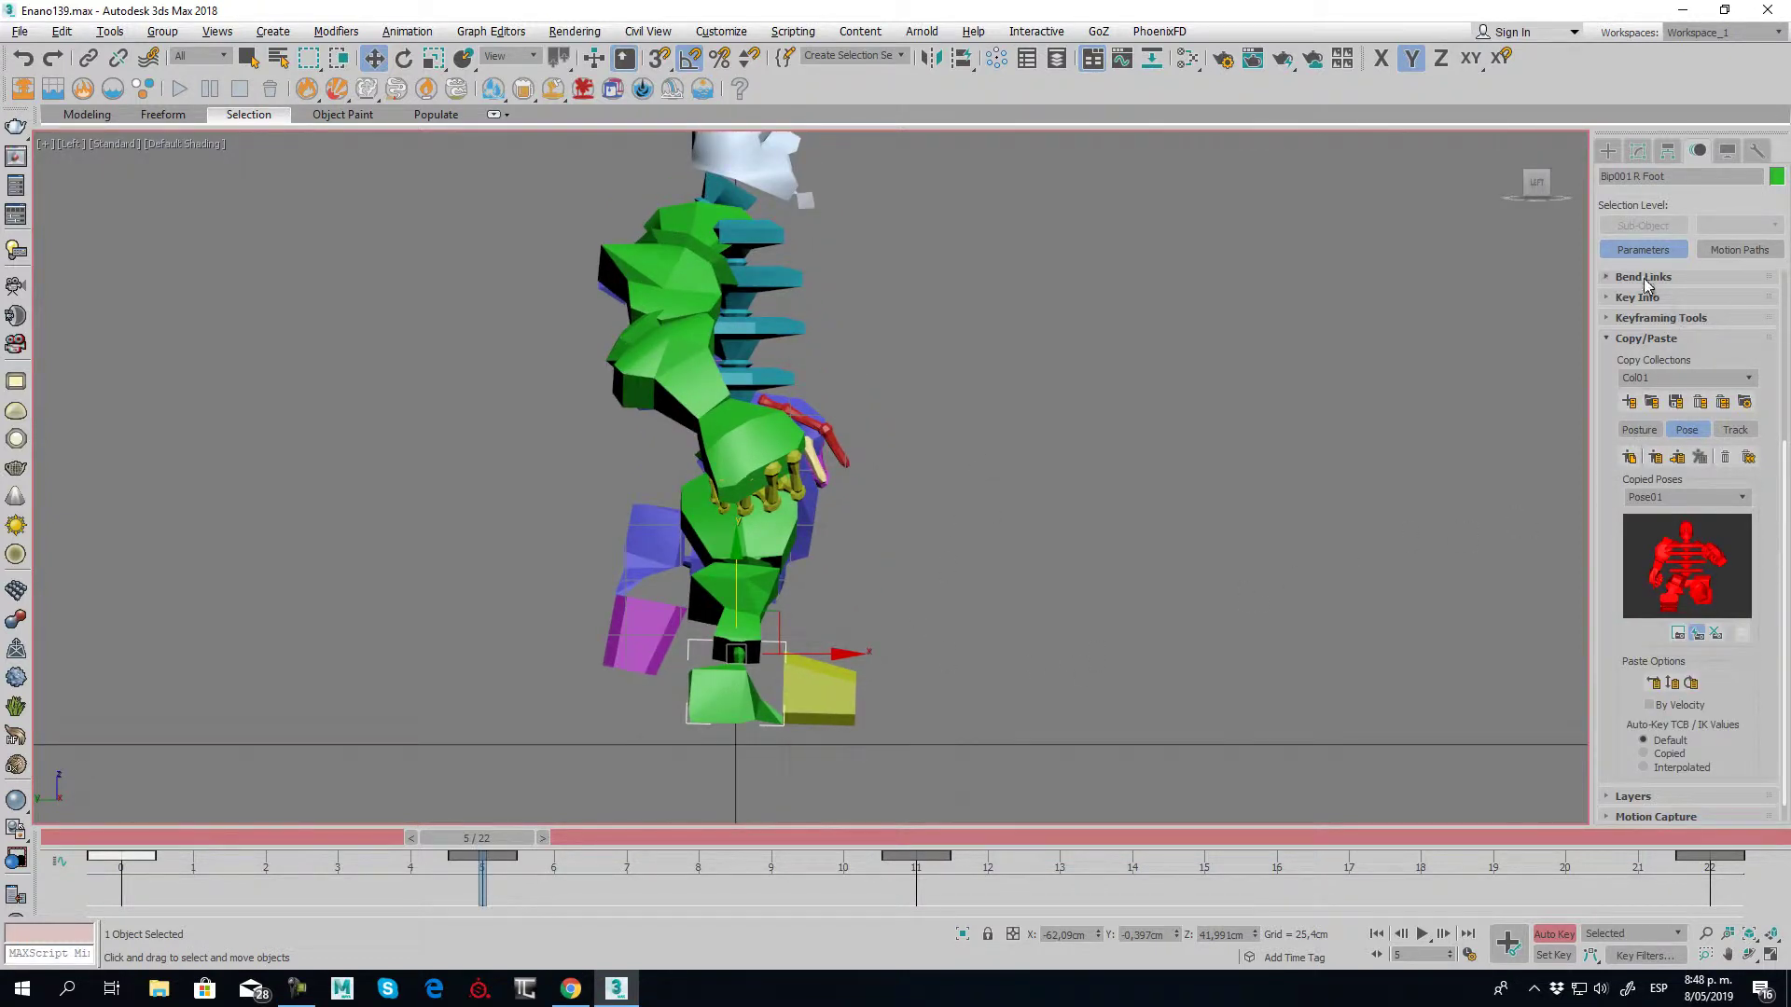
scroll(1643, 278, up, 2)
scroll(1637, 327, up, 2)
click(1651, 429)
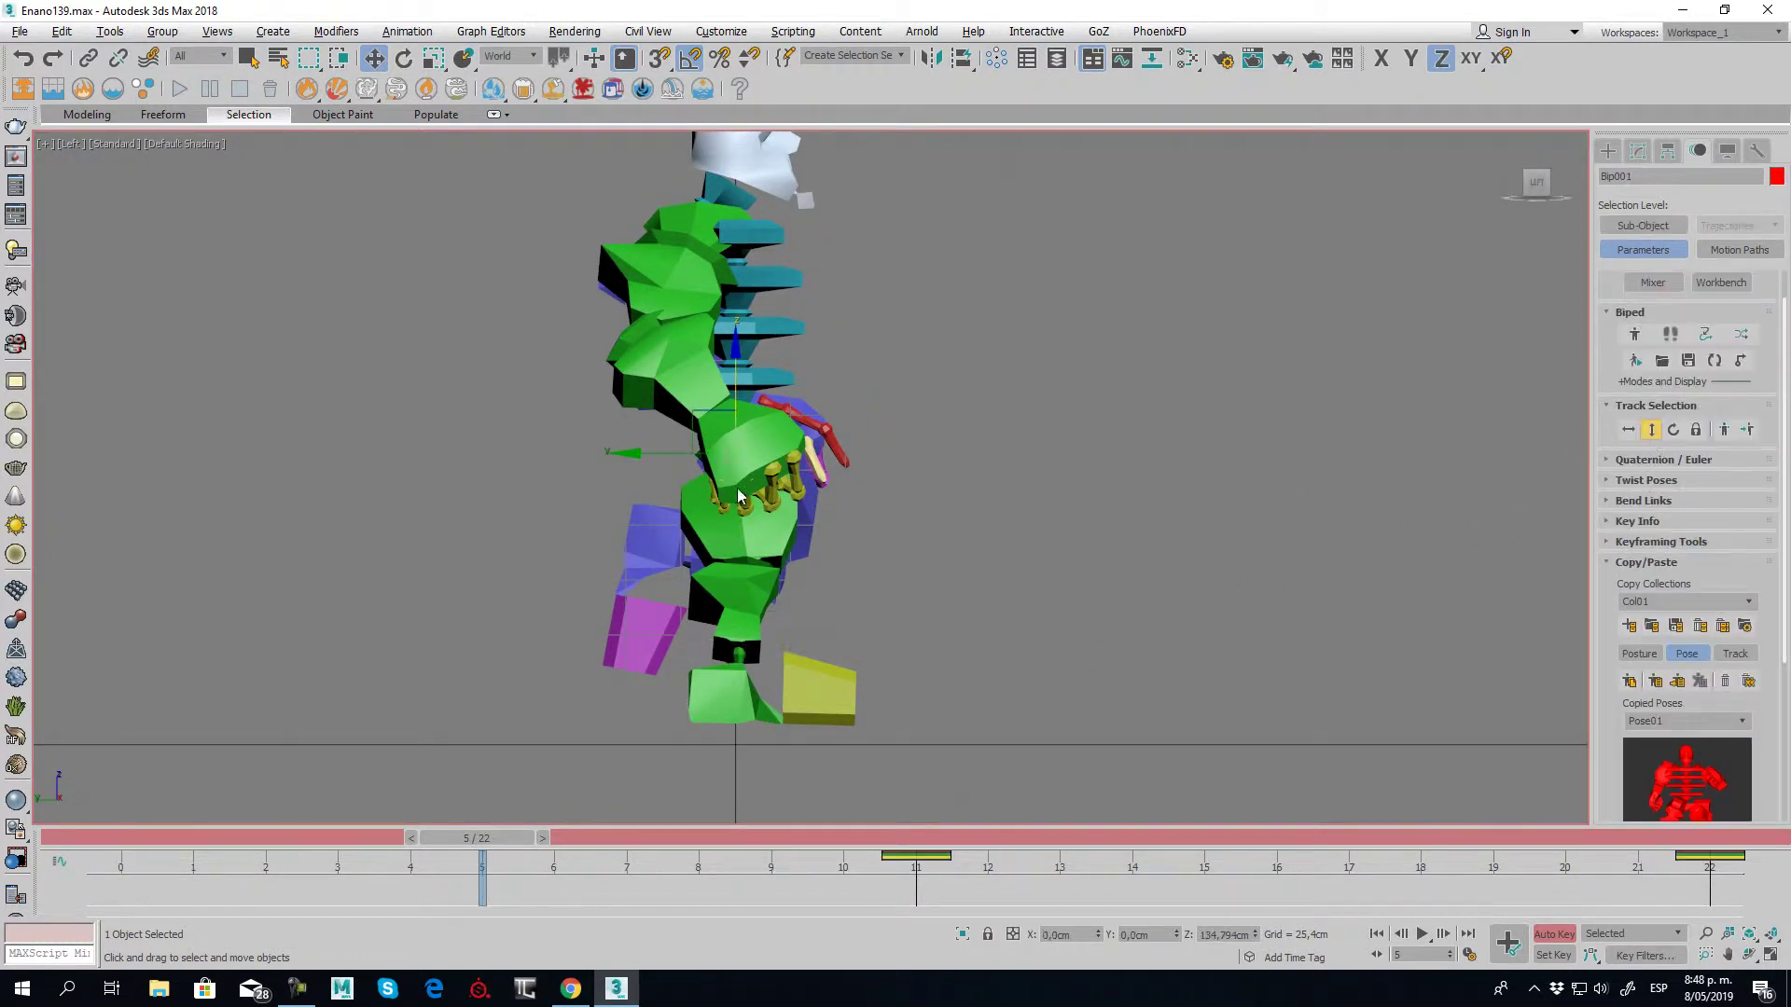
key(F3)
scroll(718, 401, up, 3)
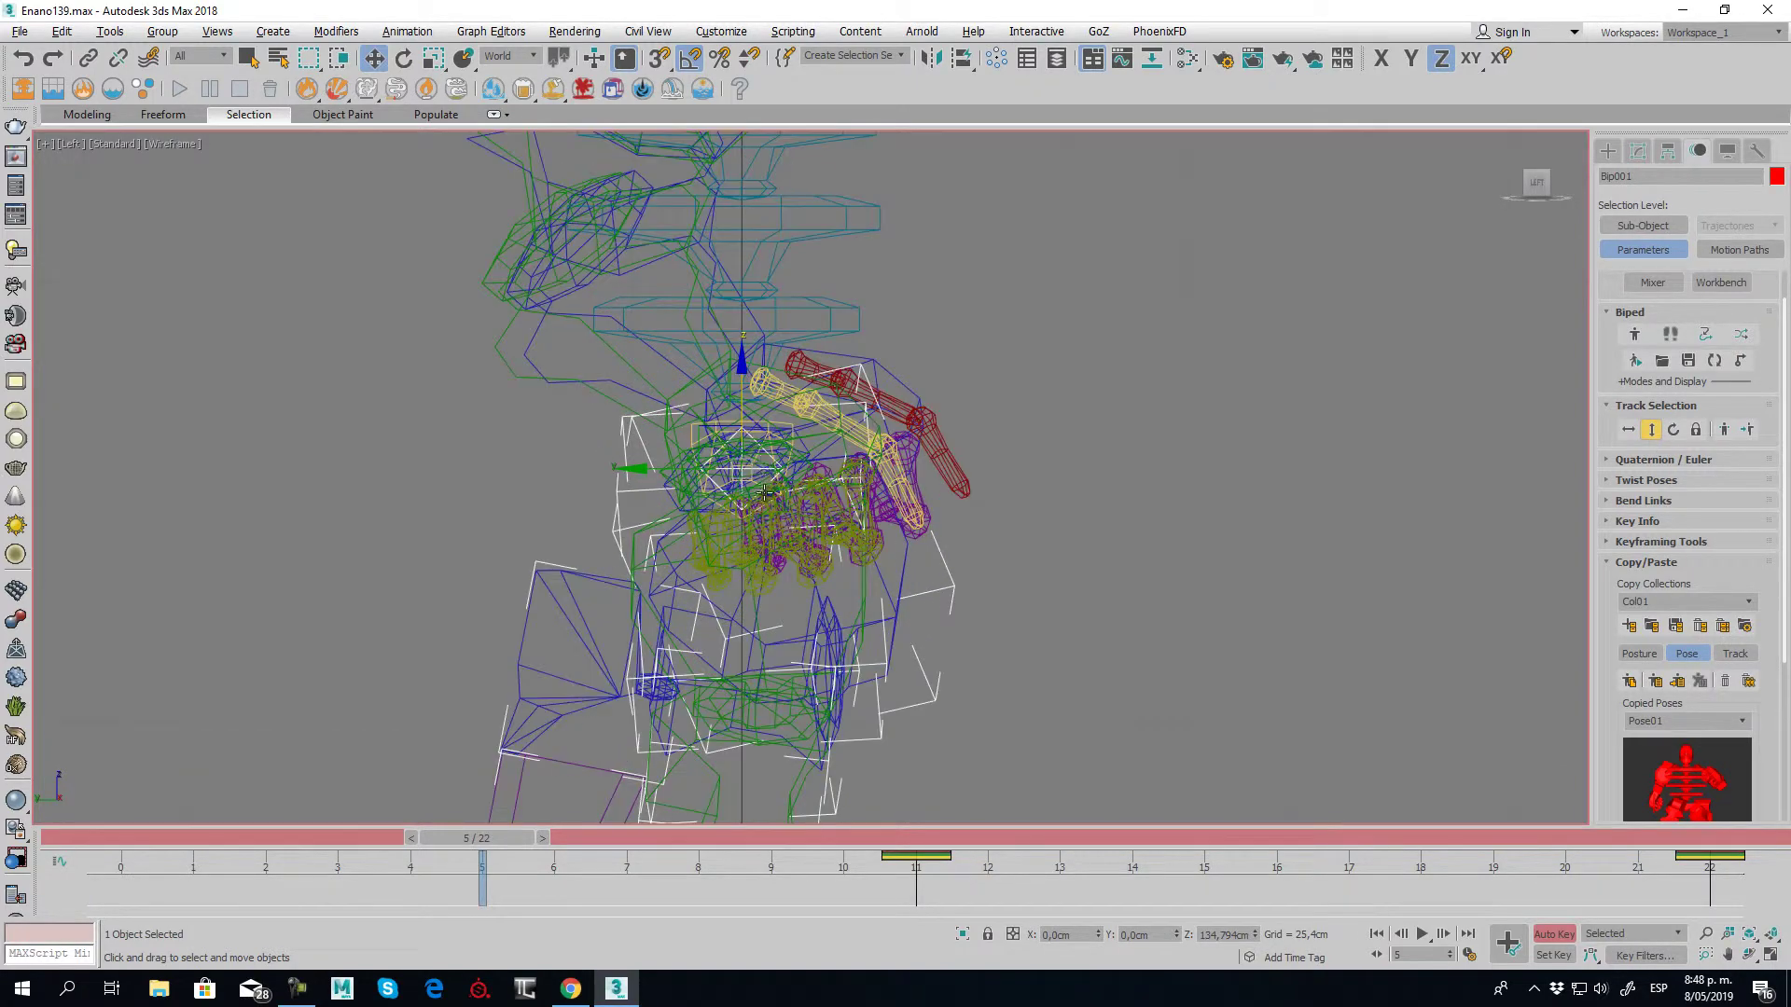
scroll(701, 352, up, 3)
key(F3)
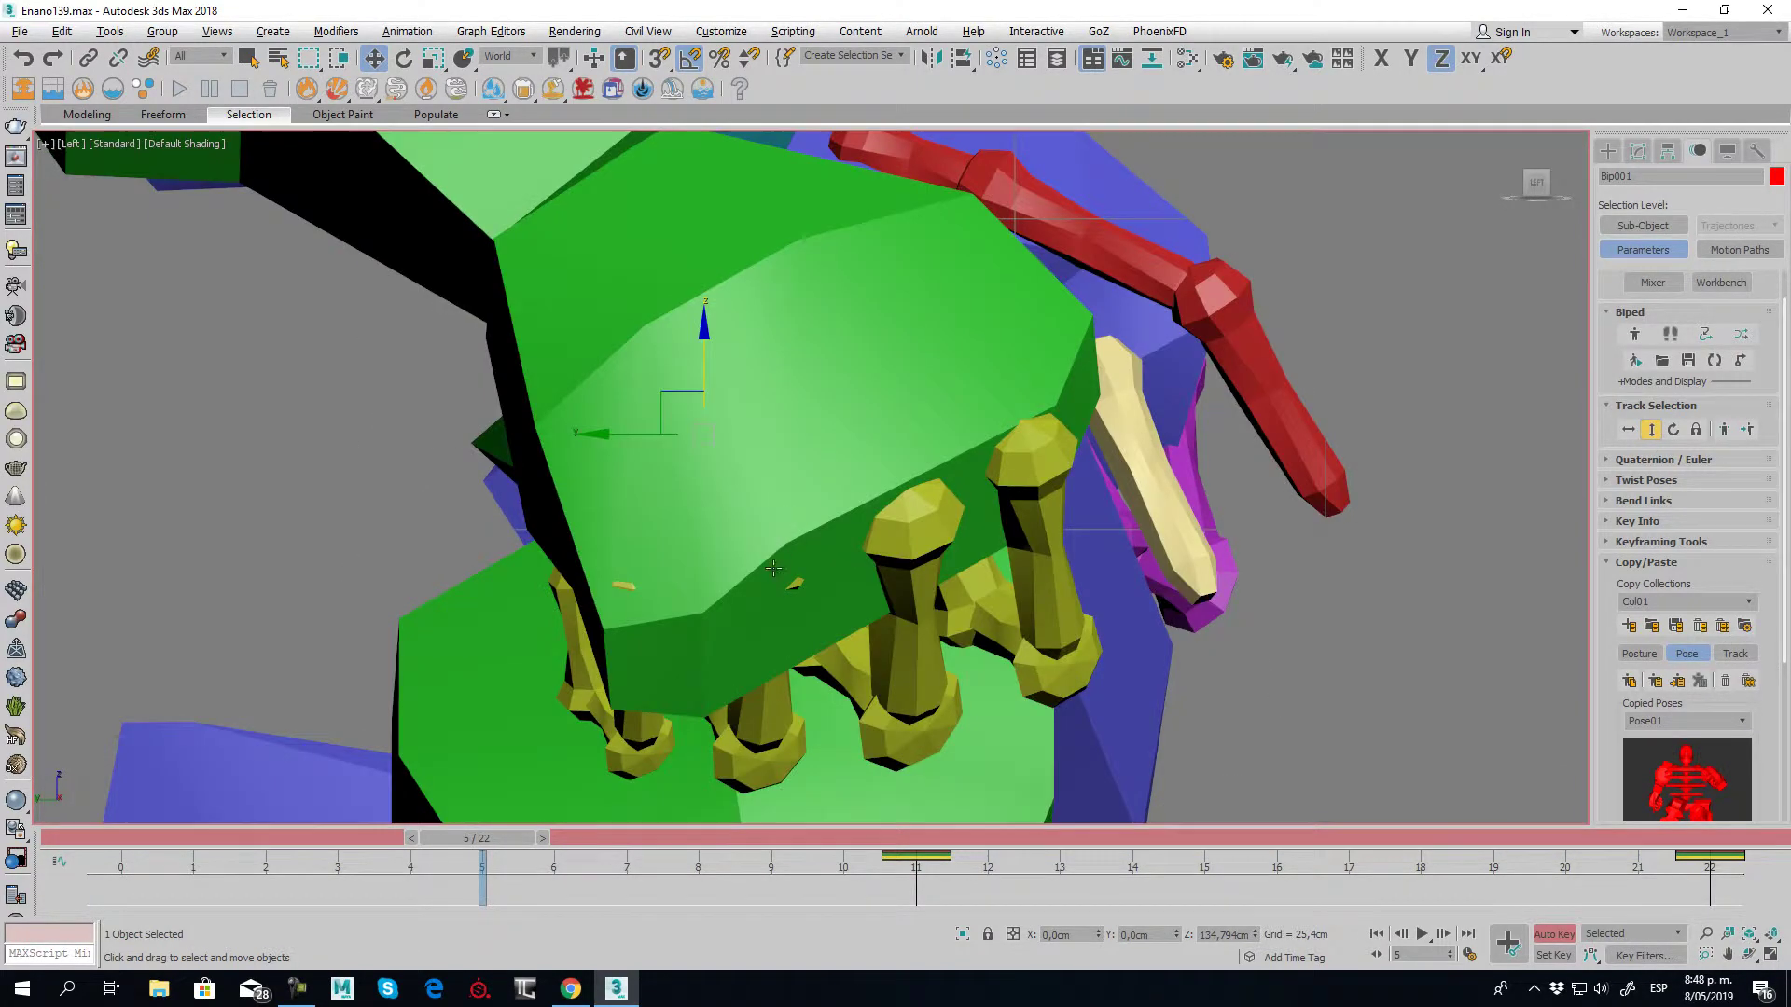
scroll(793, 355, down, 6)
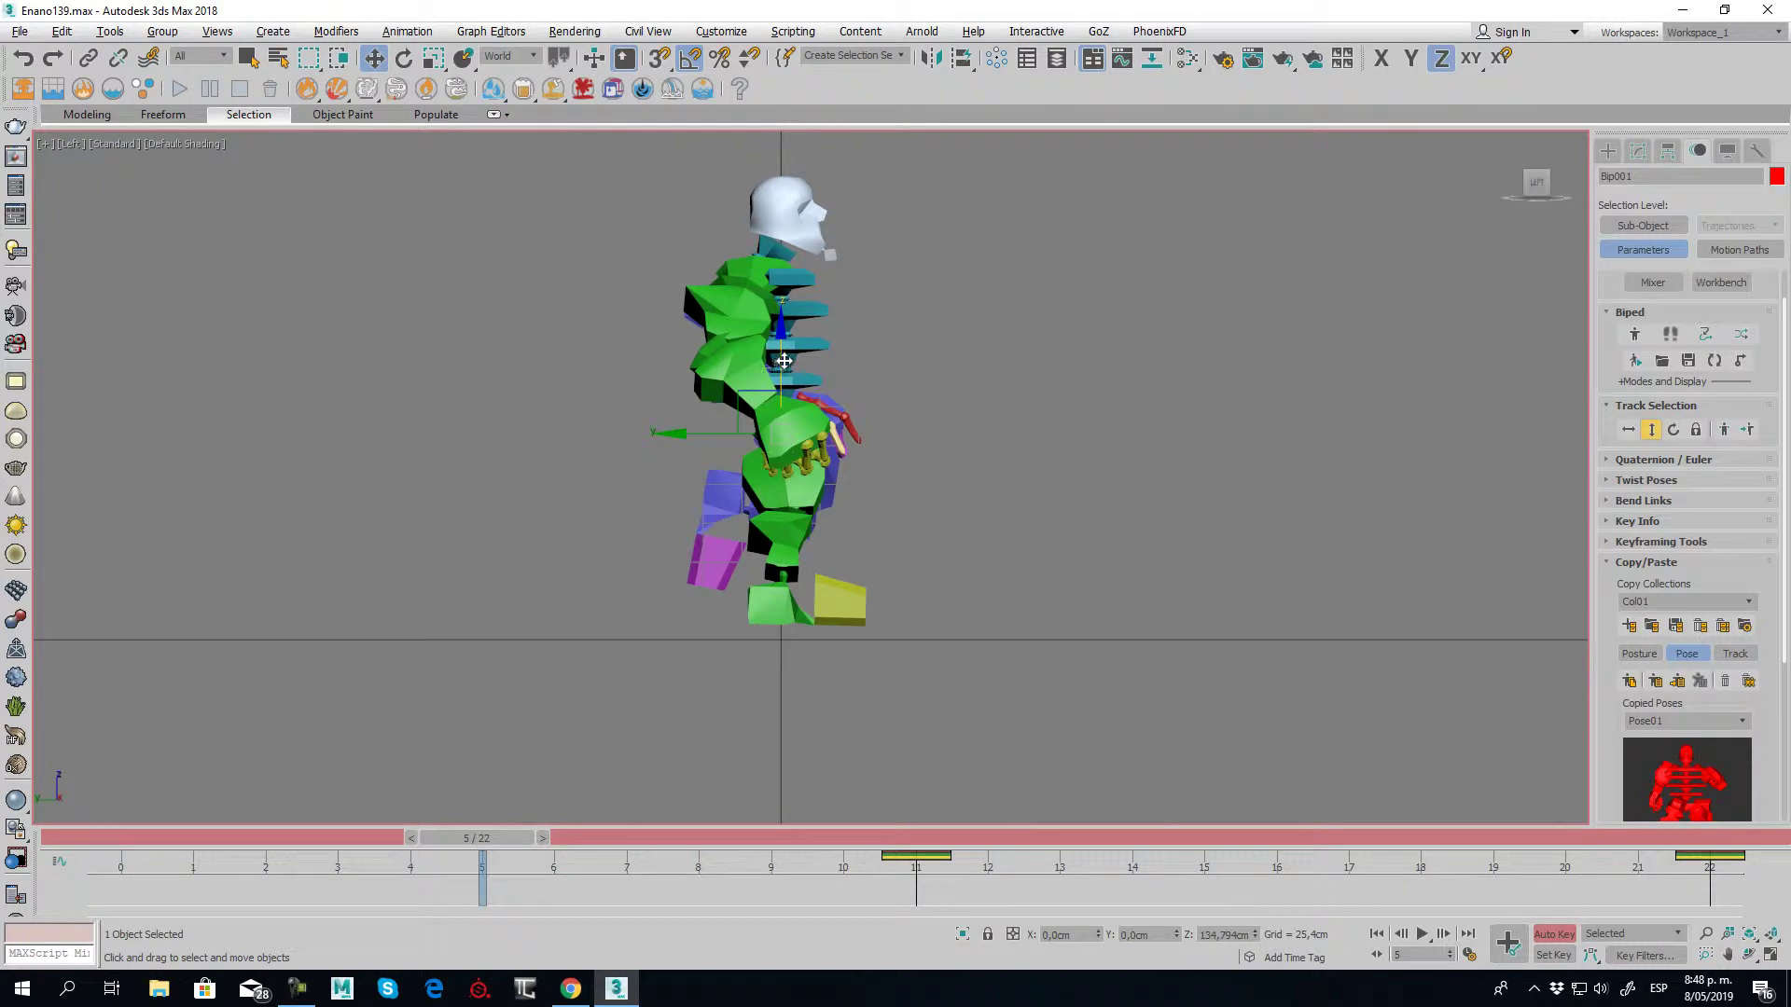
drag(785, 361, 785, 371)
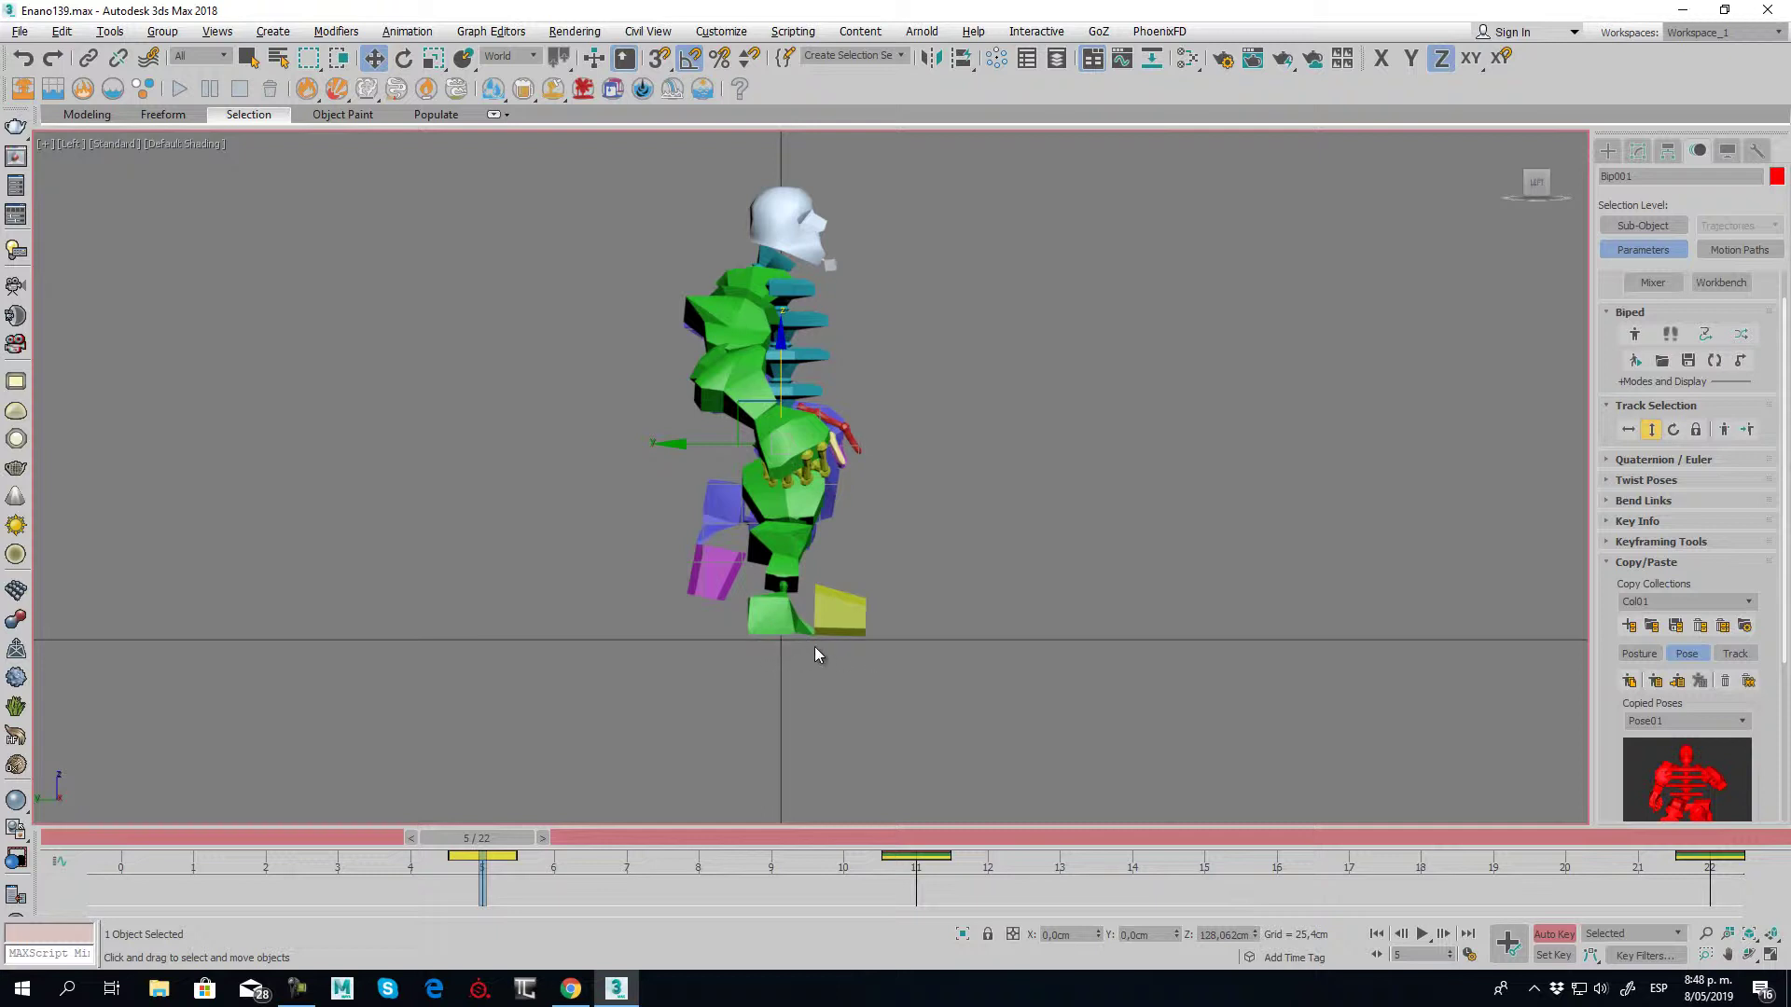
Shift-drag the frame 5 body key to frame 16 and check the pose from front and side
scroll(653, 725, down, 2)
mouse_move(560, 819)
middle_down()
mouse_move(668, 731)
mouse_move(500, 820)
middle_up()
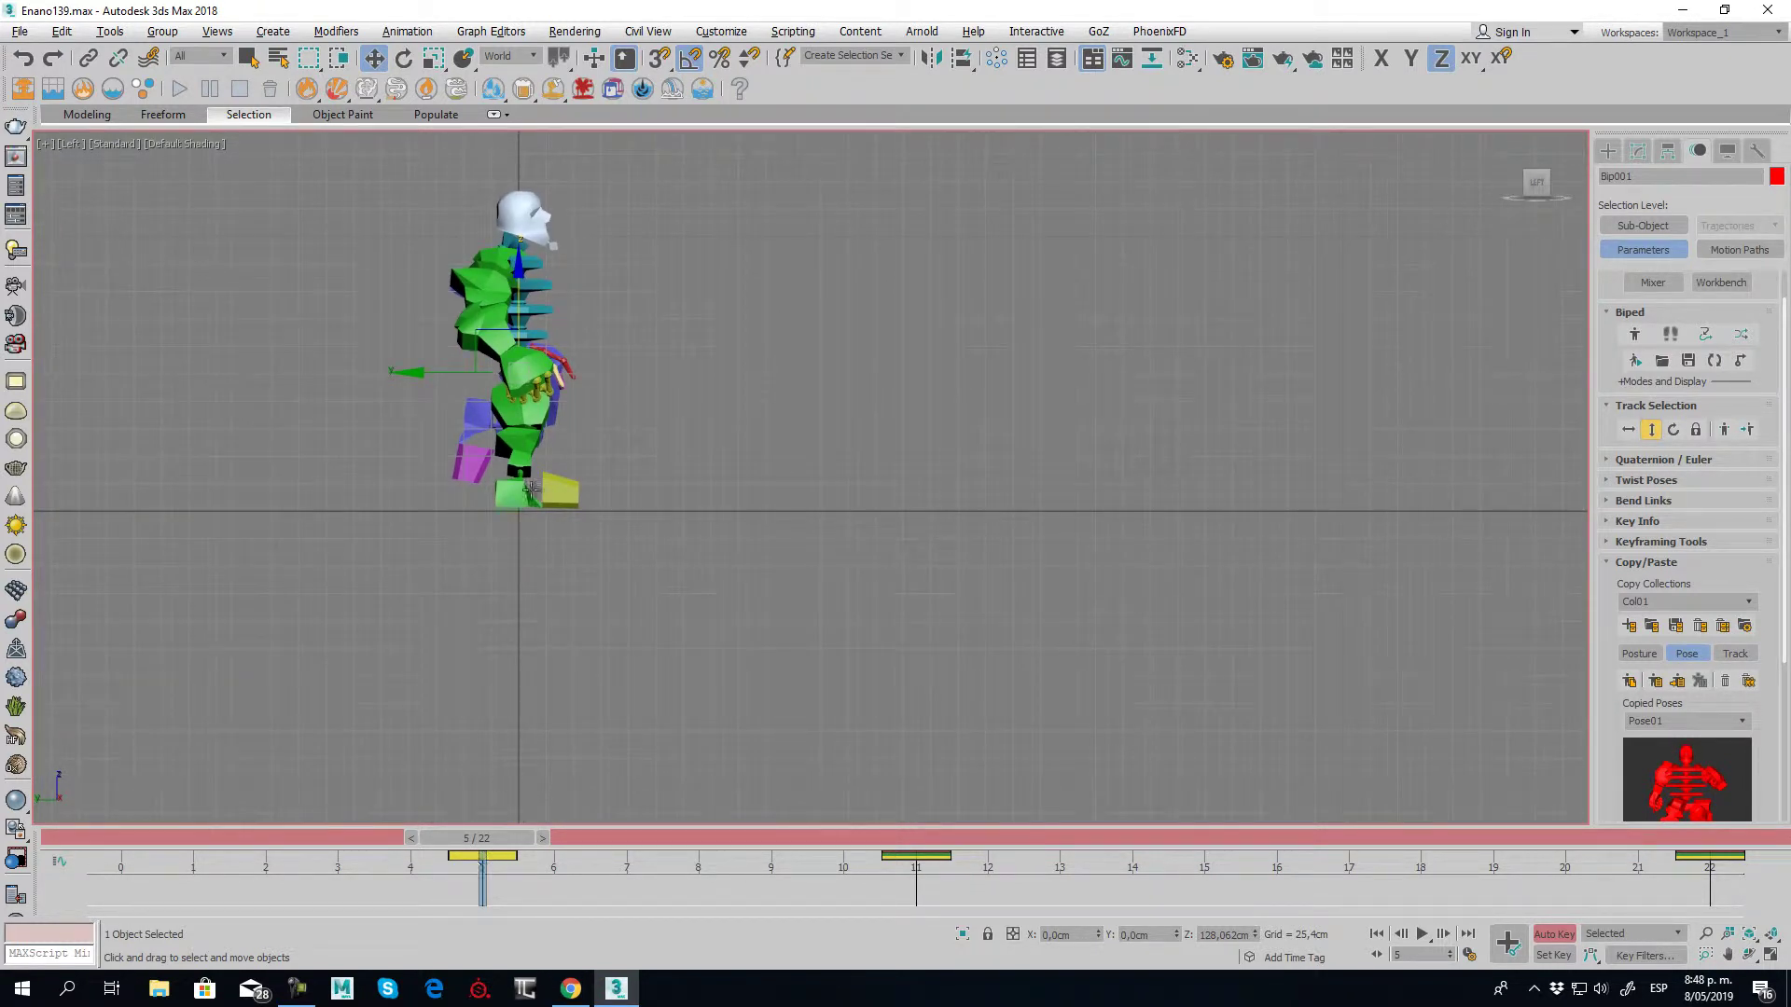
click(479, 856)
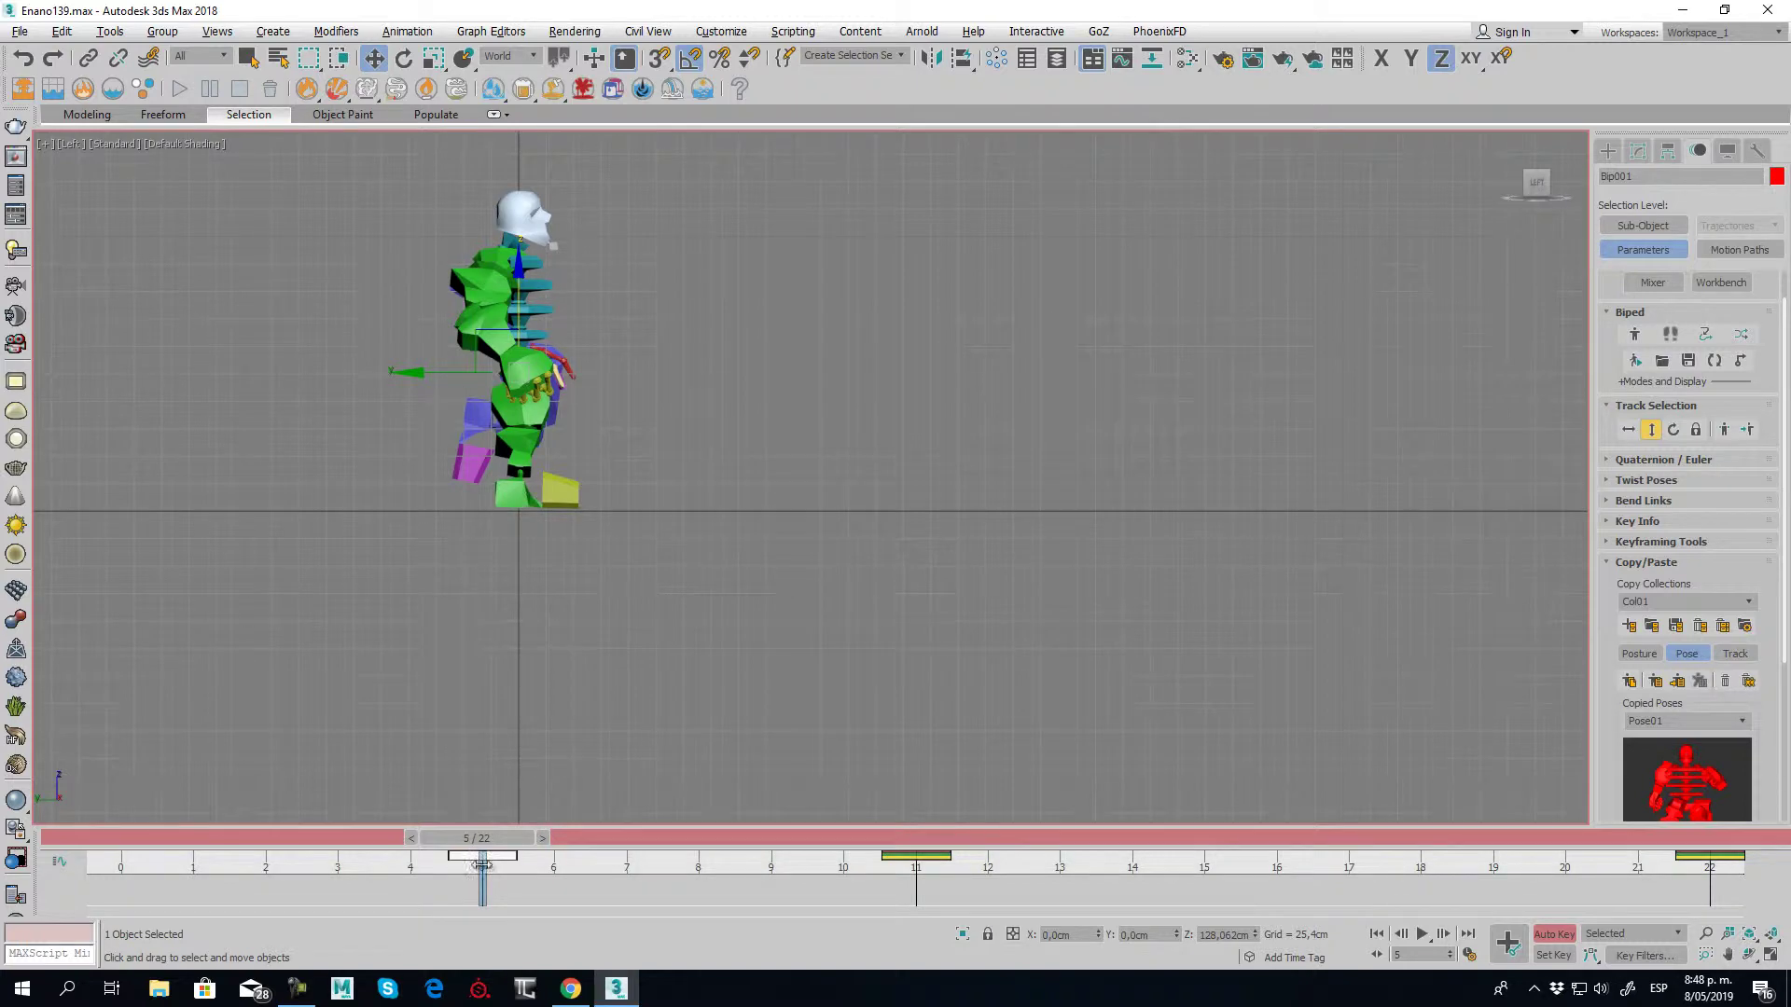
shift+drag(479, 856, 1325, 856)
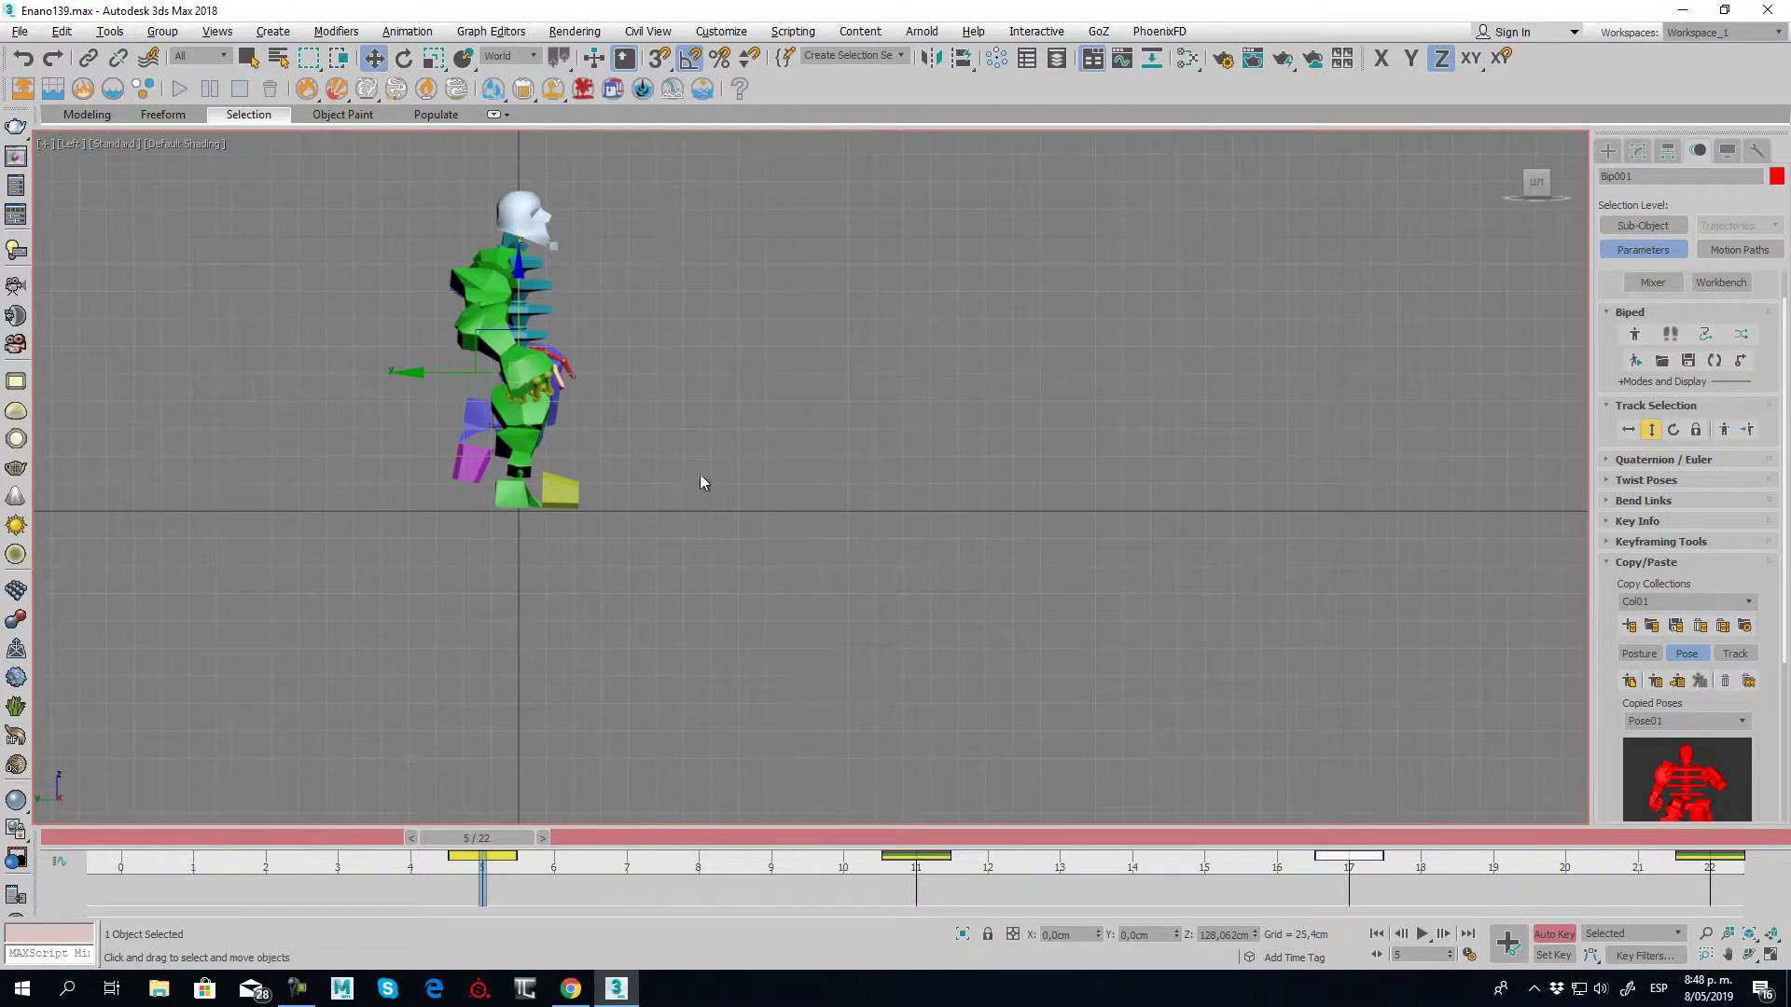
key(p)
key(z)
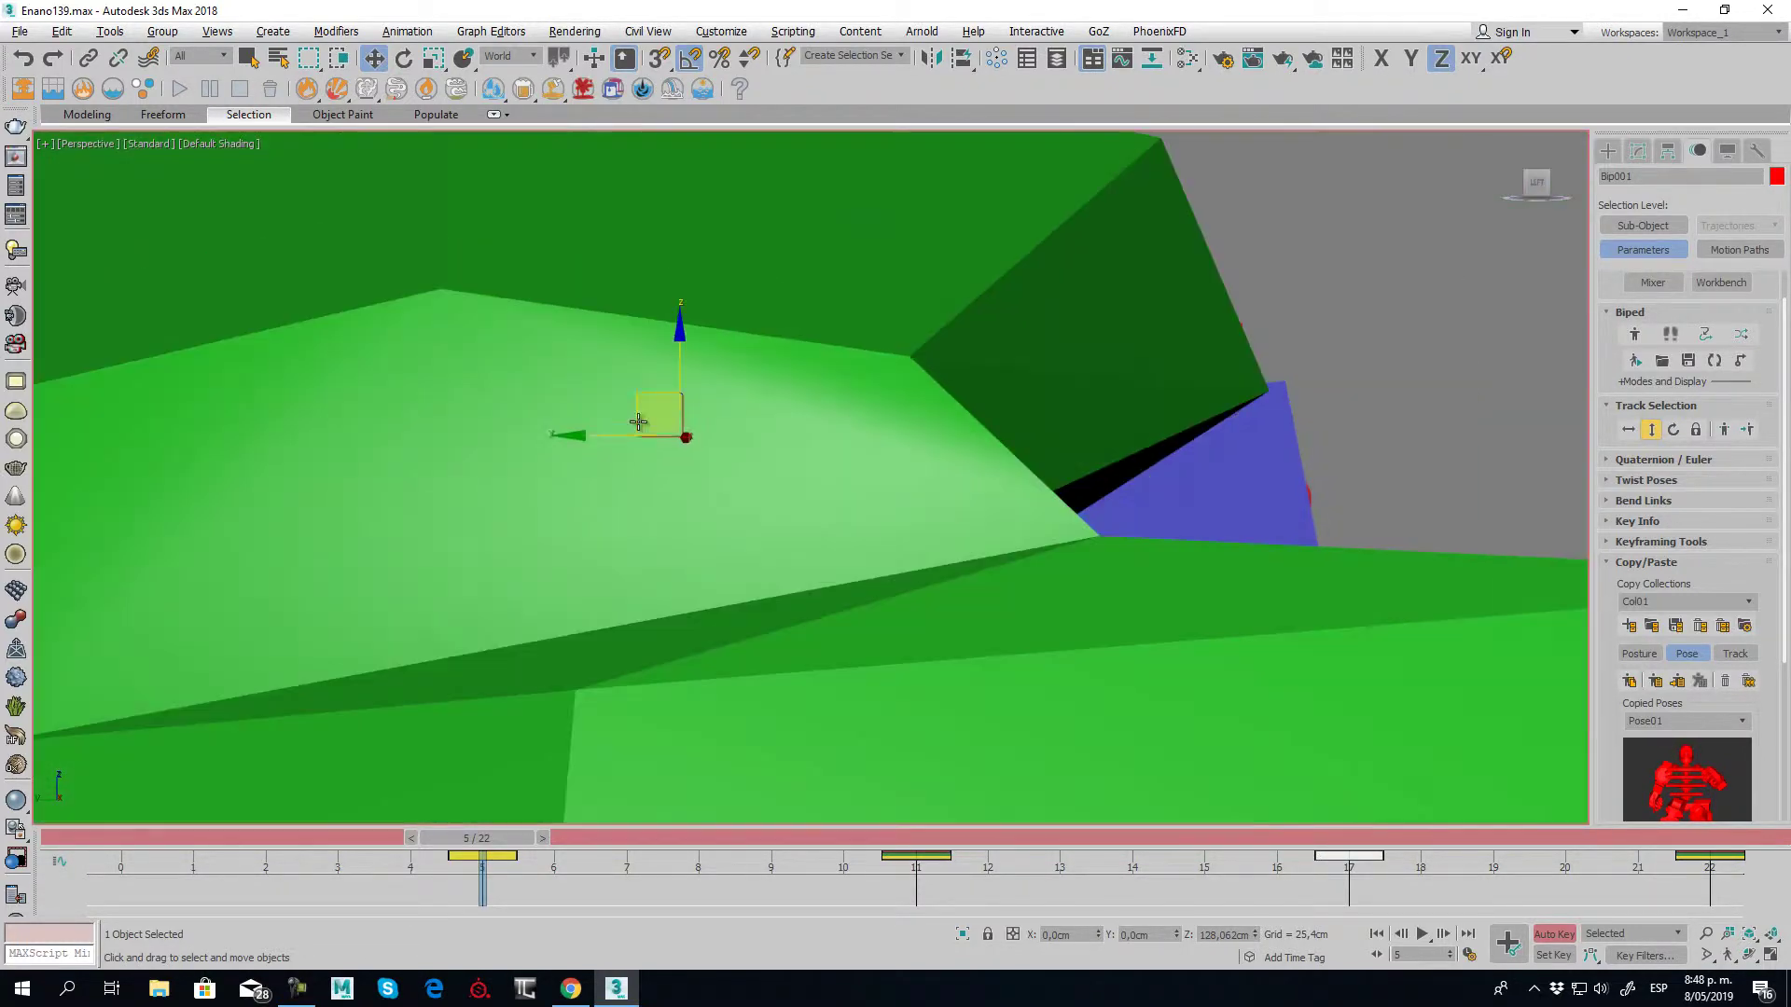
alt+middle_drag(619, 468, 792, 514)
scroll(792, 514, down, 5)
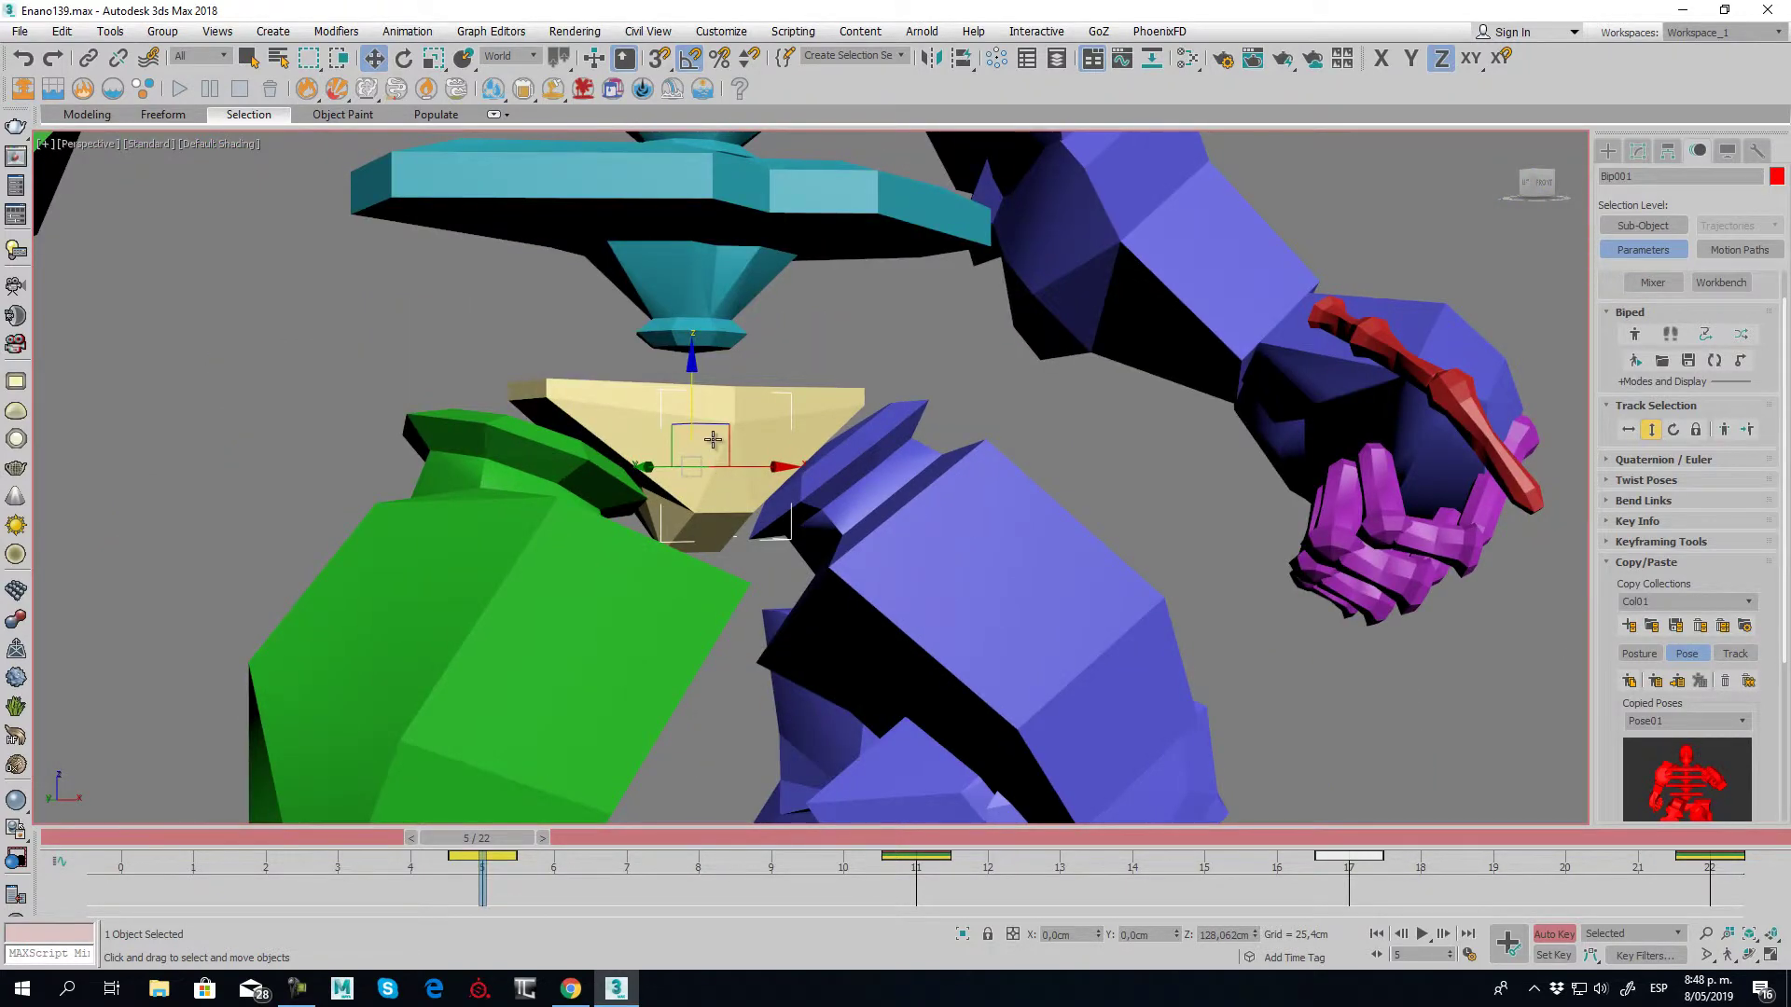
key(F3)
key(F3)
scroll(967, 549, down, 3)
key(l)
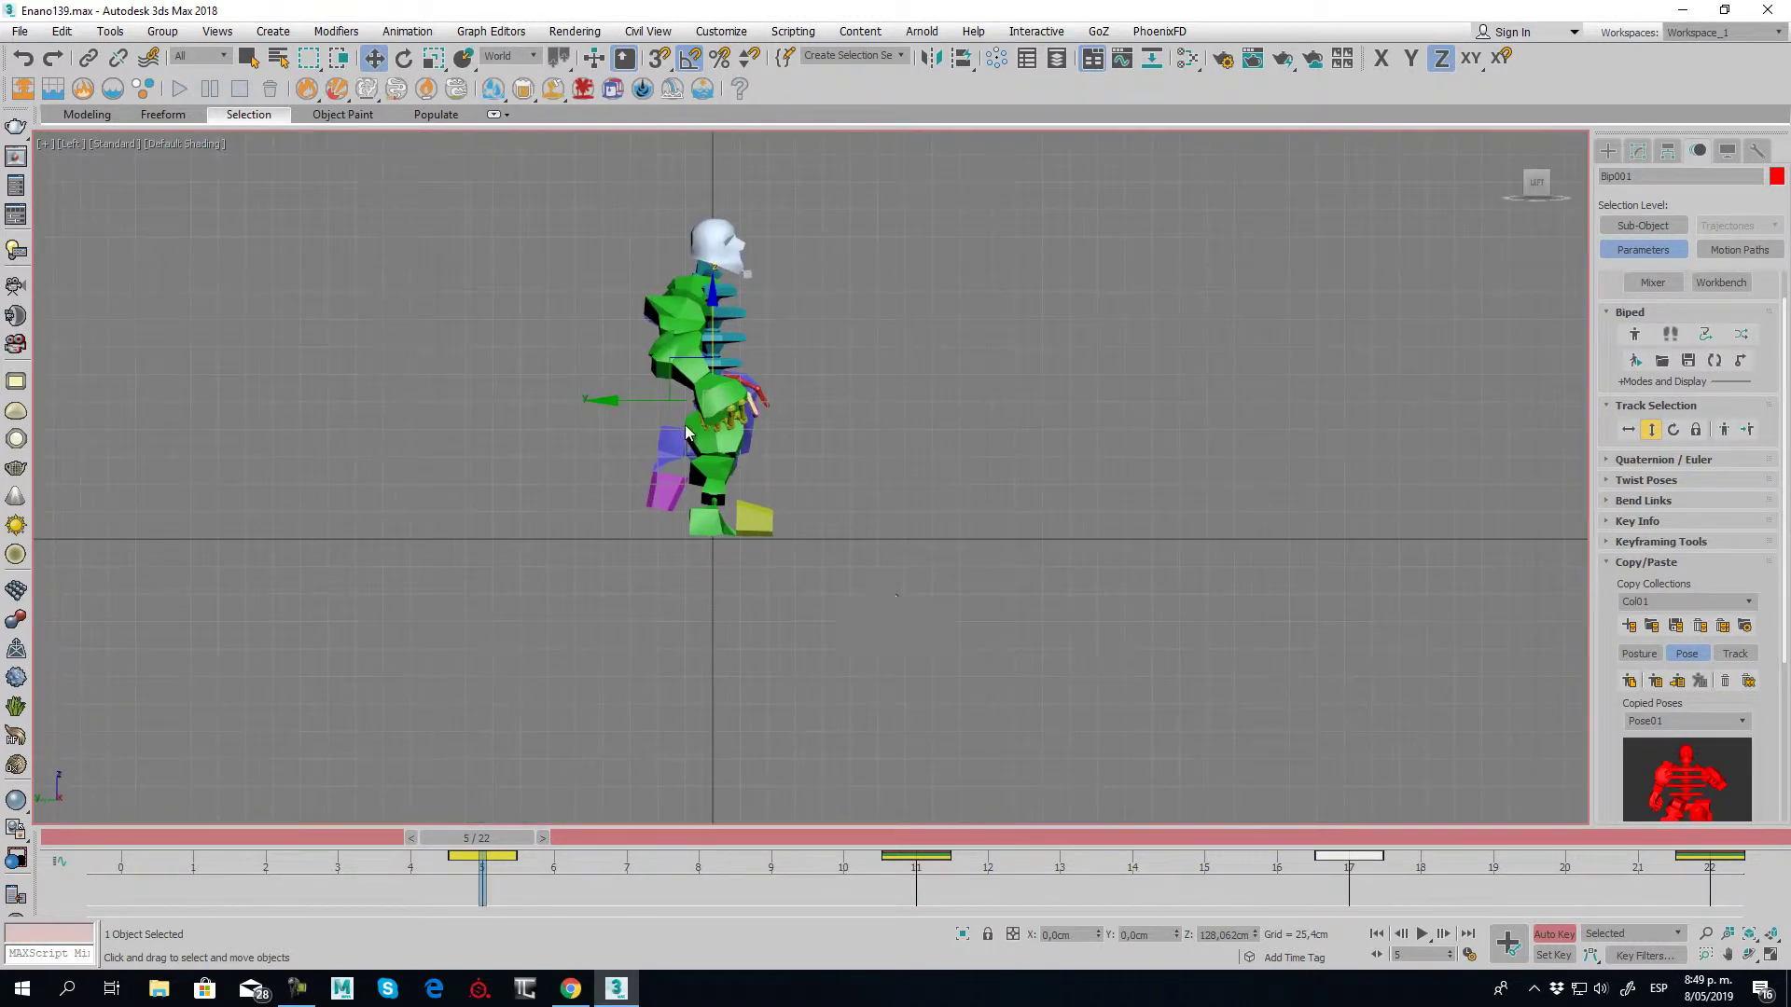
scroll(888, 635, up, 3)
middle_drag(774, 532, 752, 667)
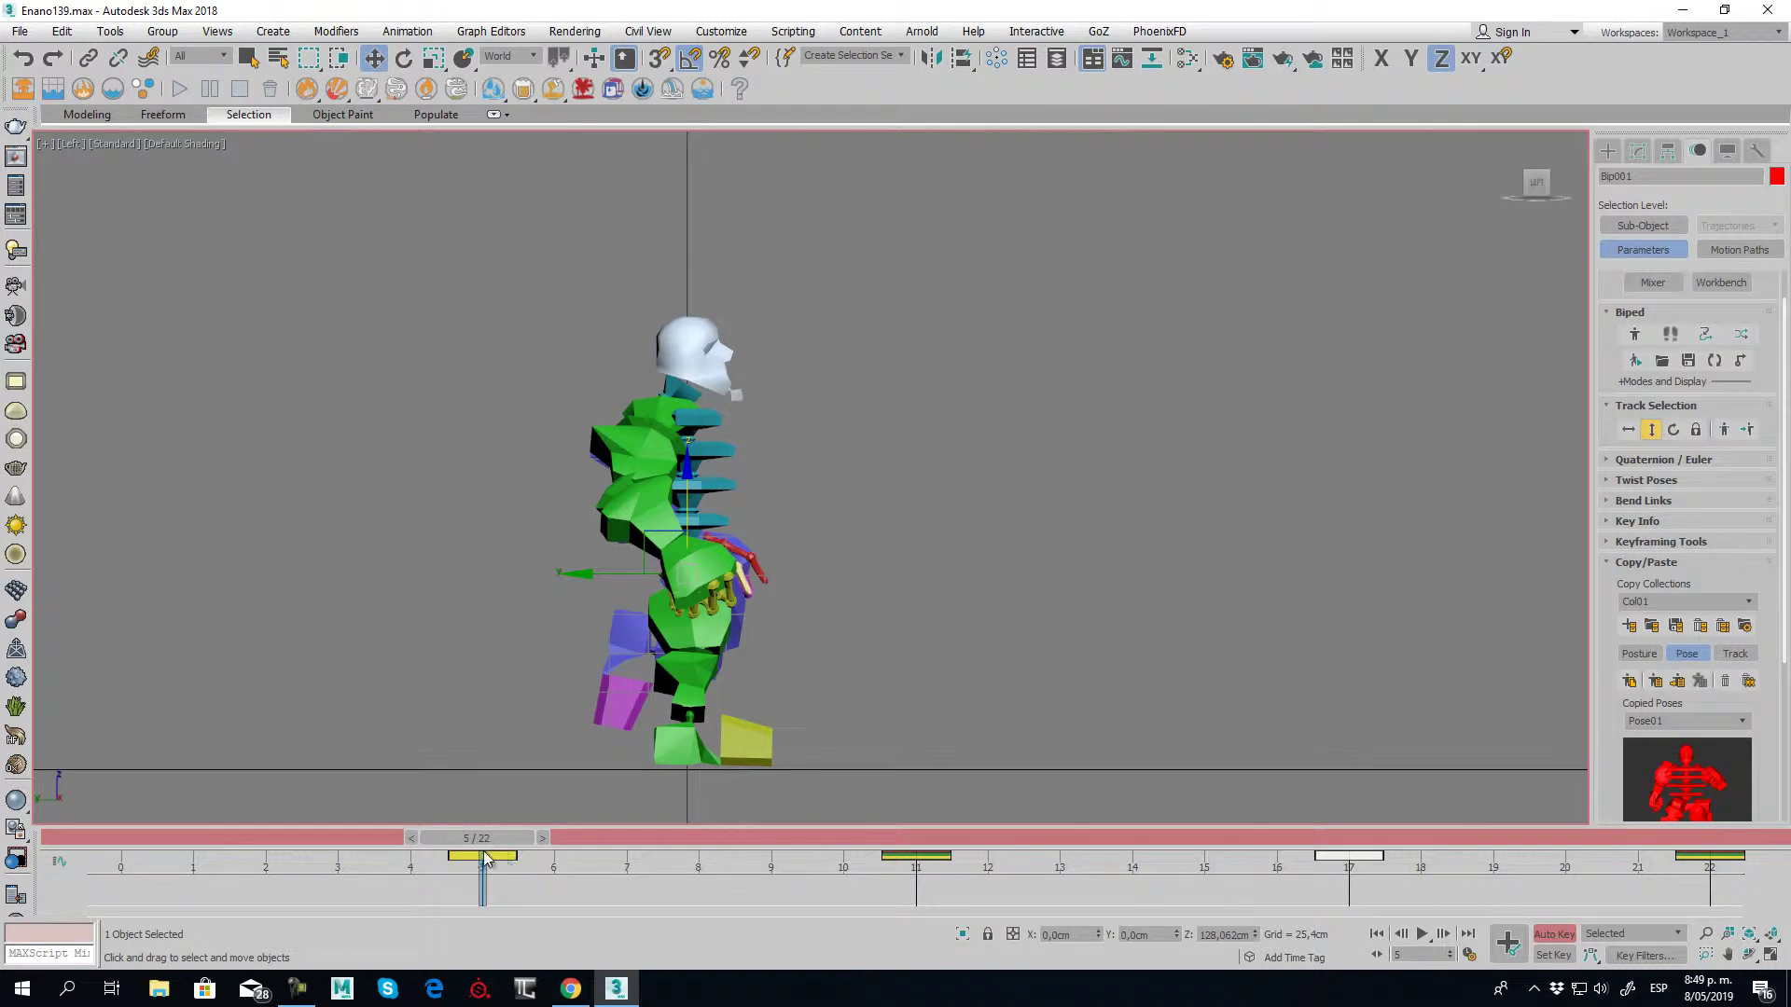
Check the Move Type-In values, then copy the frame 11 body key to frame 7
right_click(374, 58)
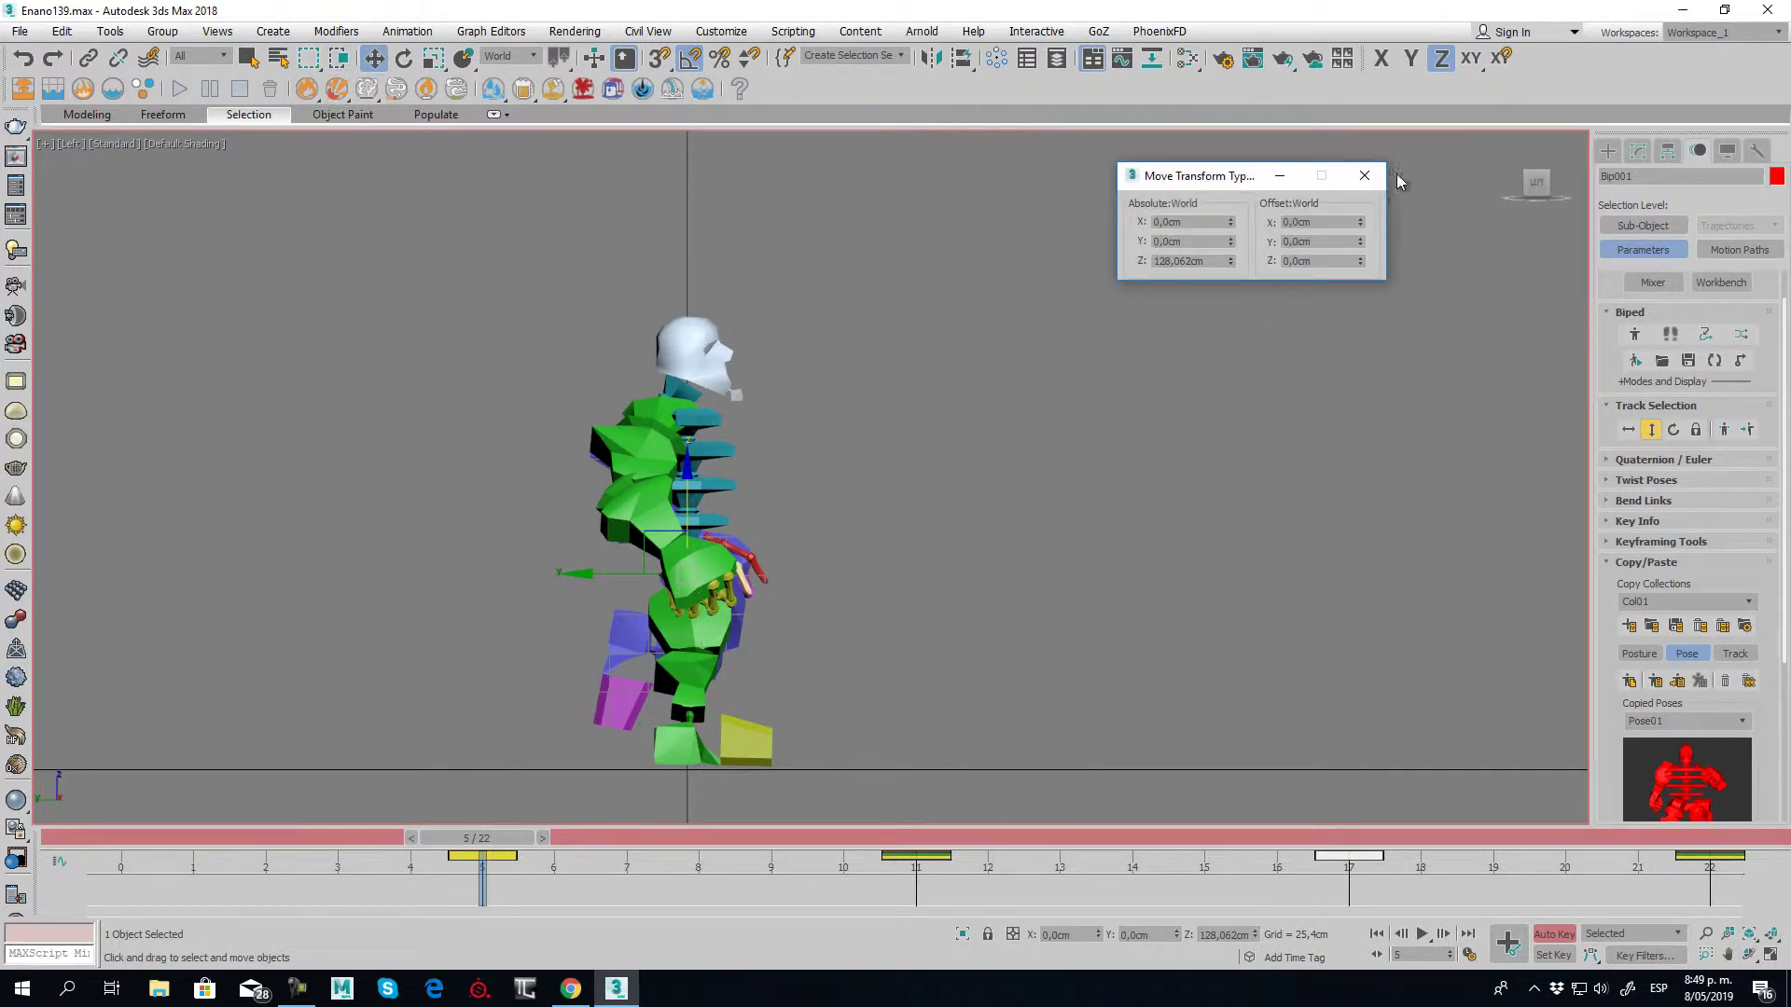
click(1364, 176)
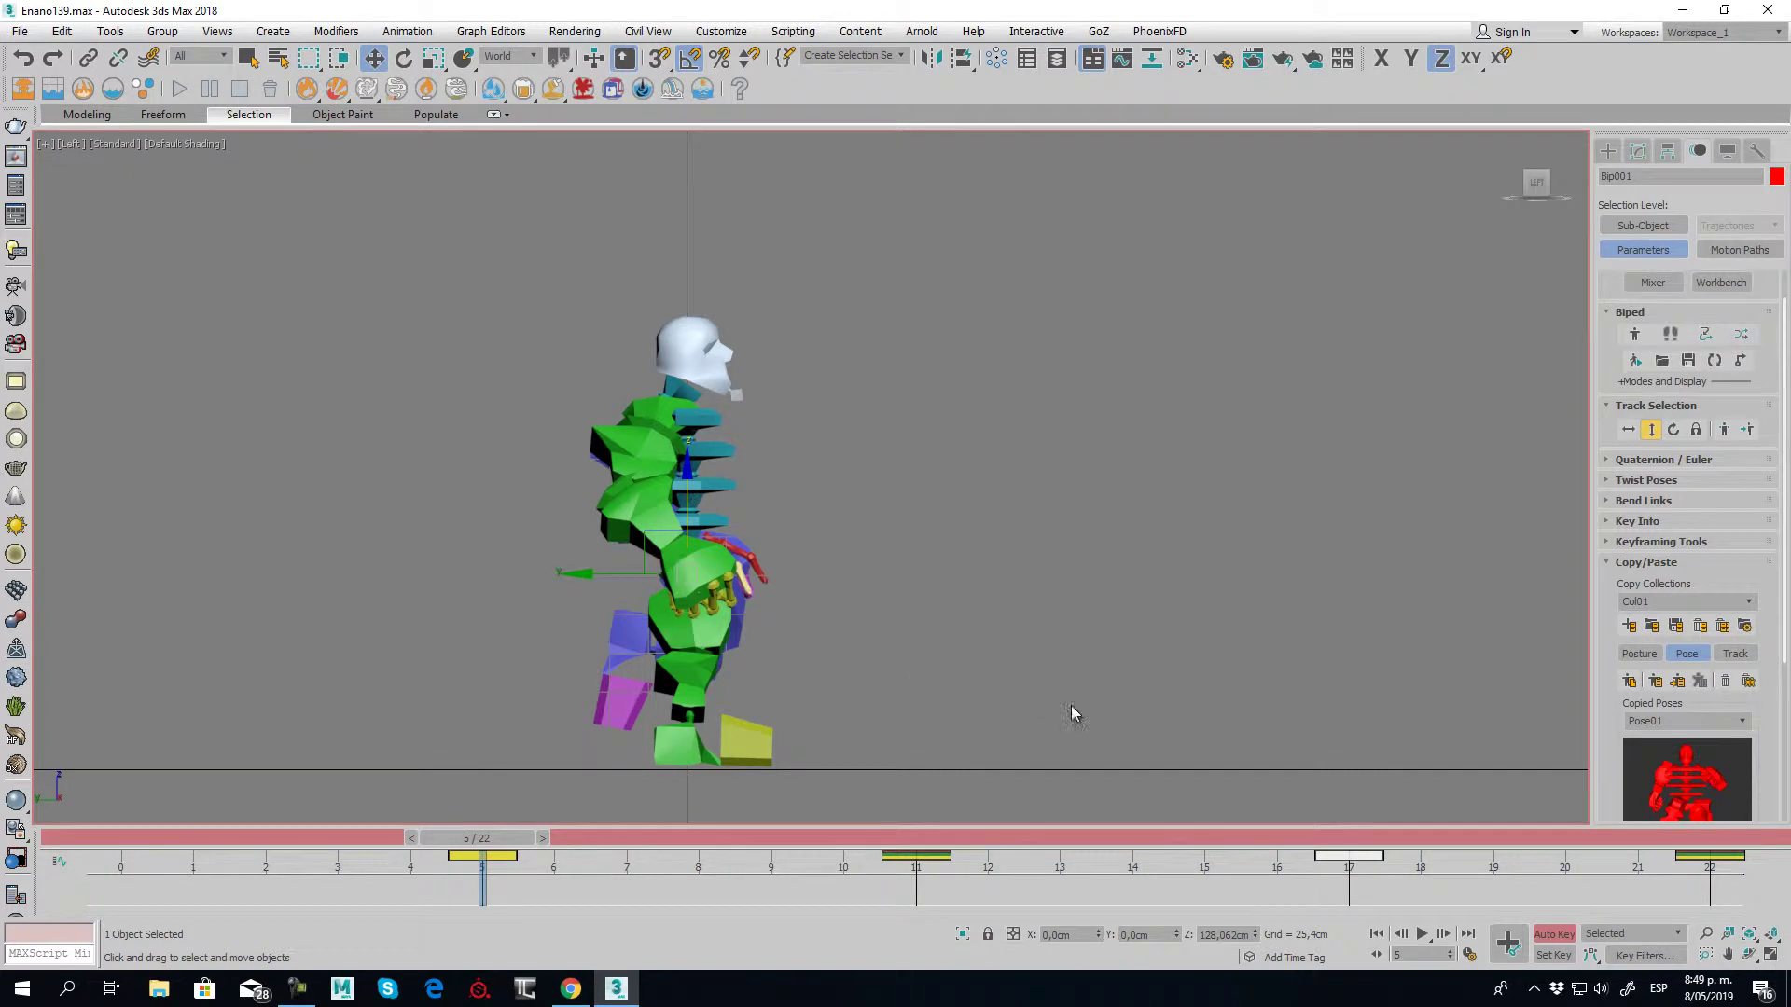
drag(485, 843, 914, 840)
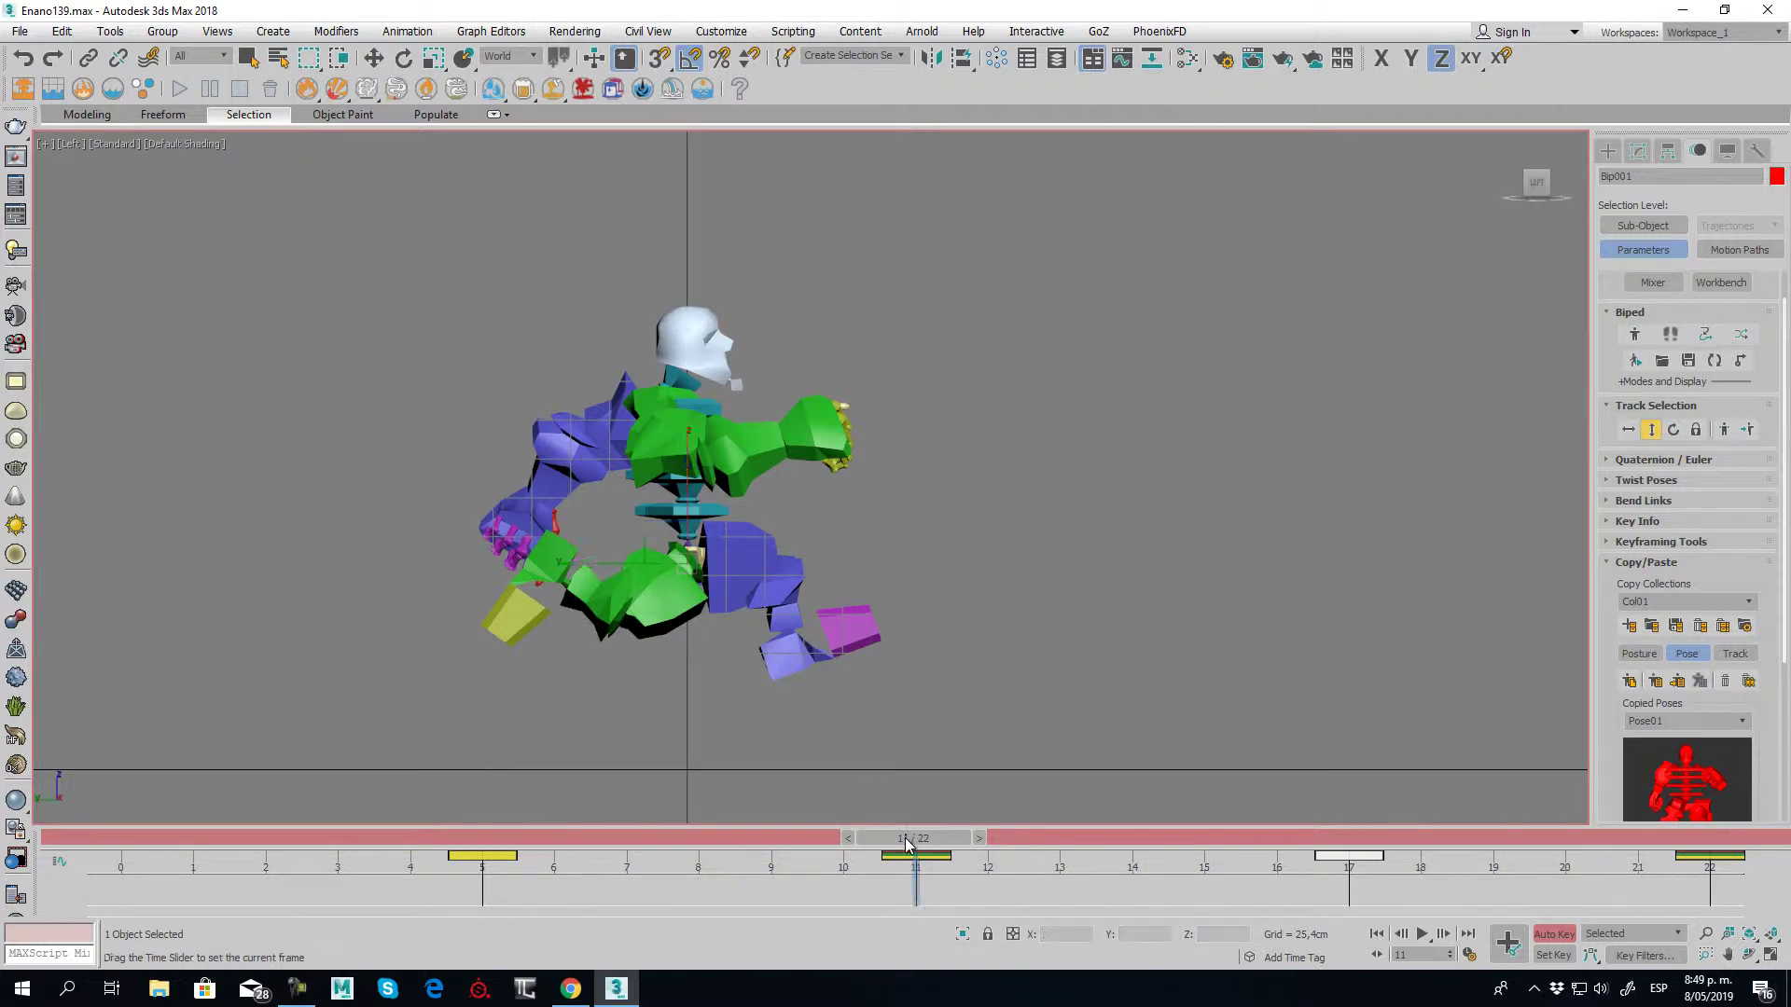
mouse_move(912, 837)
mouse_down()
mouse_move(5, 845)
mouse_move(912, 895)
mouse_up()
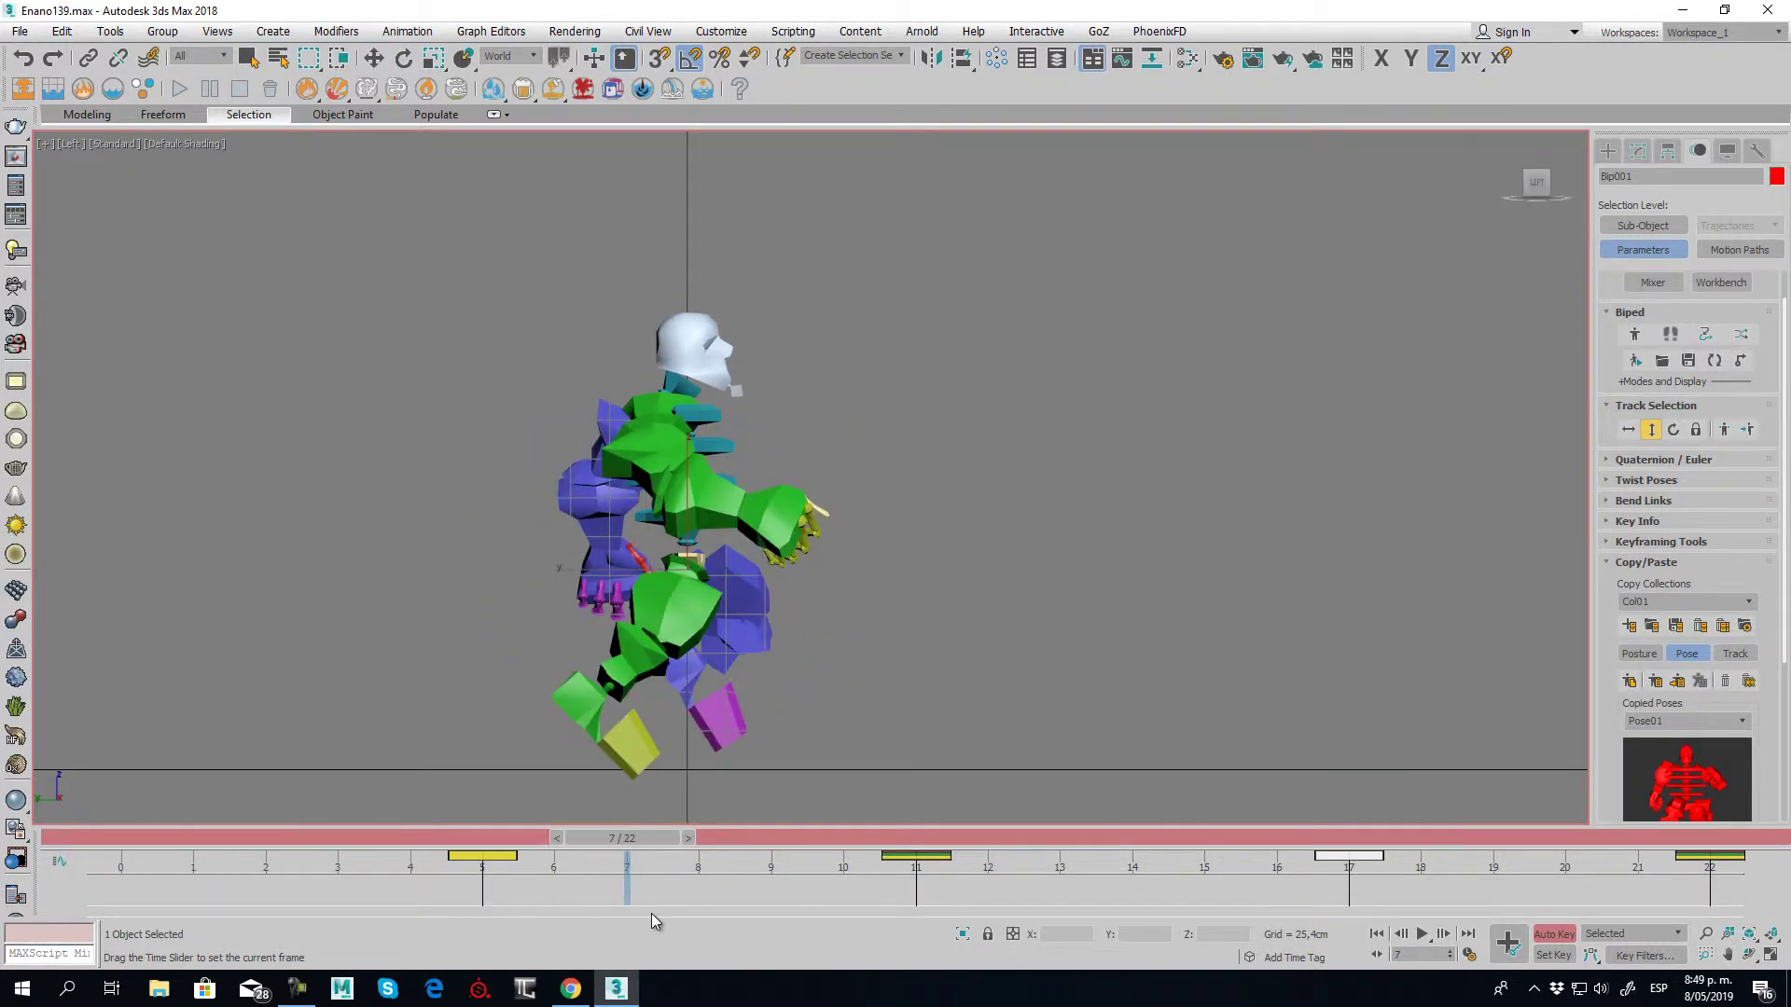
drag(190, 890, 949, 907)
click(916, 855)
shift+drag(916, 855, 121, 862)
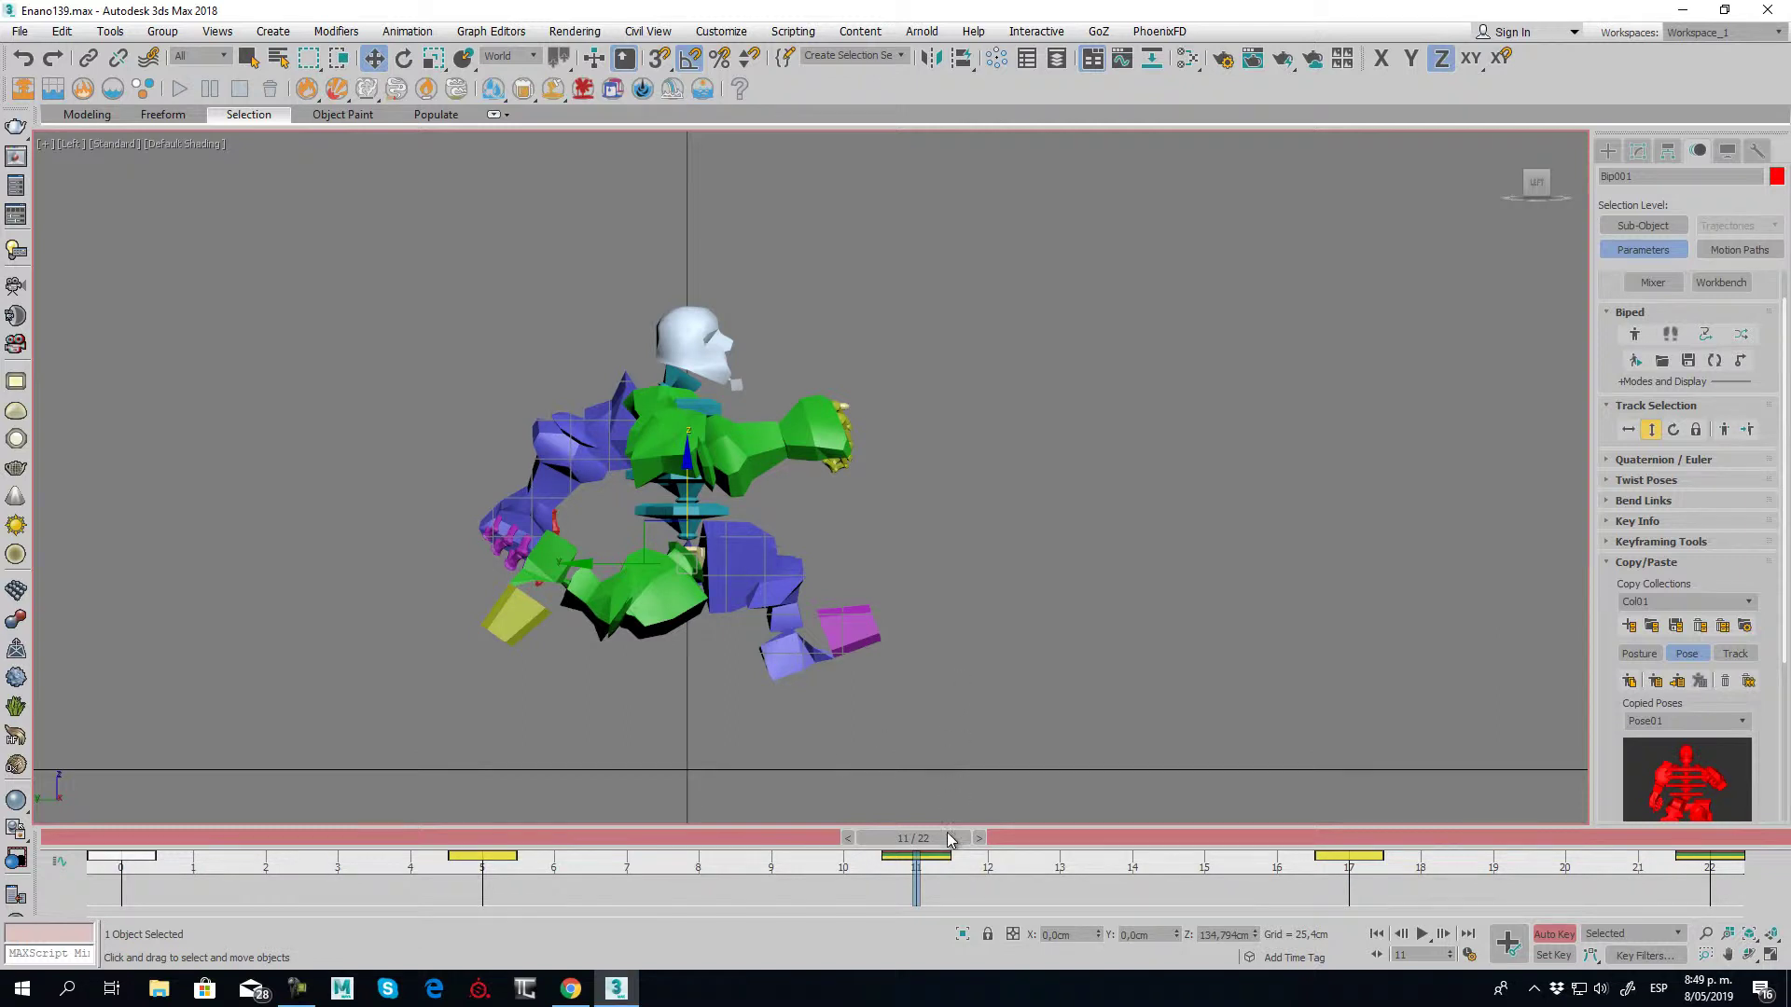
Play the run cycle from frame 5, stop it, and scrub through the poses
drag(947, 839, 110, 839)
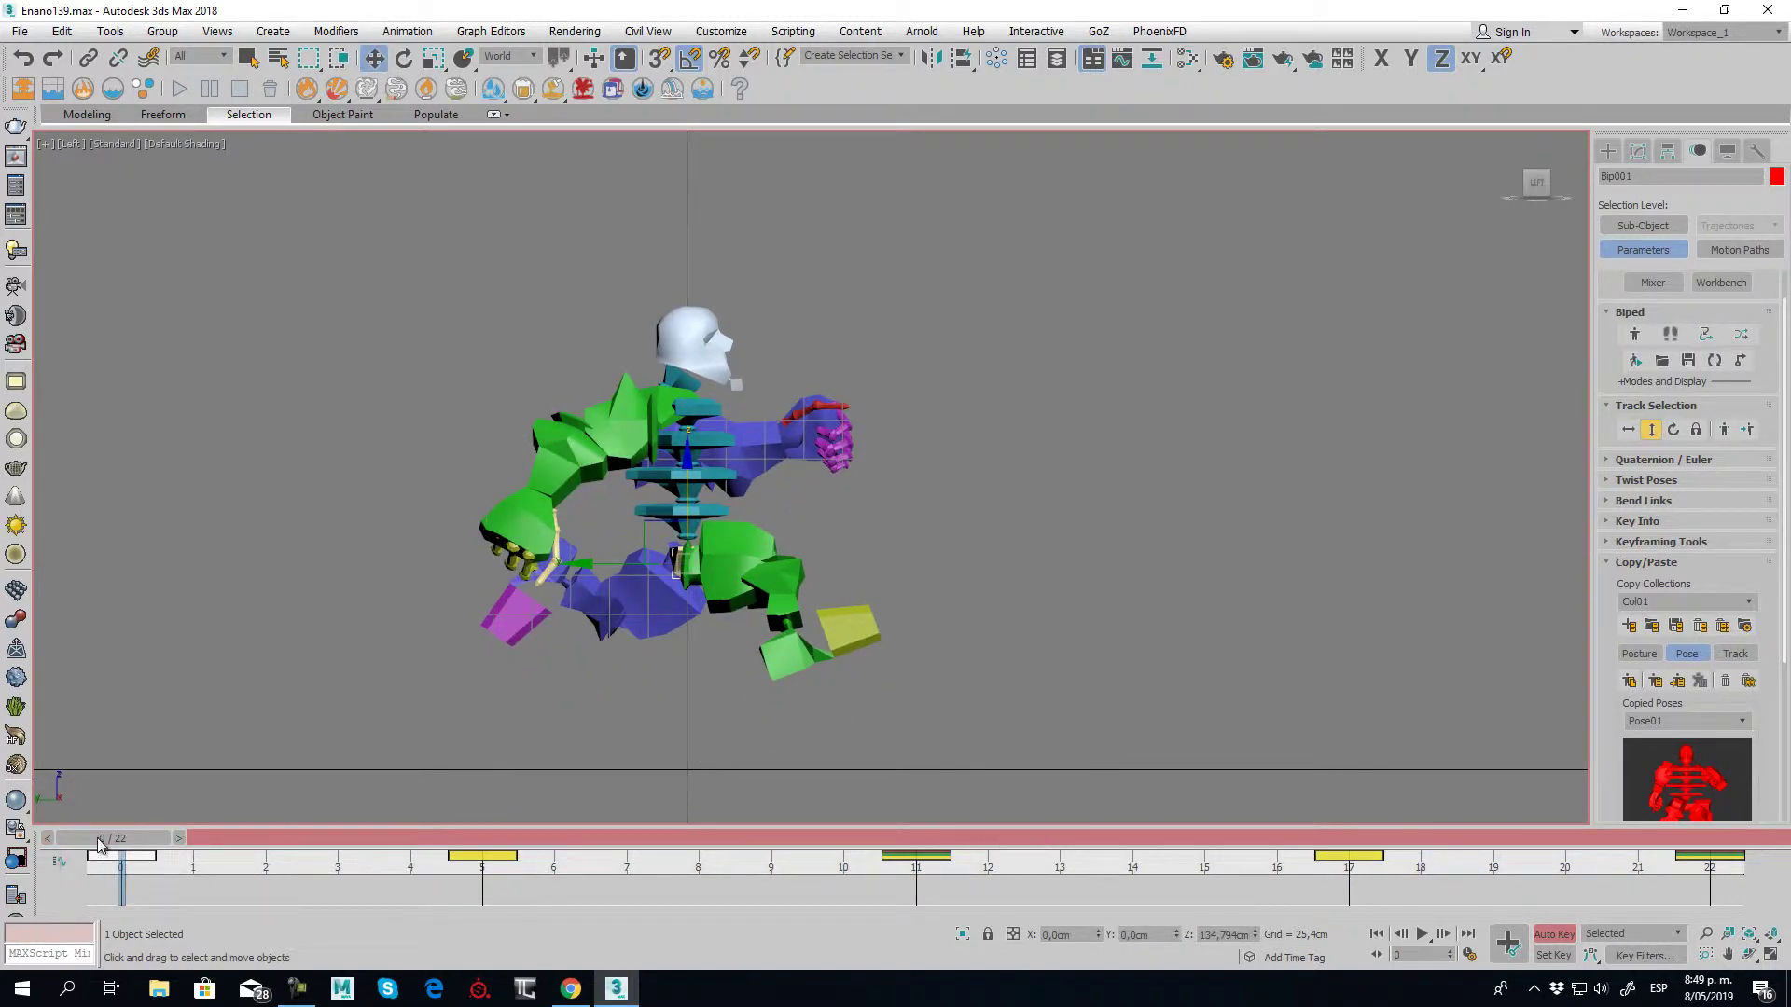
drag(101, 839, 462, 839)
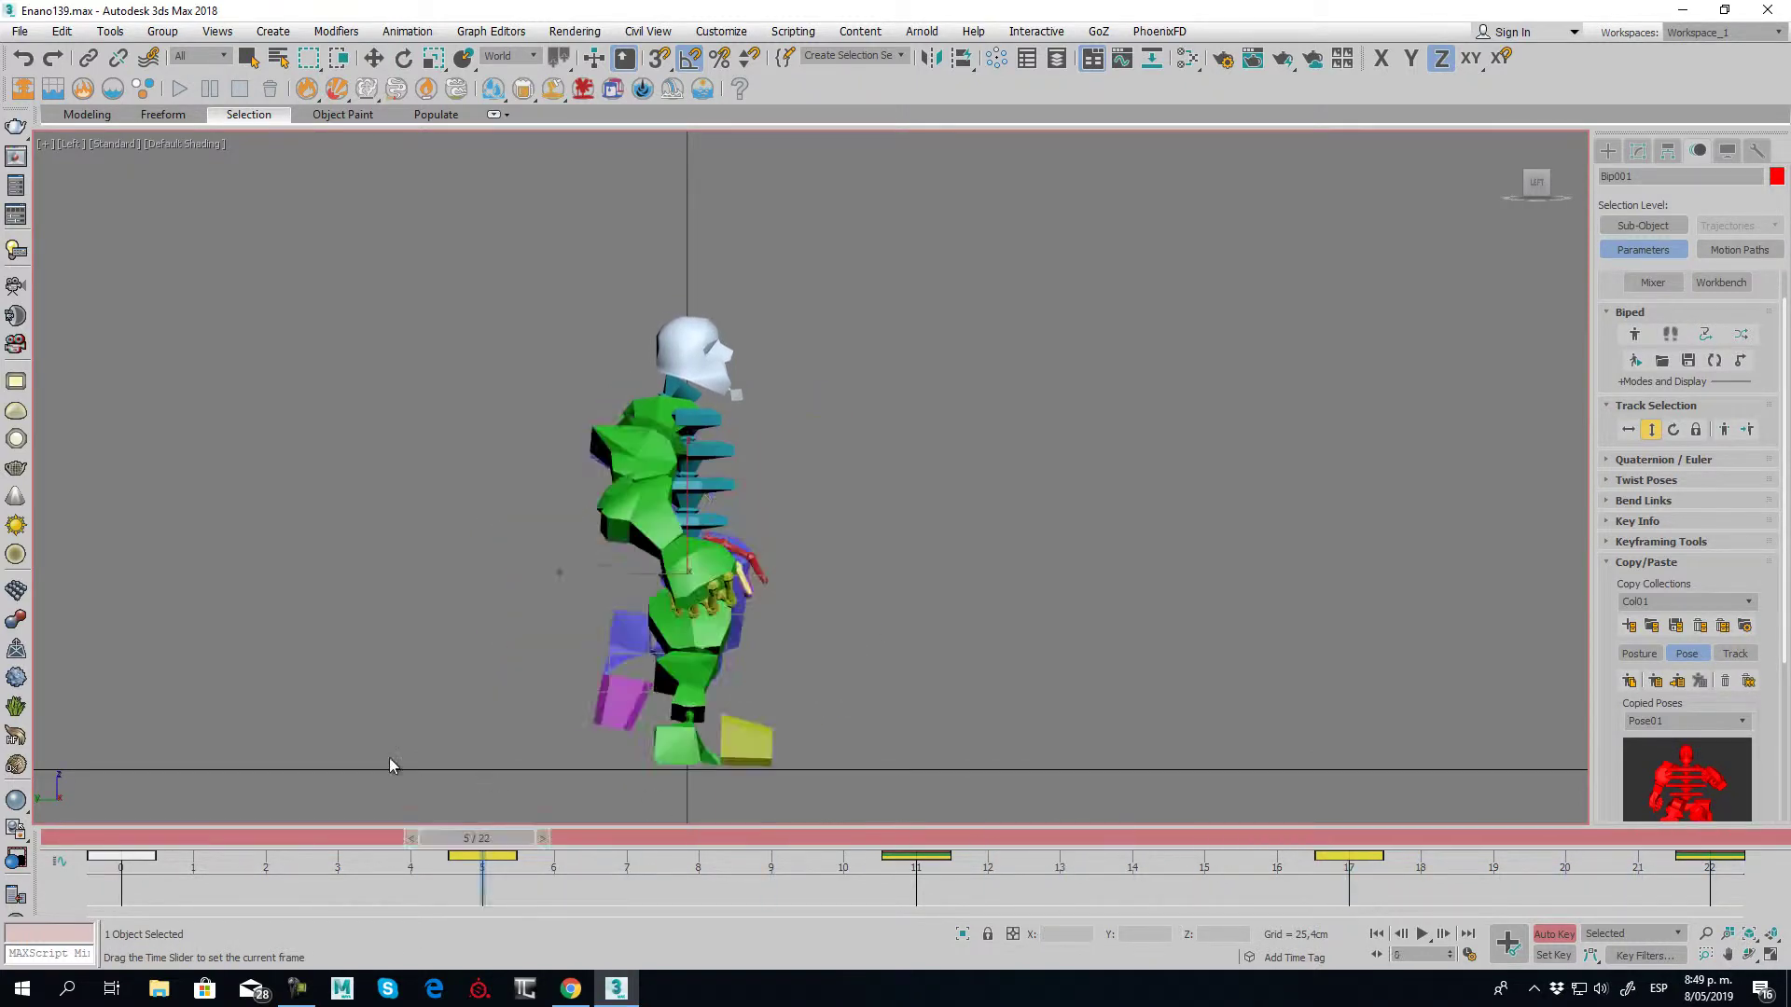
key(slash)
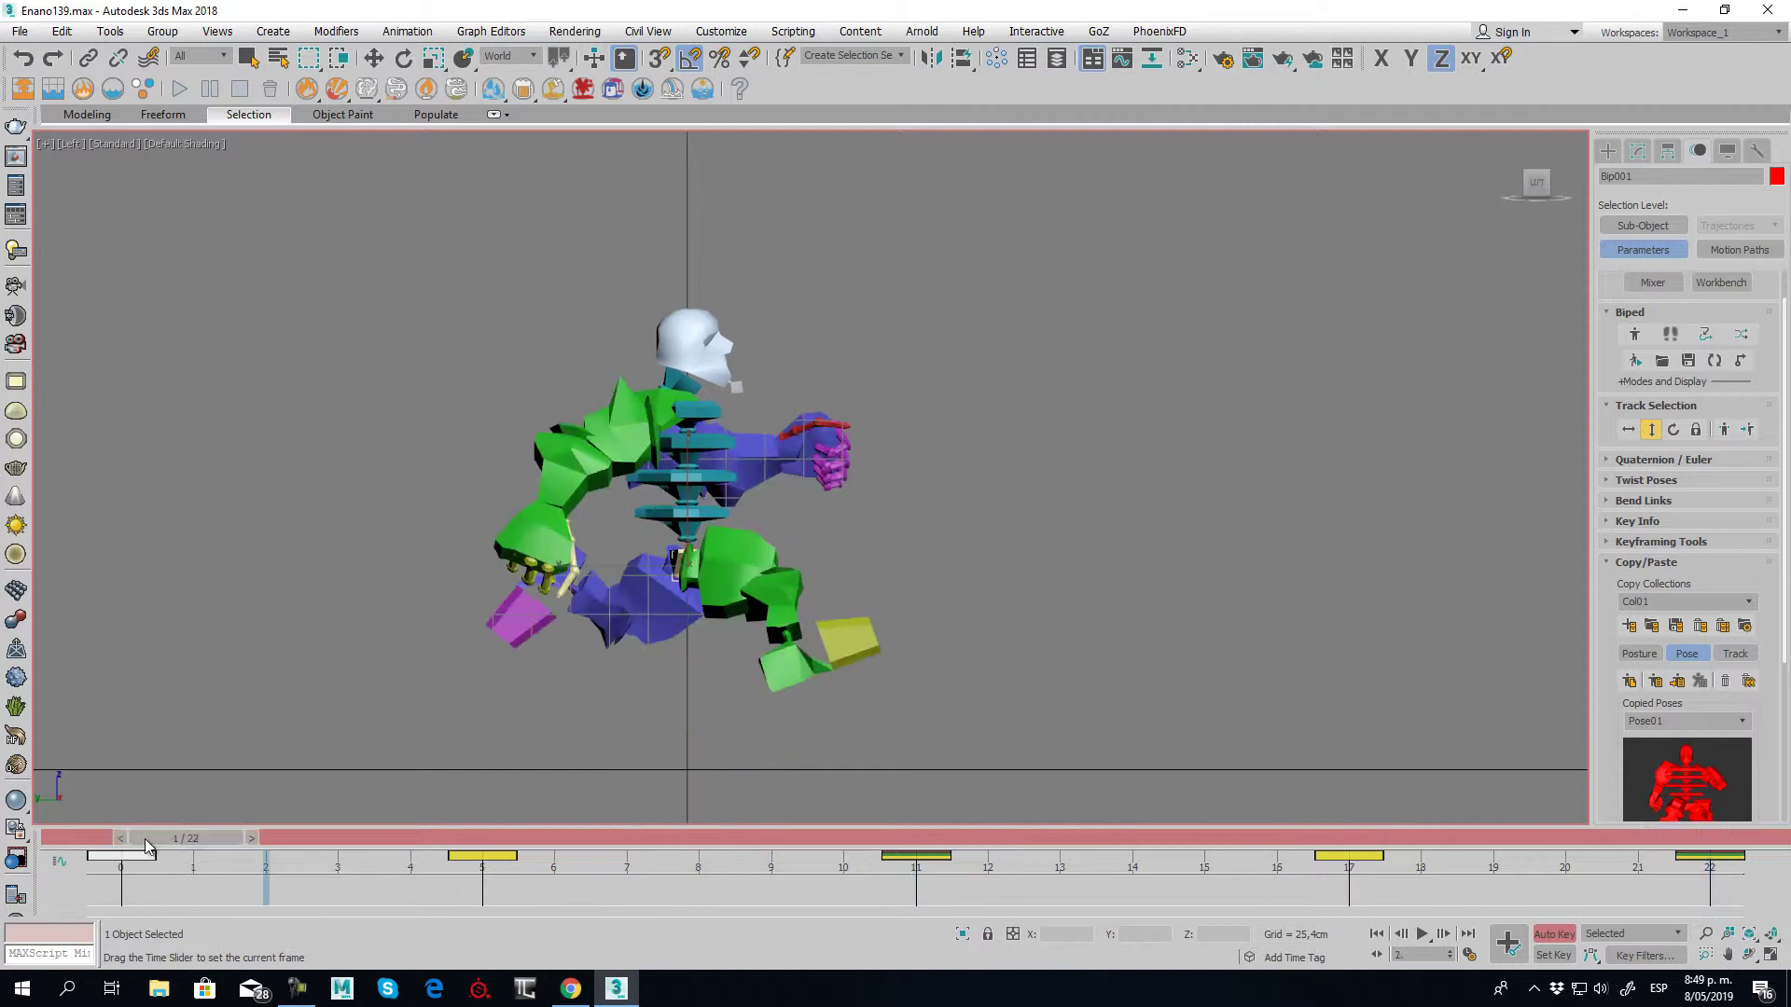
key(slash)
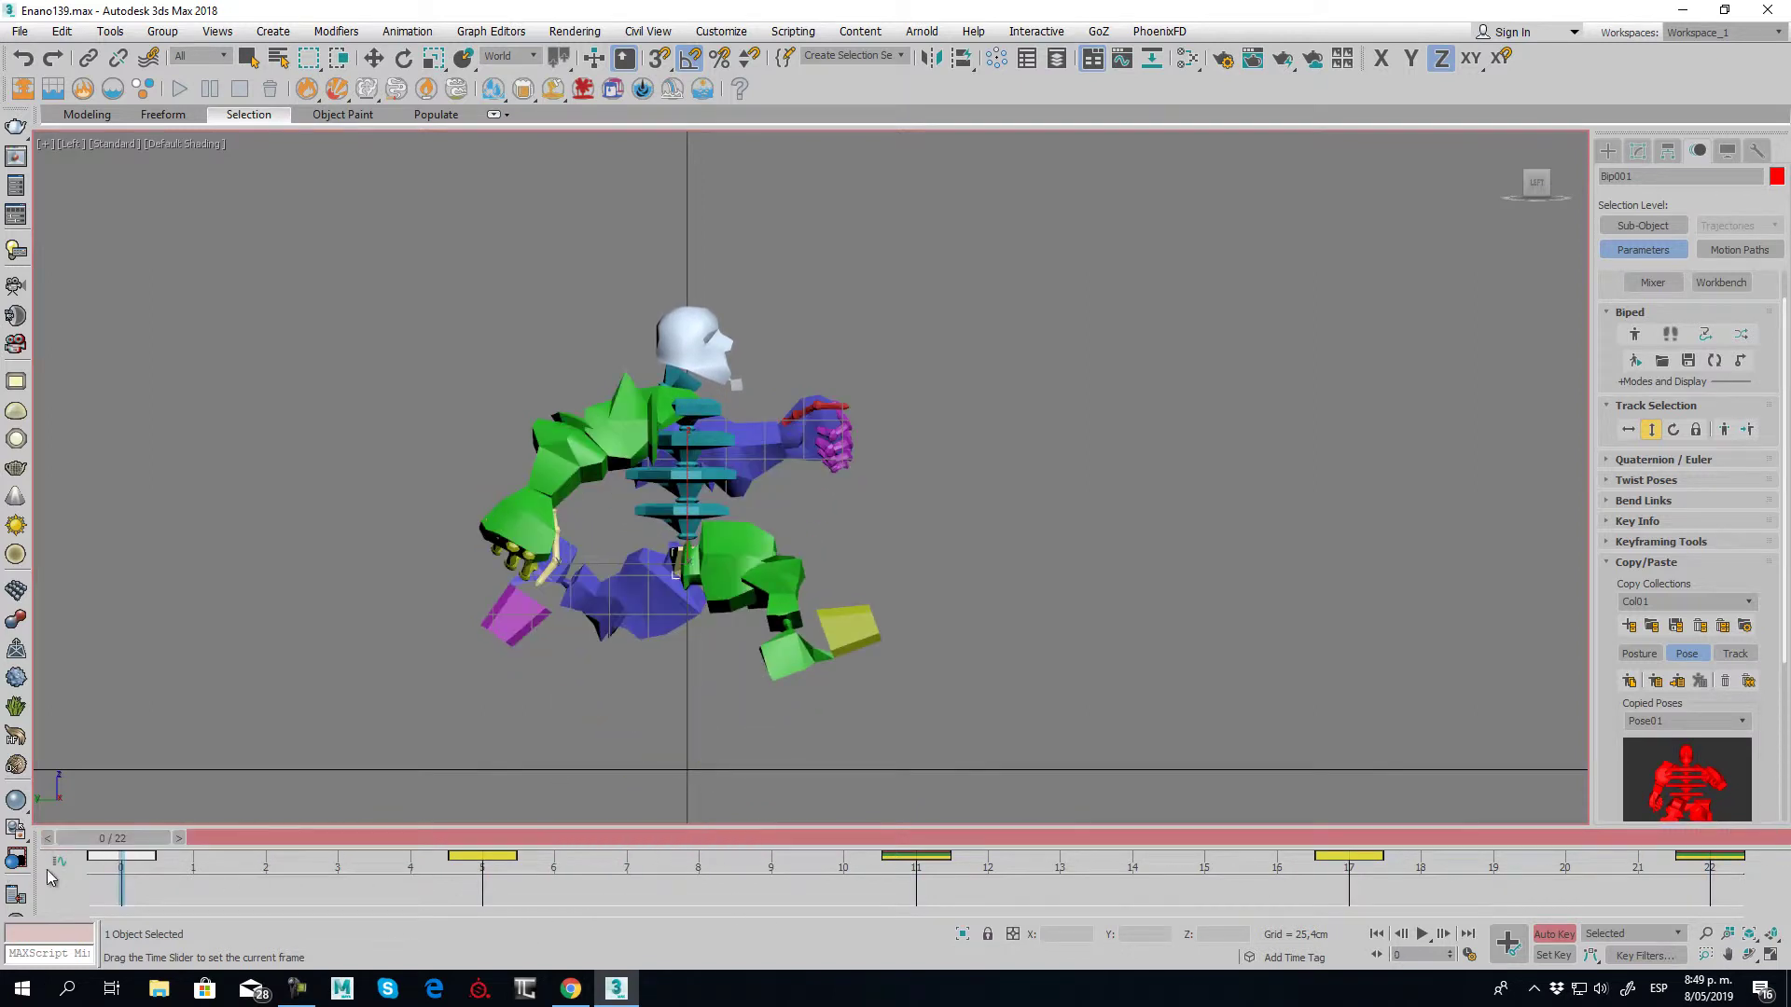
mouse_move(52, 877)
mouse_down()
mouse_move(1043, 931)
mouse_move(1374, 974)
mouse_move(597, 980)
mouse_move(516, 975)
mouse_move(500, 946)
mouse_up()
Copy the frame 5 pose and paste it opposite at frame 17
key(w)
click(687, 738)
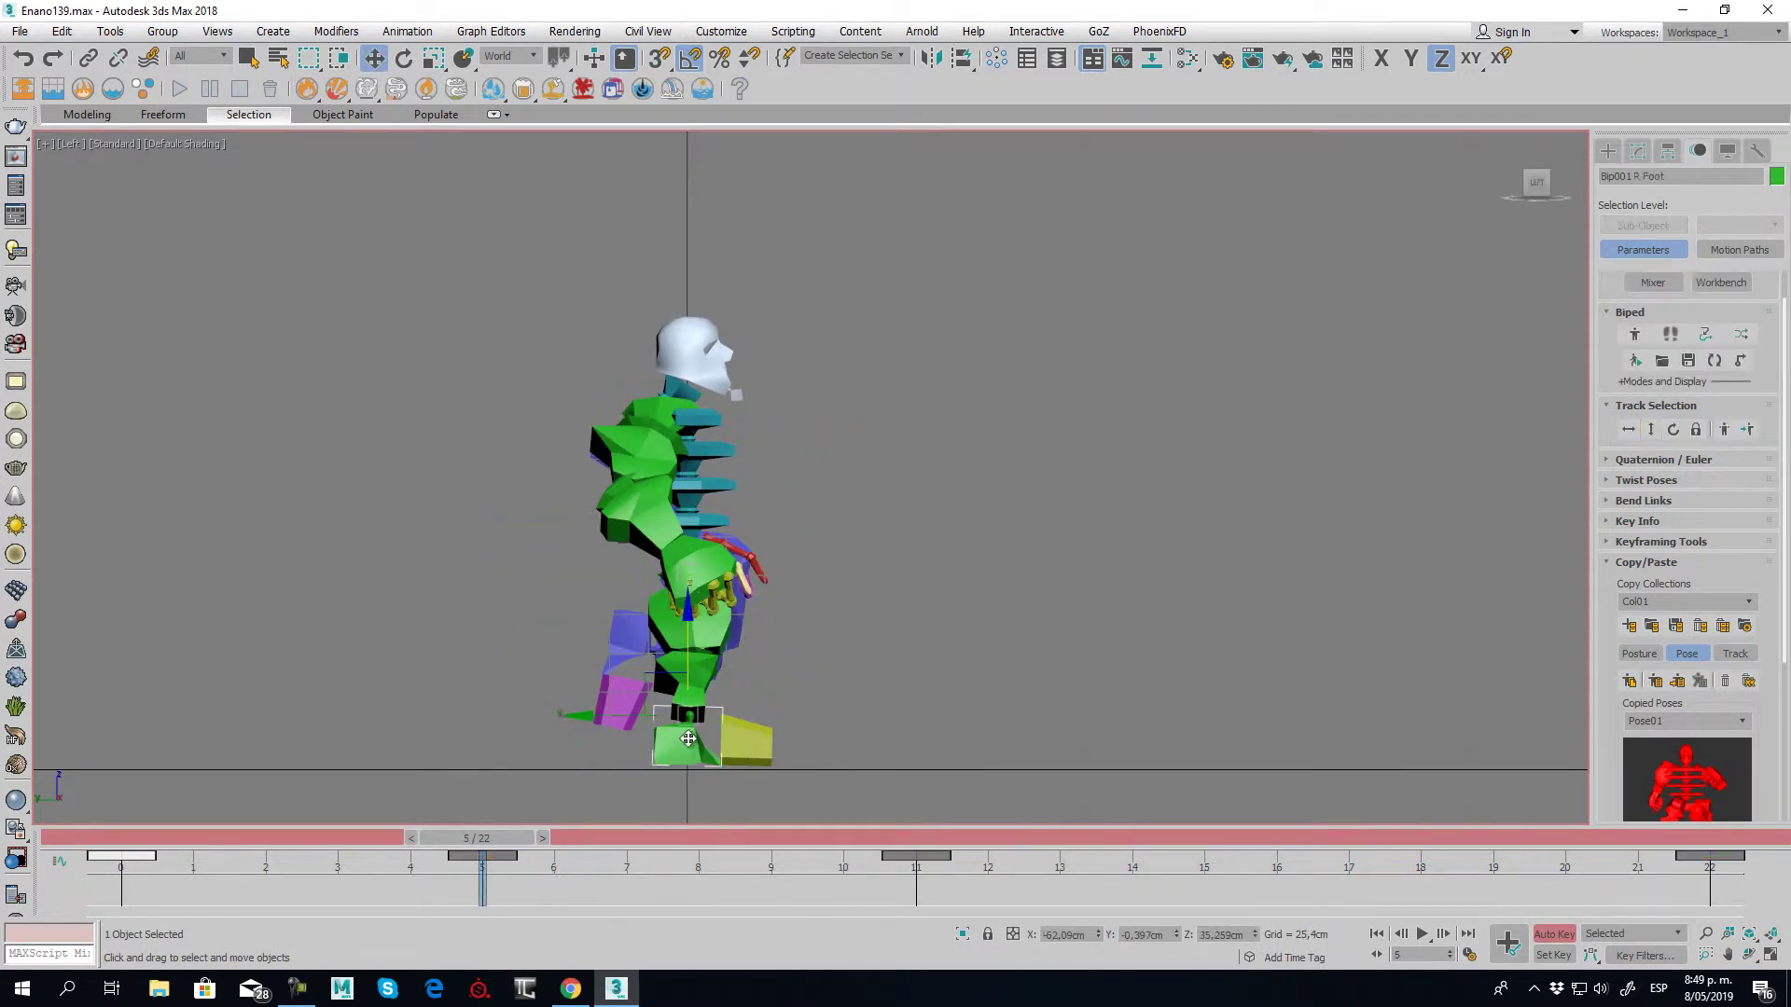
click(1629, 681)
drag(545, 845, 1321, 840)
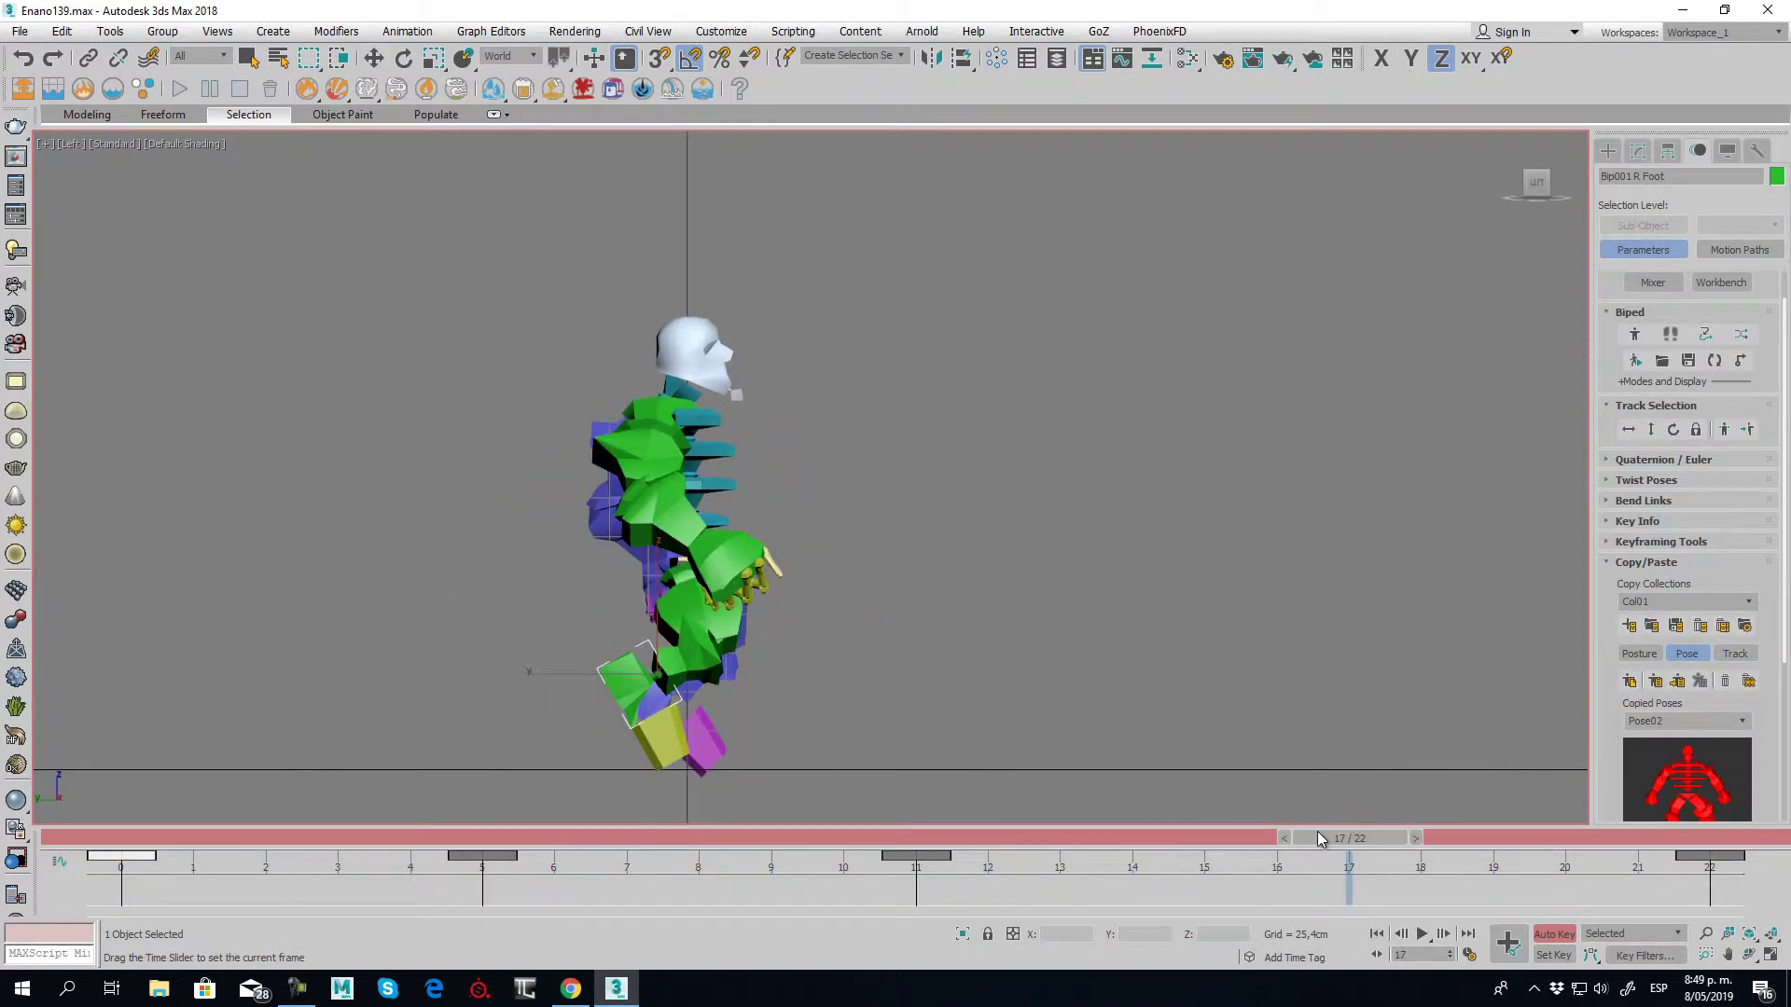
click(1678, 684)
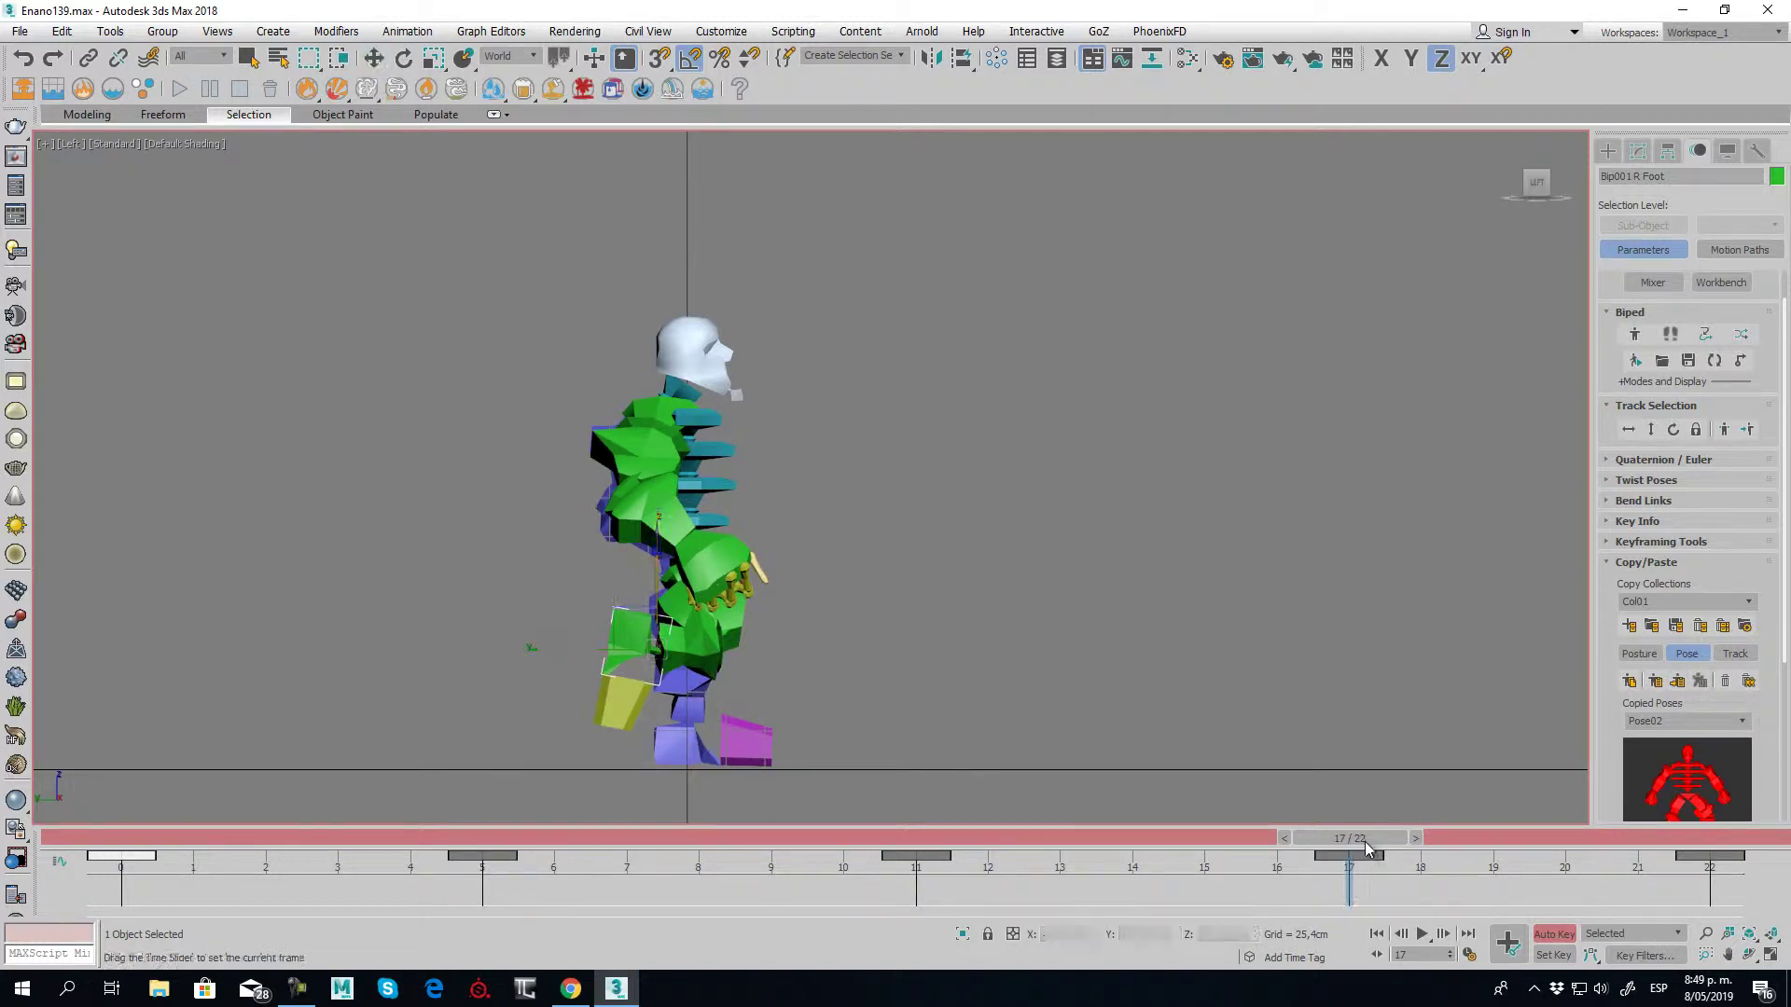
mouse_move(1349, 838)
mouse_down()
mouse_move(625, 871)
mouse_move(1469, 906)
mouse_move(142, 838)
mouse_up()
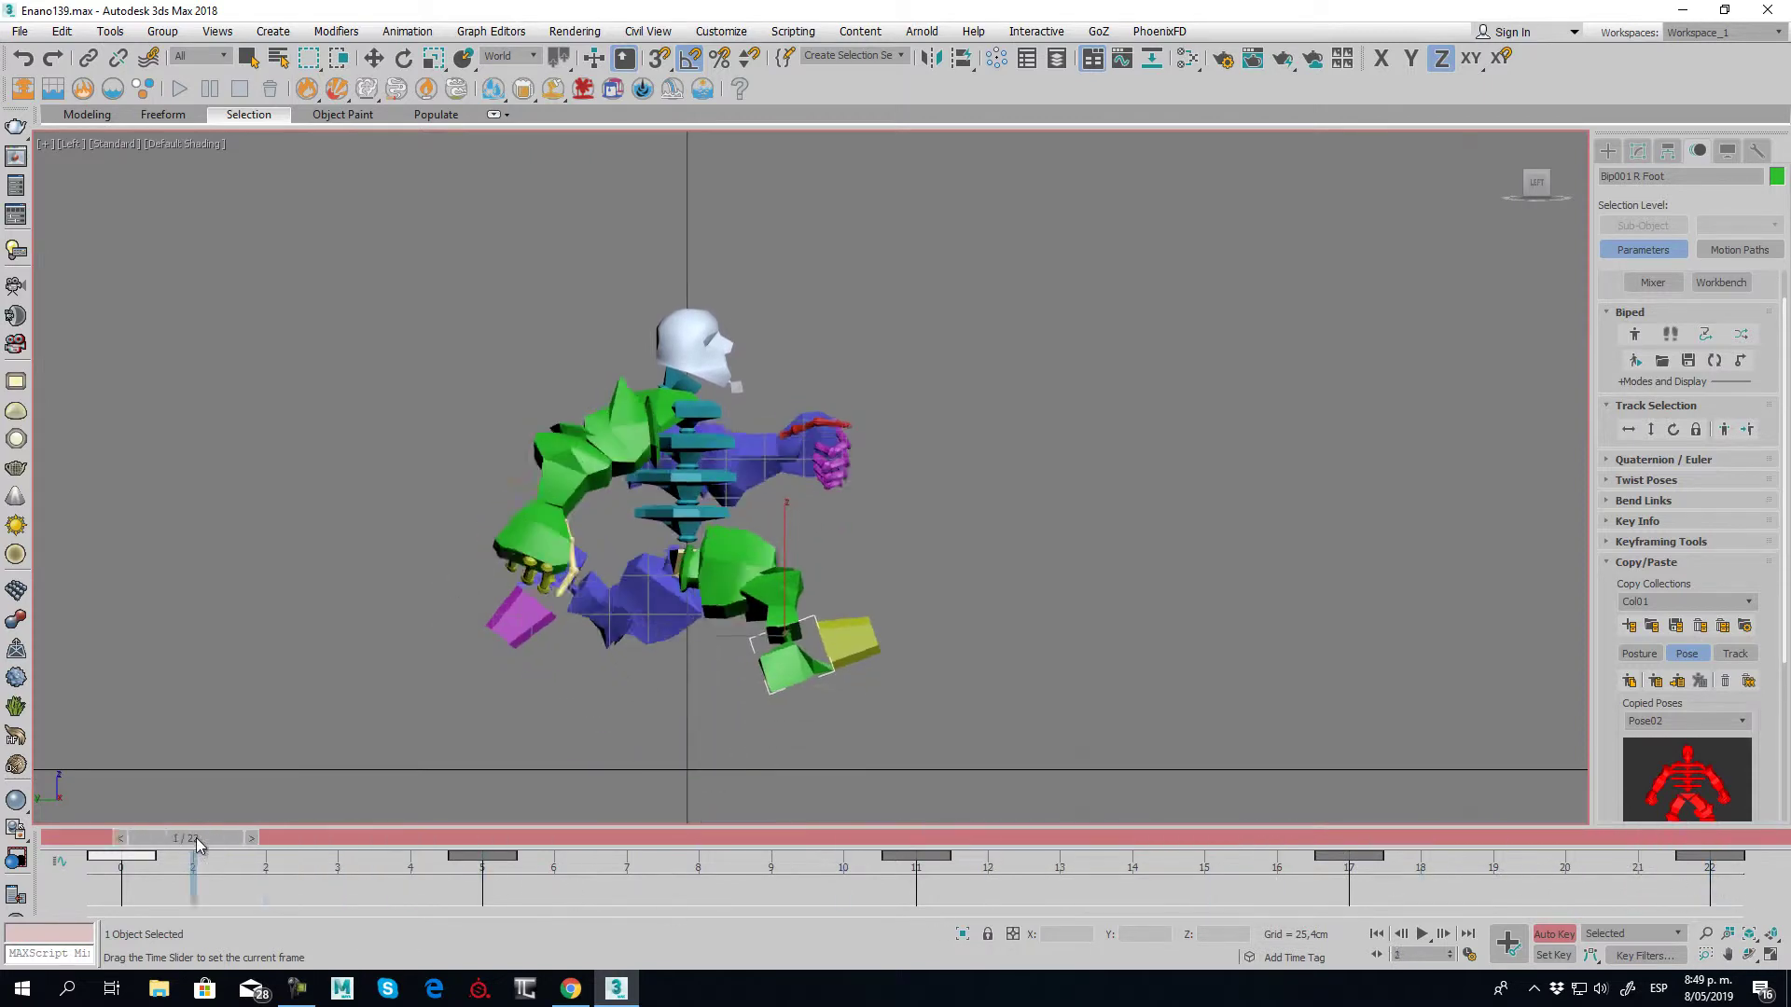
Scrub the cycle back to frame 5 and select the biped's spine
key(w)
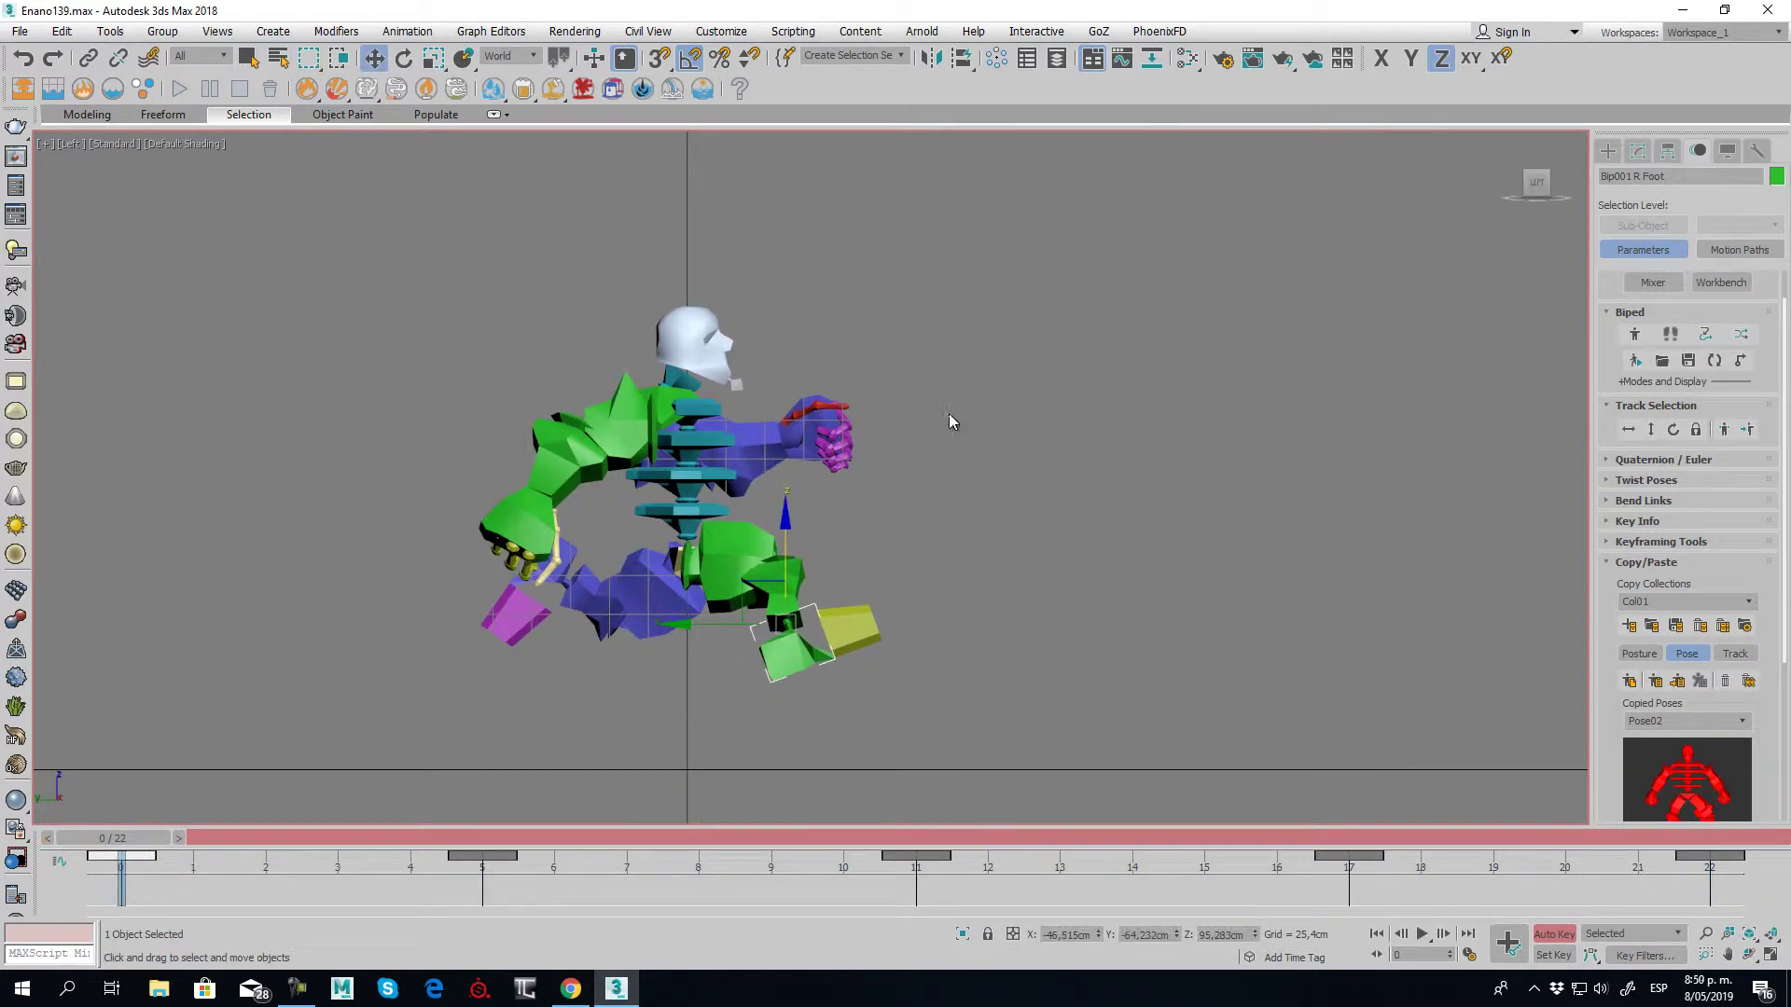
scroll(703, 463, up, 5)
scroll(813, 554, up, 1)
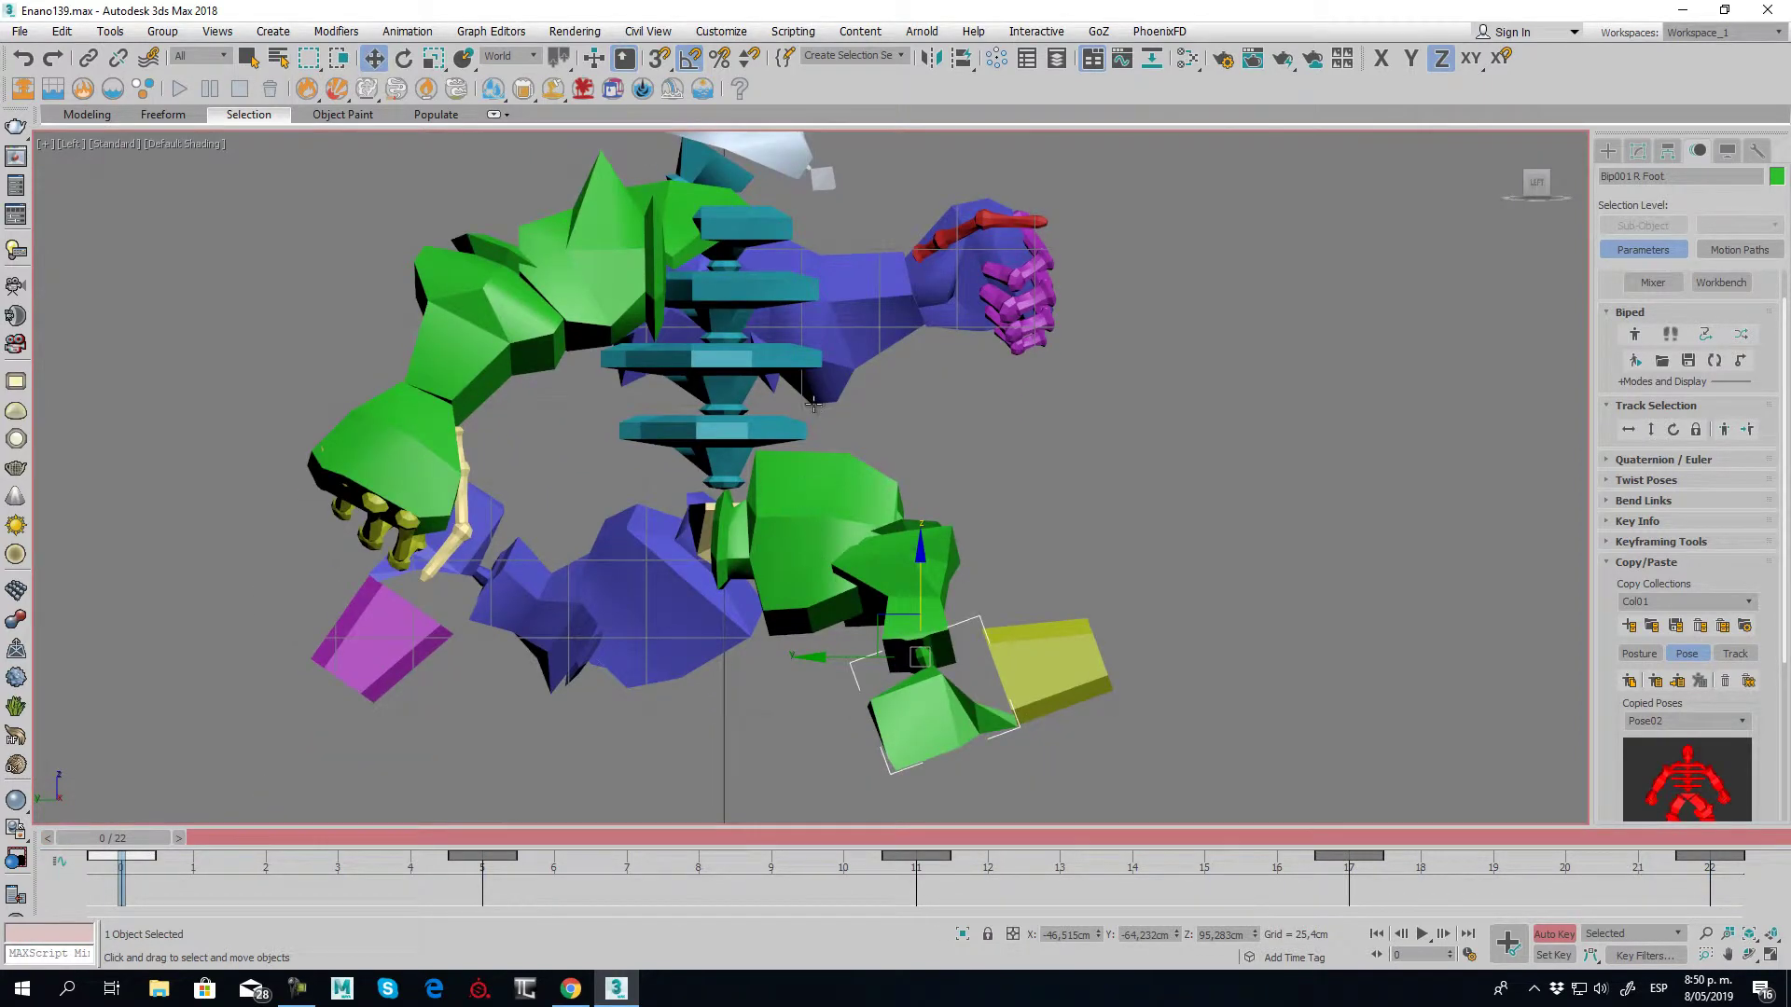
scroll(812, 403, down, 2)
scroll(784, 457, up, 1)
scroll(752, 513, down, 2)
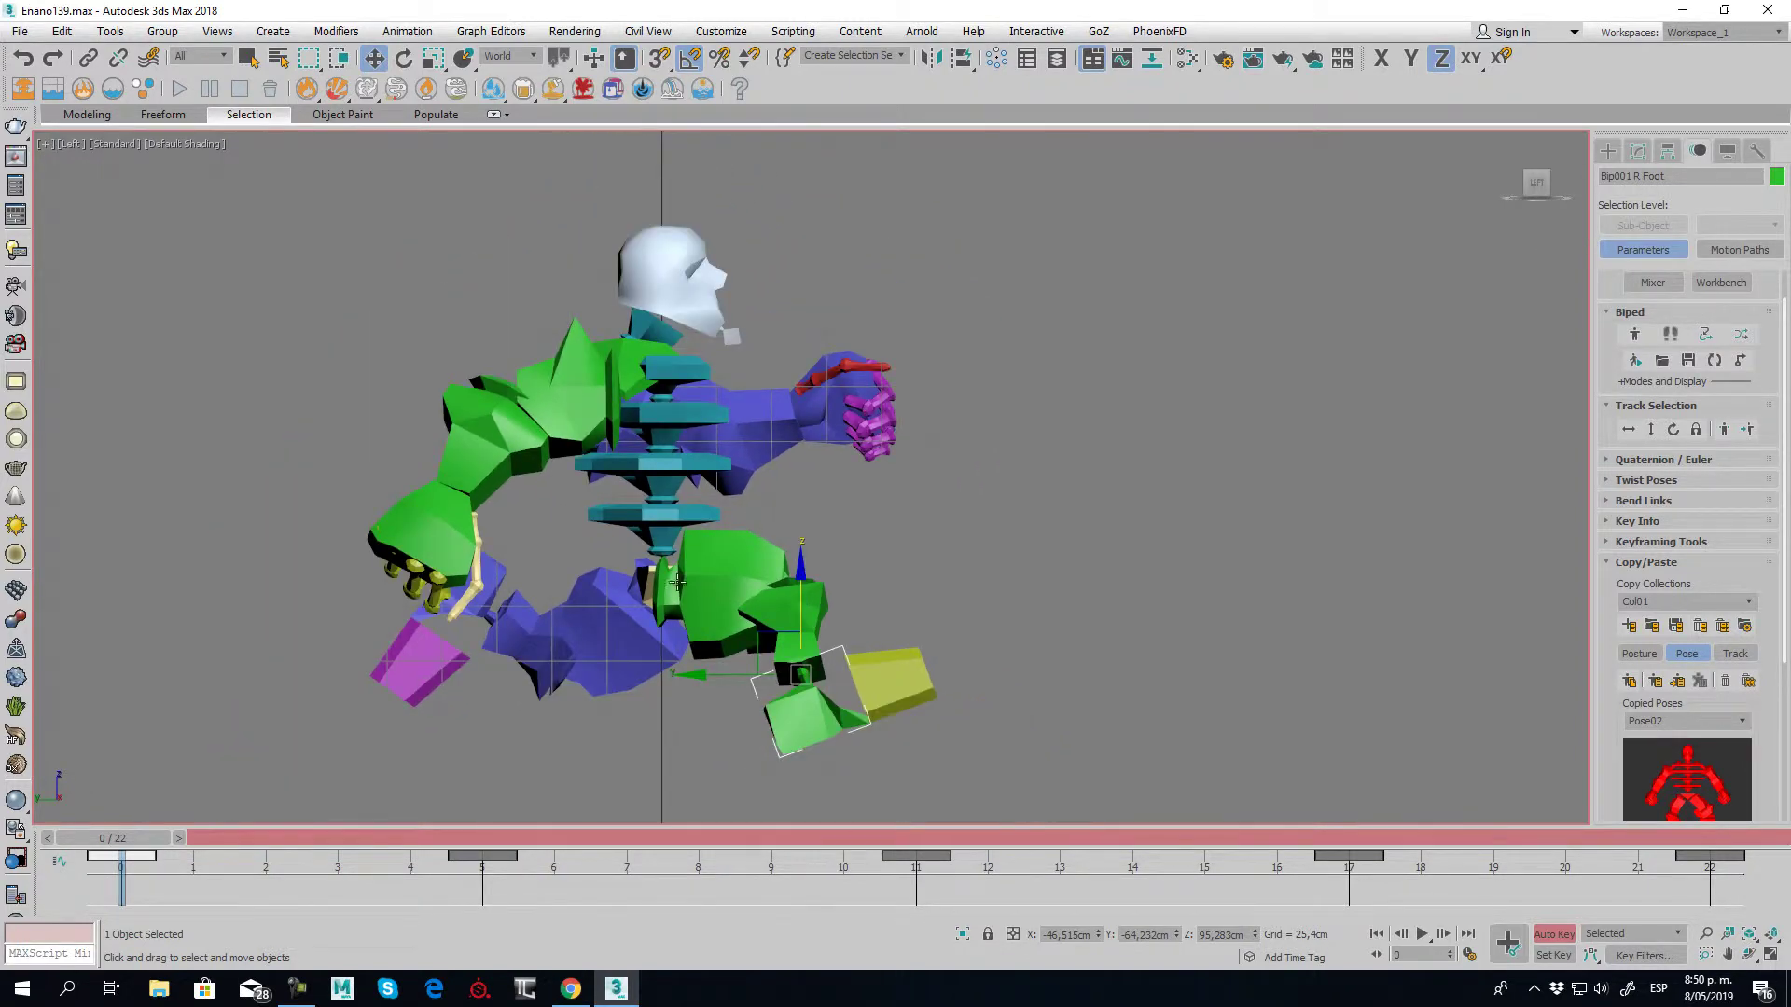
mouse_move(86, 836)
mouse_down()
mouse_move(506, 869)
mouse_move(482, 884)
mouse_up()
key(w)
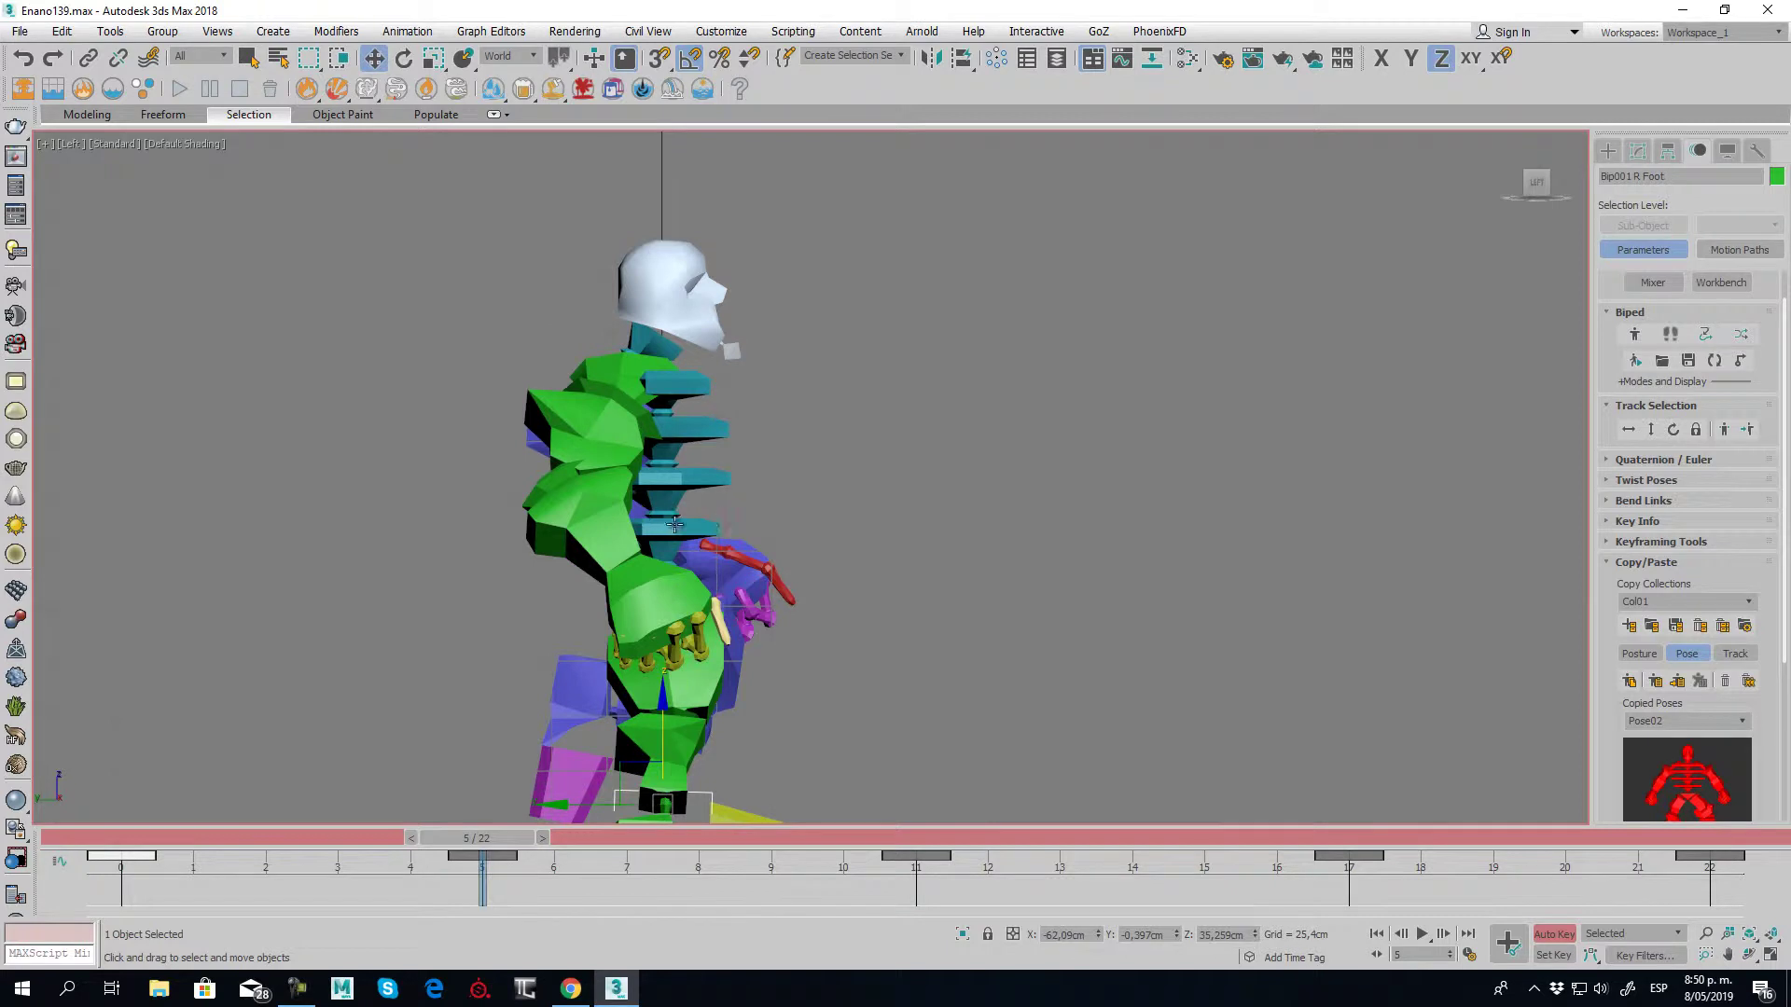
click(674, 525)
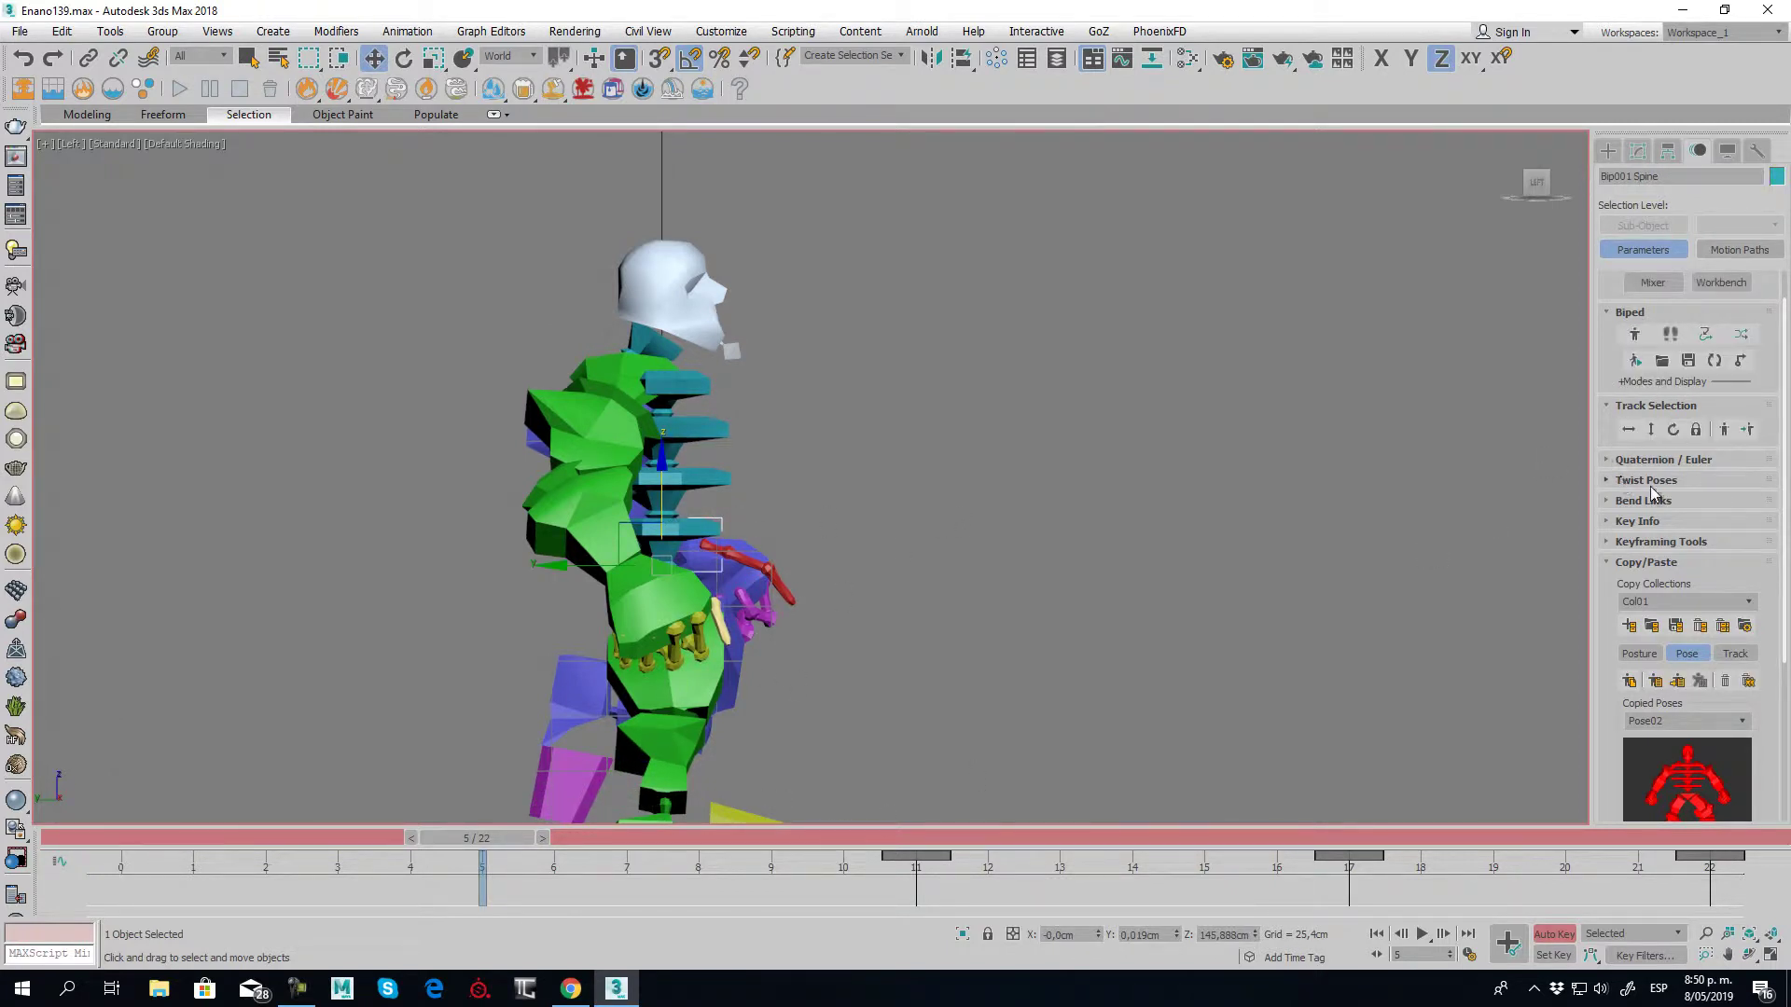
At frame 5, rotate Bip001 Spine to bend it forward and tilt Bip001 Head
click(1623, 500)
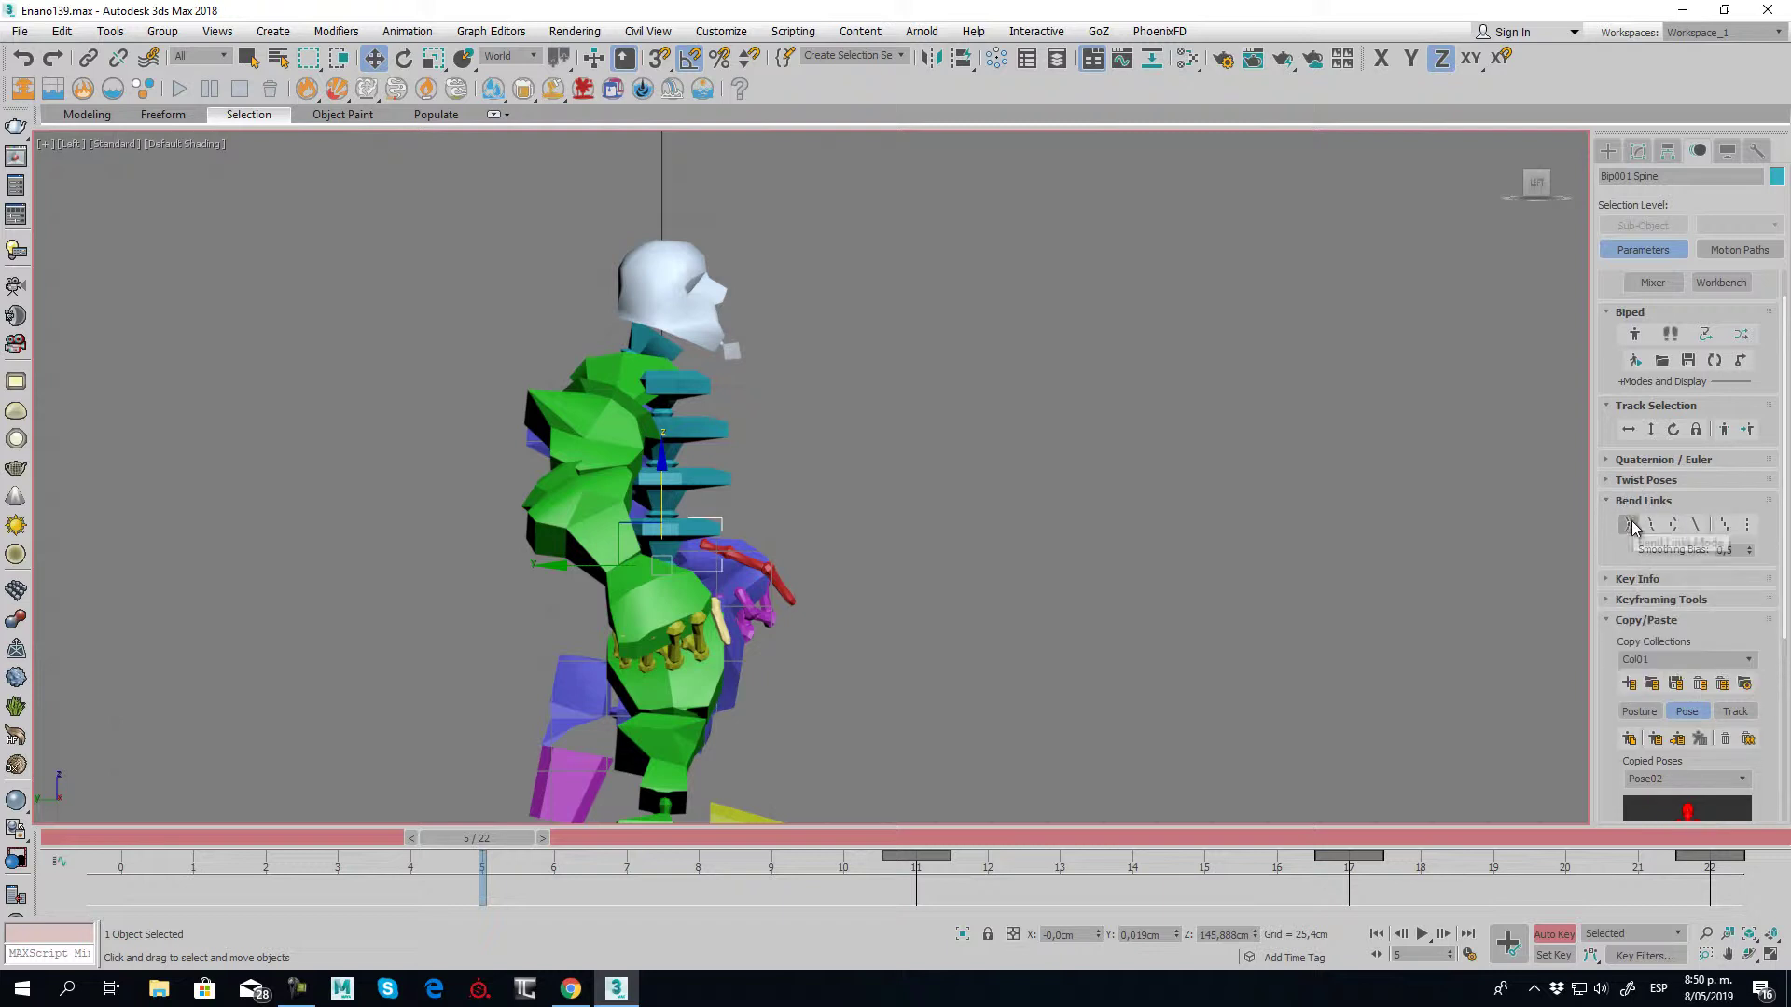
key(e)
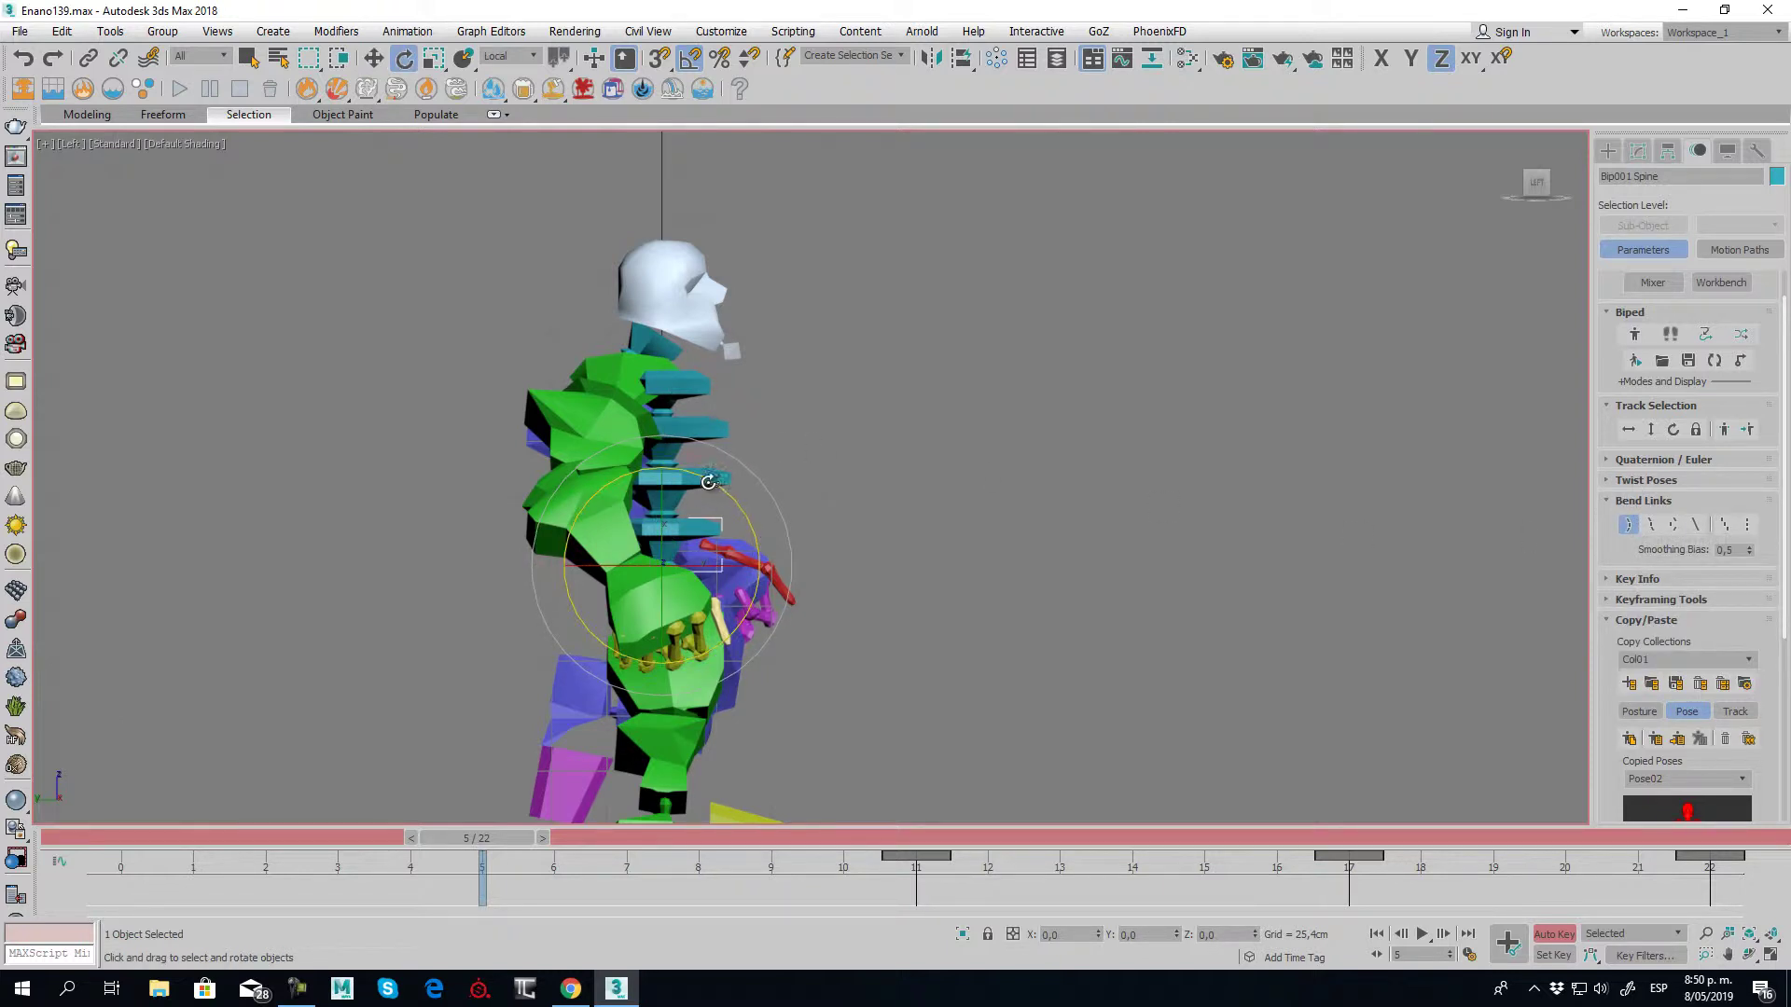
drag(709, 482, 720, 495)
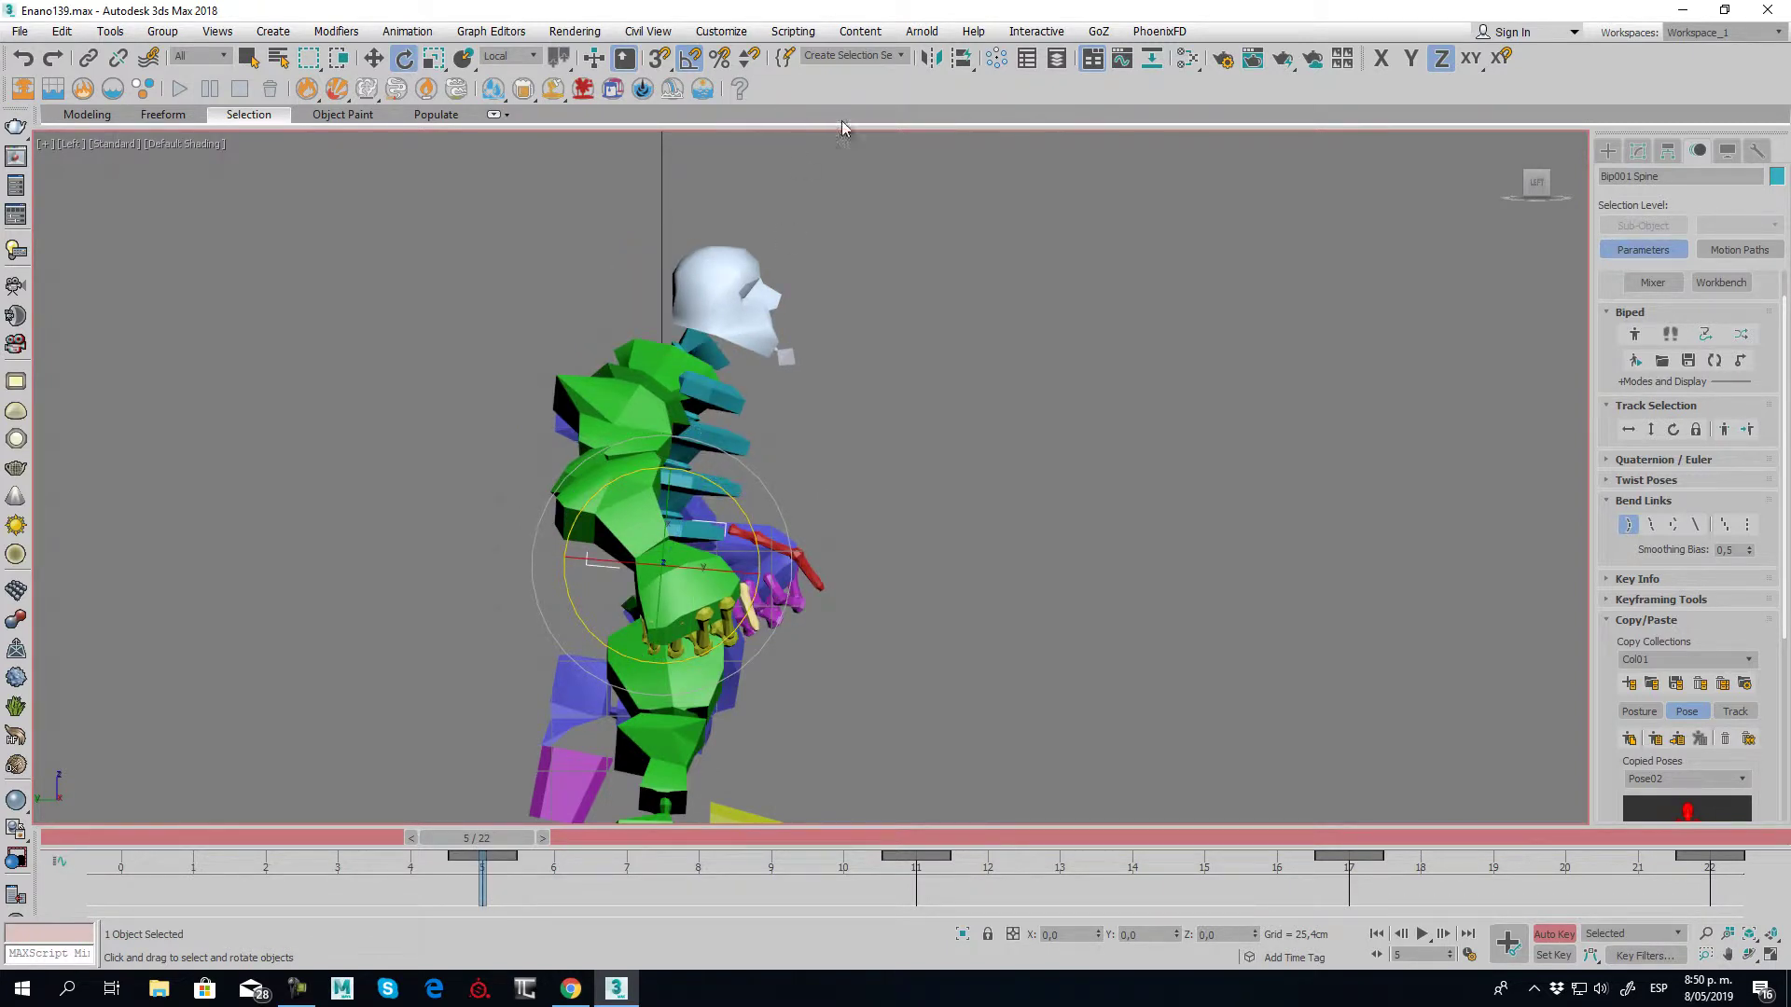
click(720, 287)
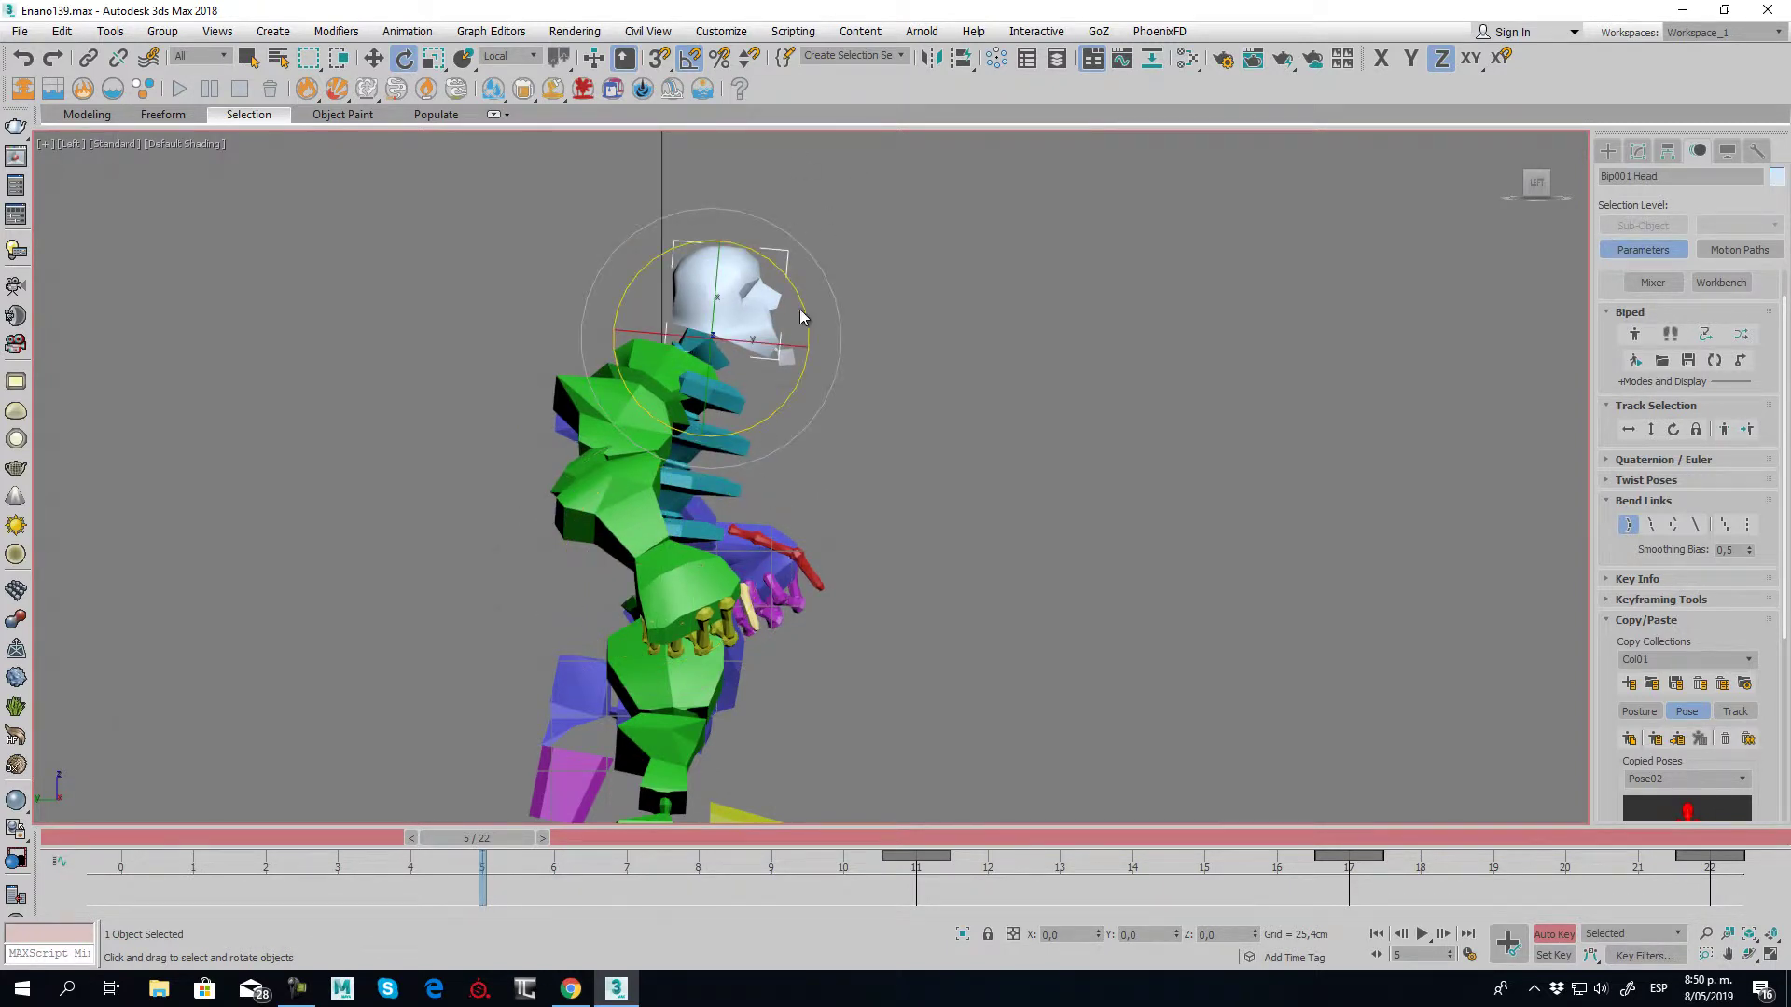
drag(799, 290, 792, 317)
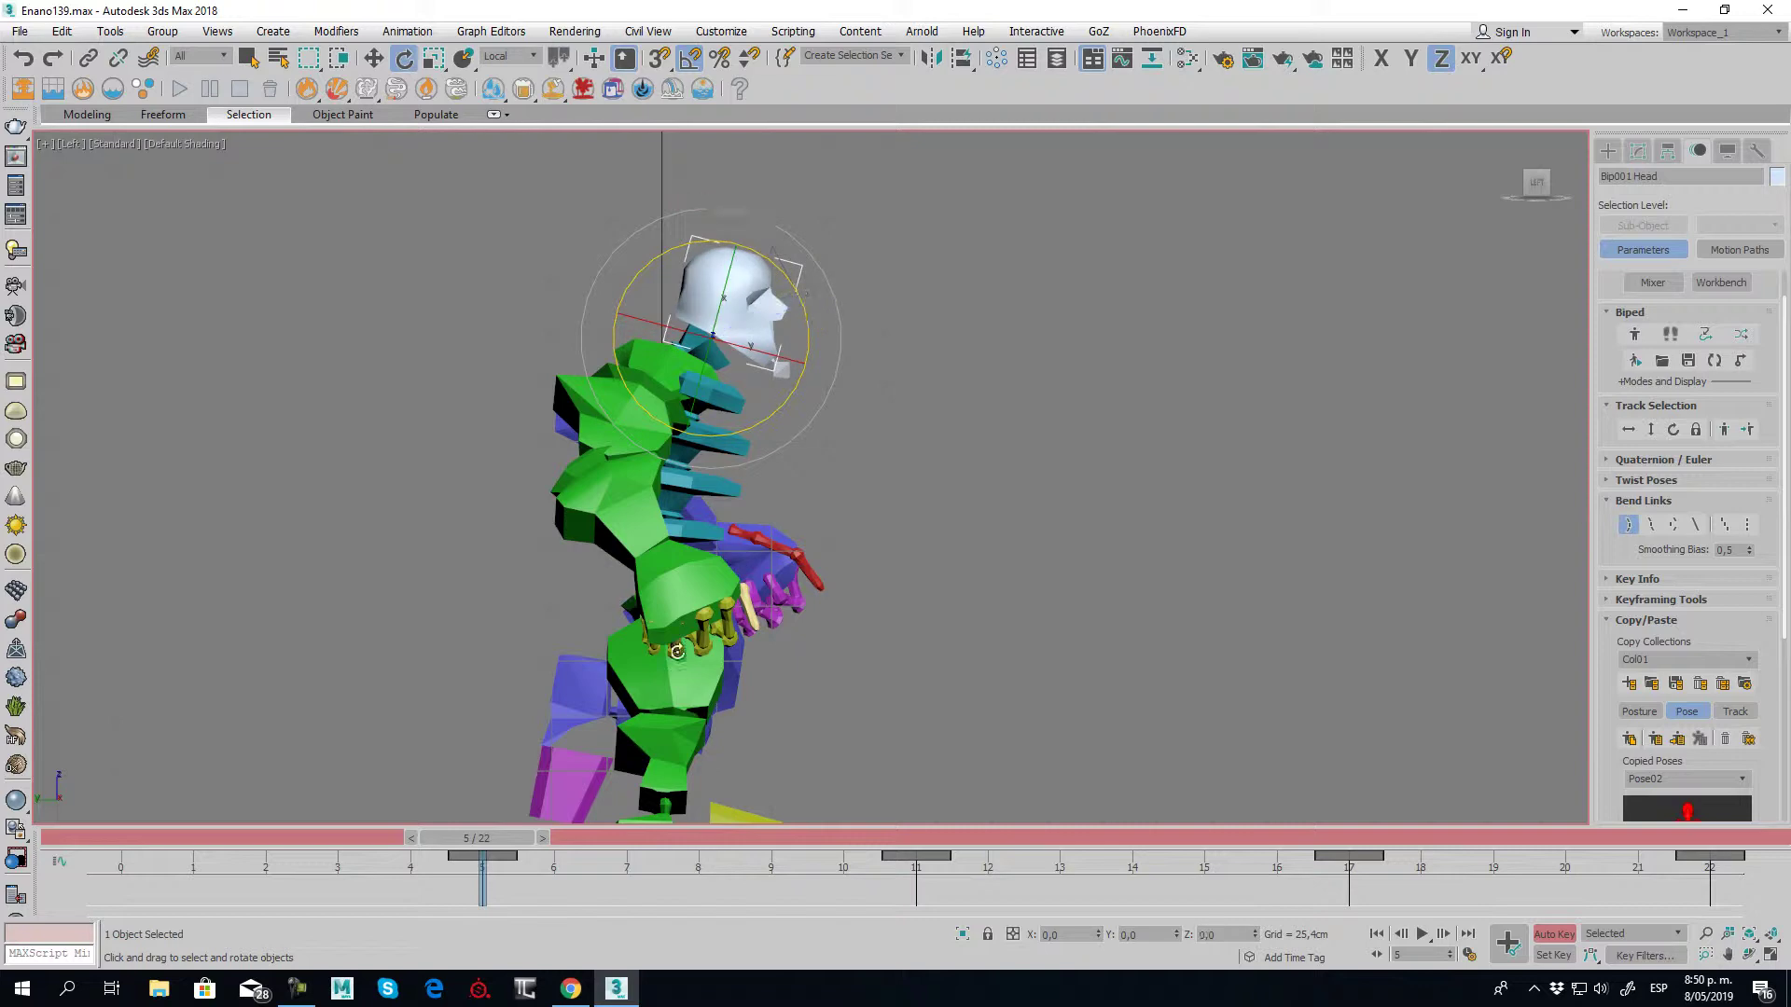
Shift-copy the head's frame-11 key to frame 0 on the track bar and check the pose
mouse_move(474, 837)
mouse_down()
mouse_move(283, 856)
mouse_move(2, 816)
mouse_up()
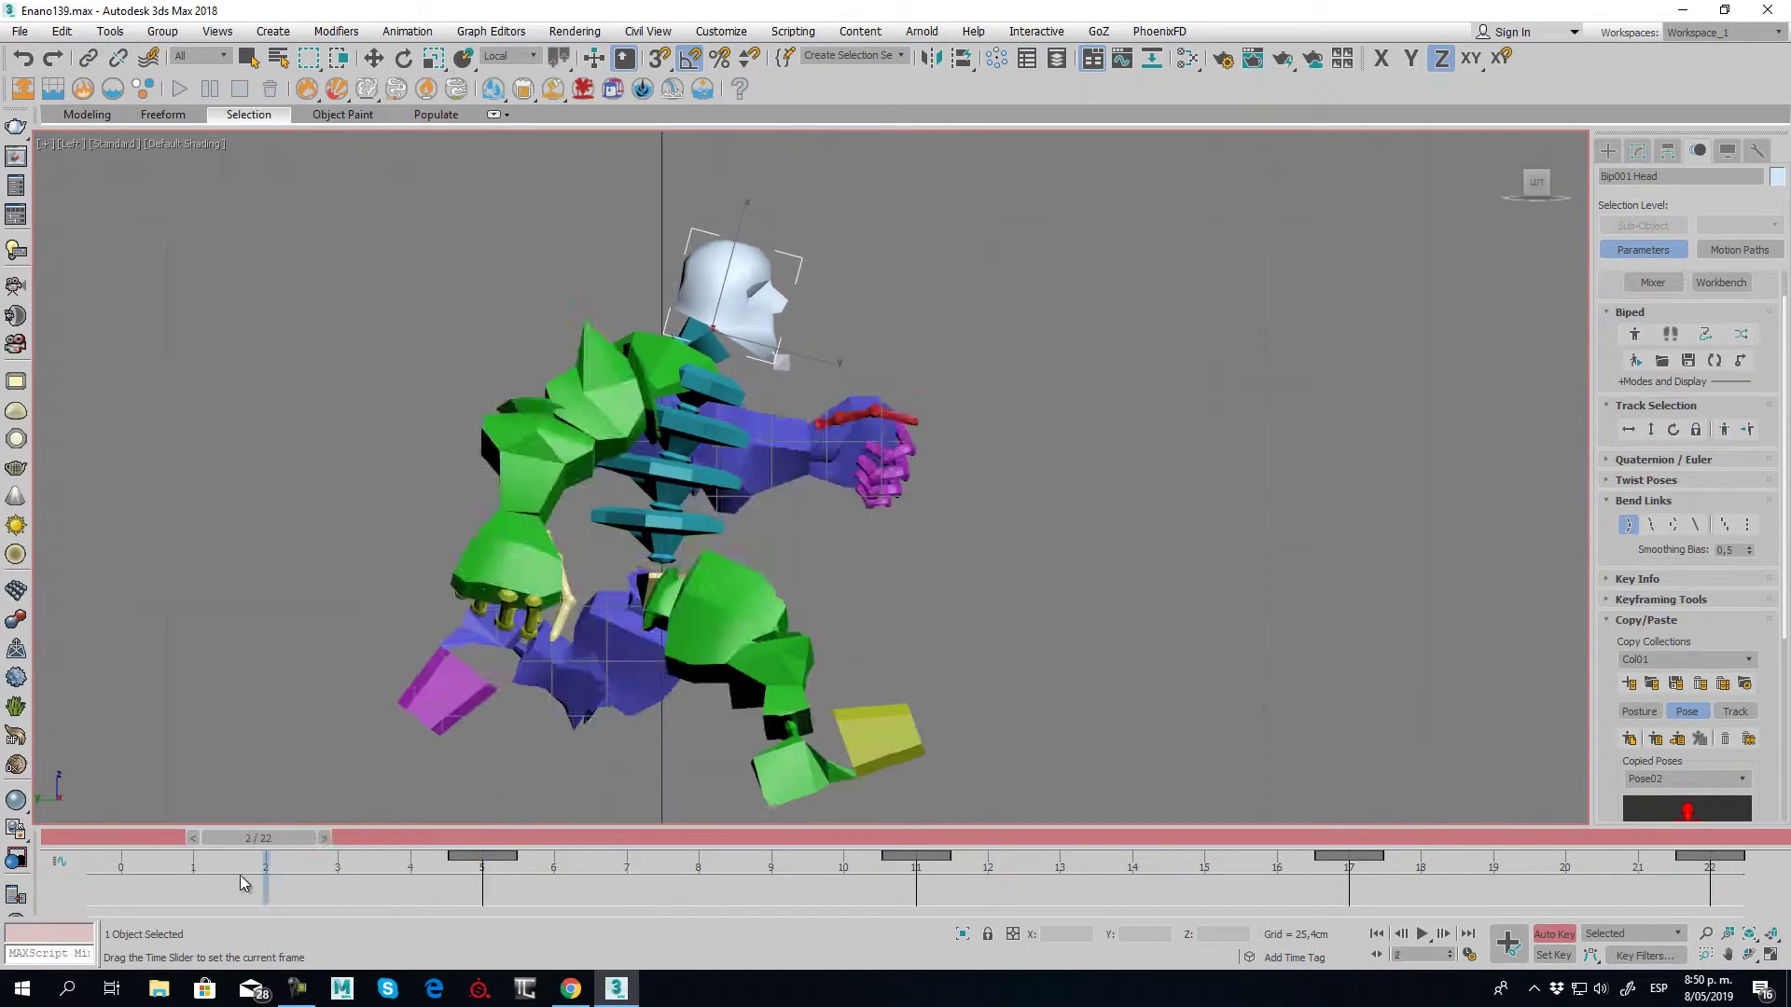
key(e)
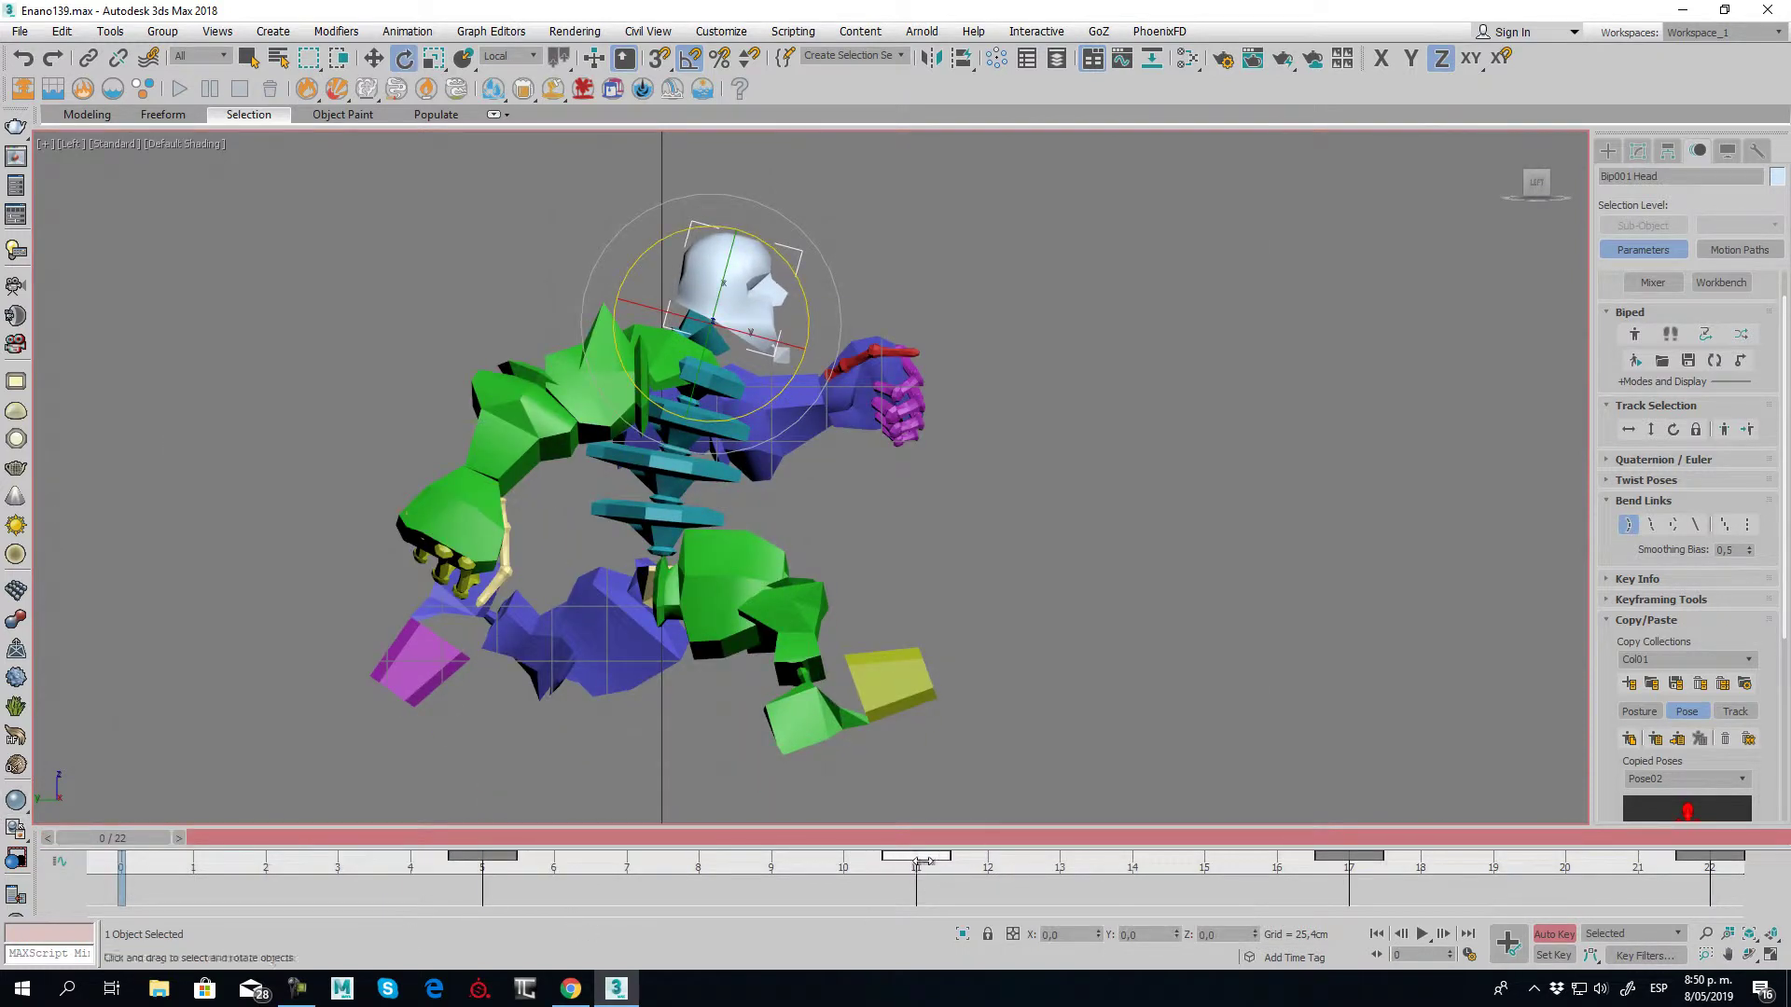
mouse_move(916, 857)
shift+mouse_down()
mouse_move(121, 891)
mouse_move(199, 836)
mouse_move(313, 847)
mouse_move(103, 838)
shift+mouse_up()
key(q)
key(e)
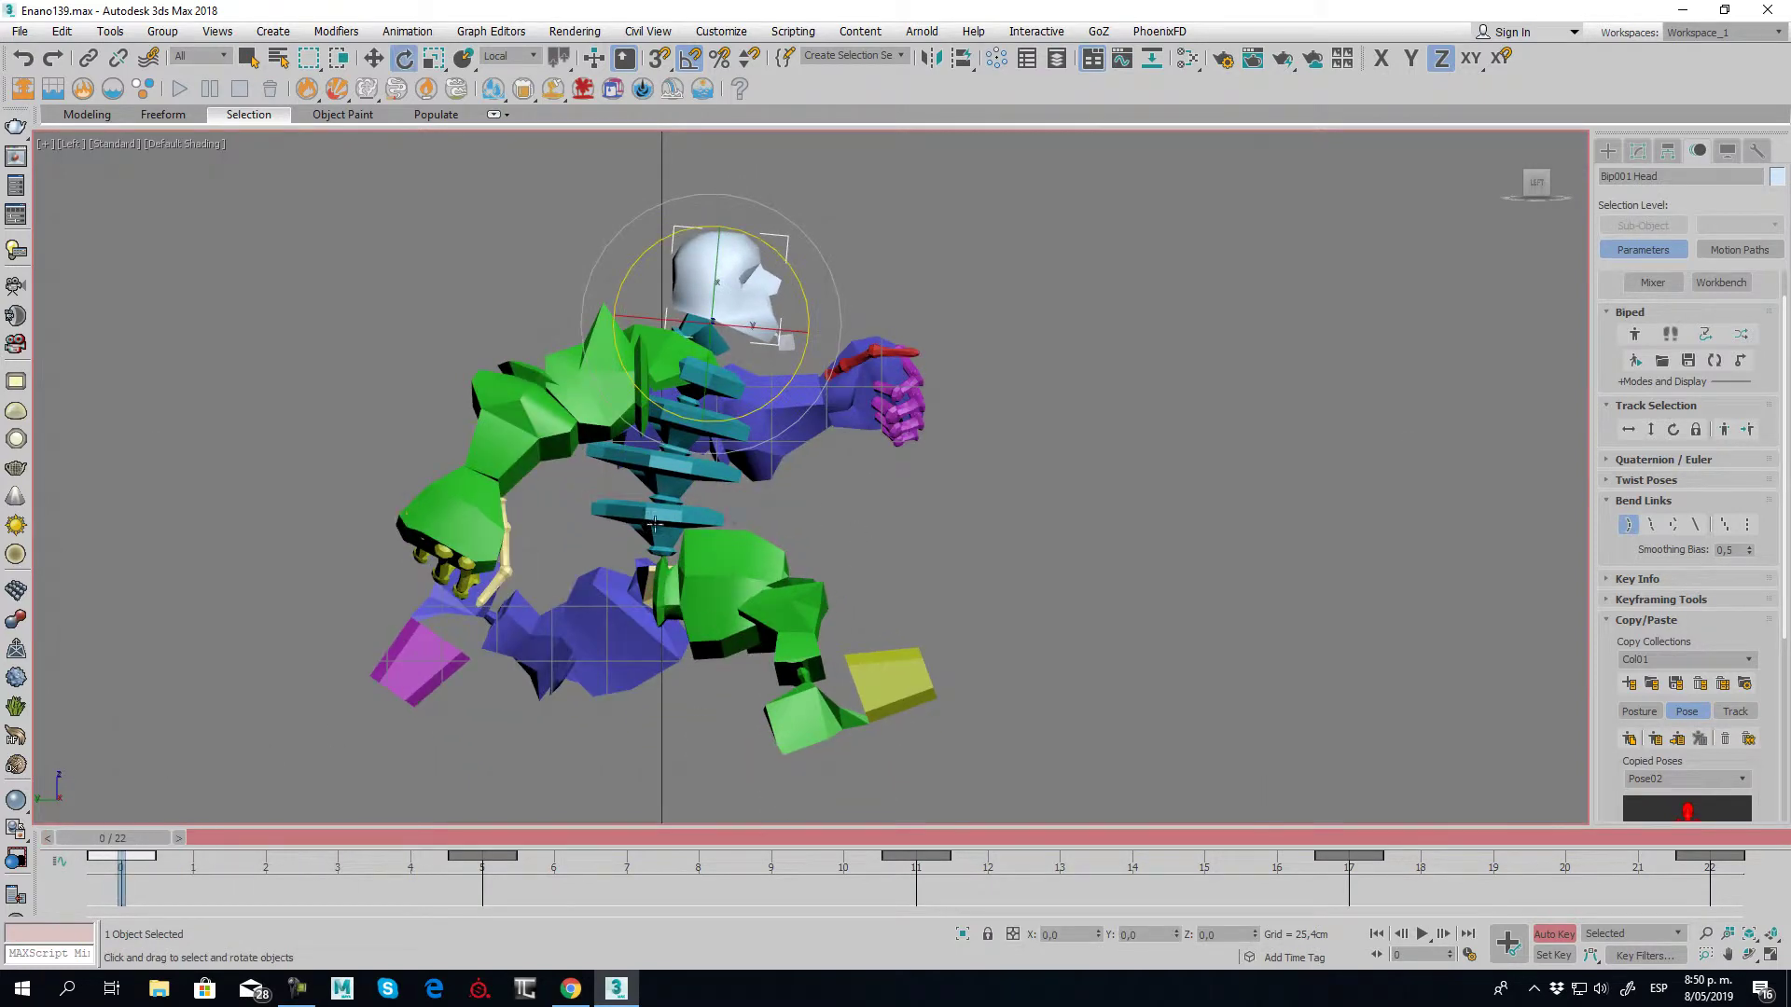
click(656, 524)
click(907, 853)
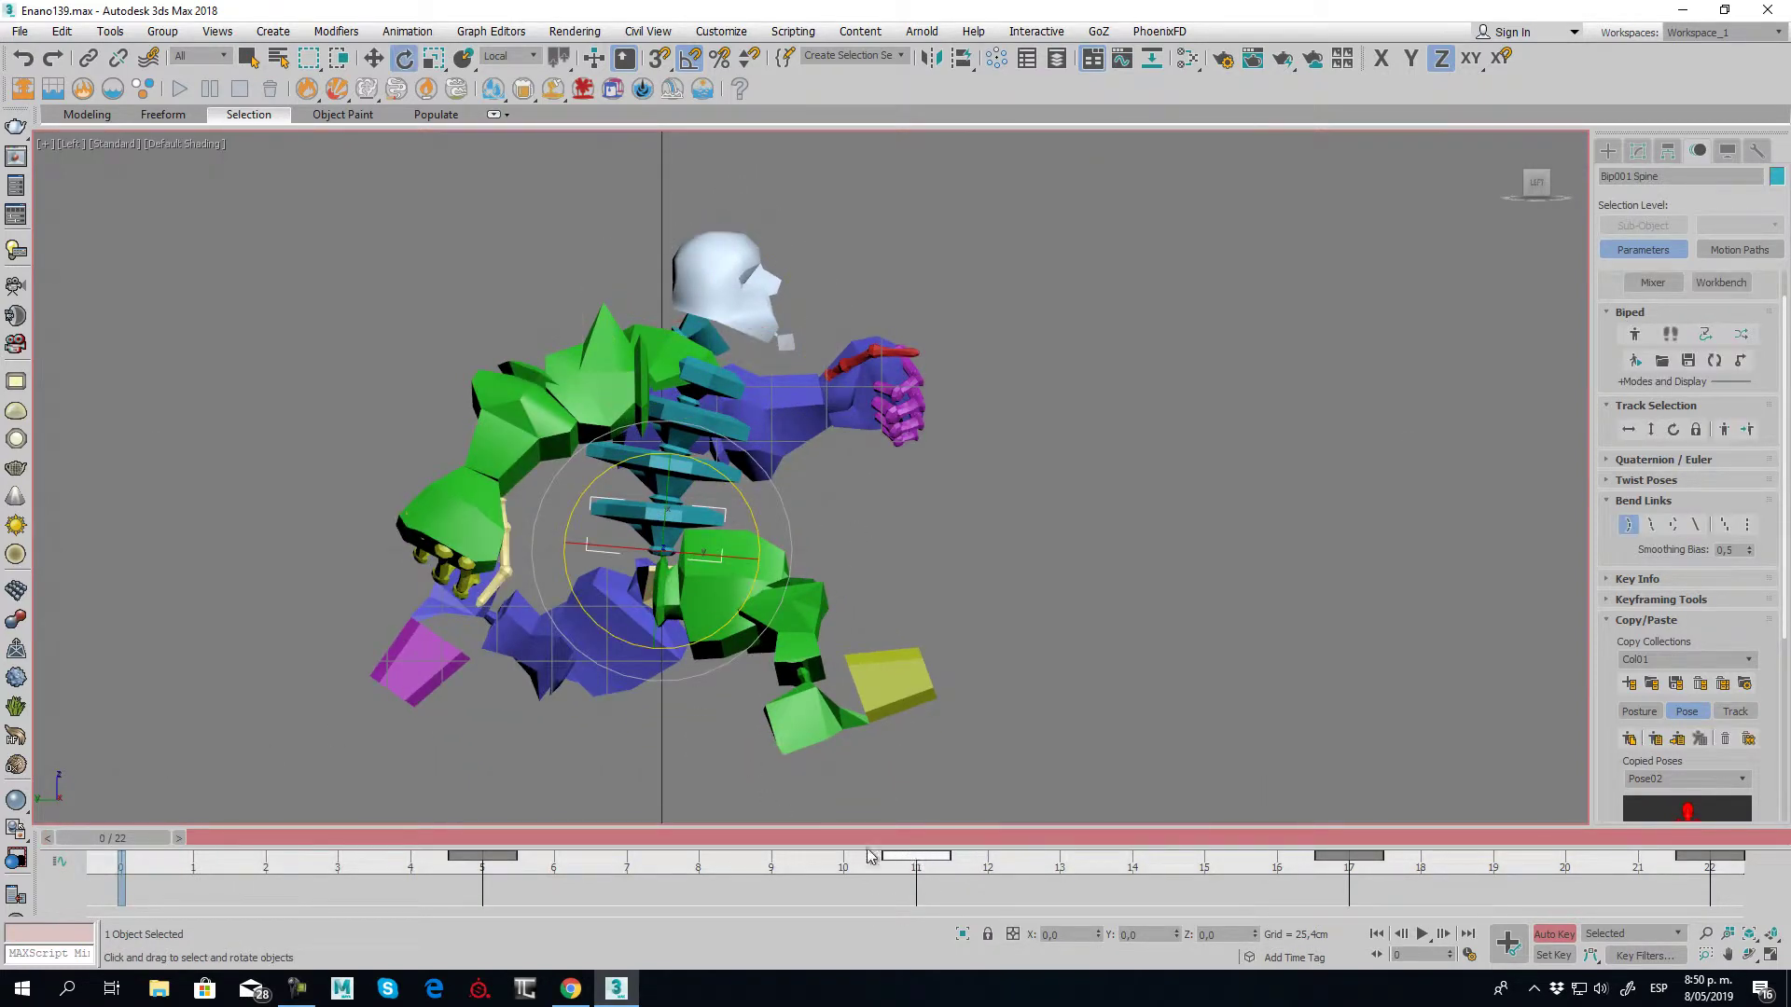
Shift-copy Bip001 Spine's frame-11 key to frame 0 on the track bar
drag(98, 839, 912, 838)
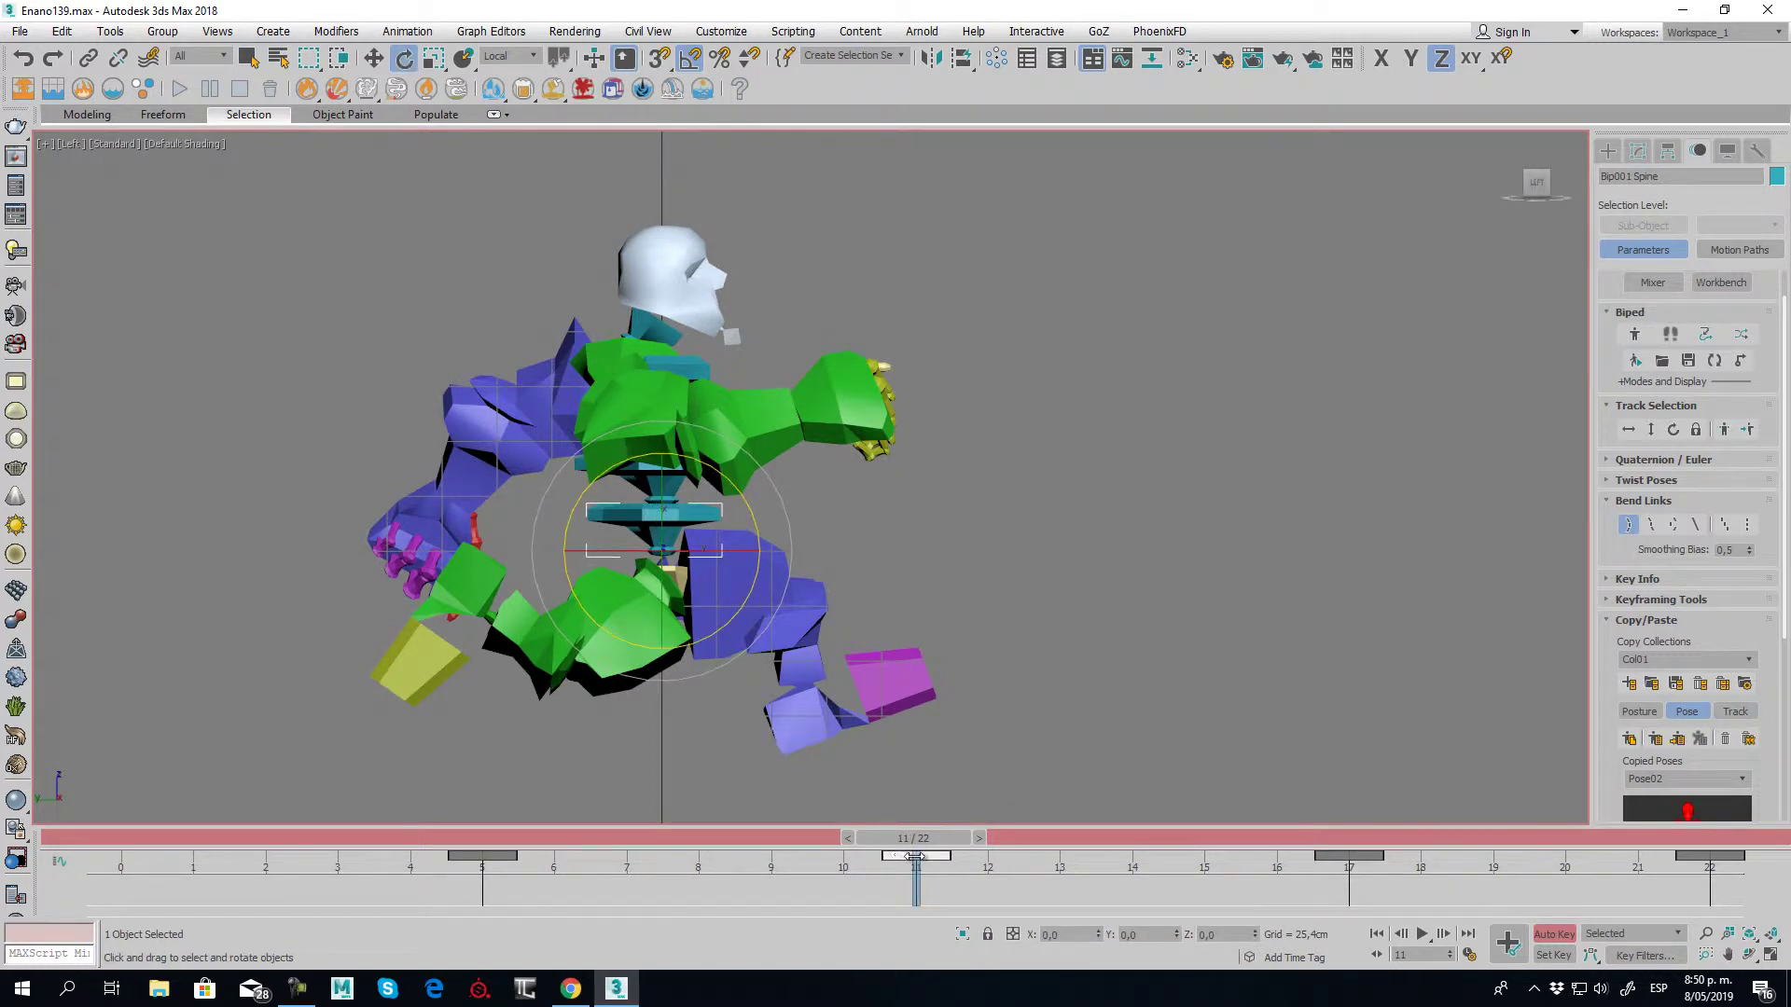
shift+drag(915, 856, 112, 886)
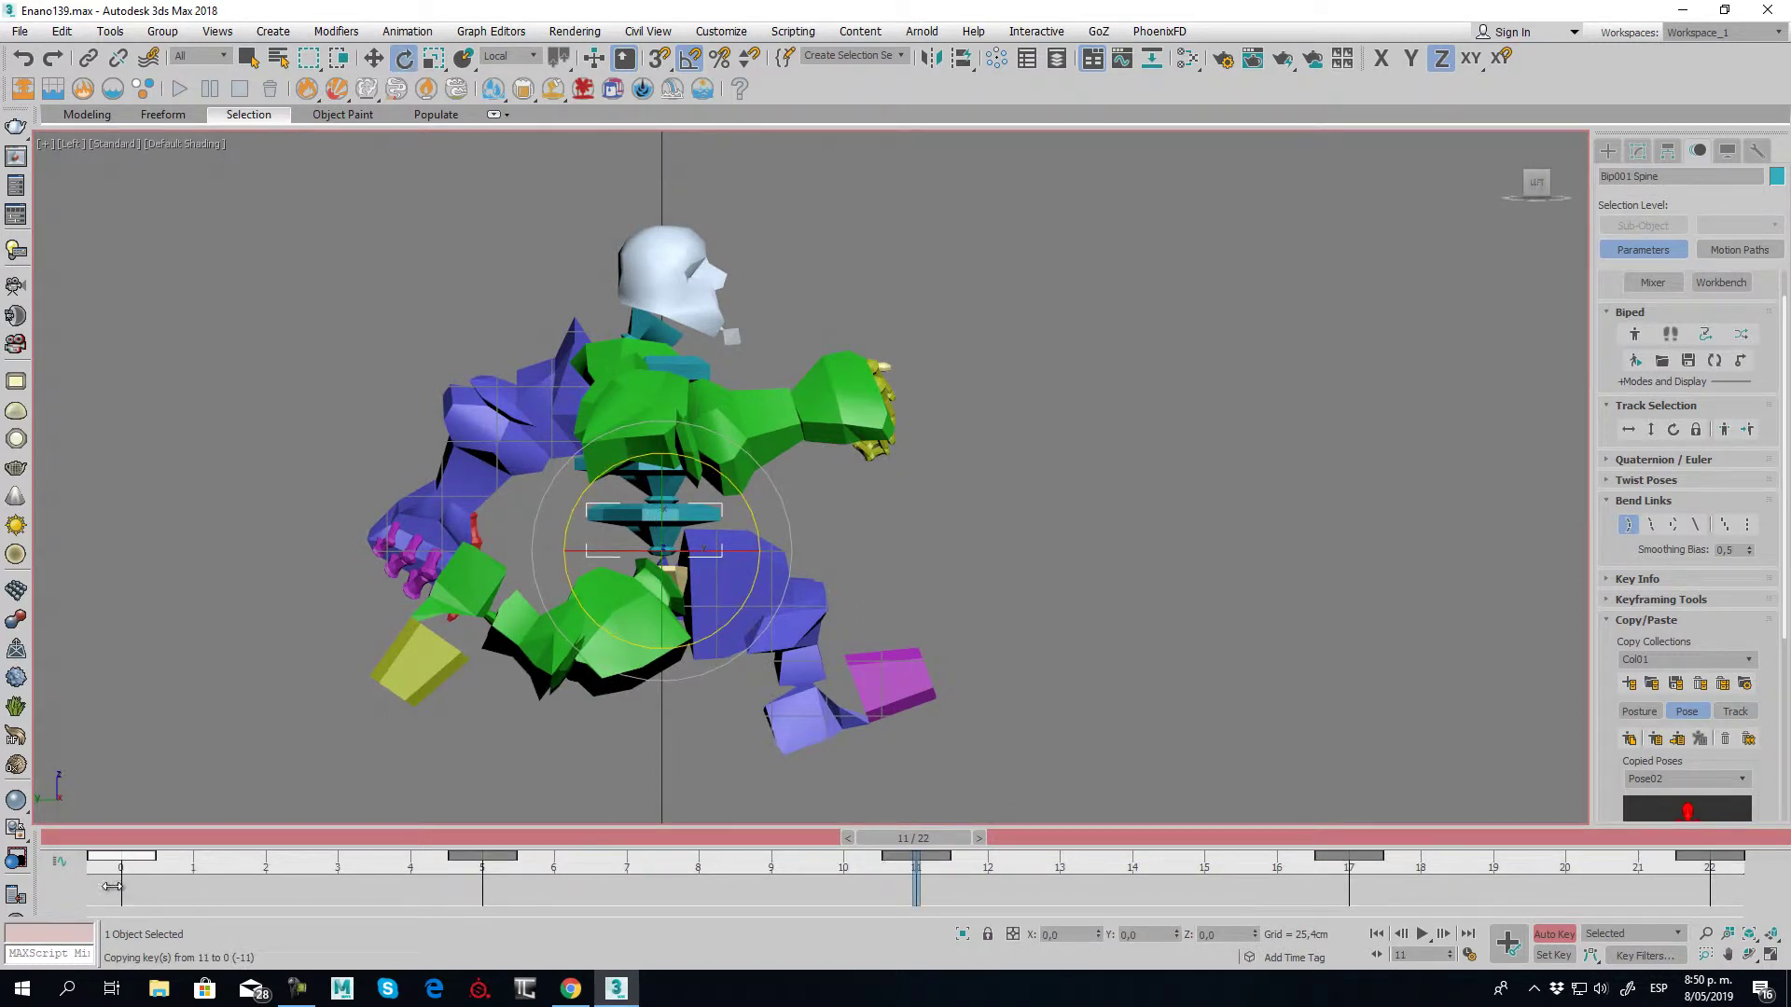
mouse_move(949, 842)
mouse_down()
mouse_move(193, 866)
mouse_move(410, 916)
mouse_move(906, 954)
mouse_move(498, 942)
mouse_move(923, 942)
mouse_move(520, 921)
mouse_move(1369, 882)
mouse_up()
Shift-copy the spine's forward-bent frame-5 key to frame 17
key(e)
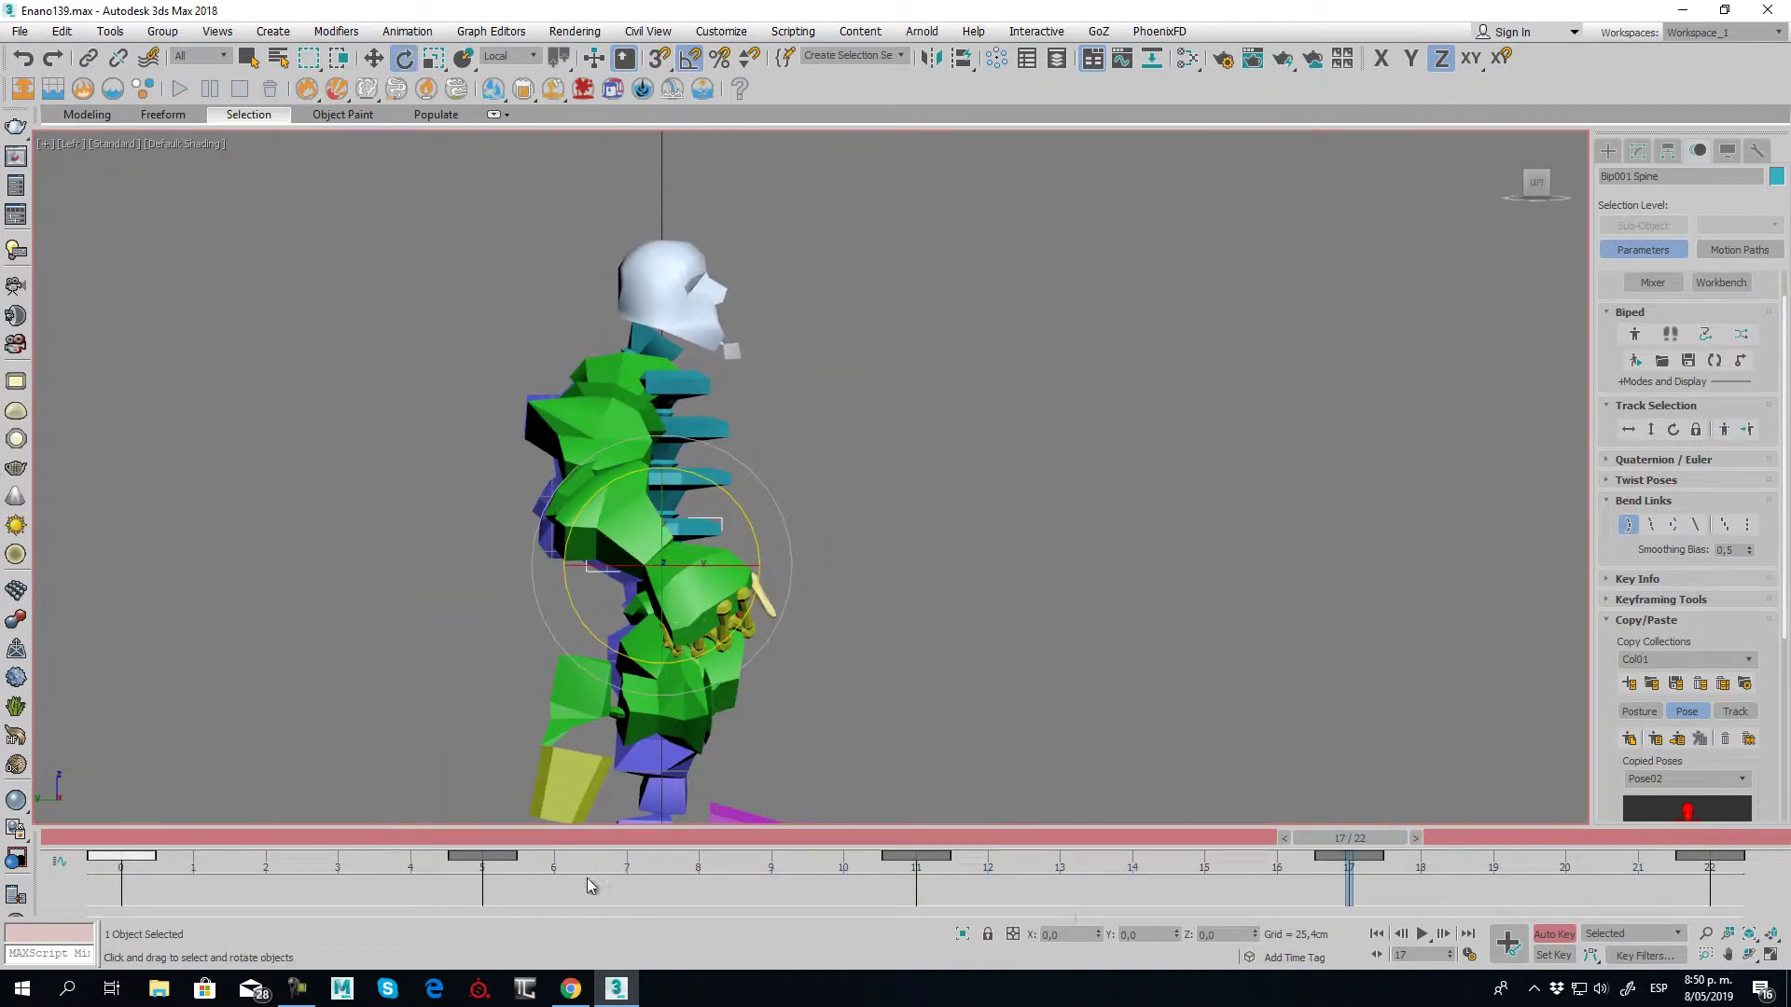
mouse_move(488, 851)
shift+mouse_down()
mouse_move(1362, 839)
mouse_move(961, 886)
mouse_move(126, 901)
mouse_move(552, 911)
mouse_move(1233, 871)
mouse_move(1740, 919)
shift+mouse_up()
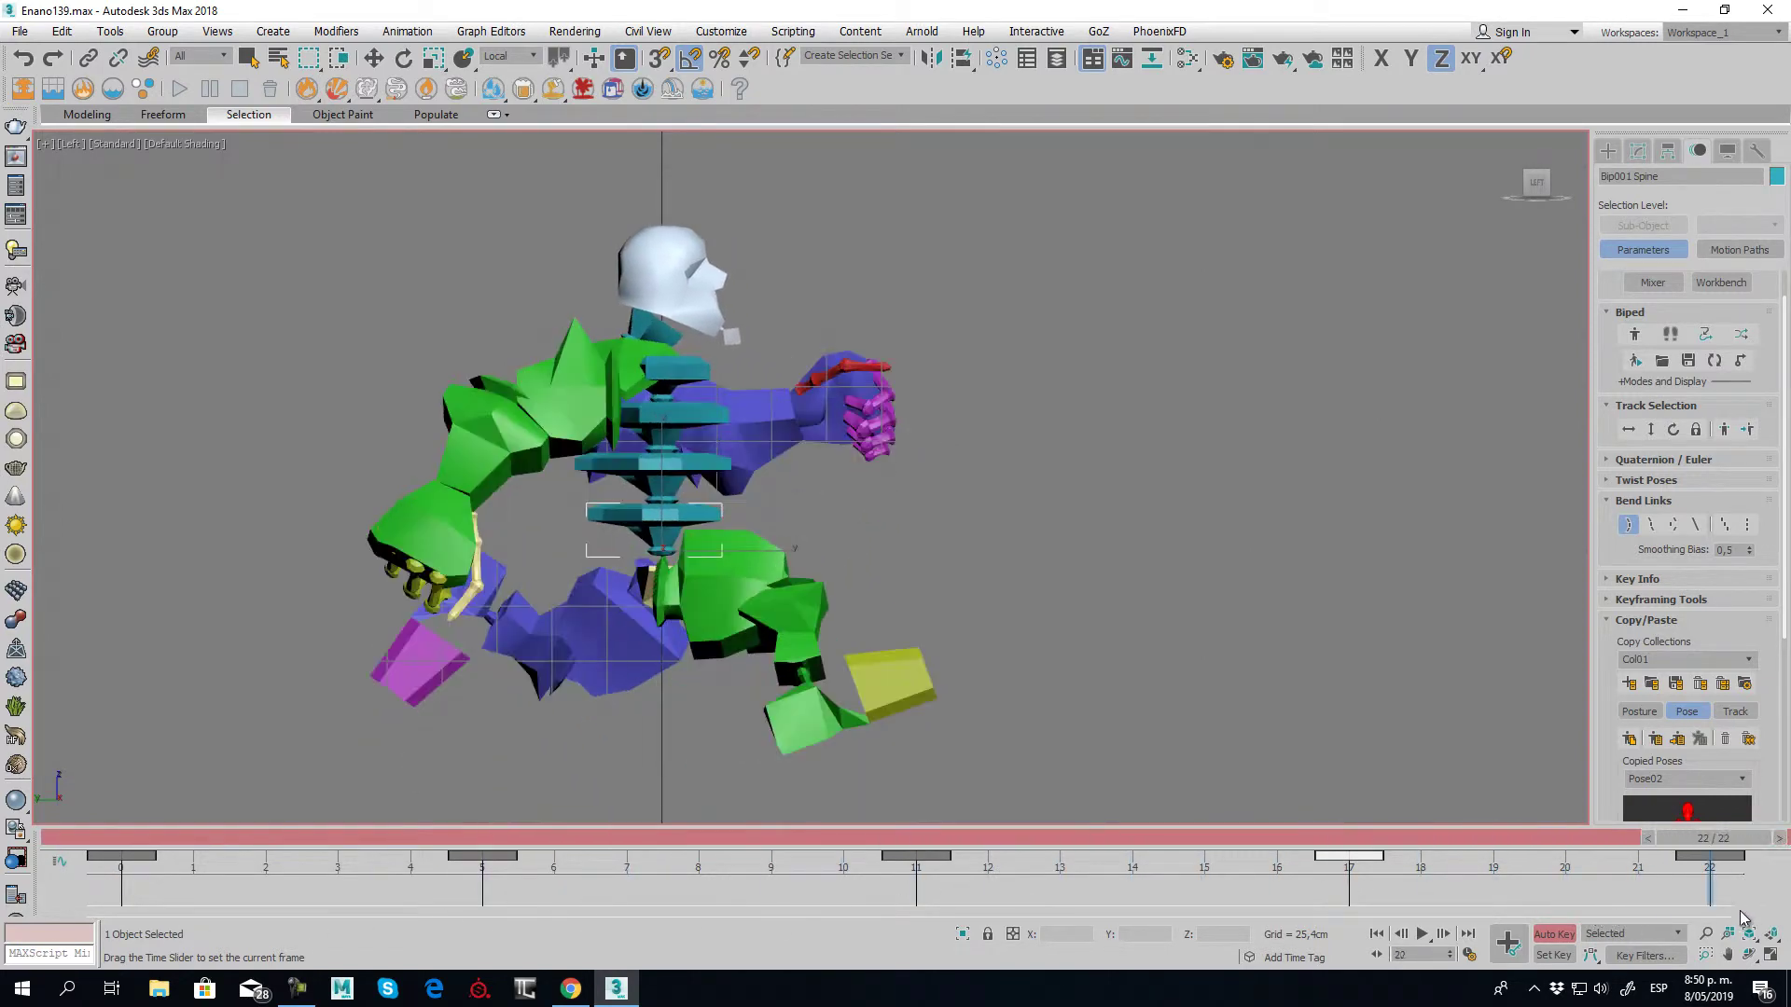
key(e)
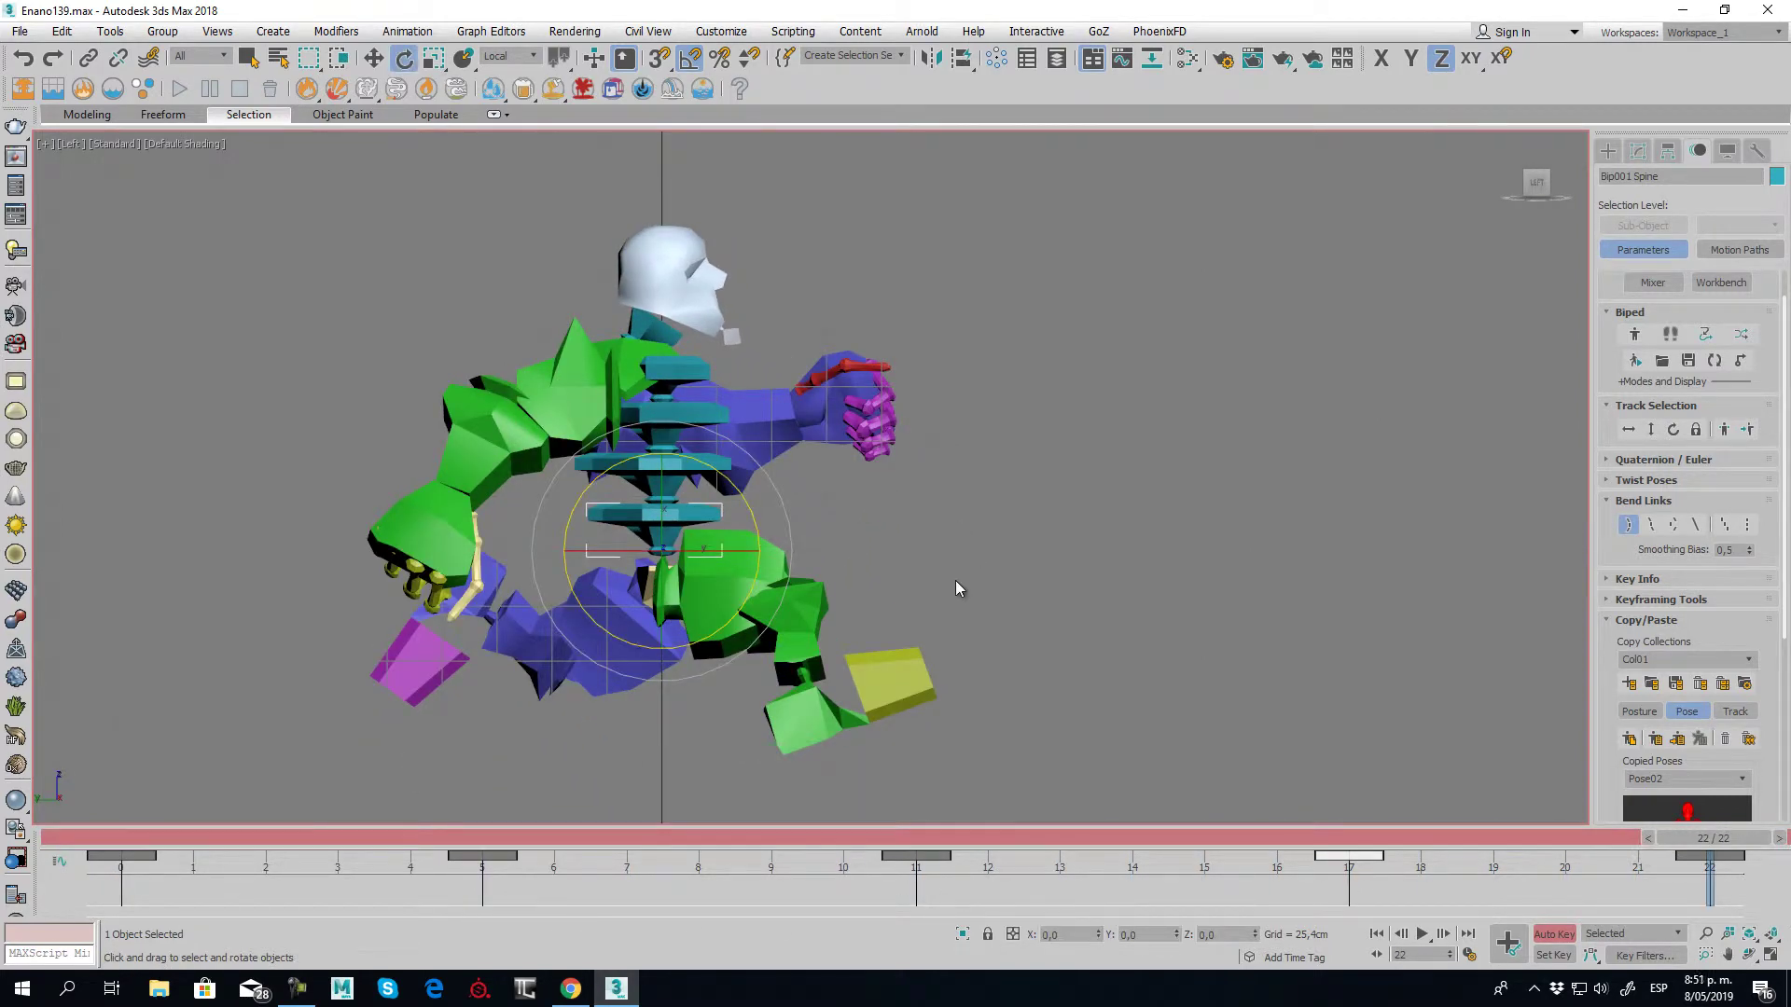
click(685, 368)
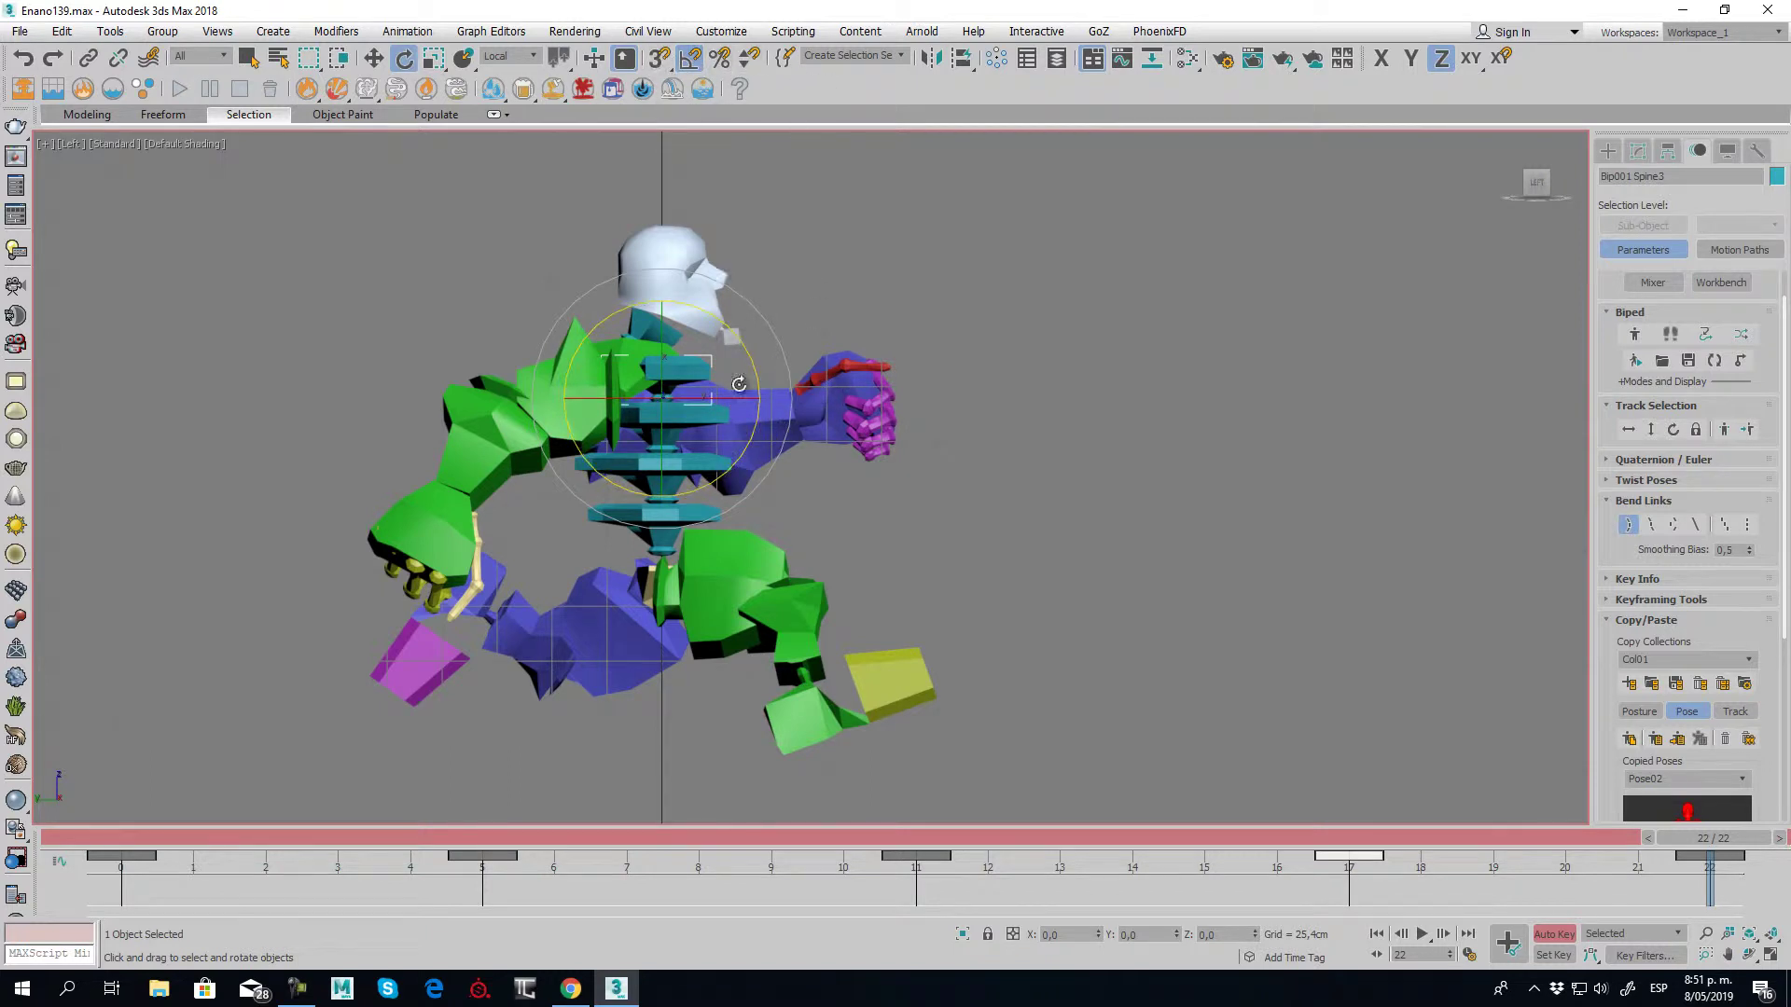
Twist the upper spine -10° on X at frame 22, checking the pose in perspective
drag(733, 396, 735, 398)
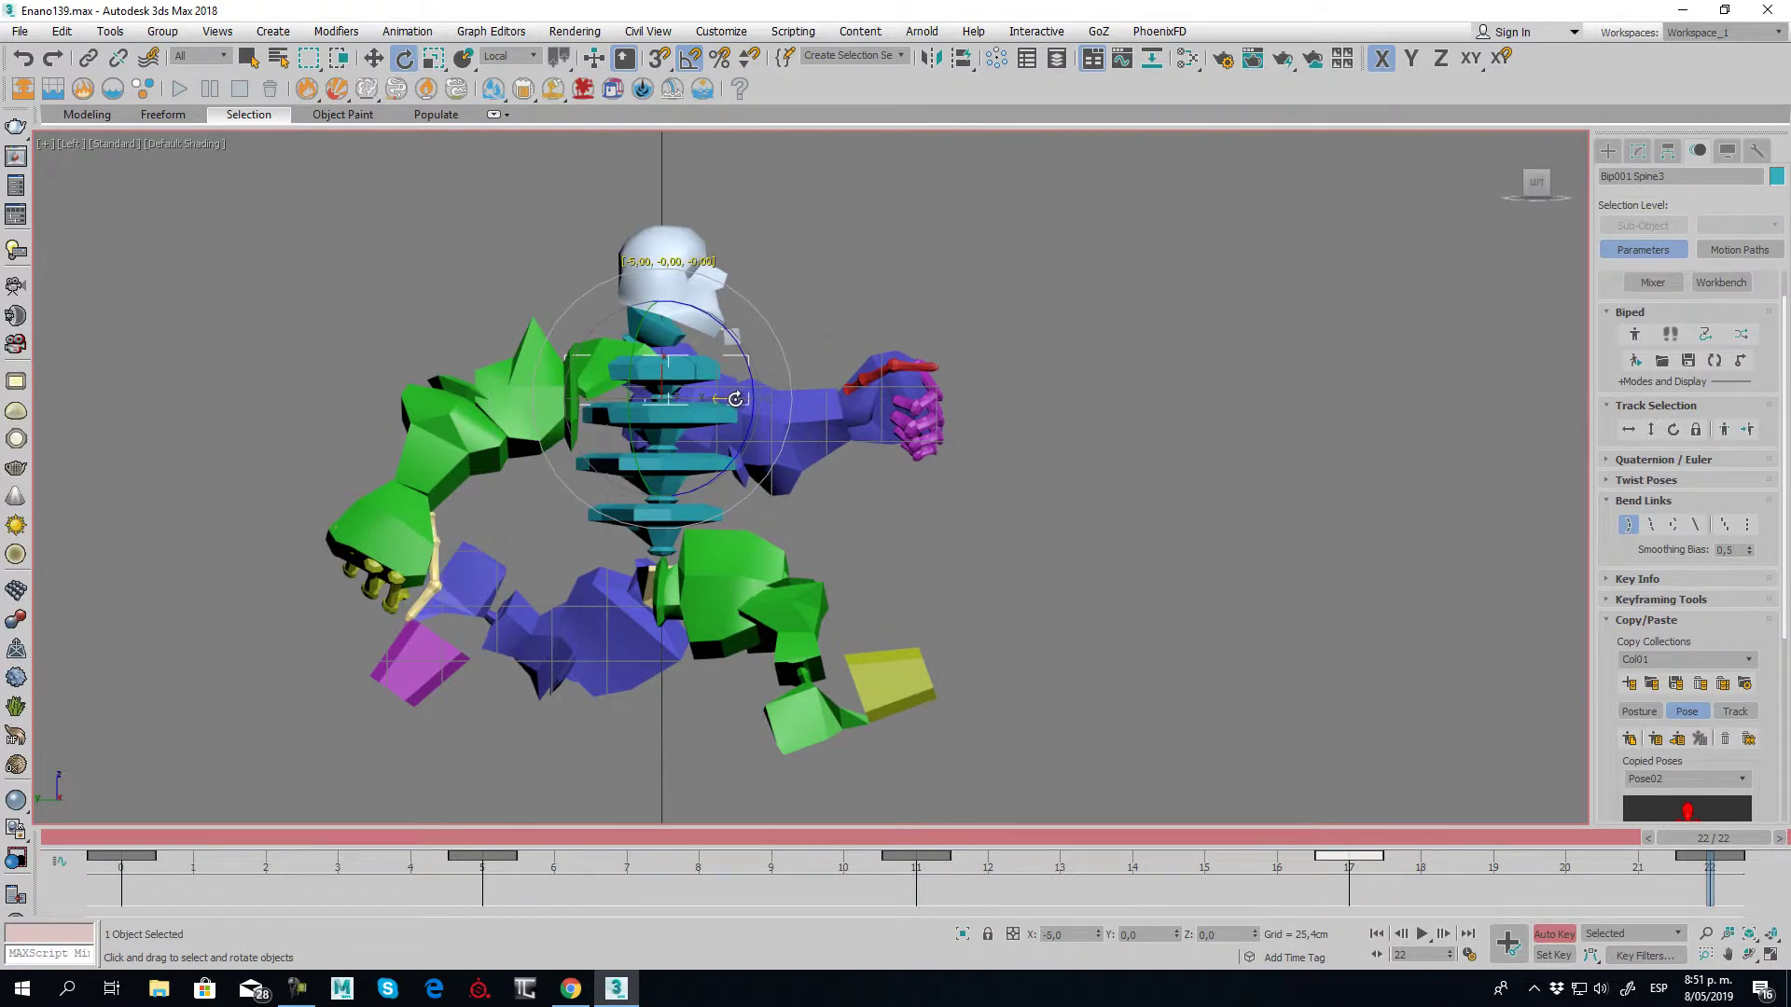
drag(735, 398, 731, 399)
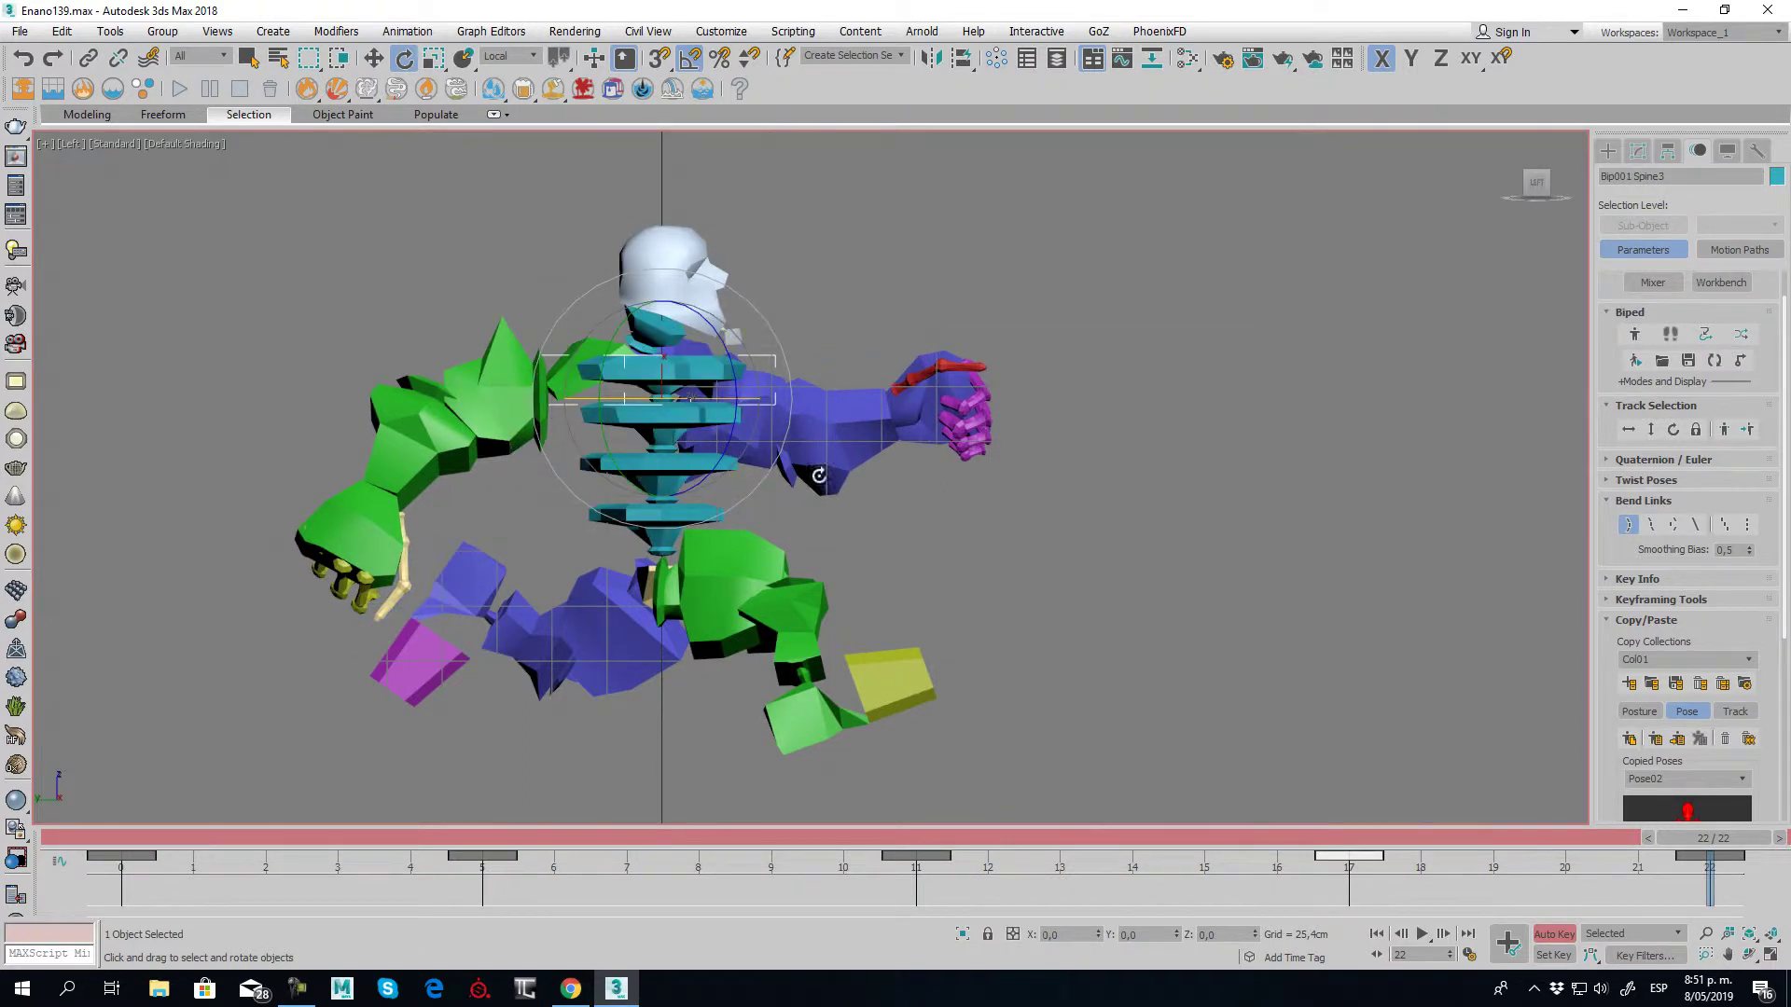
key(p)
mouse_move(870, 501)
alt+middle_down()
mouse_move(1017, 517)
mouse_move(884, 573)
mouse_move(914, 681)
mouse_move(1035, 575)
alt+middle_up()
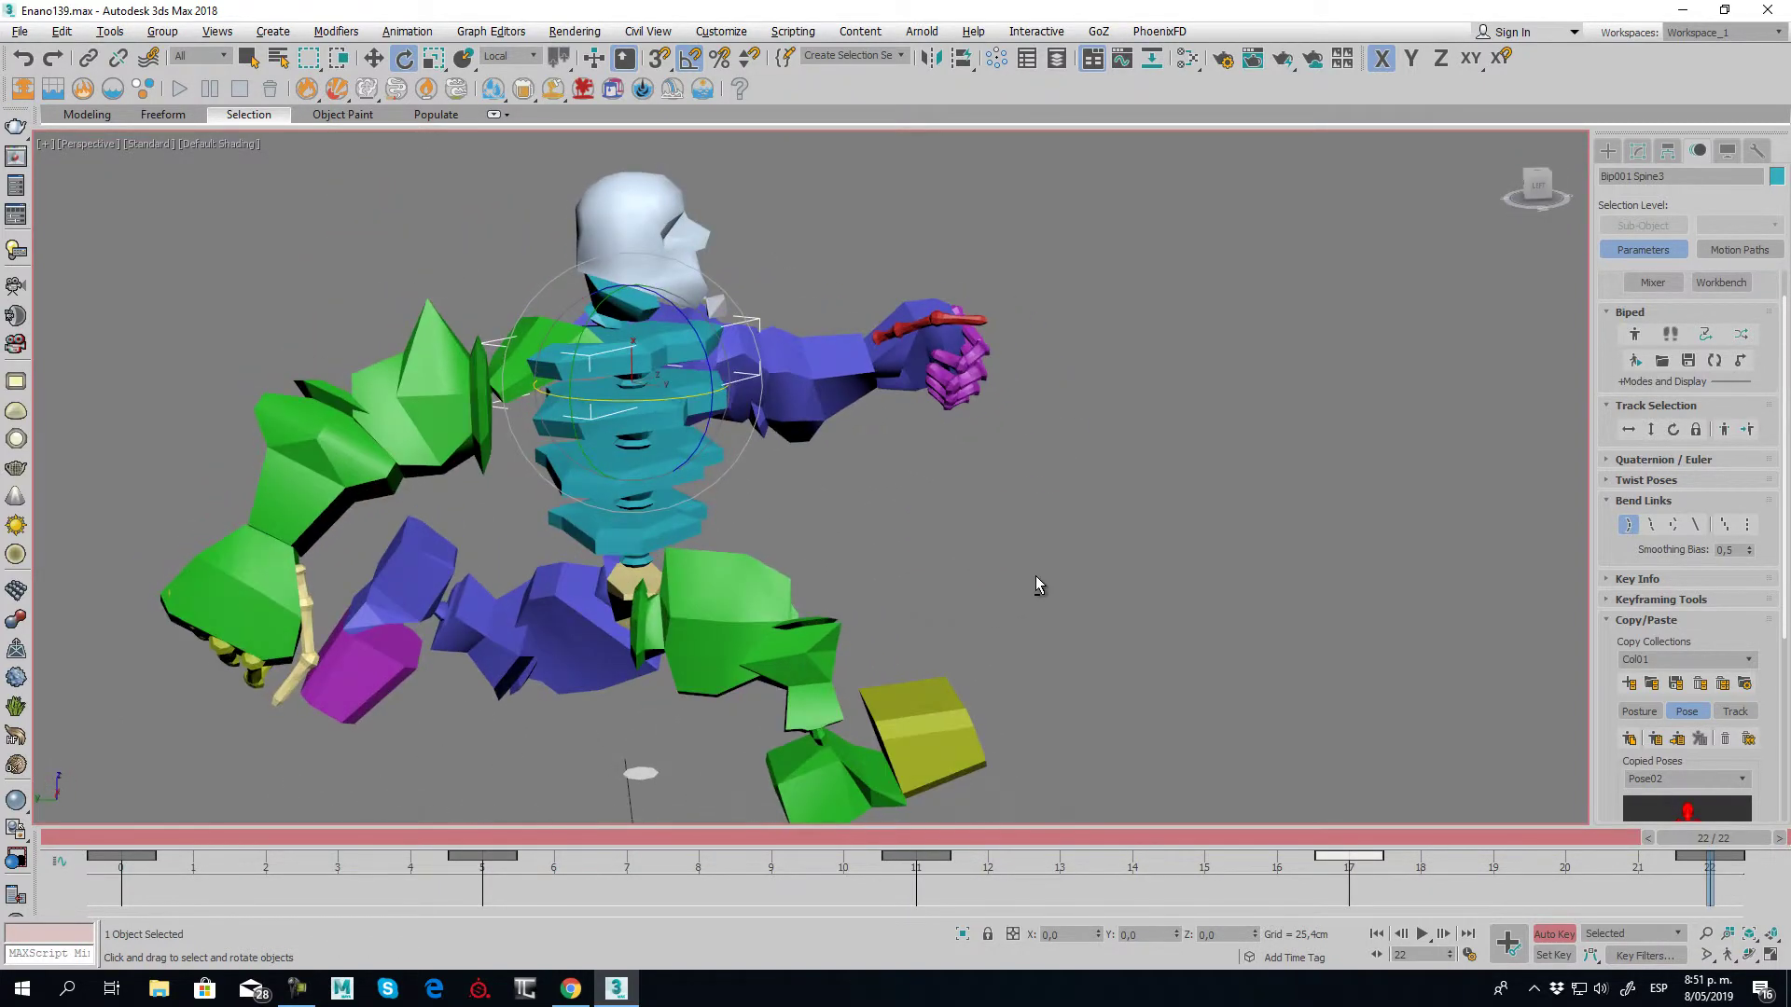
key(l)
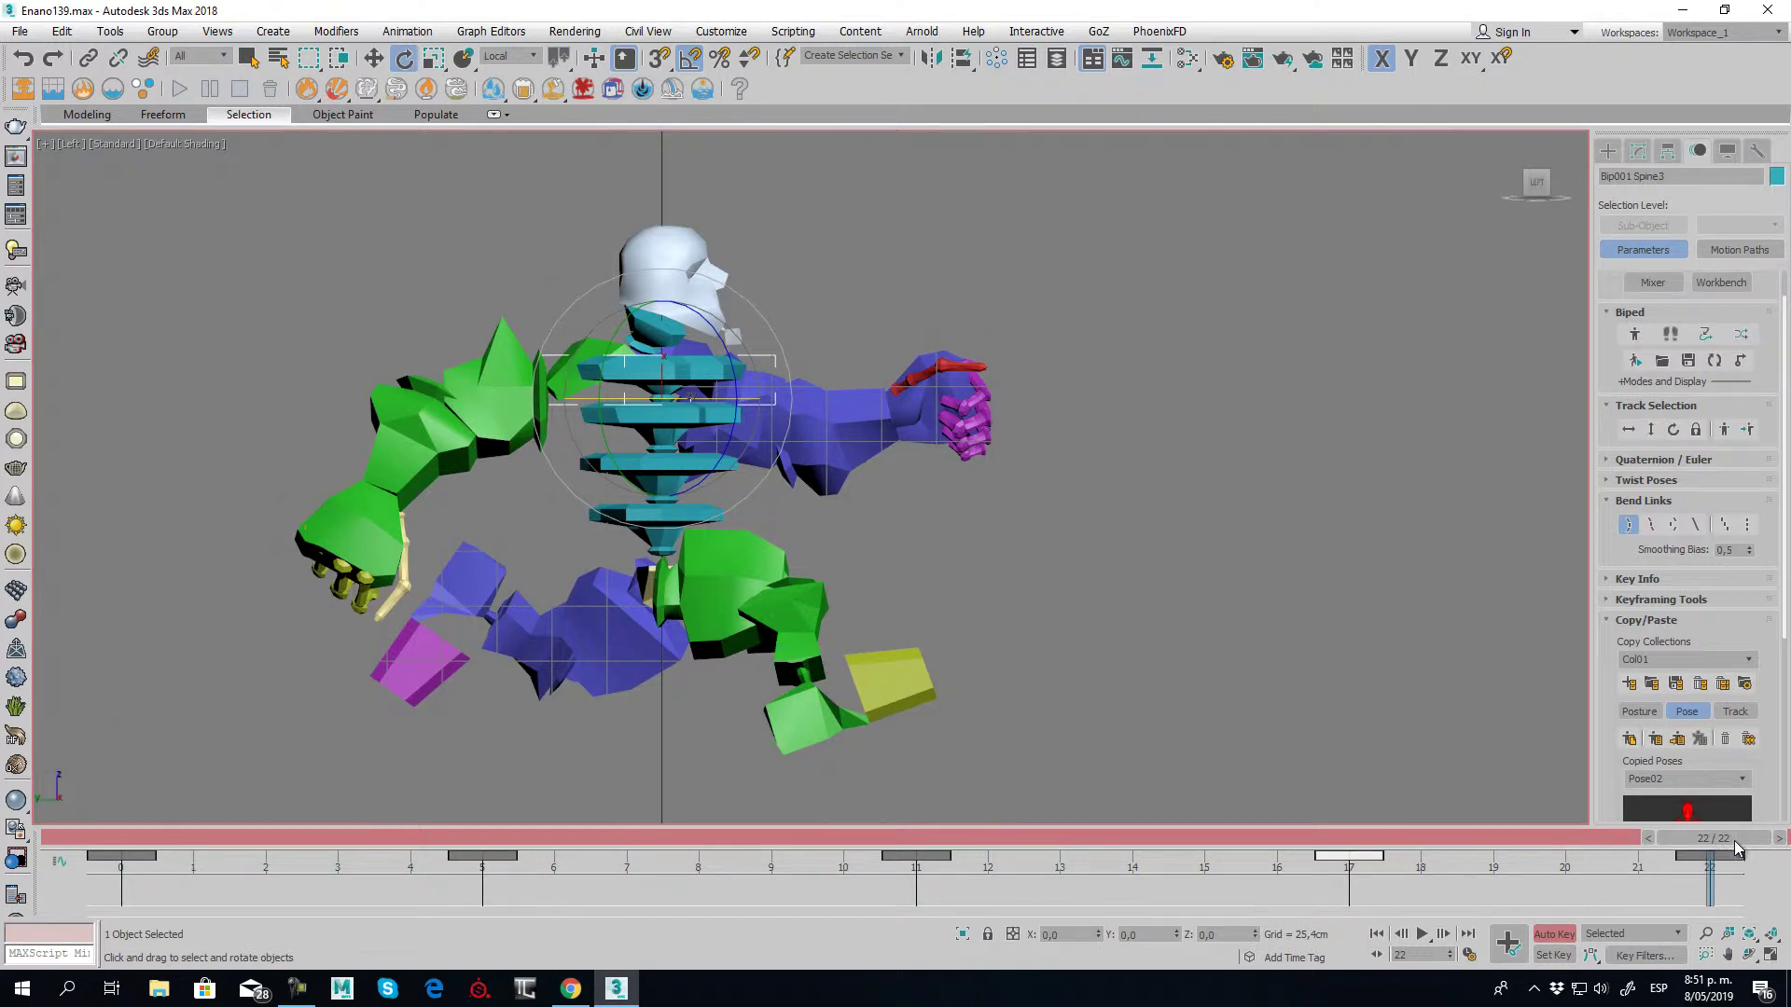
Copy the spine key to frame 0, tilt the spine 5° at frame 11, and review
drag(1732, 847, 4, 840)
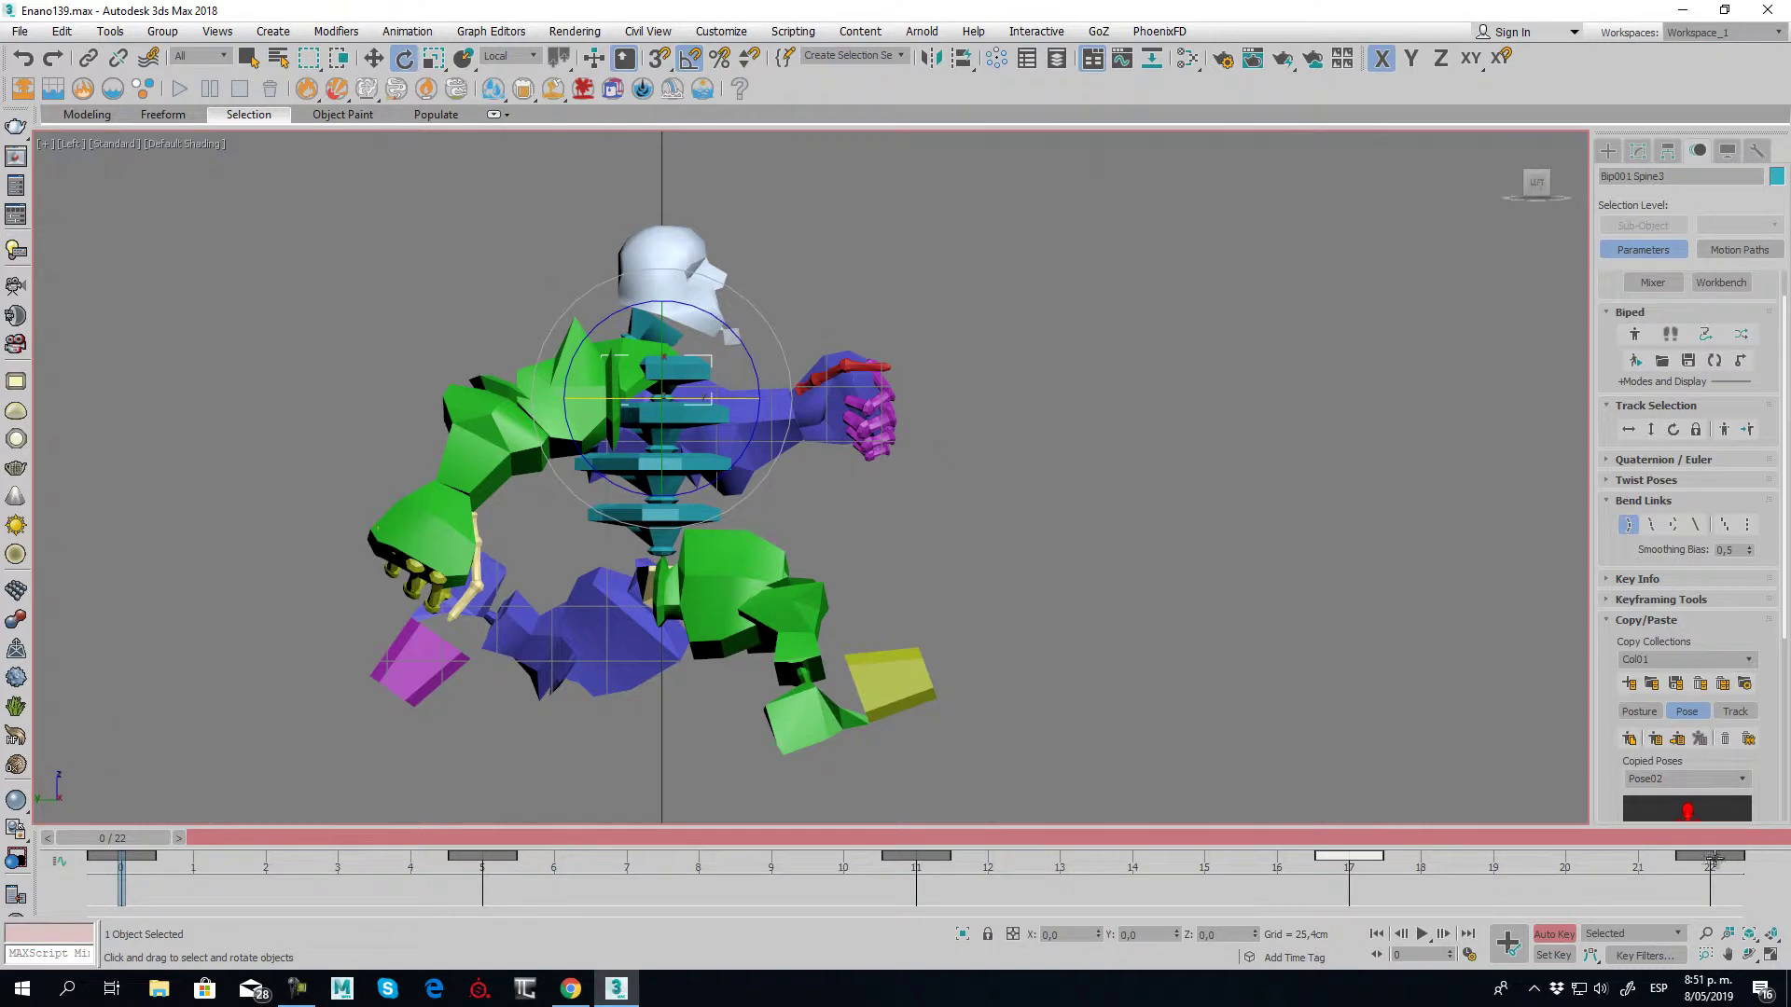
shift+drag(1715, 859, 121, 855)
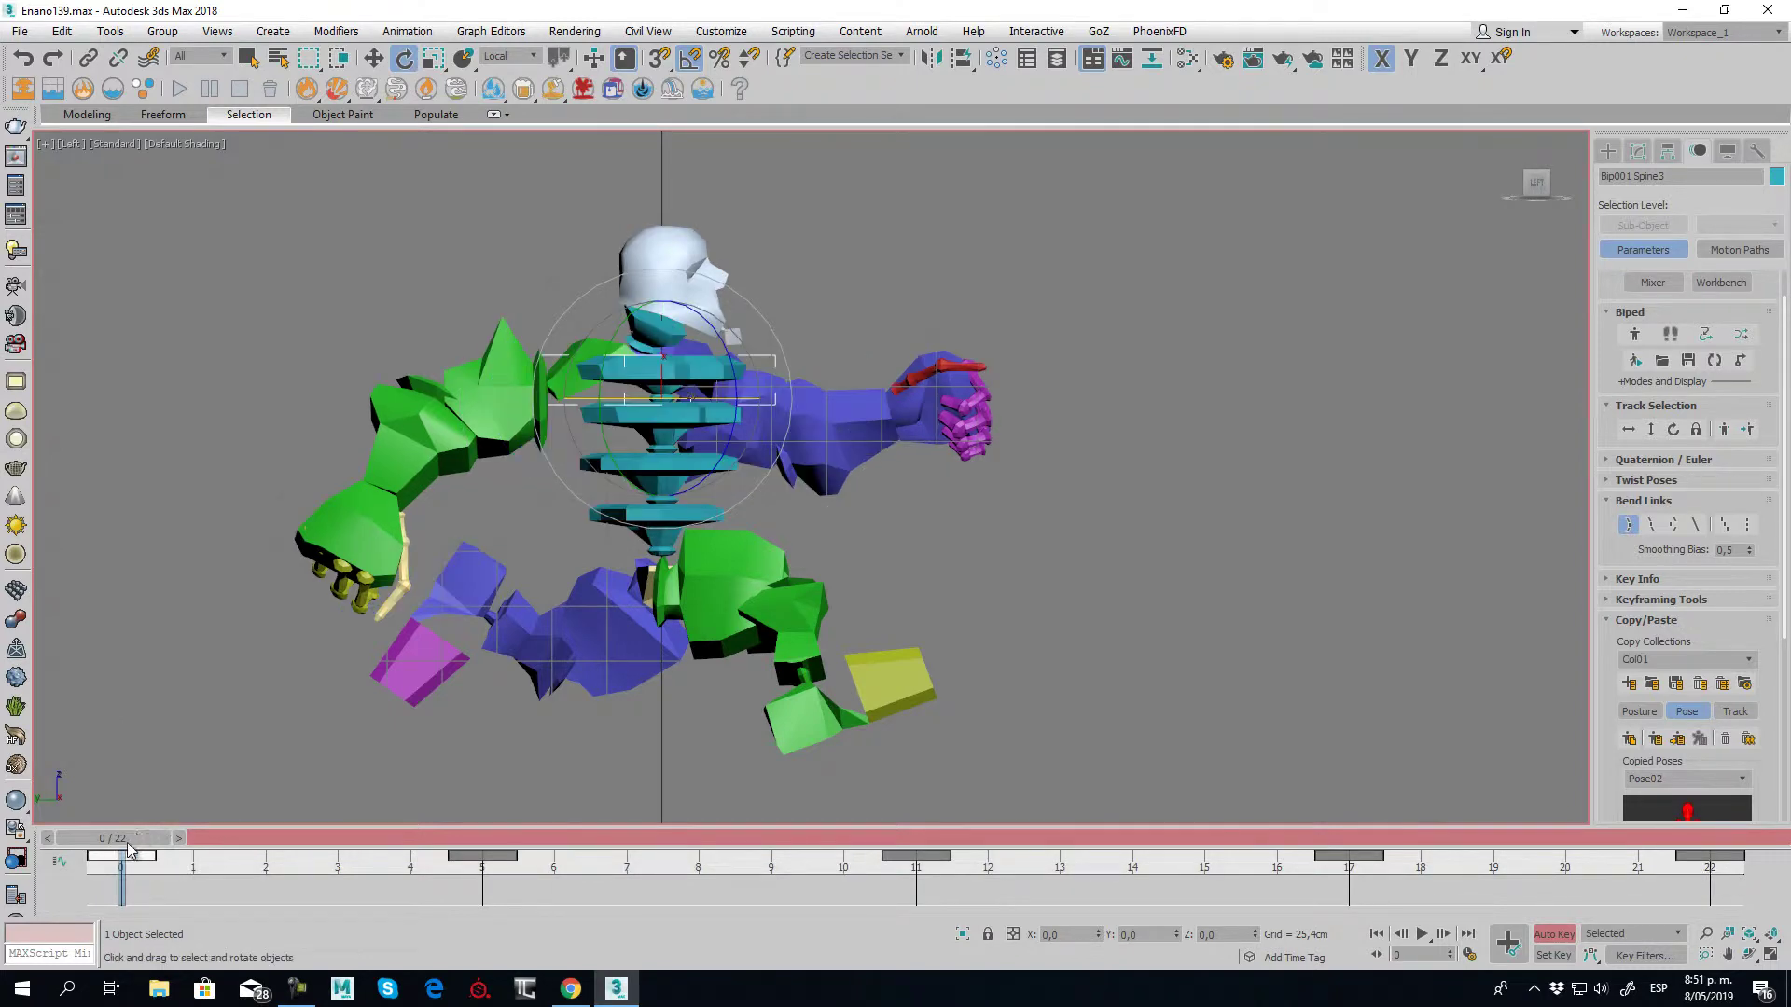
click(914, 881)
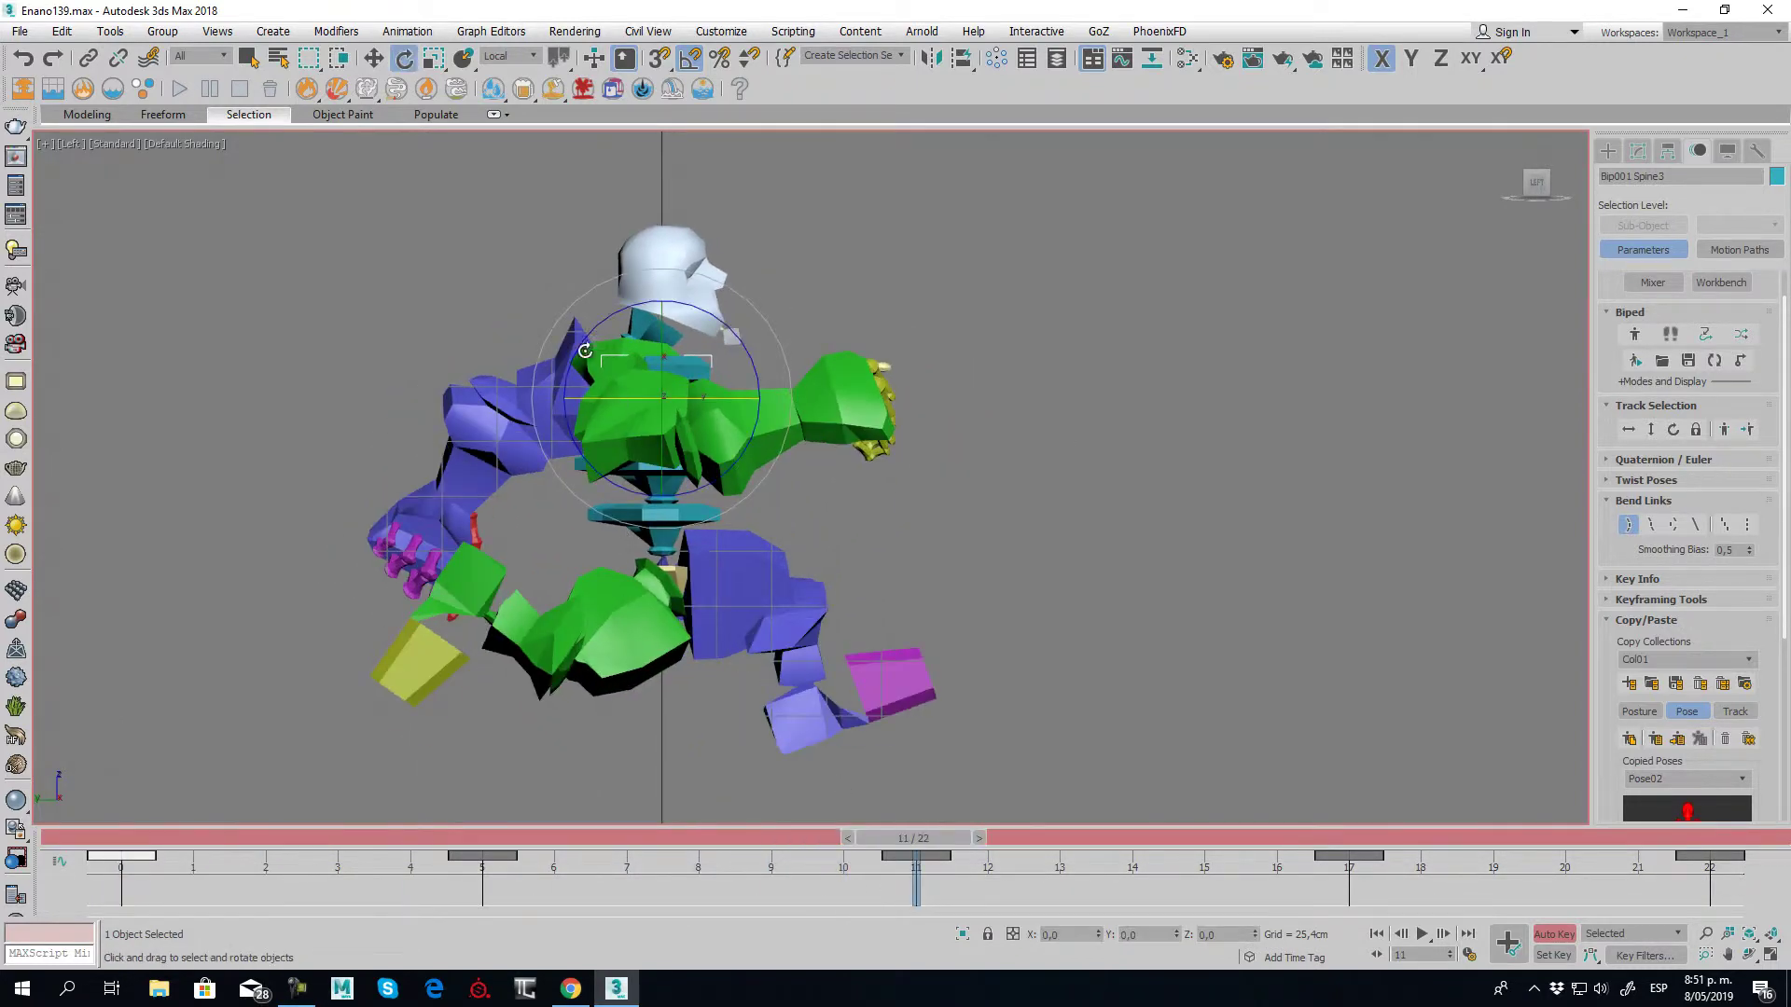
drag(598, 397, 607, 396)
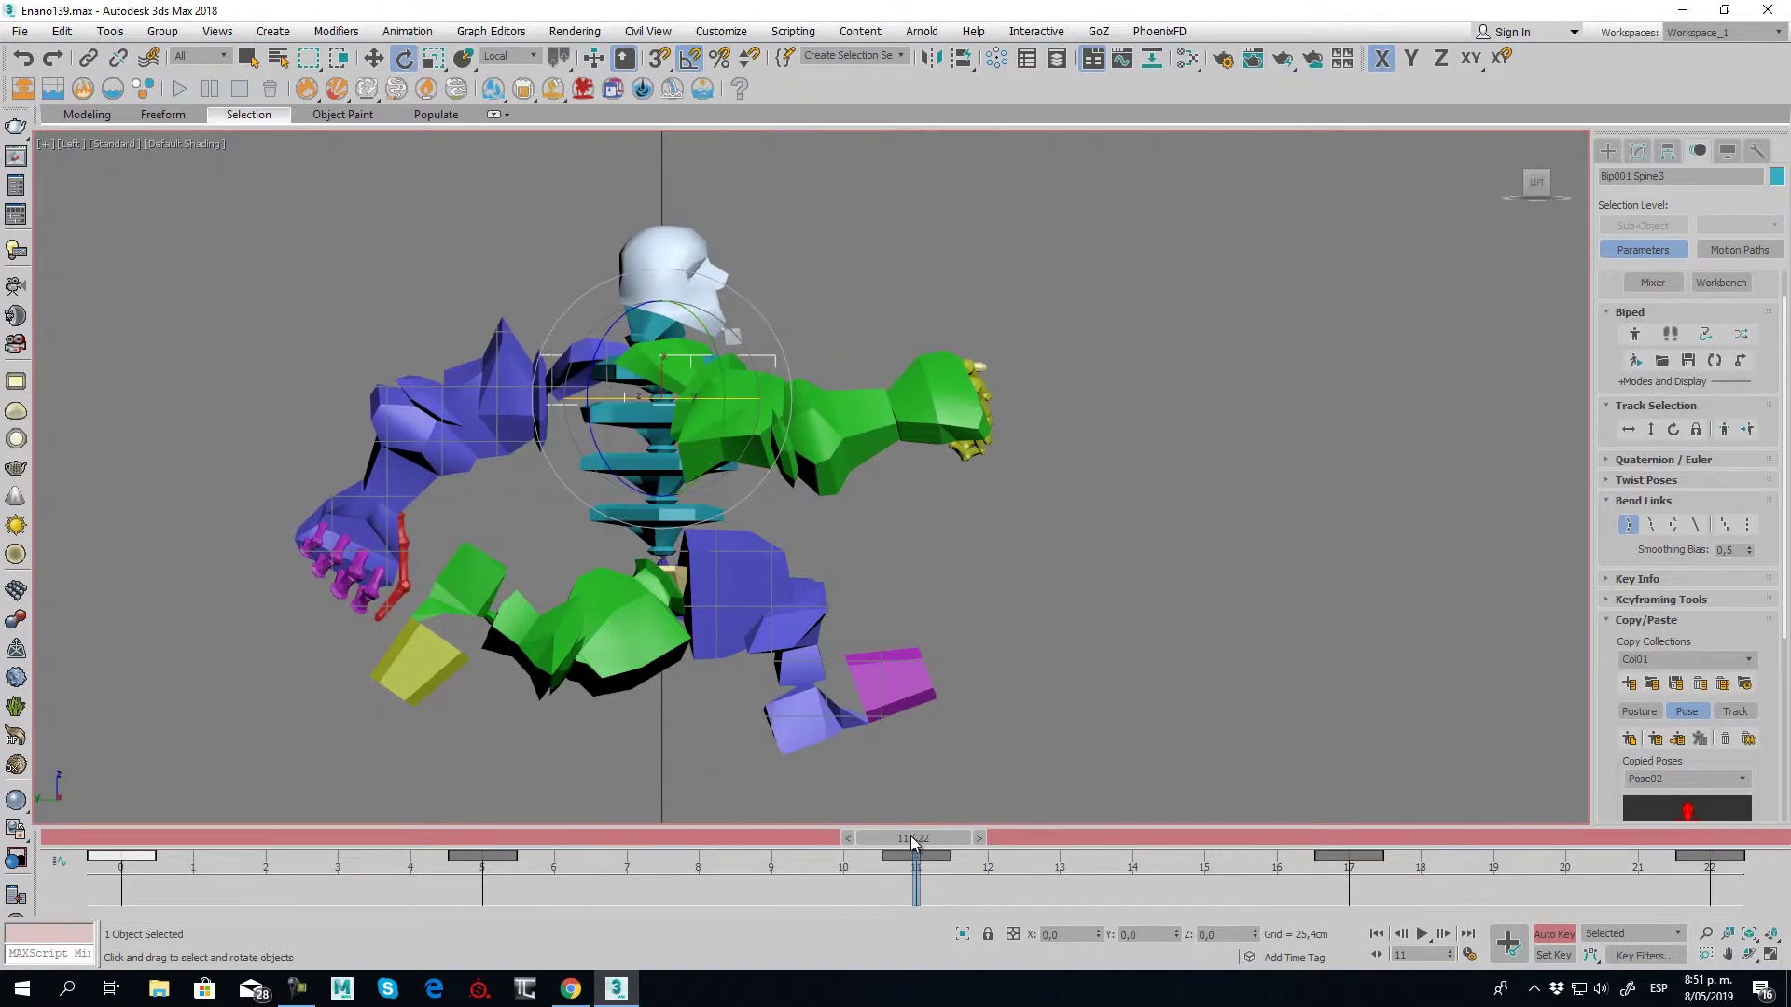
drag(914, 838, 5, 749)
mouse_move(112, 838)
mouse_down()
mouse_move(1679, 837)
mouse_move(121, 837)
mouse_move(467, 866)
mouse_move(121, 866)
mouse_up()
Rotate Bip001 Pelvis 15° on X at frame 0 and copy that key to frame 22
key(e)
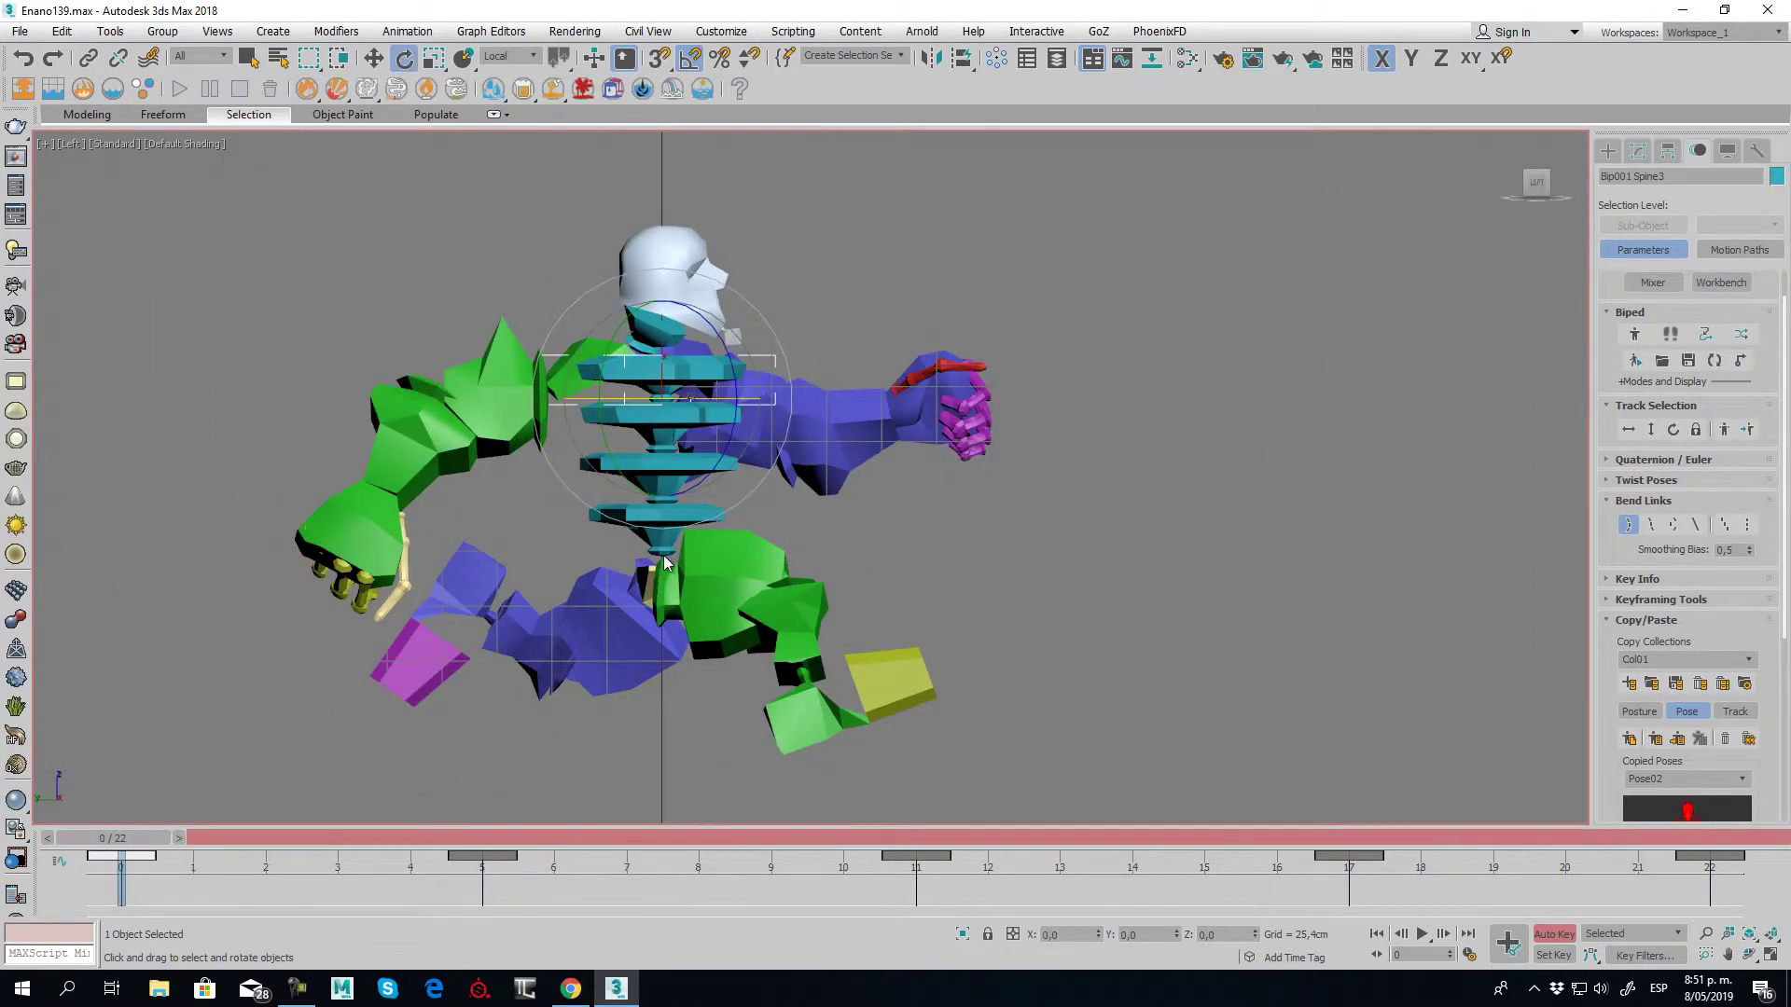
click(646, 573)
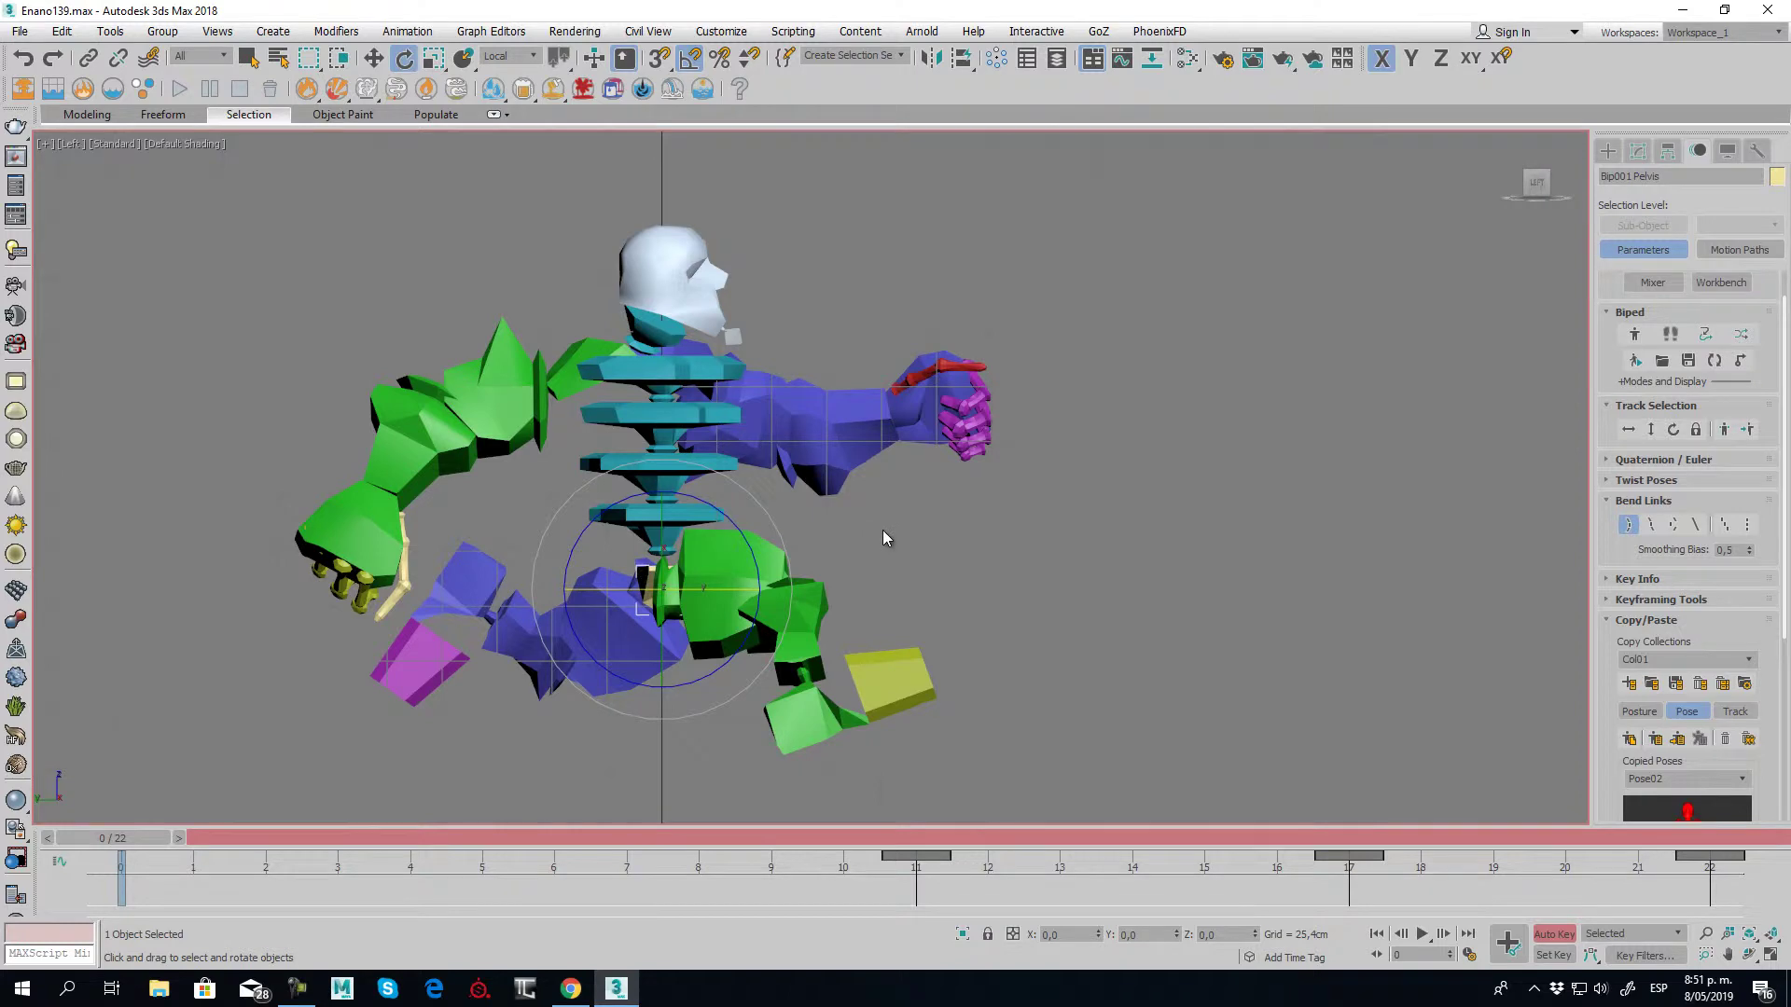
mouse_move(883, 540)
alt+middle_down()
mouse_move(1048, 539)
mouse_move(876, 568)
mouse_move(930, 589)
alt+middle_up()
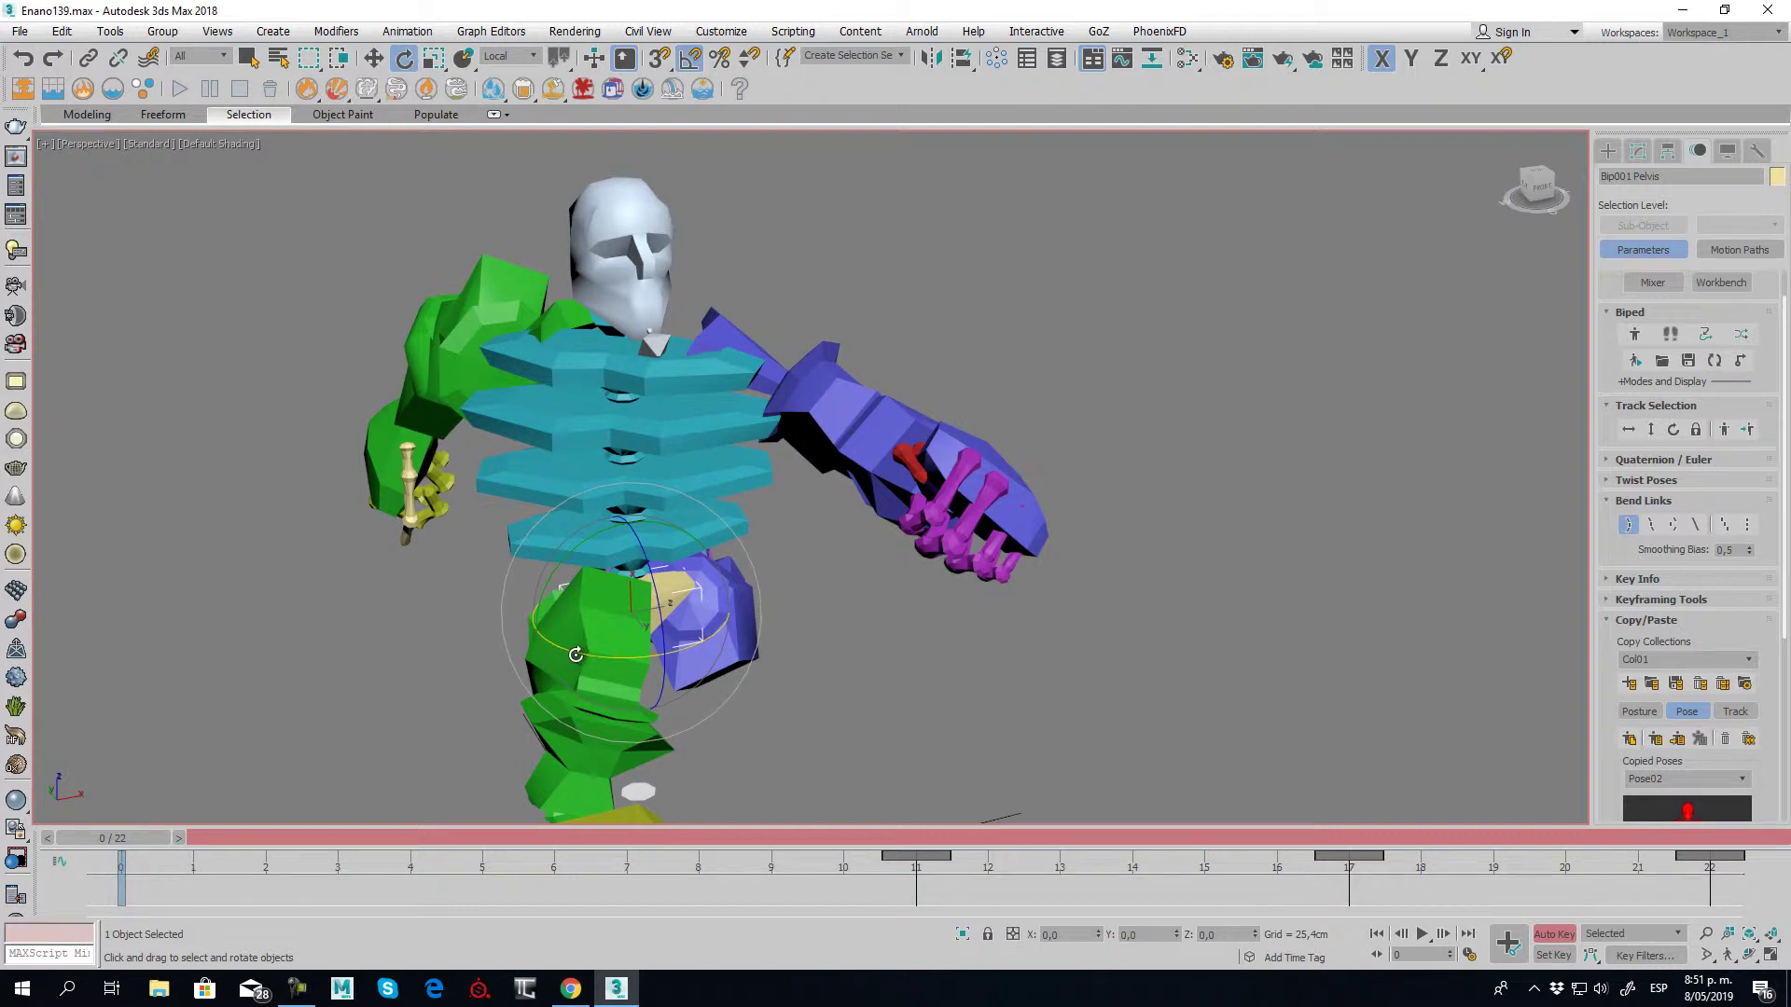
drag(583, 654, 808, 672)
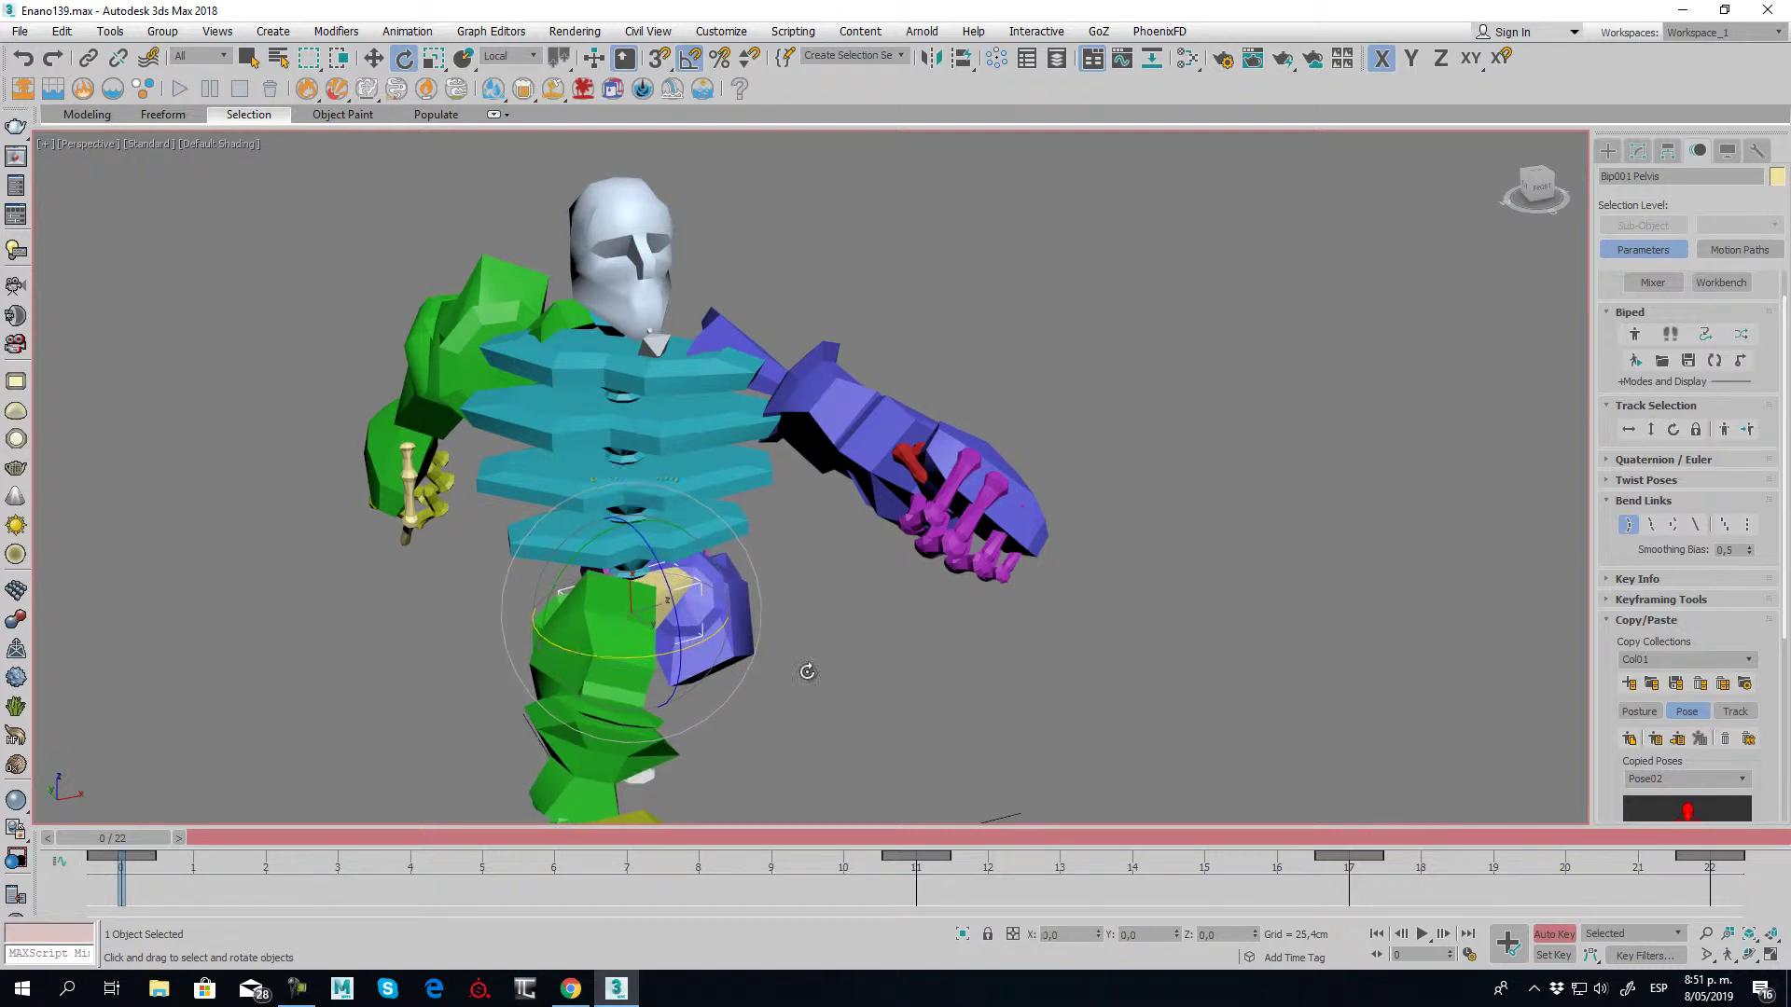
drag(126, 838, 1710, 838)
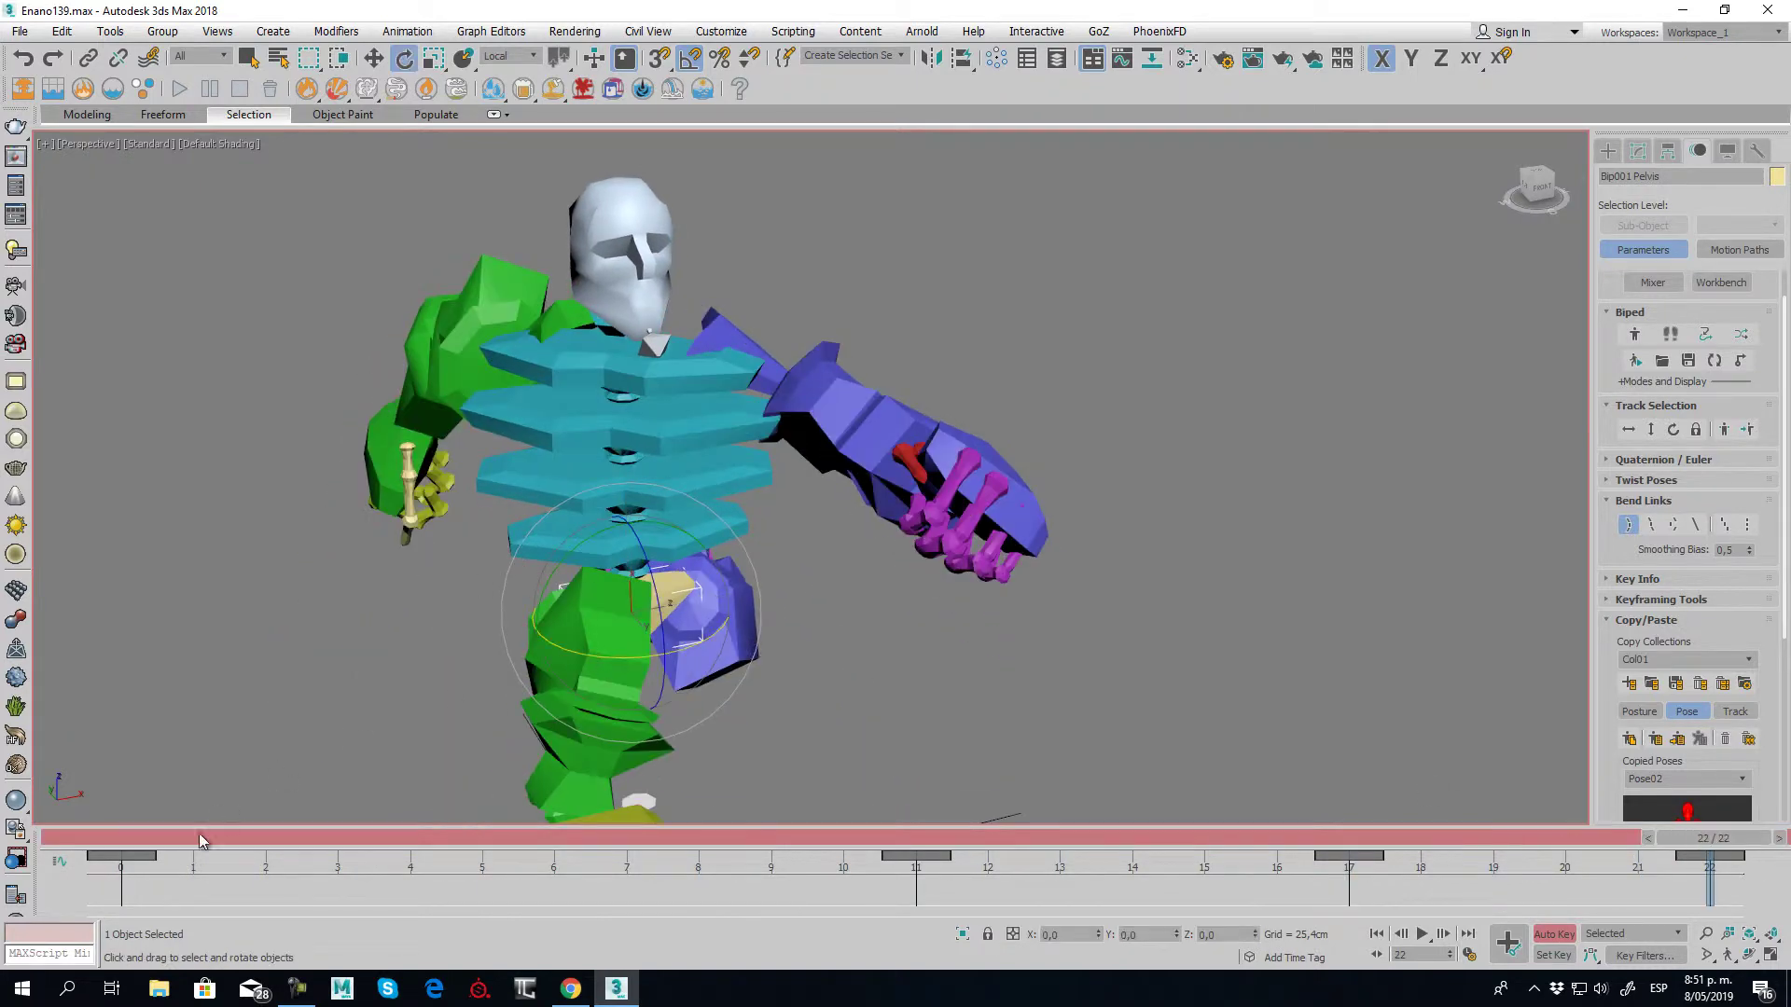
shift+drag(110, 851, 1673, 840)
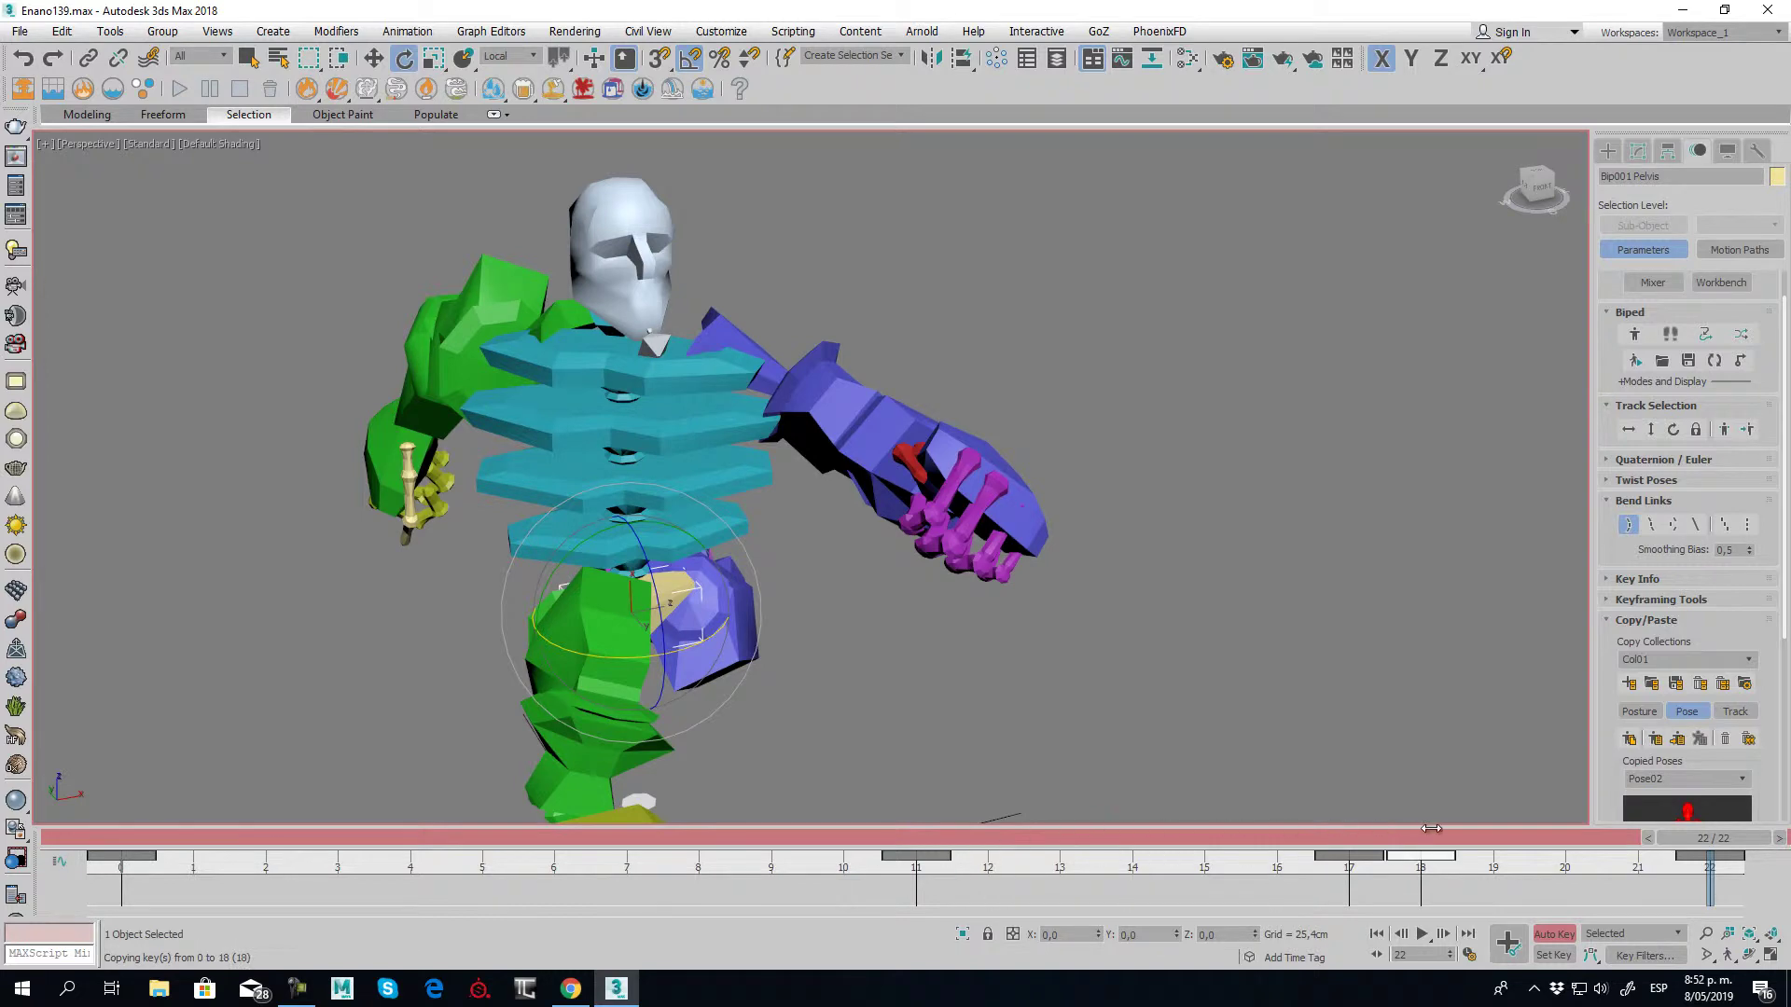
Rotate the pelvis -10° on X at frame 11 and review the hip swing
drag(1673, 841, 919, 905)
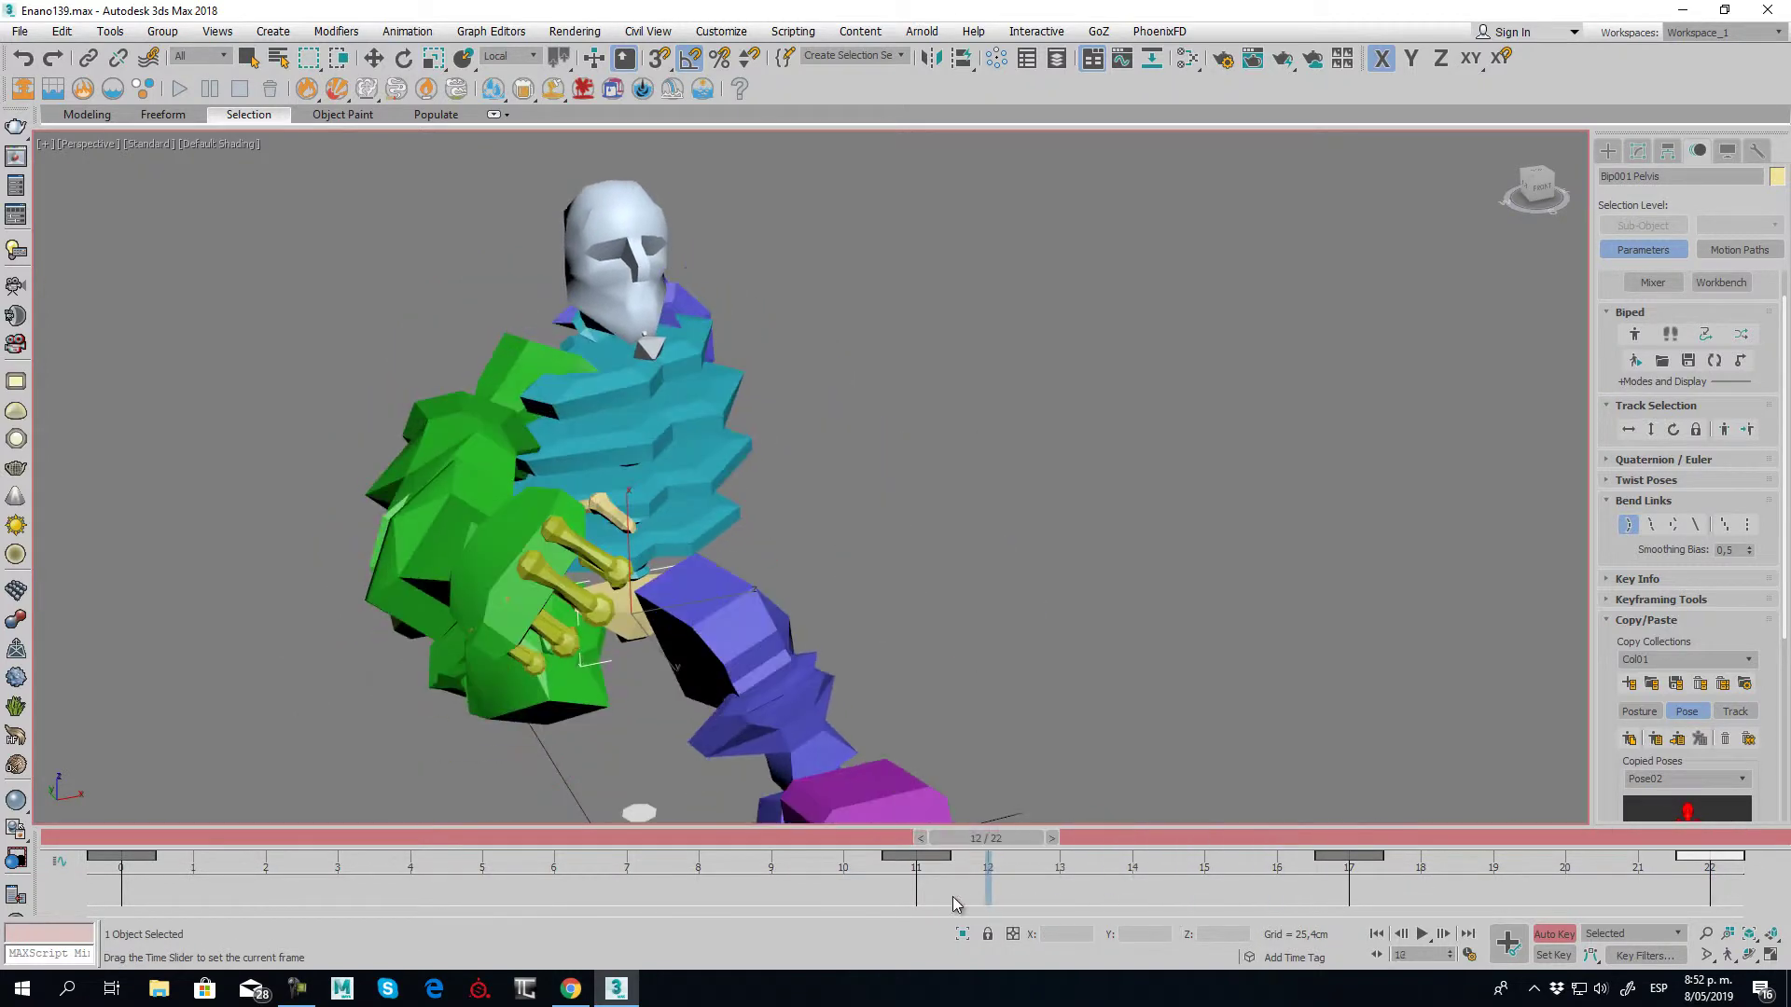
key(e)
alt+middle_drag(1011, 632, 1005, 594)
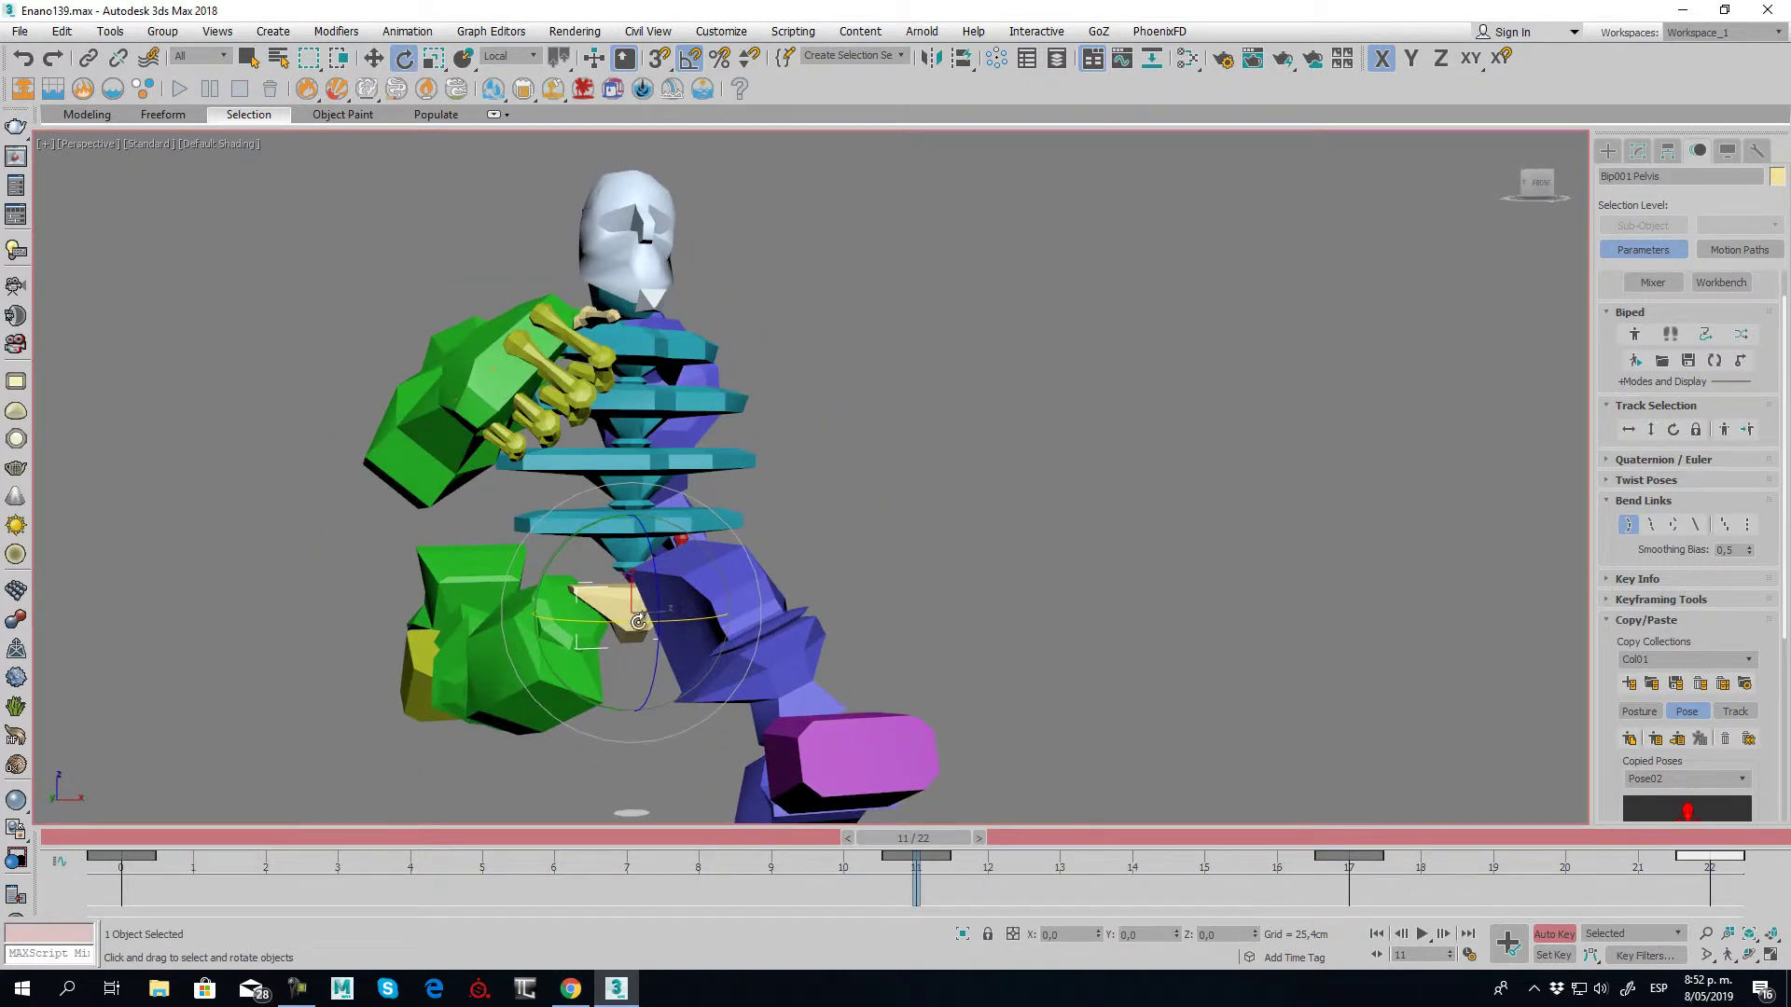
drag(623, 622, 622, 621)
mouse_move(933, 844)
mouse_down()
mouse_move(113, 839)
mouse_move(1711, 837)
mouse_move(113, 837)
mouse_up()
Return to frame 0 and frame the whole character in the Front view
key(e)
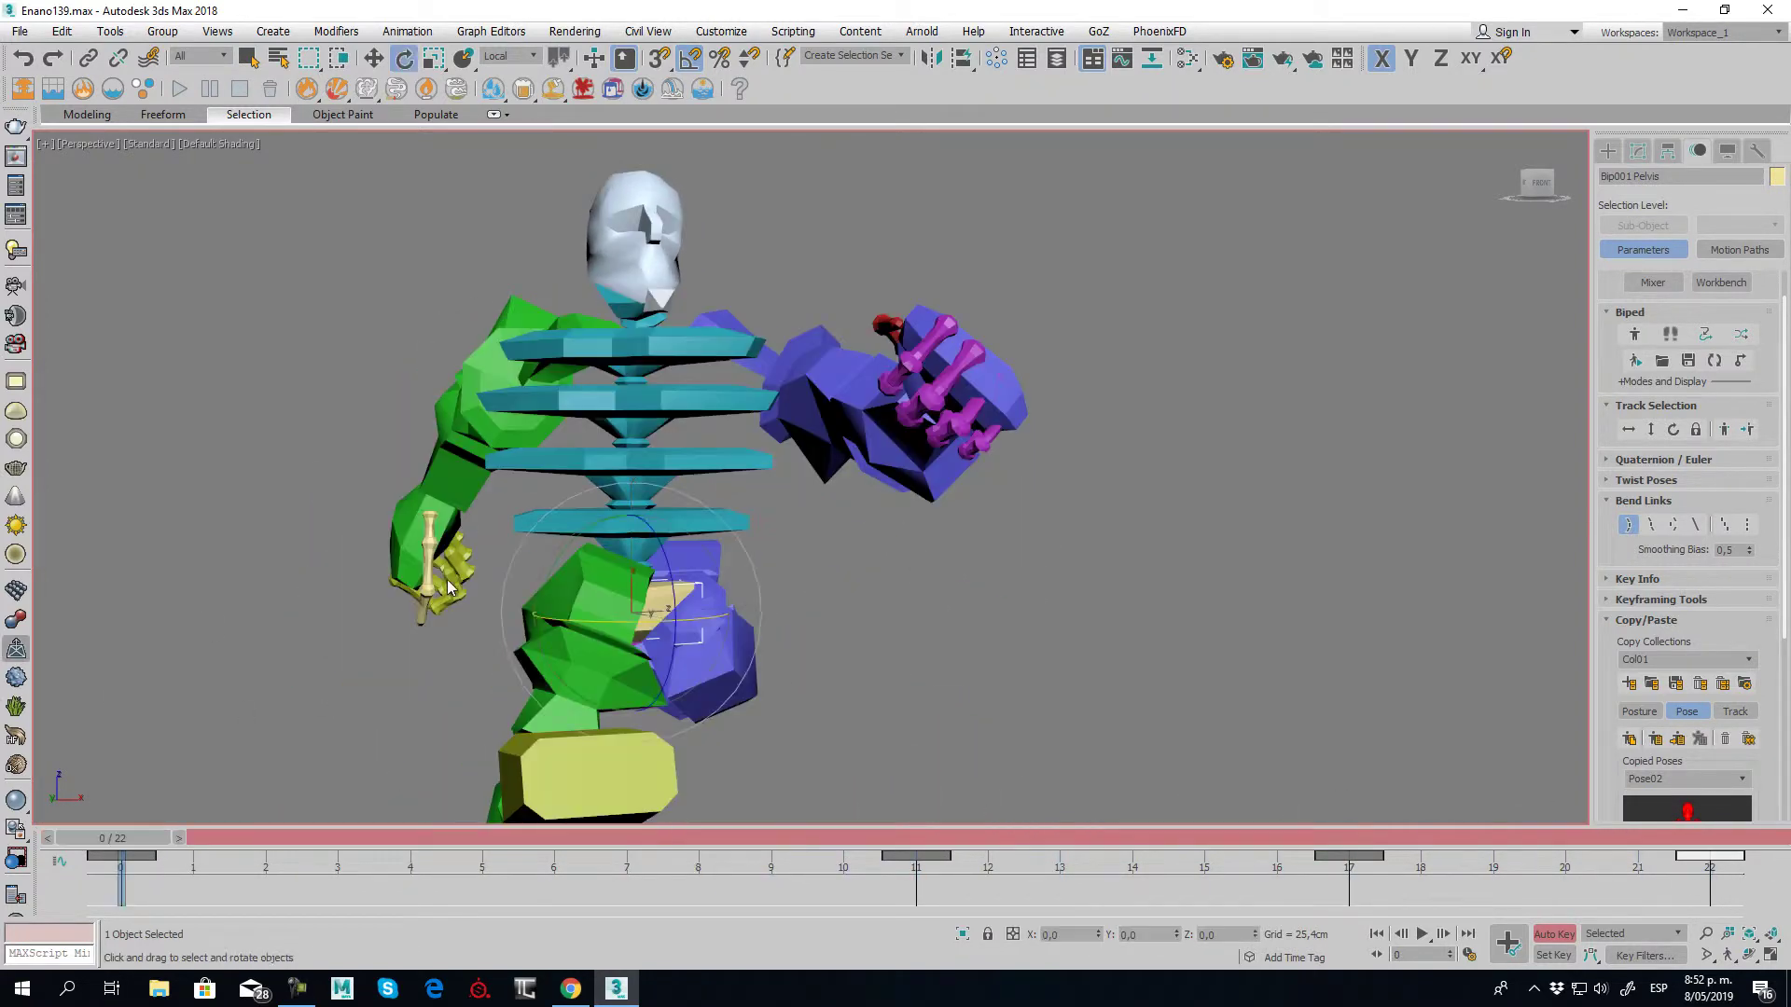
key(f)
middle_drag(830, 536, 756, 688)
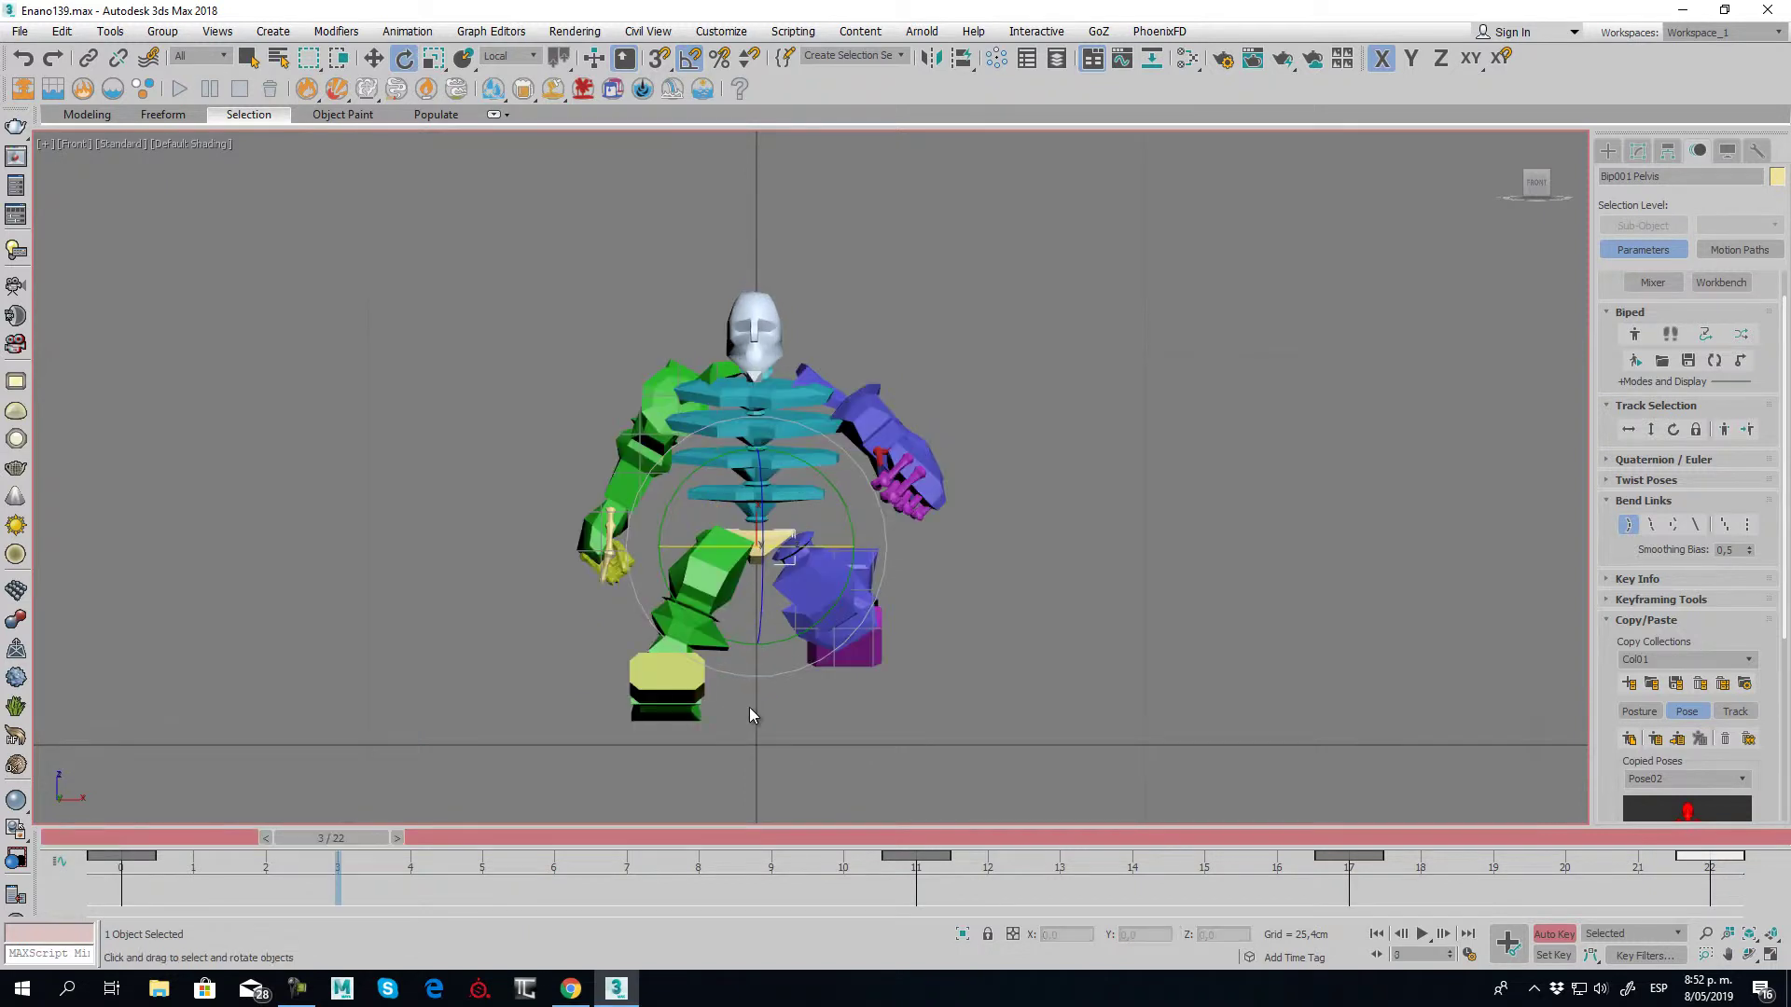
At frame 5, slide the right toe and left foot inward along X
drag(382, 851, 502, 844)
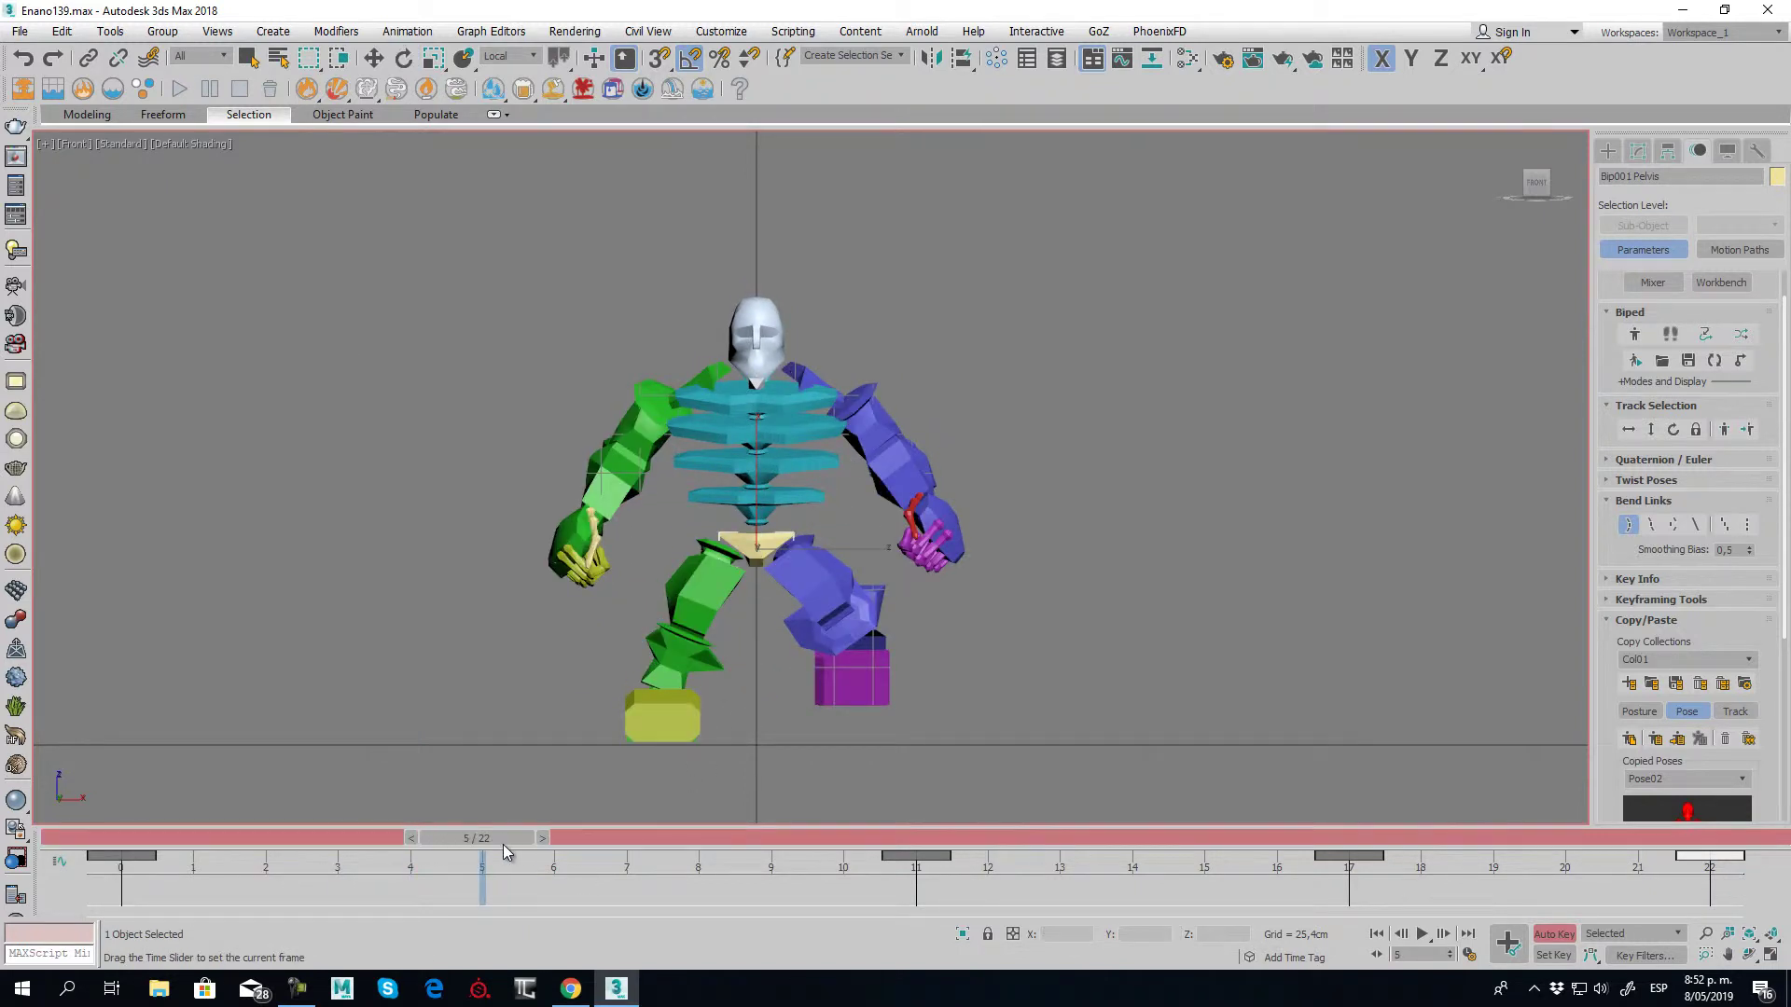
key(e)
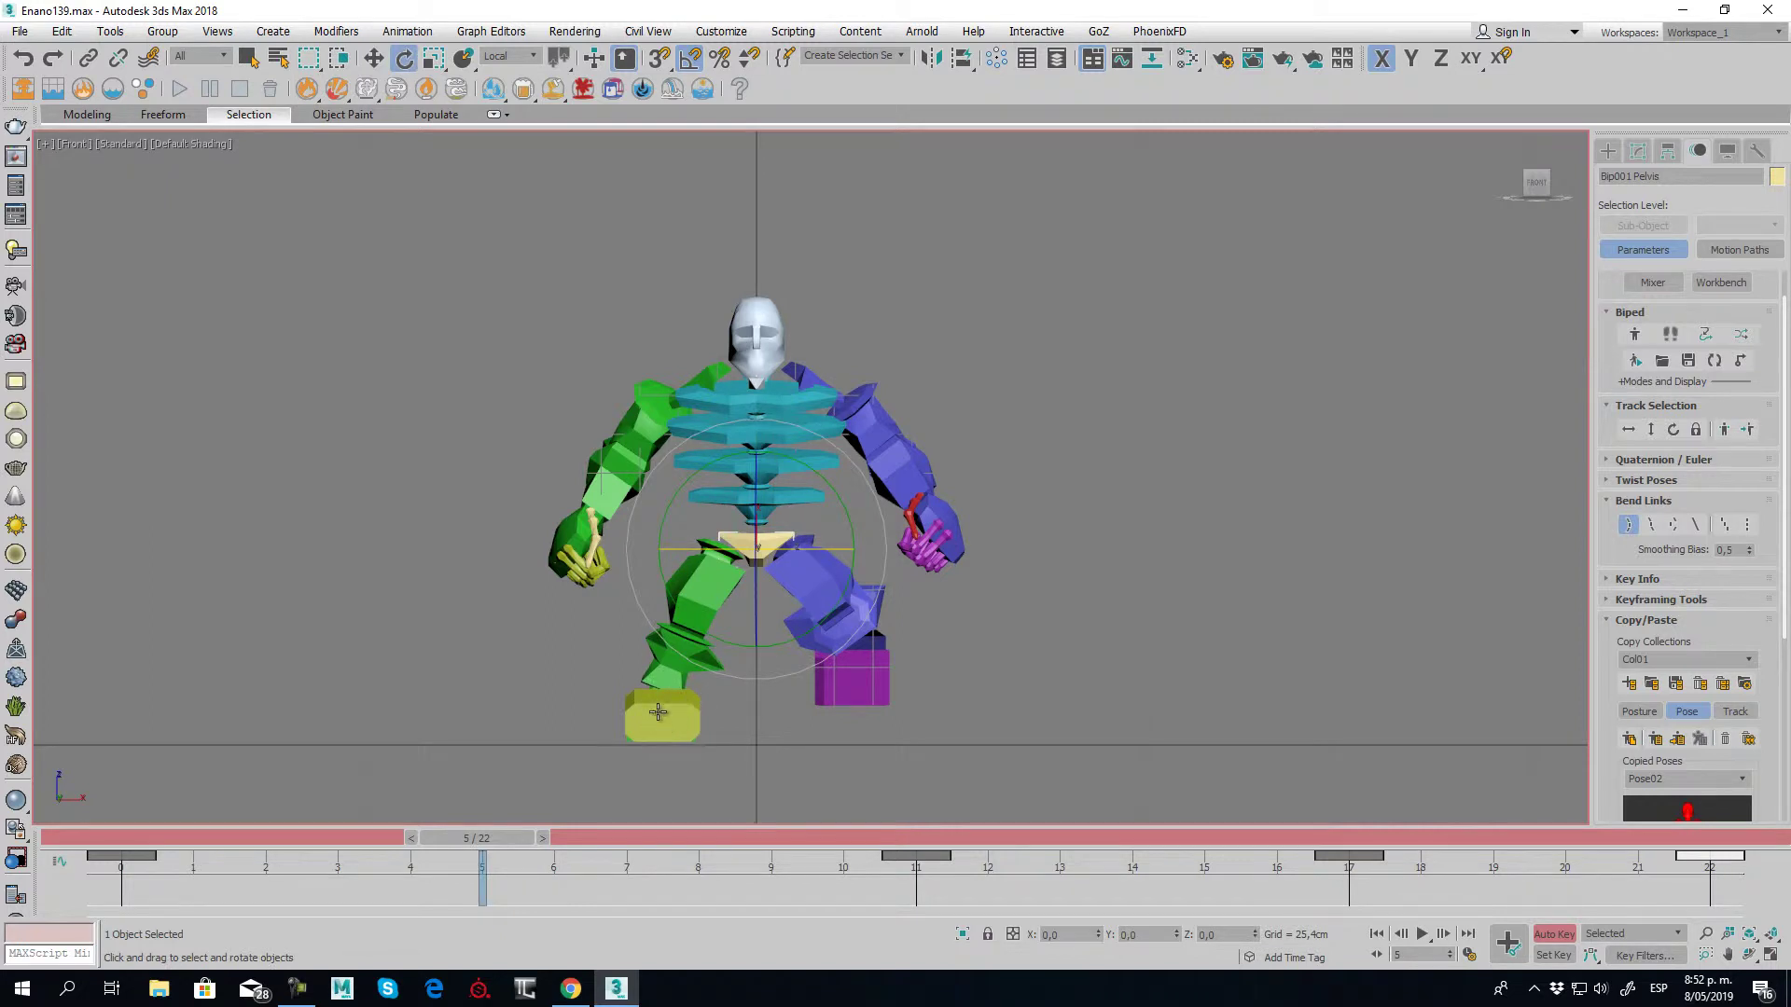
click(658, 713)
click(373, 58)
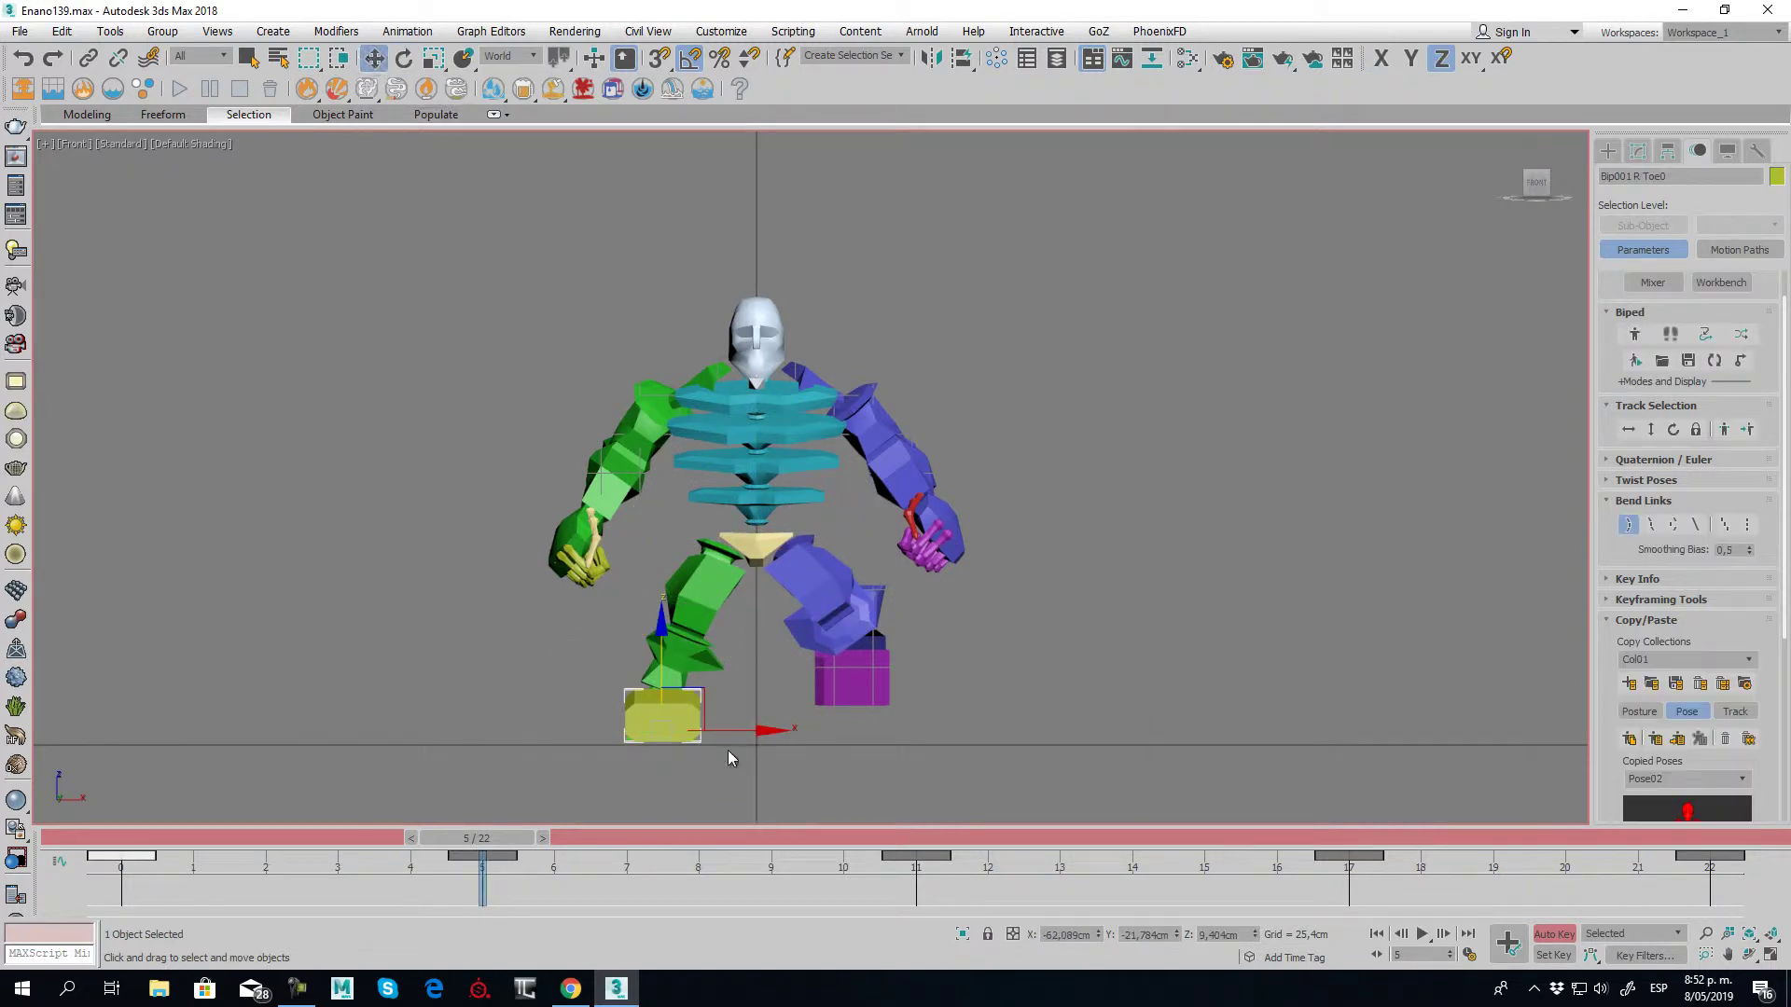
drag(741, 731, 793, 732)
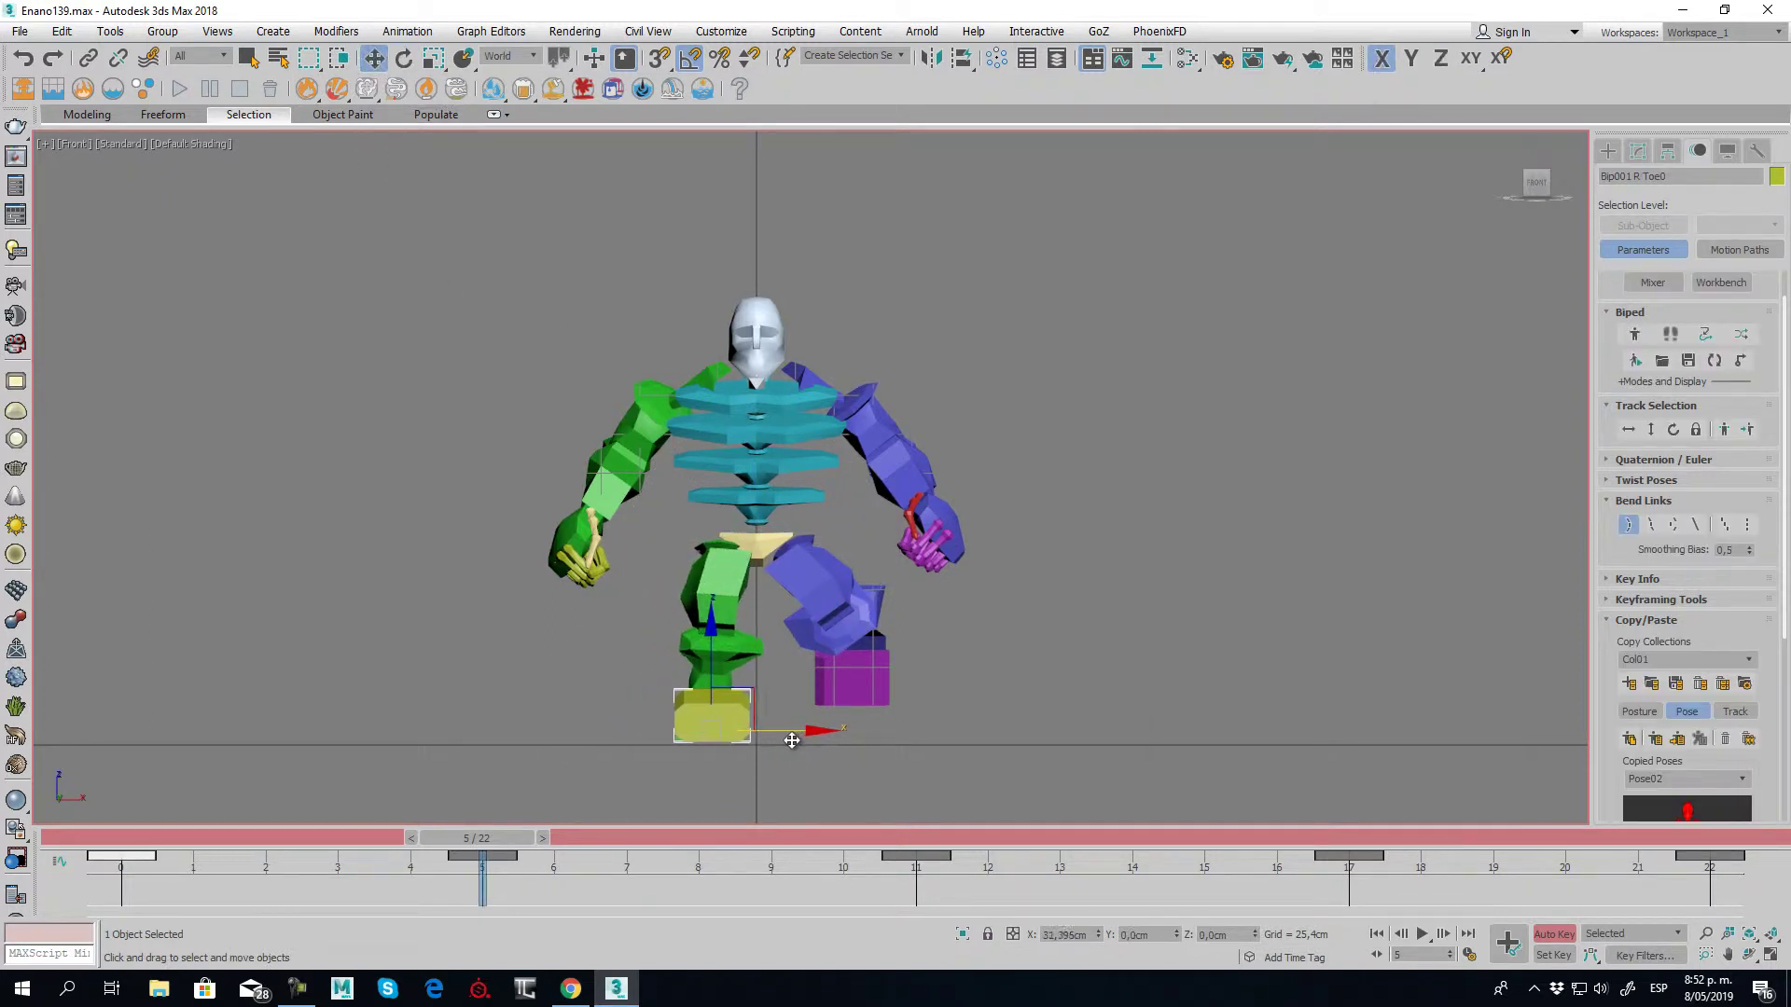
click(879, 639)
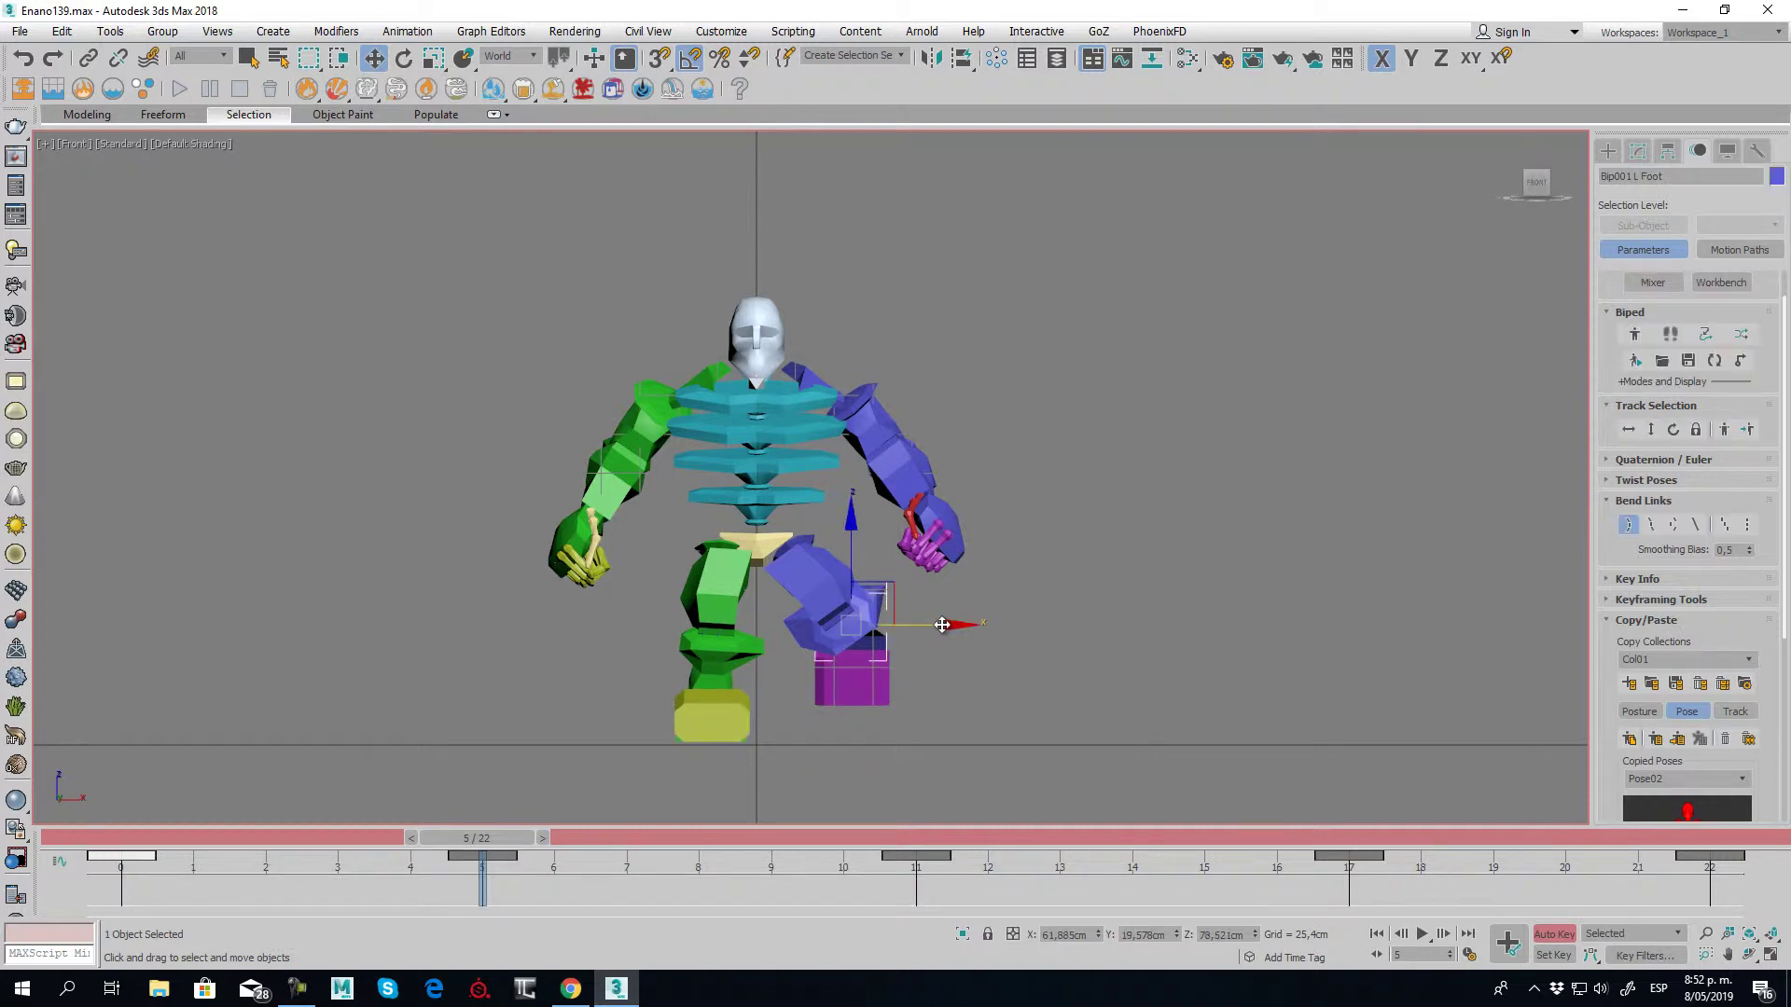
drag(942, 625, 884, 627)
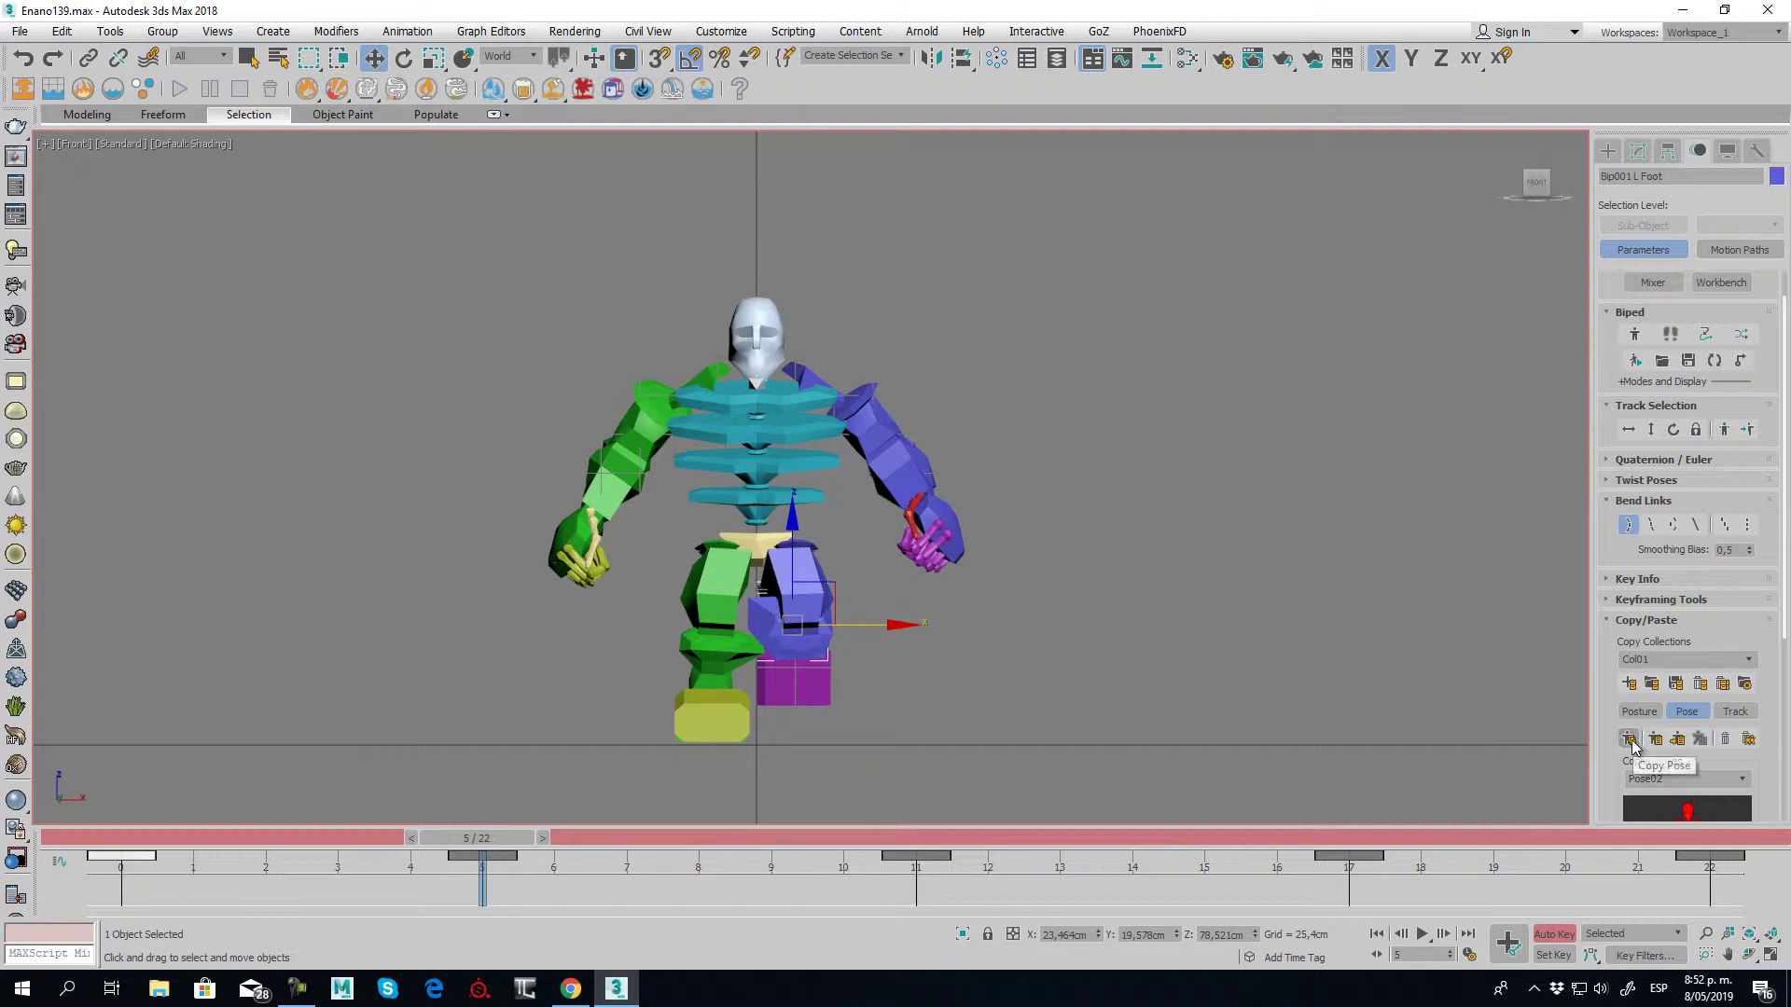
Paste the foot pose opposite at frame 17 and review the leg motion
drag(503, 845, 1373, 868)
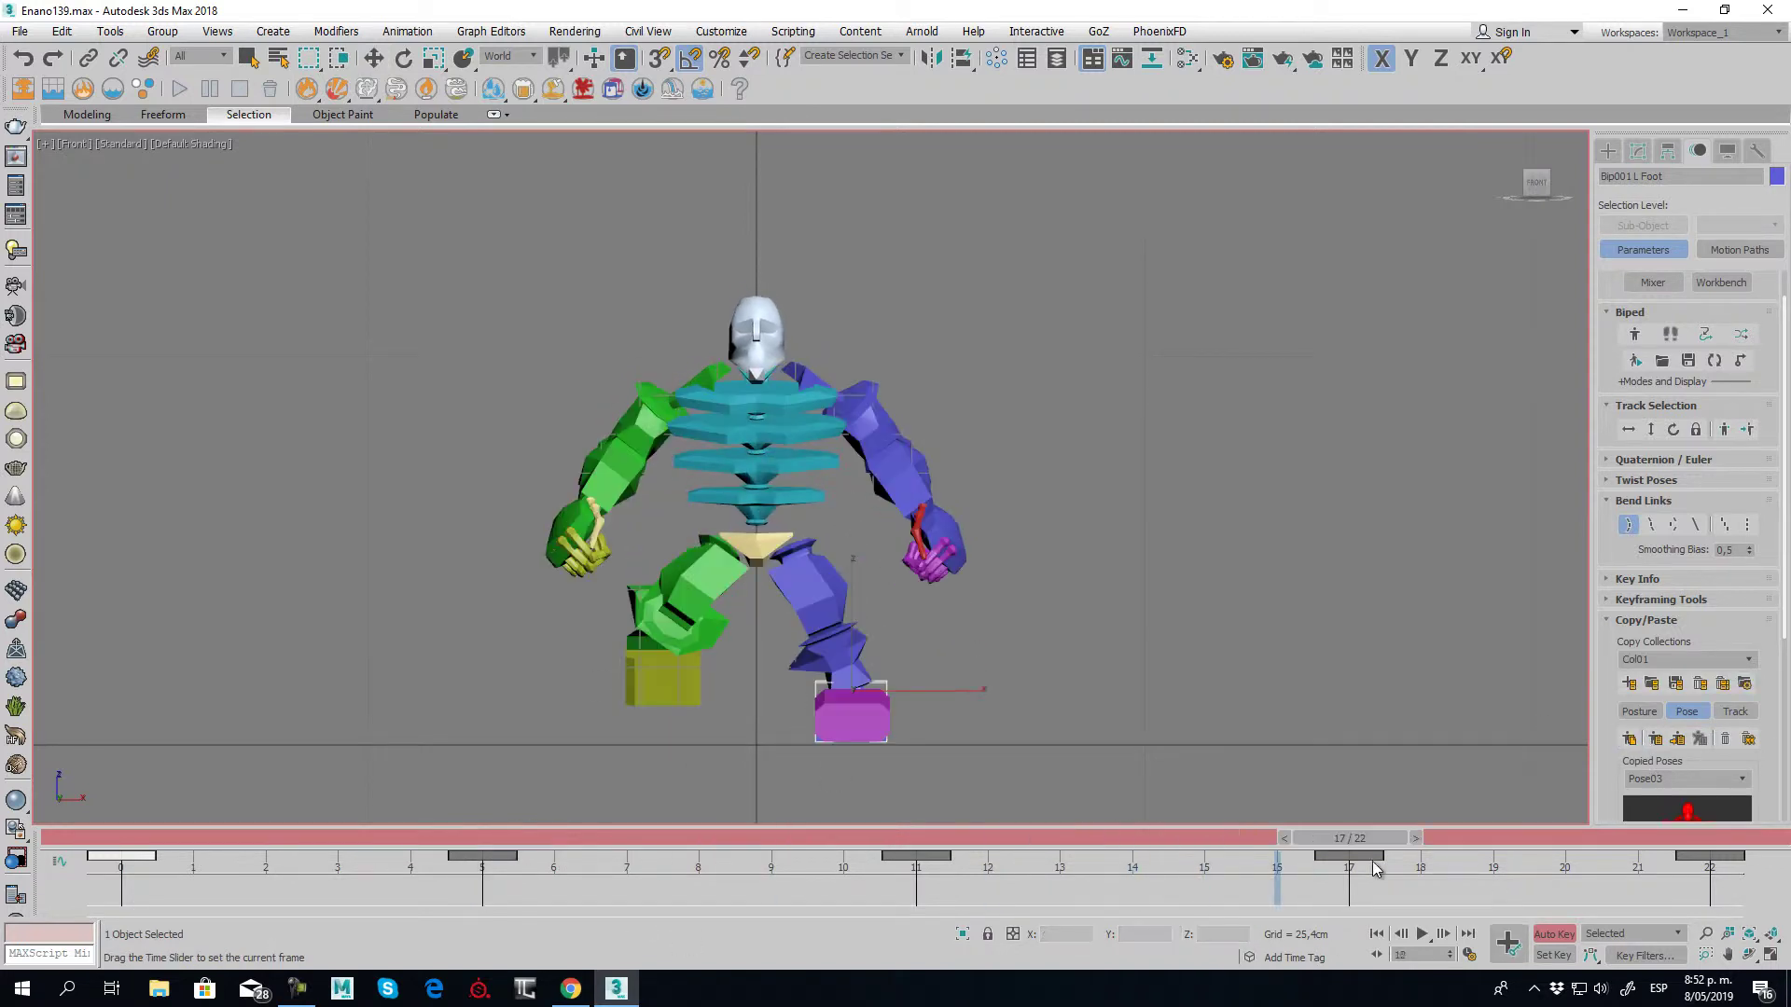
click(1676, 739)
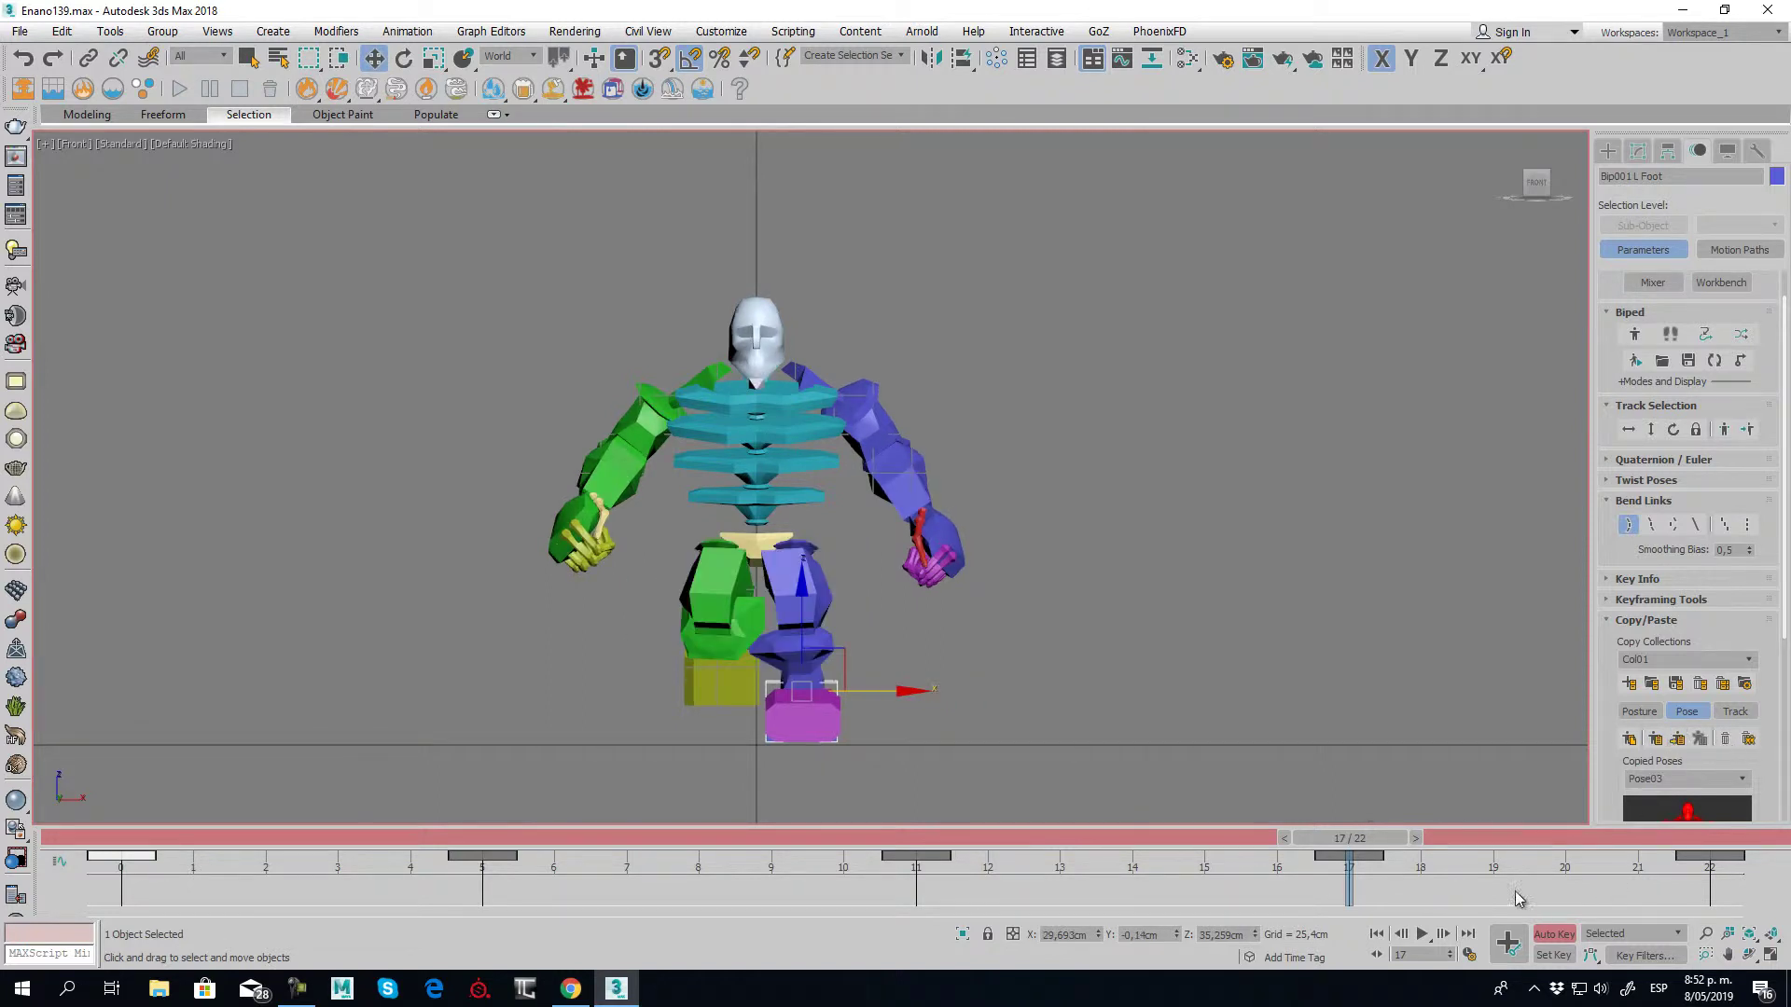
drag(1351, 845, 1346, 849)
drag(408, 895, 483, 873)
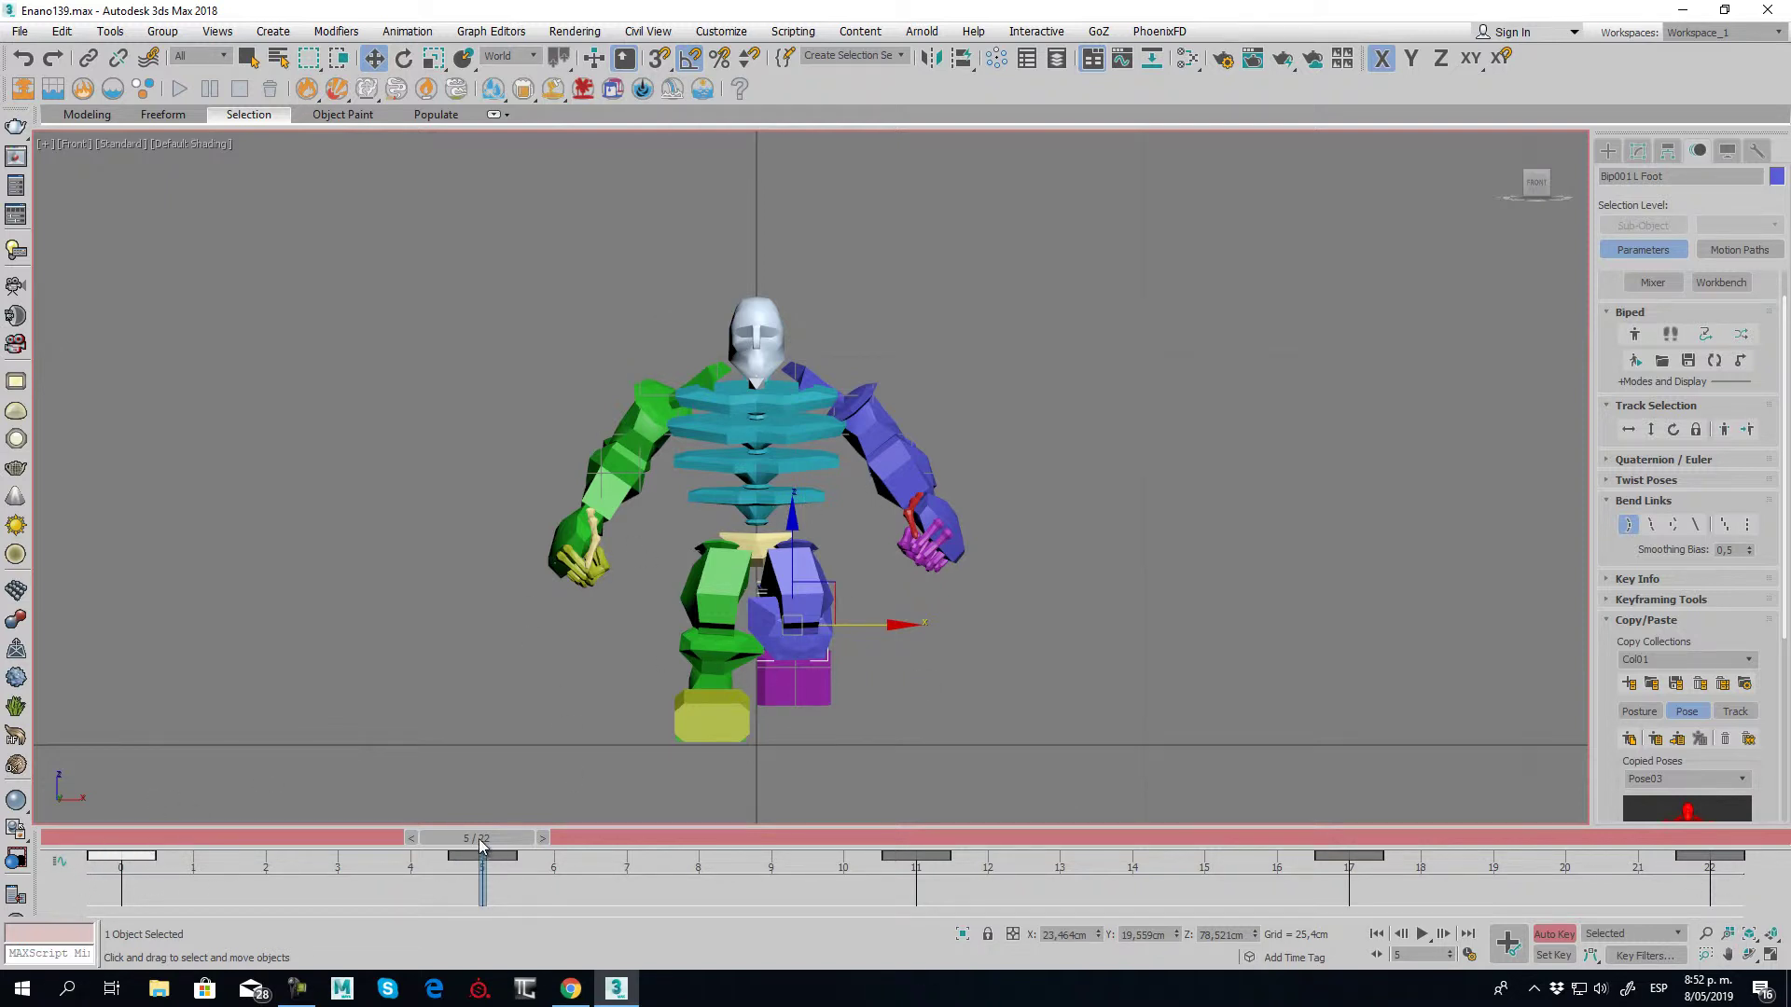
mouse_move(482, 845)
mouse_down()
mouse_move(1028, 948)
mouse_move(2, 927)
mouse_up()
key(w)
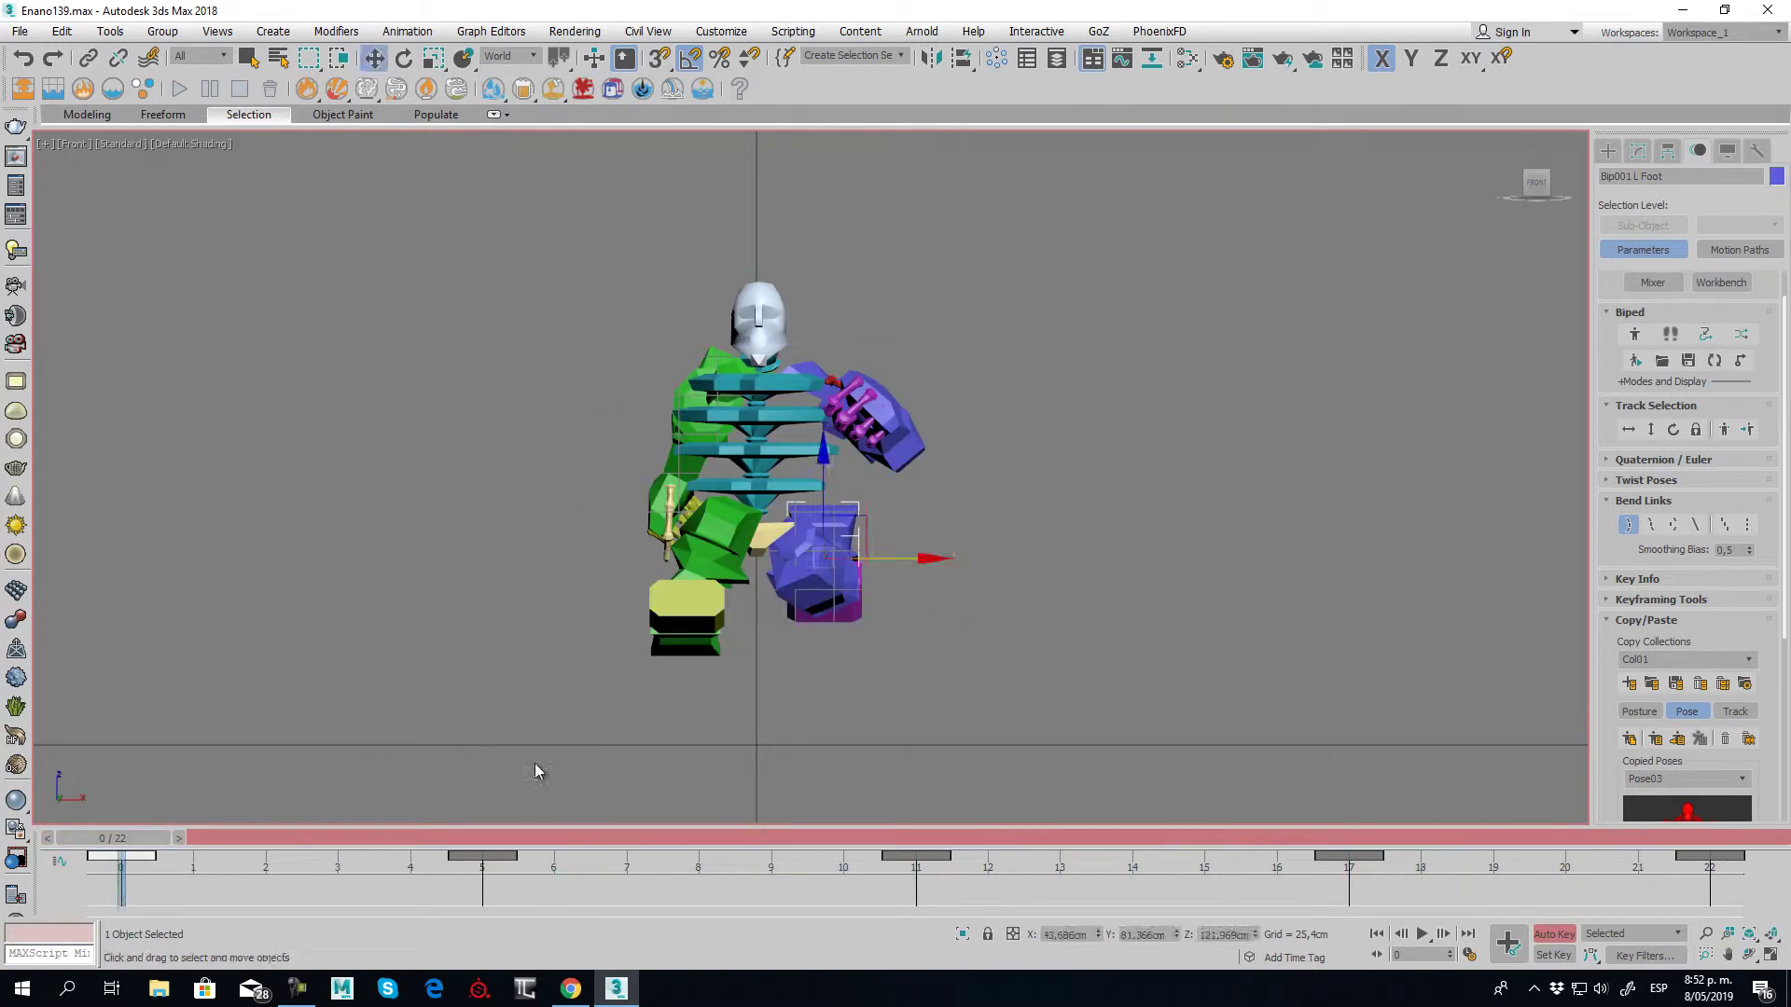
At frame 0, slide the right foot right and the left foot inward along X
click(692, 644)
drag(754, 599, 788, 603)
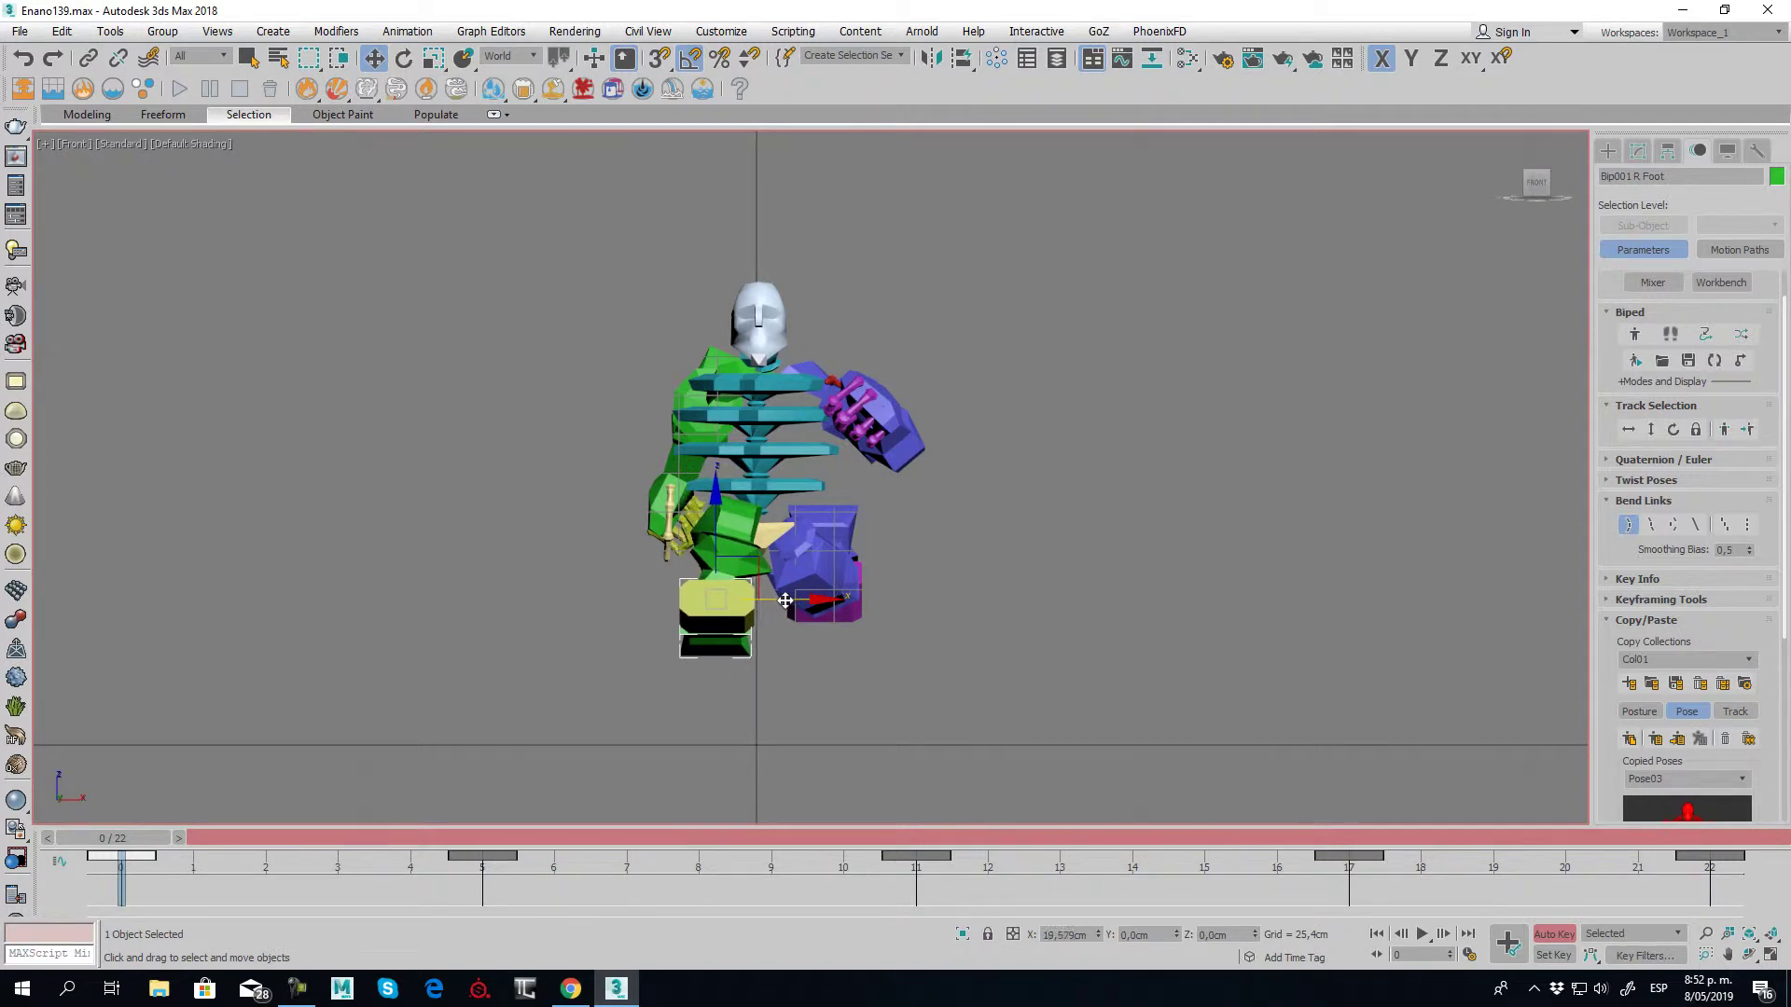
click(846, 507)
drag(917, 559, 894, 561)
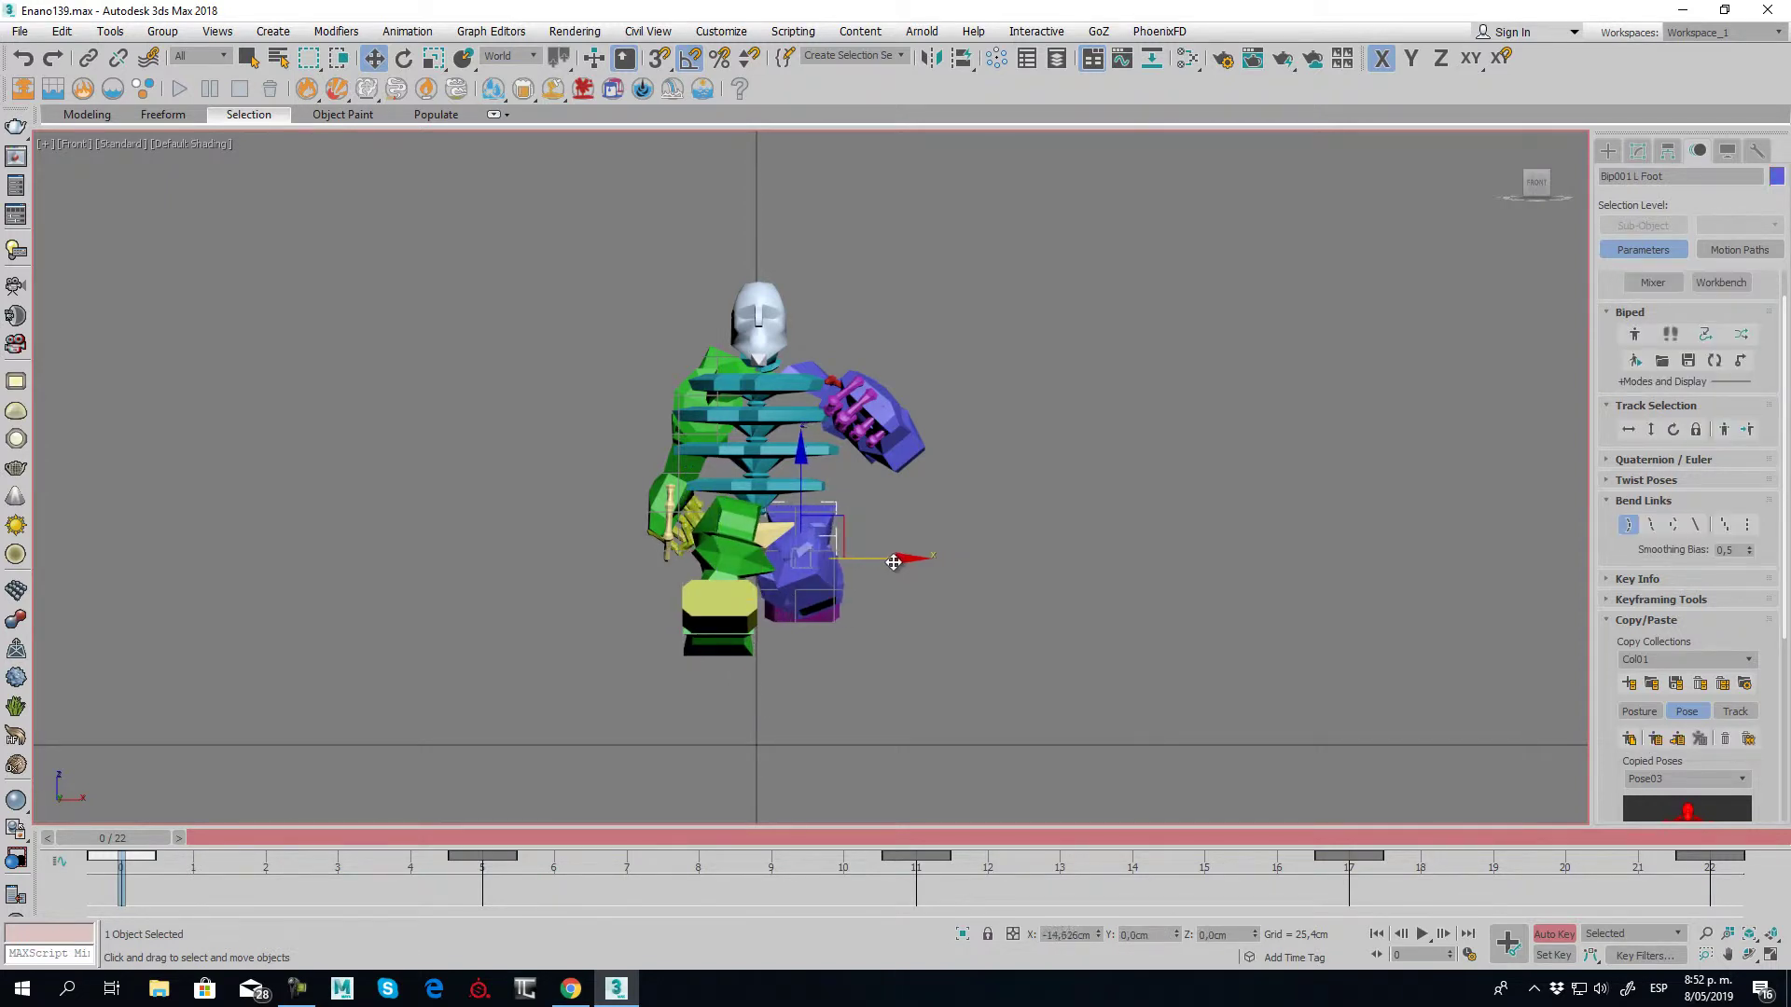
Rotate the right thigh X 25°/Y -20° and the left thigh X -10°/Y 16°
click(734, 518)
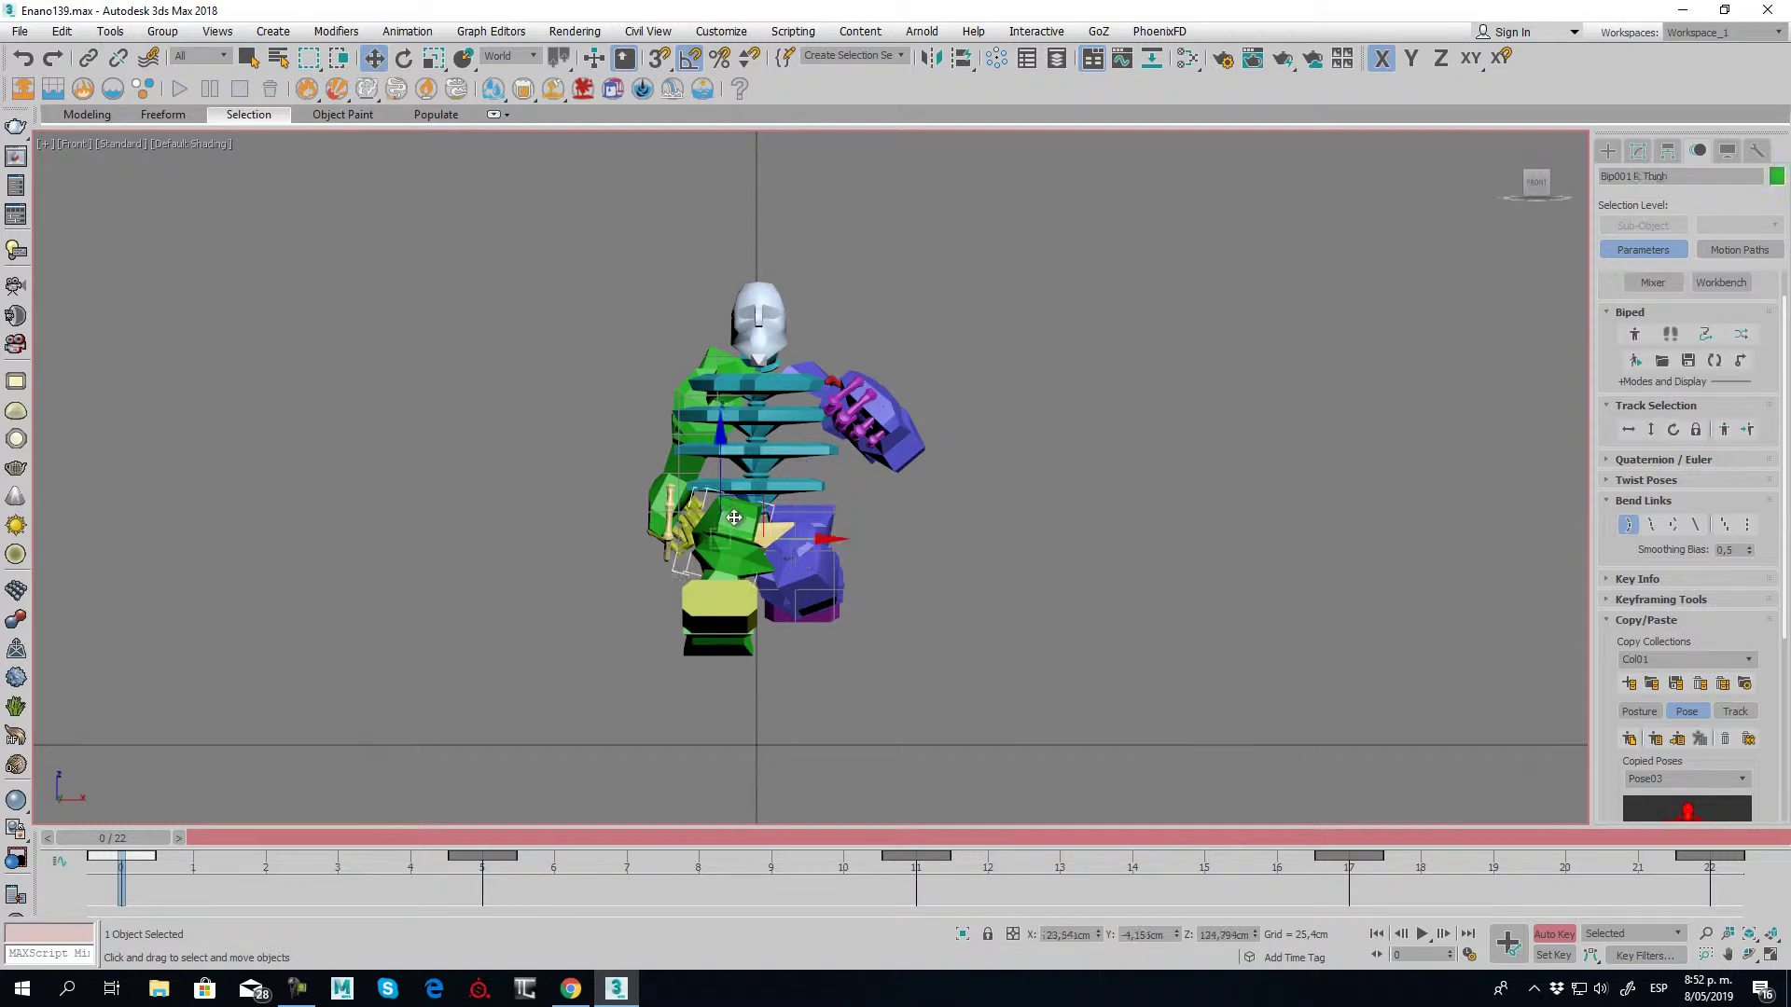
click(403, 58)
drag(768, 453, 742, 462)
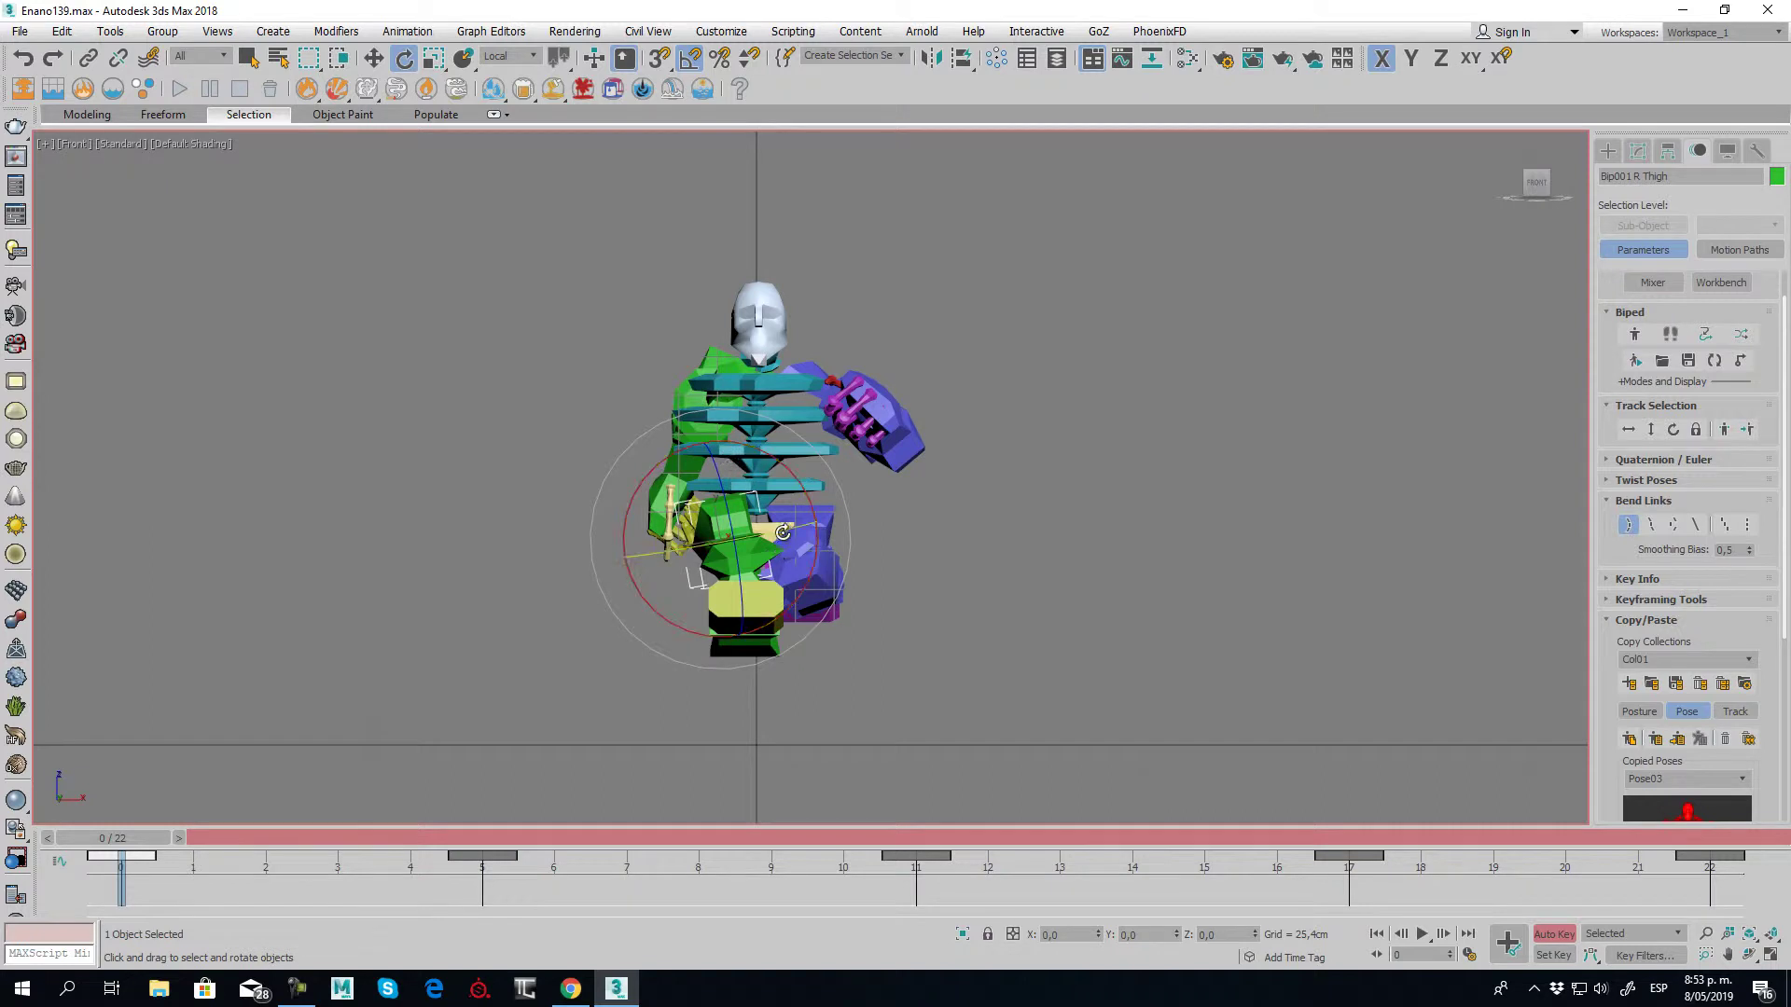
drag(787, 527, 768, 533)
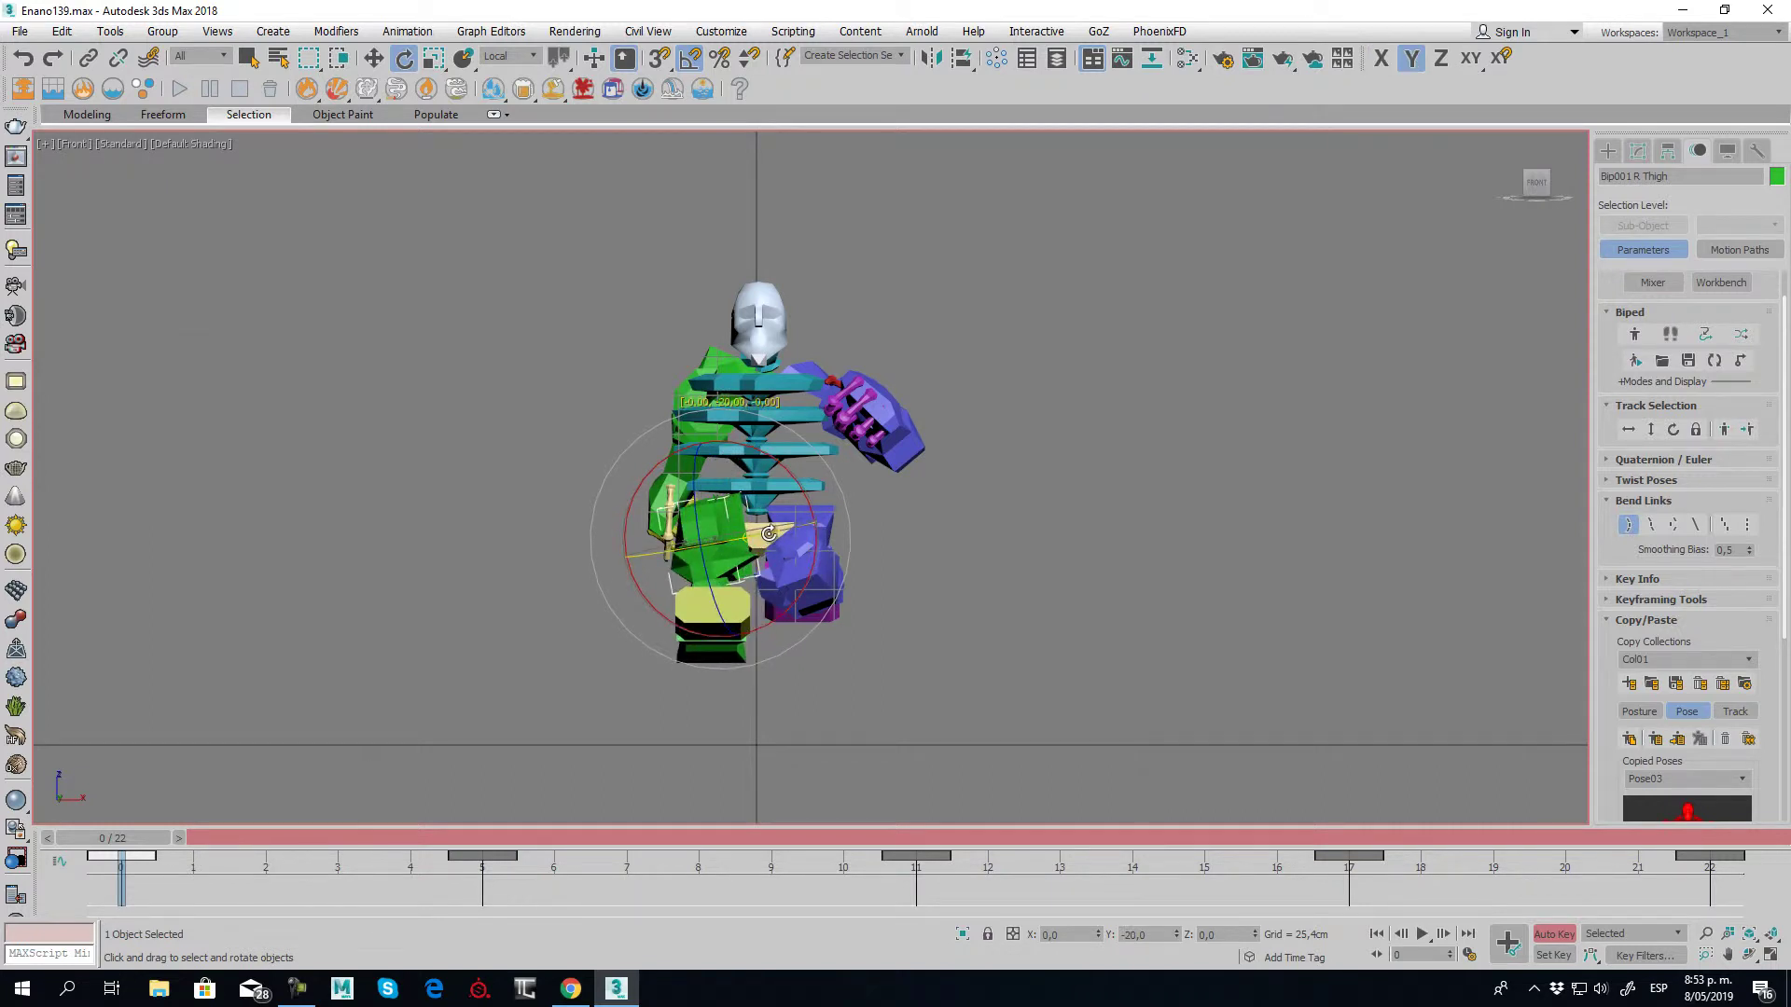
click(828, 589)
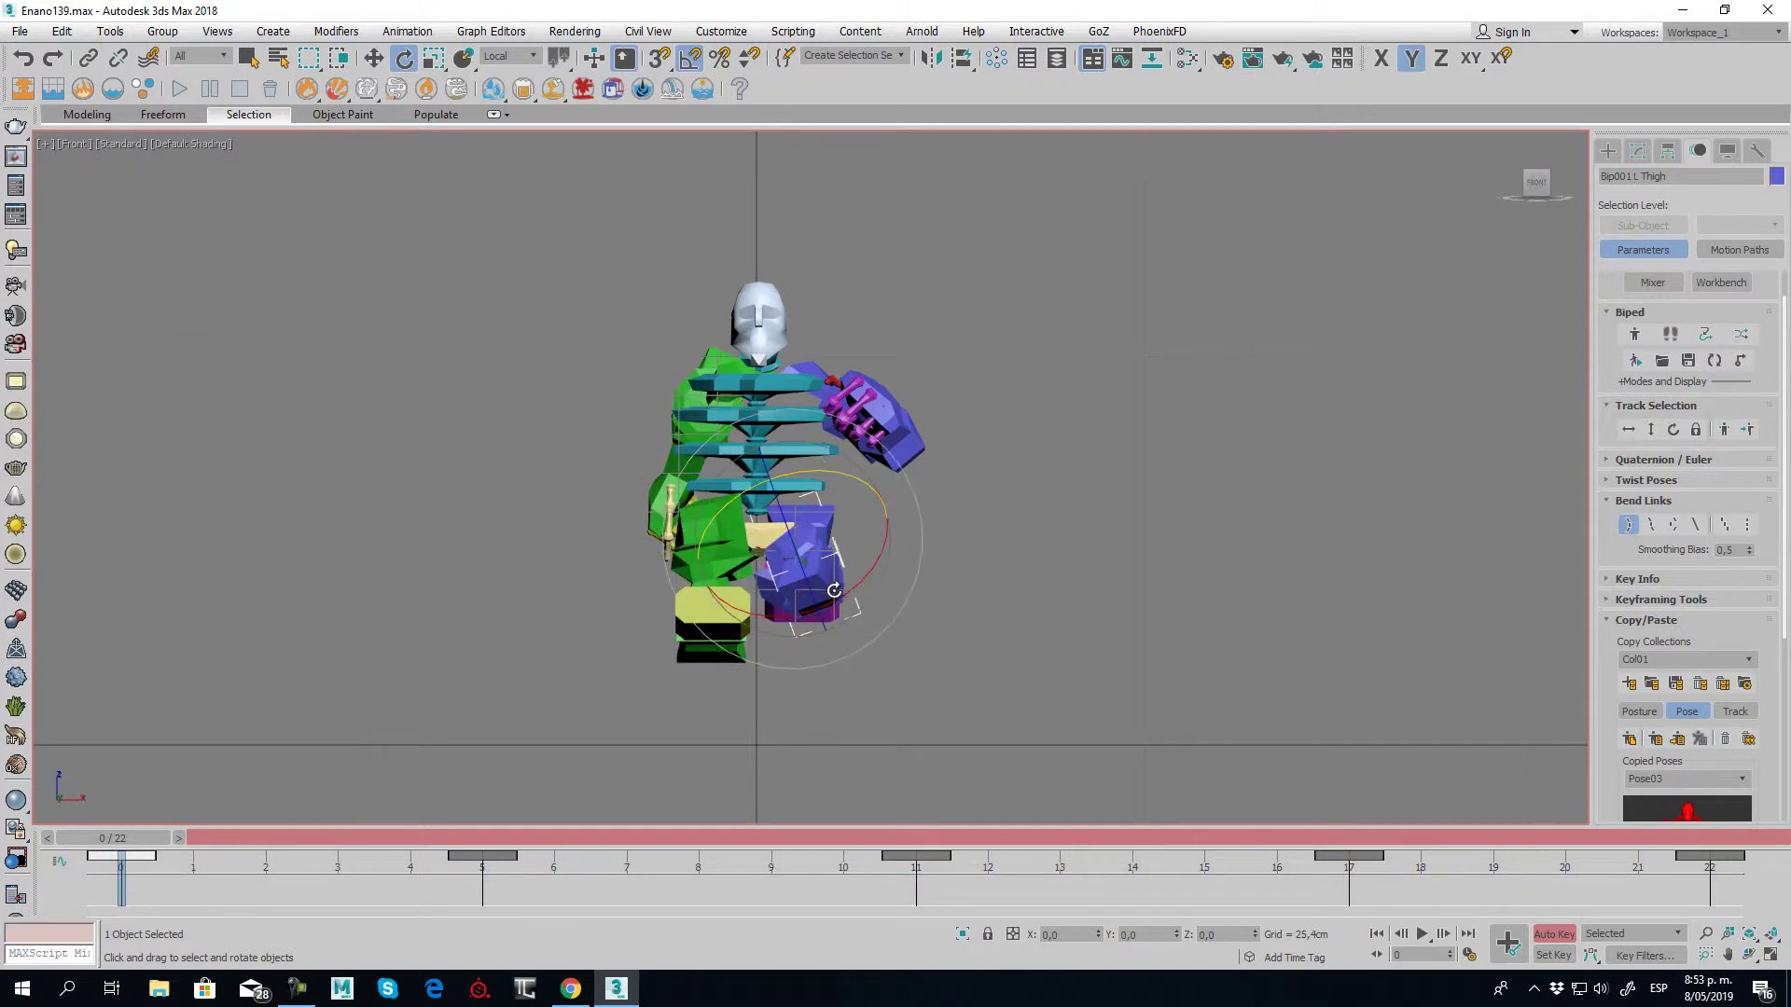
drag(866, 580, 871, 580)
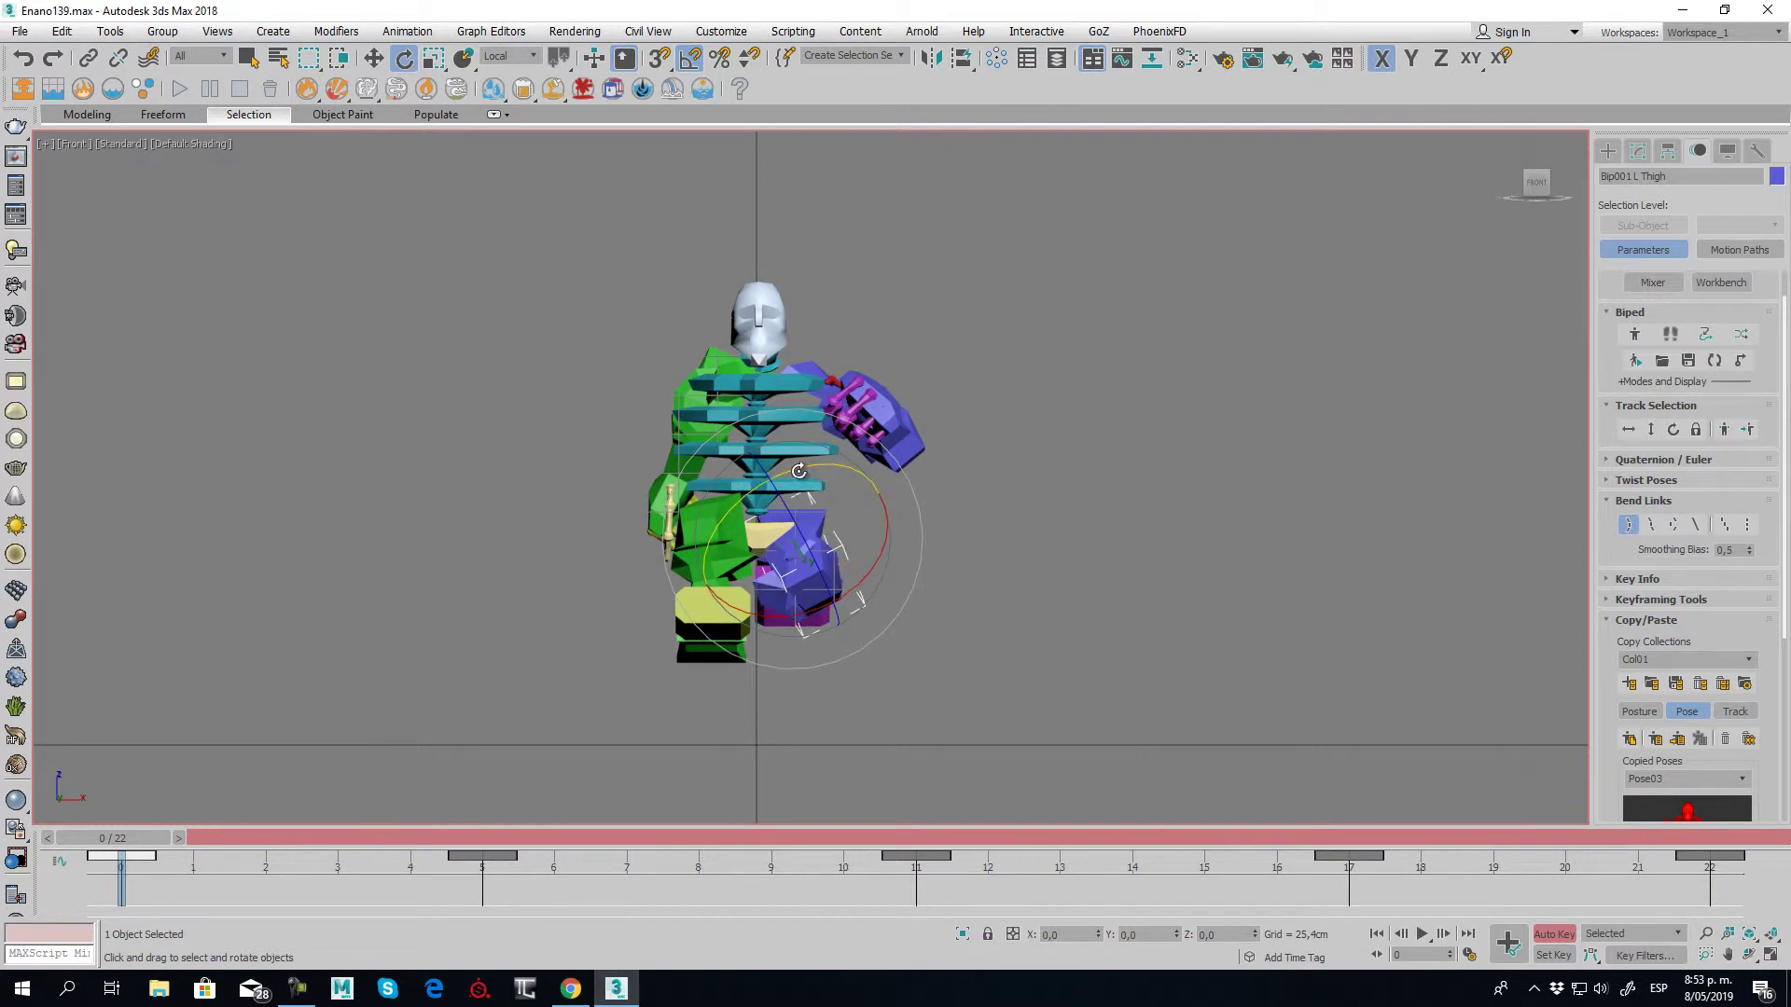
drag(799, 471, 799, 567)
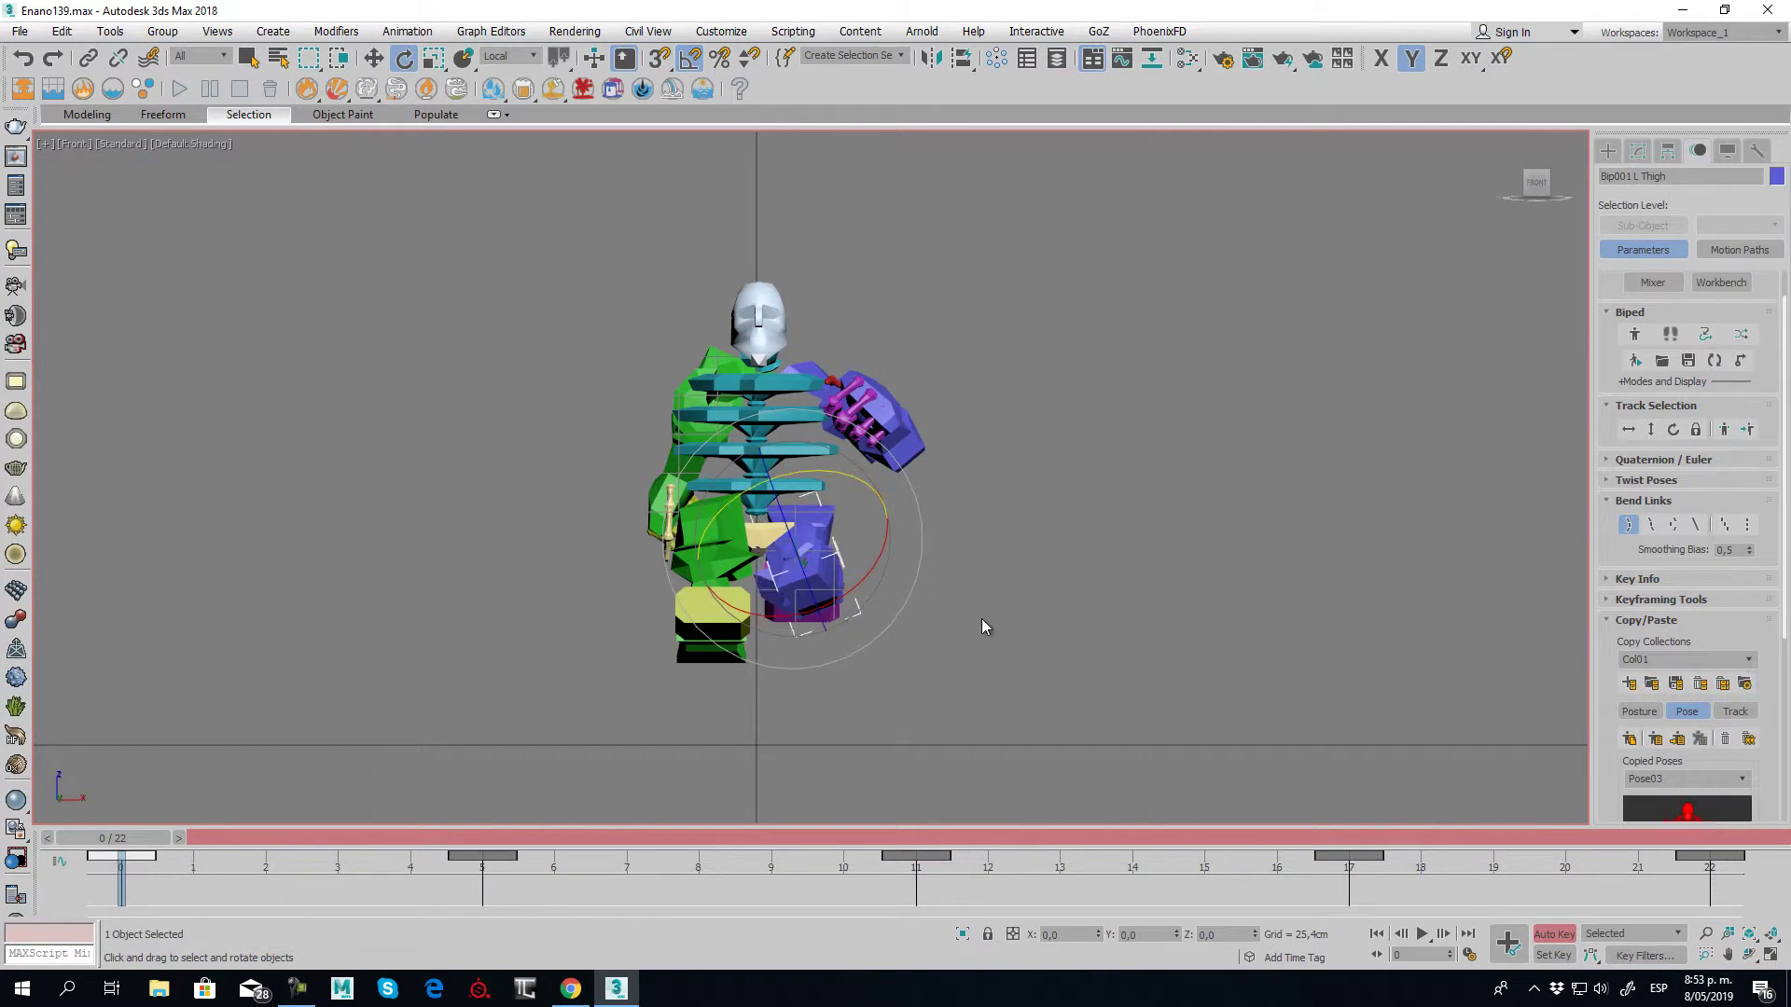
Inspect the stride in perspective, side and front views, dismissing the disk-space notice
key(p)
mouse_move(985, 615)
alt+middle_down()
mouse_move(659, 643)
mouse_move(1015, 603)
alt+middle_up()
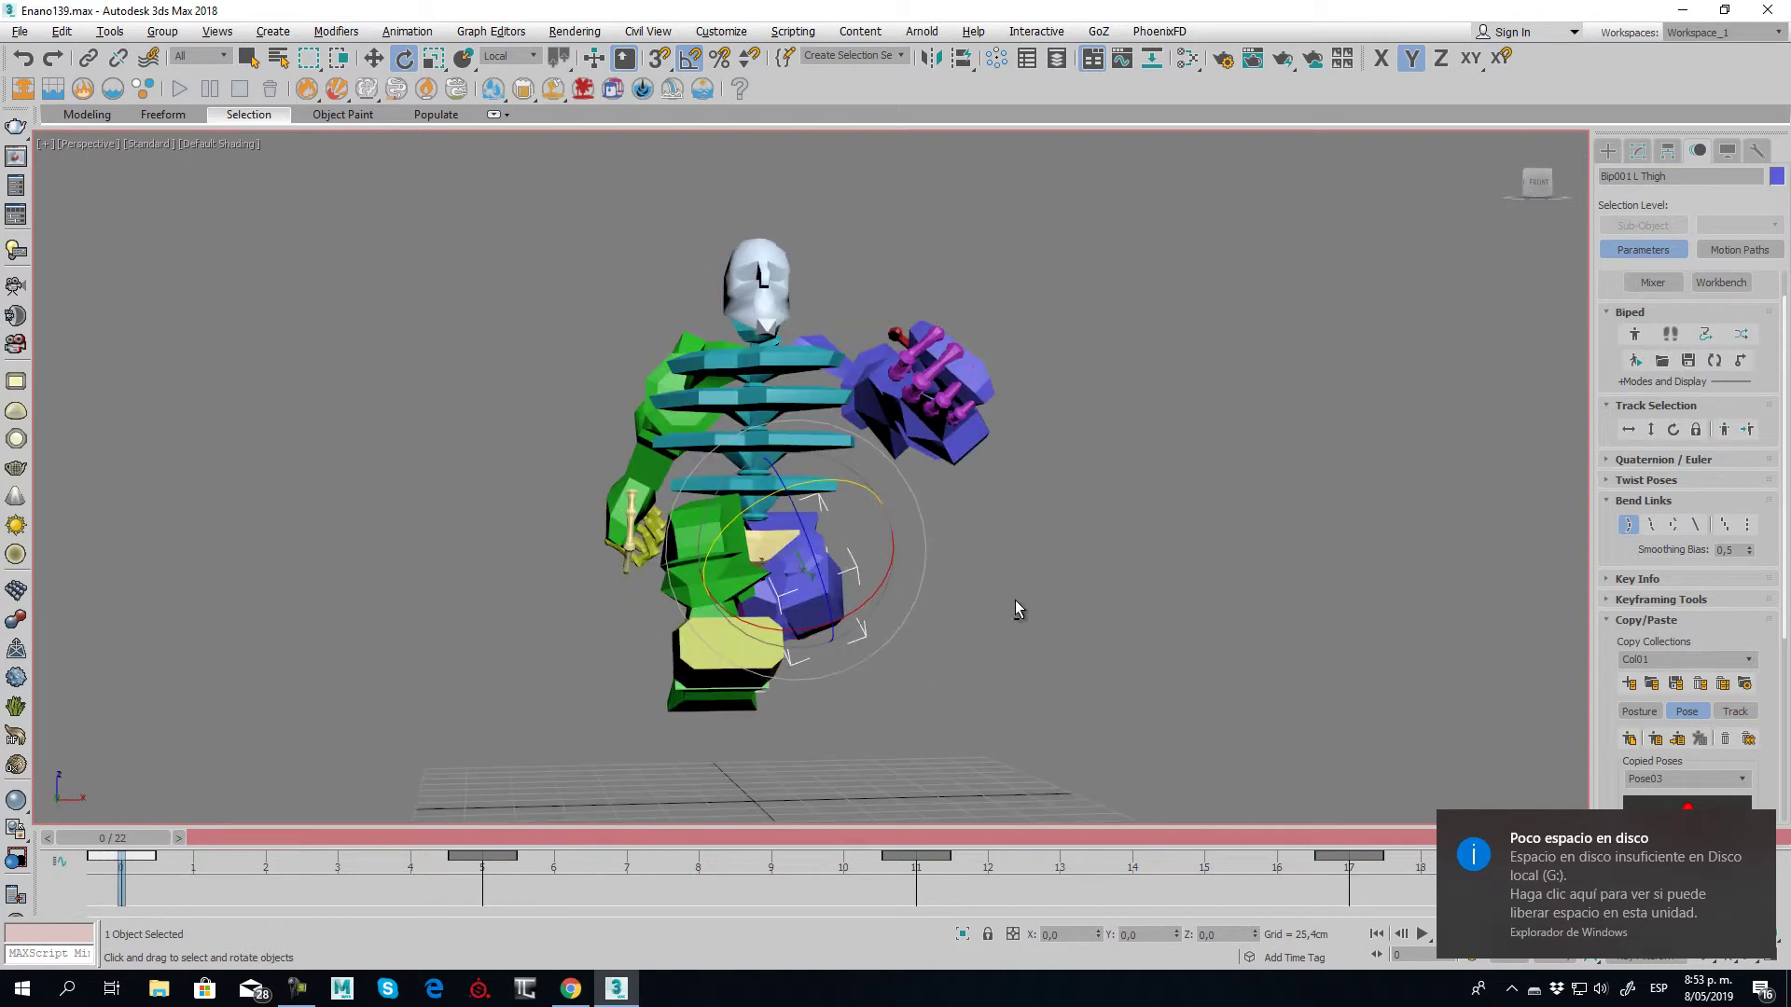
key(l)
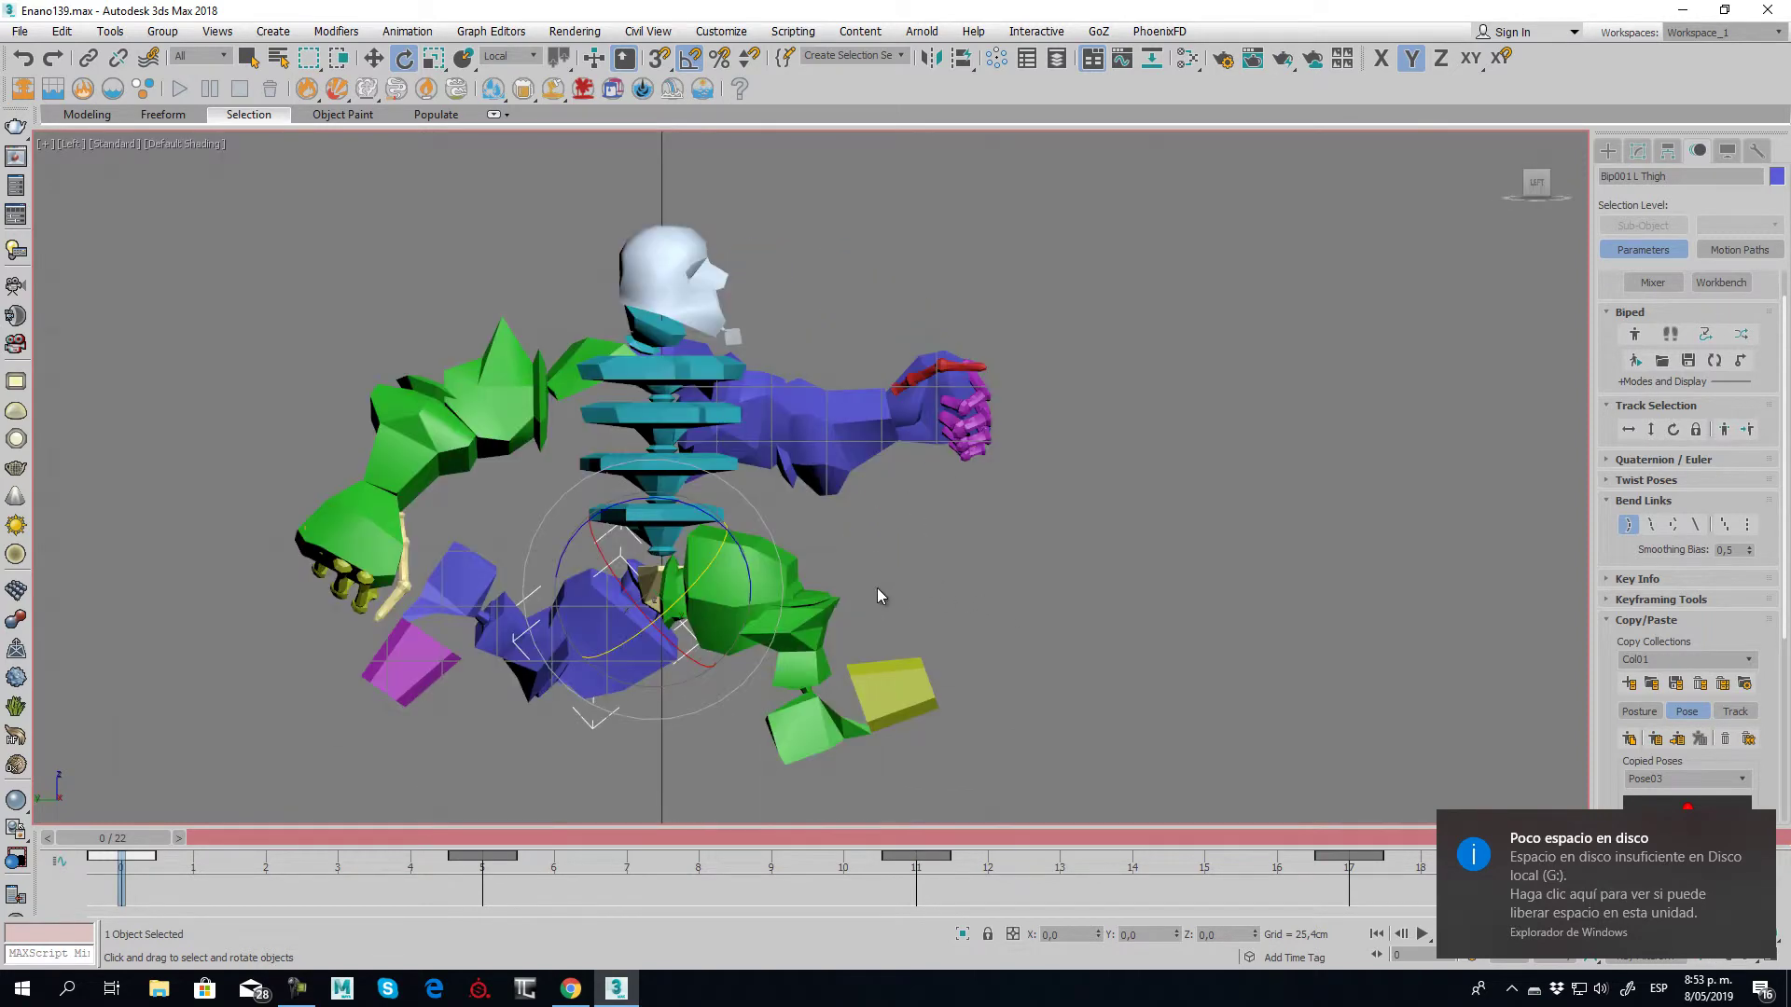
key(f)
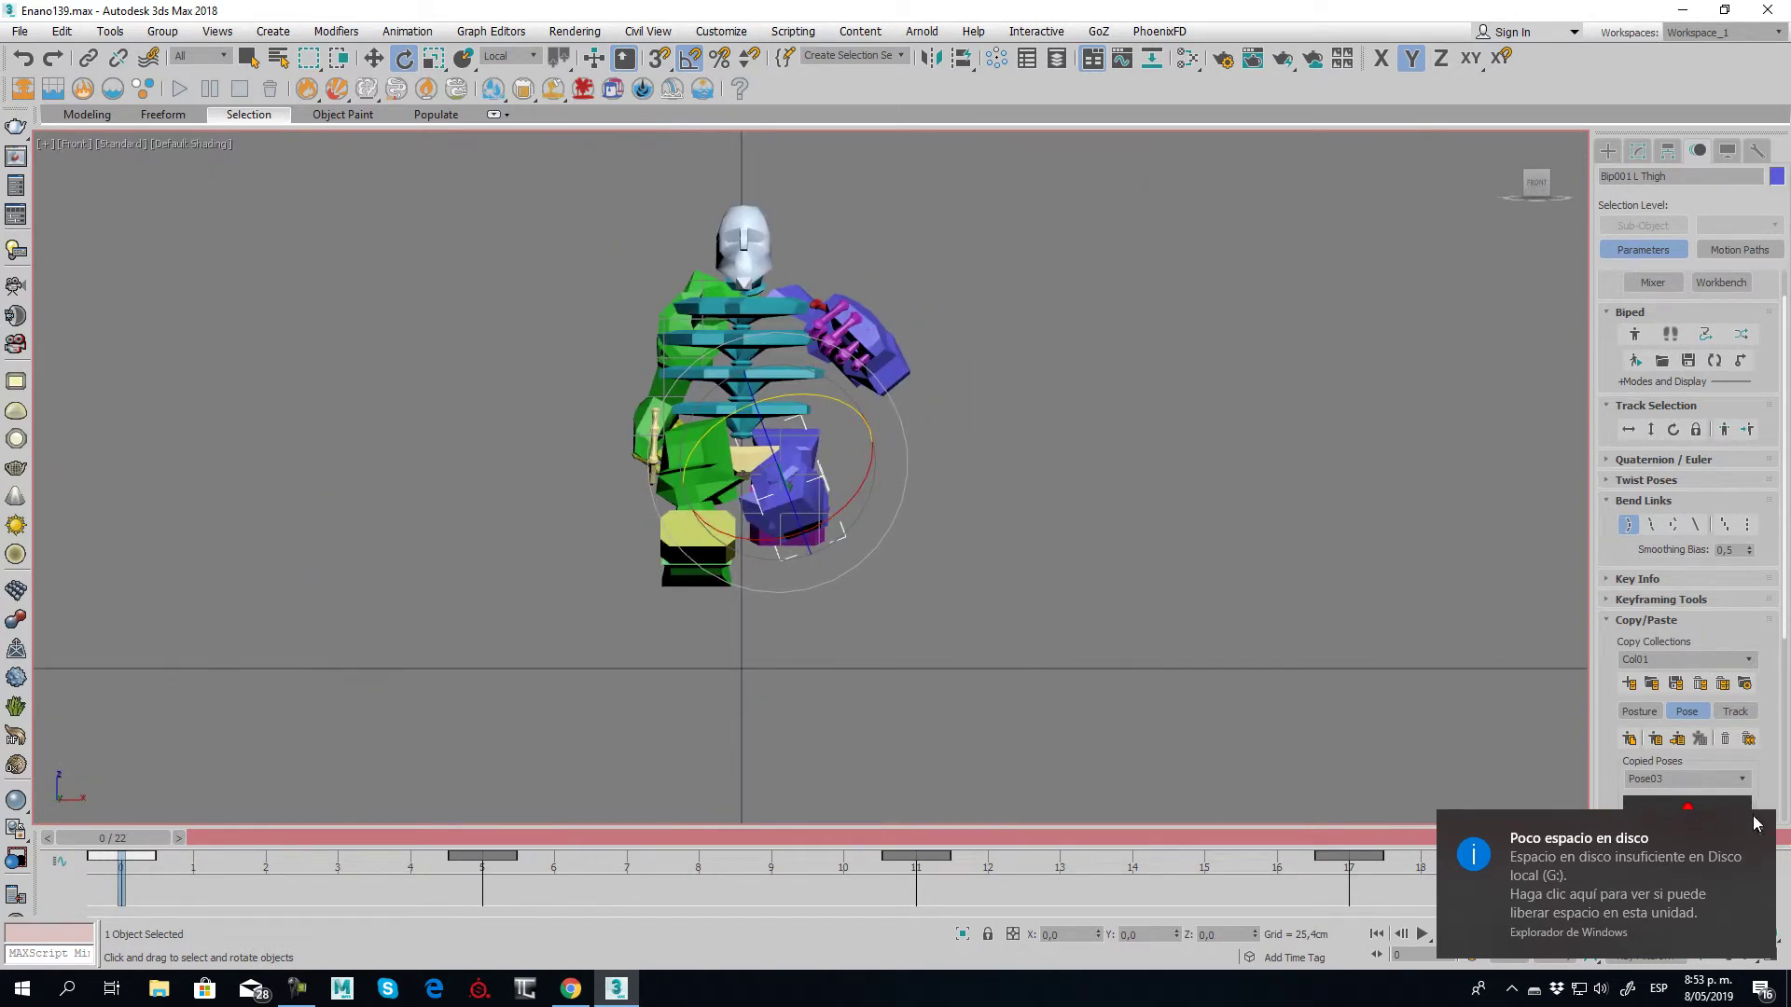
click(1759, 823)
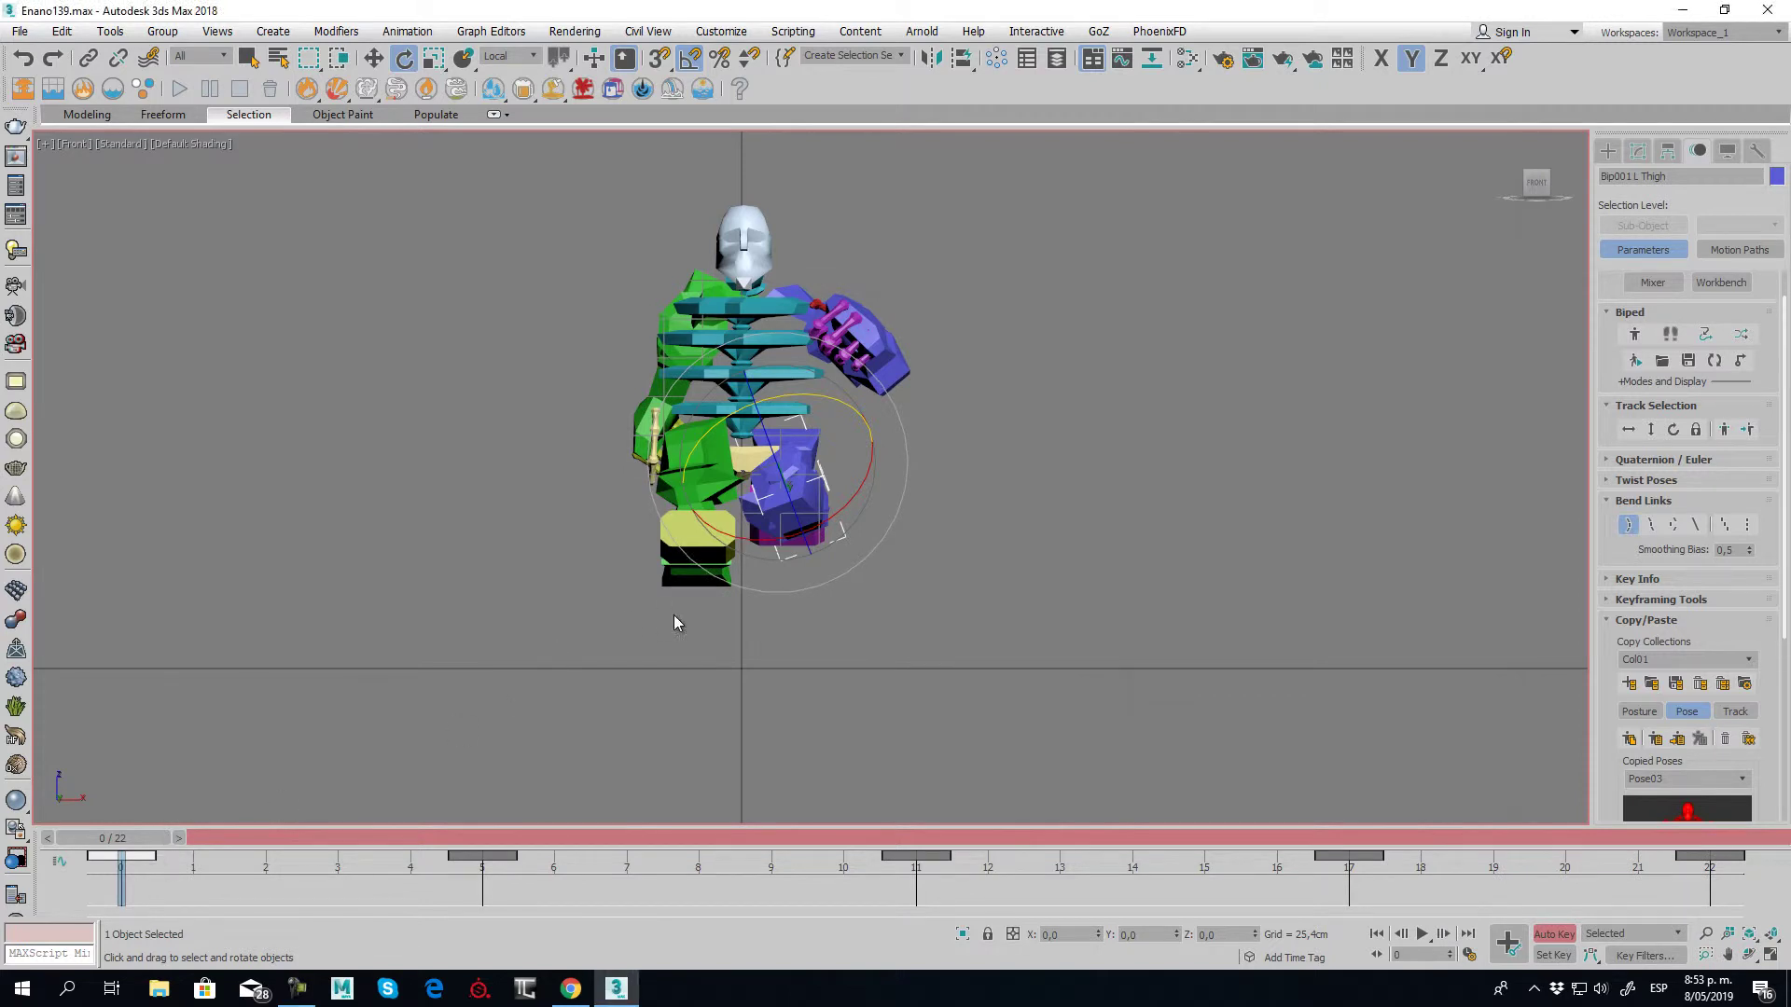
At frame 11, move the left foot and swing the left thigh about X
drag(132, 839, 944, 865)
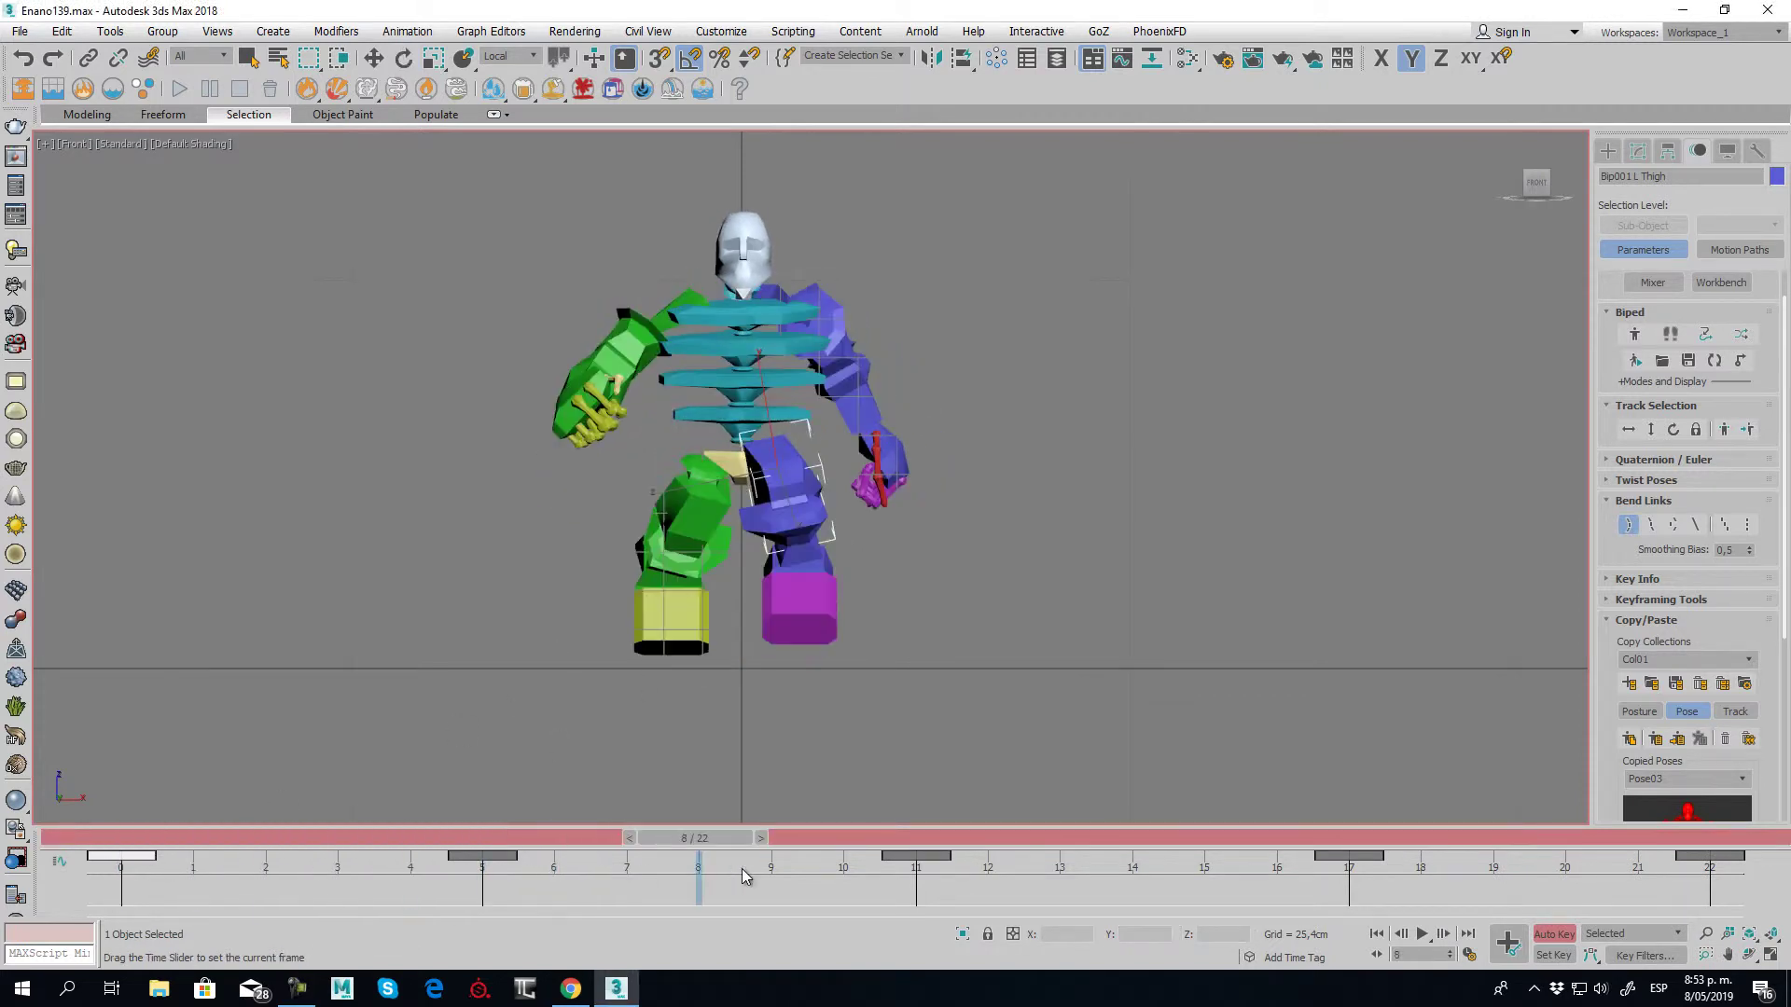
key(e)
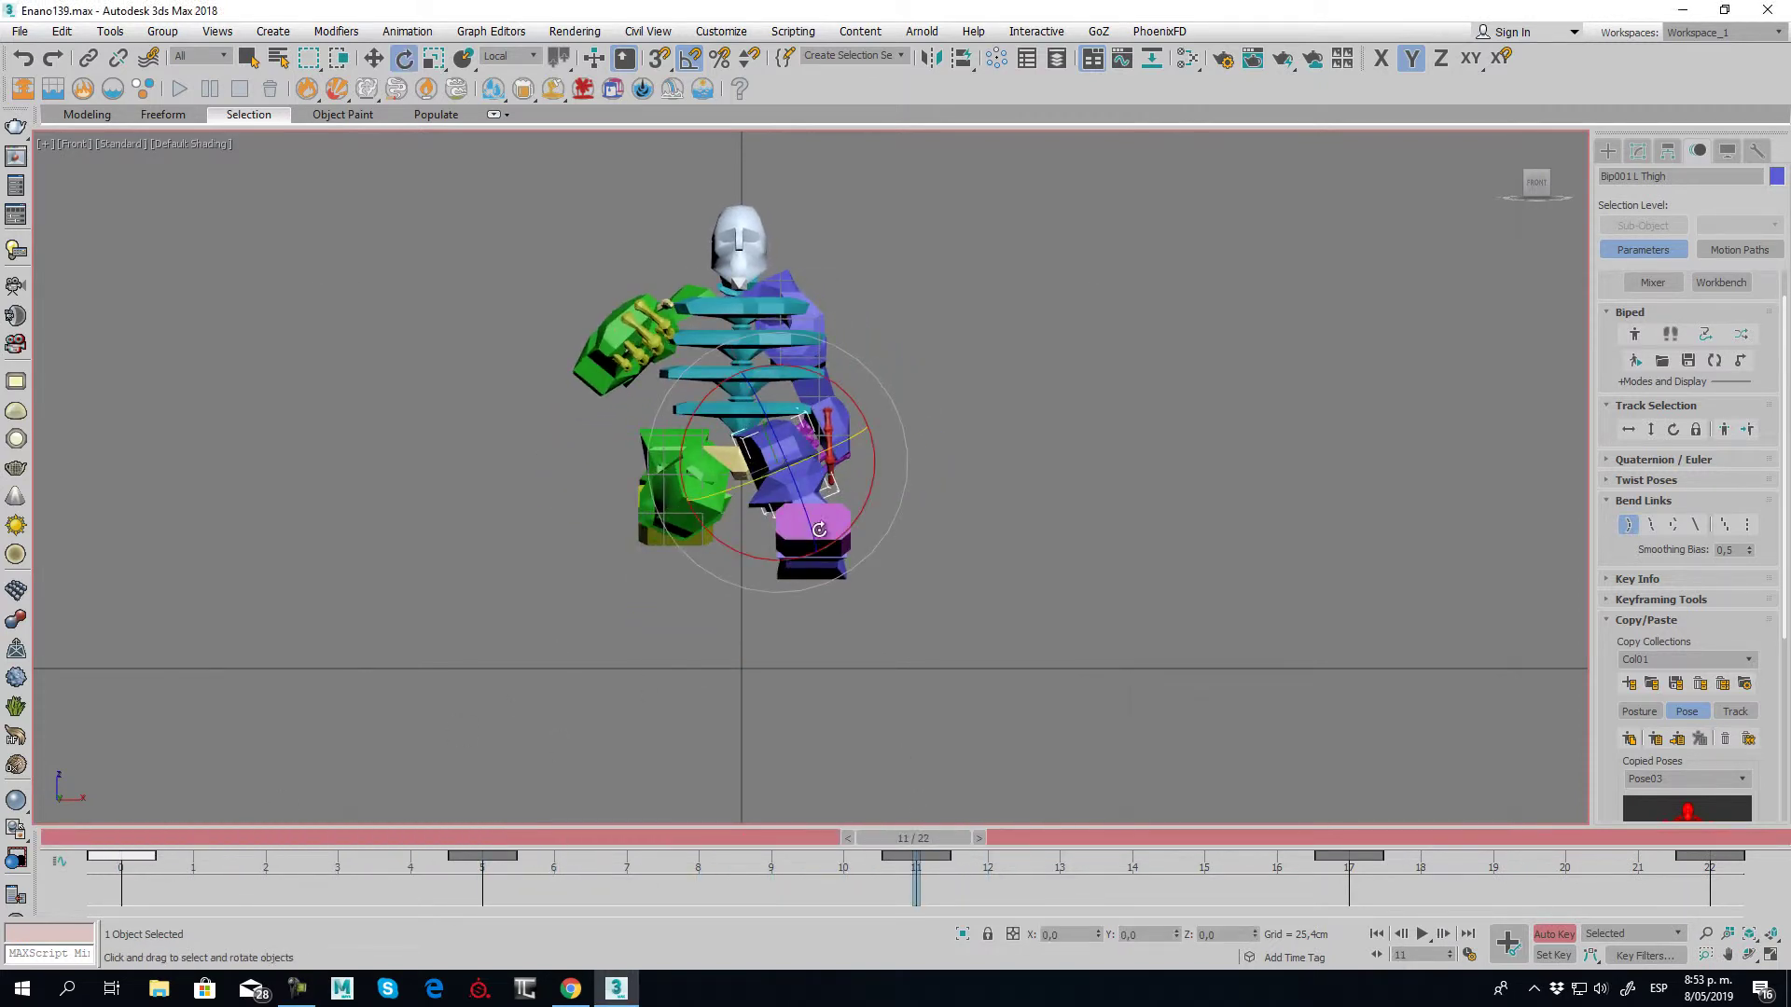
key(w)
drag(830, 568, 767, 455)
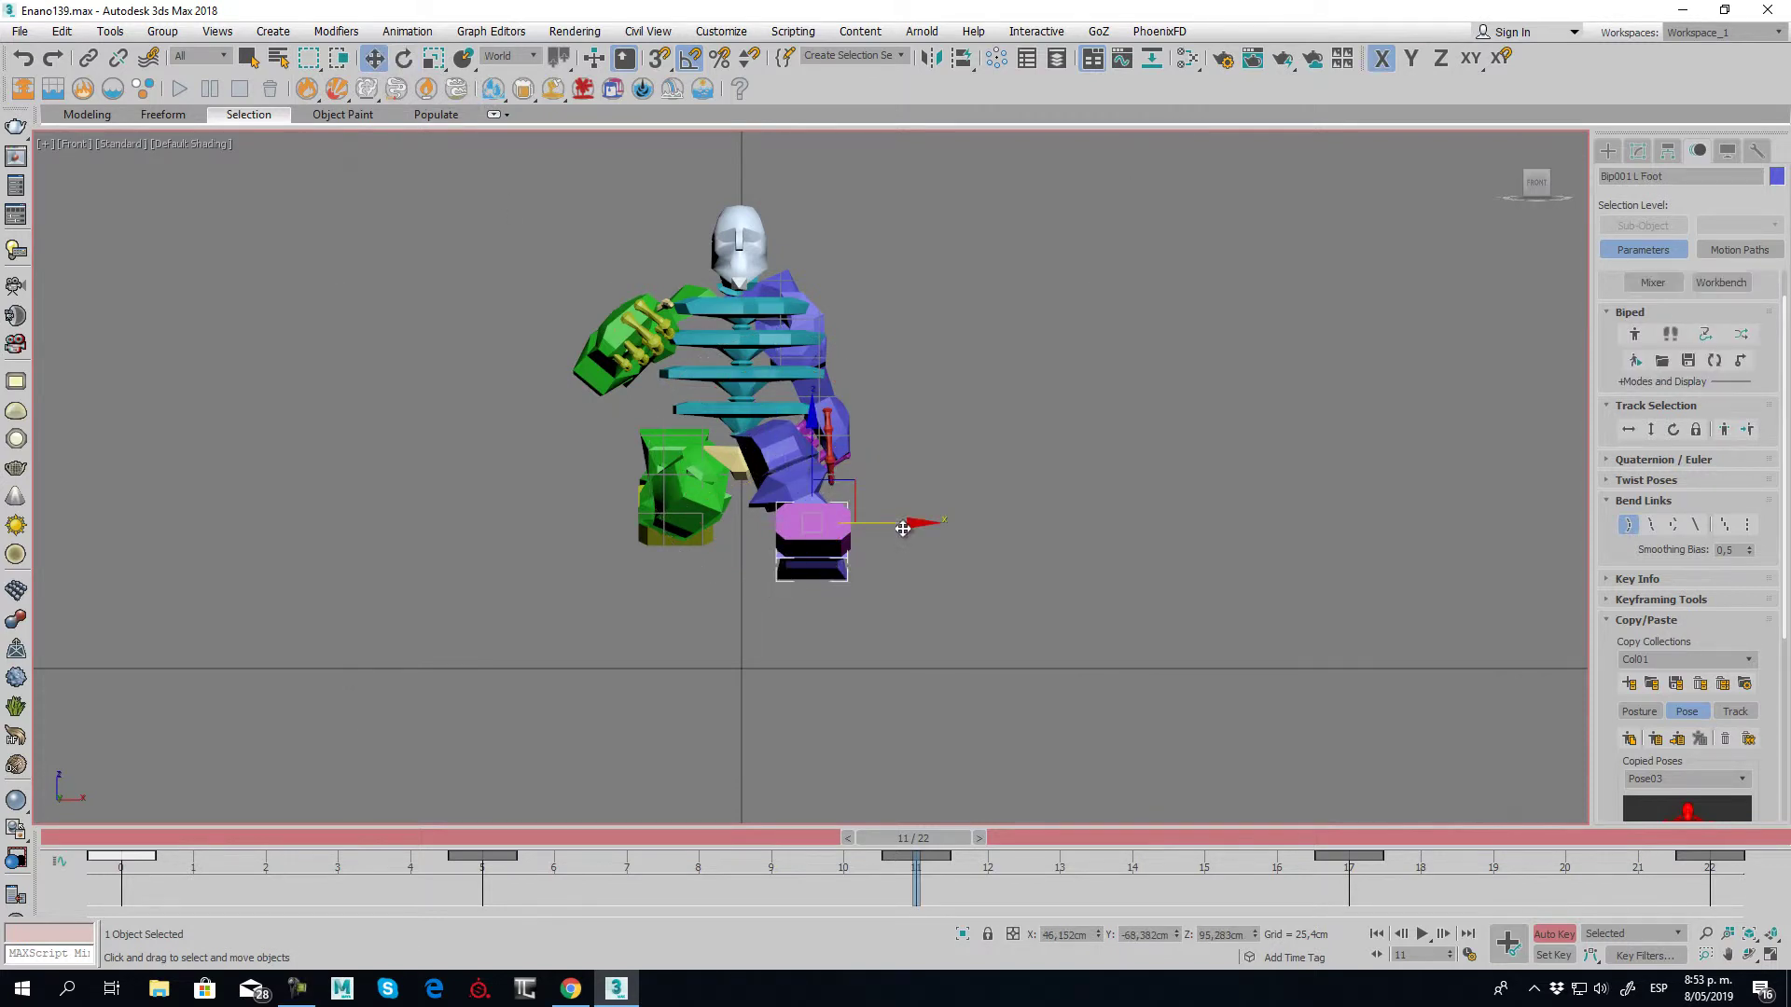
click(766, 455)
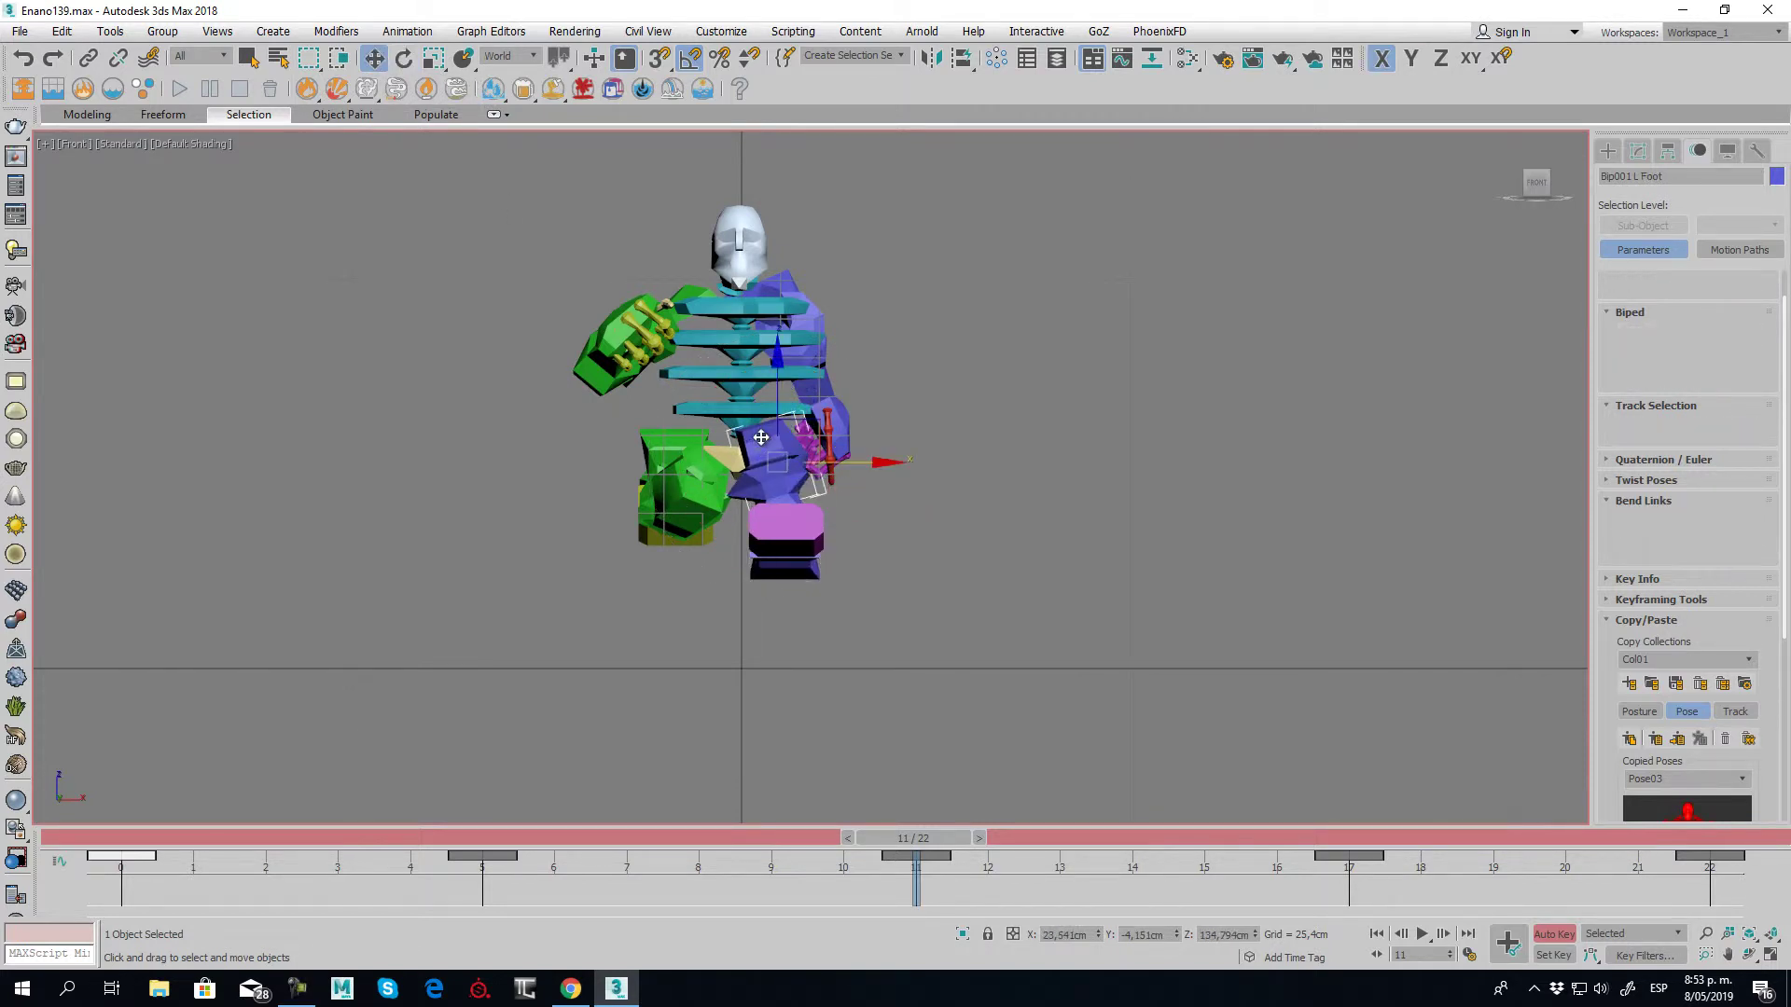
click(403, 58)
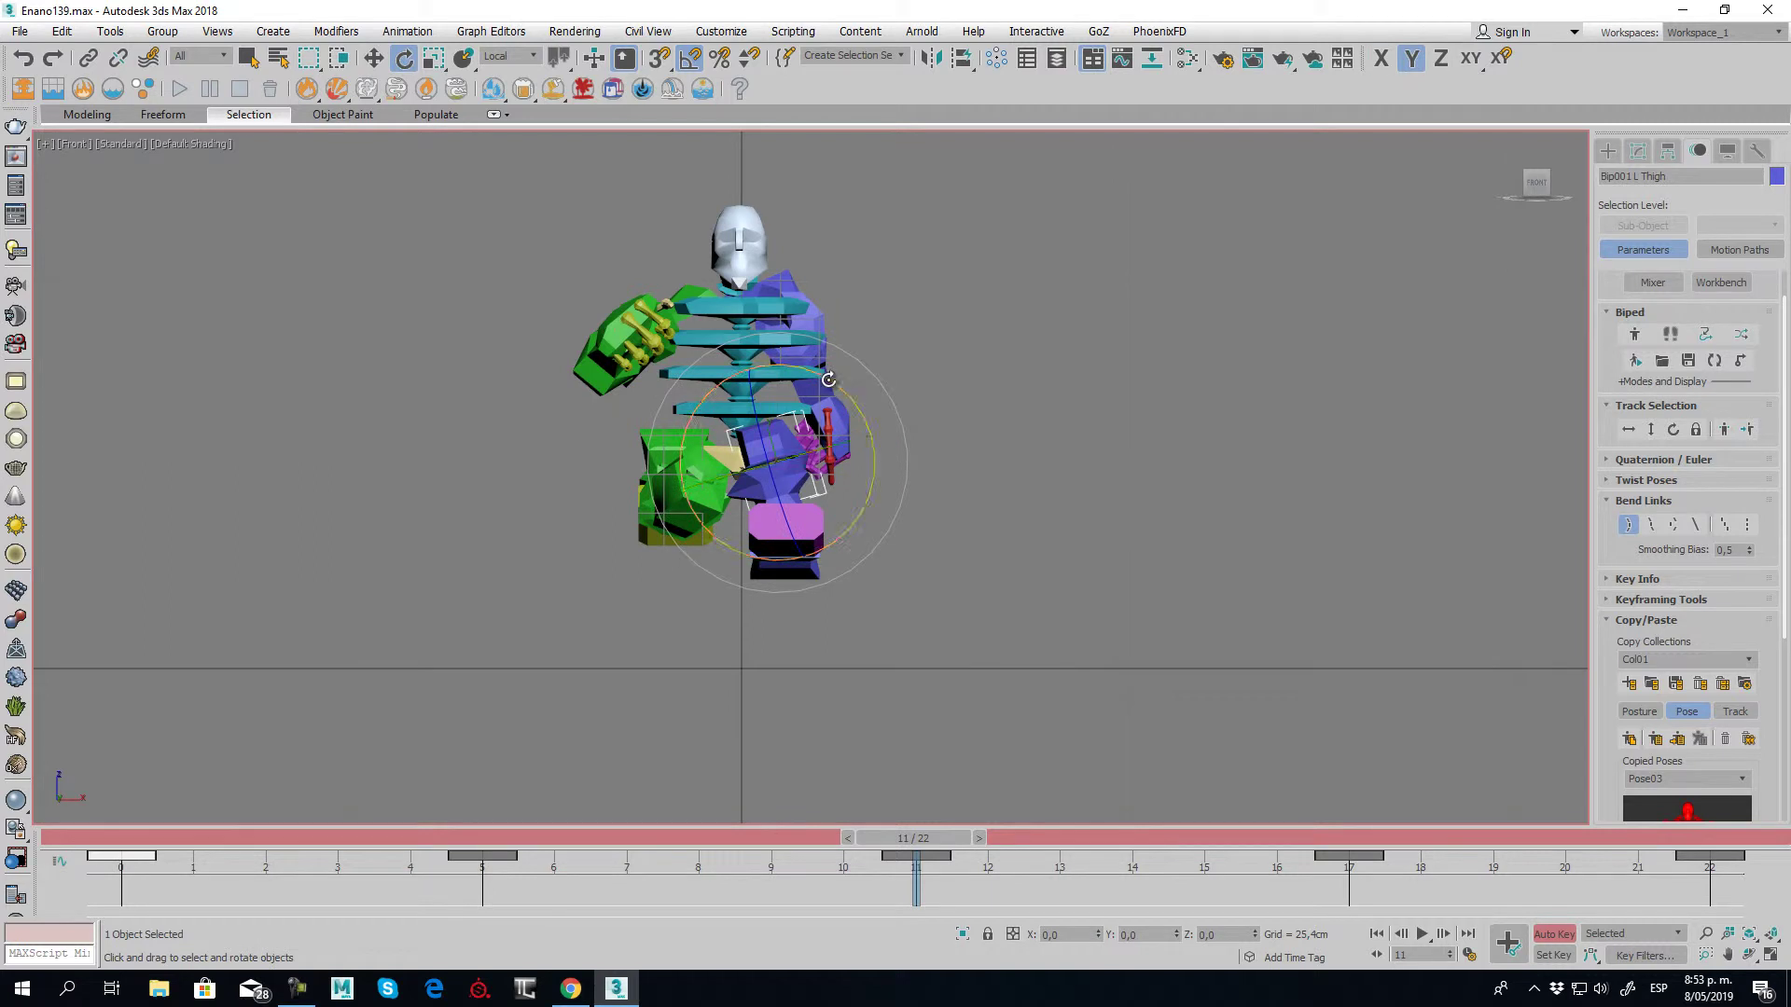
drag(830, 381, 831, 468)
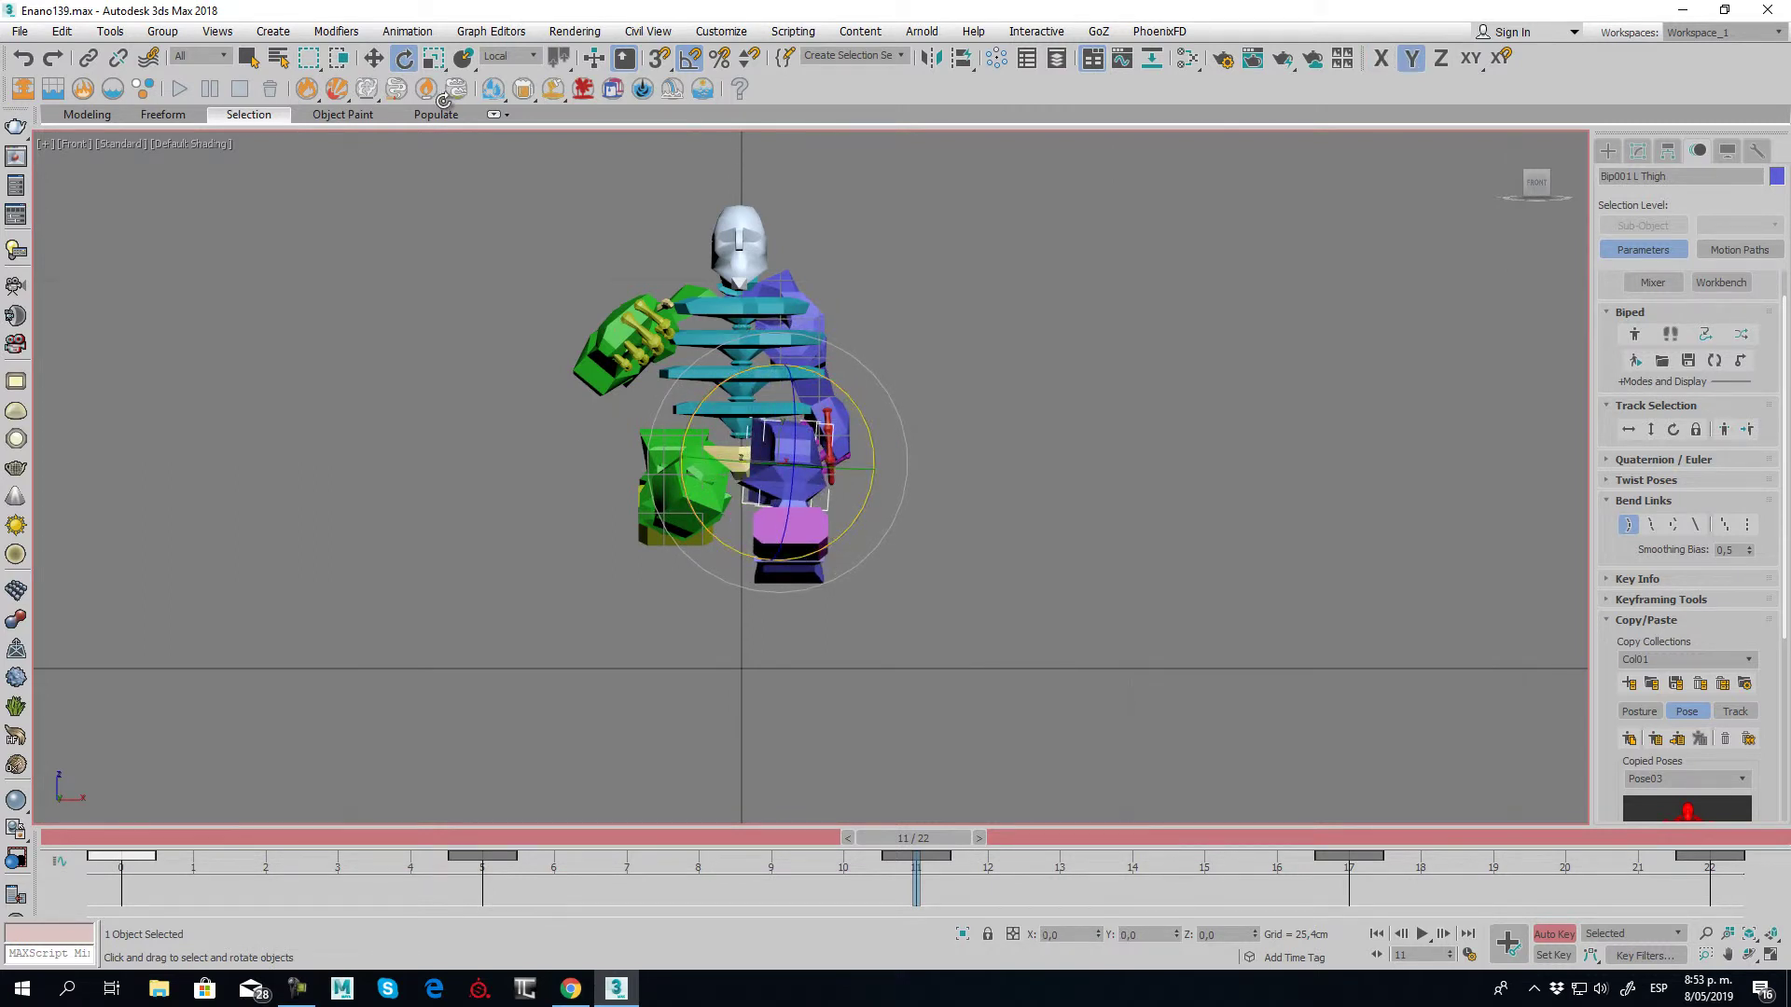
Nudge the left foot left and the right foot right, then return to frame 0
key(w)
click(809, 568)
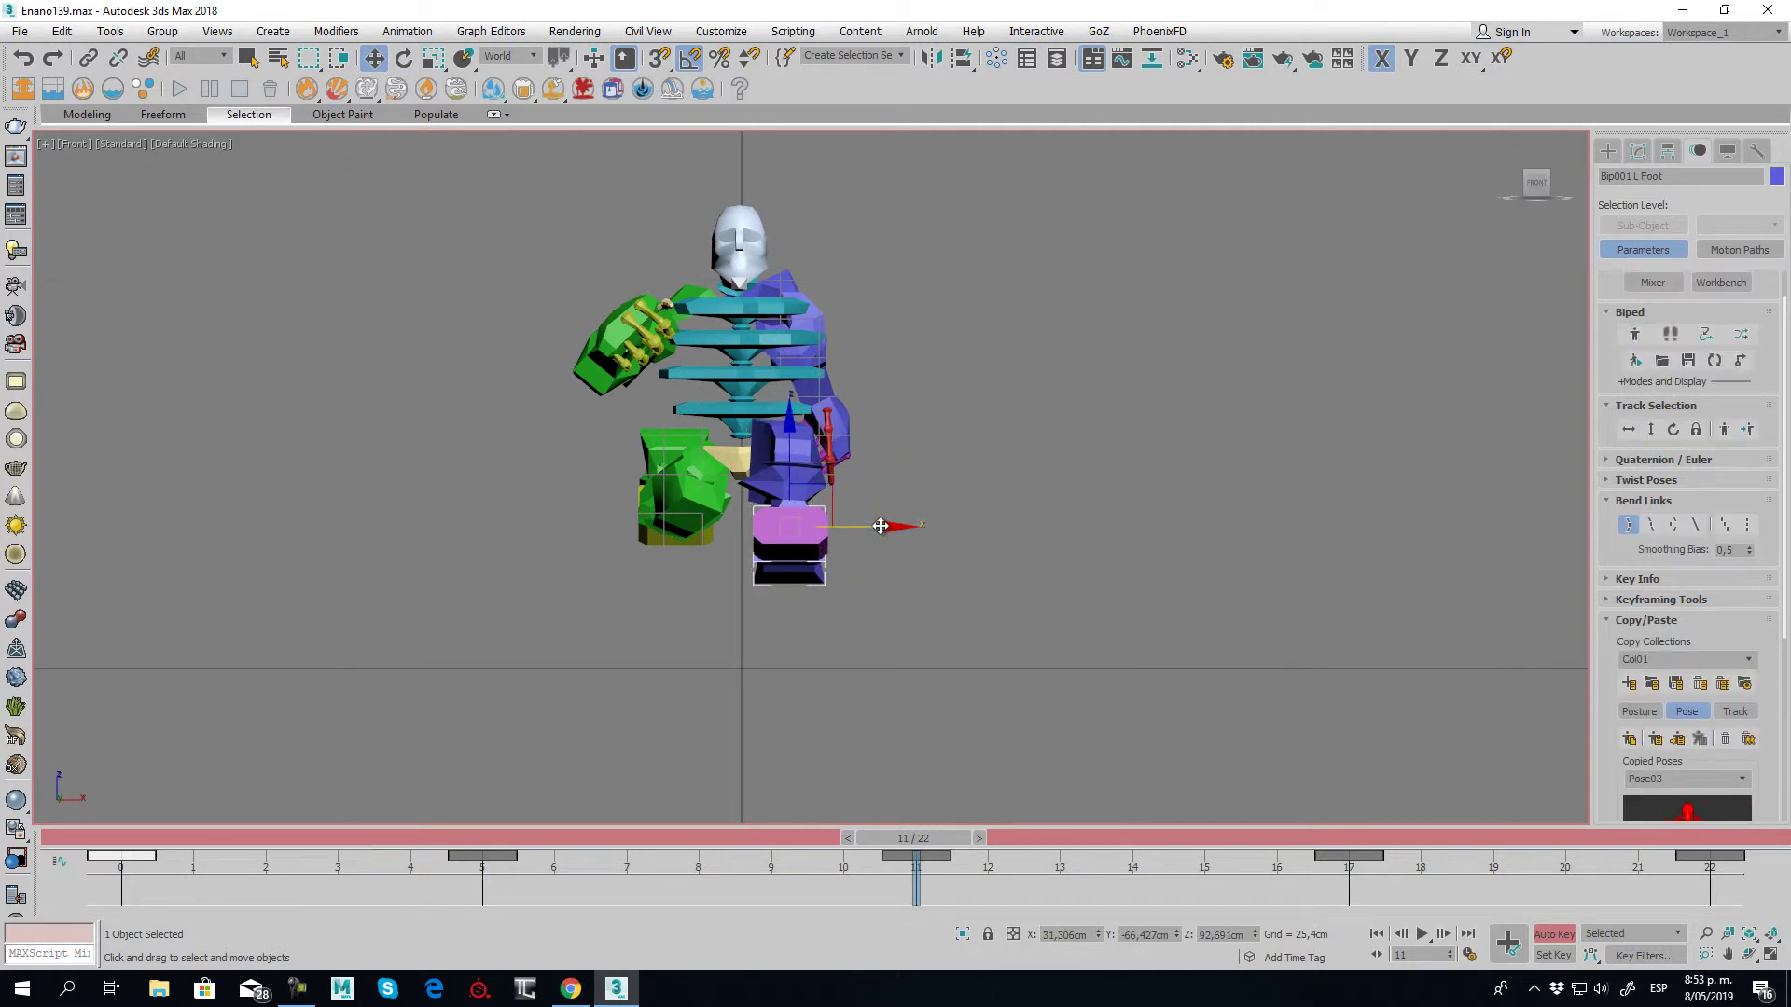
drag(880, 526, 873, 526)
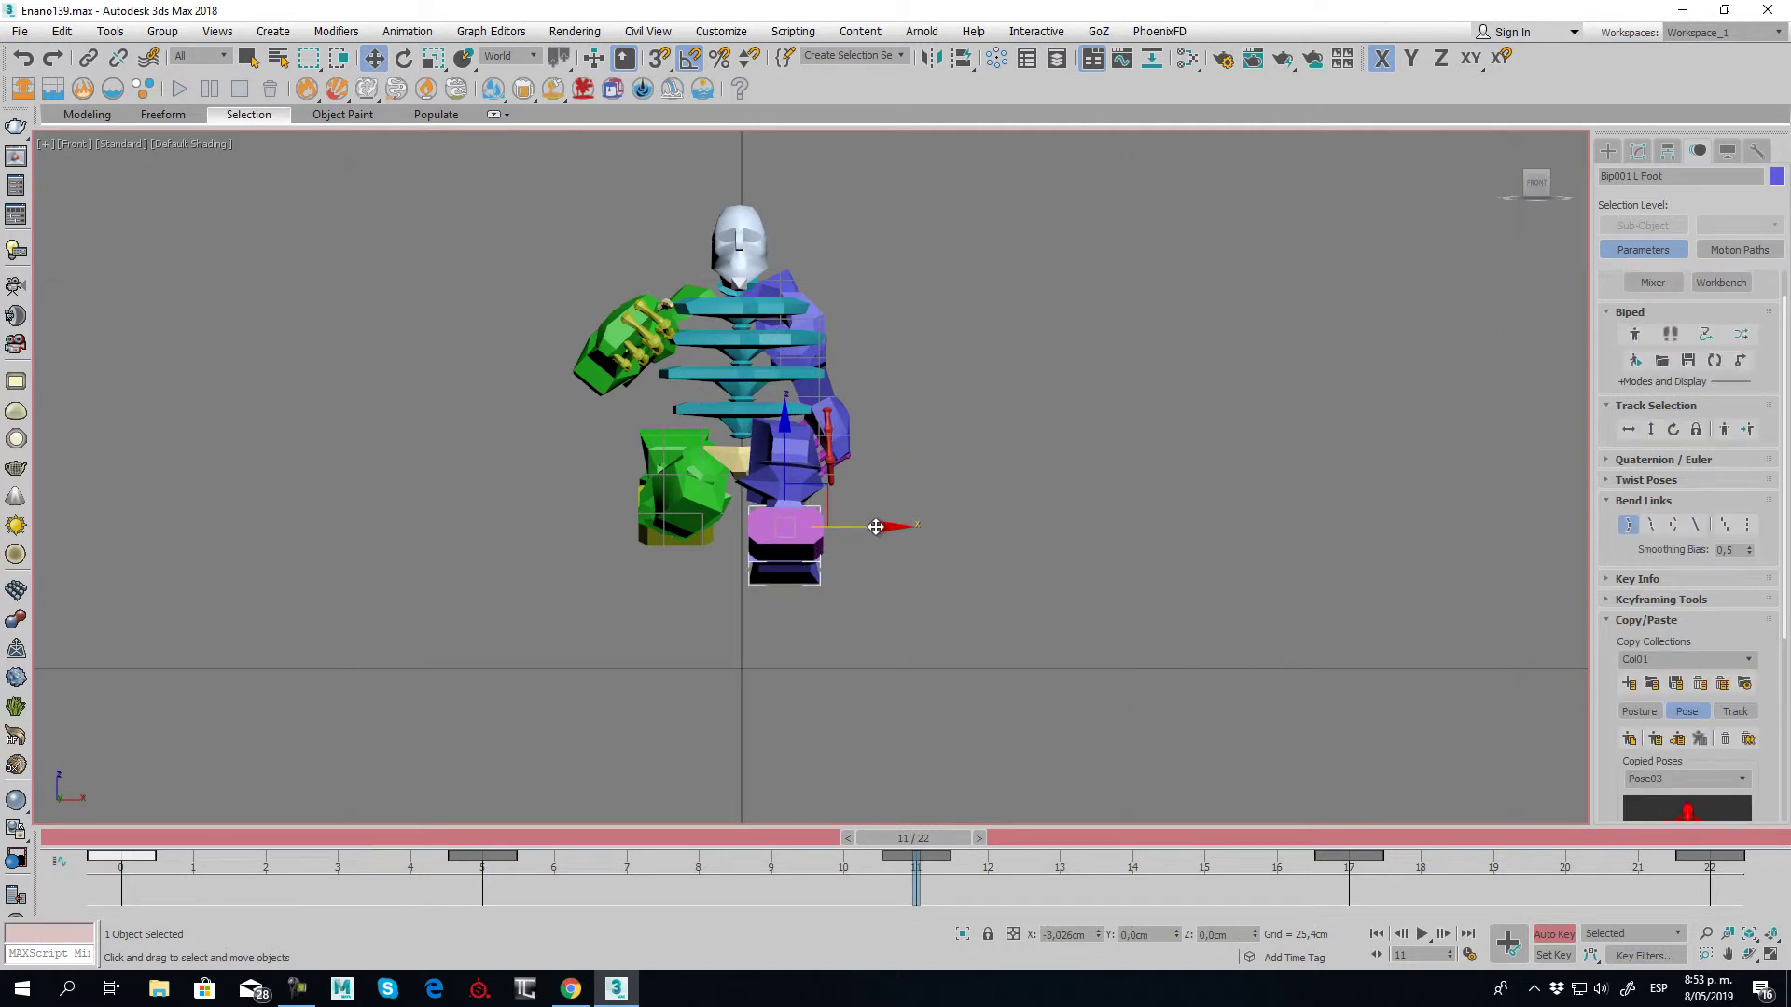
click(668, 438)
drag(771, 482, 787, 482)
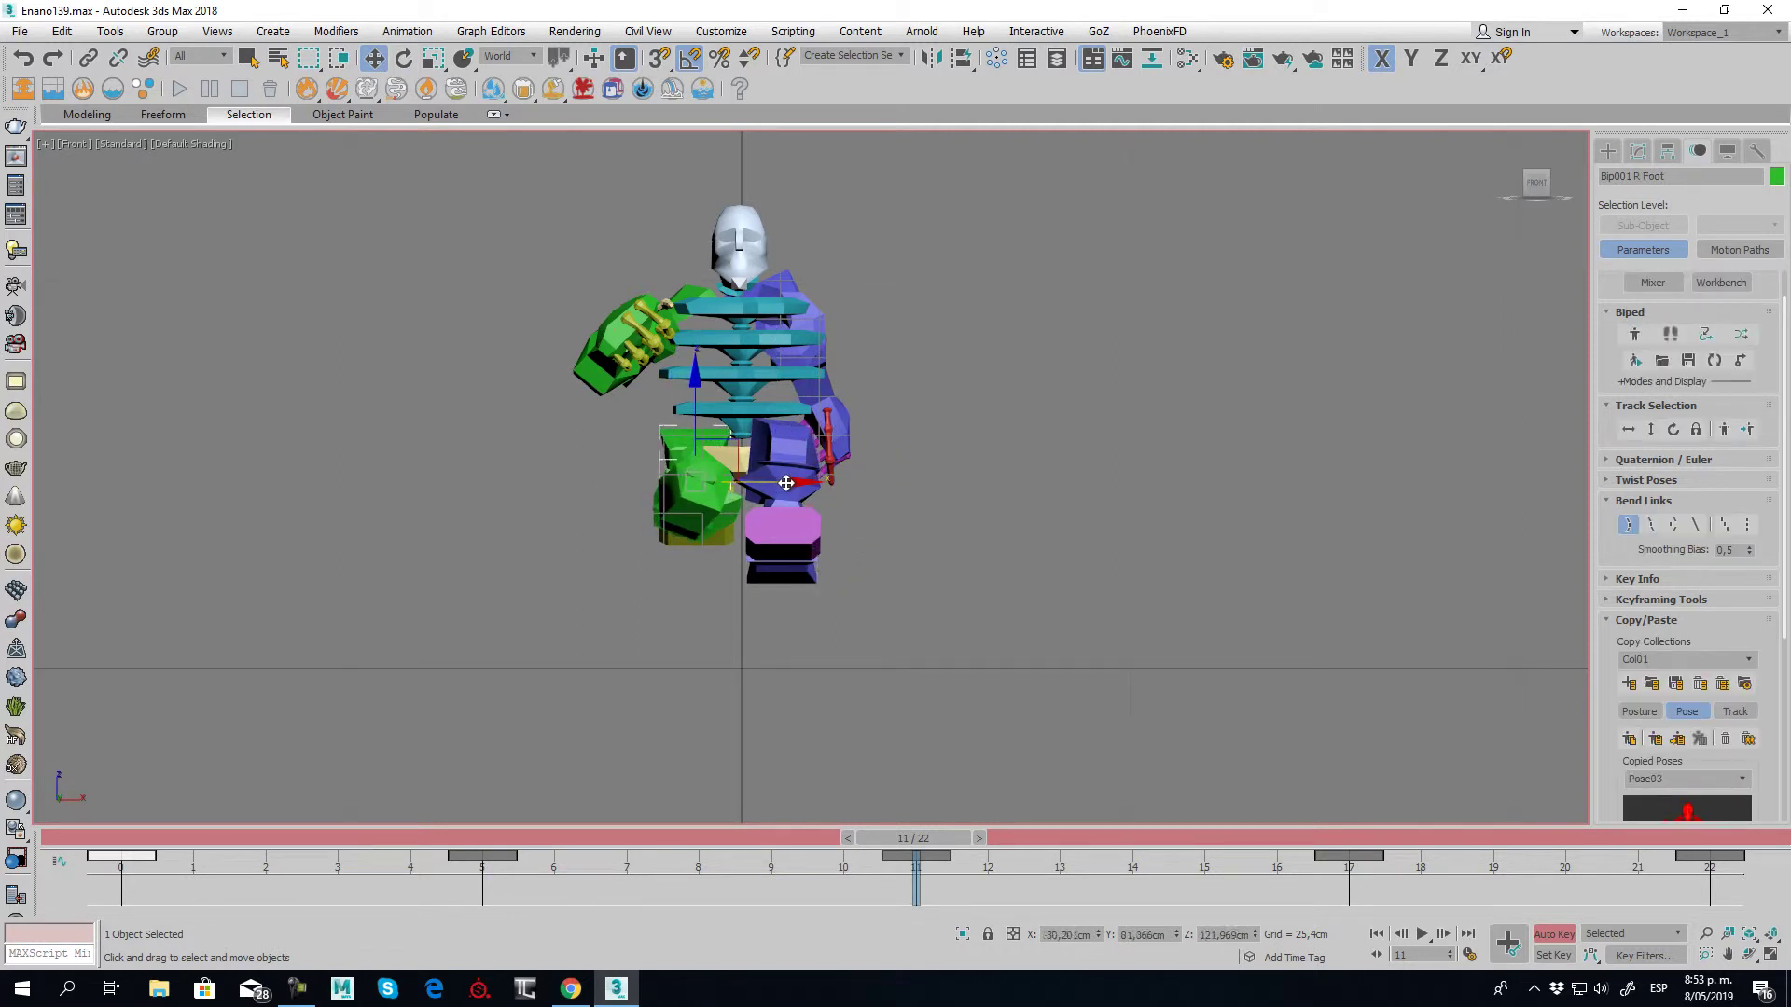
mouse_move(972, 837)
mouse_down()
mouse_move(1101, 845)
mouse_move(138, 837)
mouse_move(1686, 899)
mouse_move(125, 858)
mouse_up()
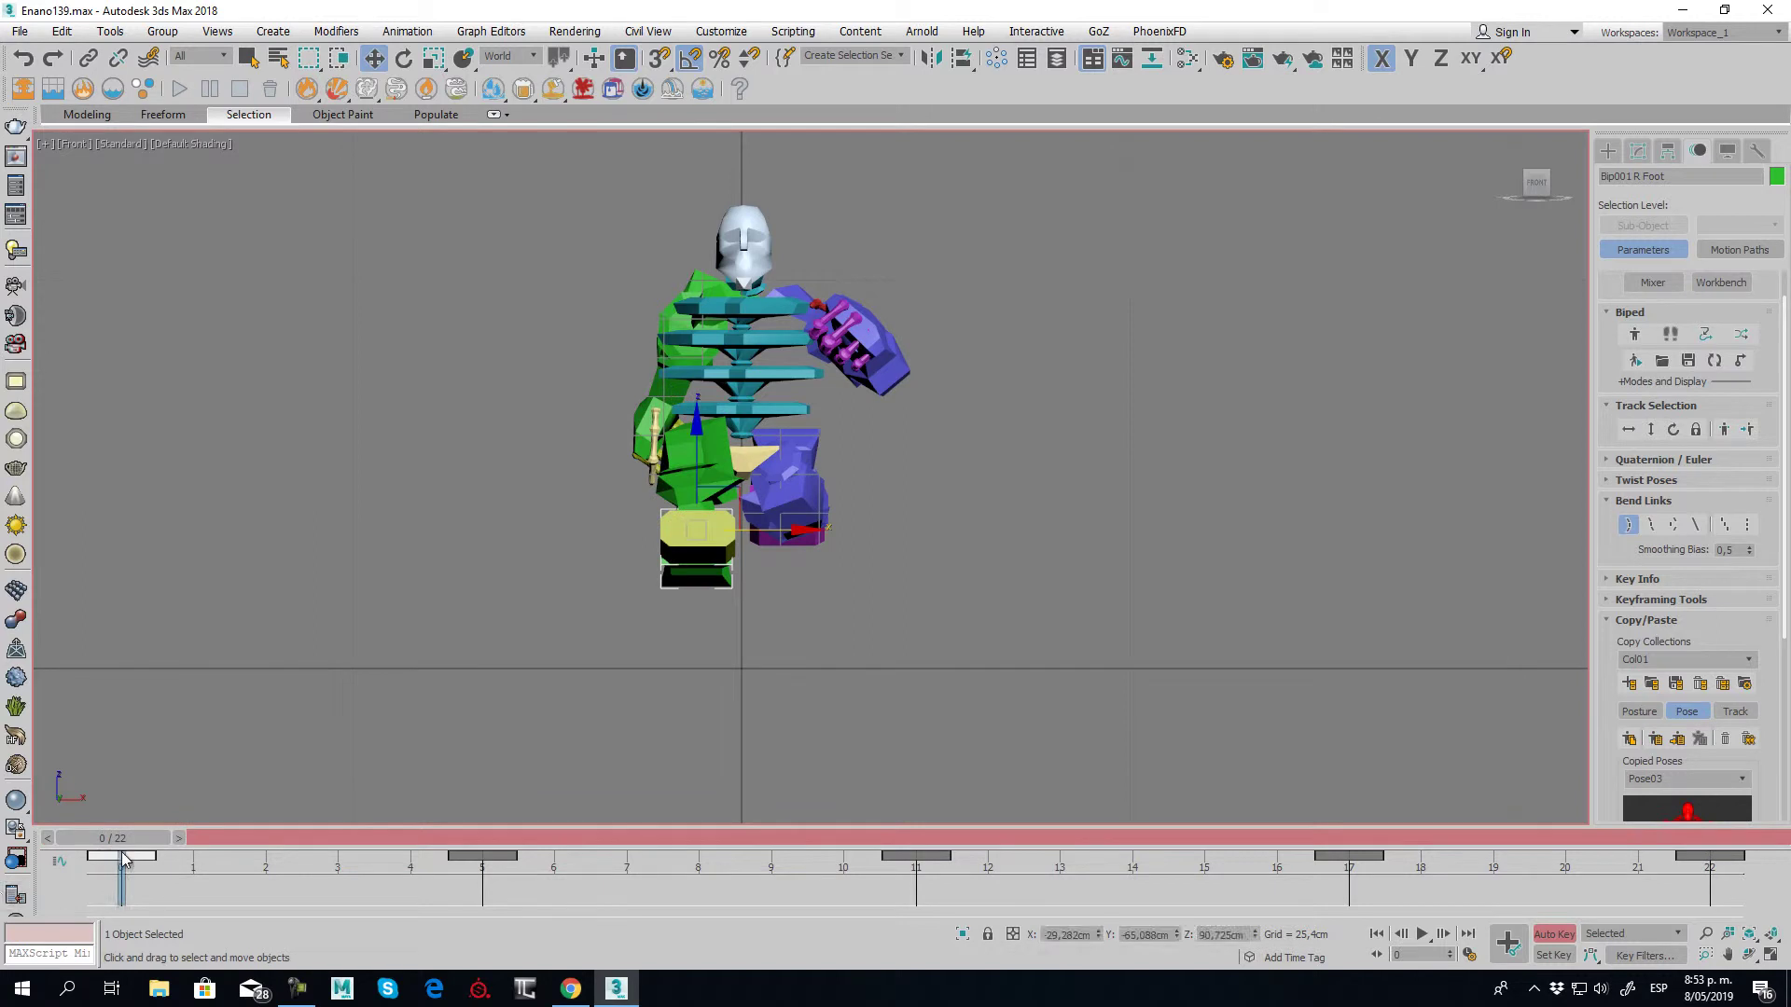
Copy the right toe's leg pose as Pose04 and paste it opposite at frame 22
click(743, 551)
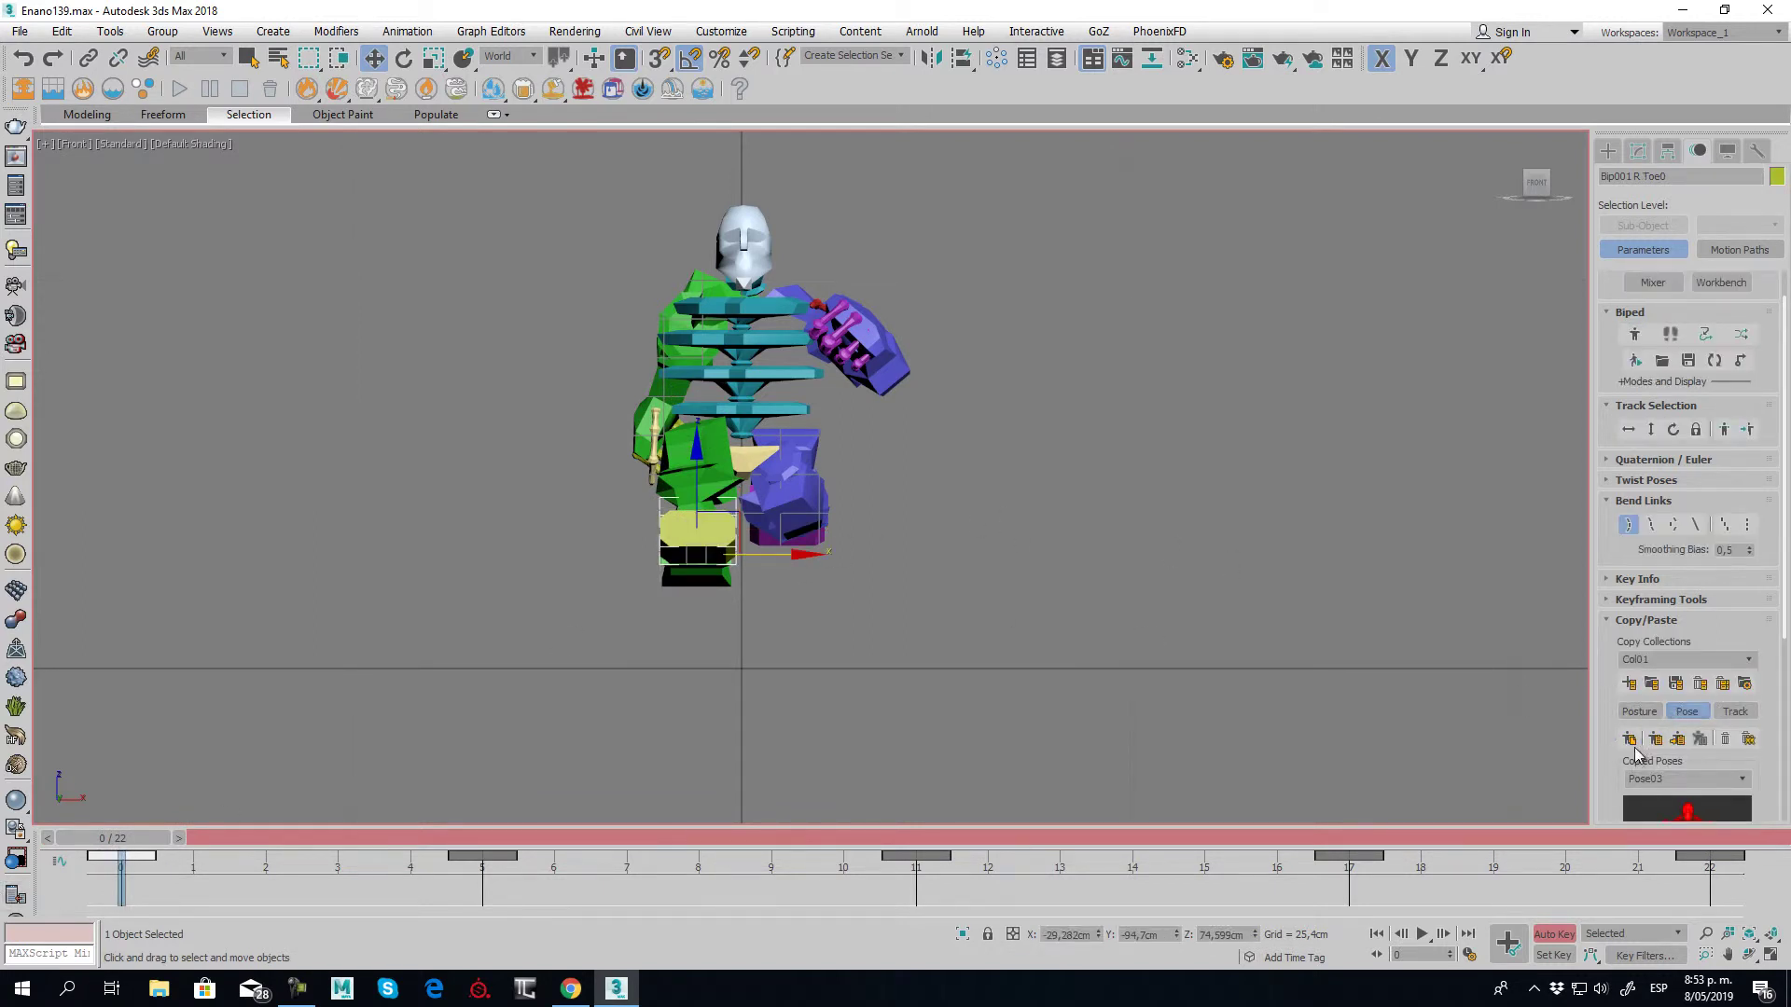
click(1631, 740)
drag(134, 846, 1714, 837)
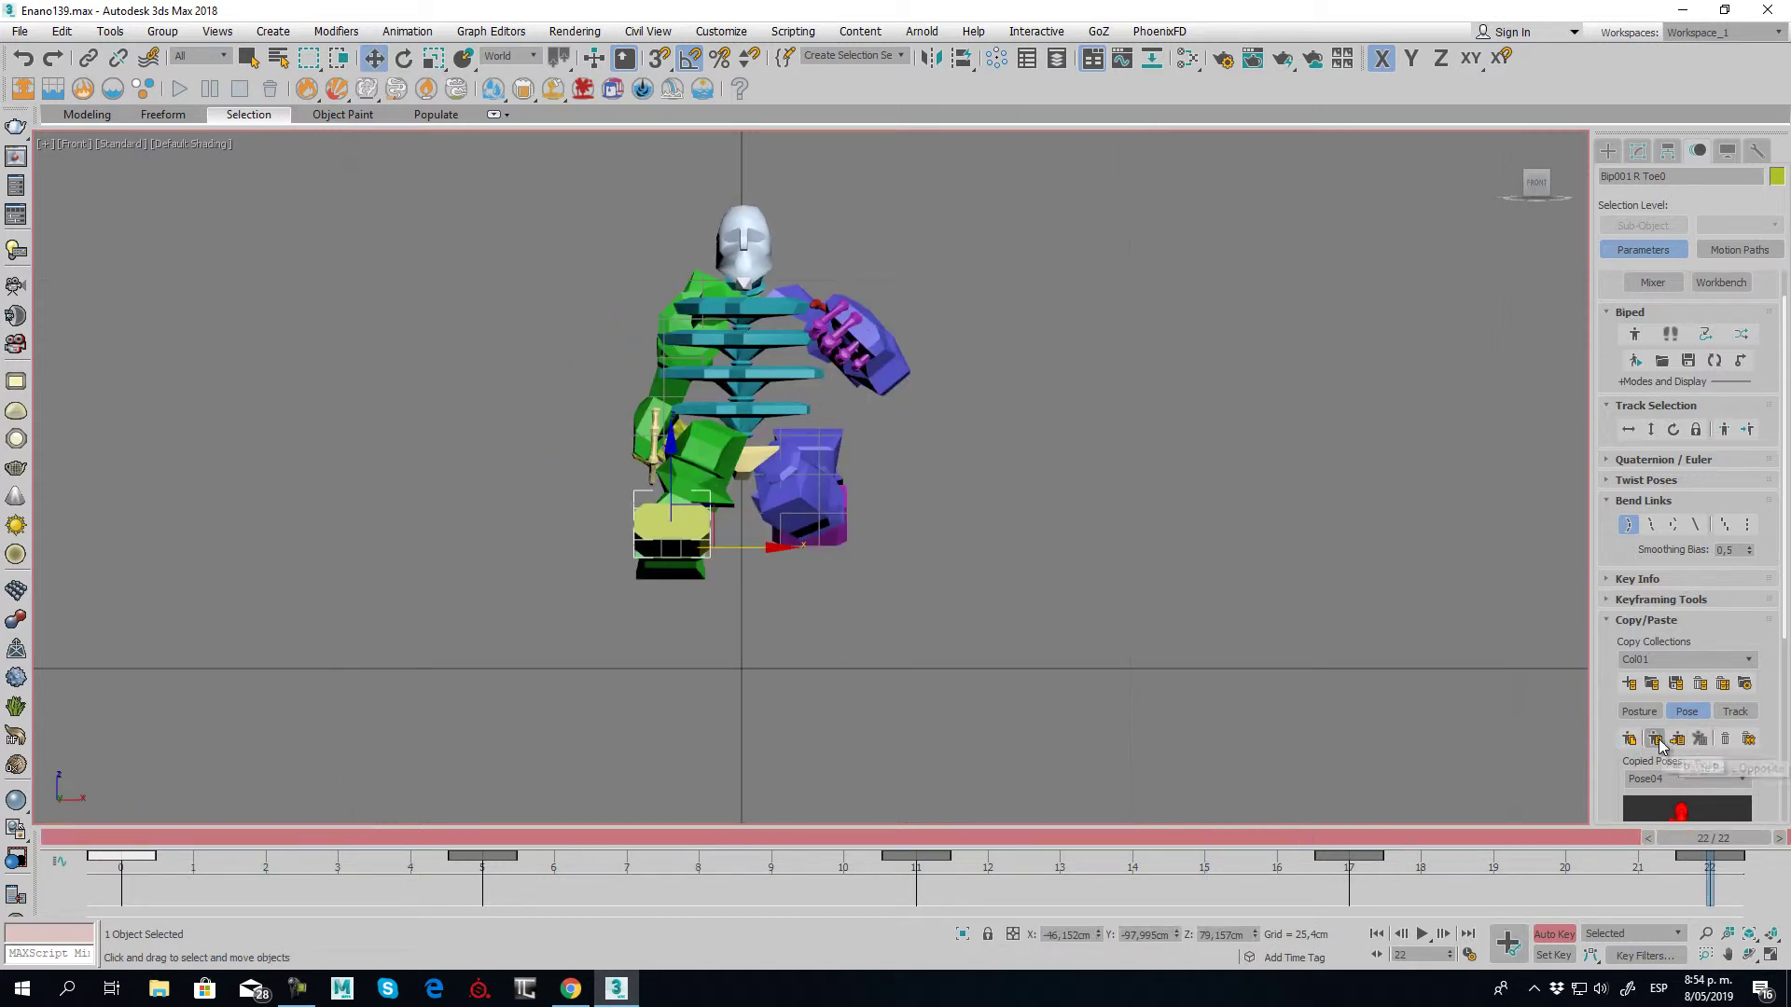
click(1660, 742)
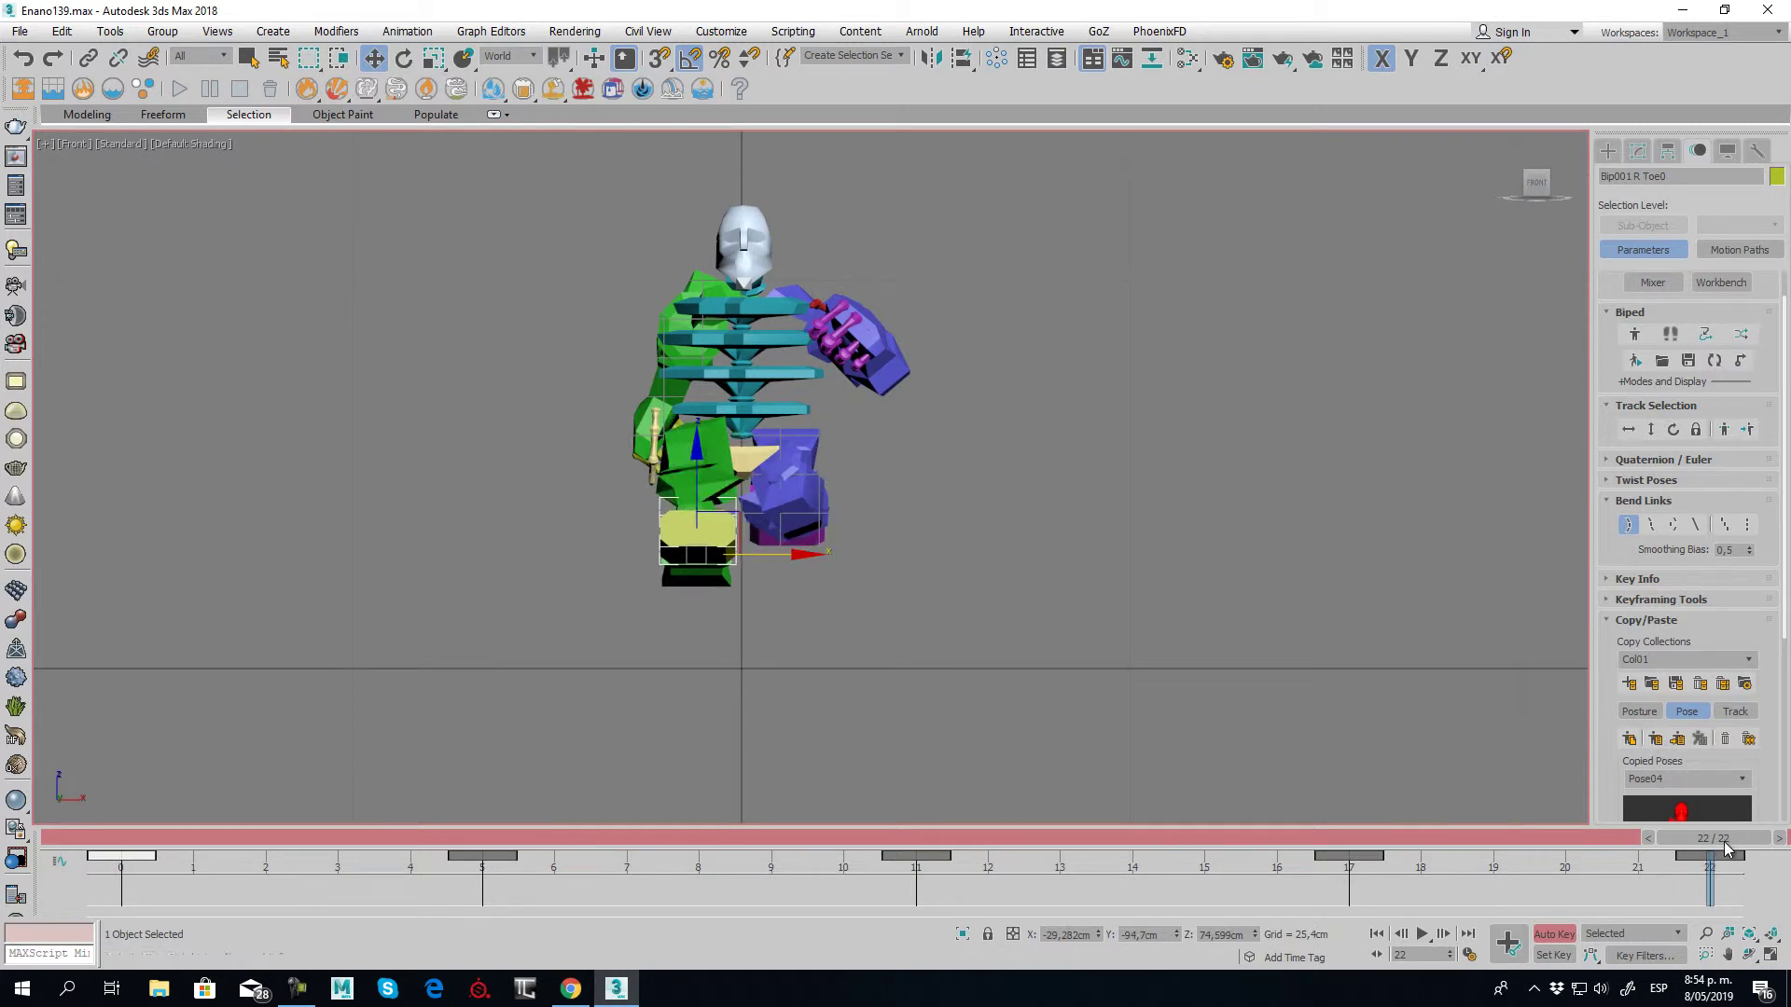
drag(1712, 857, 122, 839)
Rotate Bip001 Head upright about Z at frame 0 and copy its key to frame 22
key(l)
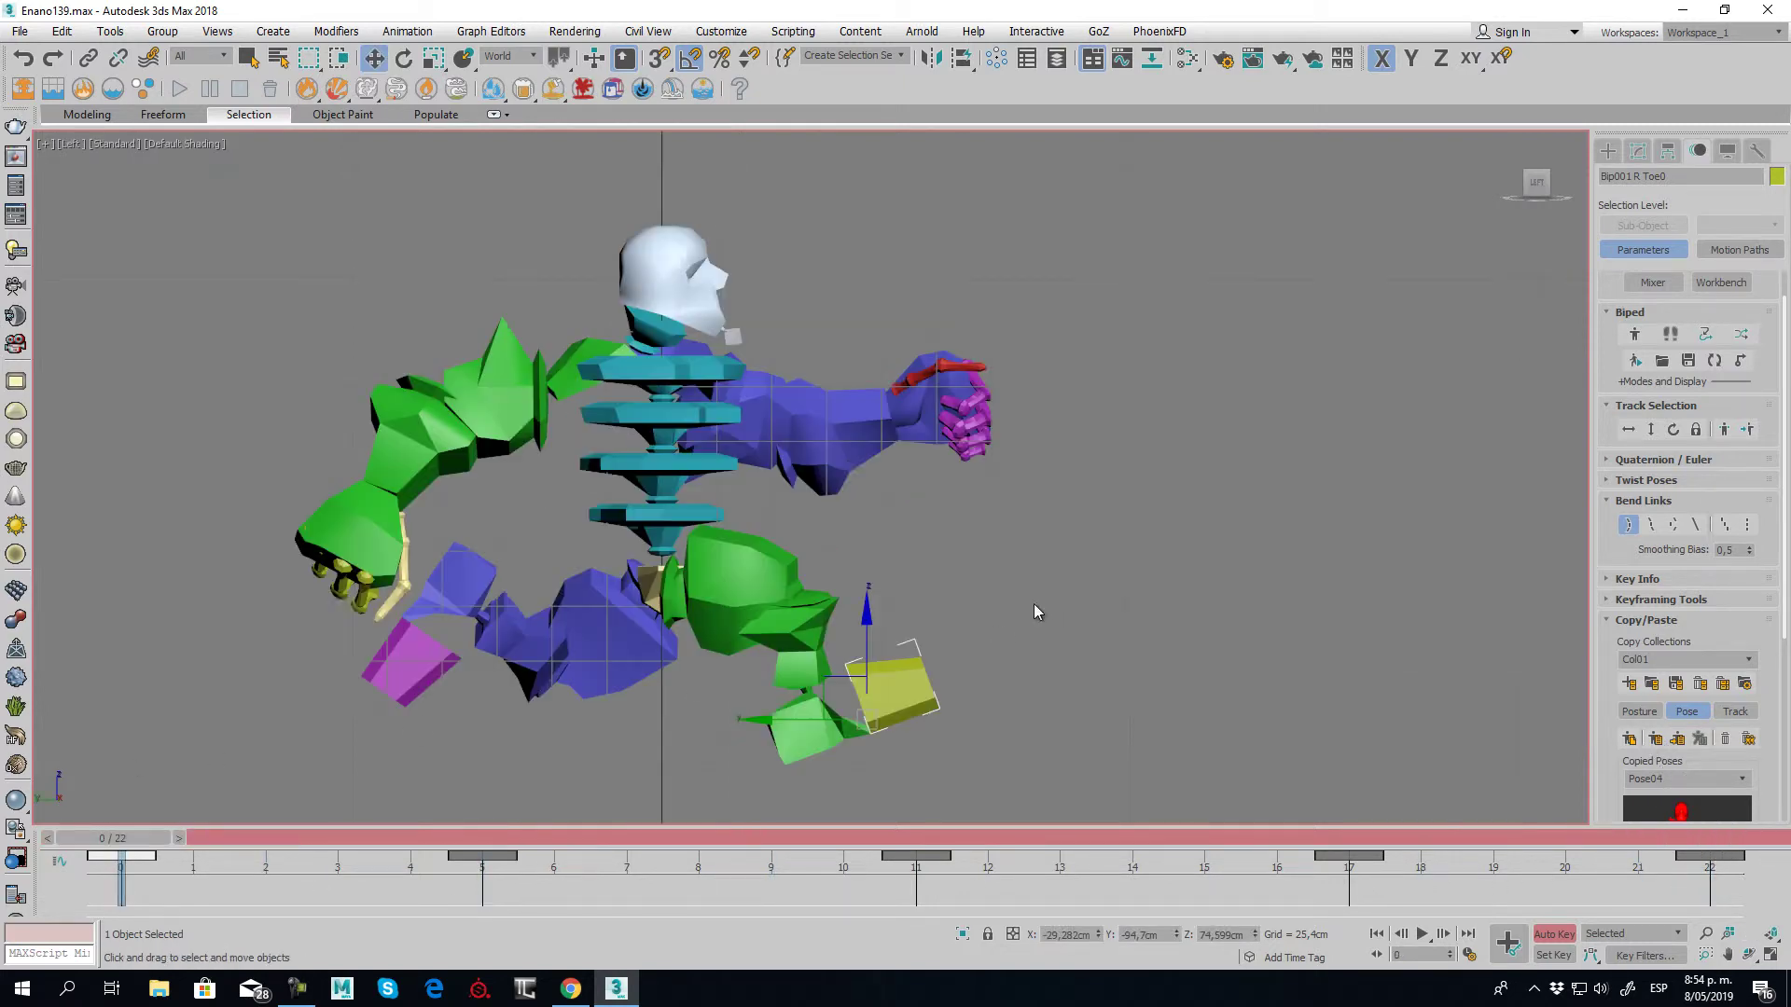
mouse_move(103, 844)
mouse_down()
mouse_move(640, 864)
mouse_move(116, 845)
mouse_up()
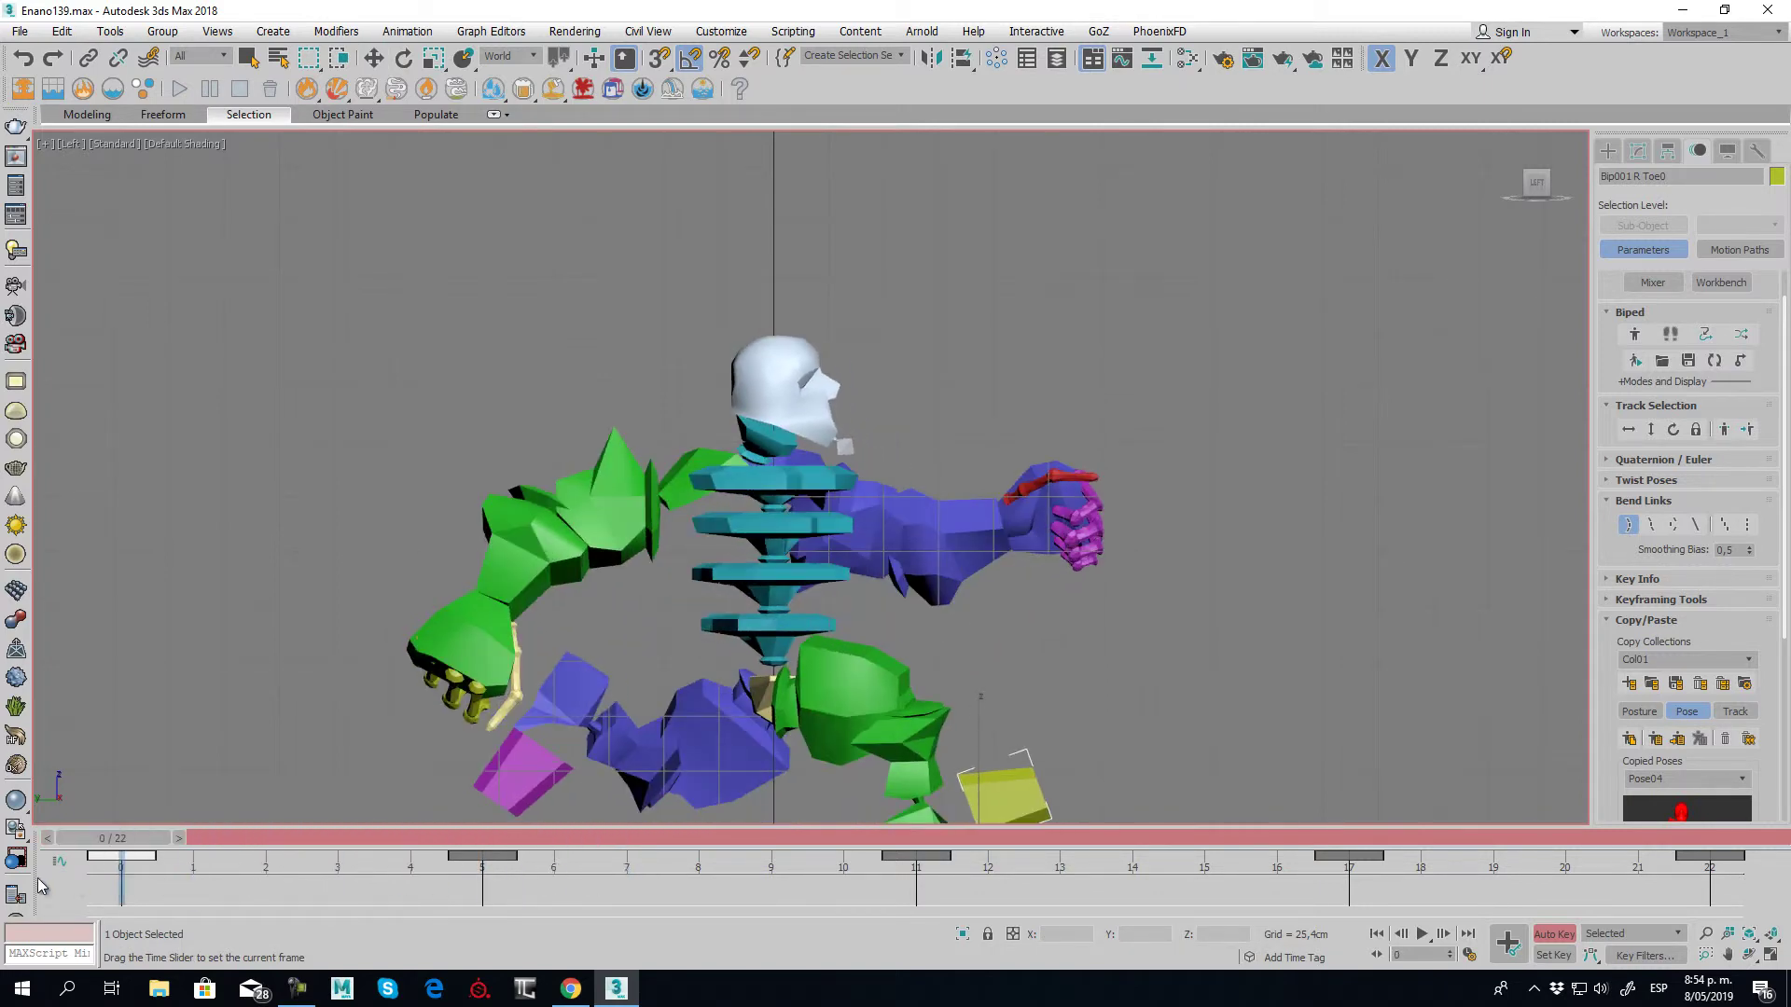
click(752, 380)
click(403, 58)
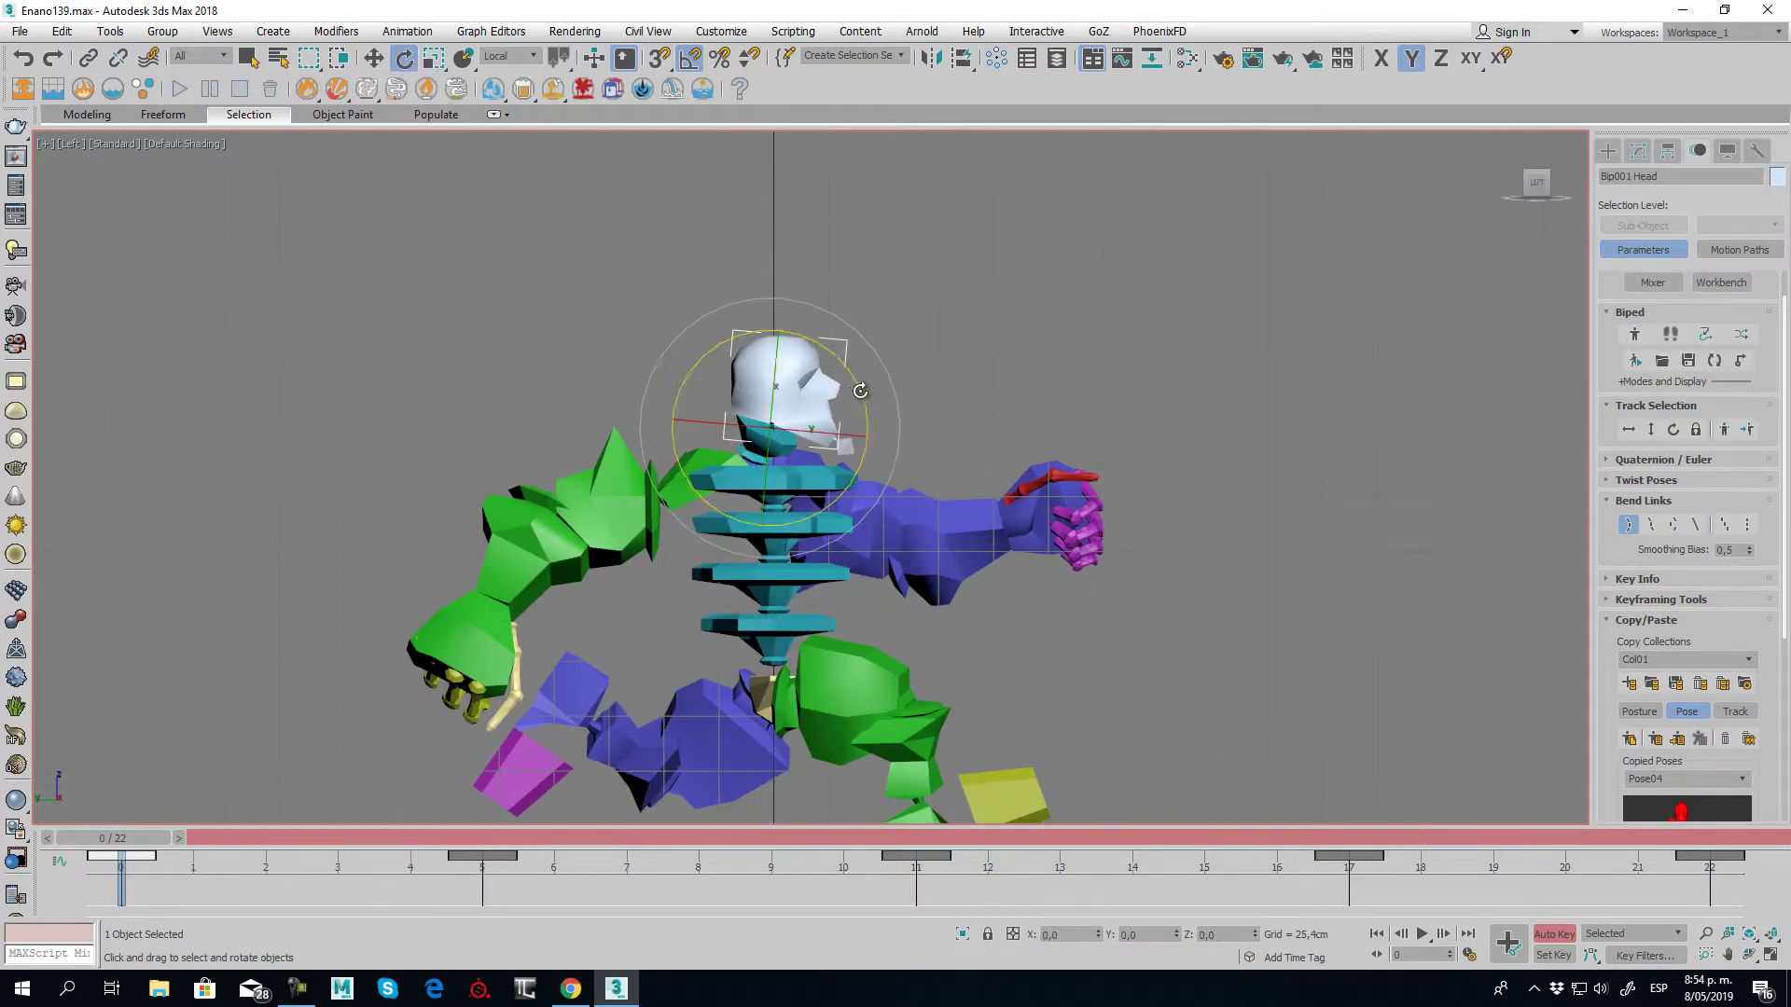
key(F7)
drag(860, 391, 859, 380)
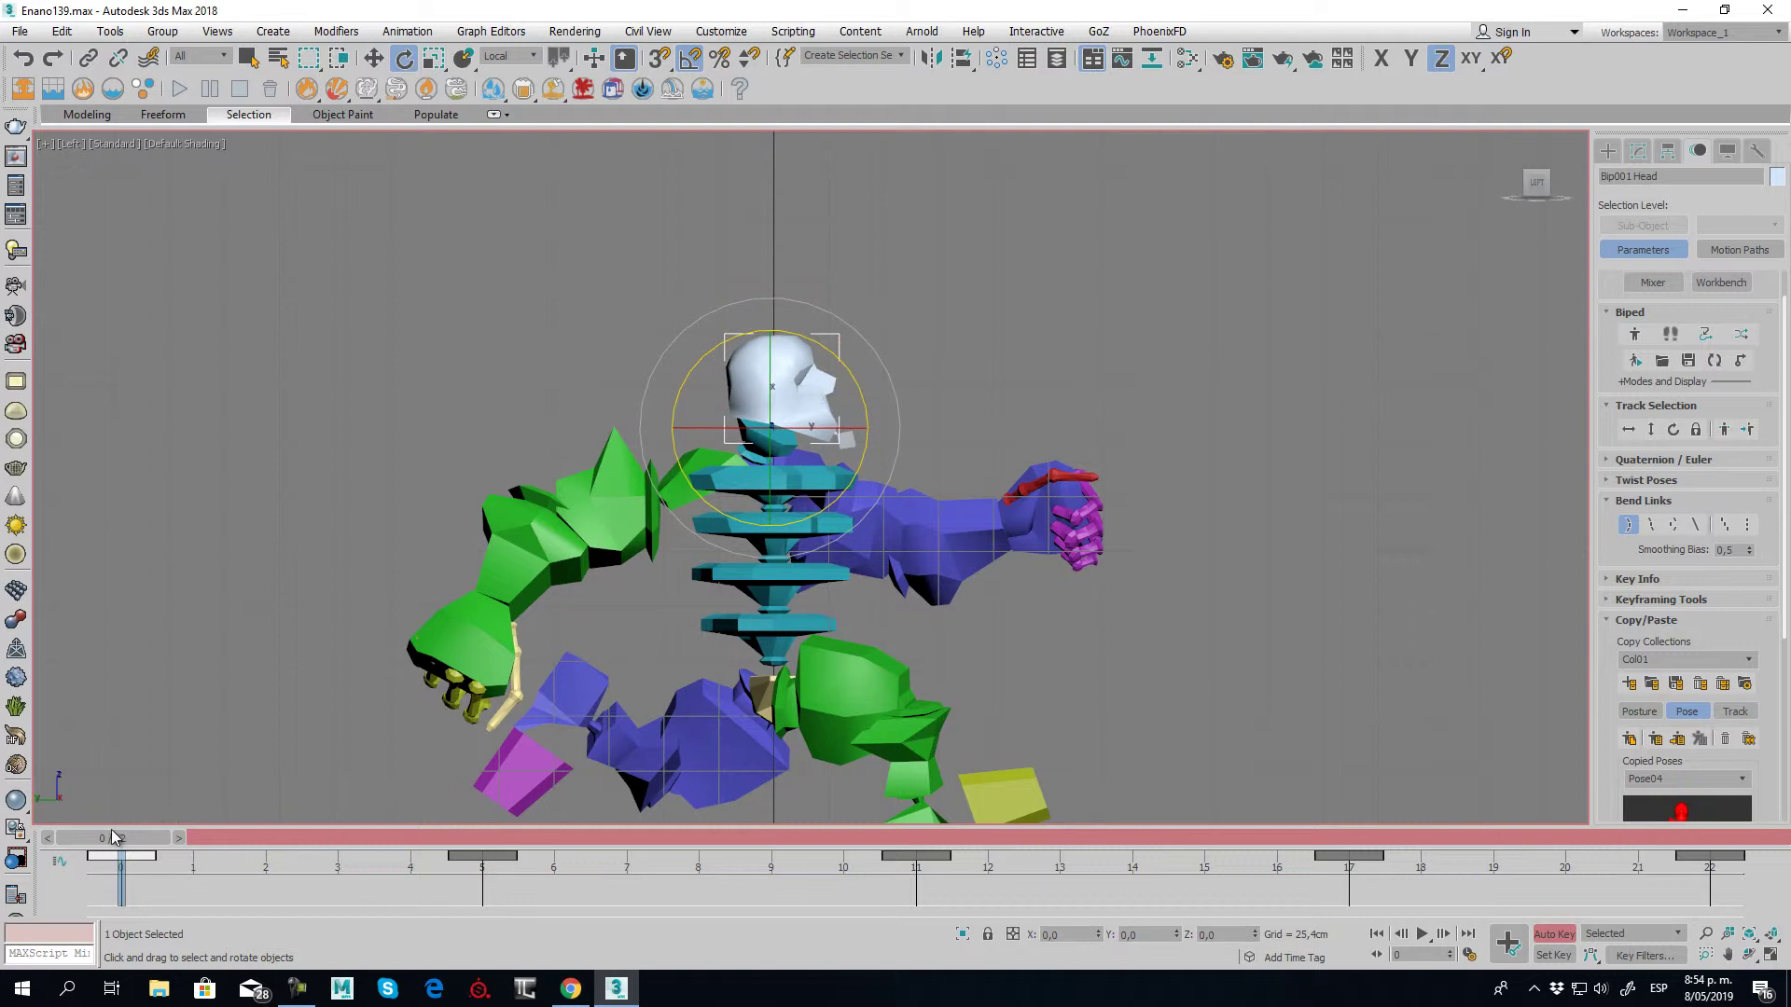
shift+drag(124, 846, 1732, 853)
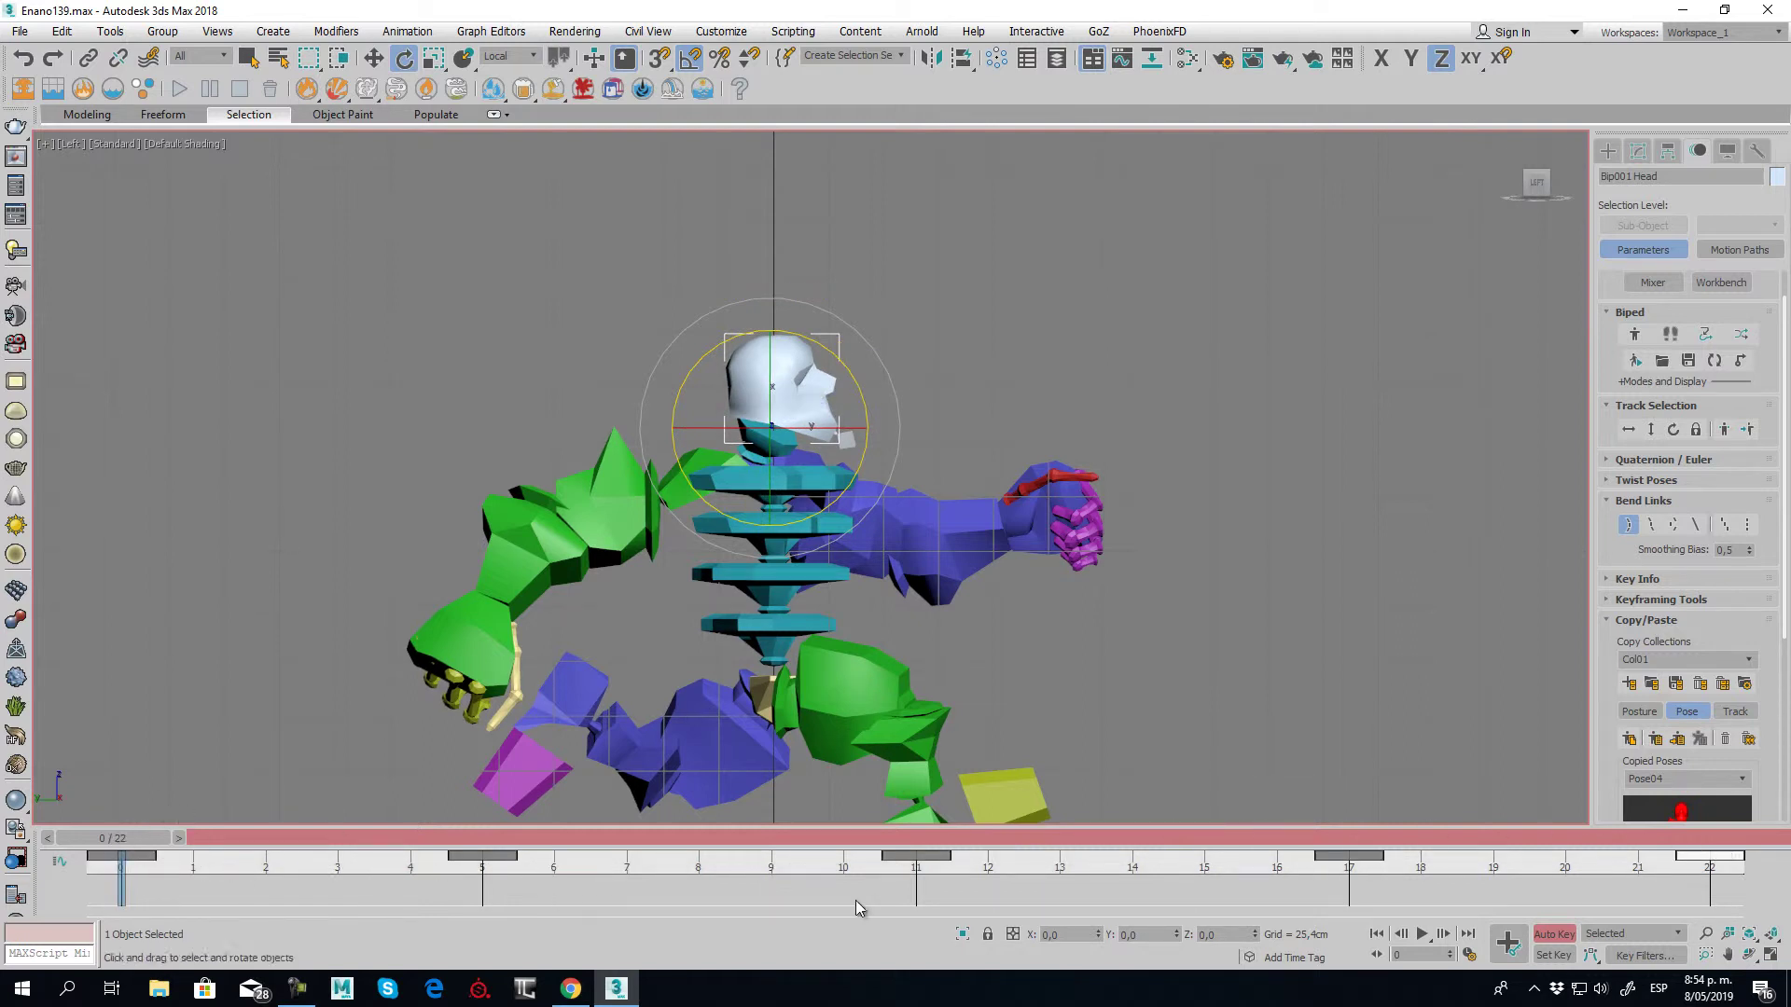
Deselect the head, preview the walk cycle playback, then return to frame 0
click(1108, 643)
middle_drag(1108, 643, 1052, 555)
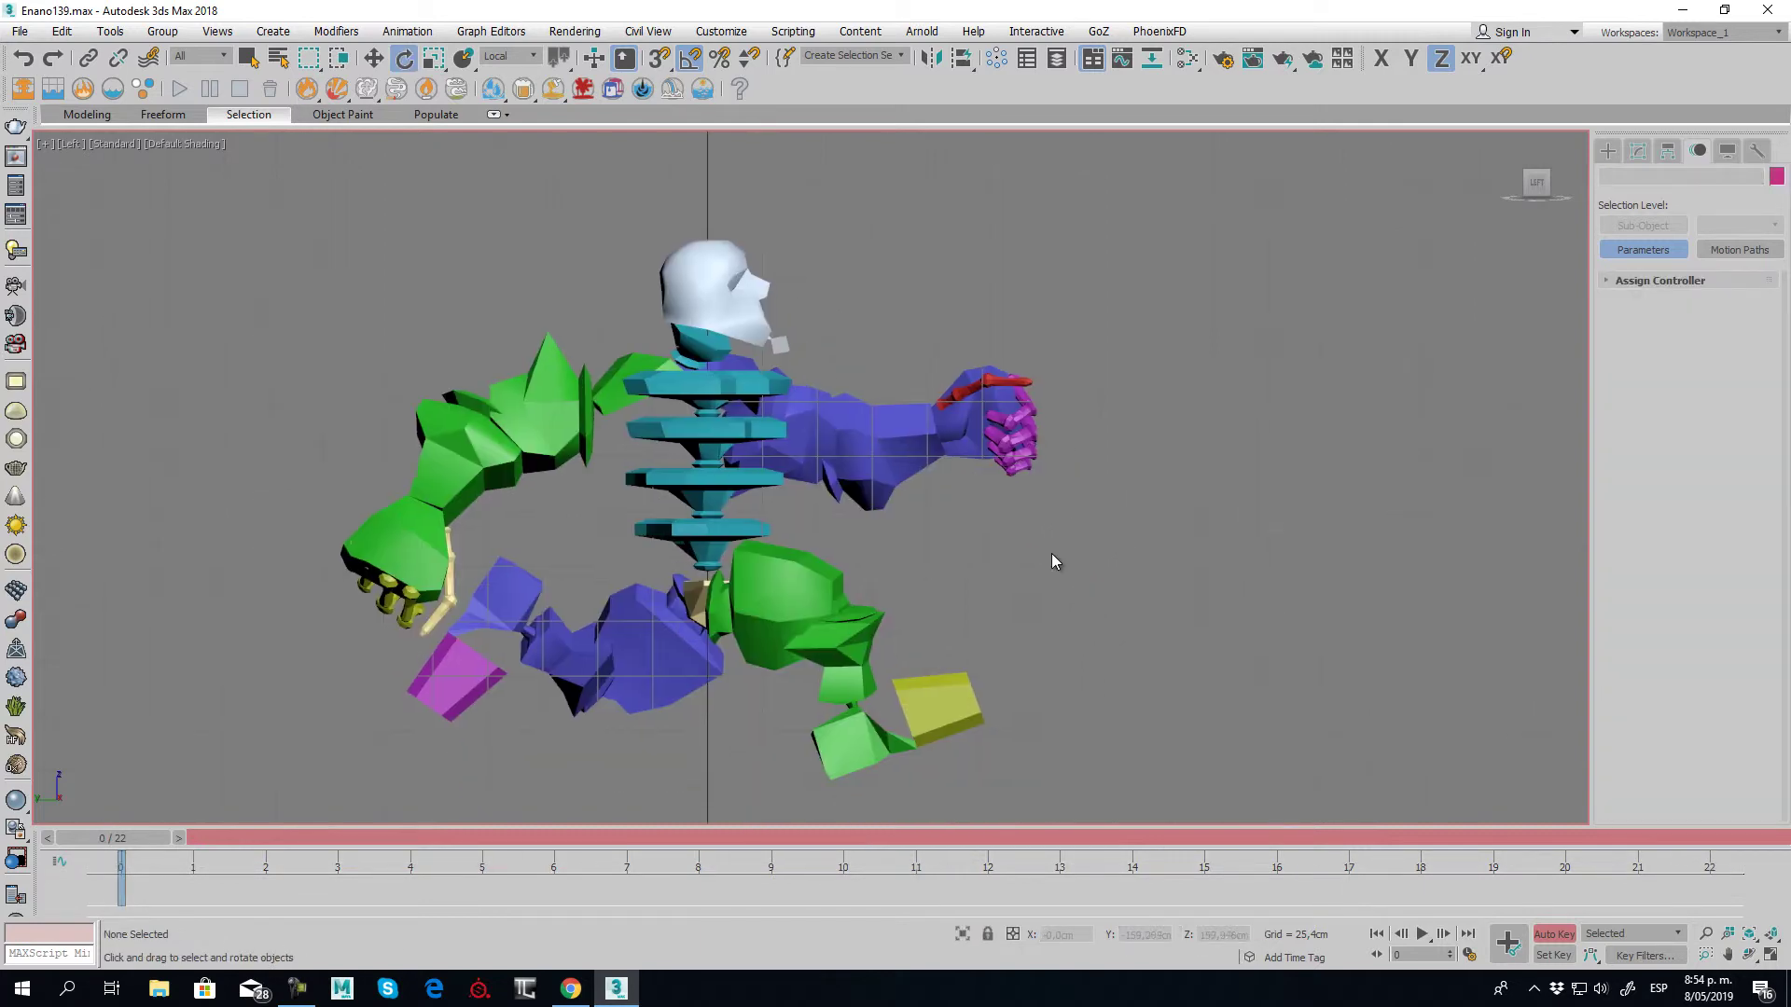
click(1422, 935)
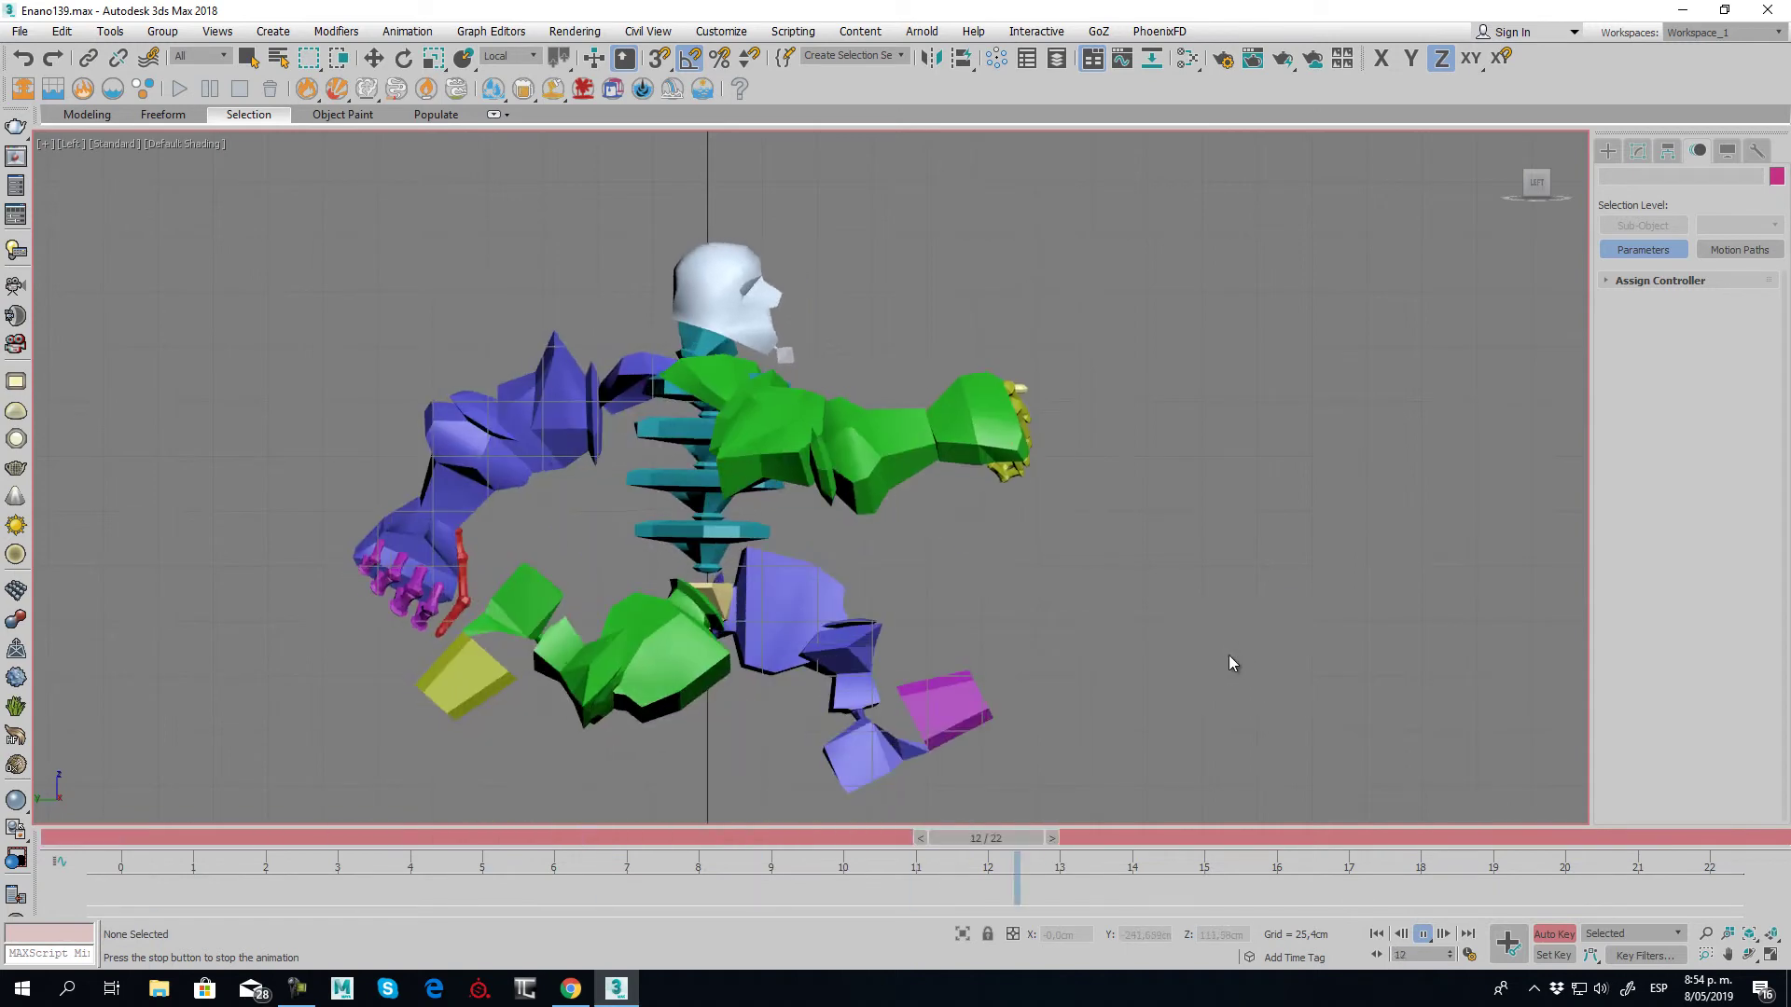
scroll(1168, 574, down, 2)
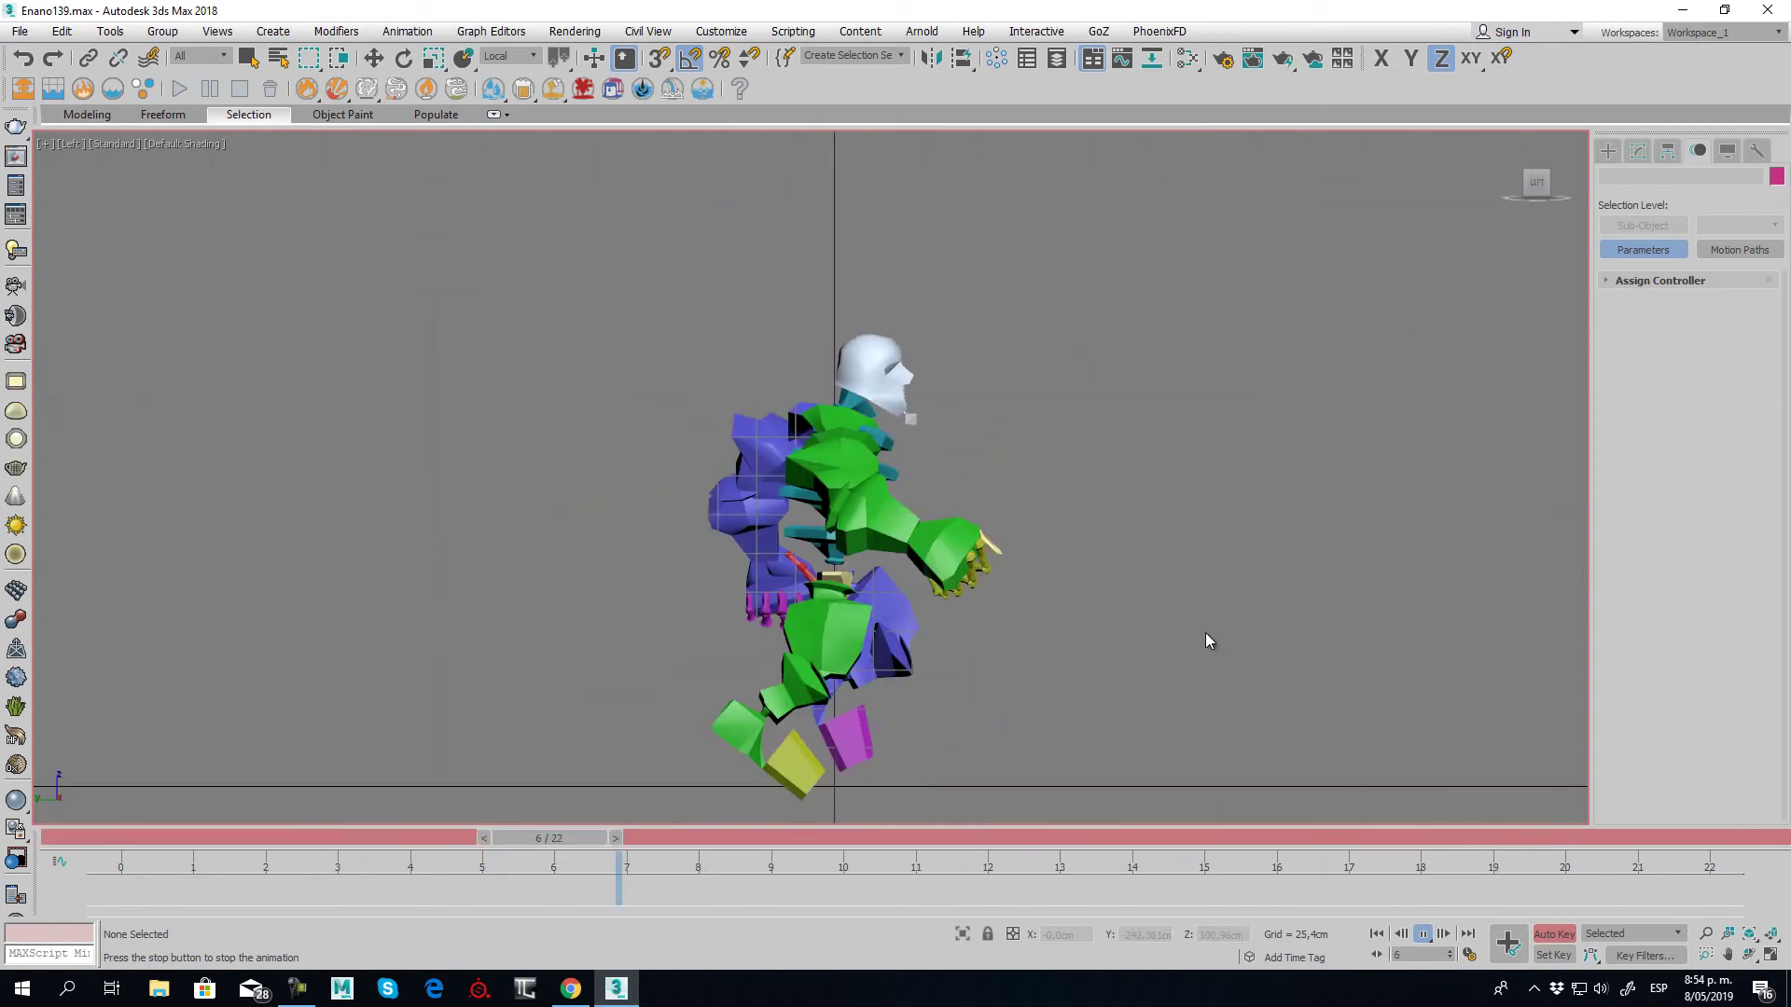
key(e)
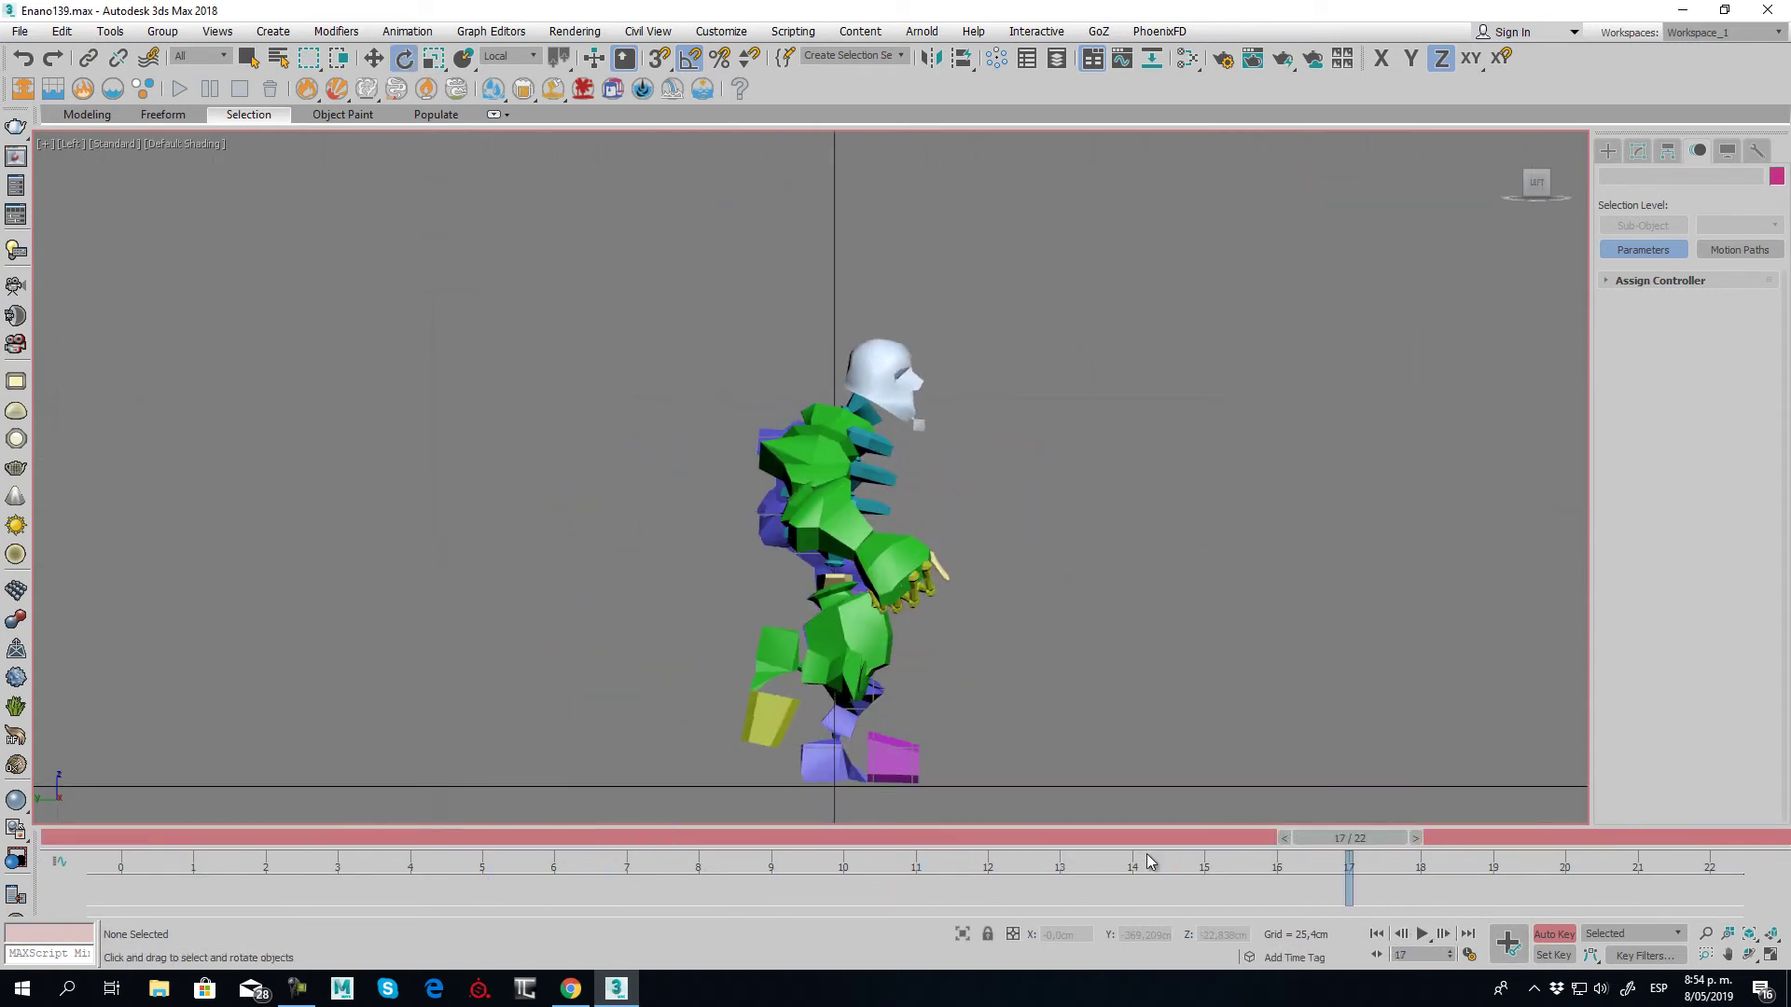
drag(1345, 836, 110, 838)
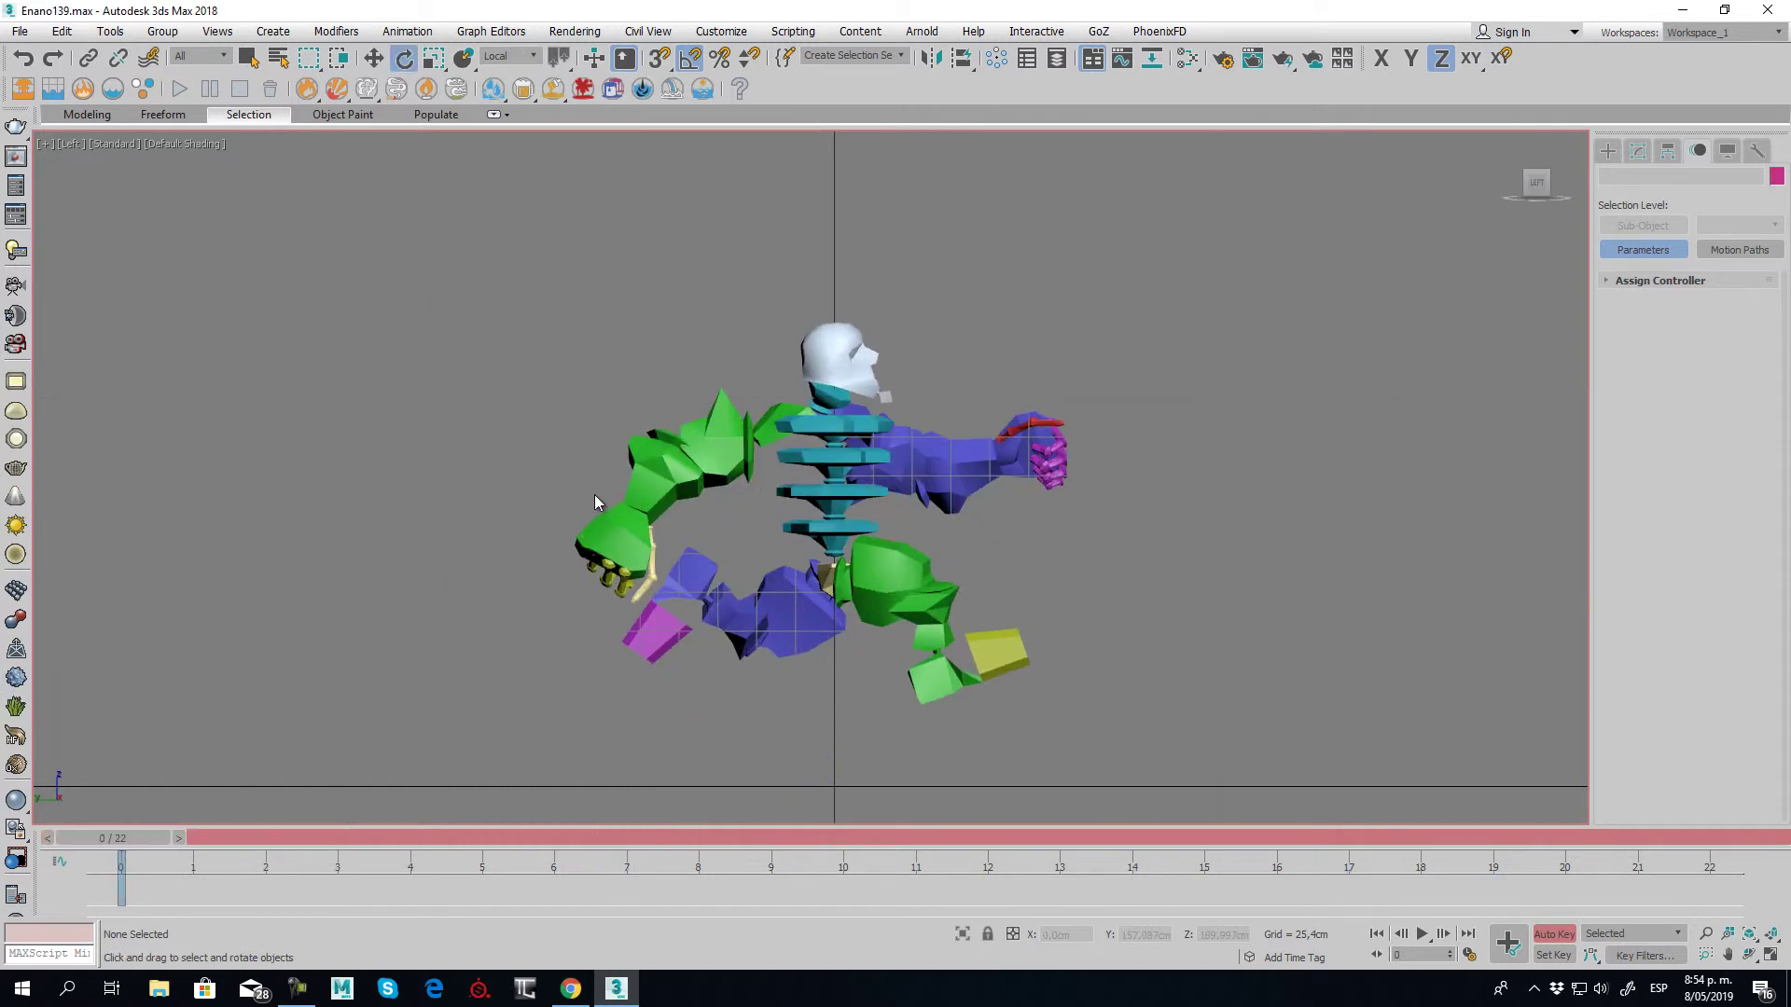
Rotate and key both the right and left hands at frame 5
click(621, 546)
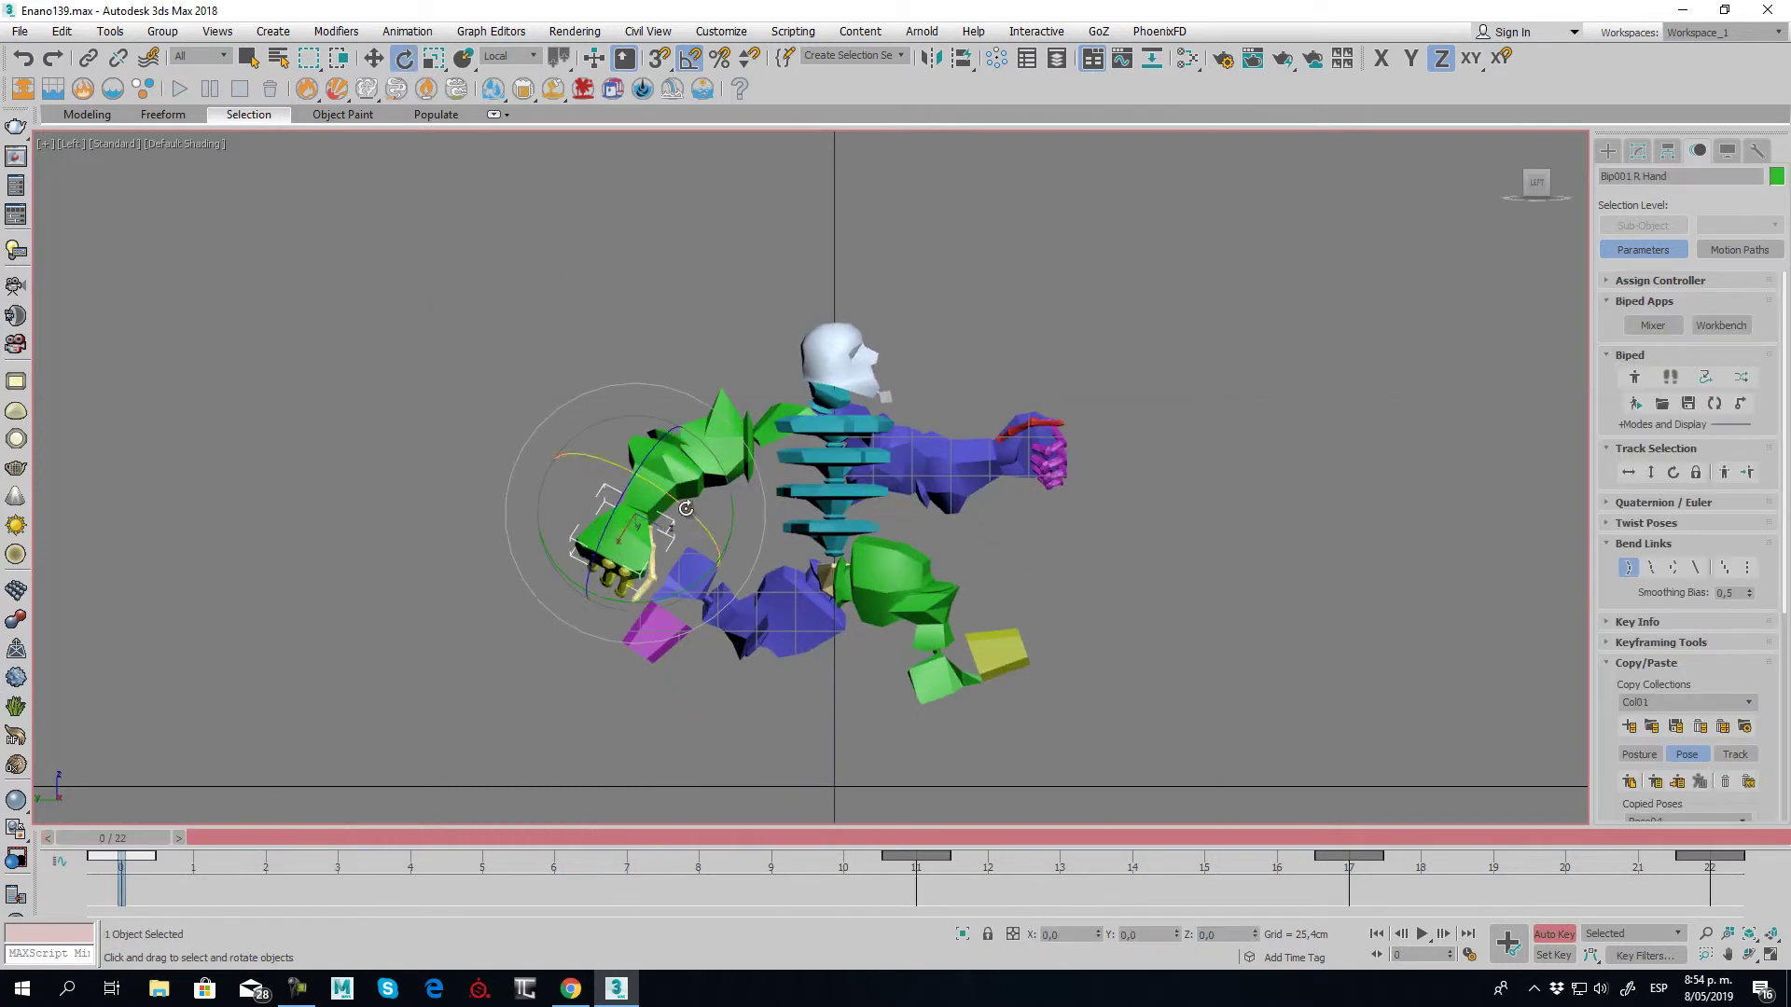
scroll(662, 519, up, 2)
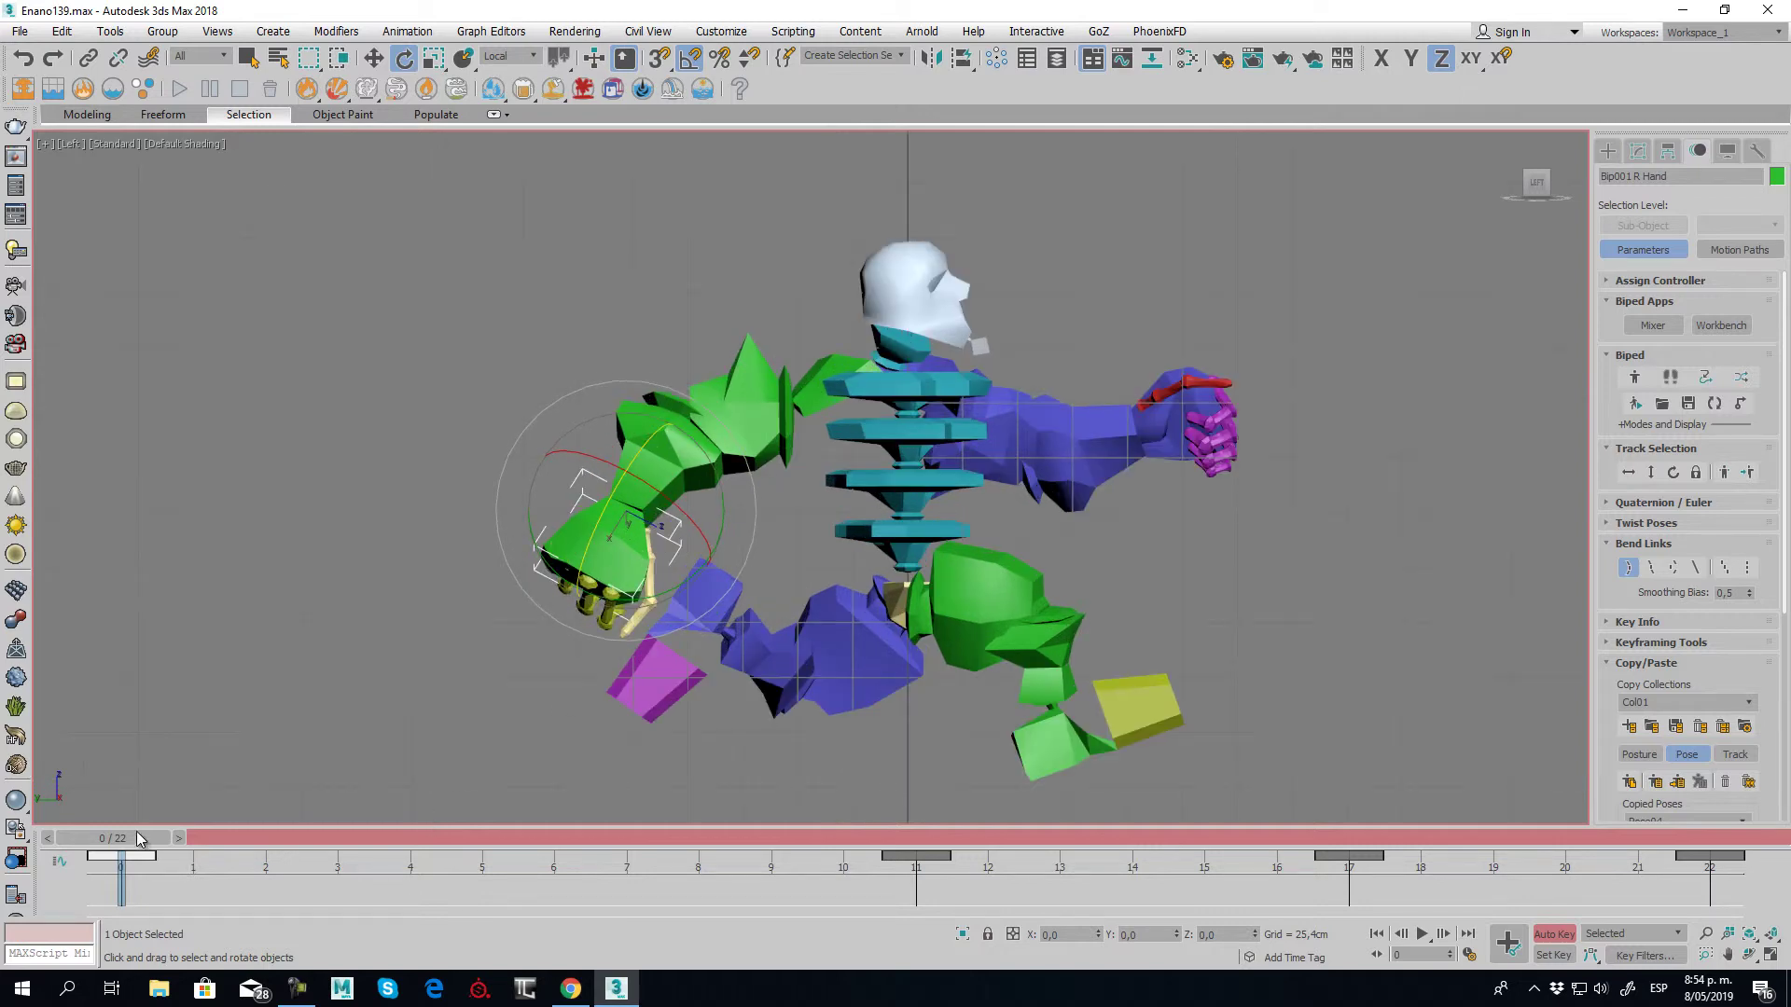
drag(139, 838, 476, 838)
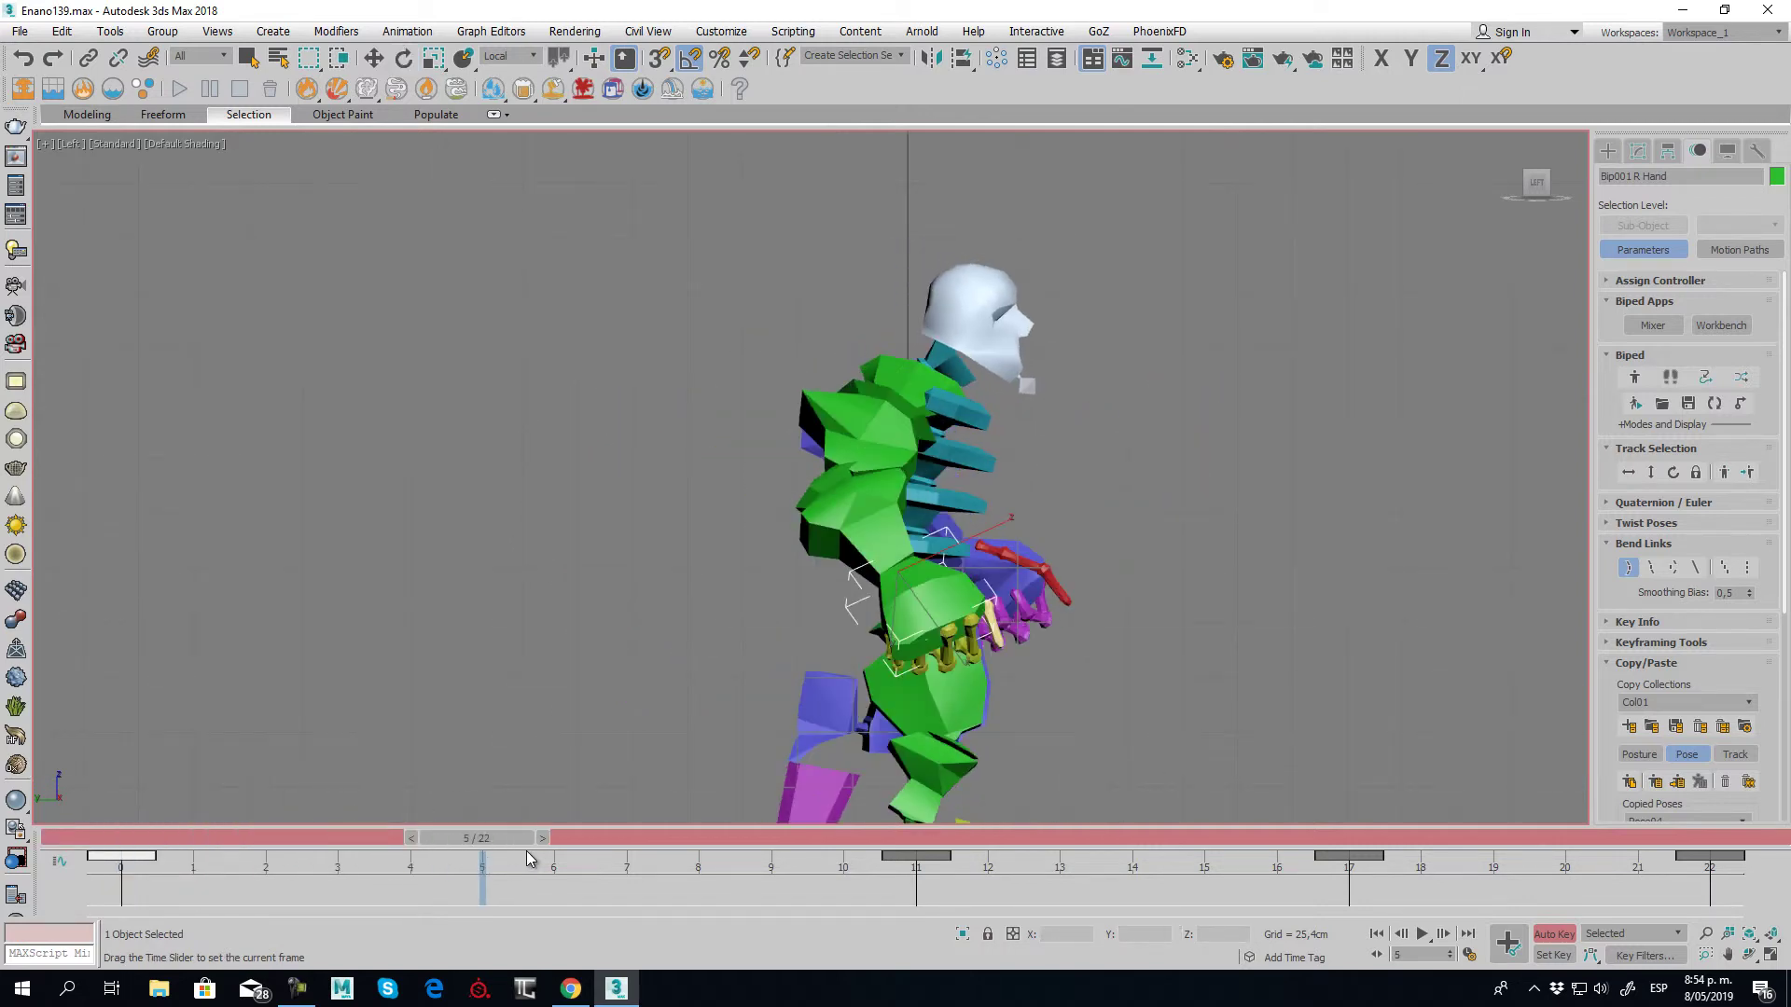
drag(849, 531, 854, 583)
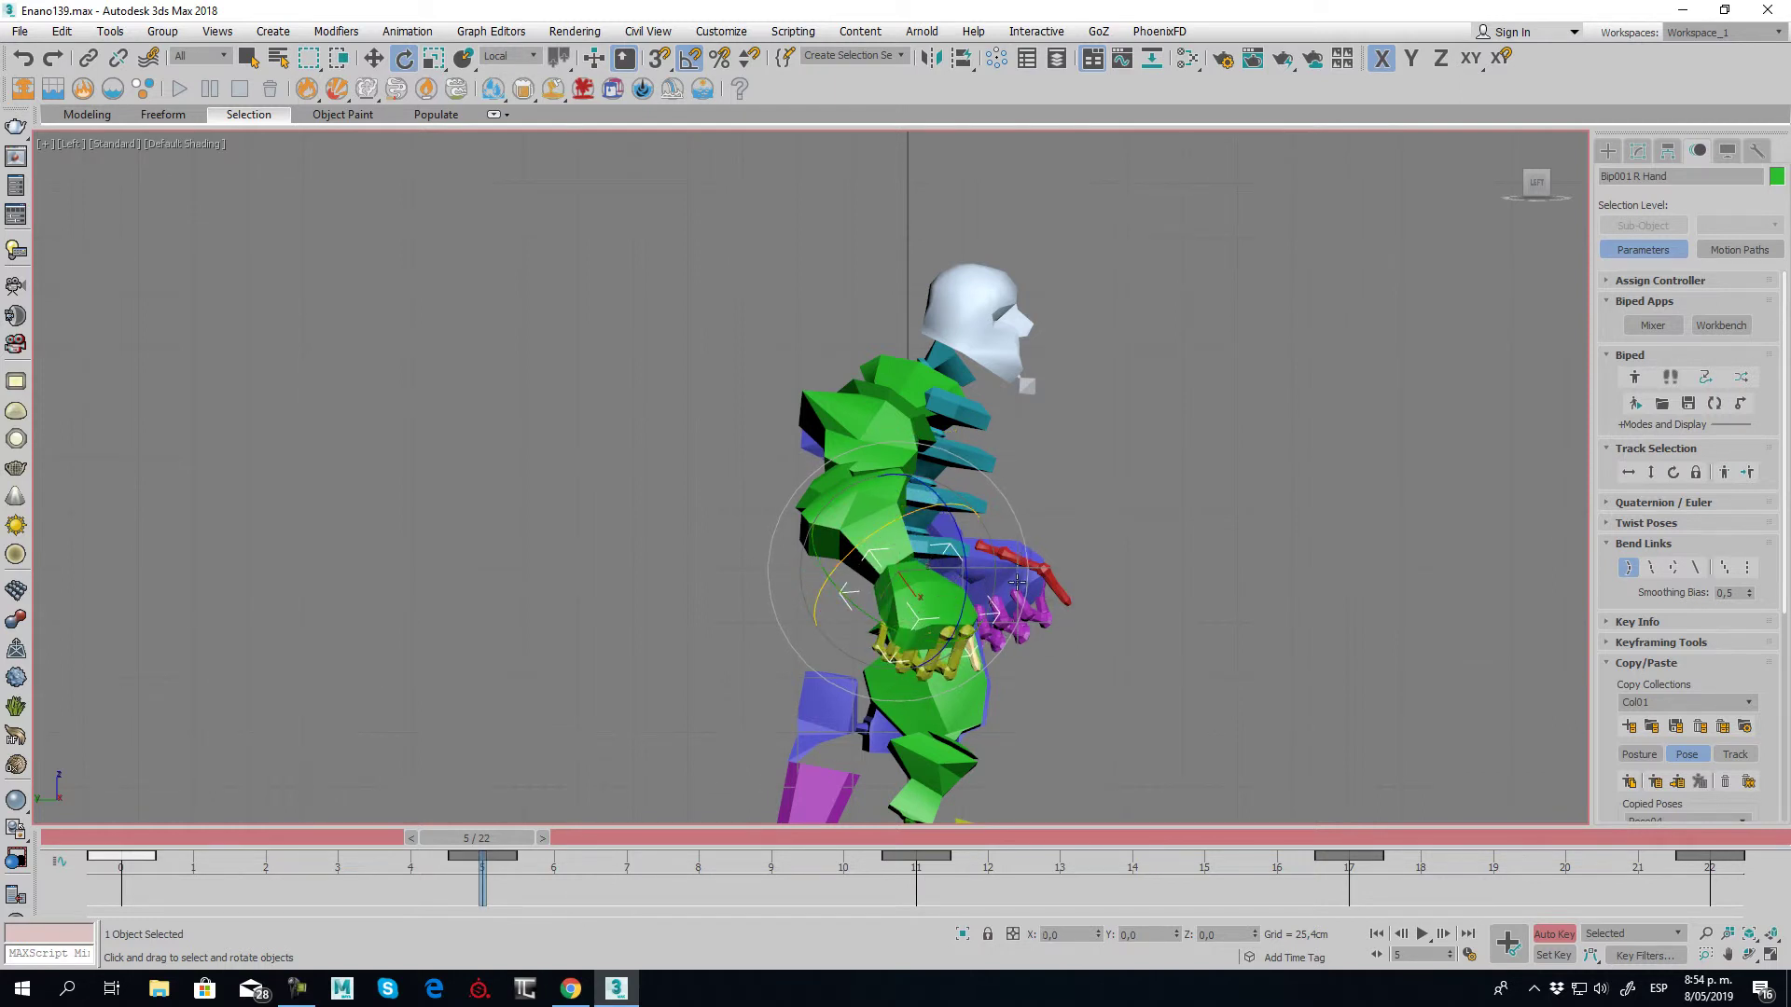
click(1122, 602)
click(1012, 581)
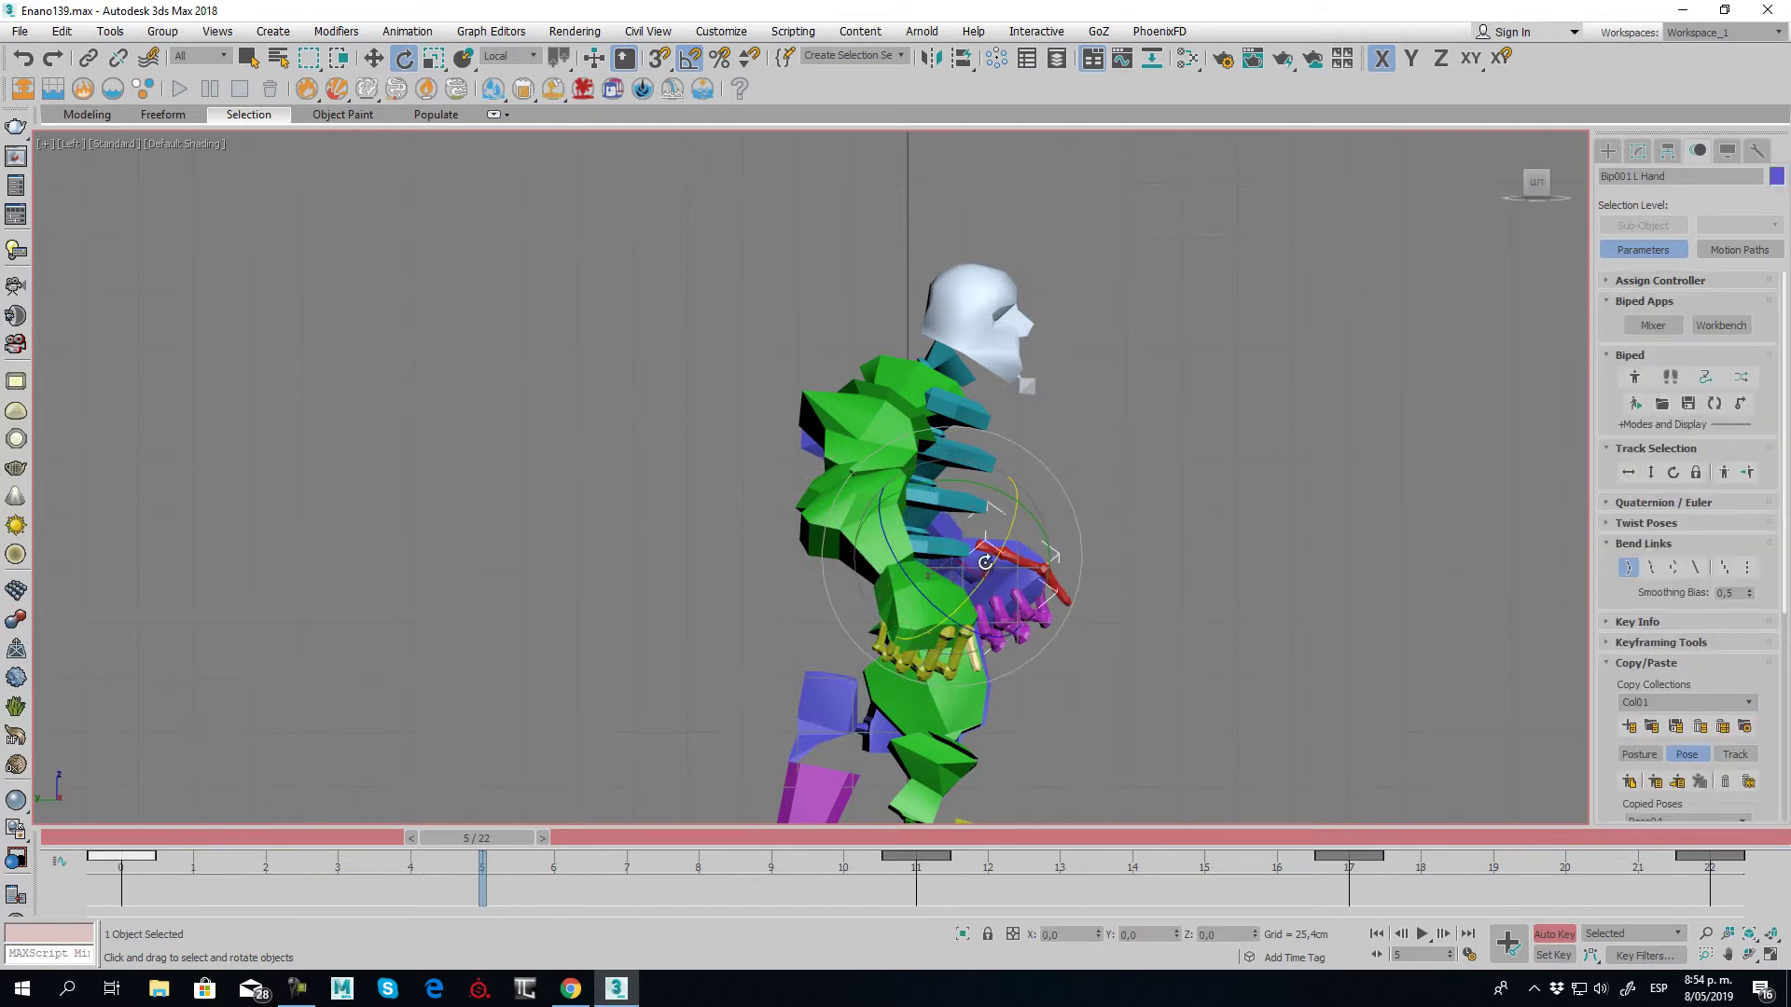
drag(995, 568, 934, 632)
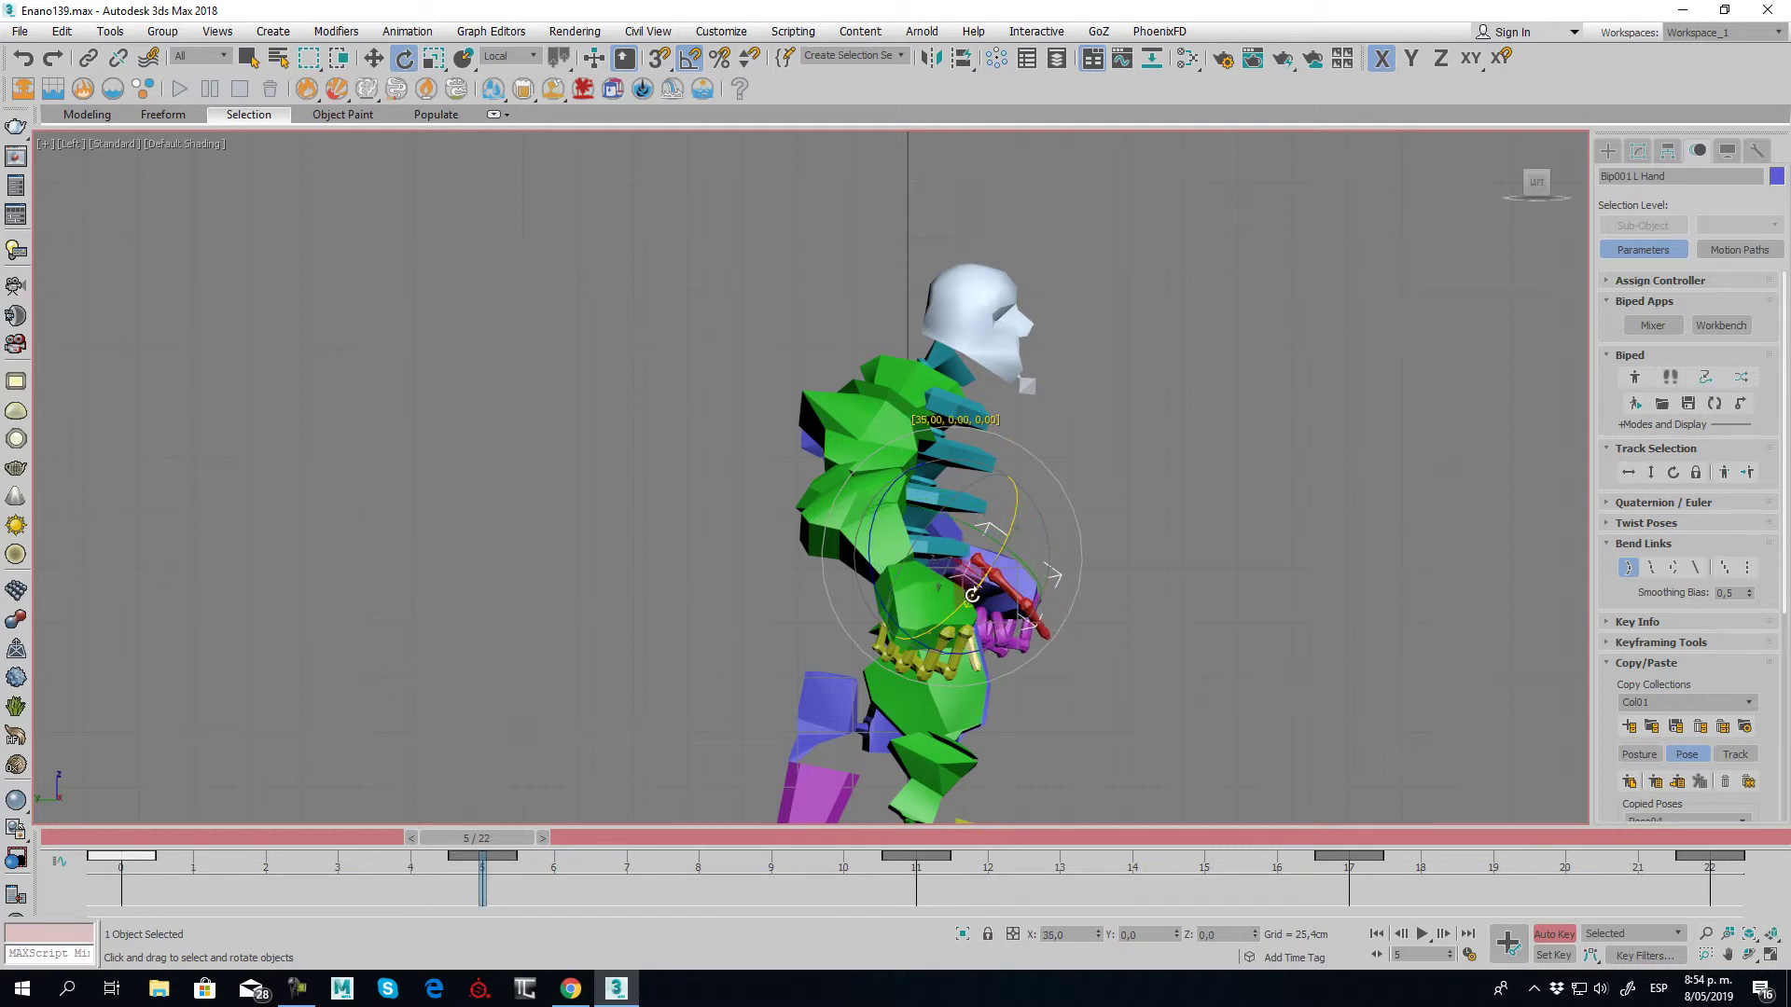
mouse_move(477, 838)
mouse_down()
mouse_move(340, 913)
mouse_move(918, 903)
mouse_up()
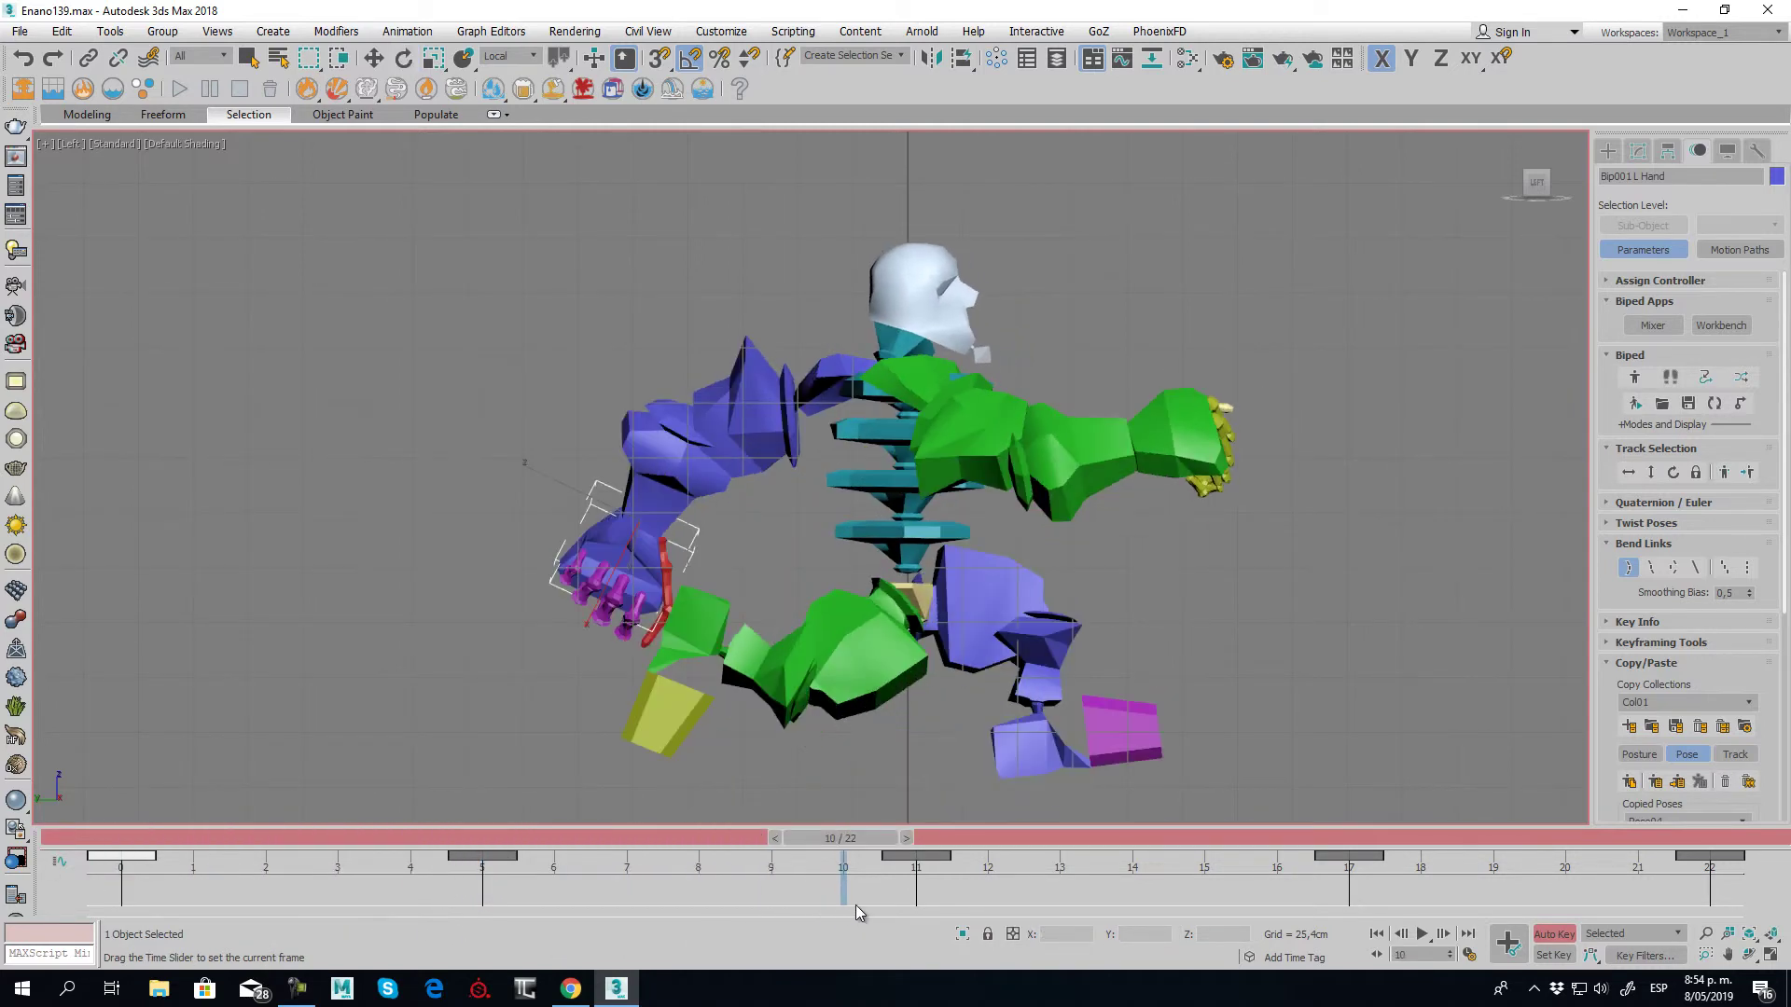
Turn the right hand -25° on X at frame 11, then select the left hand at frame 0
key(e)
click(1211, 397)
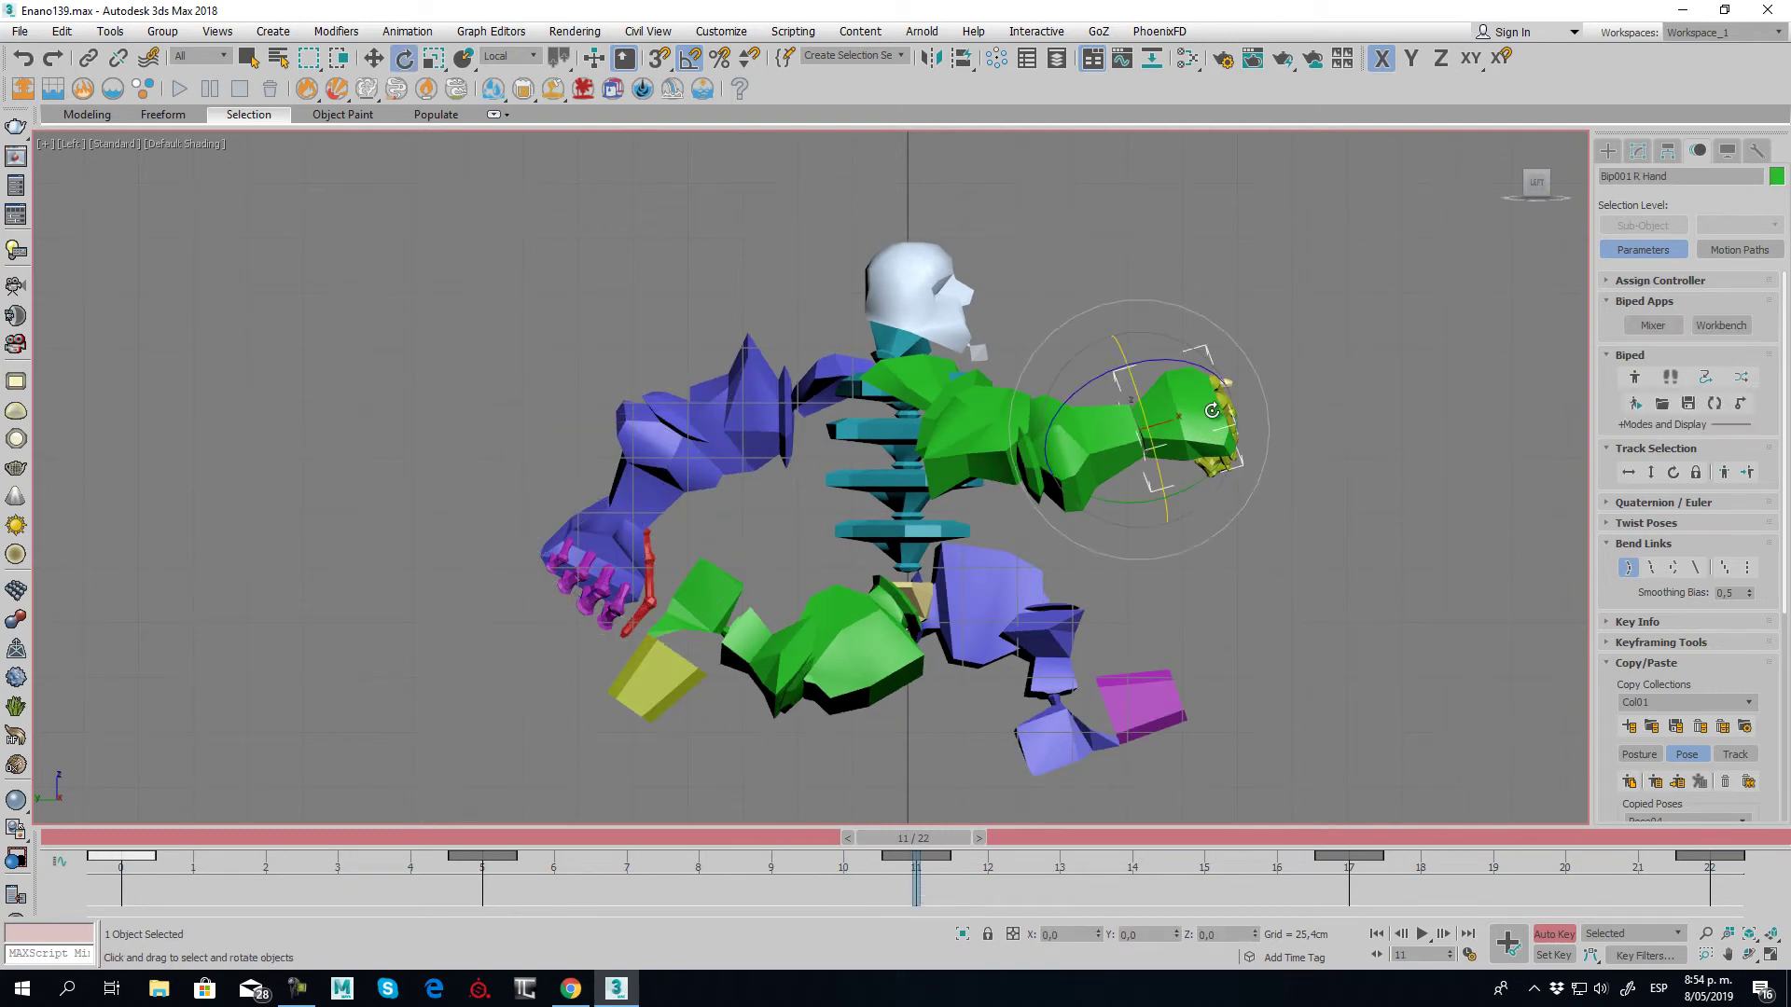
drag(1140, 413, 1139, 388)
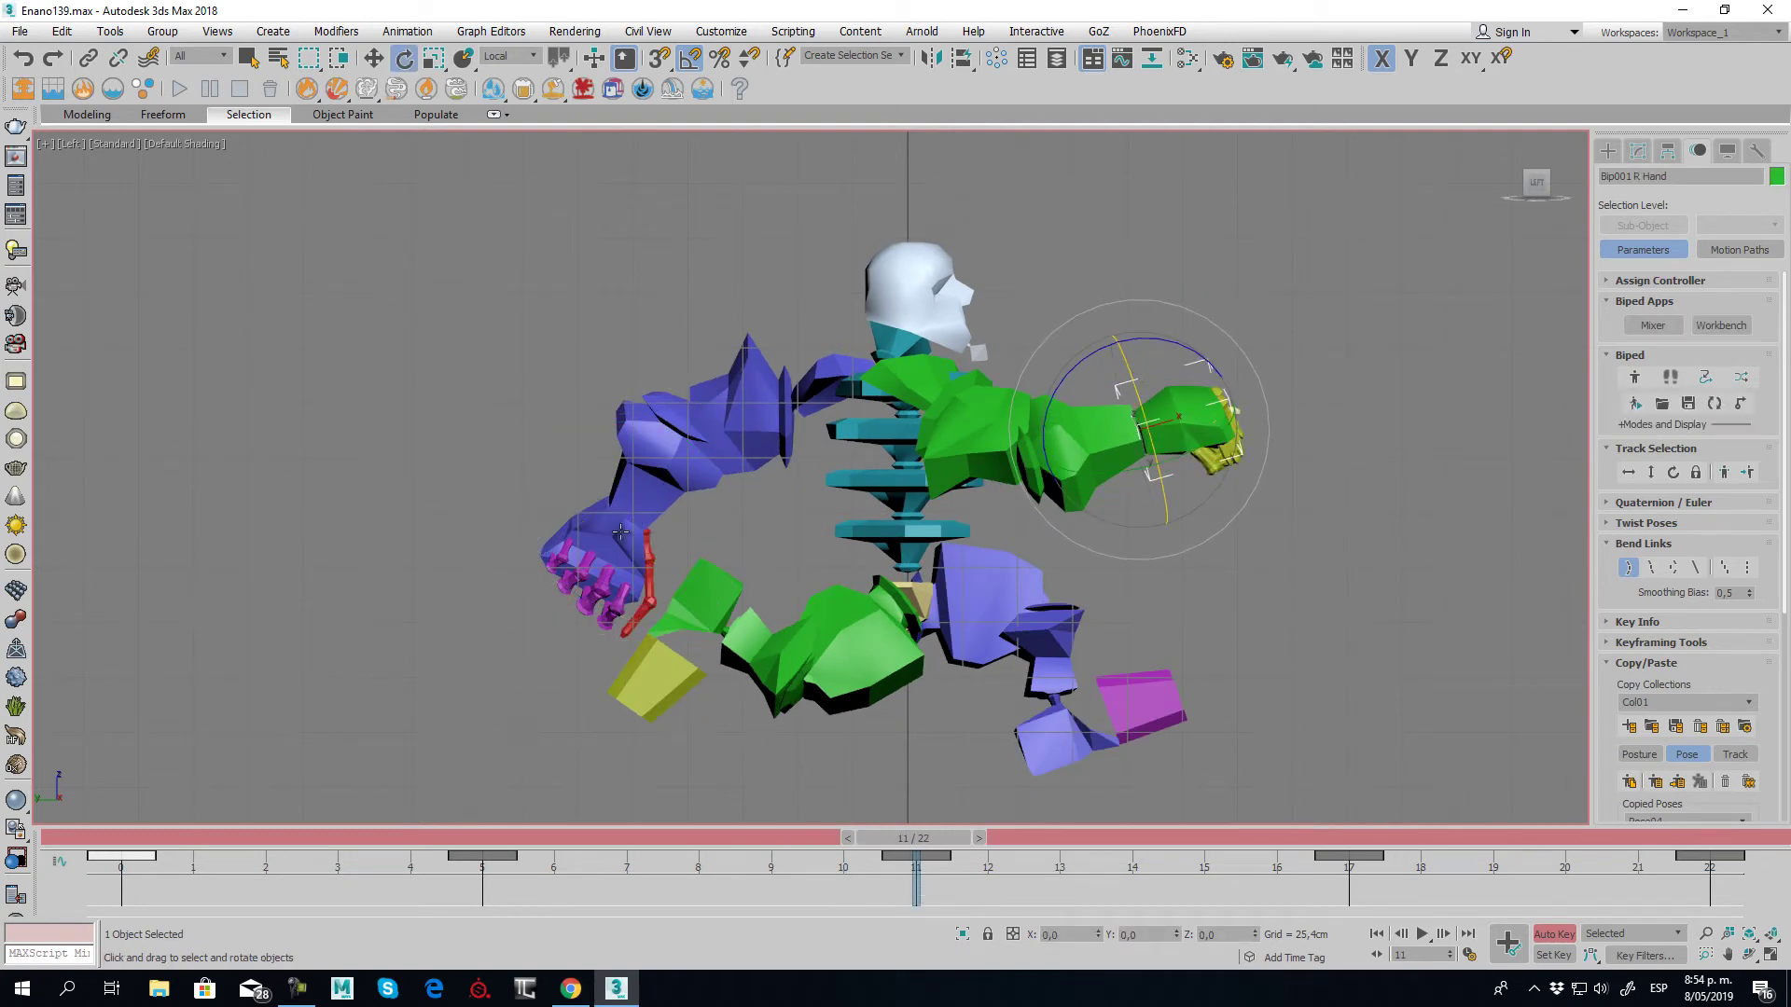
click(593, 541)
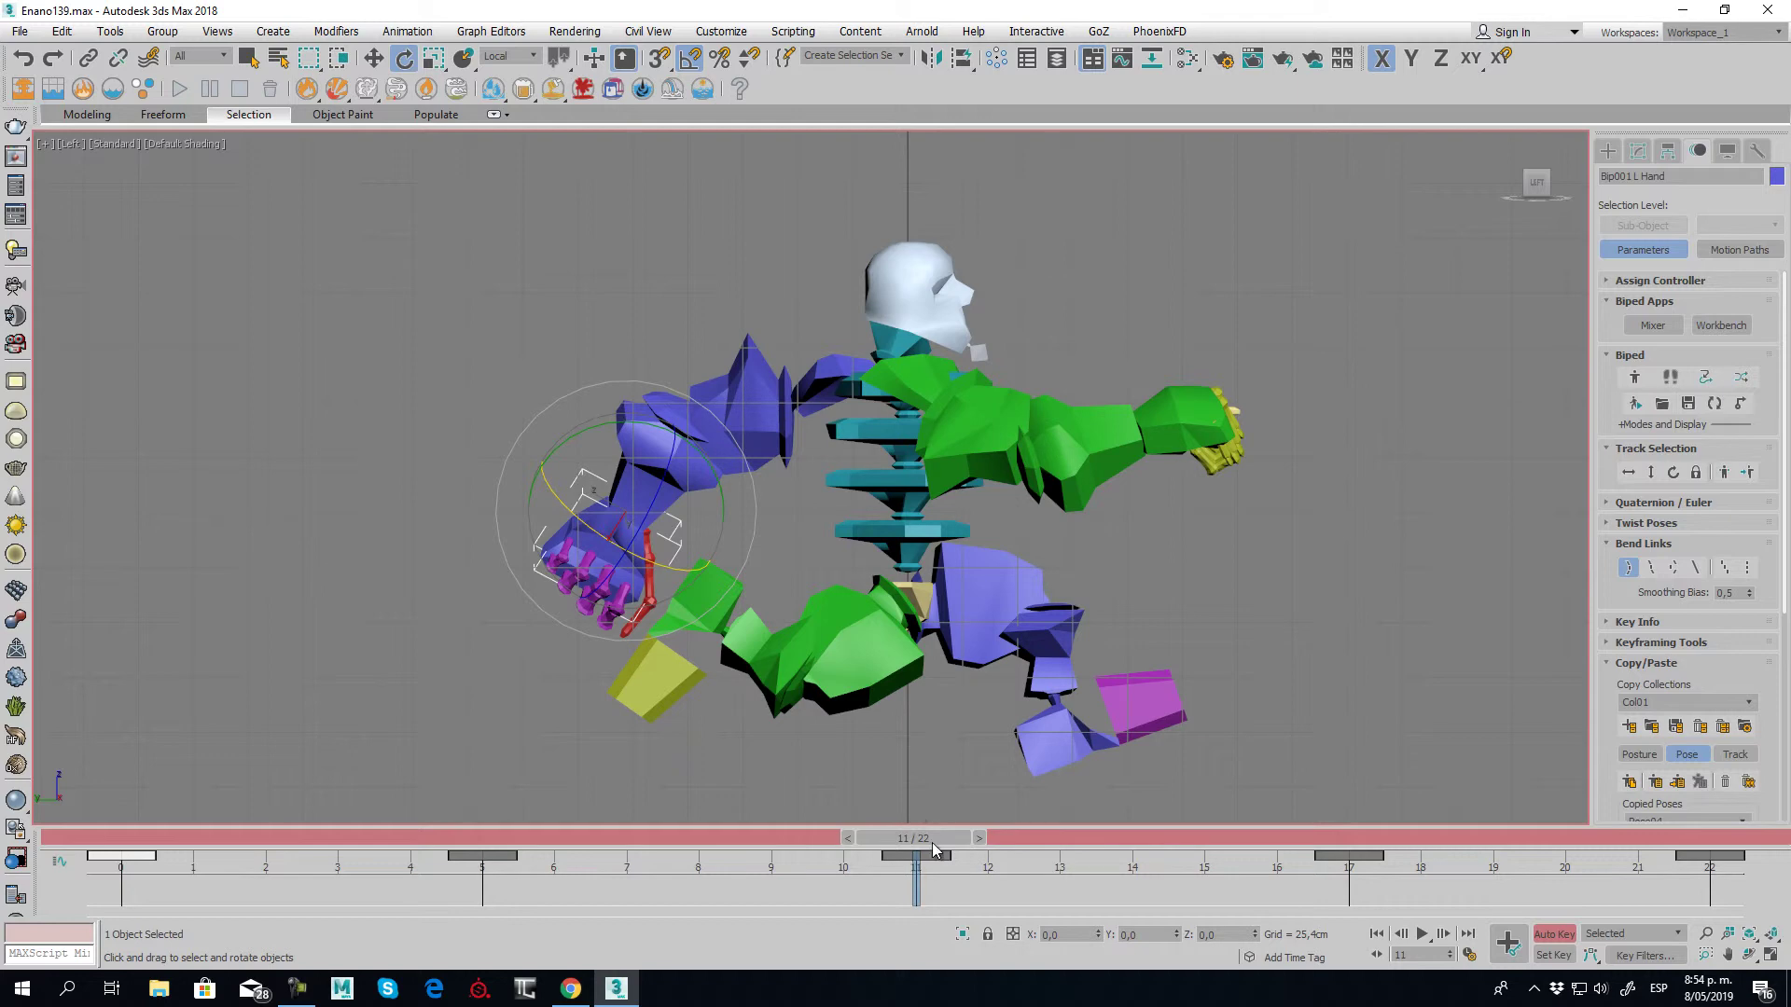
drag(935, 838, 4, 746)
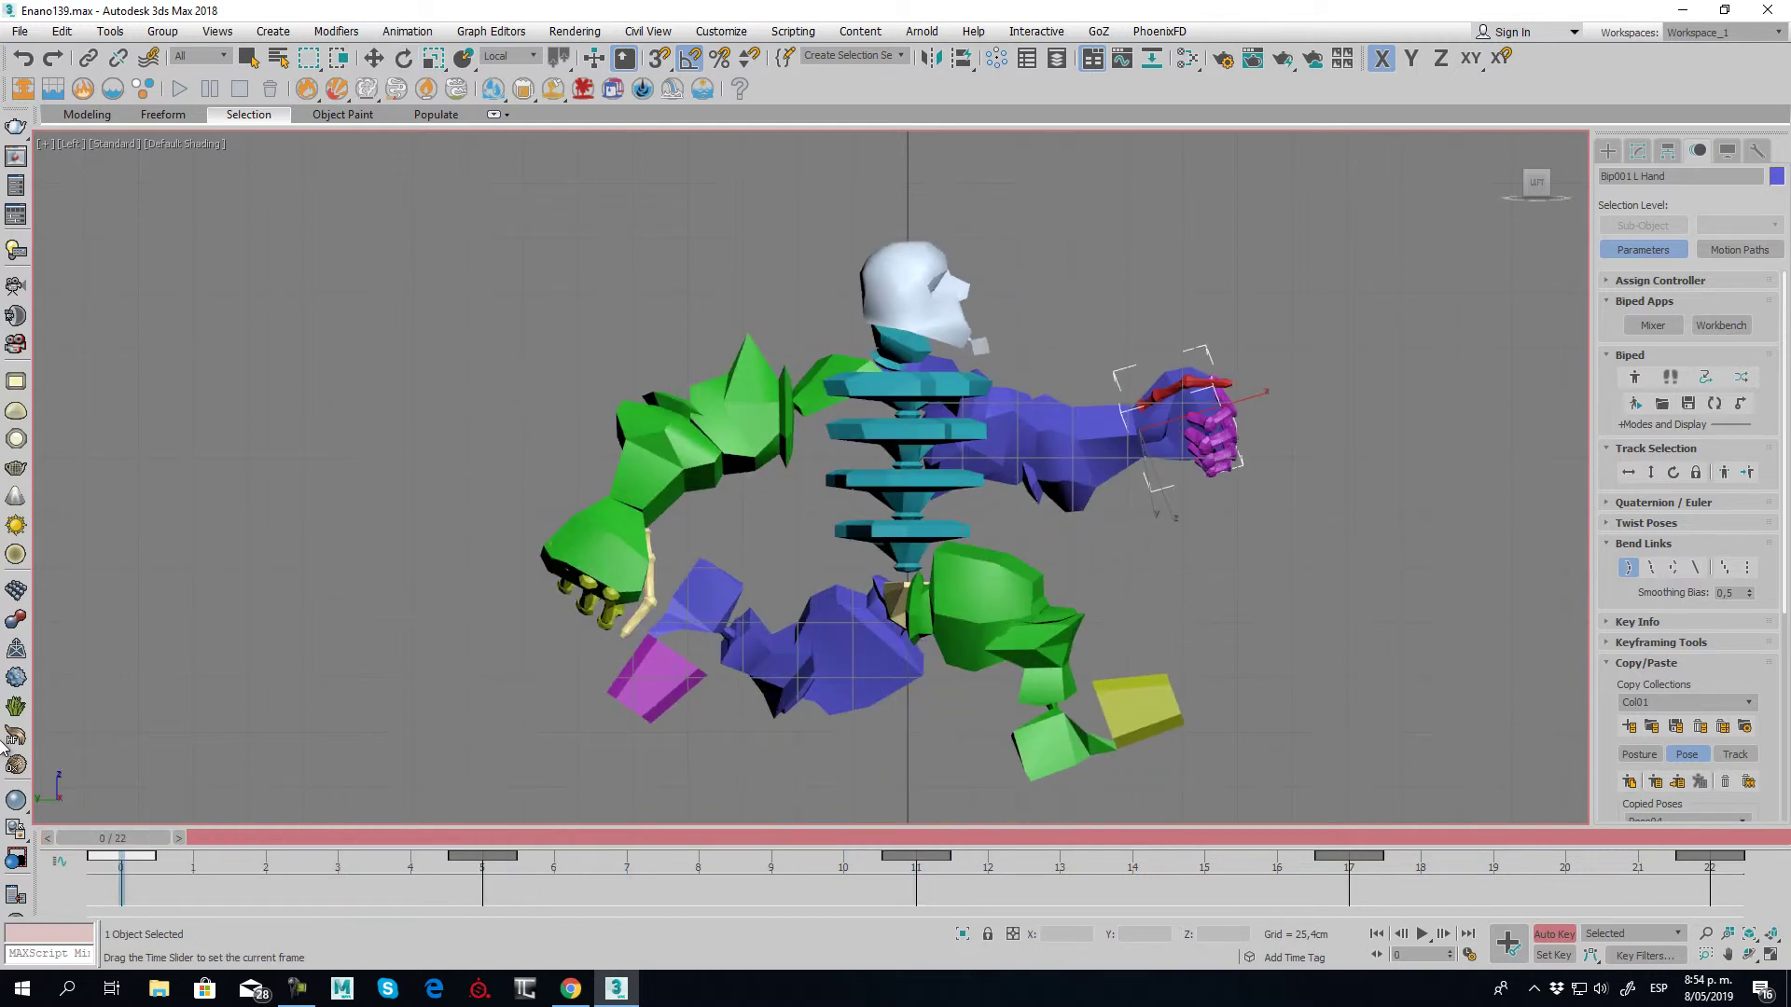
Level the left hand at frame 0 and copy its pose onto frame 22
key(e)
drag(1118, 401, 1124, 425)
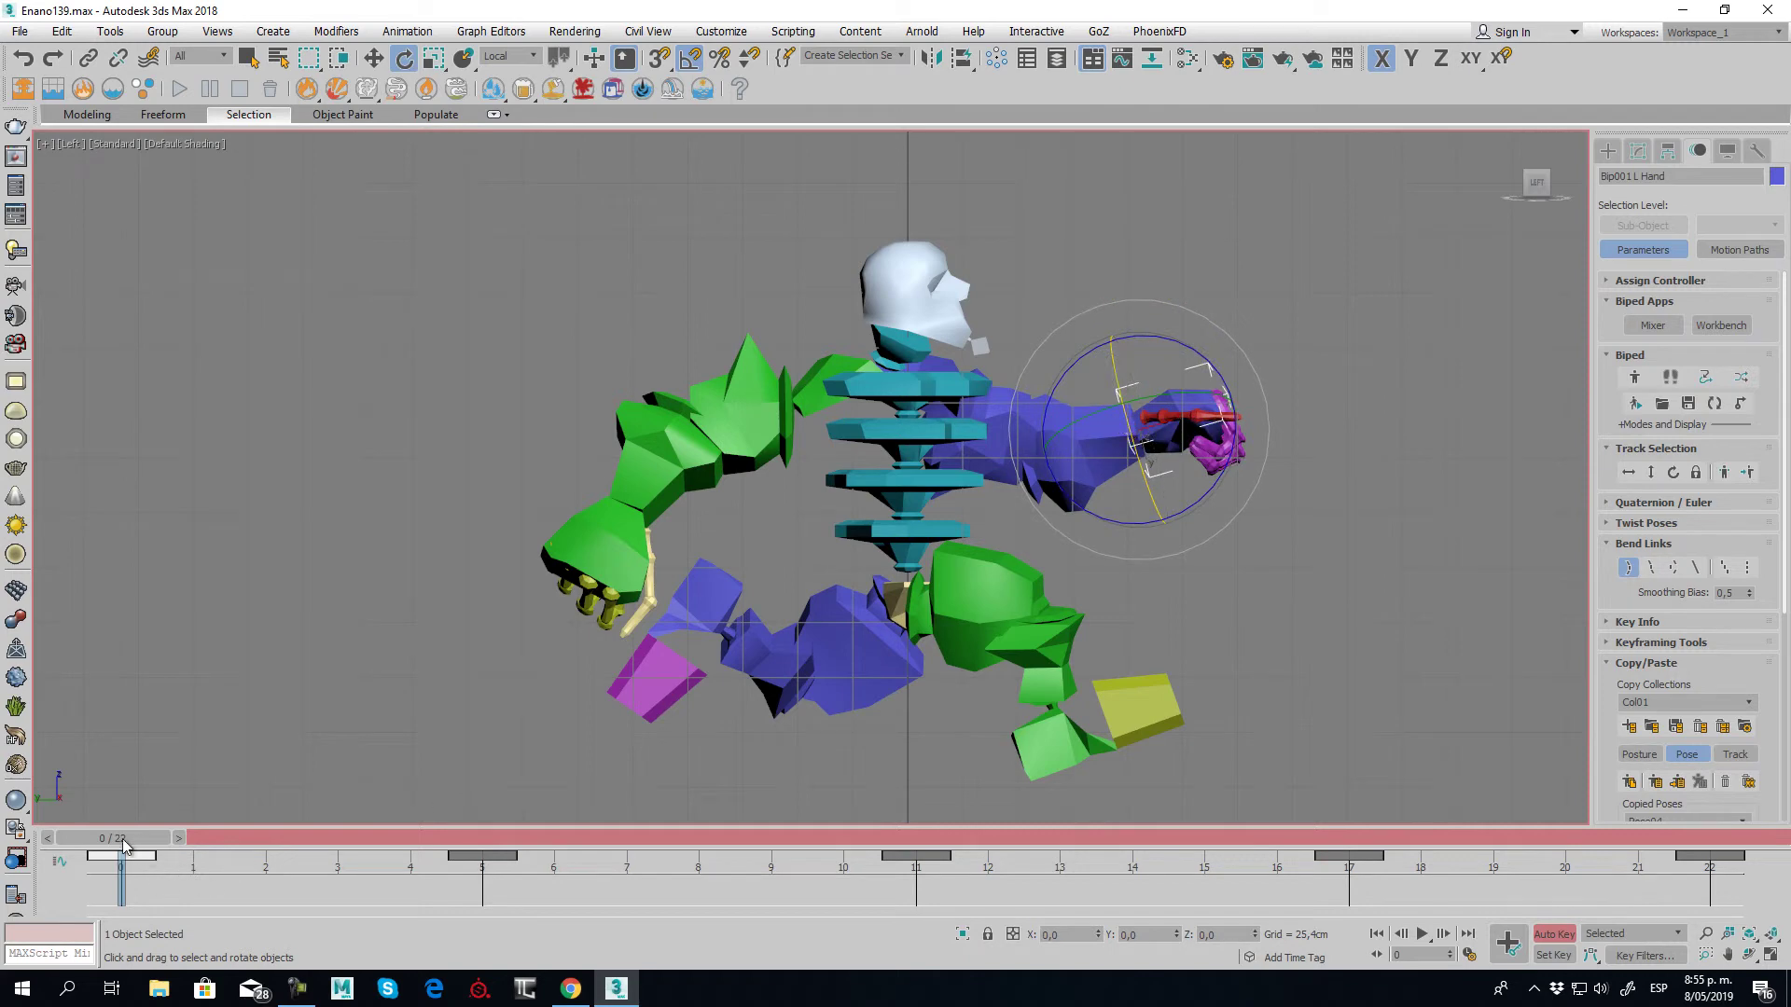
mouse_move(117, 840)
mouse_down()
mouse_move(1472, 843)
mouse_move(116, 839)
mouse_up()
click(1629, 782)
mouse_move(122, 844)
mouse_down()
mouse_move(1710, 840)
mouse_move(487, 927)
mouse_up()
click(1655, 782)
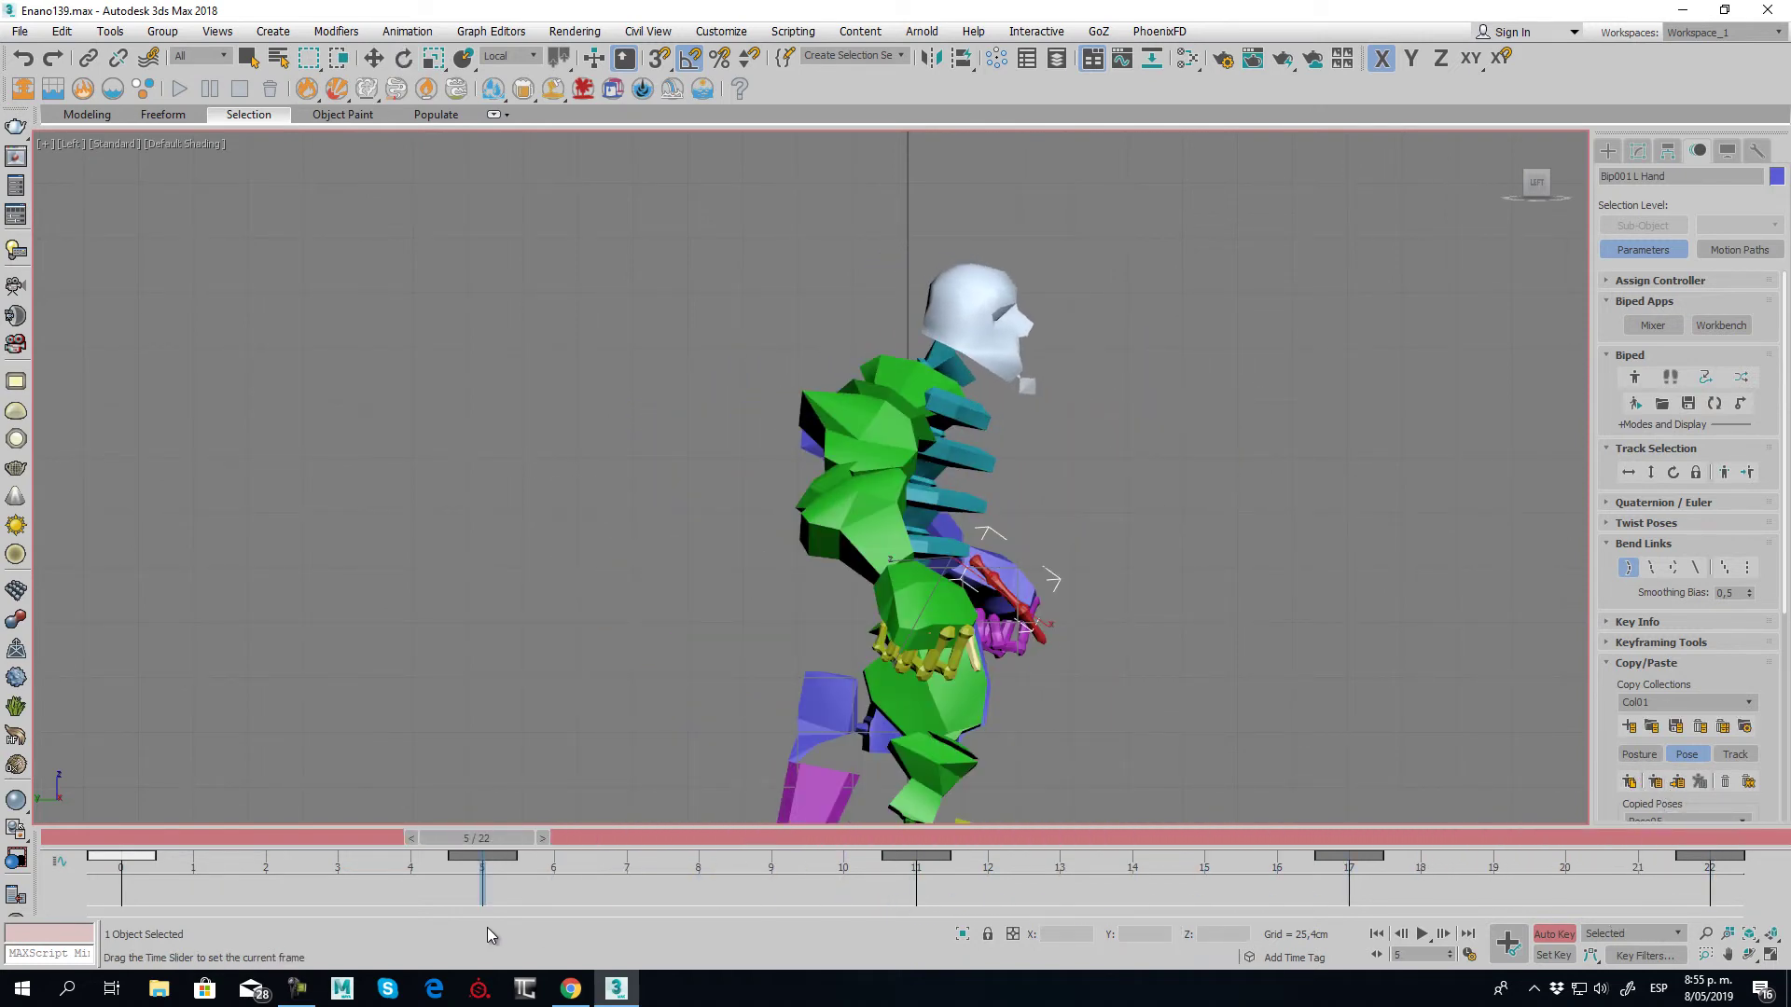
Paste a hand pose at frame 17 and return to frame 0
key(e)
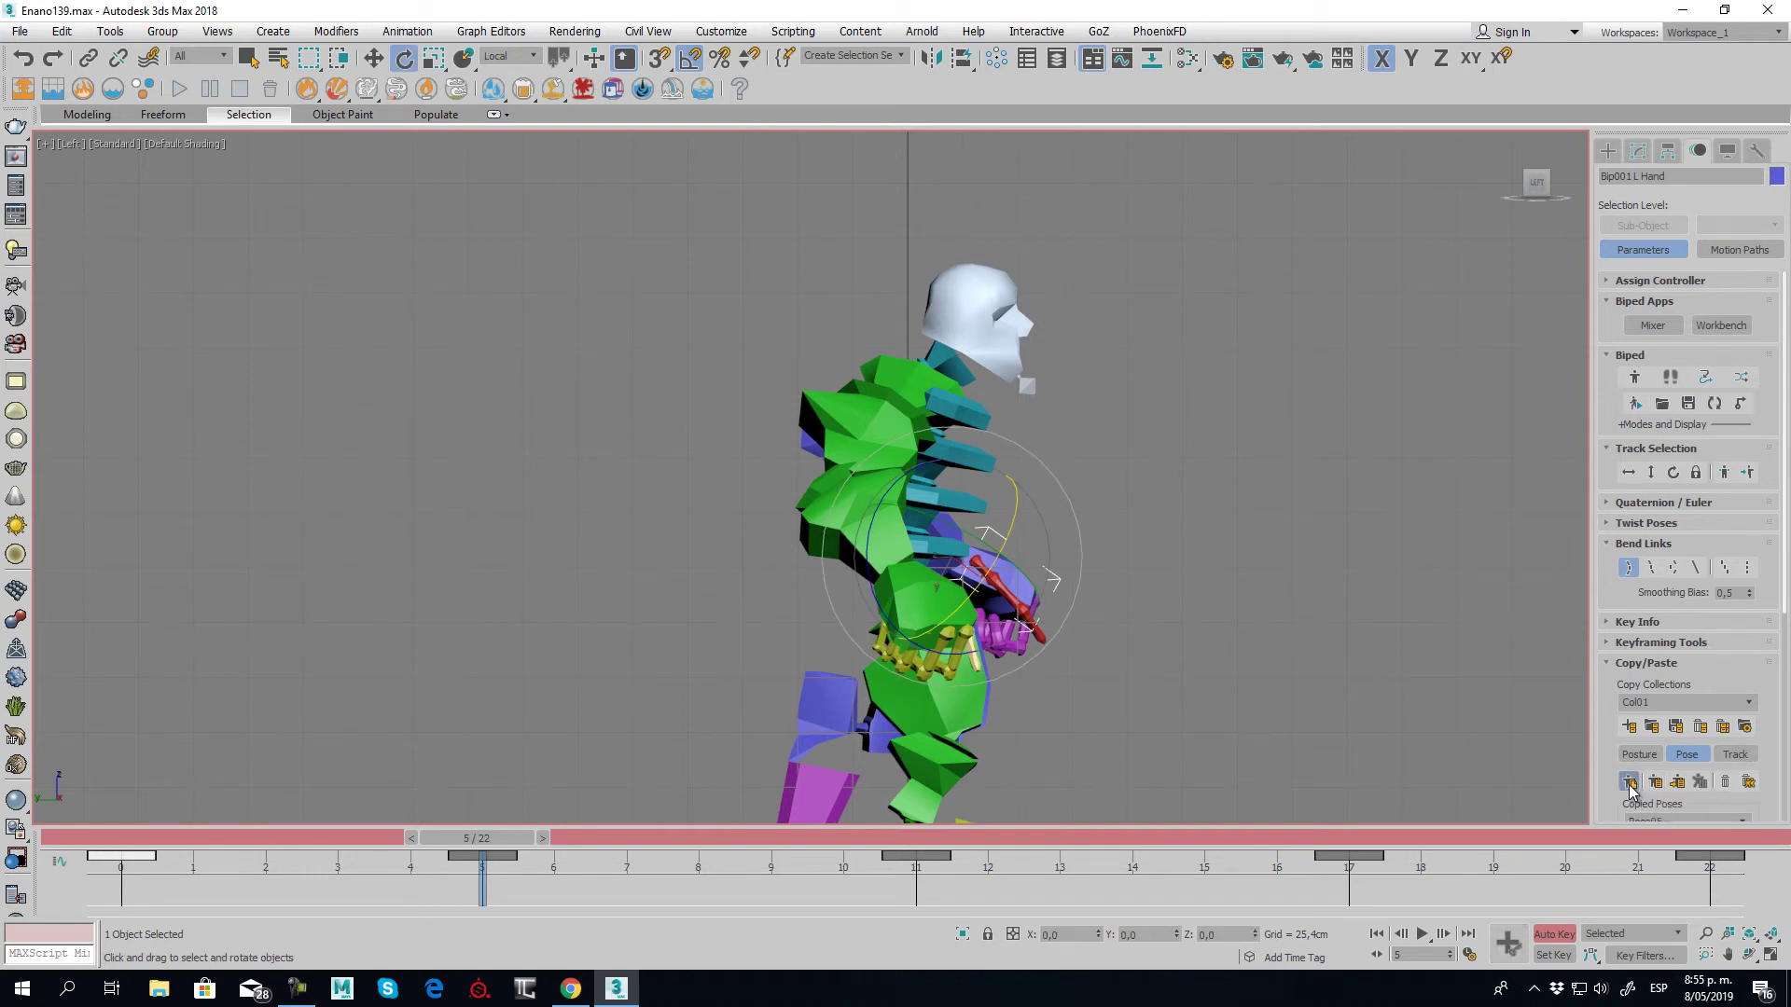
click(1362, 870)
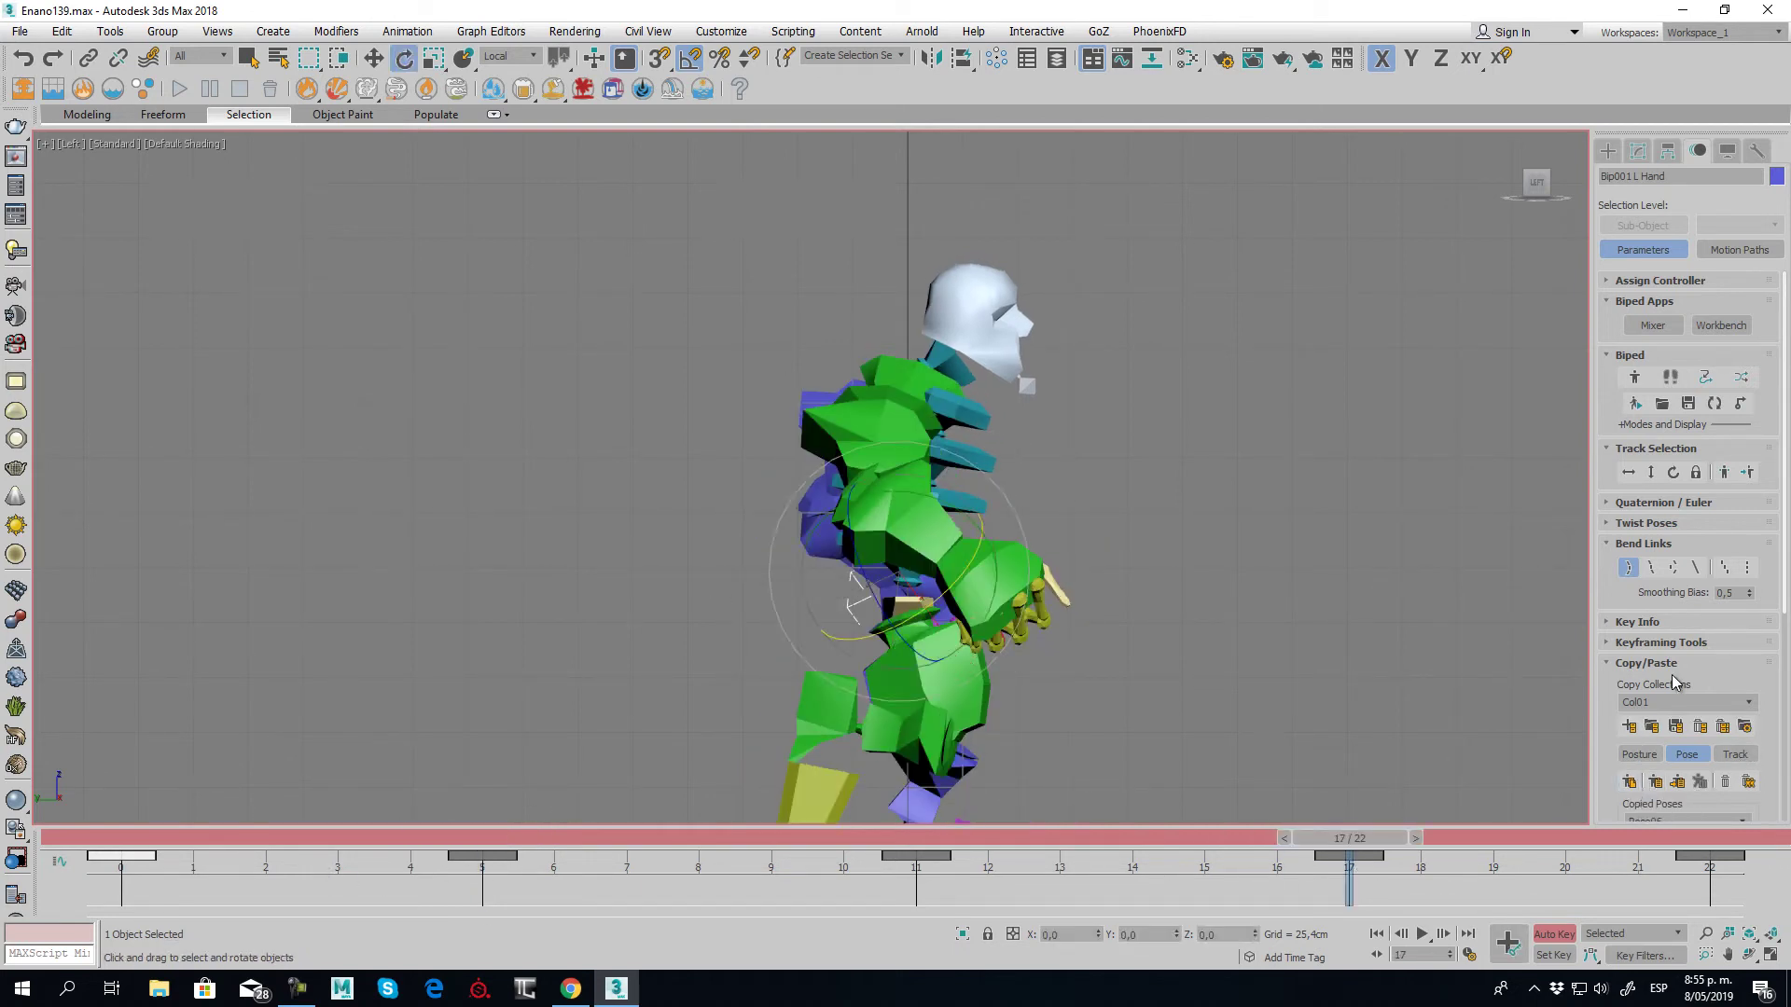
click(1657, 782)
drag(1369, 841, 103, 838)
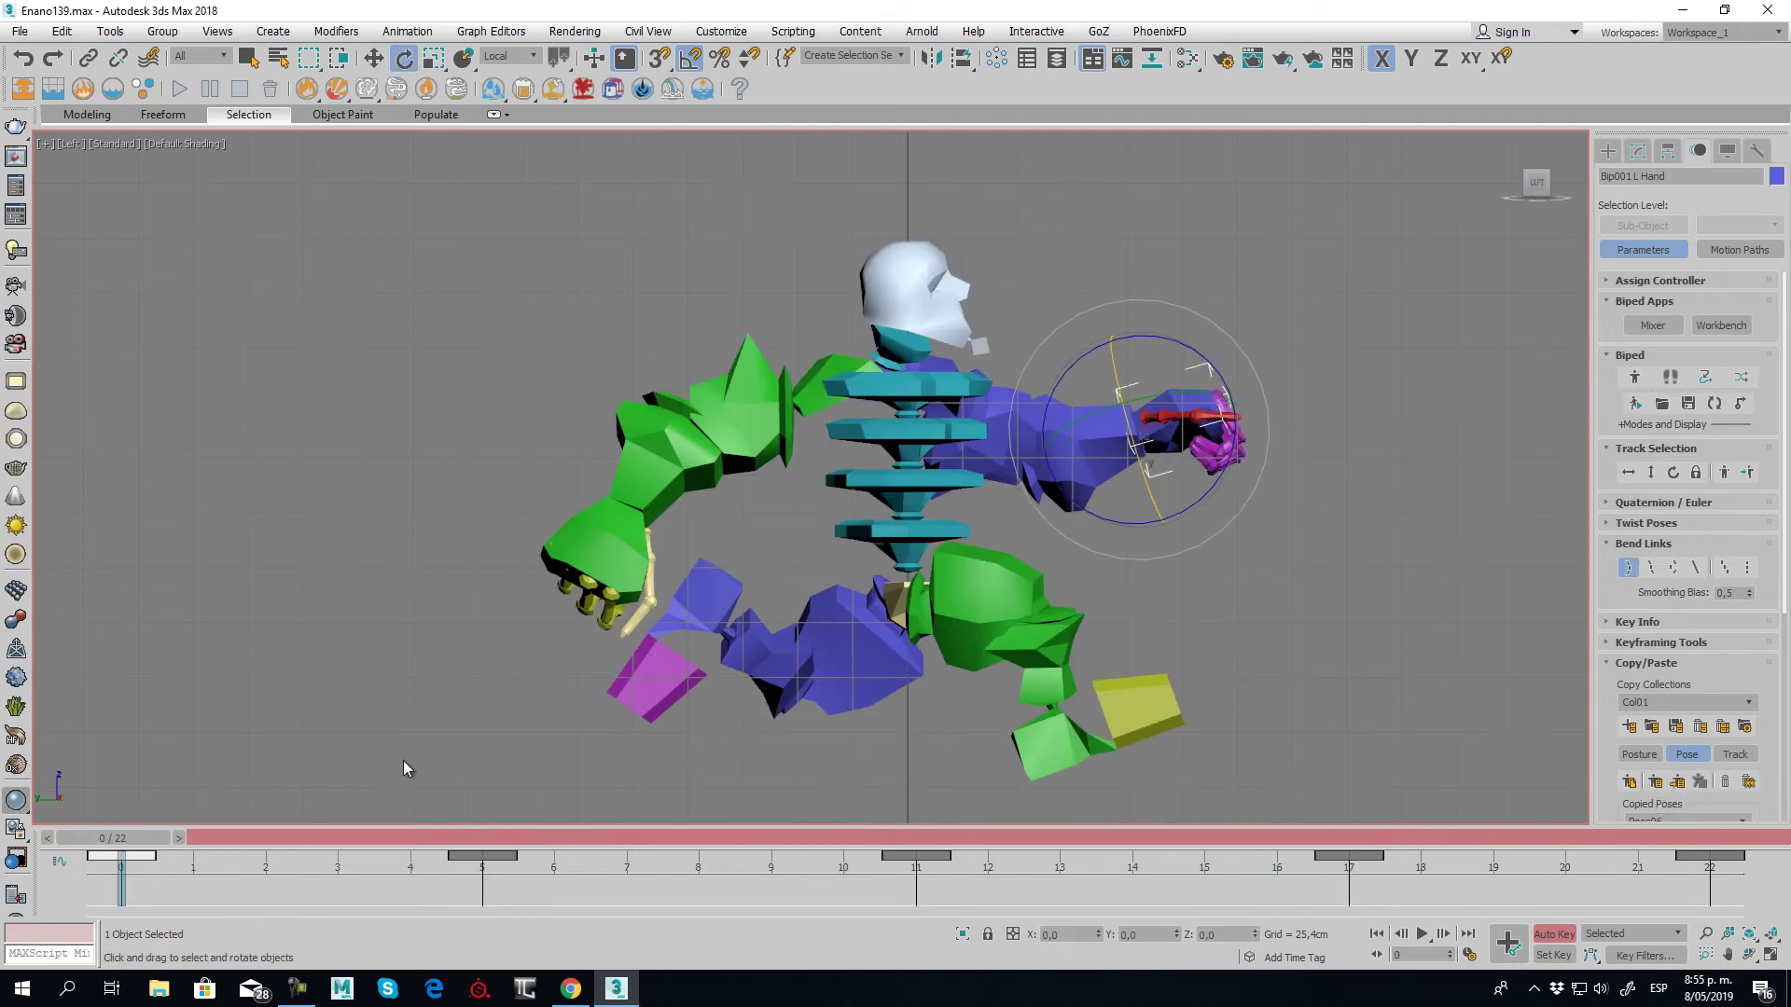
Play the dwarf's 22-frame cycle and view the whole dwarf from an orbited, zoomed-out Perspective view
key(slash)
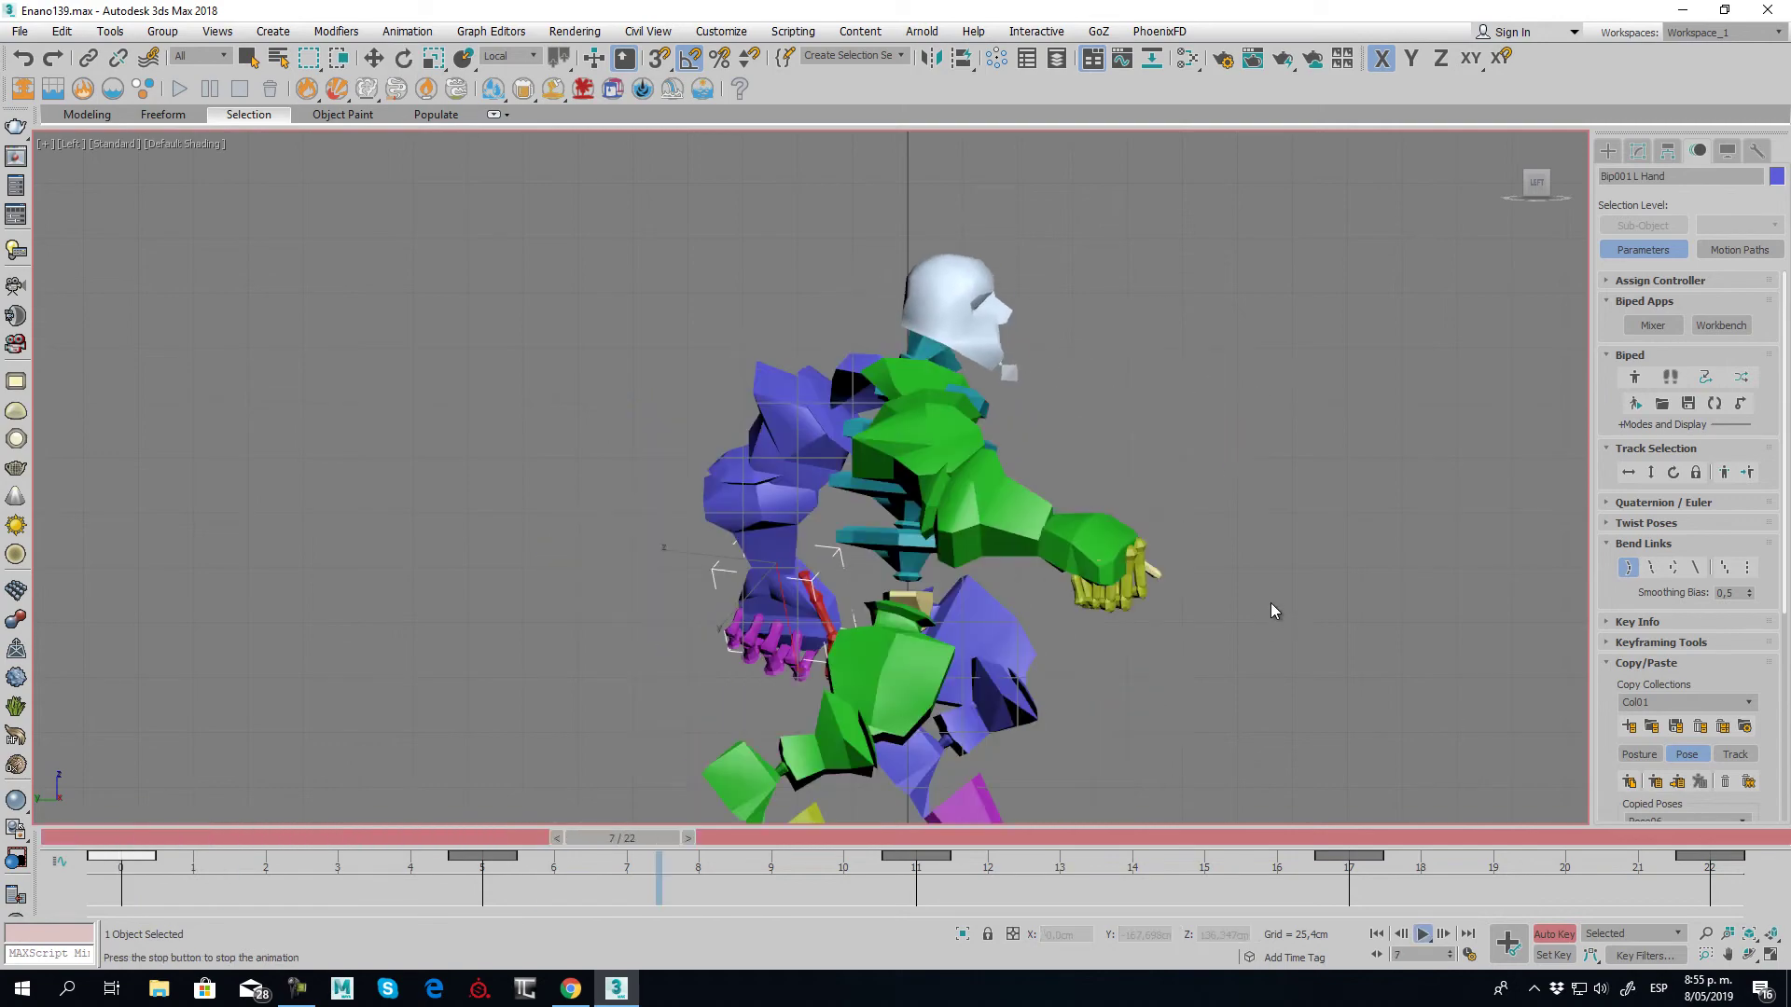
key(p)
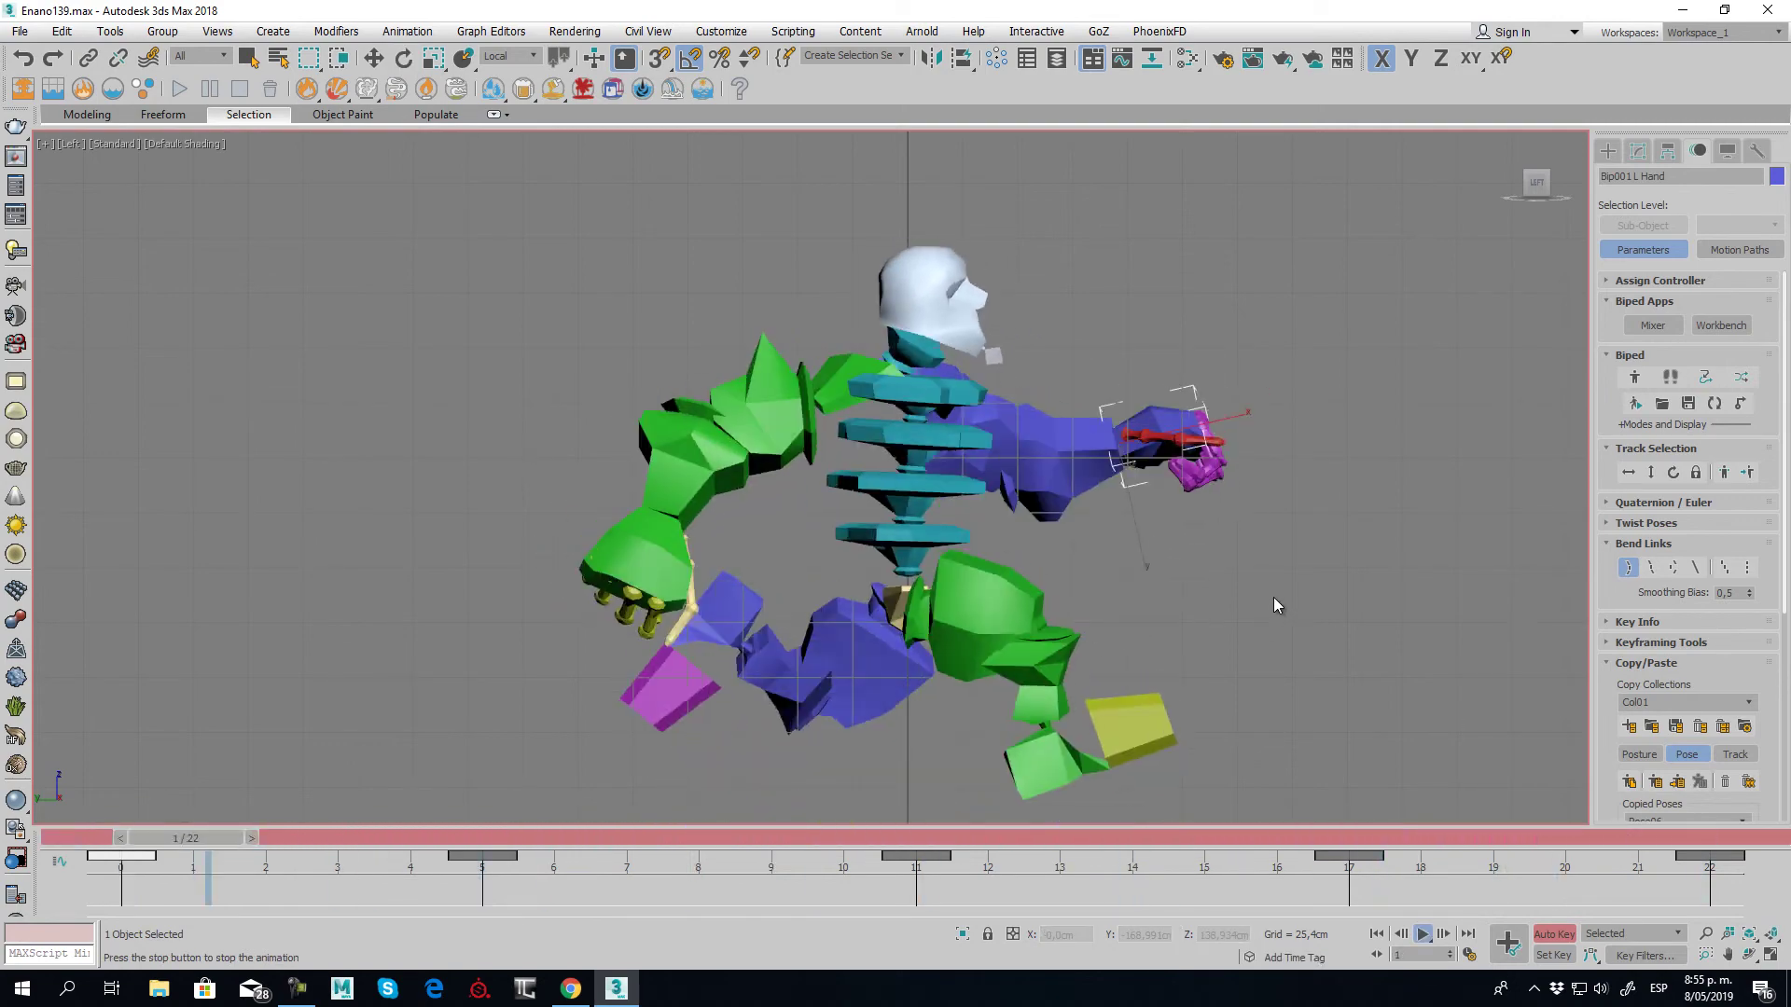
alt+middle_drag(1139, 635, 1022, 563)
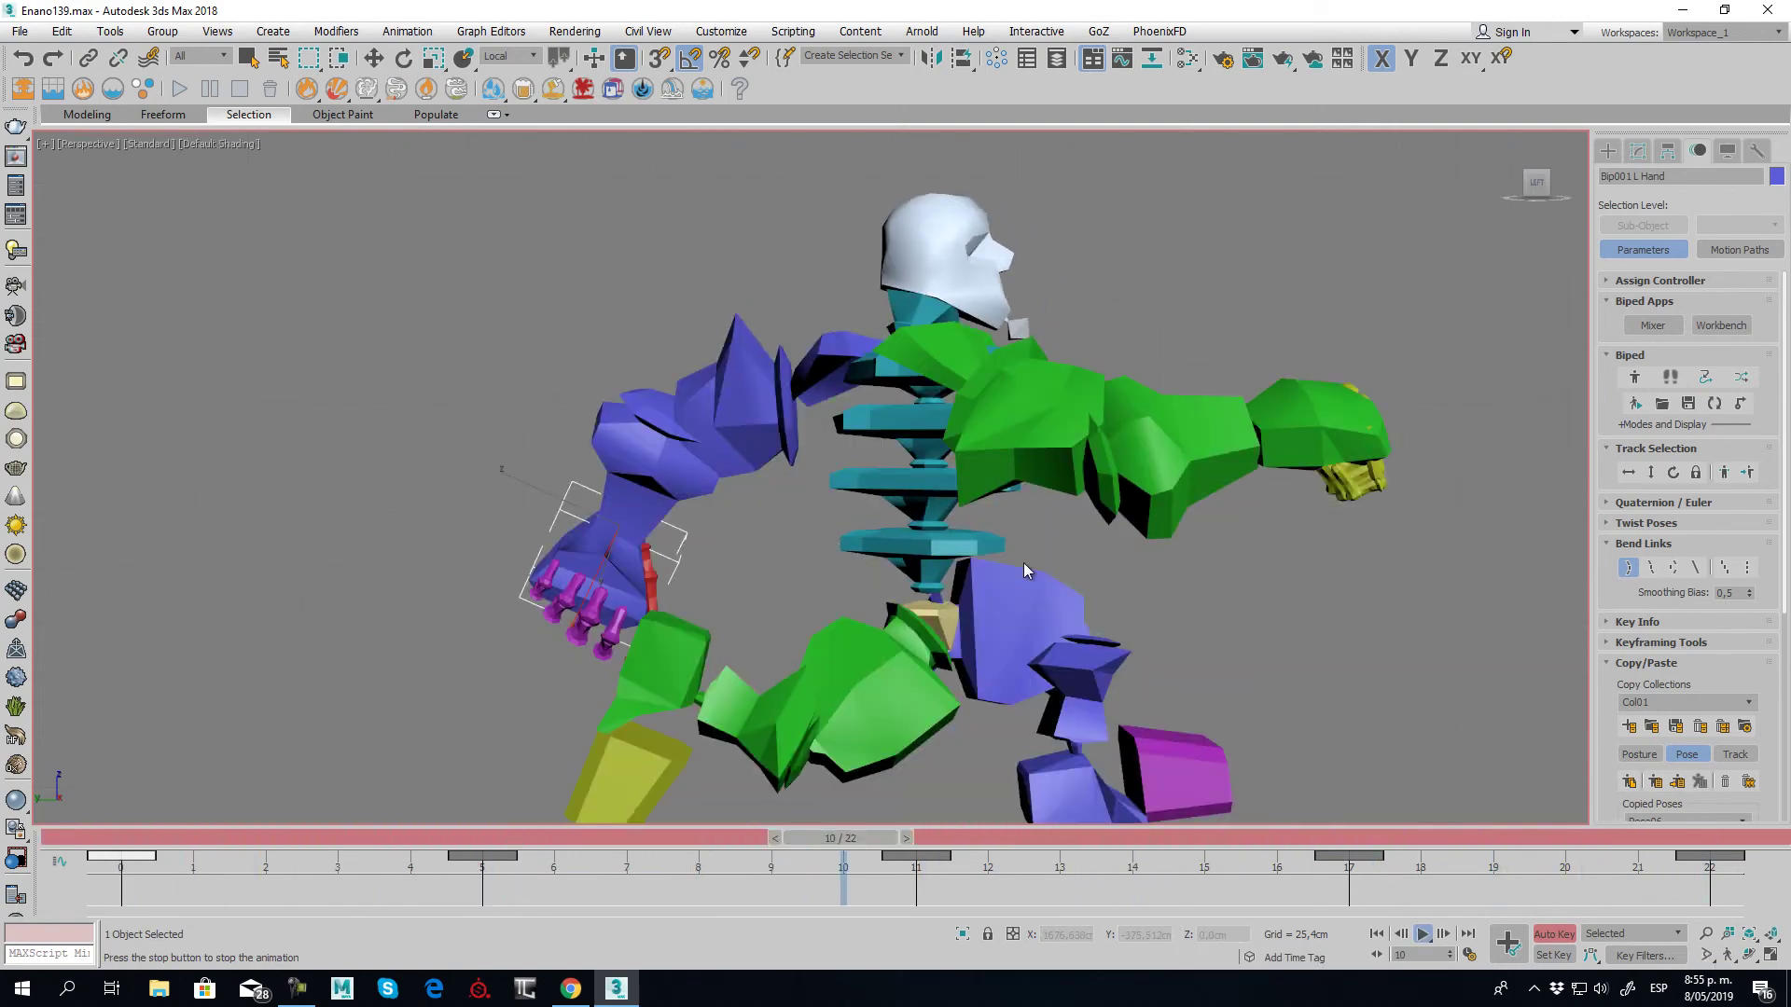
scroll(1272, 681, down, 3)
scroll(1310, 703, down, 2)
mouse_move(1309, 703)
middle_down()
mouse_move(1073, 703)
mouse_move(1117, 718)
middle_up()
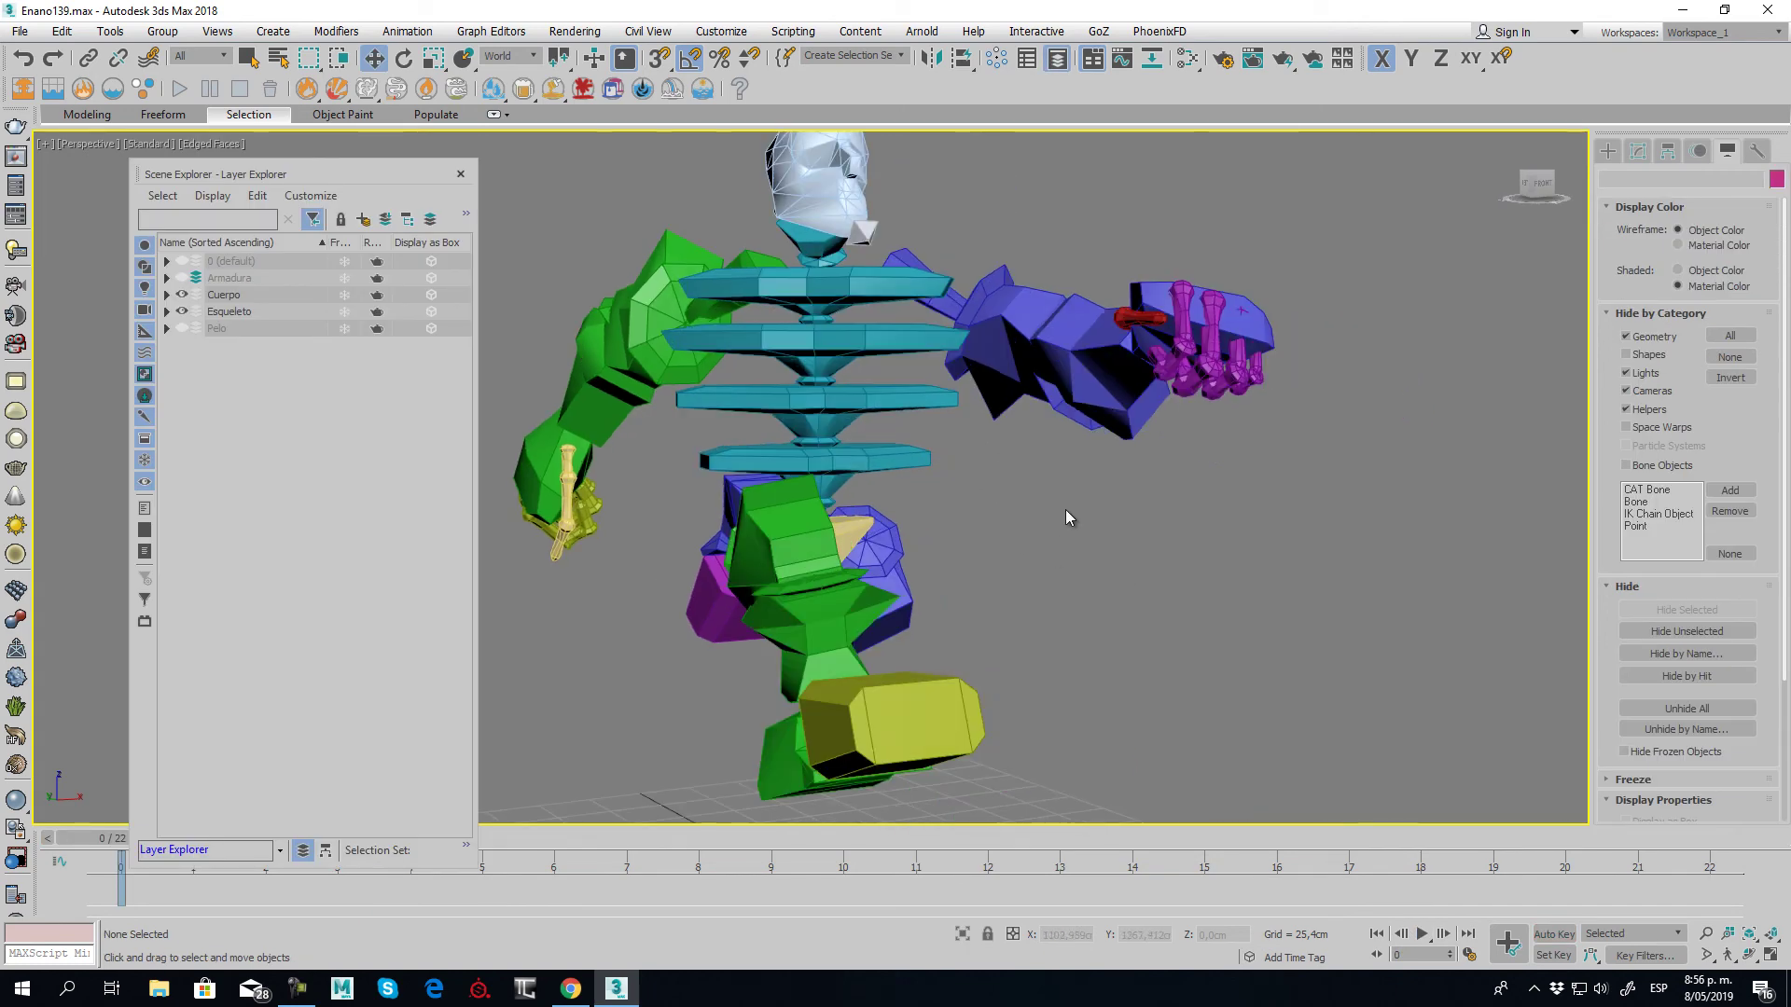
scroll(1066, 518, down, 2)
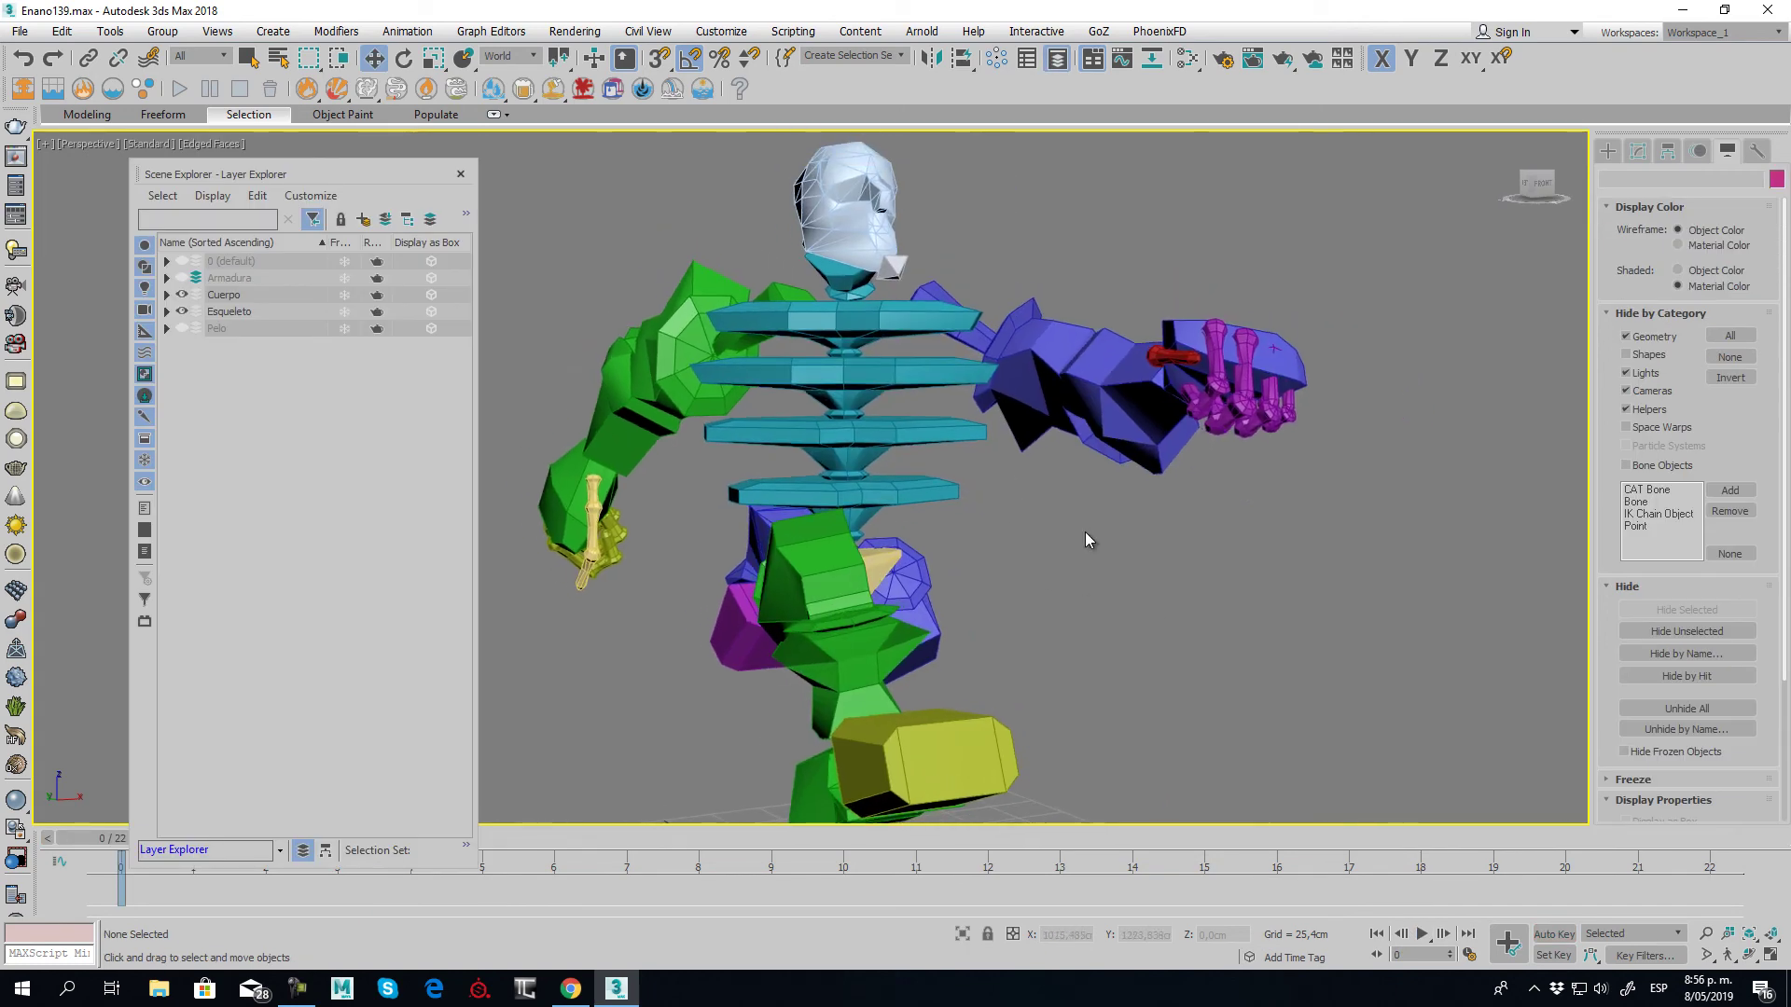
scroll(1084, 532, down, 3)
scroll(1066, 551, up, 2)
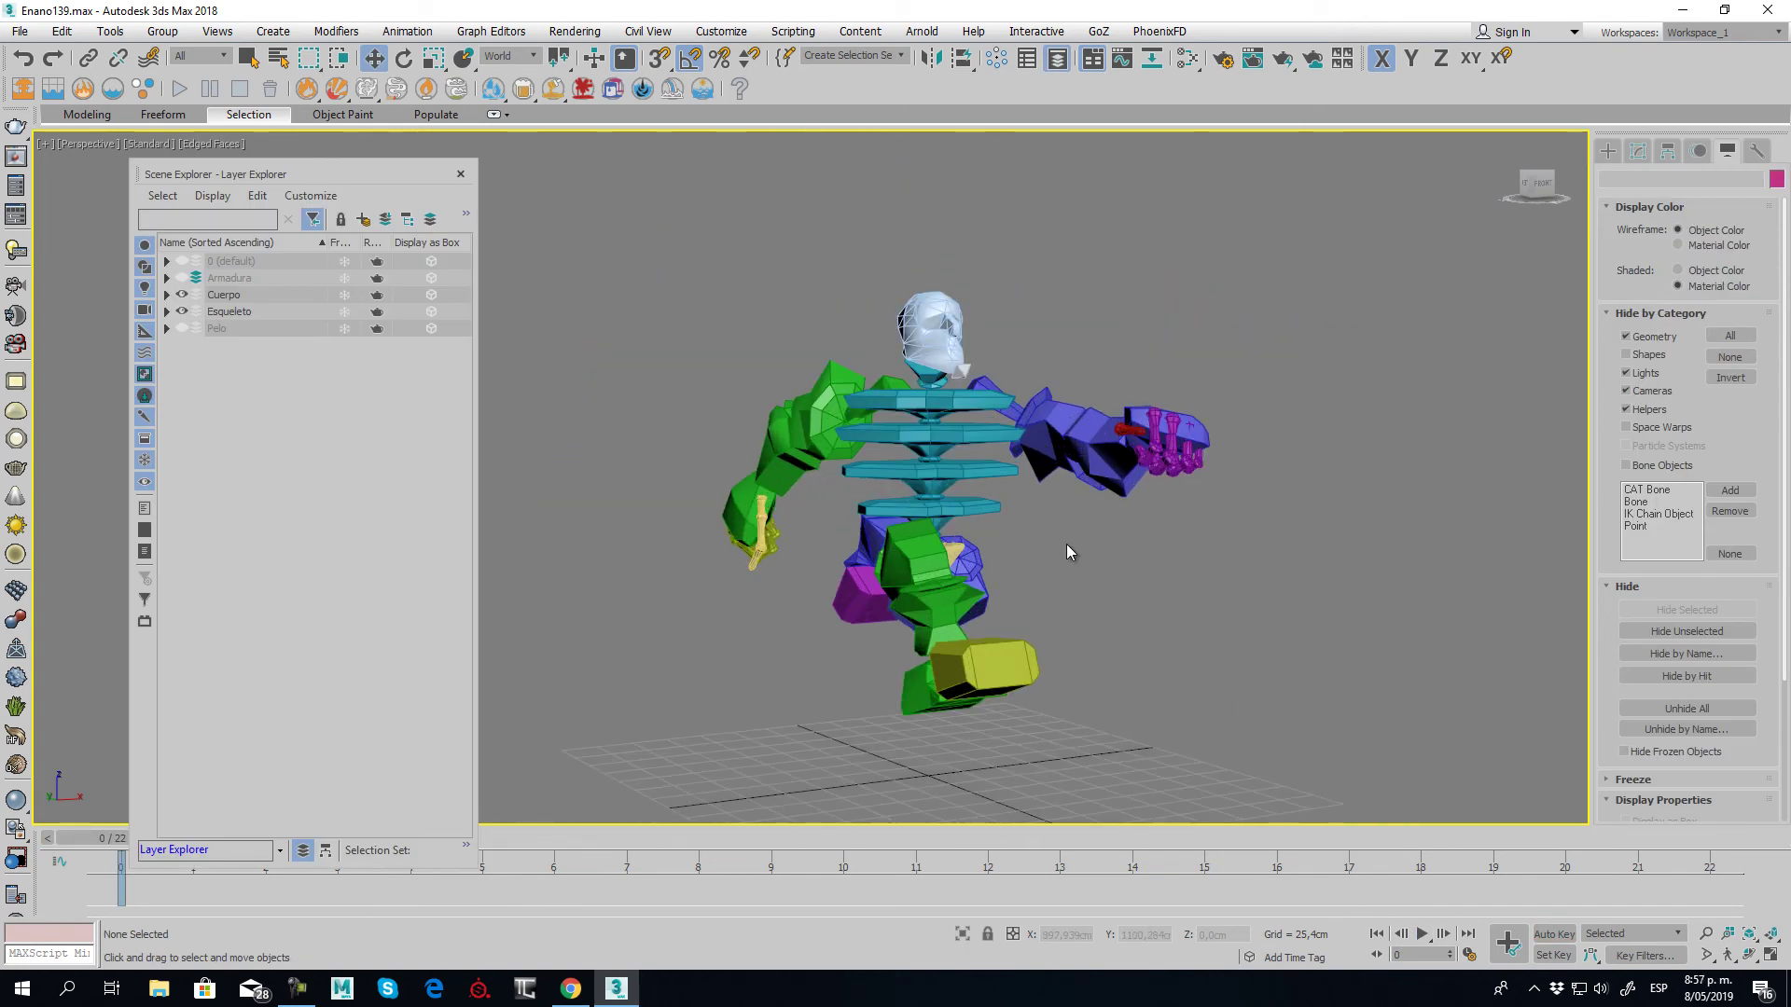